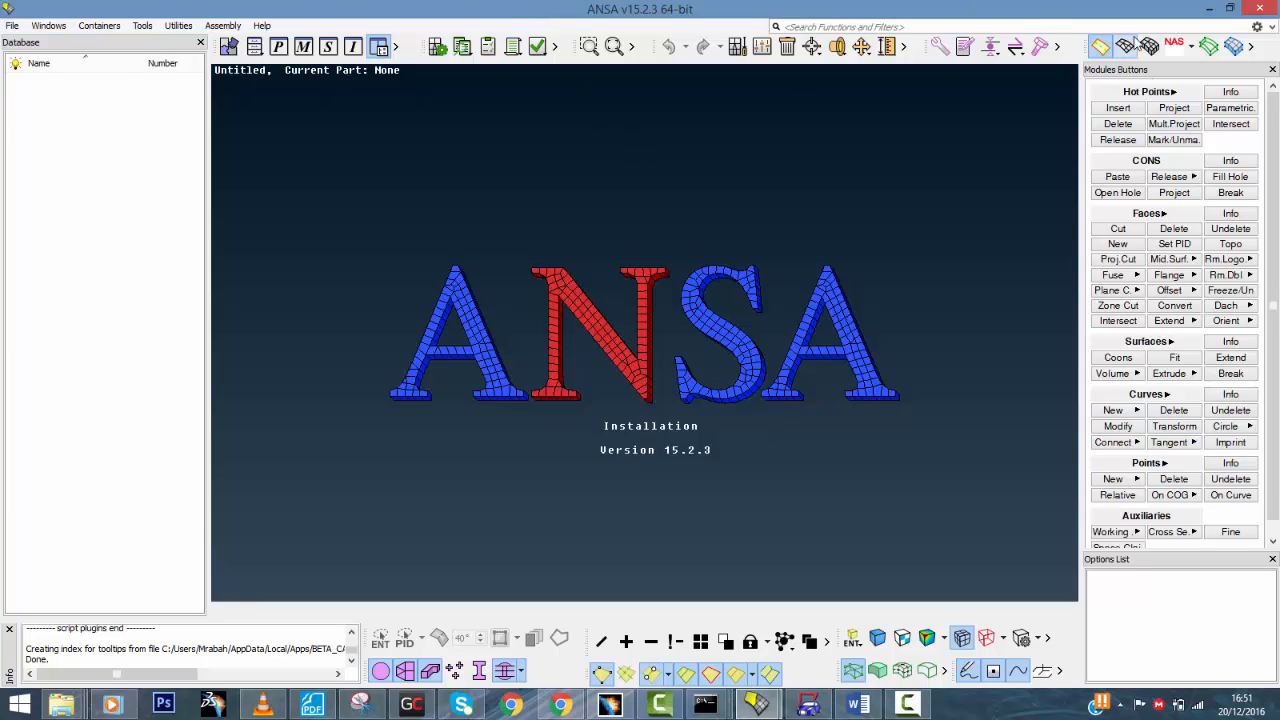
Examine the functions of the topology, shell mesh and volume mesh modules and the list of available solver decks
{"action": "left_click", "coordinate": [1191, 47]}
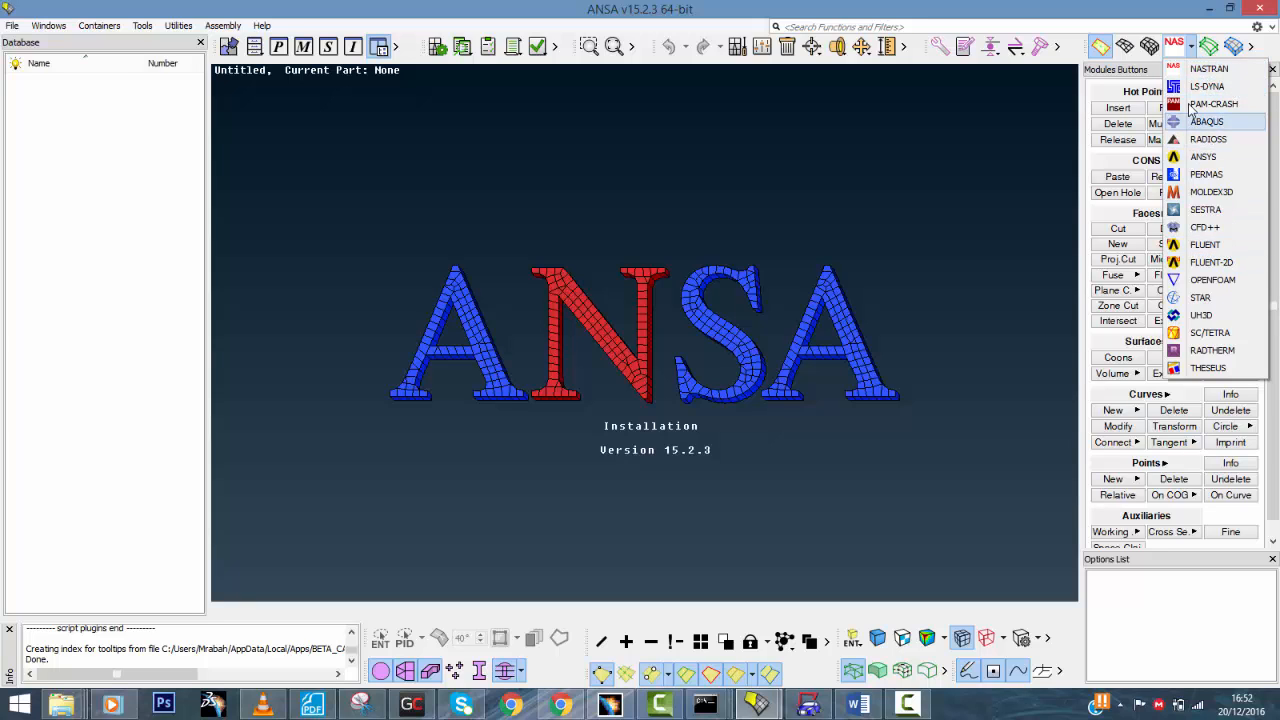
{"action": "left_click", "coordinate": [626, 196]}
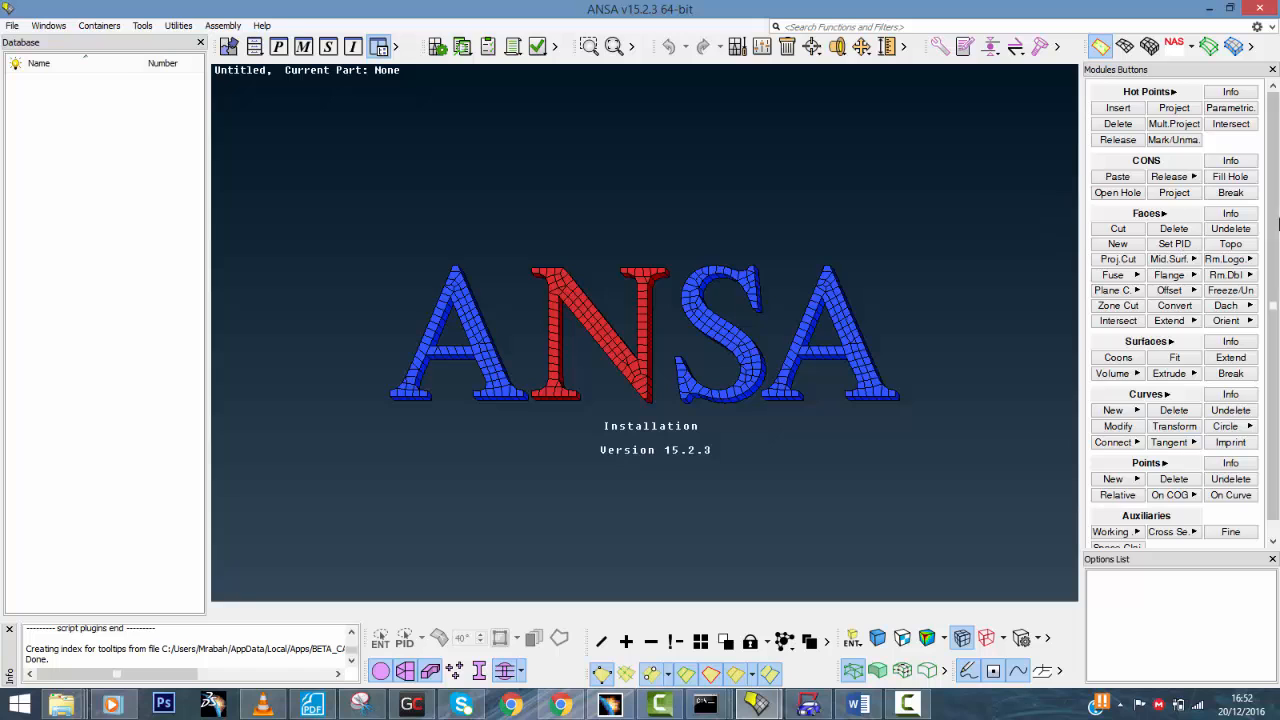
{"action": "scroll", "coordinate": [1276, 224], "scroll_direction": "down", "scroll_amount": 1}
{"action": "scroll", "coordinate": [1276, 224], "scroll_direction": "up", "scroll_amount": 1}
{"action": "scroll", "coordinate": [1260, 127], "scroll_direction": "down", "scroll_amount": 1}
{"action": "scroll", "coordinate": [1220, 165], "scroll_direction": "up", "scroll_amount": 1}
{"action": "left_click", "coordinate": [1122, 50]}
{"action": "left_click", "coordinate": [1150, 47]}
{"action": "left_click", "coordinate": [1190, 48]}
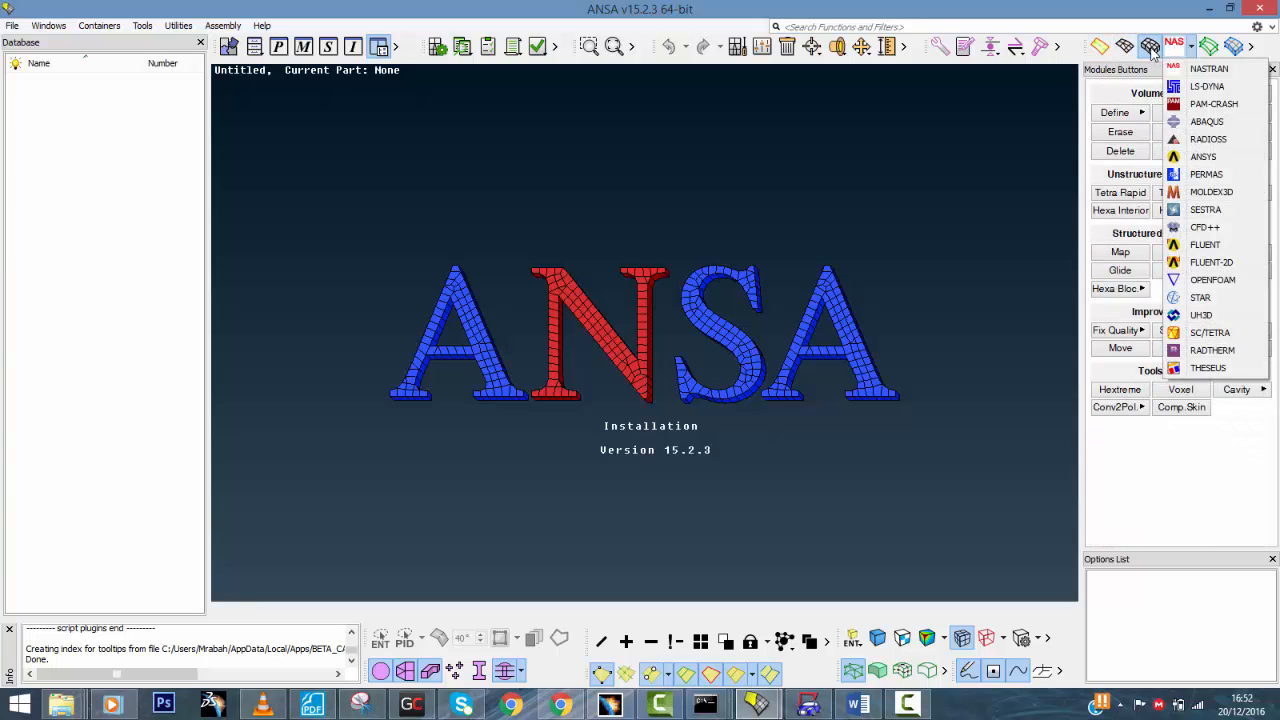
{"action": "left_click", "coordinate": [1102, 48]}
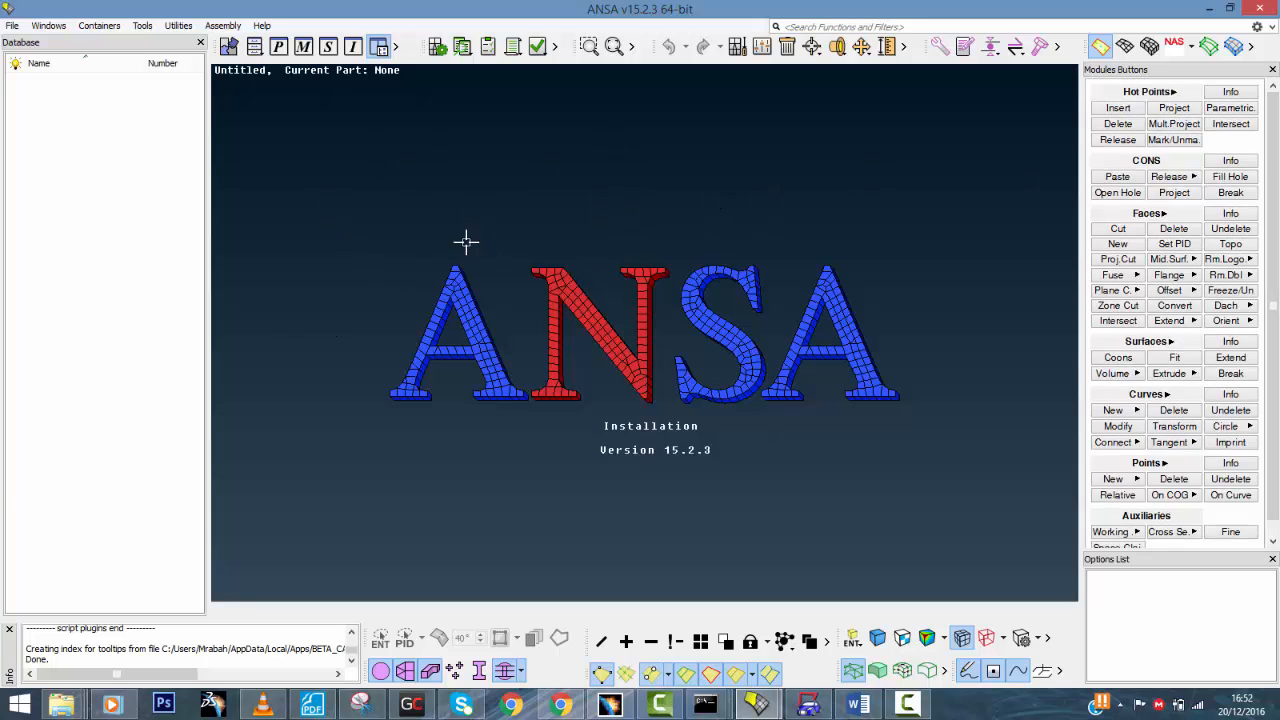
{"action": "left_click", "coordinate": [1191, 46]}
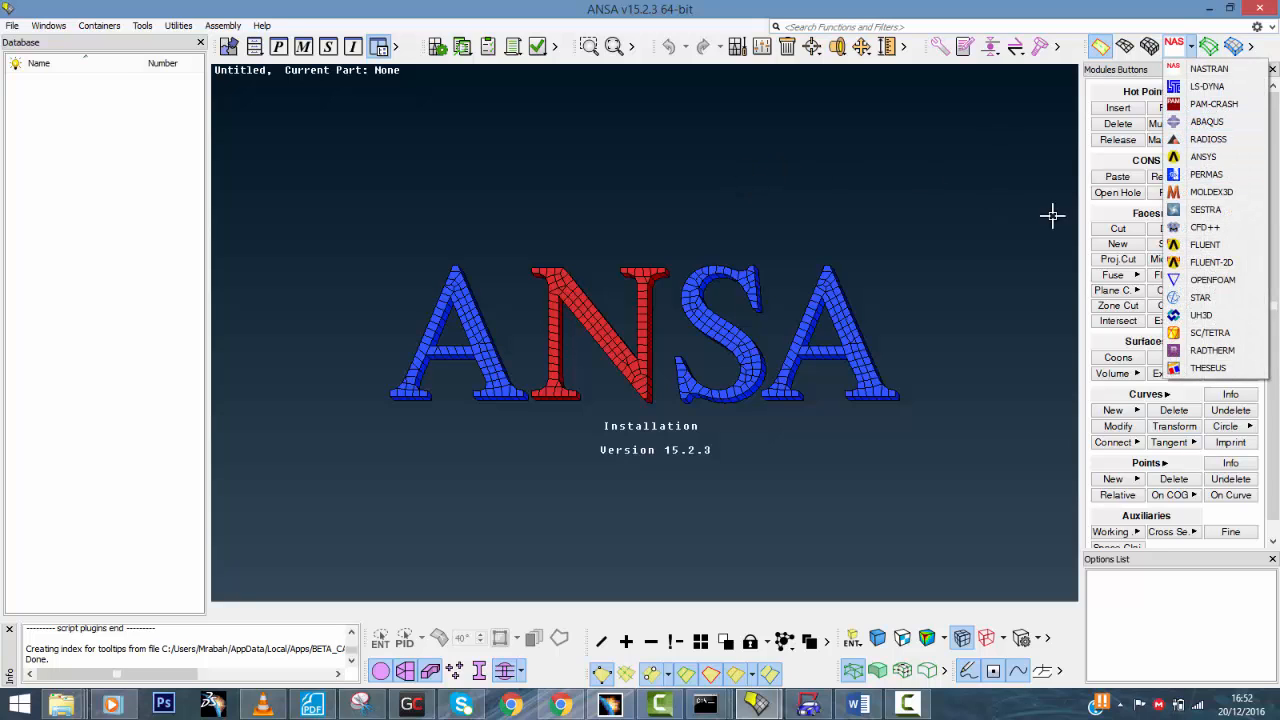
{"action": "left_click", "coordinate": [837, 220]}
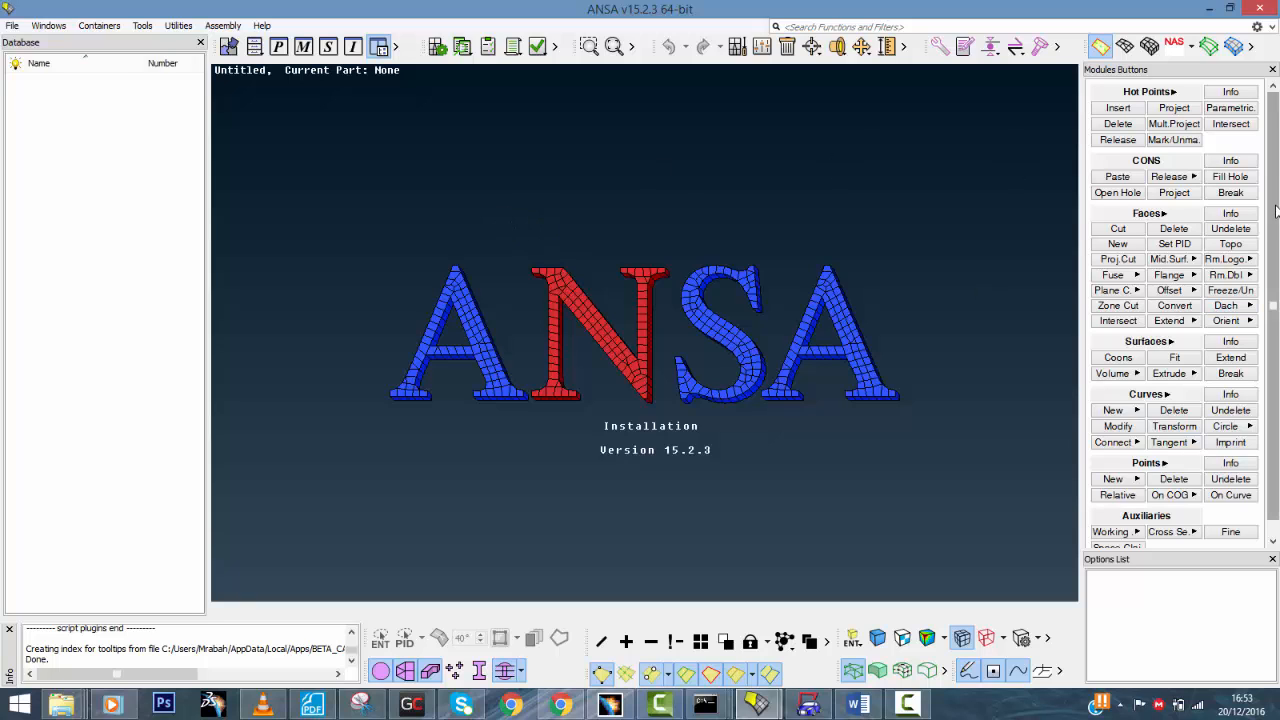
Create a new empty model
{"action": "left_click", "coordinate": [13, 26]}
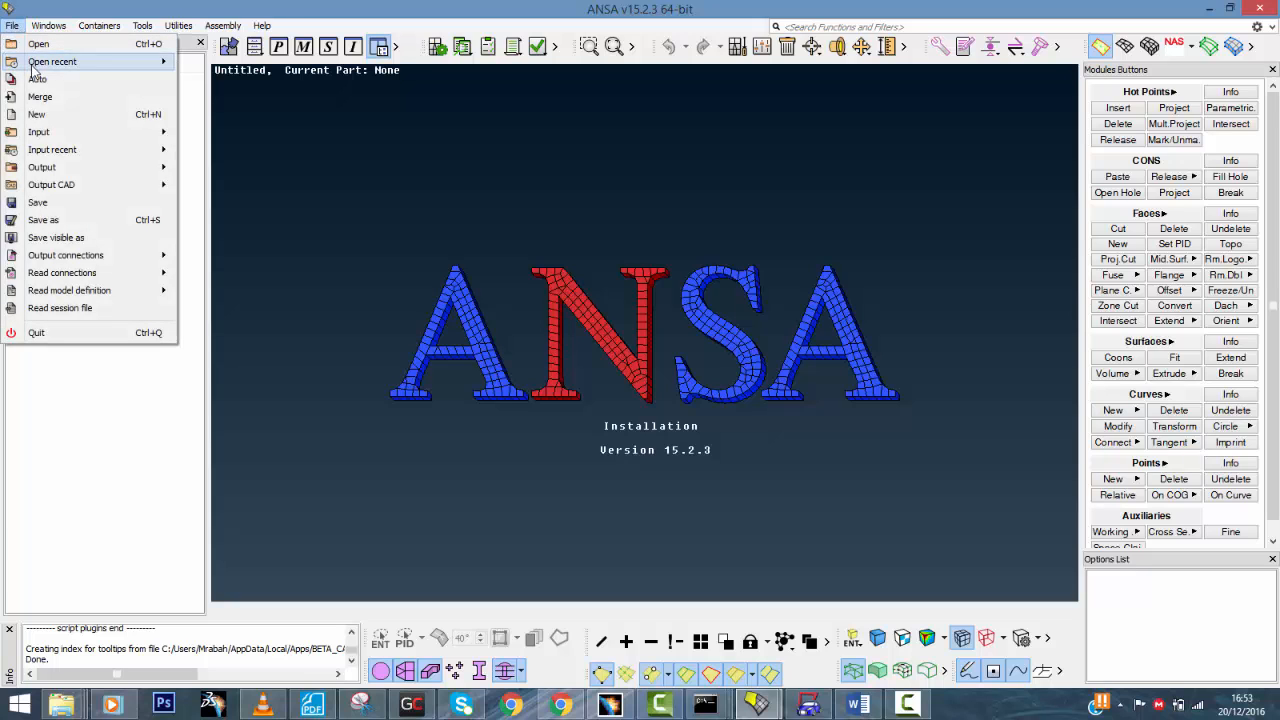
{"action": "left_click", "coordinate": [37, 114]}
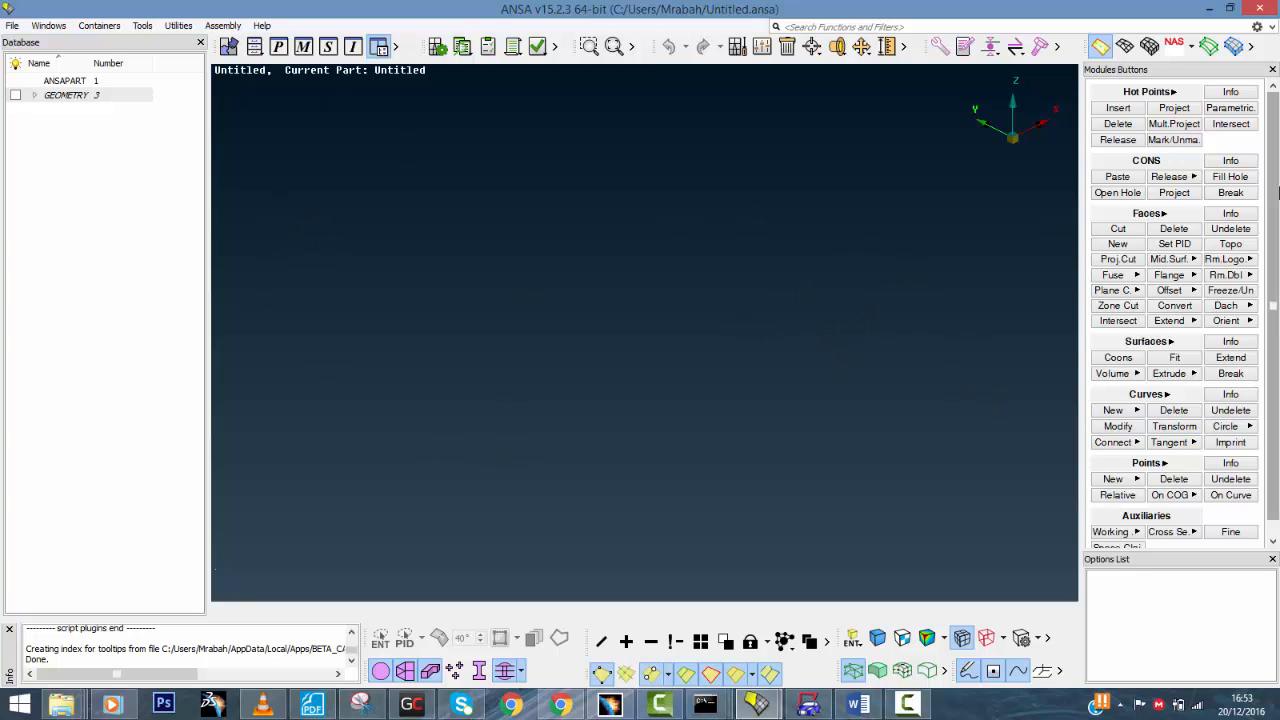
Examine the TOPO module's function groups for hot points, CONS, faces, surfaces, curves, points and auxiliaries
{"action": "scroll", "coordinate": [1190, 200], "scroll_direction": "down", "scroll_amount": 1}
{"action": "scroll", "coordinate": [1190, 200], "scroll_direction": "up", "scroll_amount": 1}
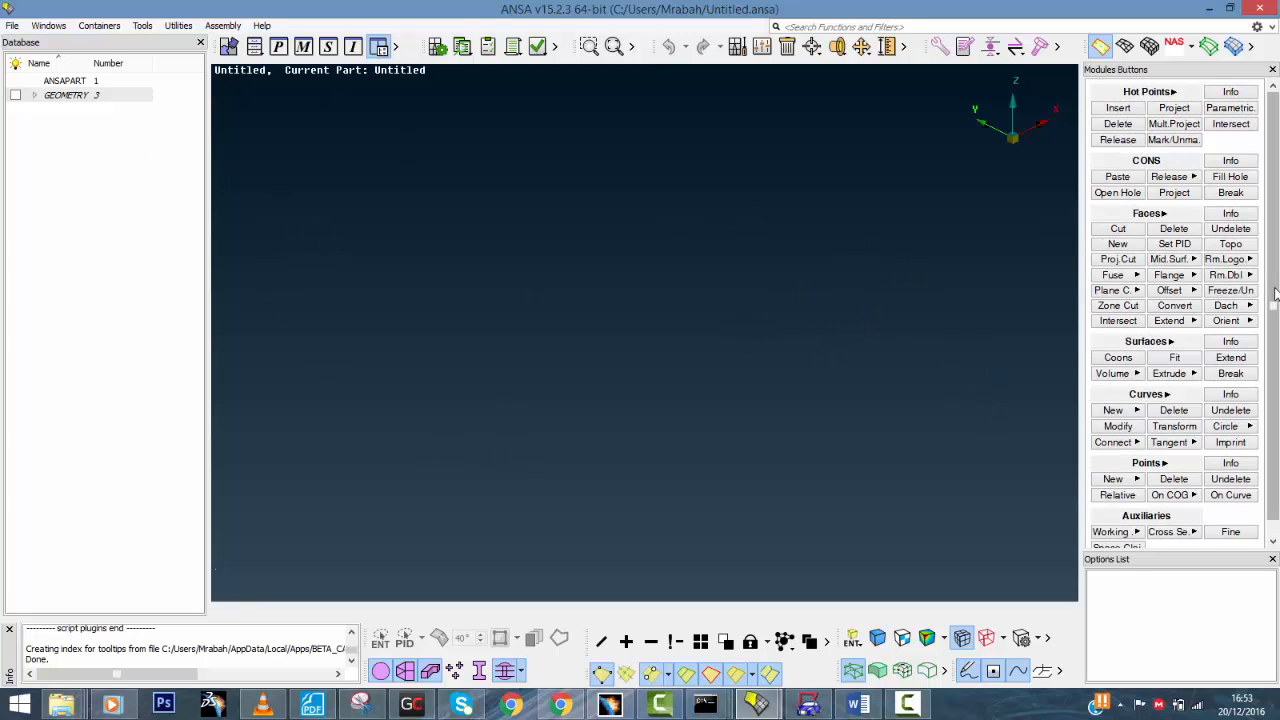
{"action": "scroll", "coordinate": [1190, 190], "scroll_direction": "down", "scroll_amount": 1}
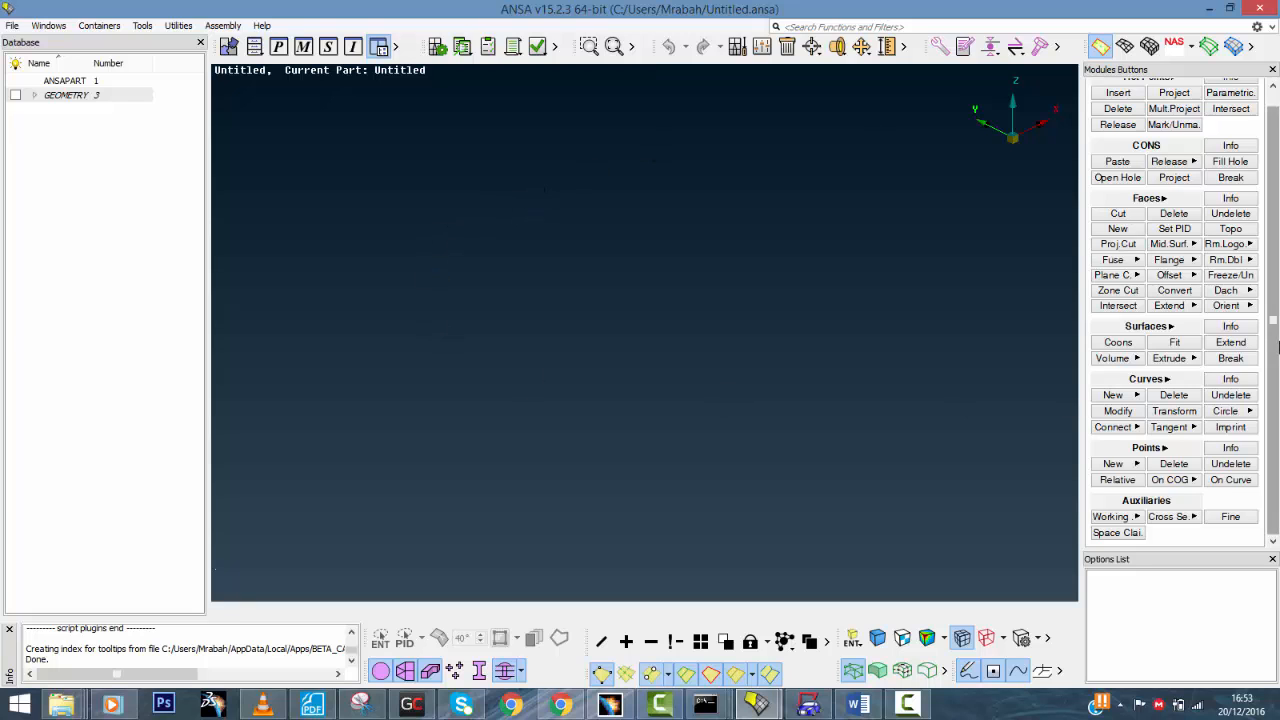
{"action": "scroll", "coordinate": [1180, 250], "scroll_direction": "up", "scroll_amount": 1}
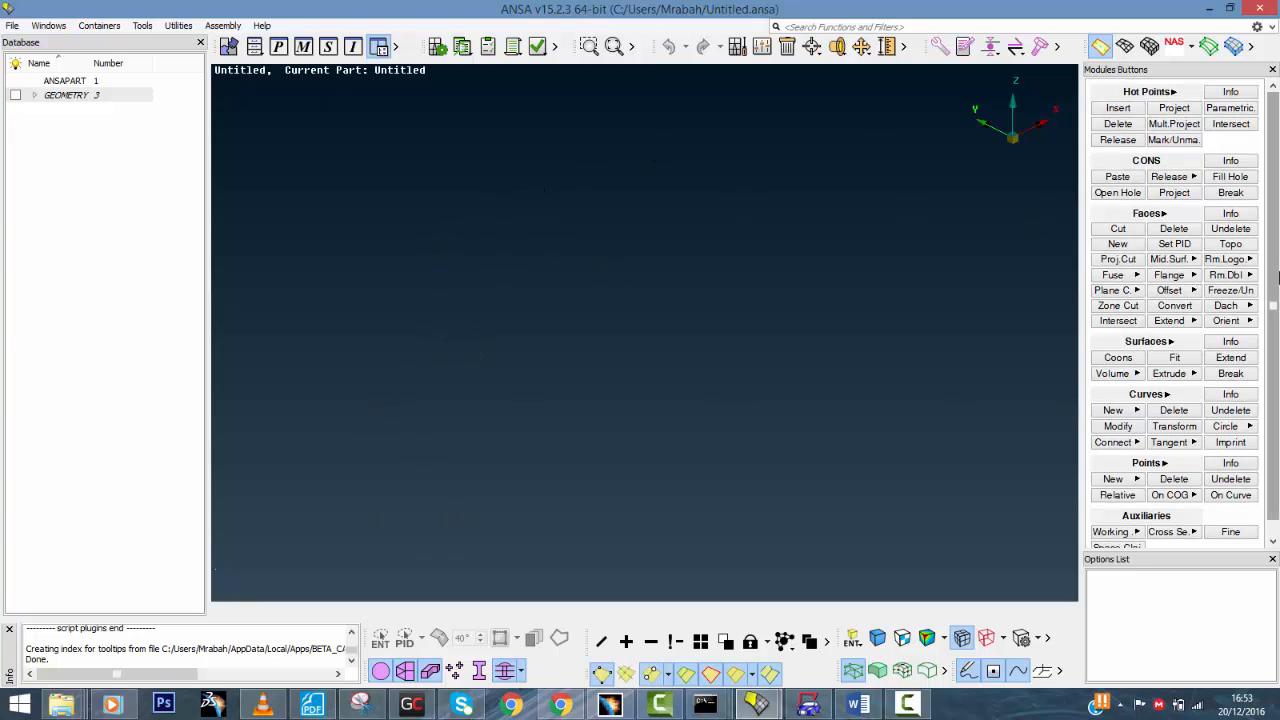
{"action": "left_click_drag", "start_coordinate": [1278, 208], "coordinate": [1278, 279]}
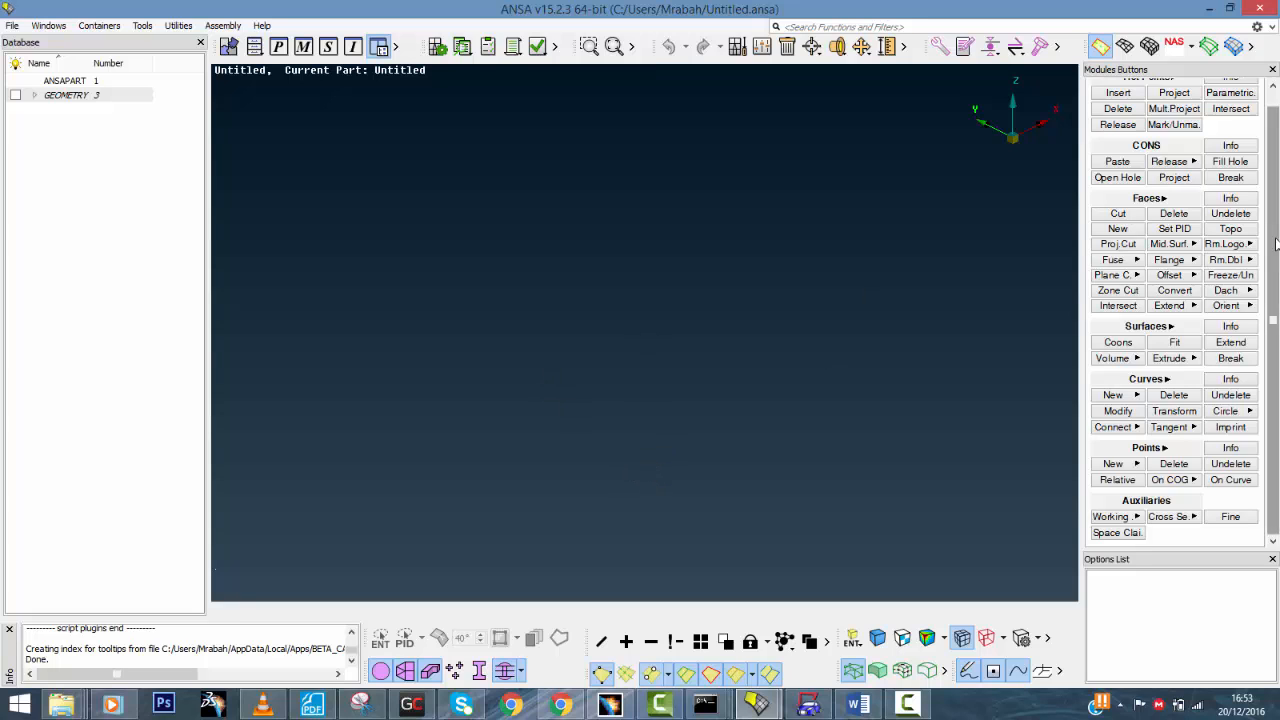
{"action": "left_click_drag", "start_coordinate": [1276, 244], "coordinate": [1274, 195]}
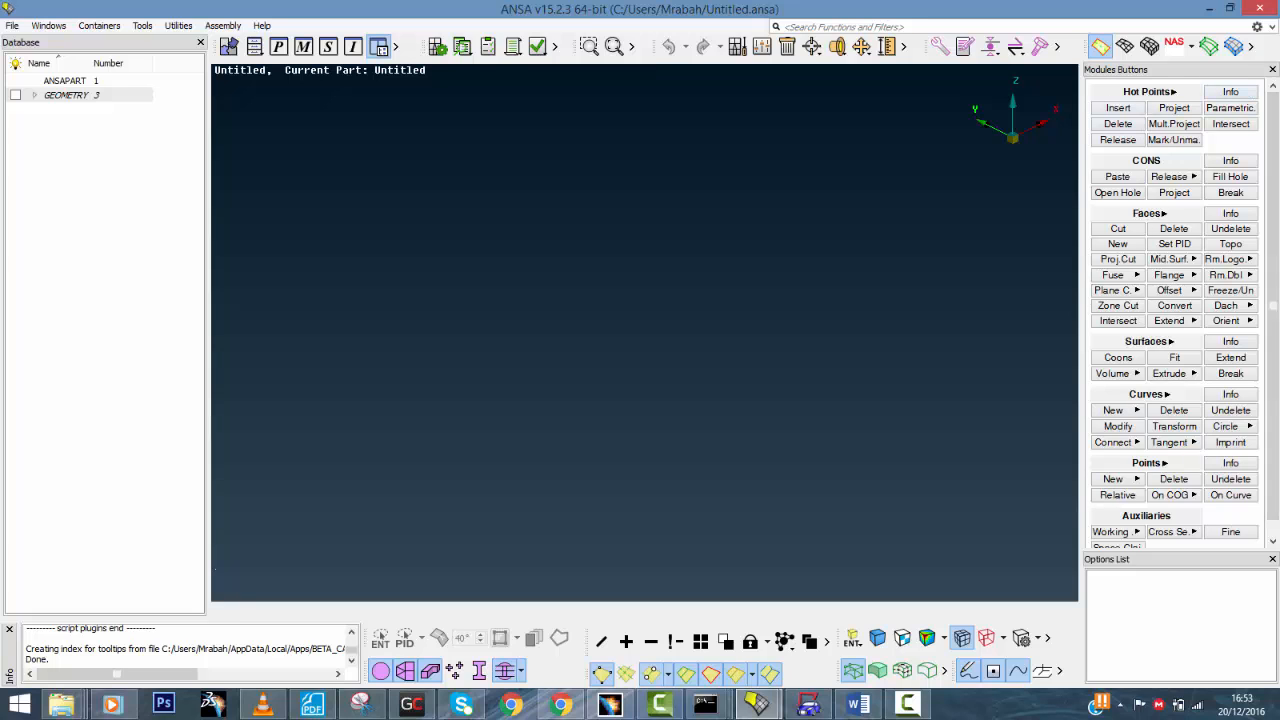
{"action": "scroll", "coordinate": [1128, 237], "scroll_direction": "down", "scroll_amount": 1}
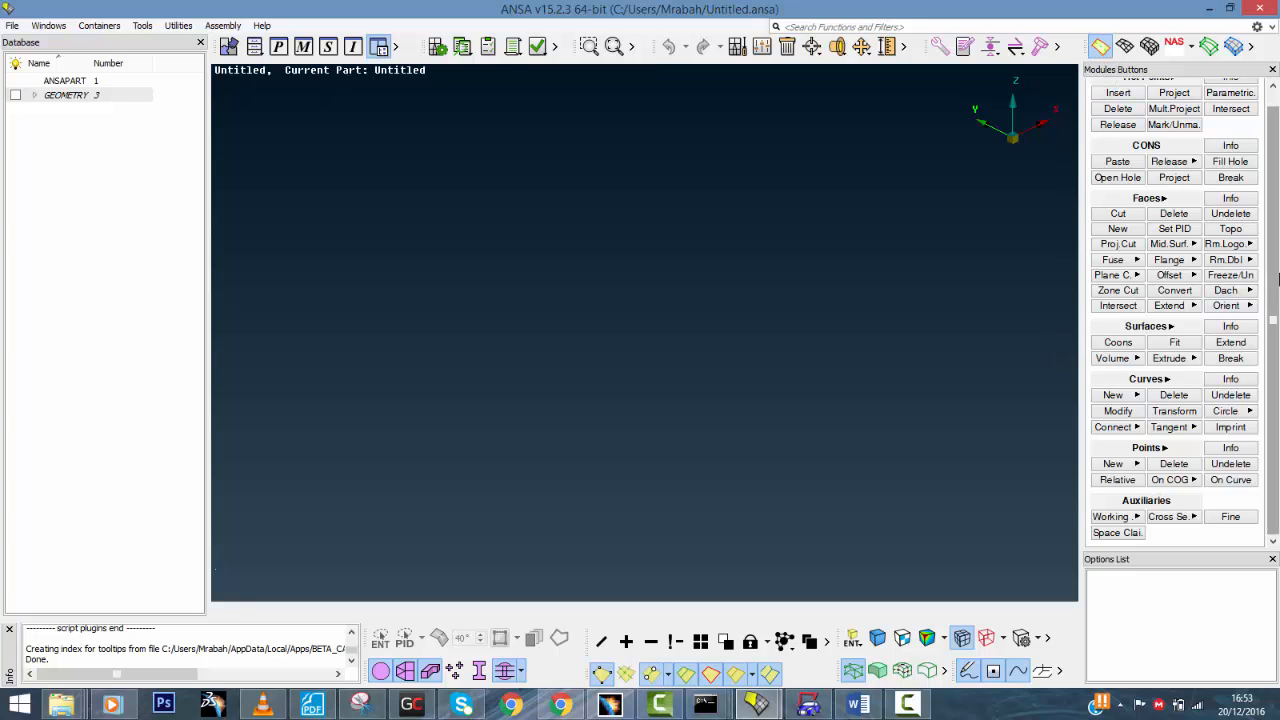
{"action": "scroll", "coordinate": [1277, 279], "scroll_direction": "up", "scroll_amount": 1}
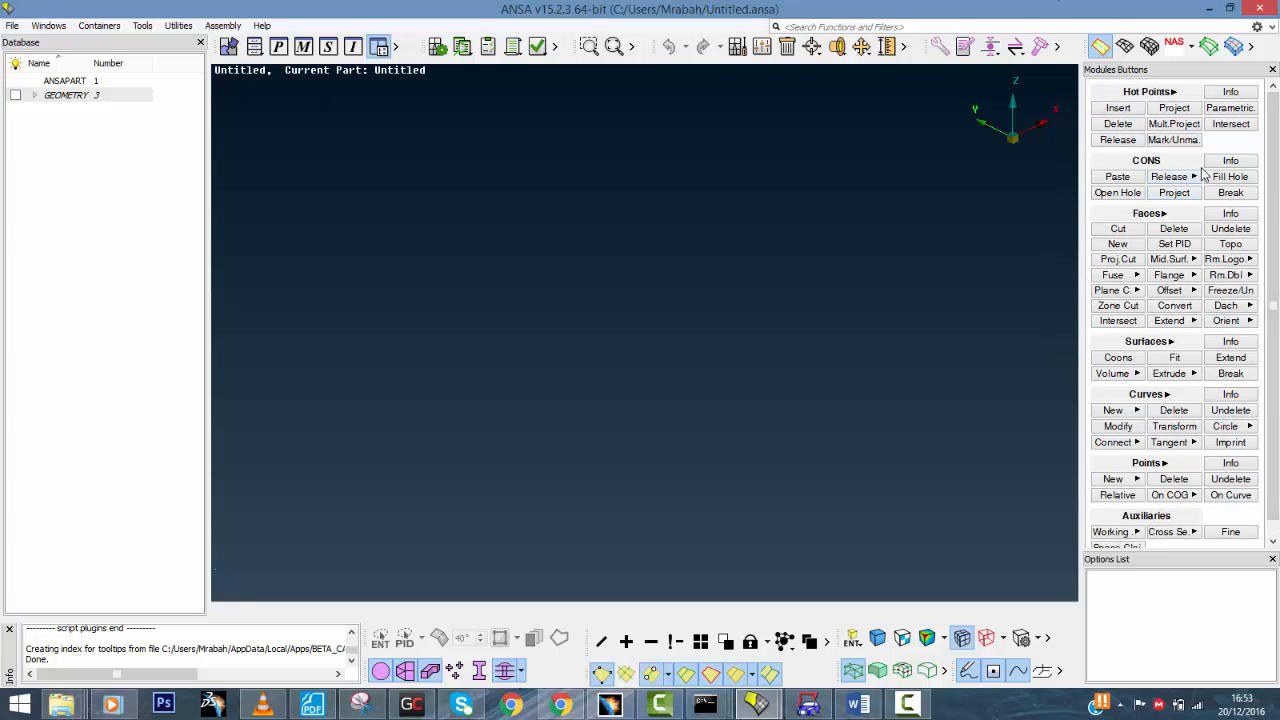
{"action": "scroll", "coordinate": [1277, 110], "scroll_direction": "down", "scroll_amount": 1}
{"action": "scroll", "coordinate": [1277, 104], "scroll_direction": "up", "scroll_amount": 1}
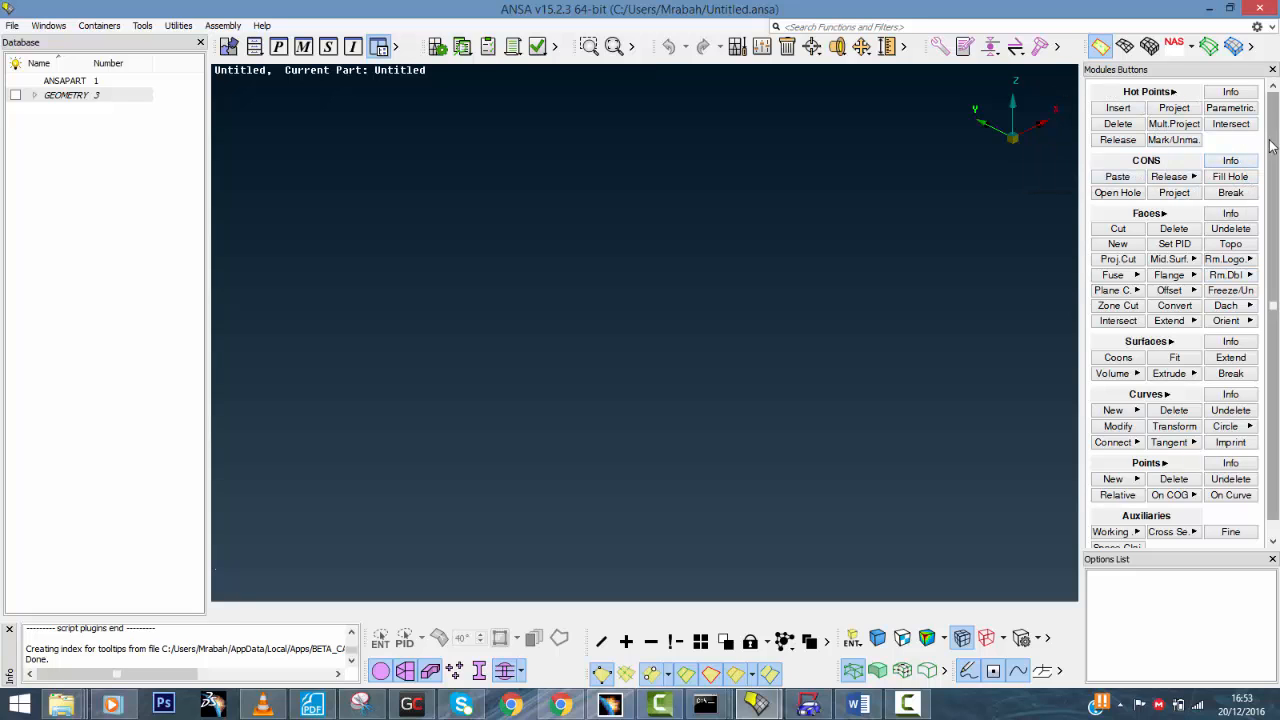
{"action": "mouse_move", "coordinate": [1274, 305]}
{"action": "left_mouse_down"}
{"action": "mouse_move", "coordinate": [1274, 320]}
{"action": "mouse_move", "coordinate": [1274, 302]}
{"action": "left_mouse_up"}
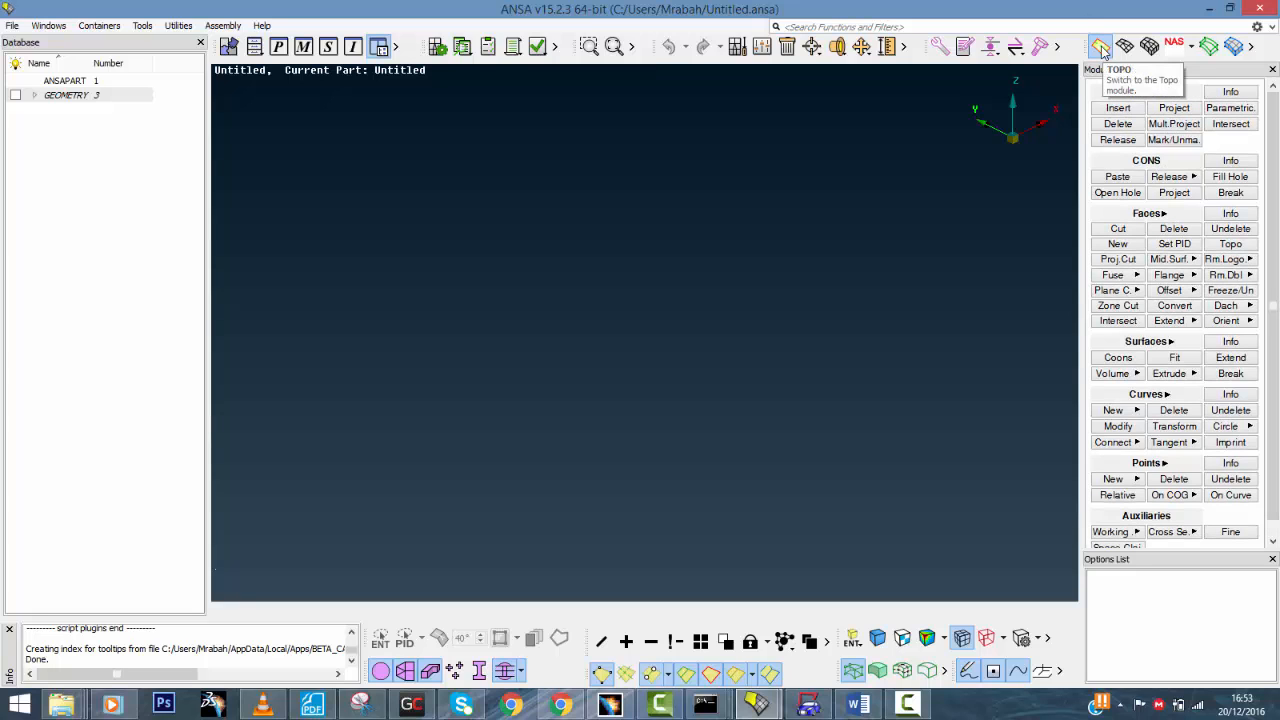
{"action": "left_click", "coordinate": [1100, 47]}
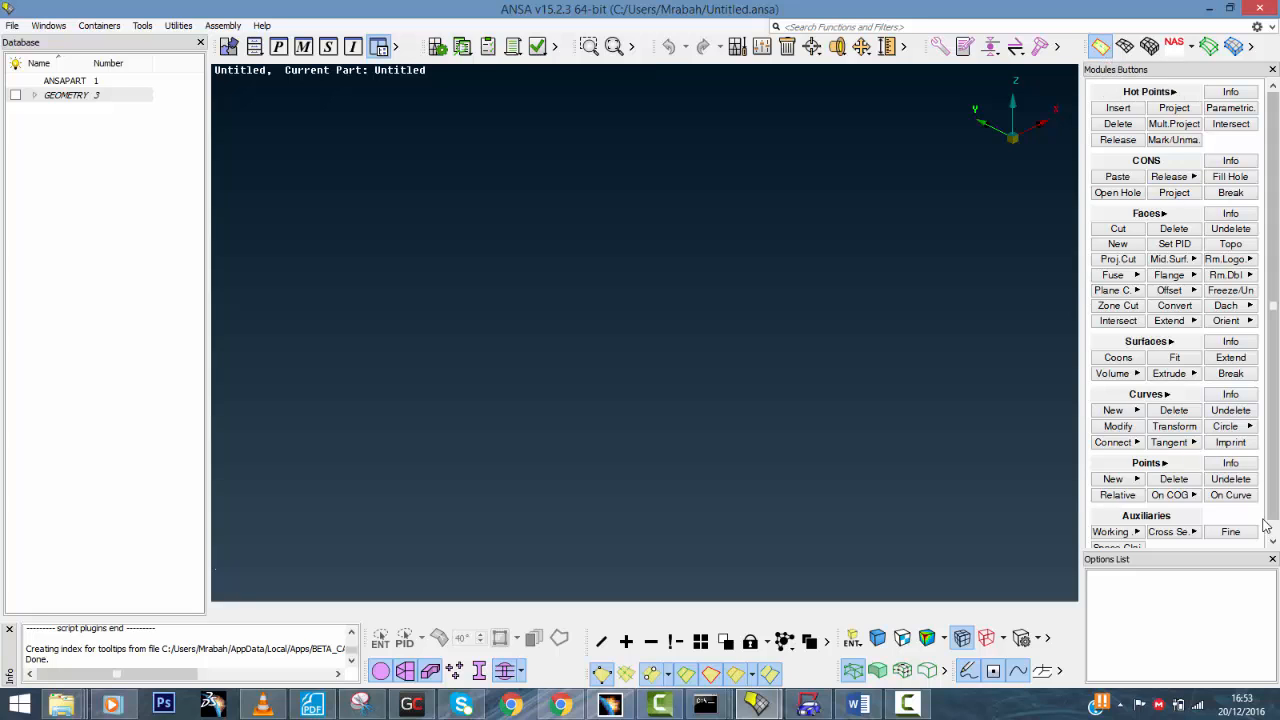
{"action": "scroll", "coordinate": [1277, 268], "scroll_direction": "down", "scroll_amount": 1}
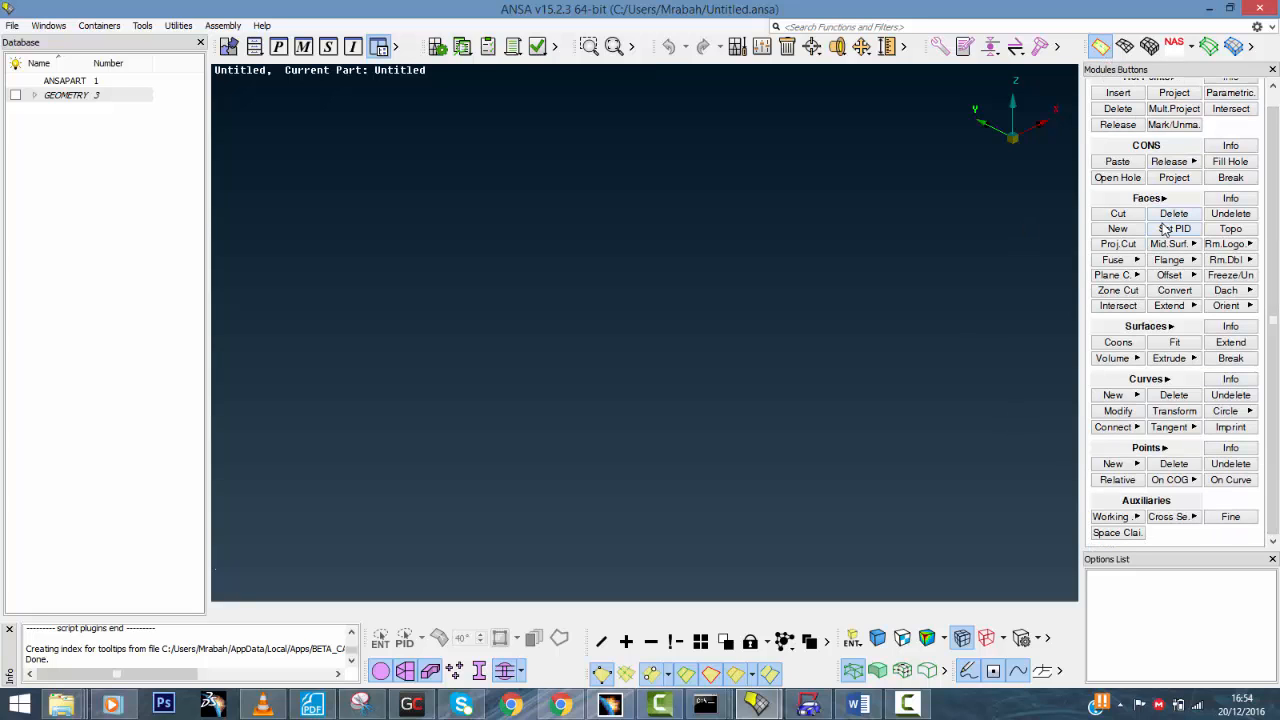
{"action": "scroll", "coordinate": [1277, 268], "scroll_direction": "up", "scroll_amount": 1}
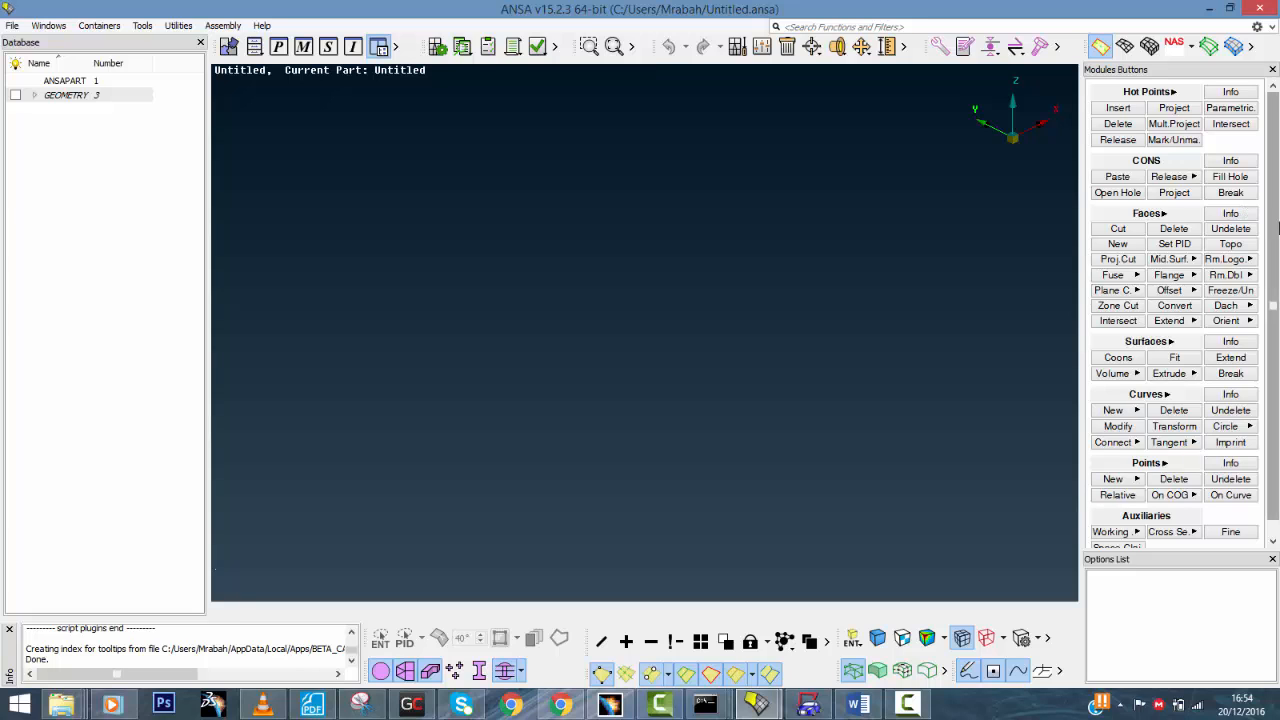
{"action": "left_click_drag", "start_coordinate": [1273, 192], "coordinate": [1278, 140]}
{"action": "scroll", "coordinate": [1275, 455], "scroll_direction": "down", "scroll_amount": 1}
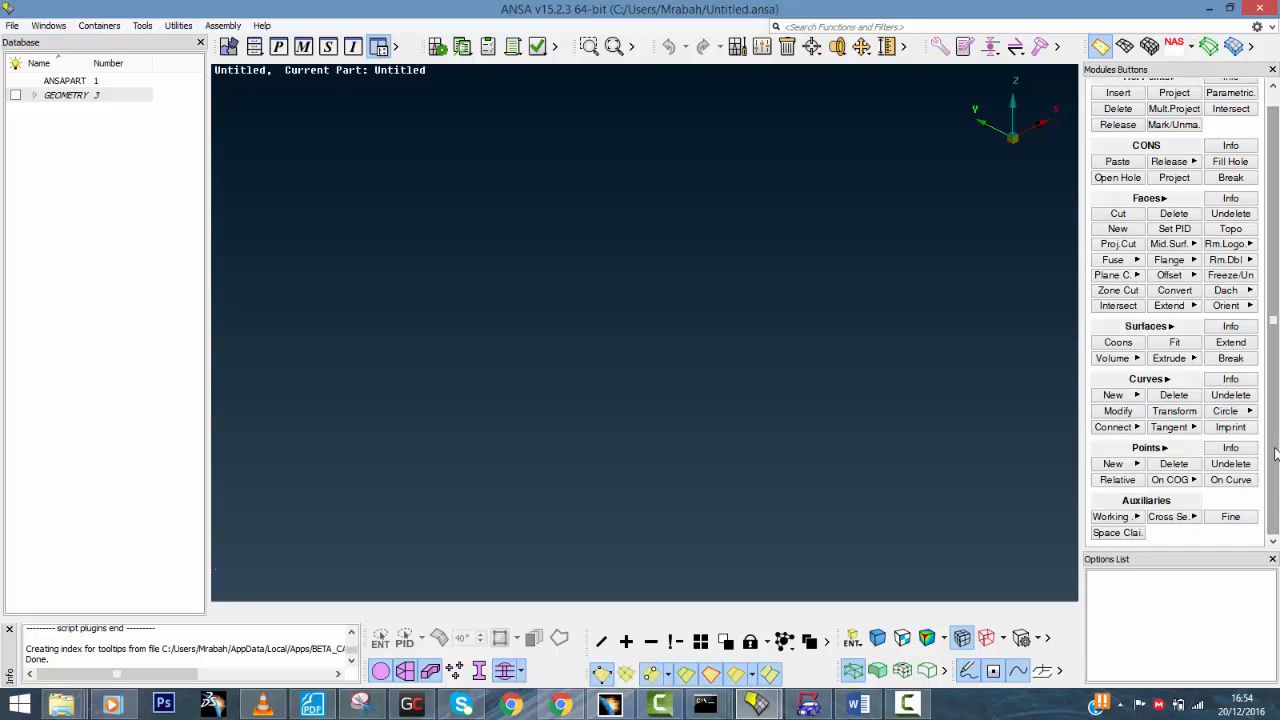
{"action": "scroll", "coordinate": [1250, 220], "scroll_direction": "up", "scroll_amount": 1}
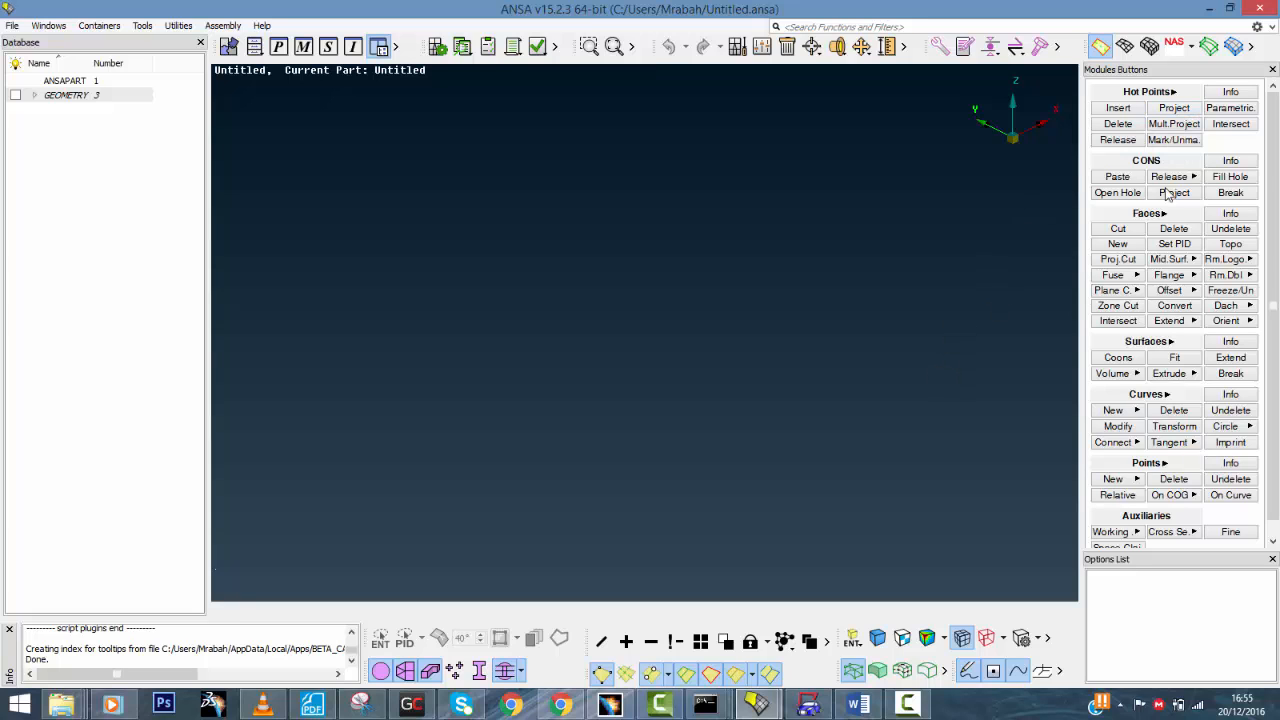
{"action": "scroll", "coordinate": [1212, 177], "scroll_direction": "down", "scroll_amount": 1}
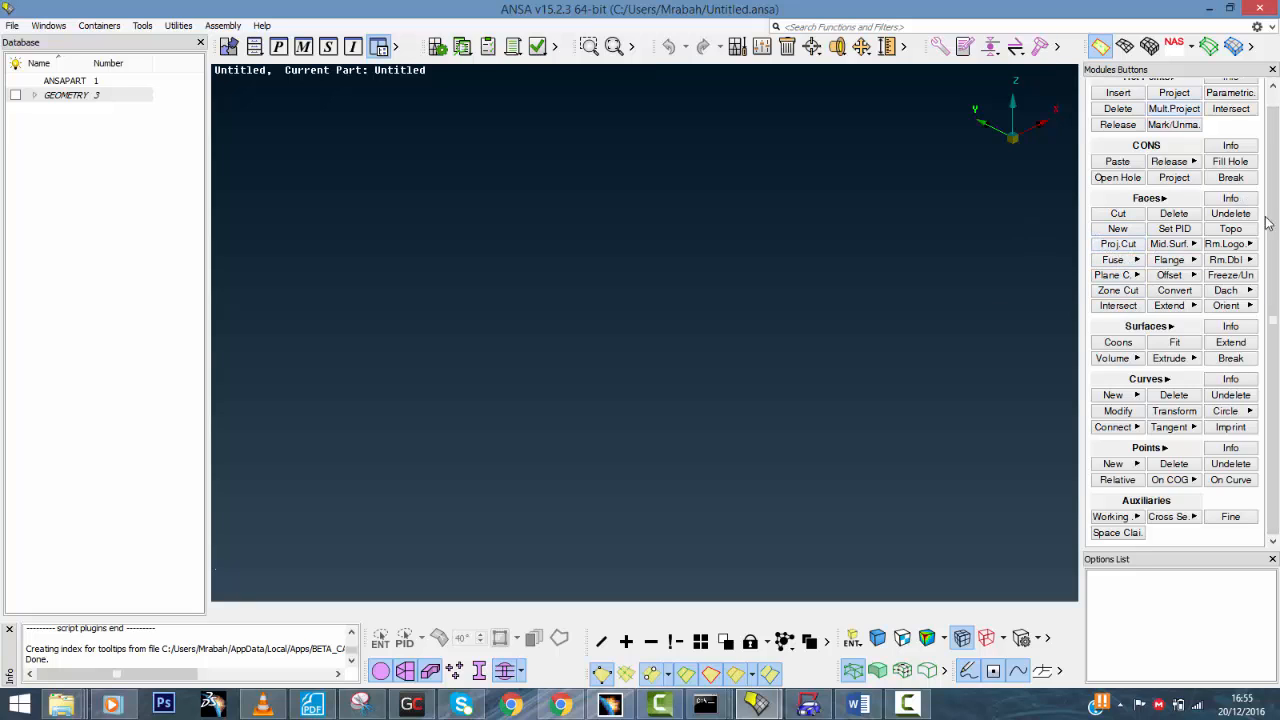
{"action": "scroll", "coordinate": [1268, 222], "scroll_direction": "up", "scroll_amount": 1}
{"action": "scroll", "coordinate": [1268, 222], "scroll_direction": "down", "scroll_amount": 1}
{"action": "scroll", "coordinate": [1218, 218], "scroll_direction": "up", "scroll_amount": 1}
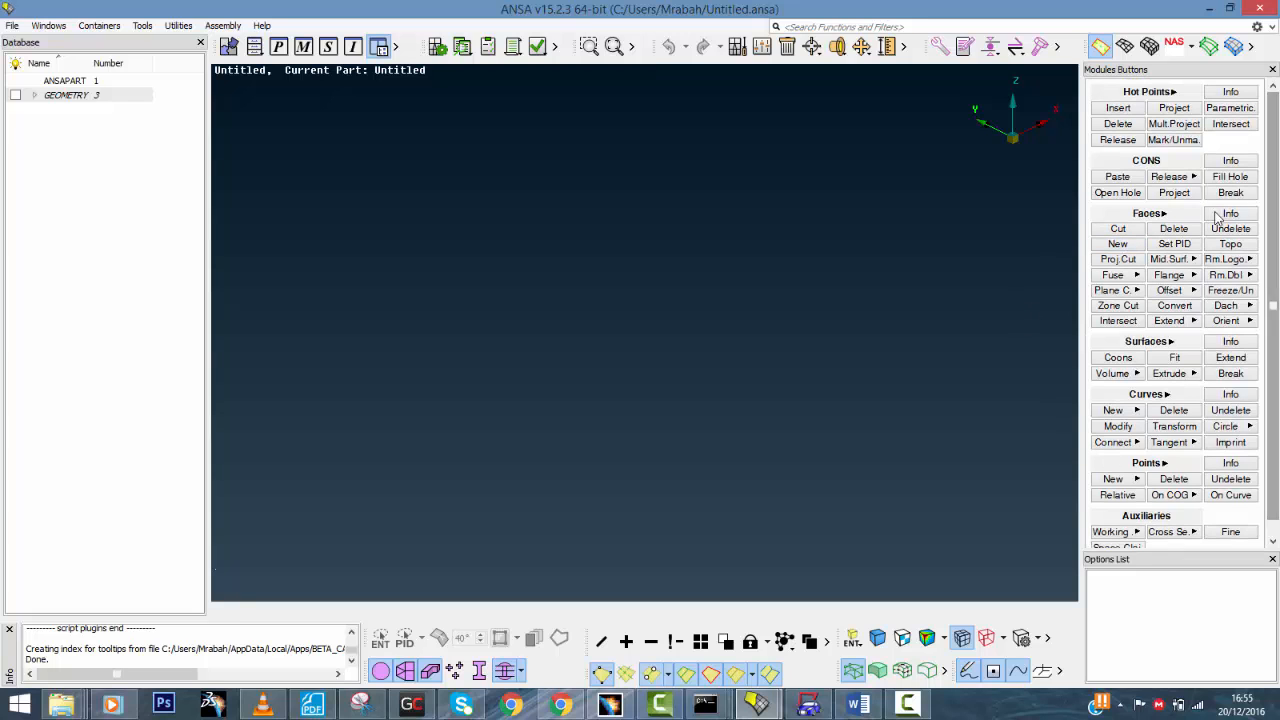
{"action": "scroll", "coordinate": [1264, 290], "scroll_direction": "down", "scroll_amount": 1}
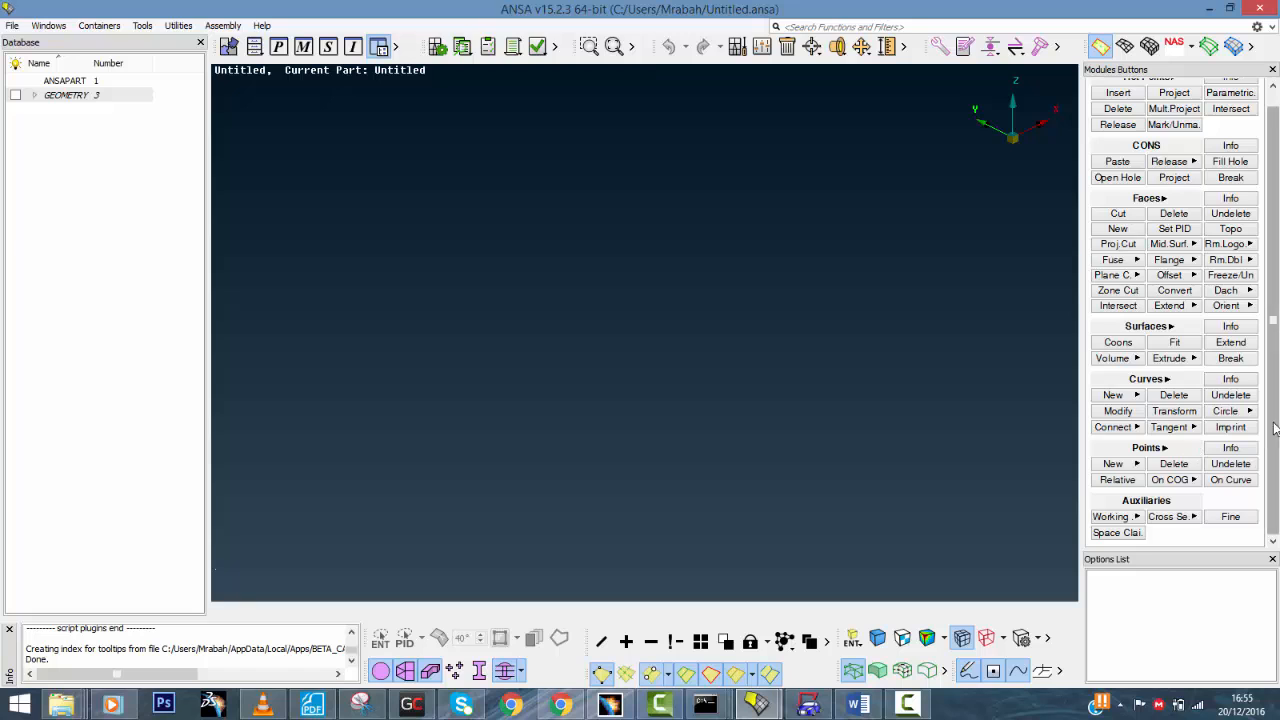
{"action": "scroll", "coordinate": [1230, 440], "scroll_direction": "up", "scroll_amount": 1}
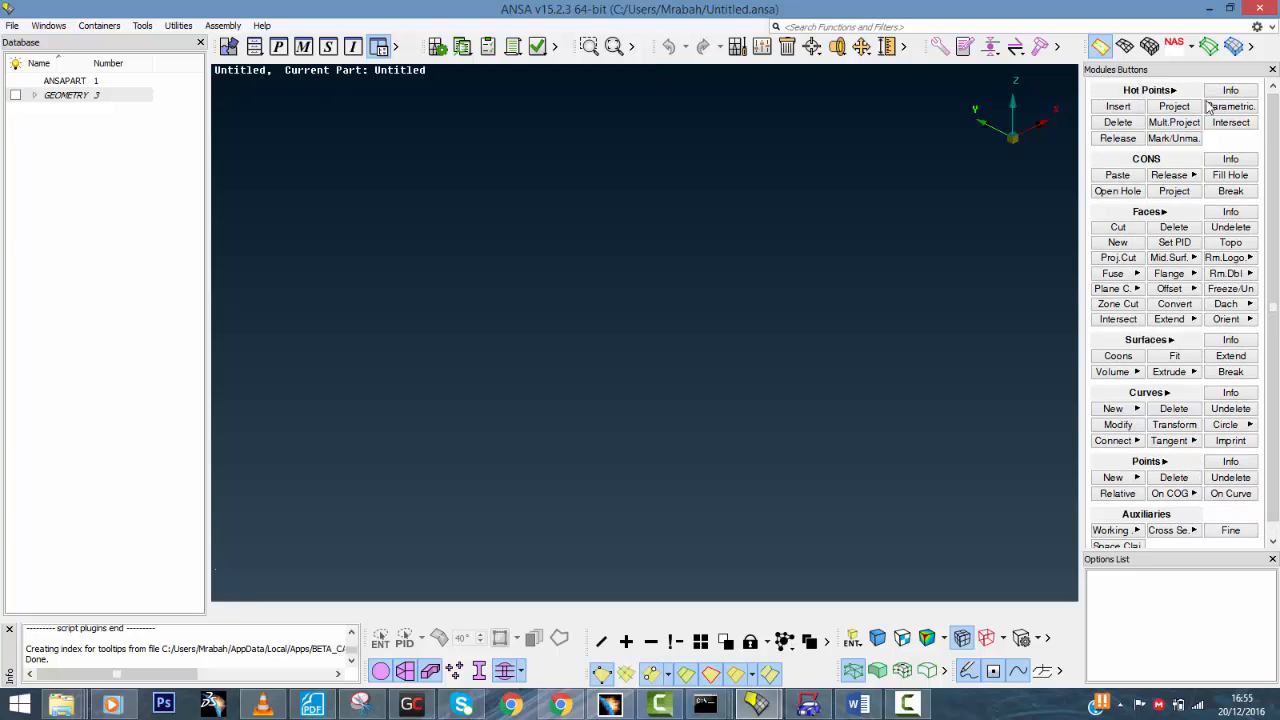
{"action": "scroll", "coordinate": [1278, 228], "scroll_direction": "down", "scroll_amount": 1}
{"action": "scroll", "coordinate": [1278, 228], "scroll_direction": "up", "scroll_amount": 1}
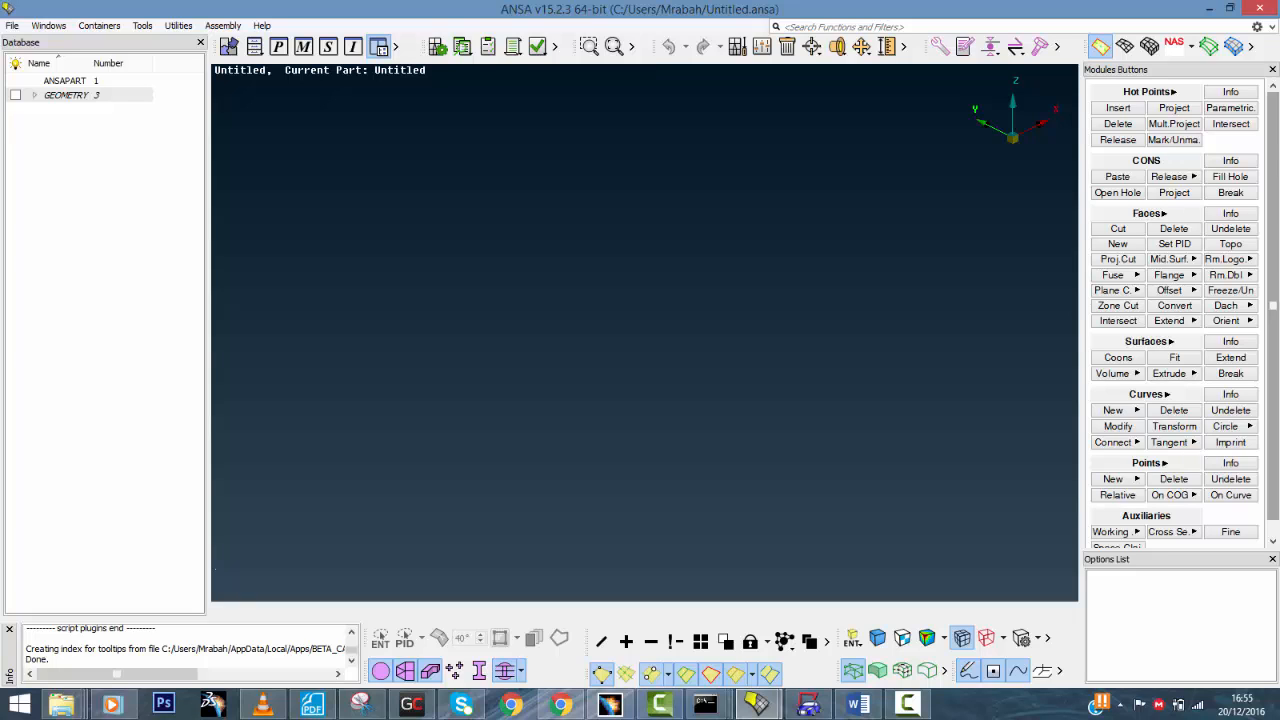
{"action": "scroll", "coordinate": [1278, 162], "scroll_direction": "down", "scroll_amount": 1}
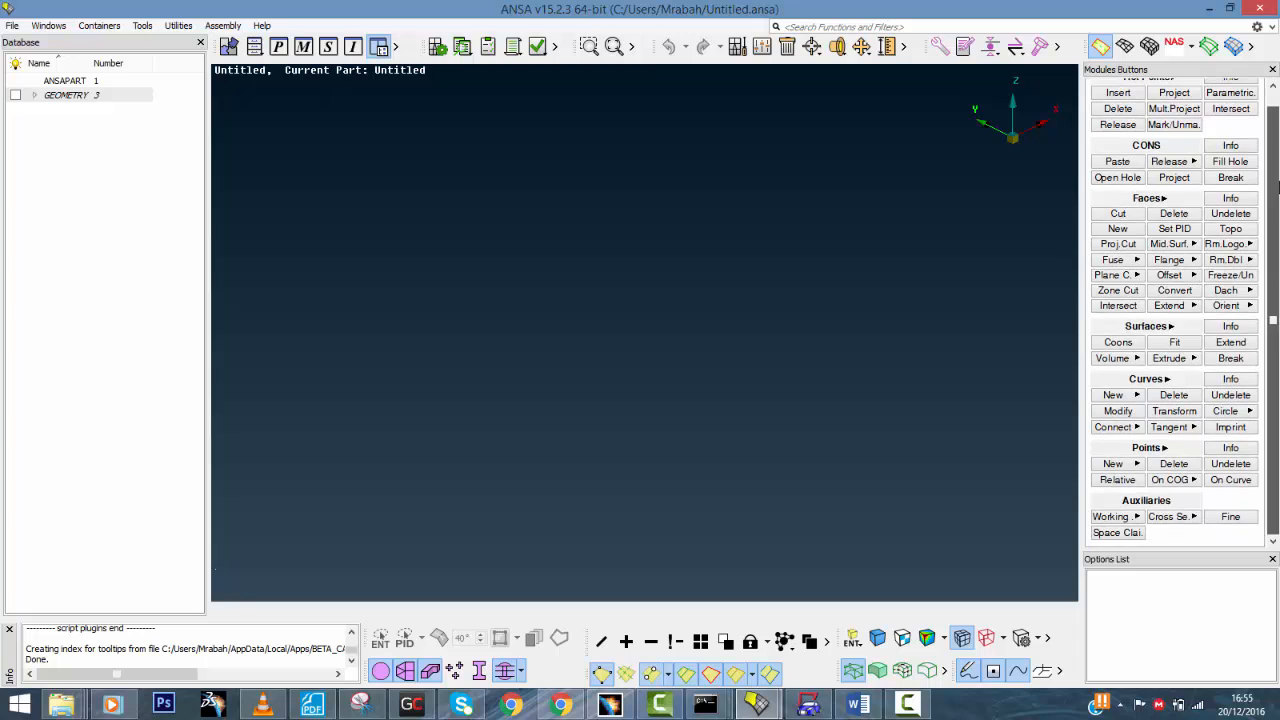
{"action": "scroll", "coordinate": [1278, 162], "scroll_direction": "up", "scroll_amount": 1}
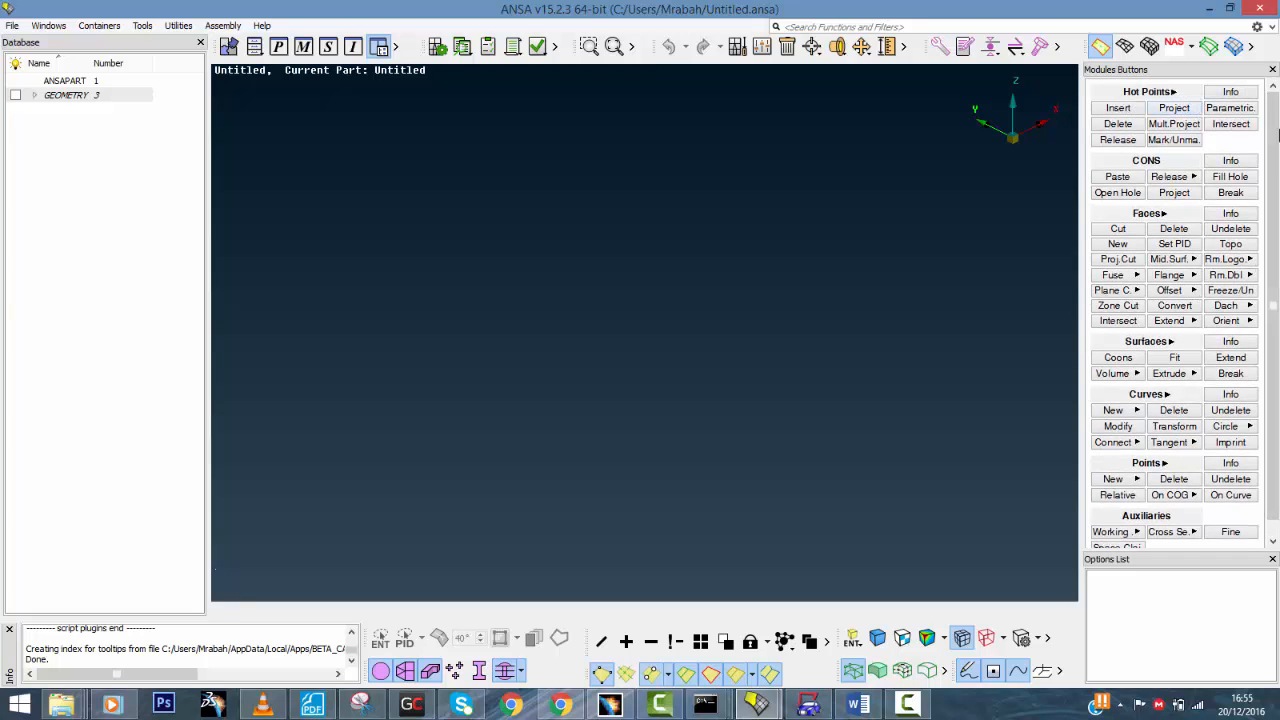
Start creating new points by numerical input and define the first point at X 0, Y 0, Z 0
{"action": "scroll", "coordinate": [1167, 500], "scroll_direction": "down", "scroll_amount": 1}
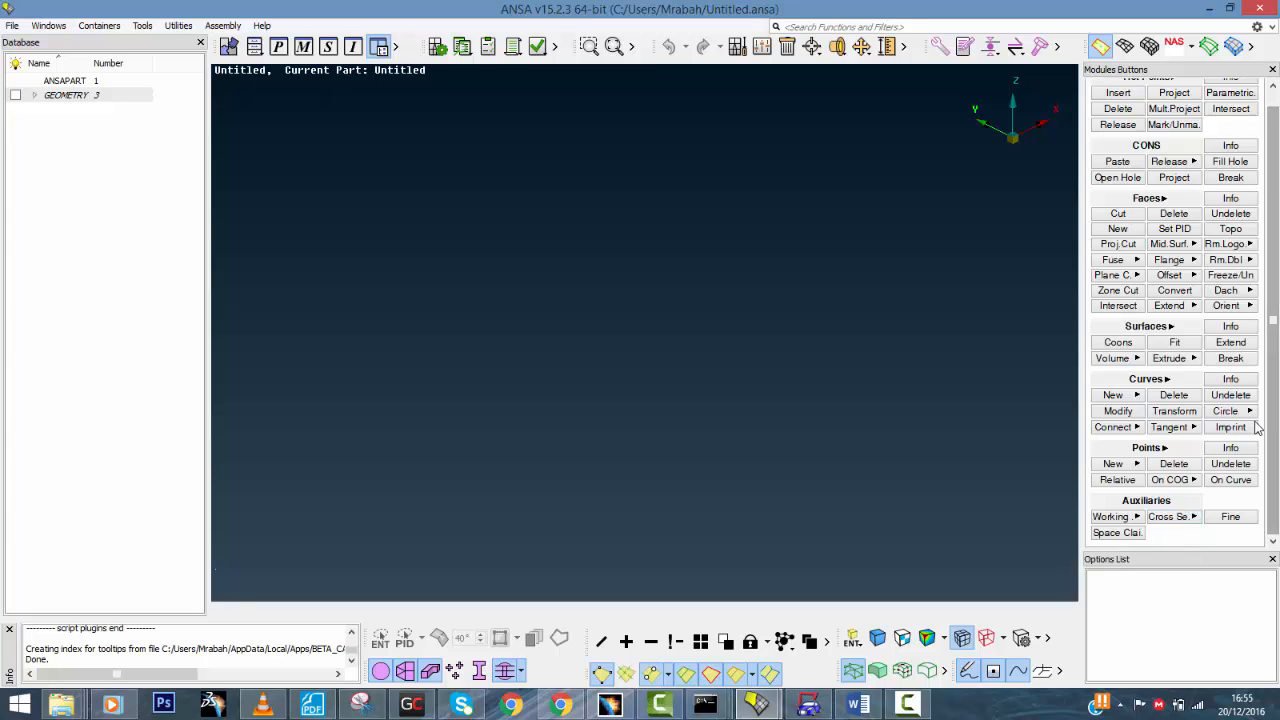
{"action": "left_click", "coordinate": [1132, 469]}
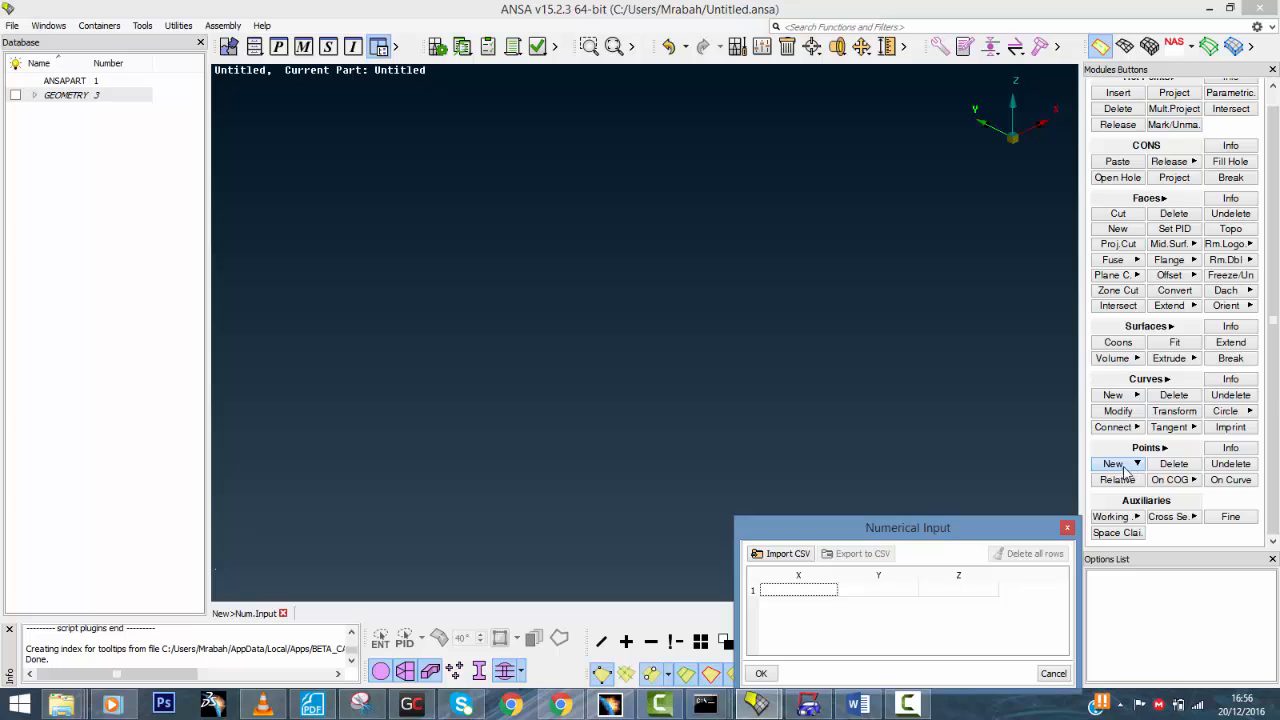
{"action": "left_click_drag", "start_coordinate": [898, 533], "coordinate": [678, 234]}
{"action": "left_click", "coordinate": [540, 285]}
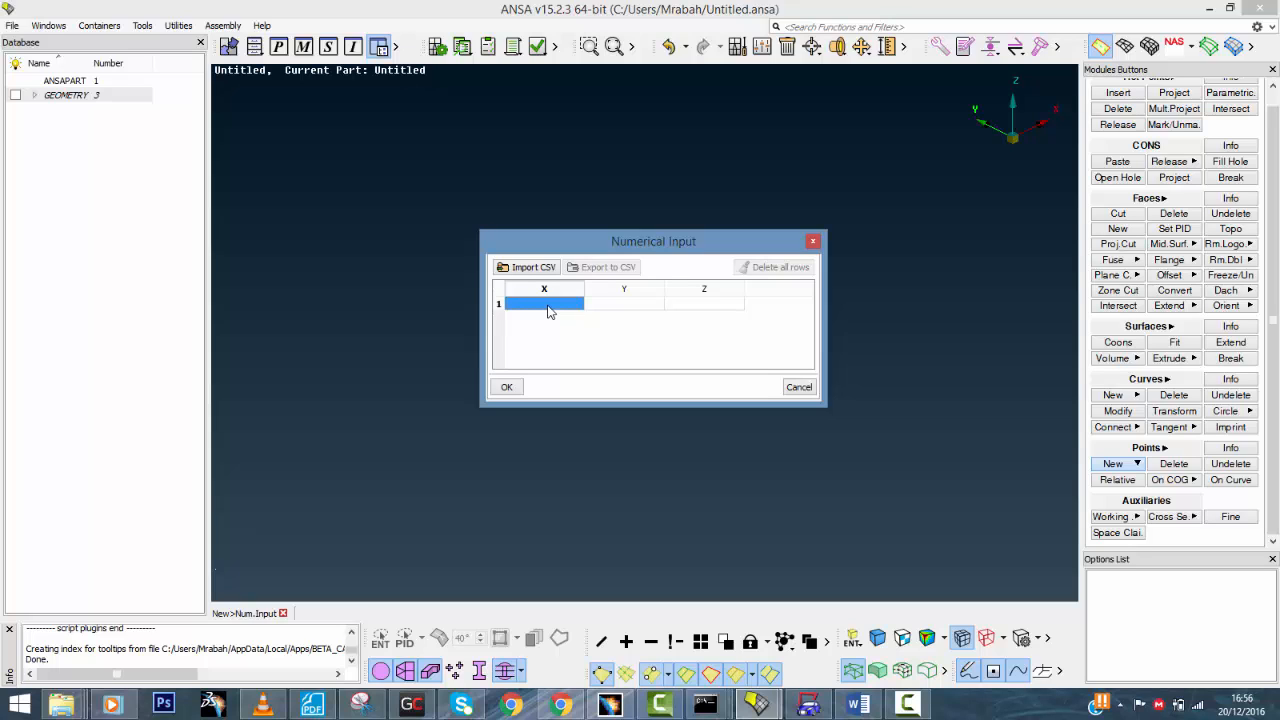
{"action": "type", "text": "0"}
{"action": "key", "text": "Tab"}
{"action": "type", "text": "0"}
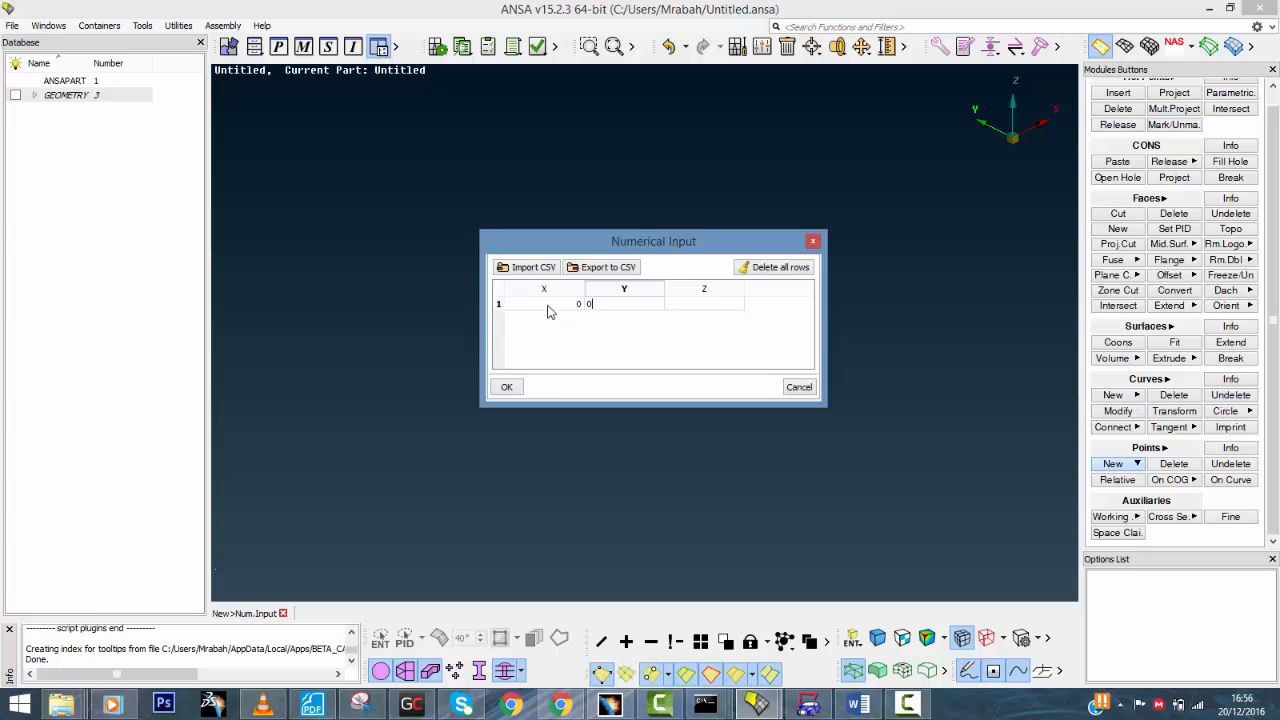
{"action": "key", "text": "Tab"}
{"action": "key", "text": "Tab"}
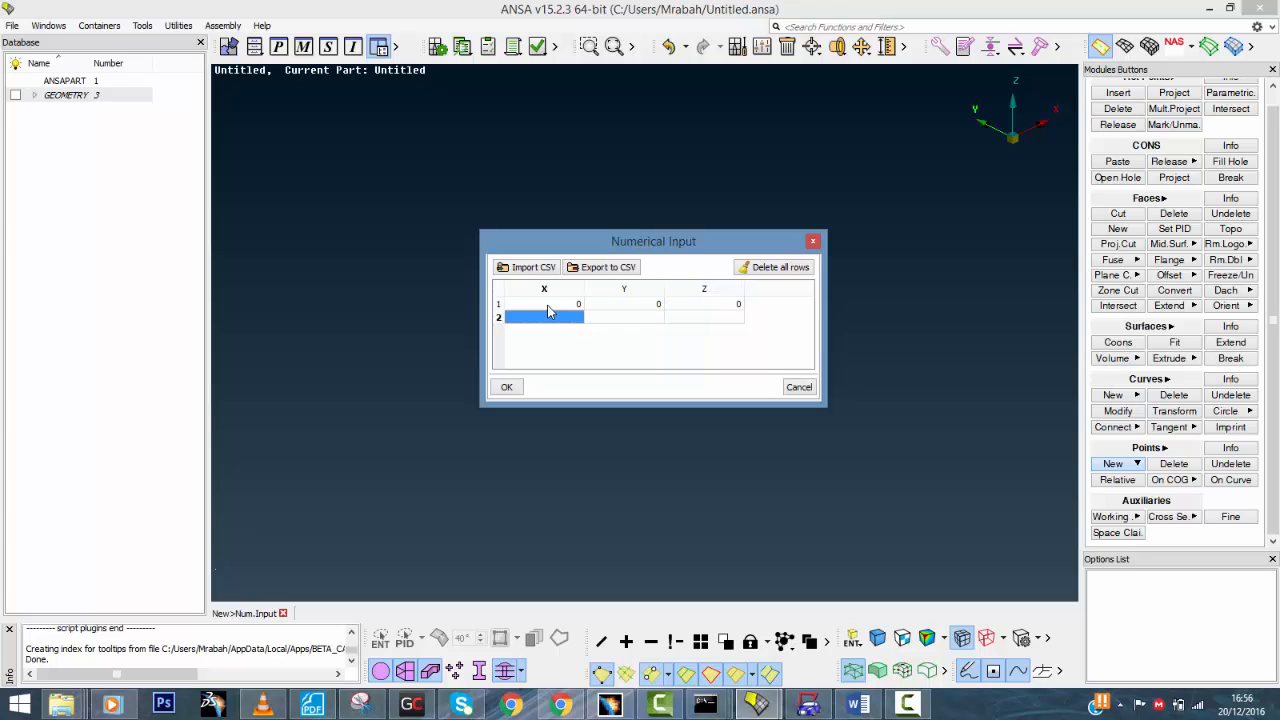
Define two more points at X 10, Y 0, Z 0 and X -10, Y 0, Z 0, and create all the listed points
{"action": "type", "text": "10"}
{"action": "key", "text": "Tab"}
{"action": "type", "text": "0"}
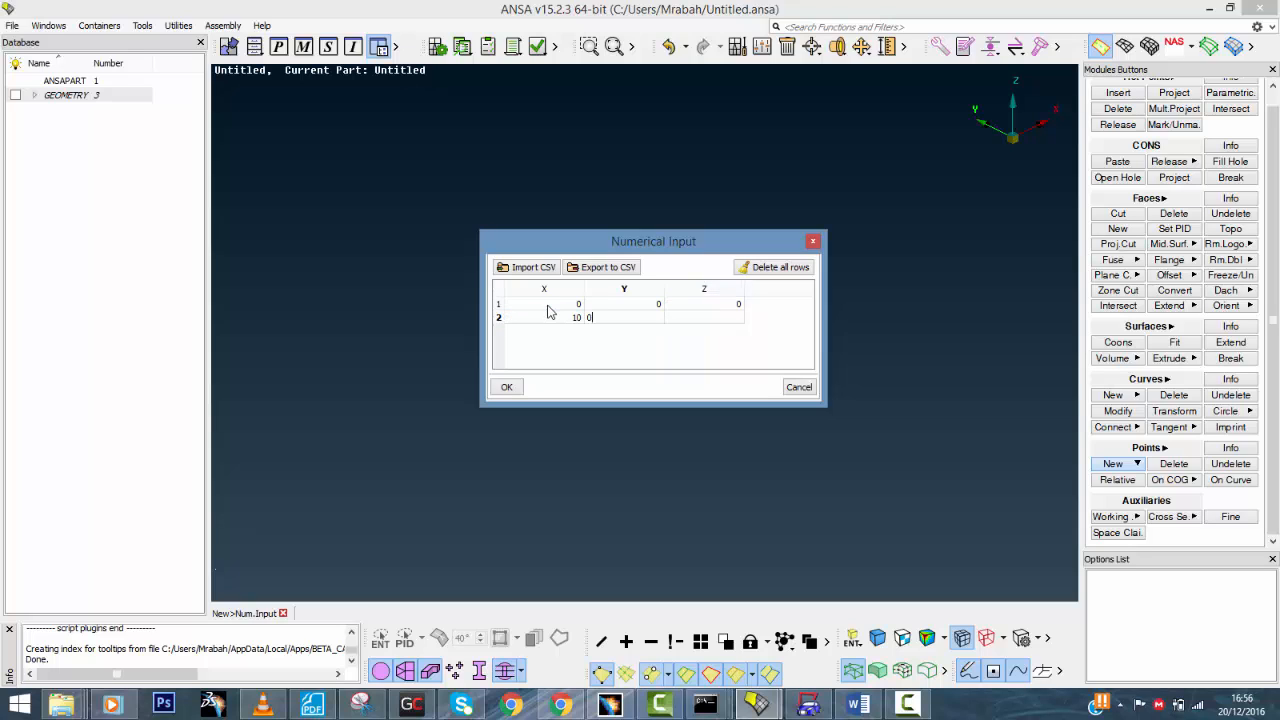
{"action": "key", "text": "Tab"}
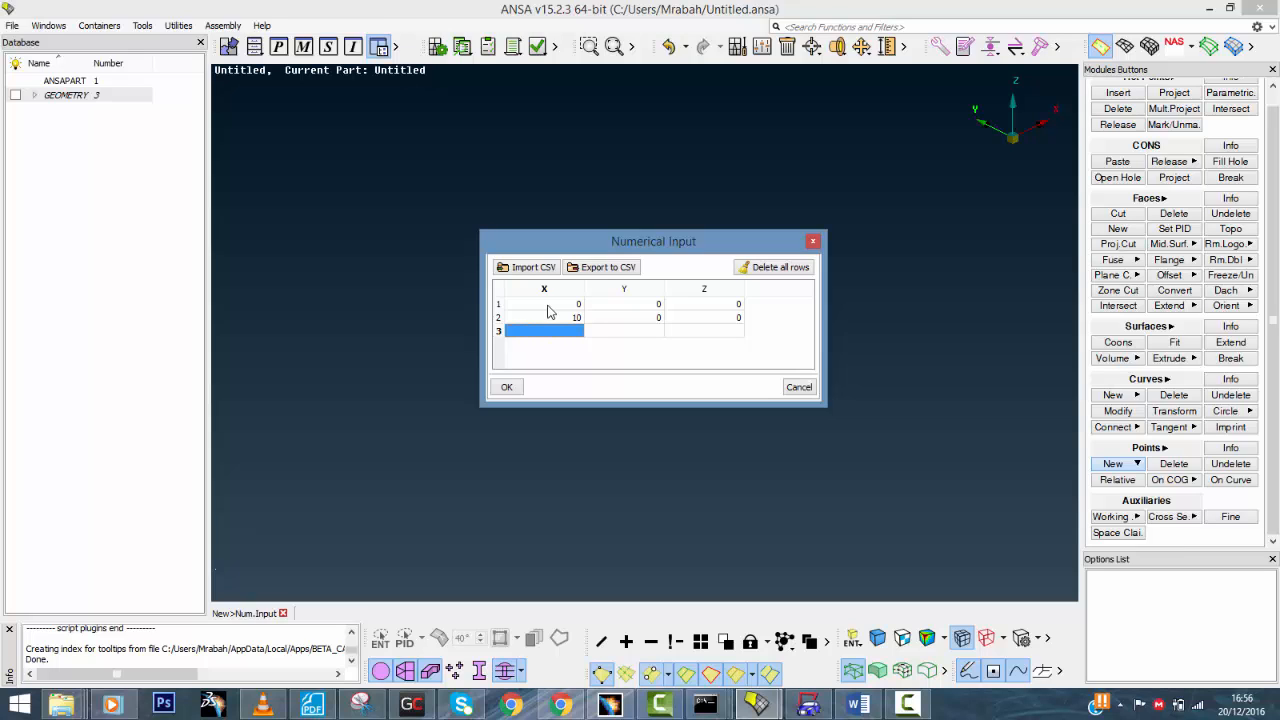
{"action": "type", "text": "-10"}
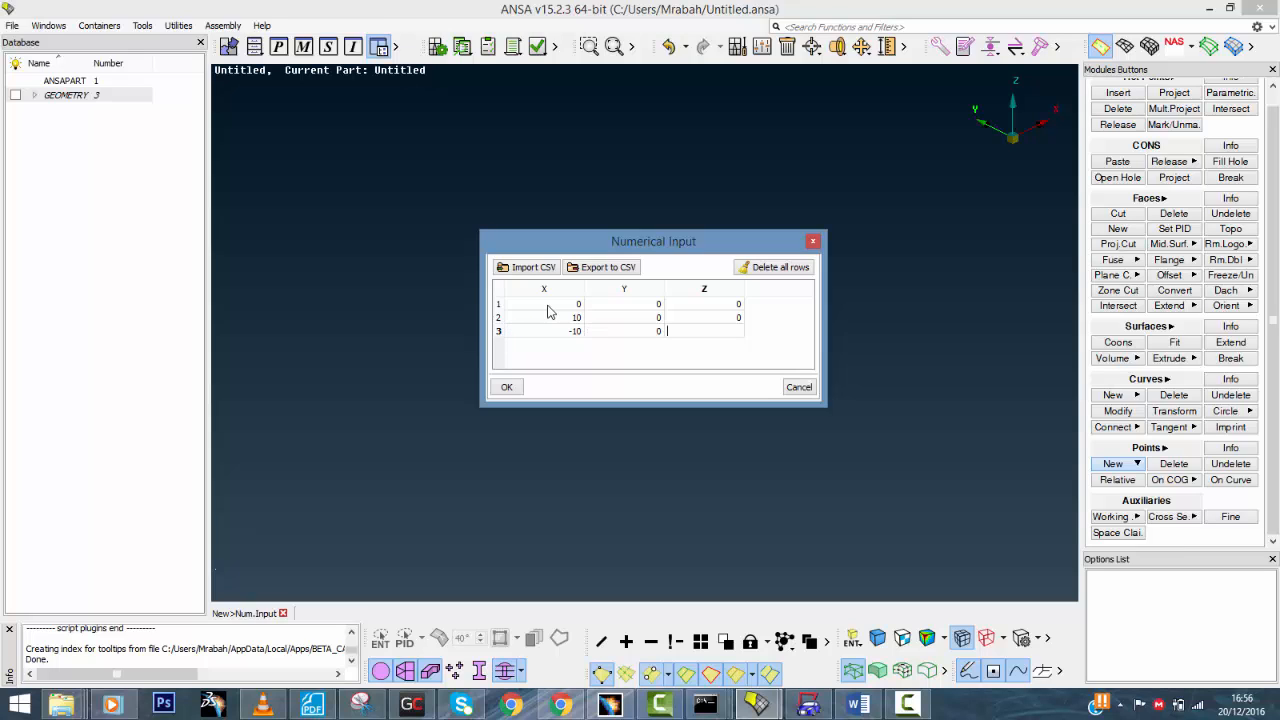
{"action": "left_click", "coordinate": [510, 390]}
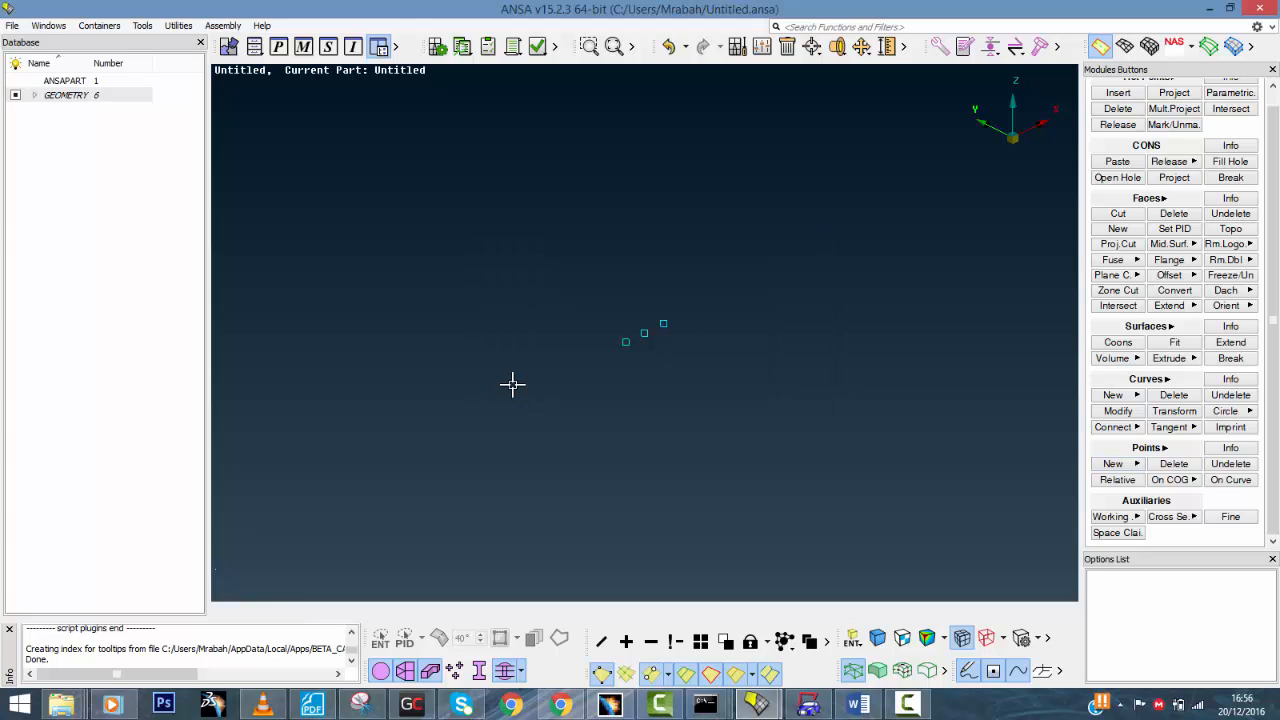
Delete the point at X -10, confirming the deletion
{"action": "key", "text": "F1"}
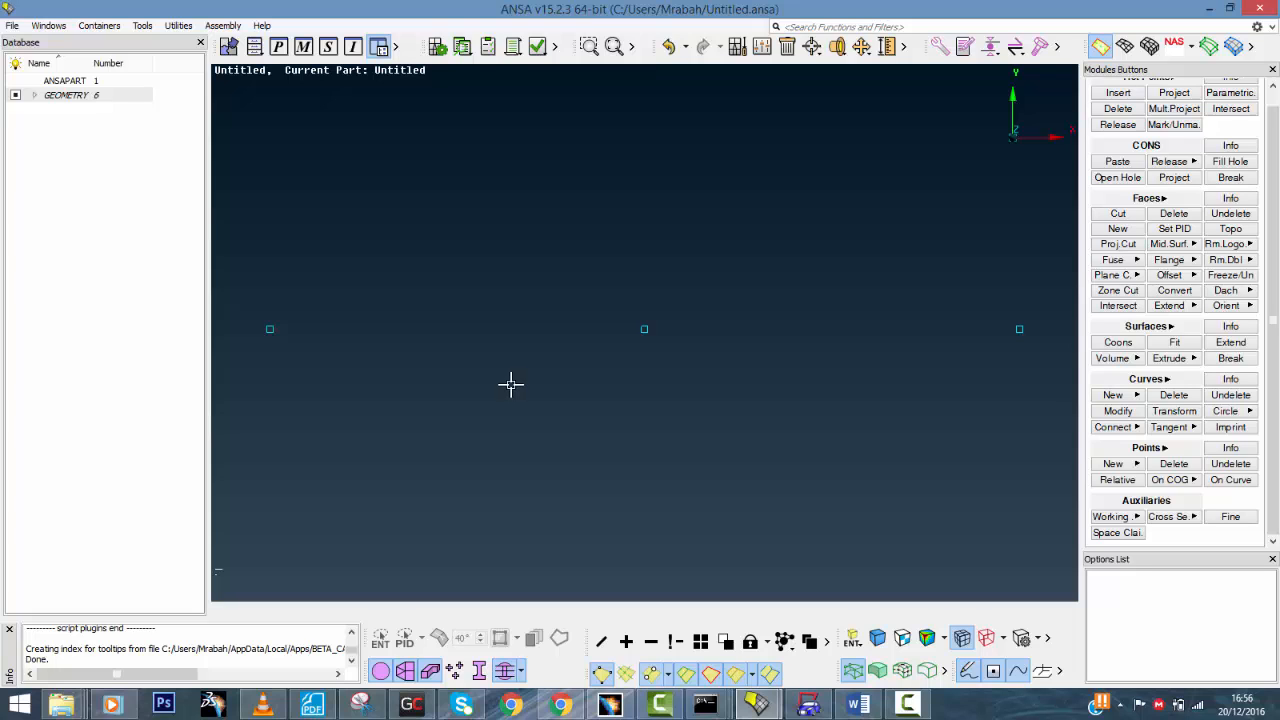
{"action": "key", "text": "F2"}
{"action": "left_click", "coordinate": [1175, 464]}
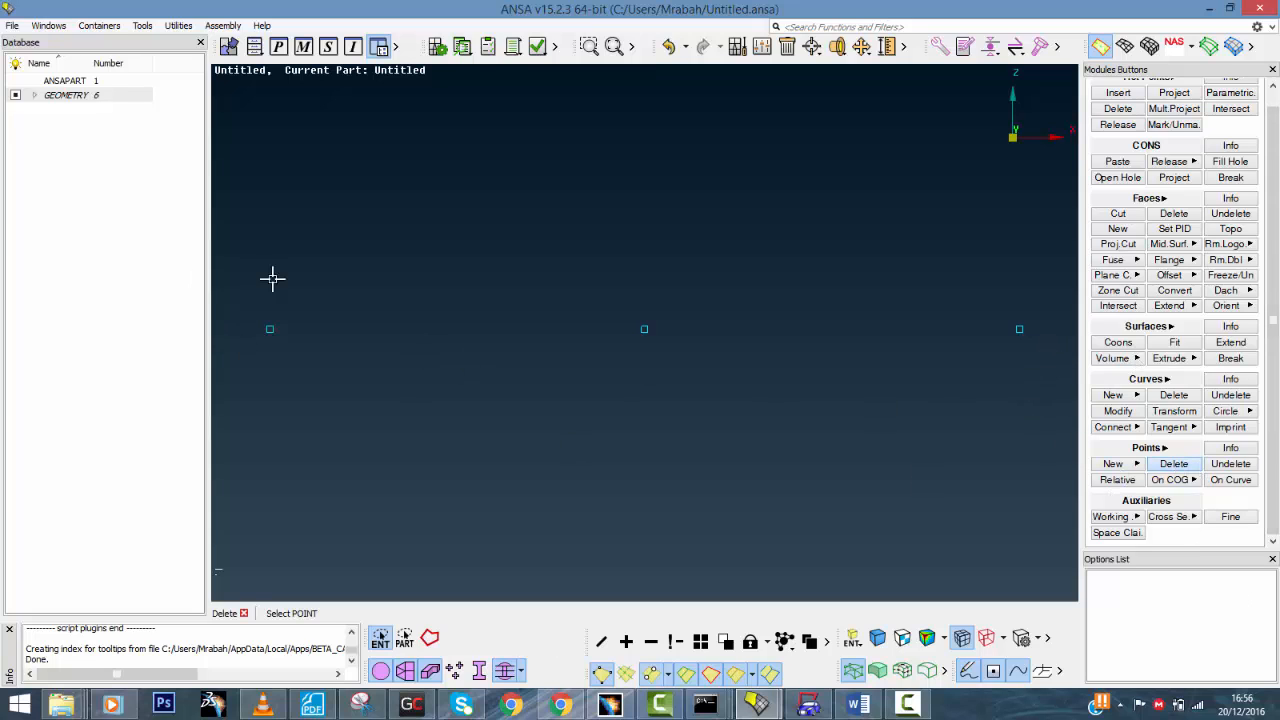
{"action": "left_click_drag", "start_coordinate": [236, 282], "coordinate": [350, 417]}
{"action": "middle_click", "coordinate": [405, 394]}
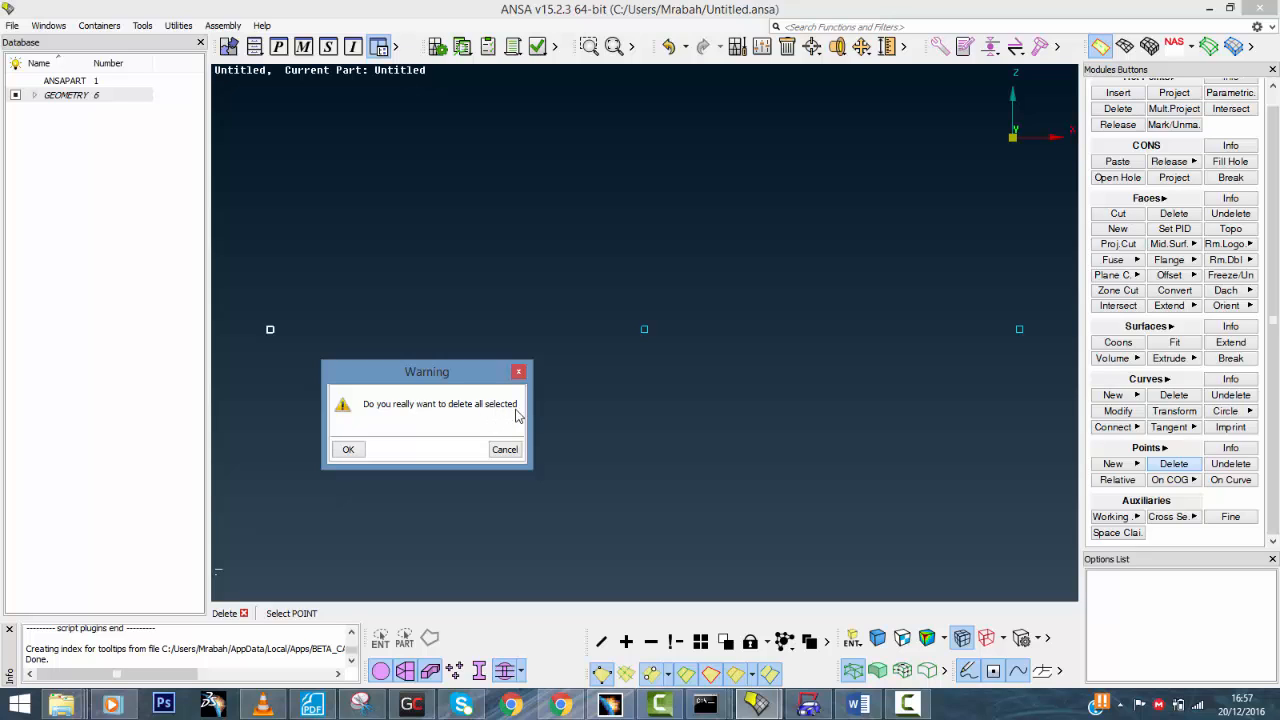
{"action": "left_click", "coordinate": [346, 449]}
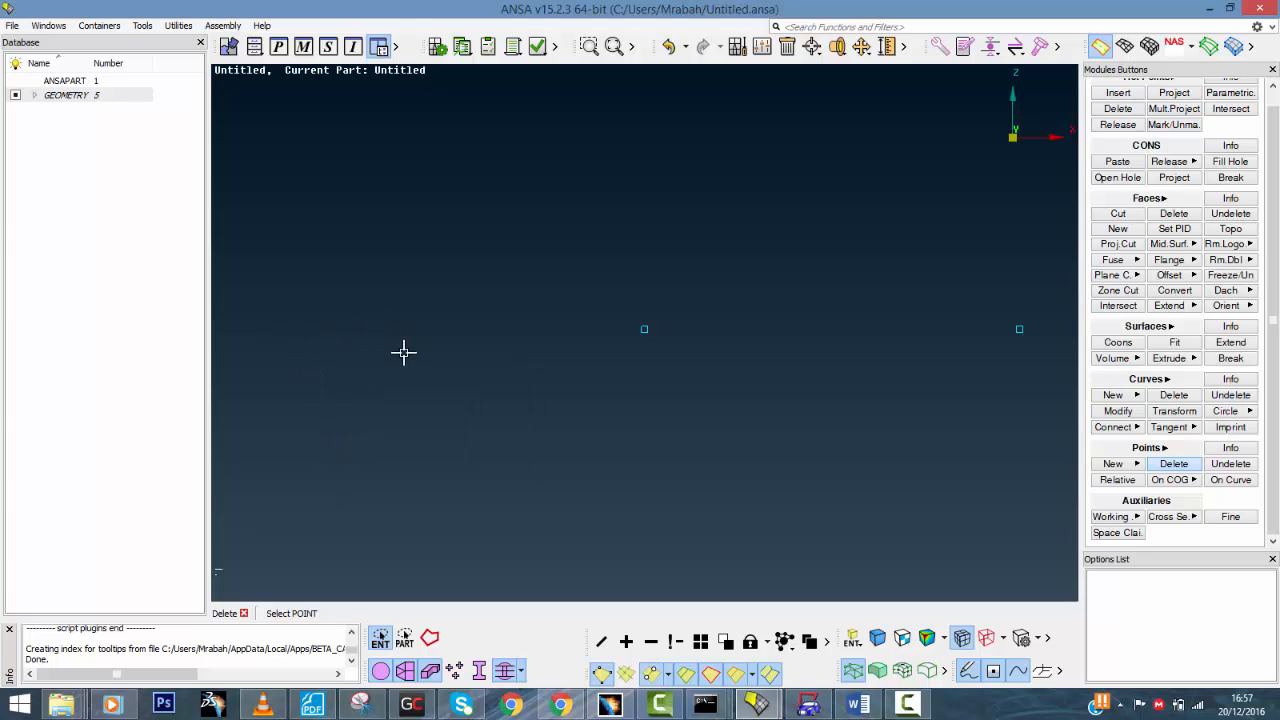
Create another point by numerical input at X 0, Y 10, Z 0
{"action": "left_click", "coordinate": [1113, 463]}
{"action": "left_click_drag", "start_coordinate": [605, 244], "coordinate": [185, 238]}
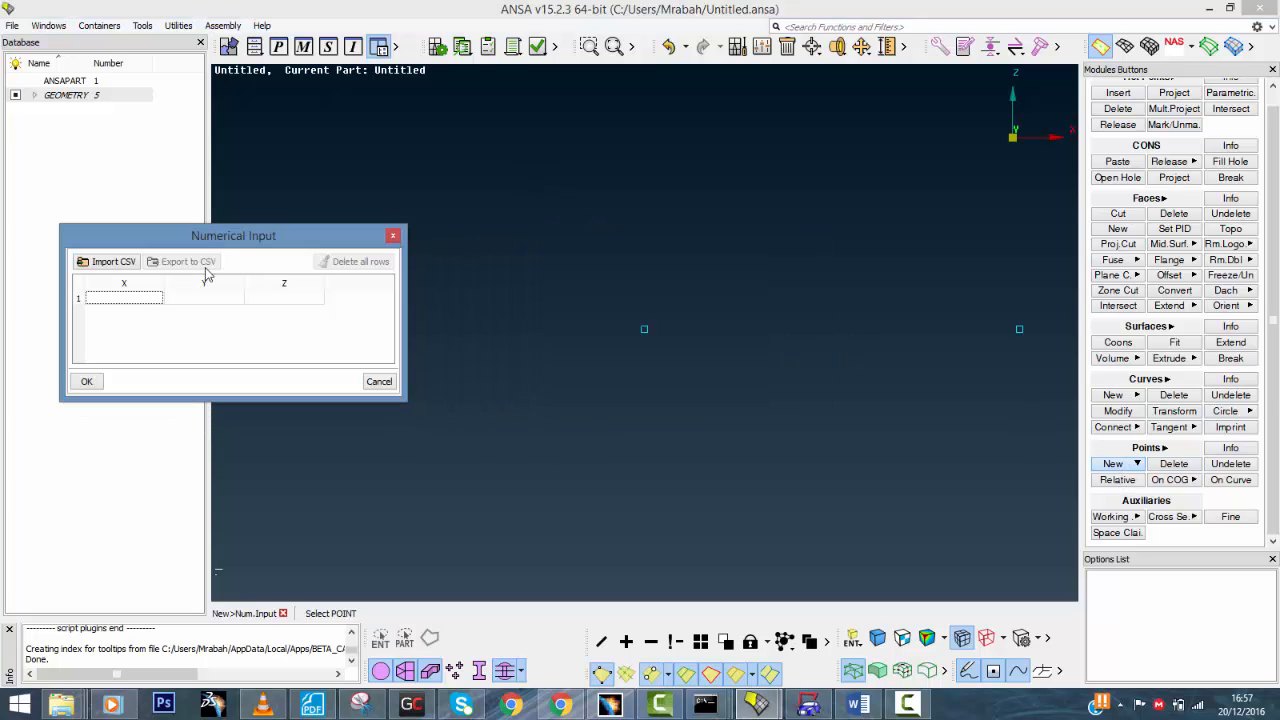
{"action": "left_click", "coordinate": [136, 300]}
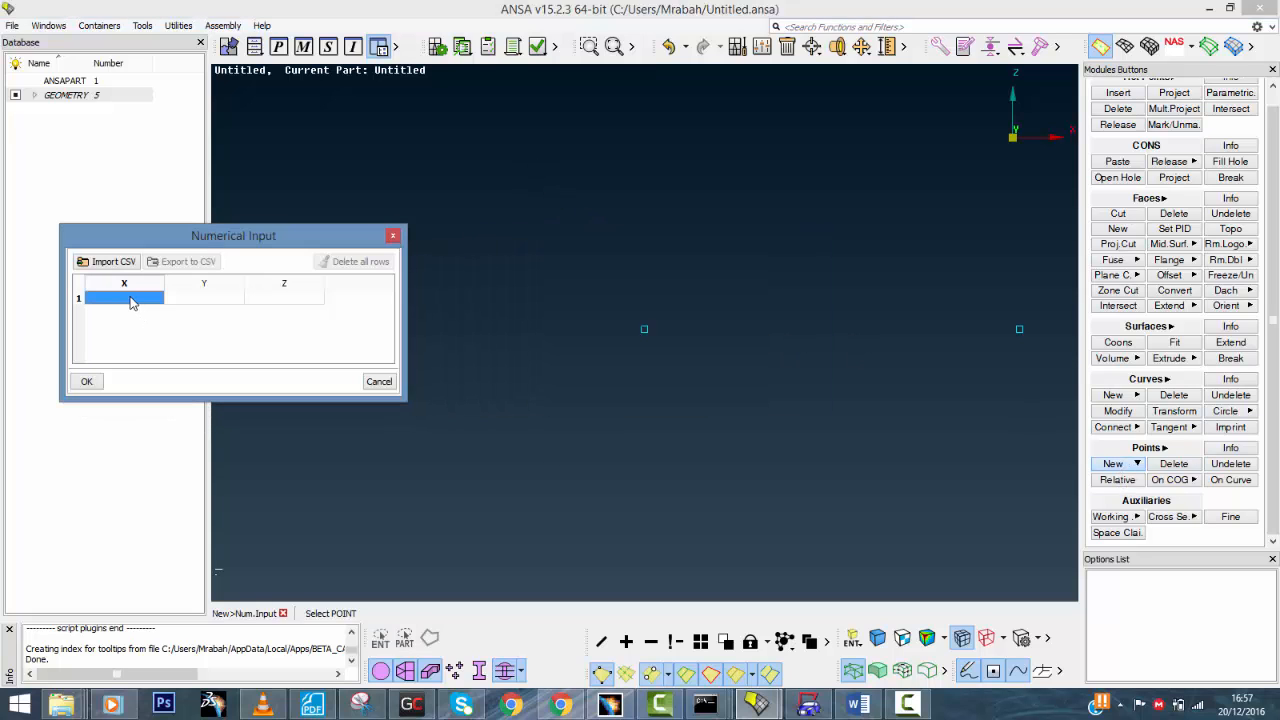
{"action": "type", "text": "0"}
{"action": "key", "text": "Tab"}
{"action": "type", "text": "10"}
{"action": "key", "text": "Tab"}
{"action": "type", "text": "0"}
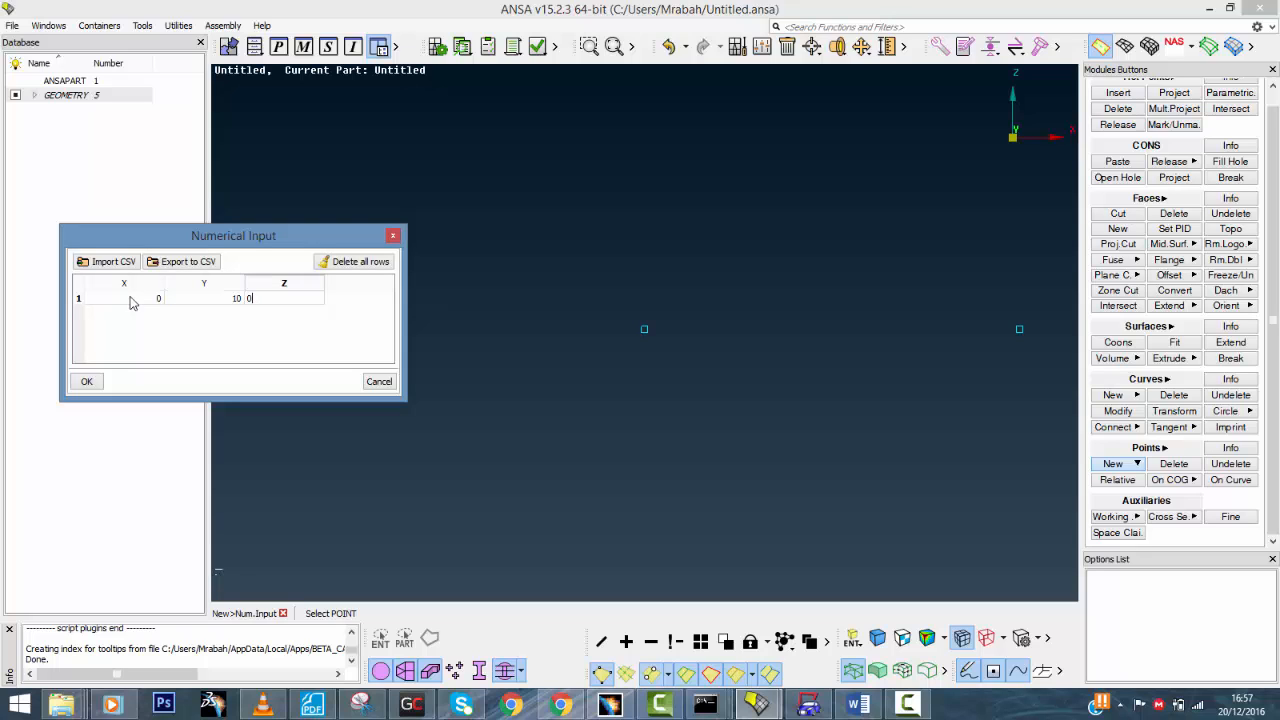
{"action": "left_click", "coordinate": [80, 380]}
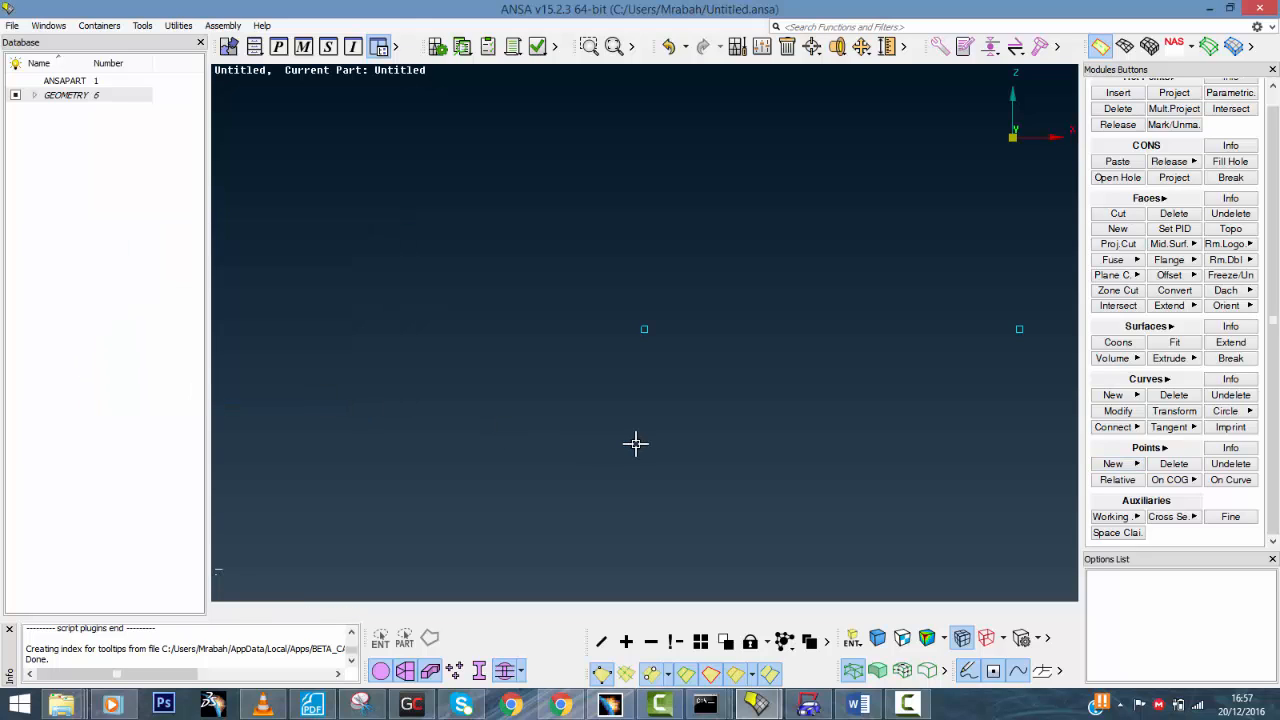
Create a new curve from the origin point to the point at X 10, viewed in the XY plane
{"action": "key", "text": "F1"}
{"action": "scroll", "coordinate": [611, 464], "scroll_direction": "down", "scroll_amount": 3}
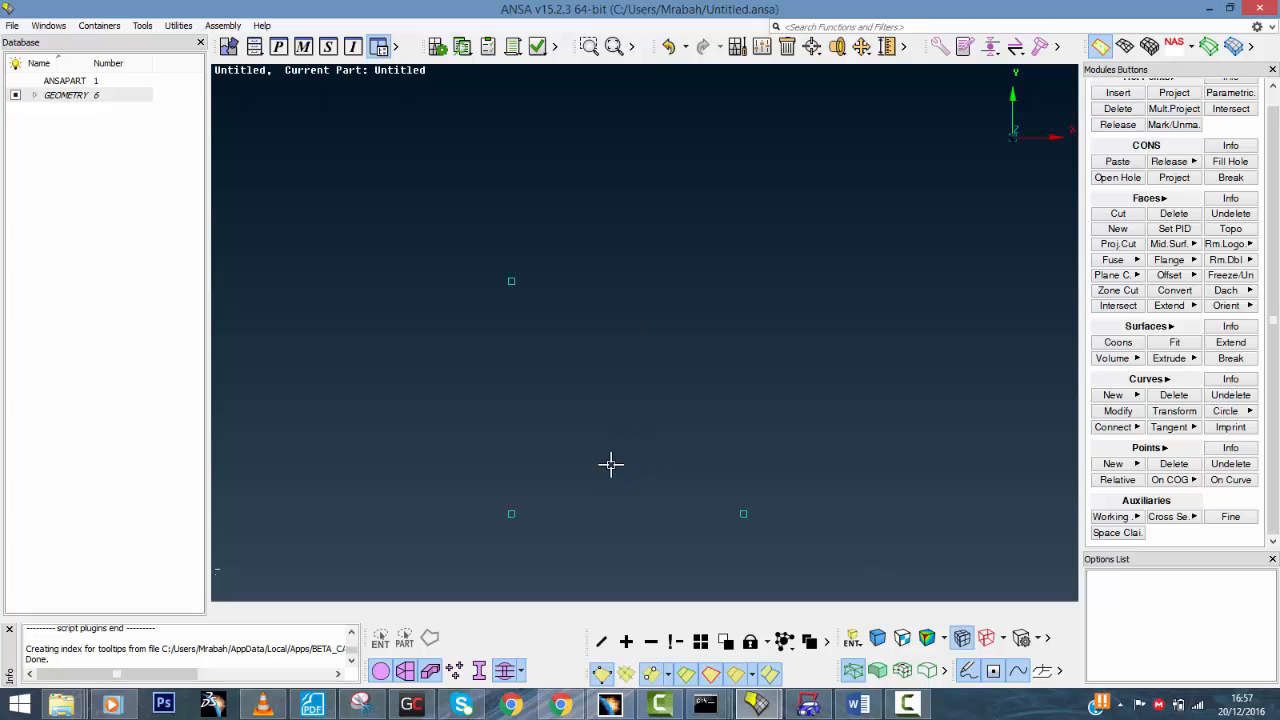
{"action": "middle_click_drag", "start_coordinate": [606, 474], "coordinate": [625, 380], "text": "ctrl"}
{"action": "left_click", "coordinate": [1117, 396]}
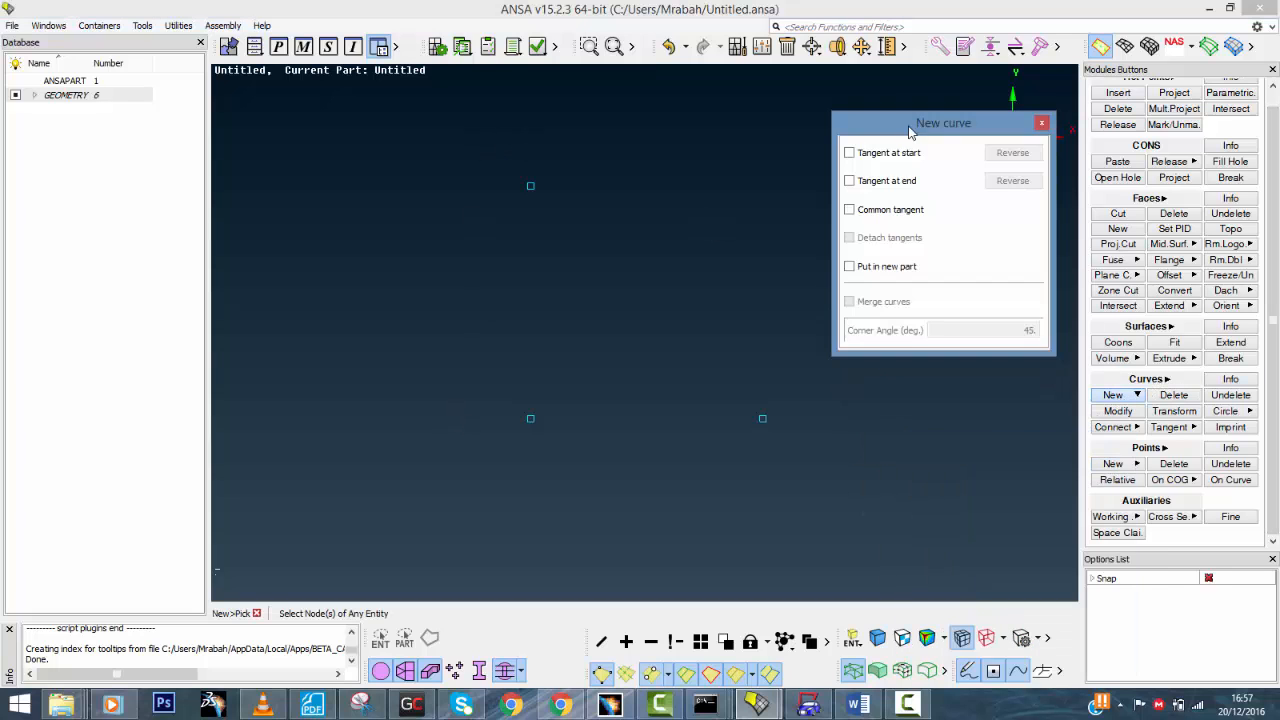
{"action": "left_click", "coordinate": [528, 418]}
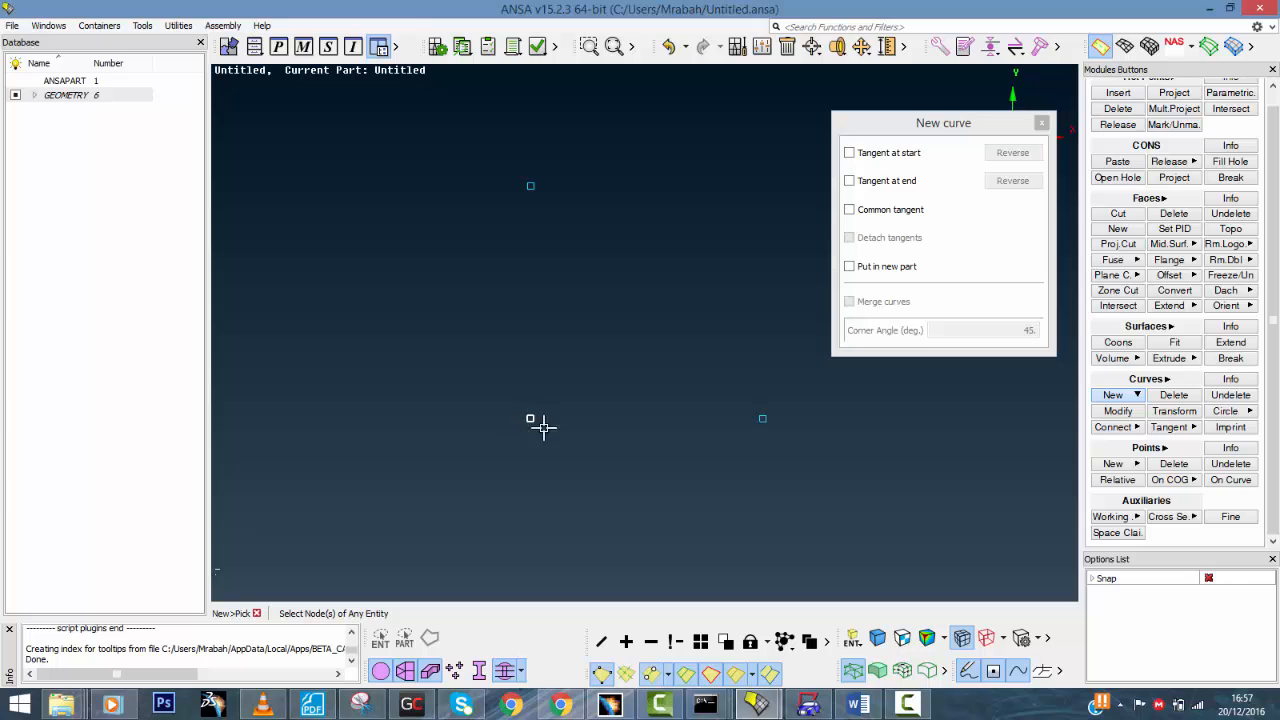
{"action": "left_click", "coordinate": [763, 418]}
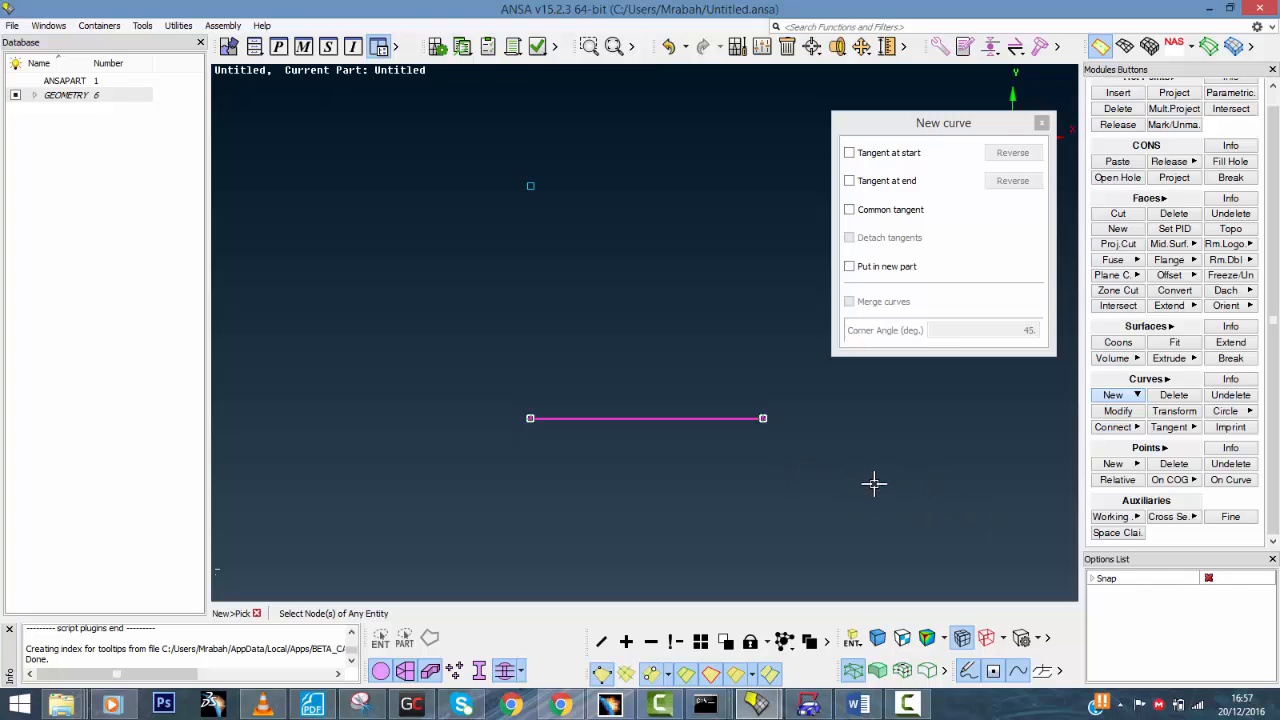
{"action": "middle_click", "coordinate": [805, 462]}
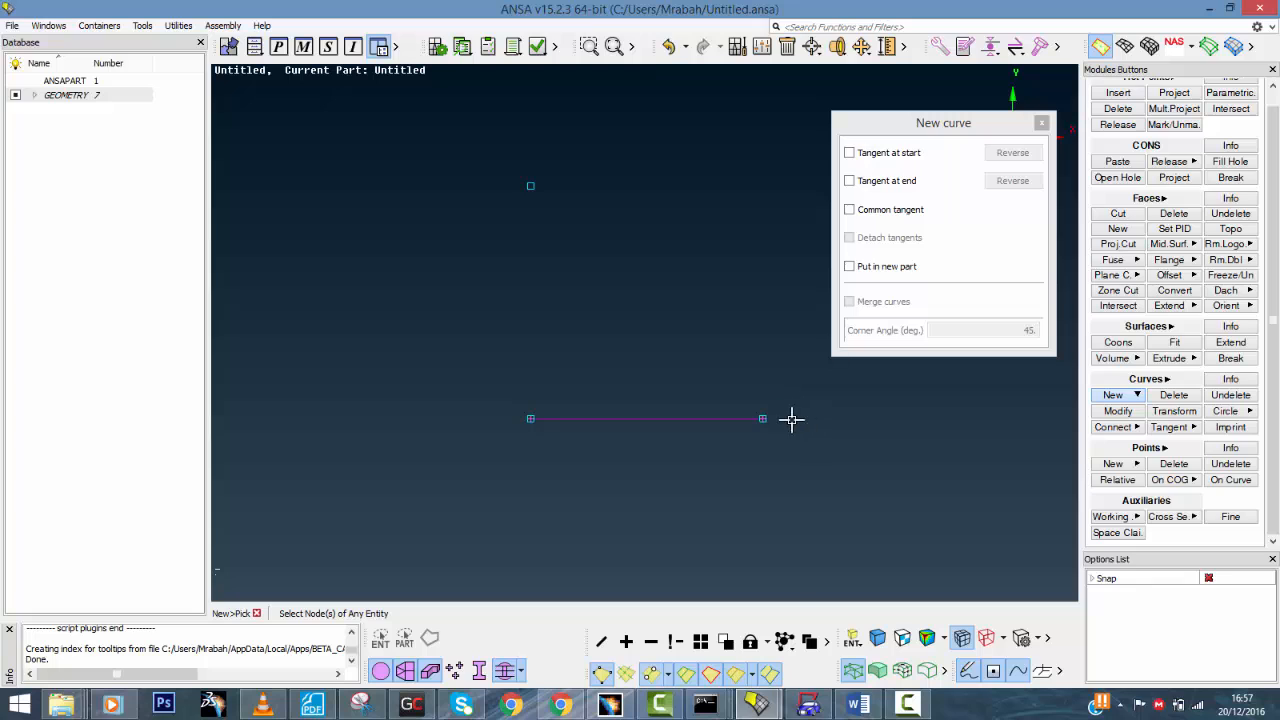
Create a second curve from the point at Y 10 down to the origin point and finish curve creation
{"action": "left_click", "coordinate": [531, 185]}
{"action": "left_click", "coordinate": [531, 418]}
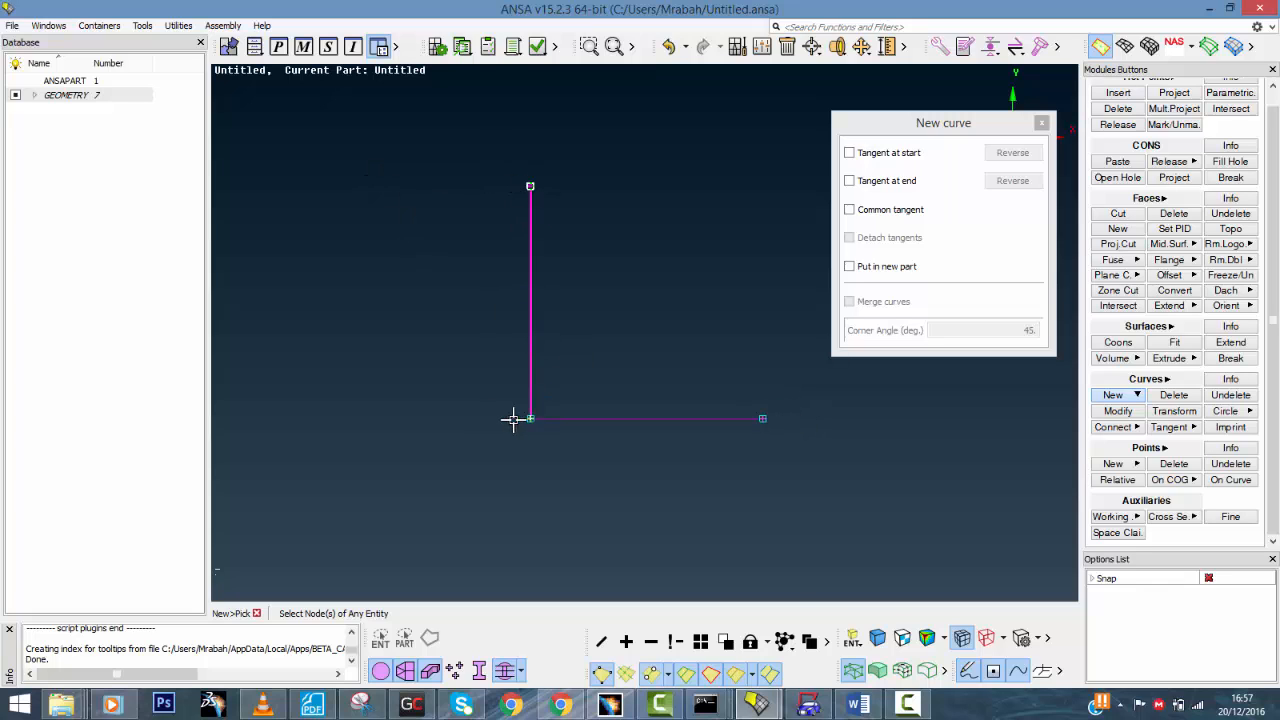
{"action": "middle_click", "coordinate": [358, 375]}
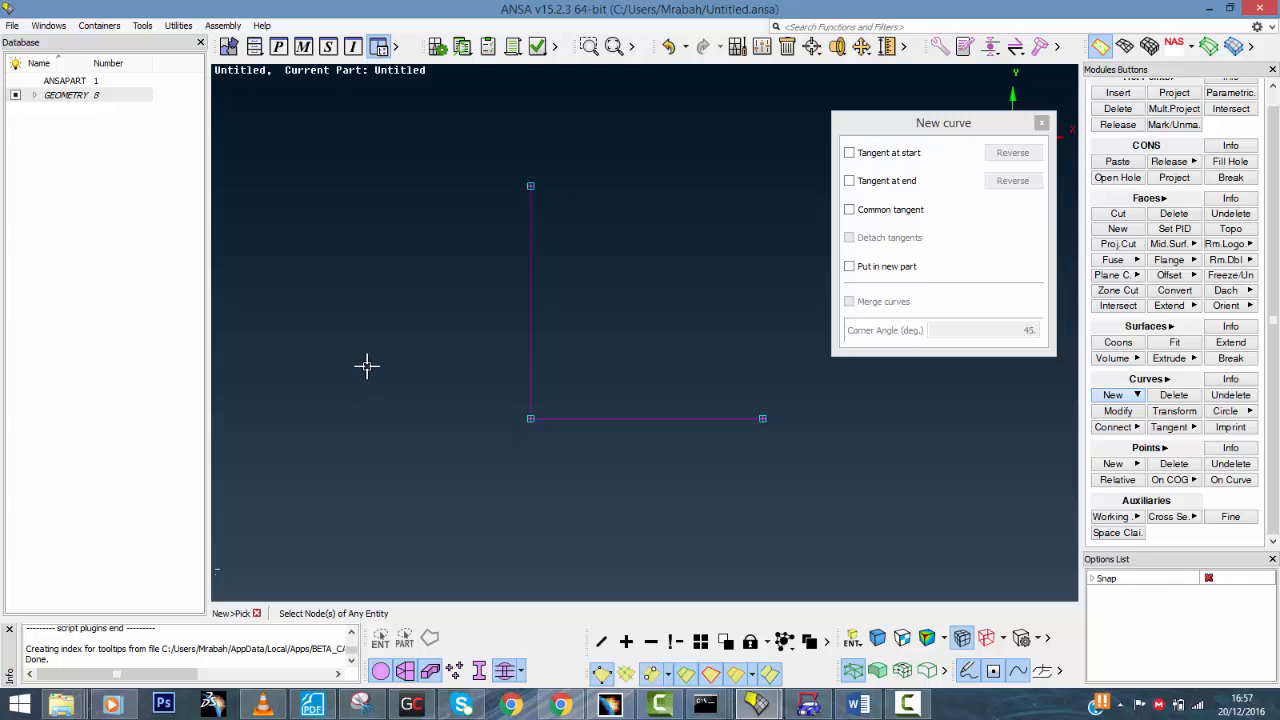
{"action": "left_click", "coordinate": [1040, 124]}
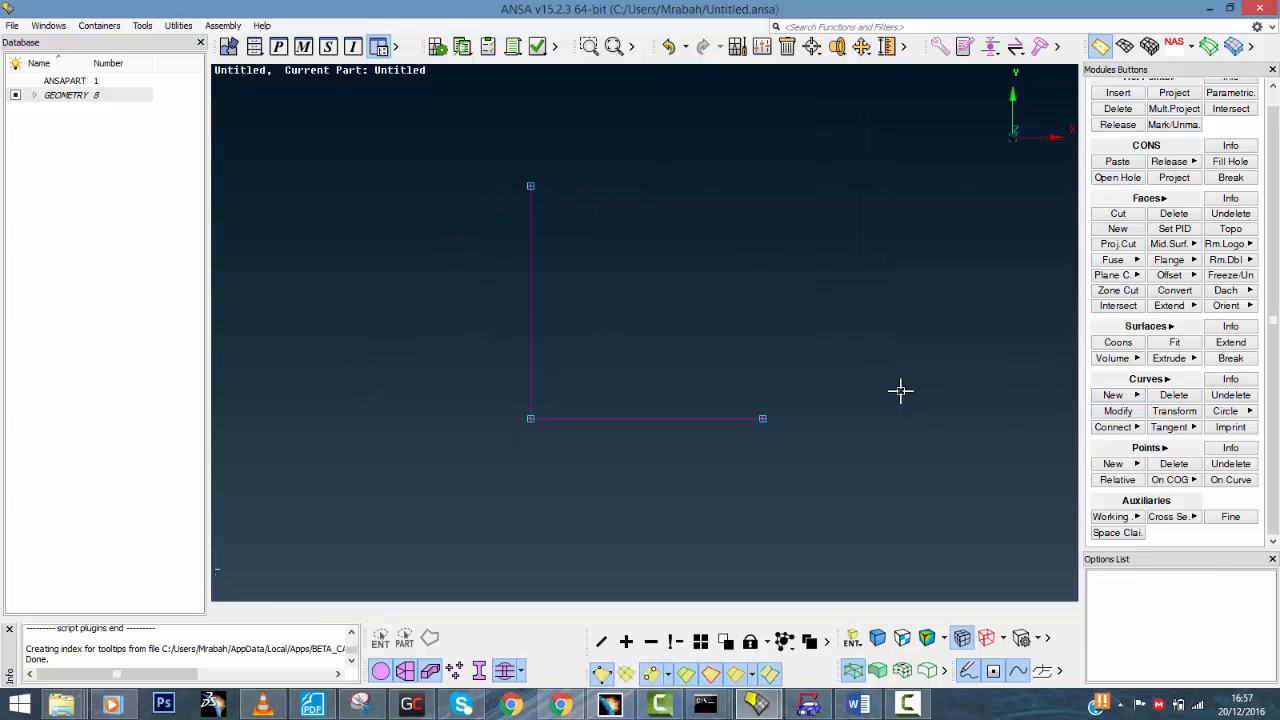
{"action": "middle_click_drag", "start_coordinate": [803, 307], "coordinate": [749, 327], "text": "ctrl"}
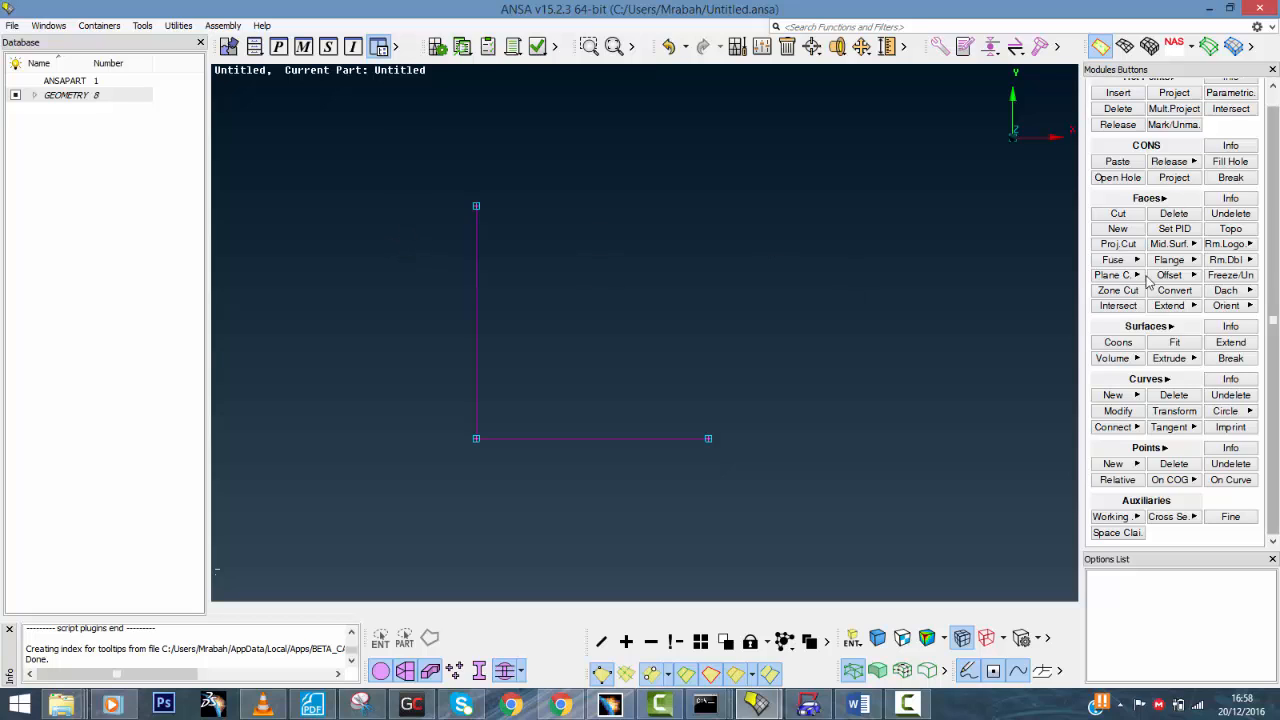
{"action": "left_click", "coordinate": [1118, 213]}
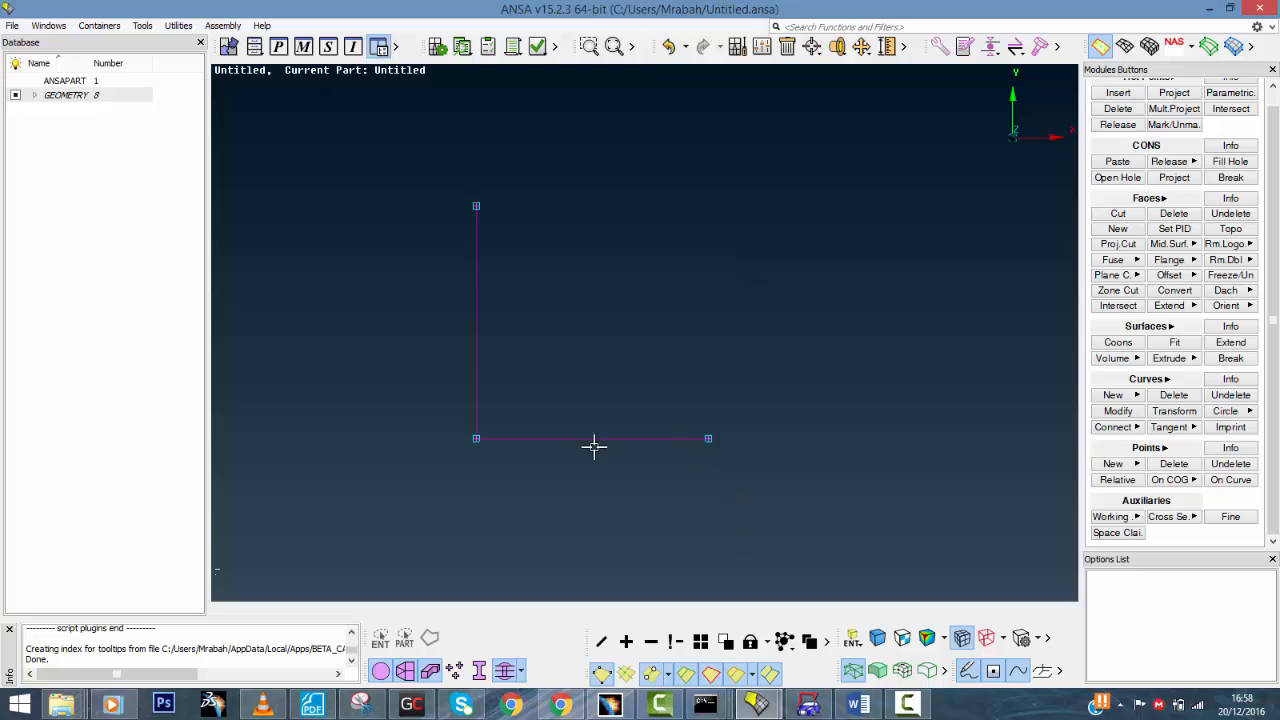
{"action": "left_click", "coordinate": [1128, 230]}
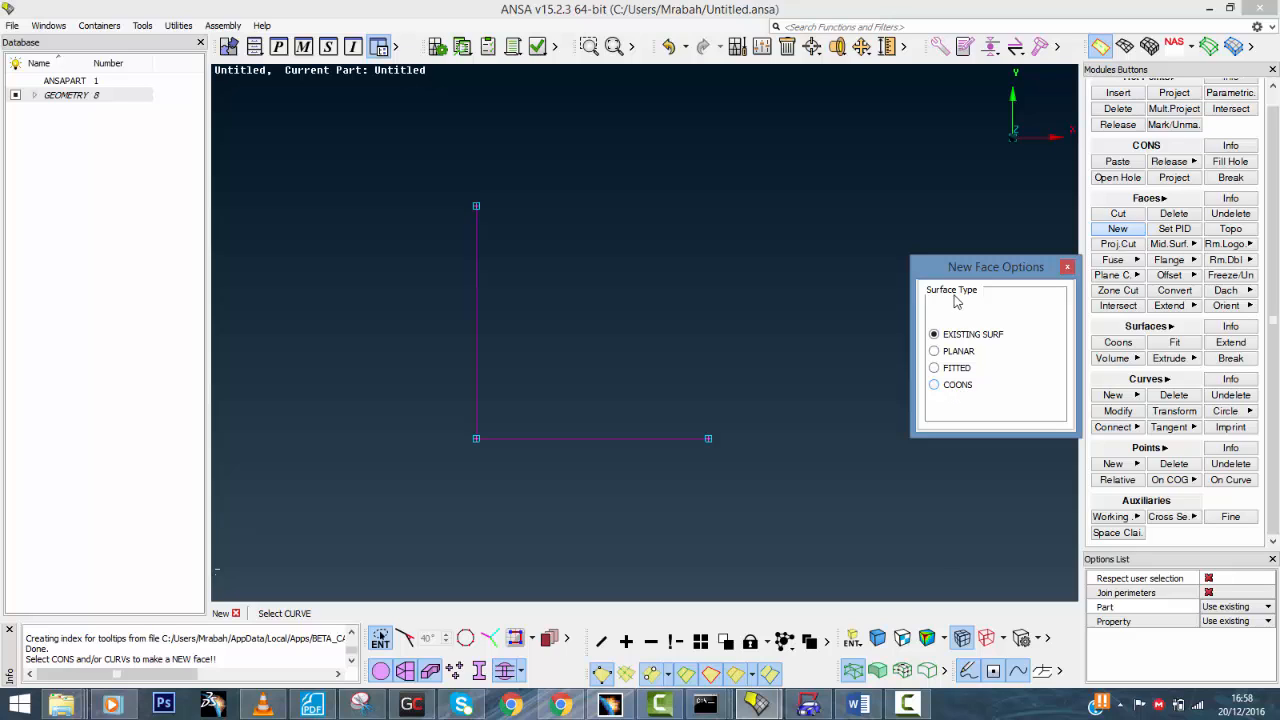
{"action": "left_click_drag", "start_coordinate": [956, 275], "coordinate": [865, 222]}
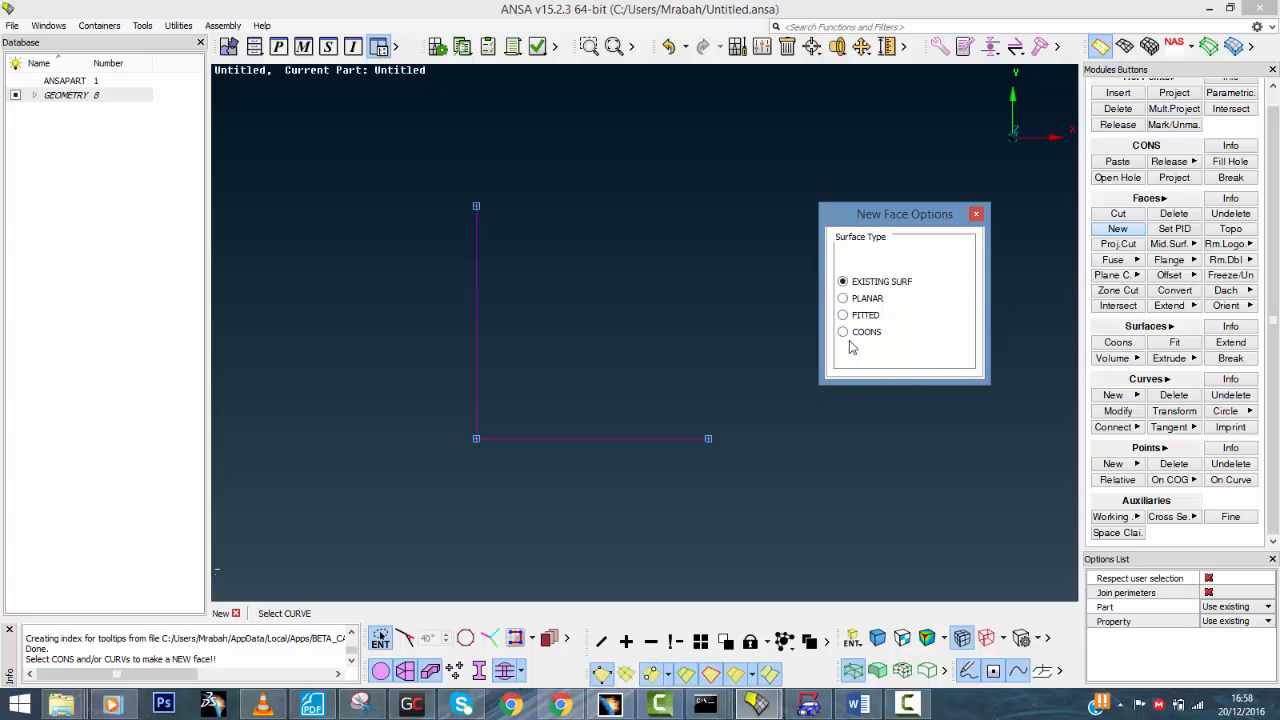
{"action": "left_click", "coordinate": [975, 215]}
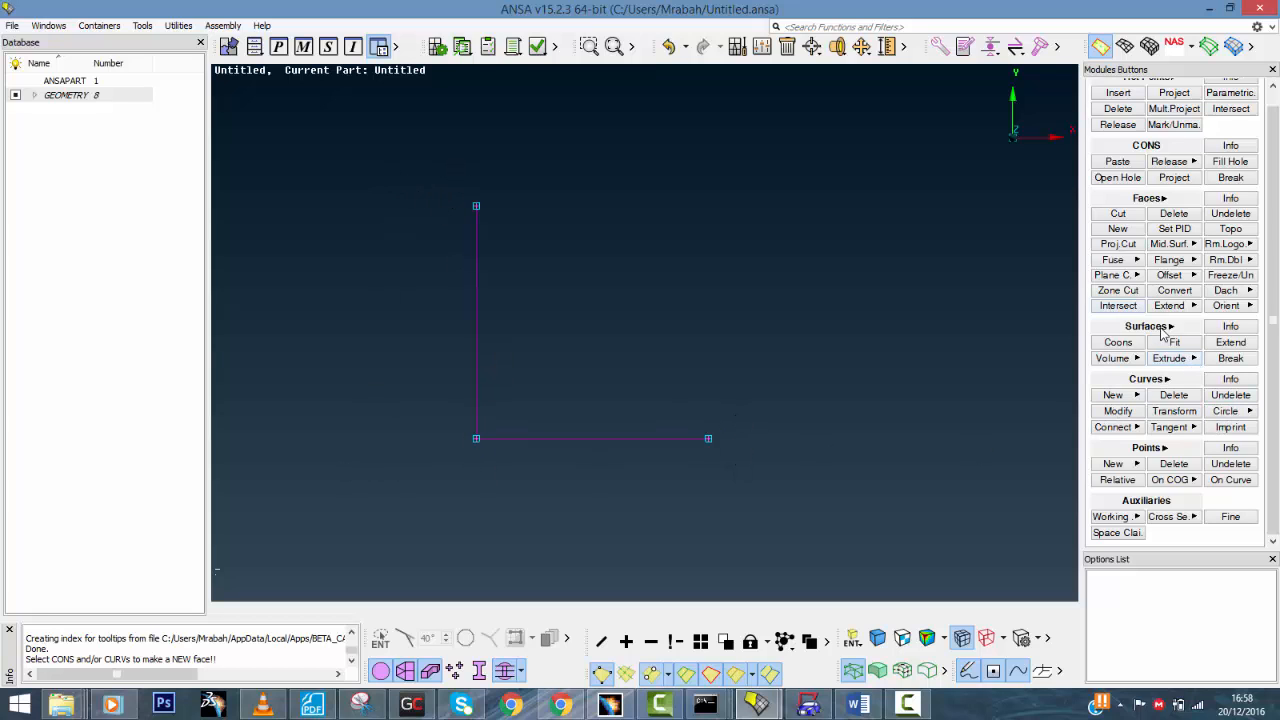
Create a Glide surface from the vertical and horizontal curves and accept the previewed result
{"action": "left_click", "coordinate": [1195, 362]}
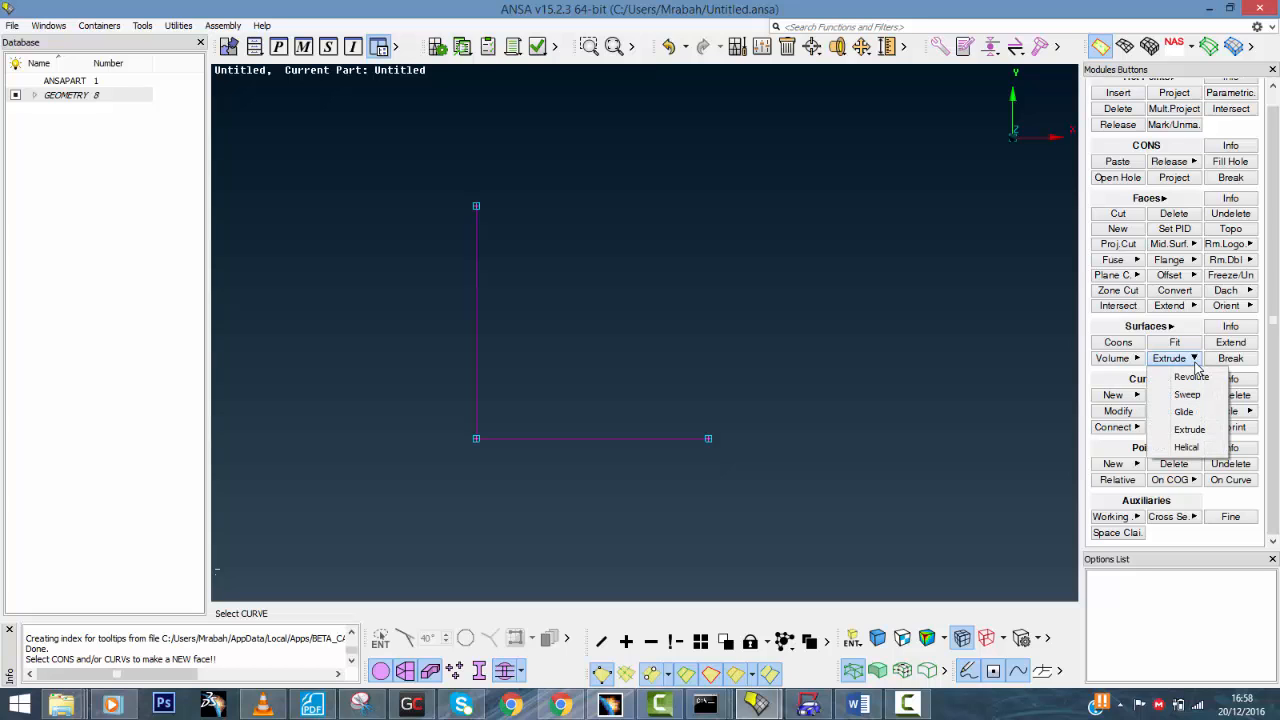
{"action": "left_click", "coordinate": [1188, 413]}
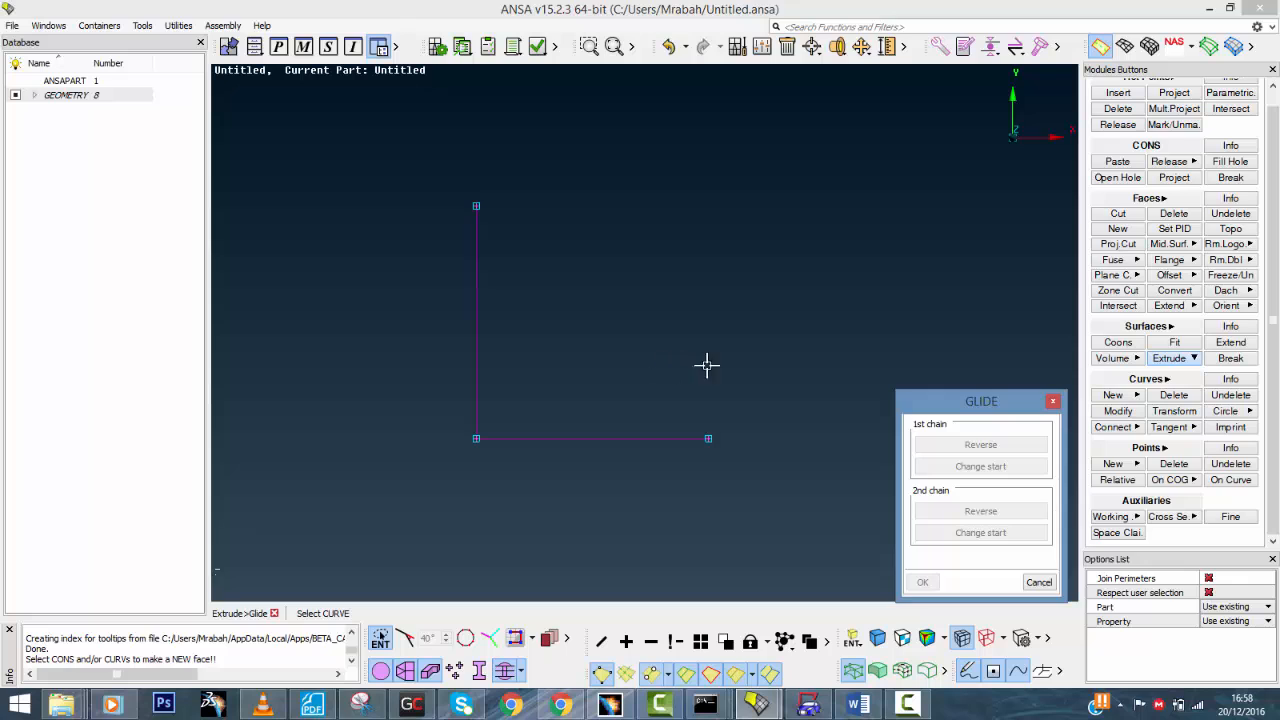
{"action": "middle_click_drag", "start_coordinate": [759, 354], "coordinate": [710, 343], "text": "ctrl"}
{"action": "left_click_drag", "start_coordinate": [993, 403], "coordinate": [977, 379]}
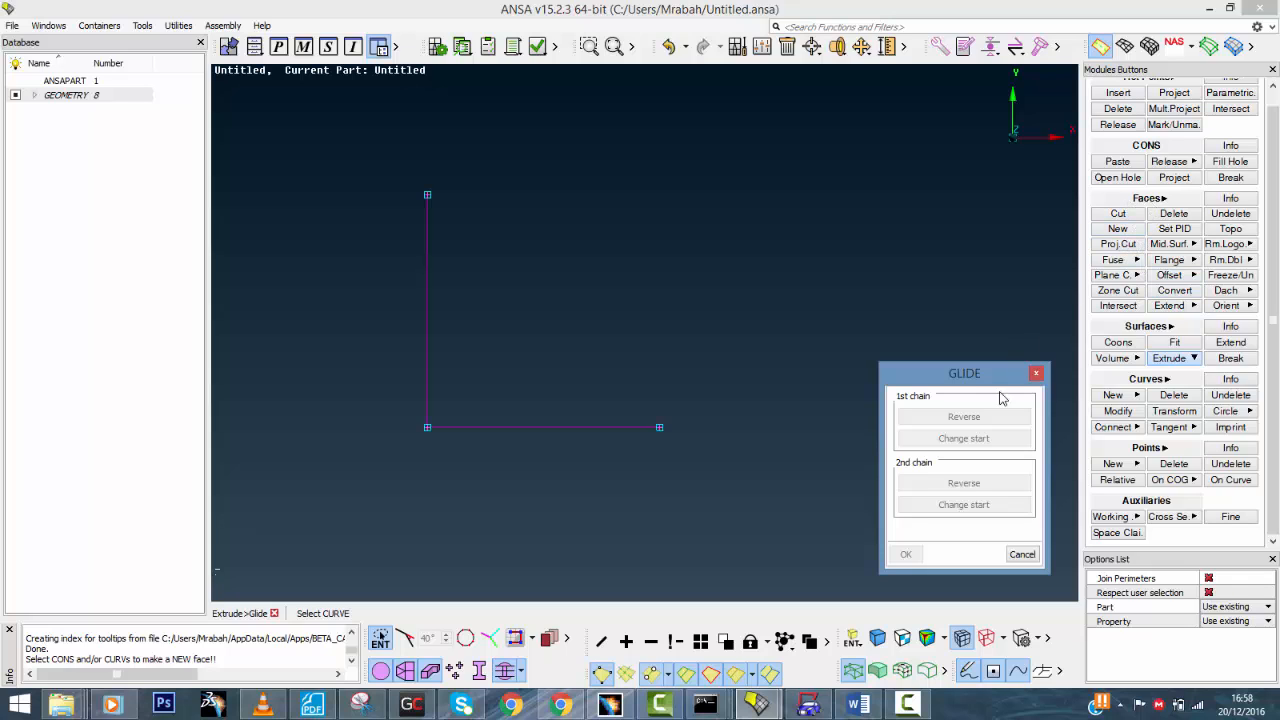
{"action": "left_click", "coordinate": [428, 301]}
{"action": "left_click", "coordinate": [531, 430]}
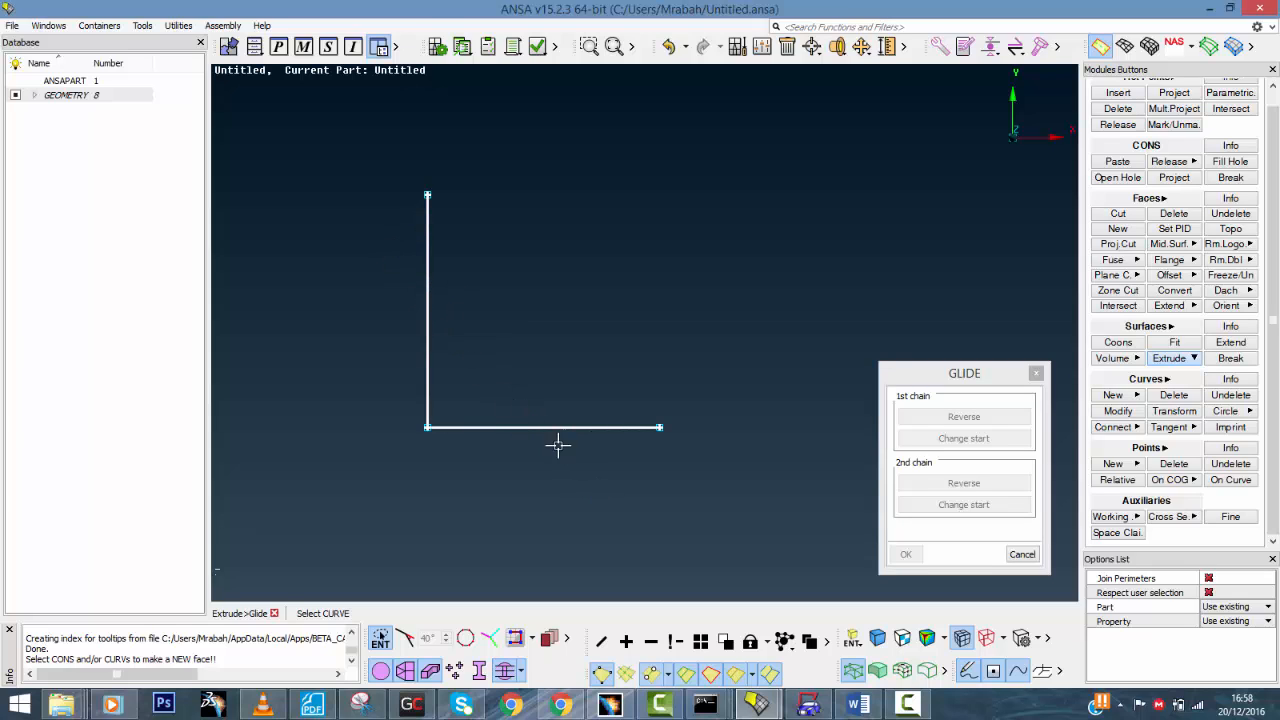
{"action": "left_click", "coordinate": [684, 474]}
{"action": "middle_click", "coordinate": [826, 288]}
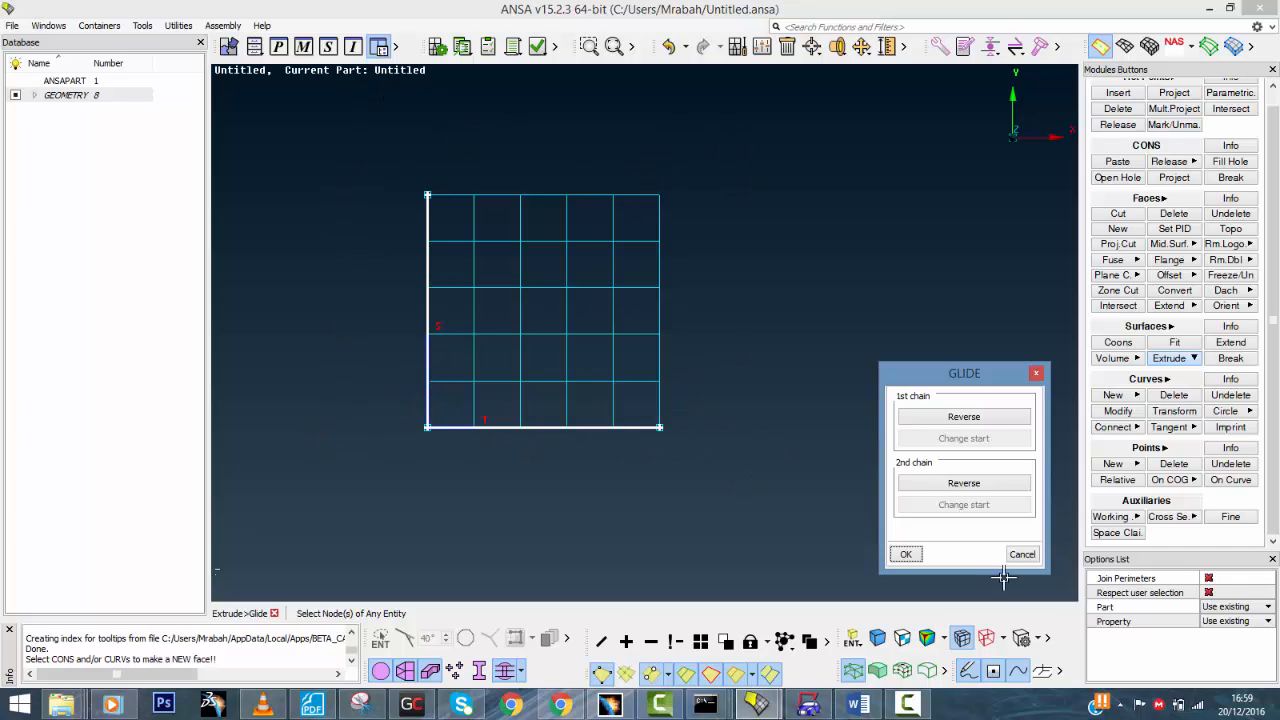
{"action": "left_click", "coordinate": [907, 554]}
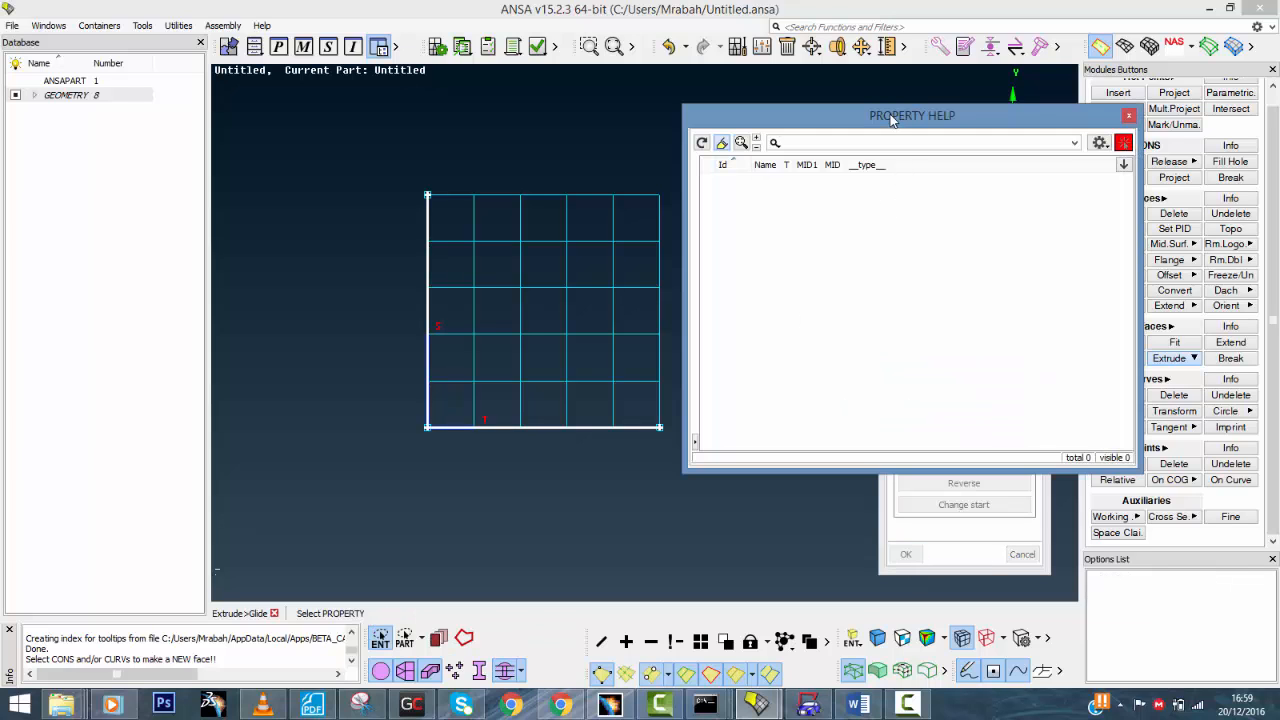
Create a new PSHELL property with the default values and assign it to the Glide surface
{"action": "left_click_drag", "start_coordinate": [890, 116], "coordinate": [480, 140]}
{"action": "left_click_drag", "start_coordinate": [690, 116], "coordinate": [1109, 141]}
{"action": "middle_click_drag", "start_coordinate": [548, 146], "coordinate": [380, 143], "text": "ctrl"}
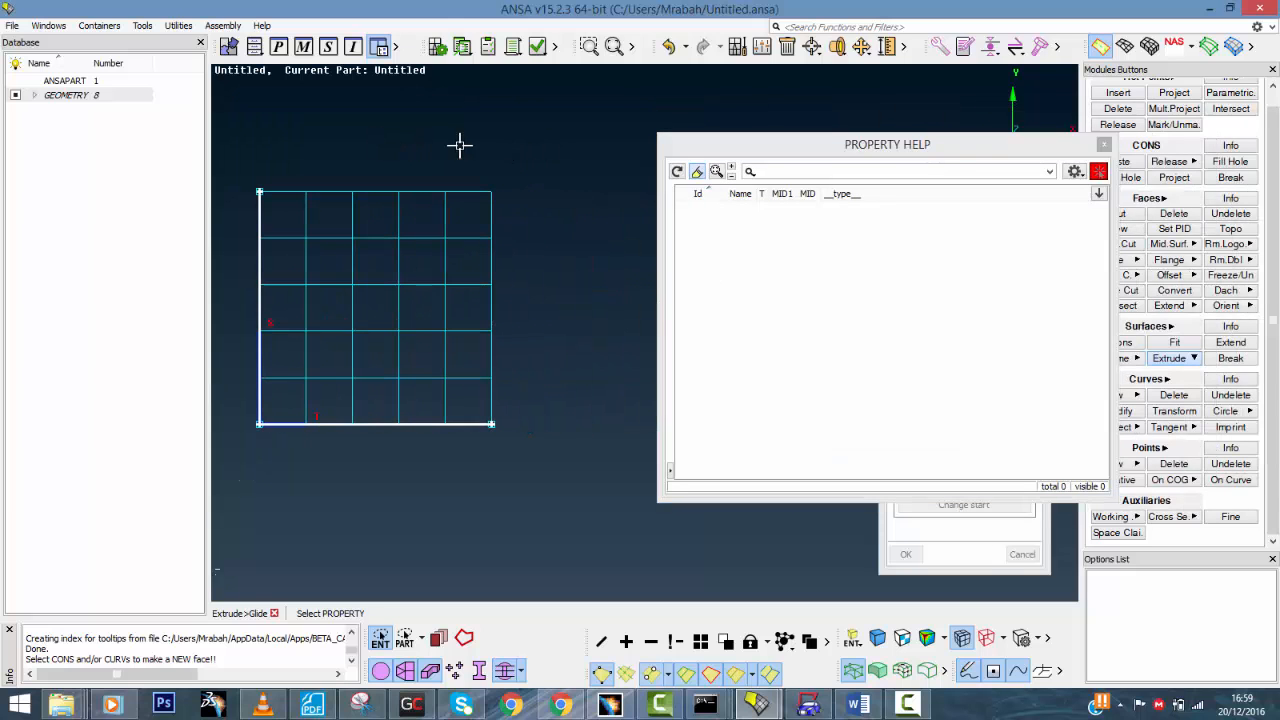
{"action": "left_click_drag", "start_coordinate": [825, 130], "coordinate": [748, 125]}
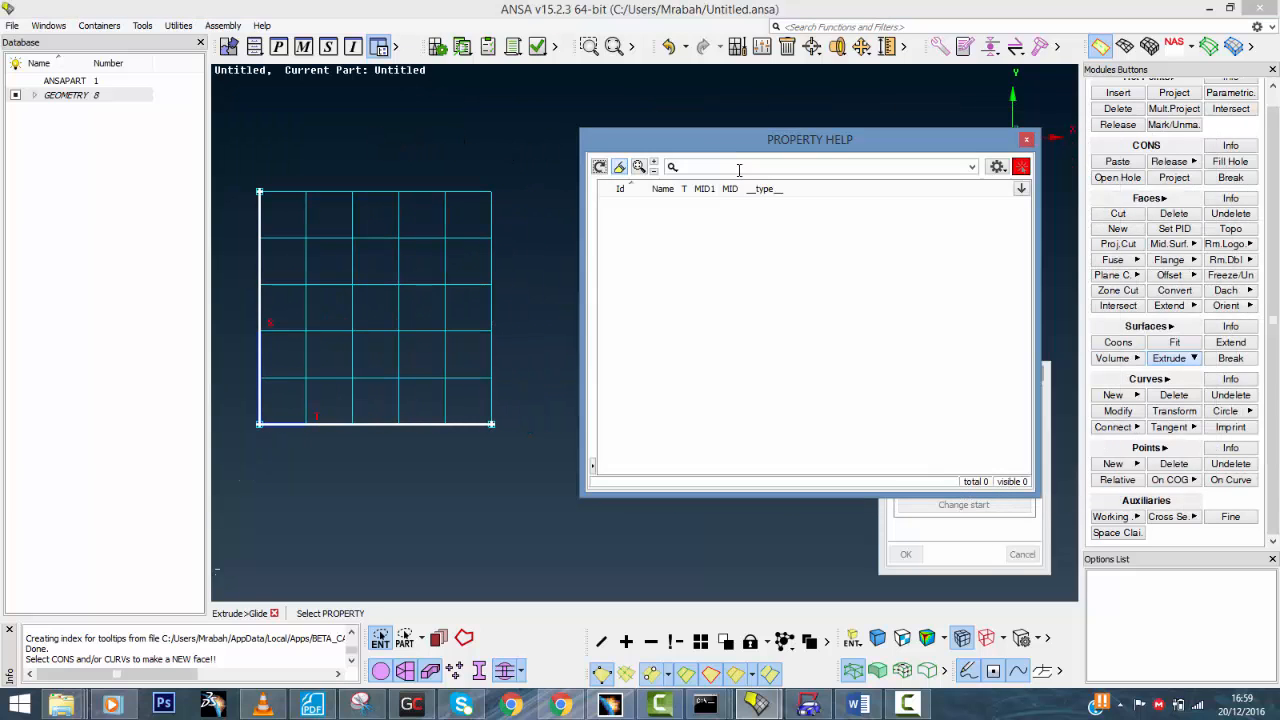
{"action": "right_click", "coordinate": [677, 239]}
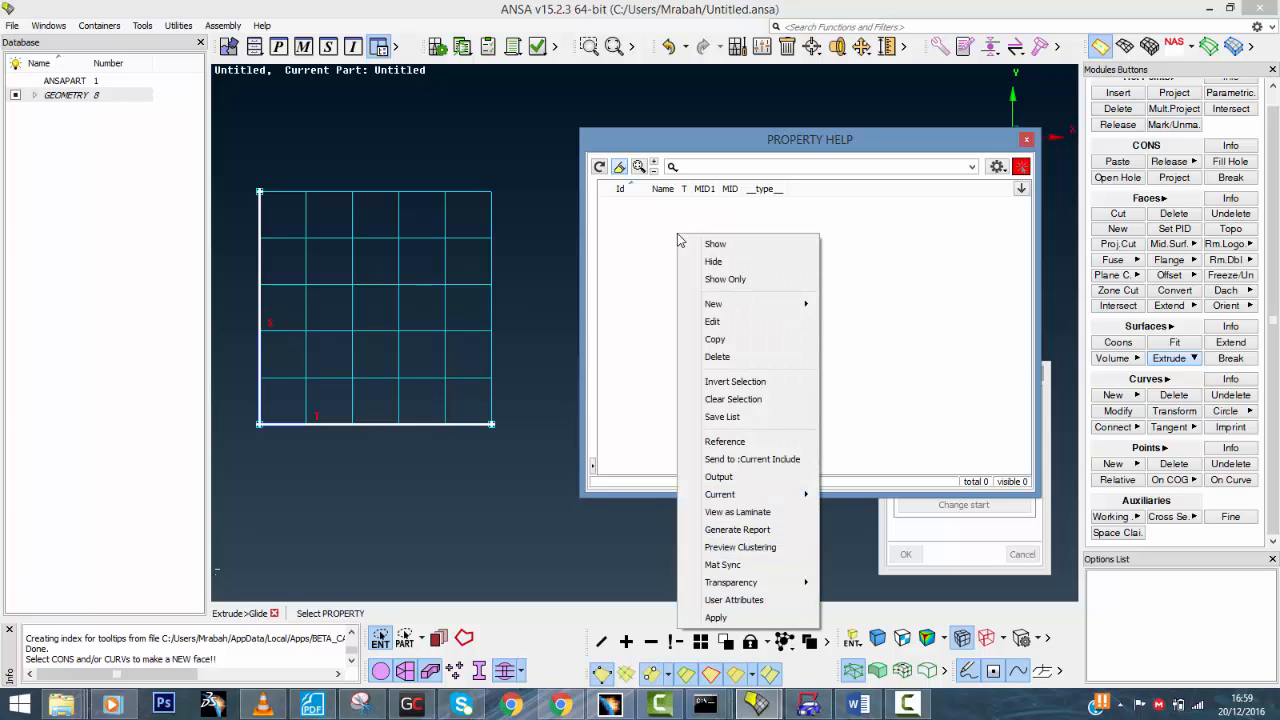
{"action": "mouse_move", "coordinate": [750, 304]}
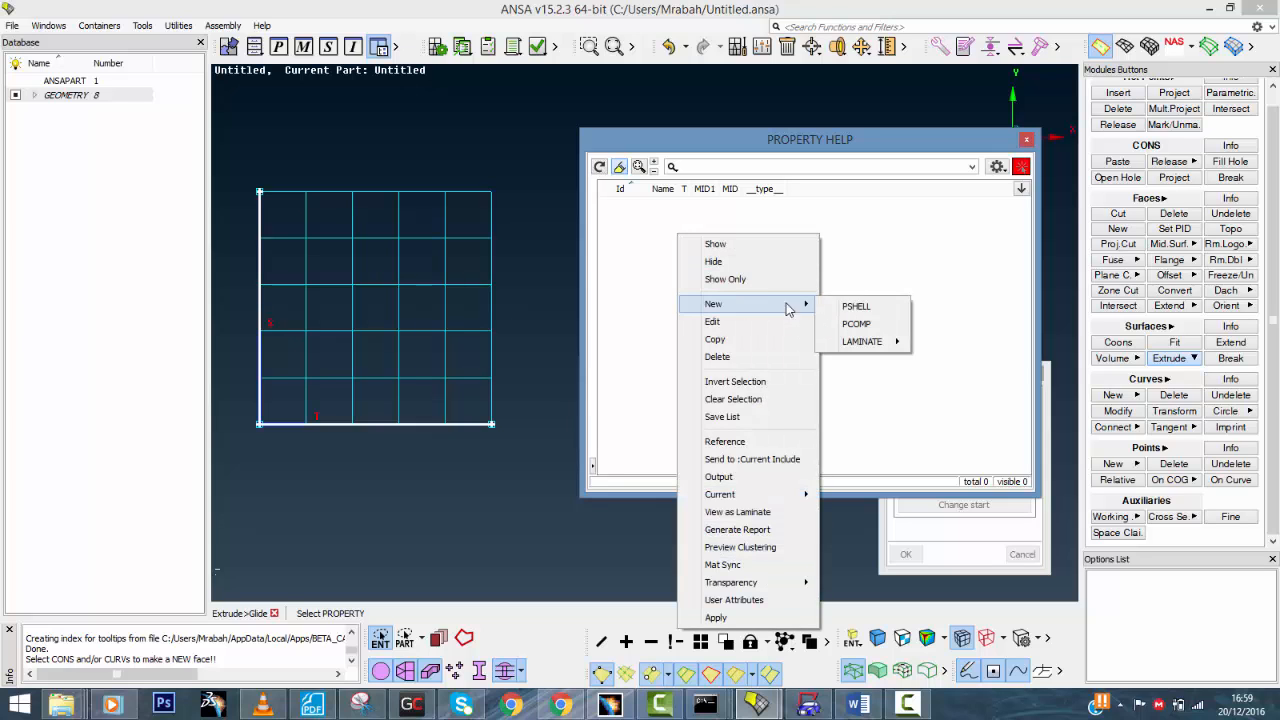
{"action": "left_click", "coordinate": [858, 306]}
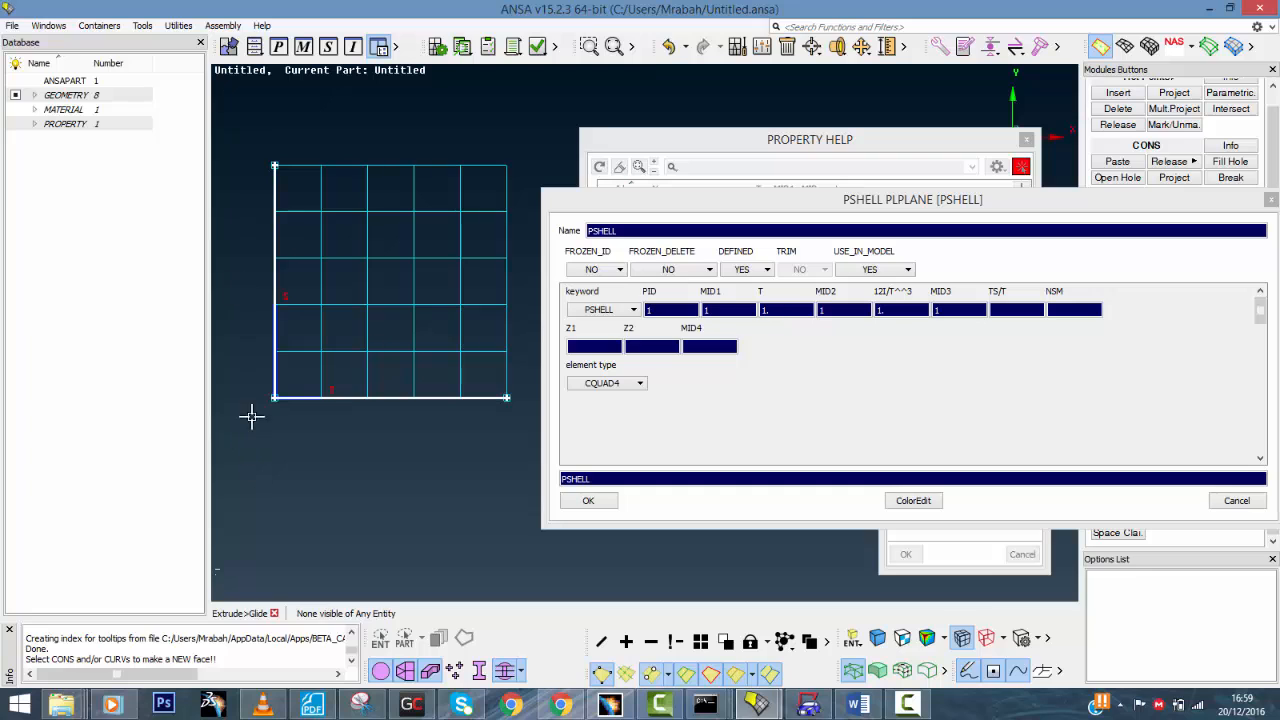
{"action": "left_click", "coordinate": [785, 465]}
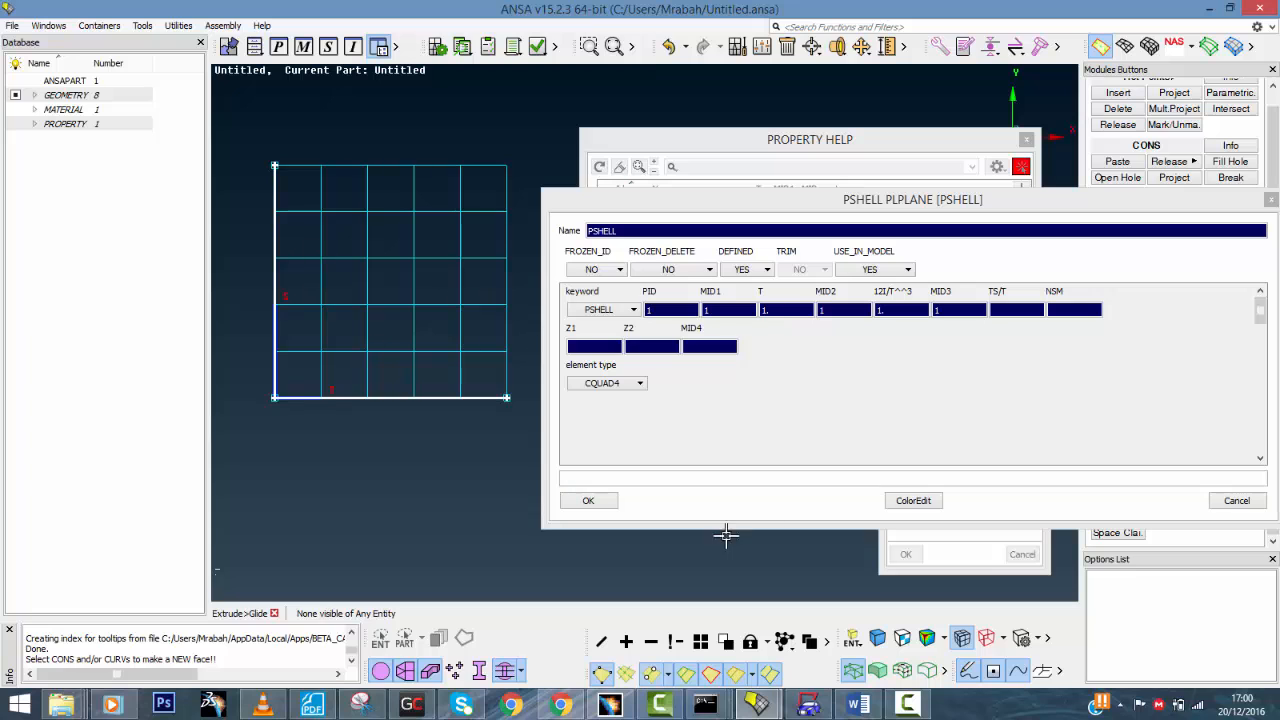
{"action": "left_click", "coordinate": [590, 501]}
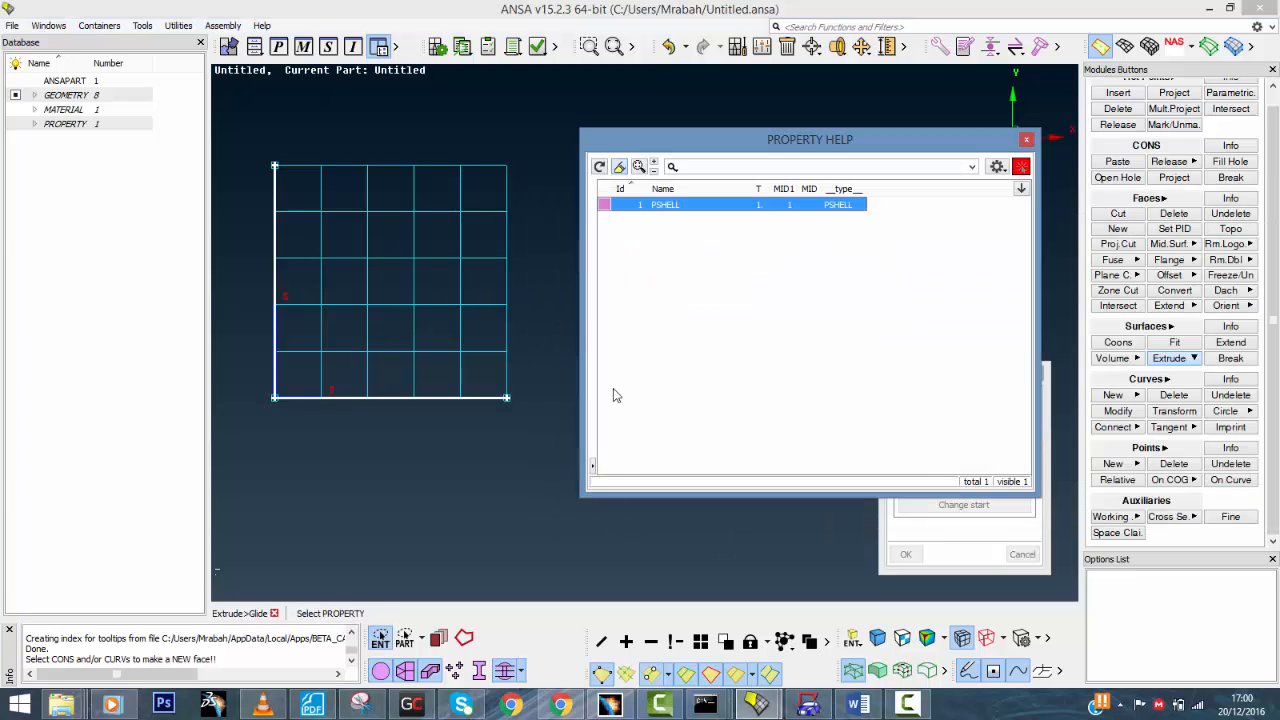
{"action": "double_click", "coordinate": [673, 206]}
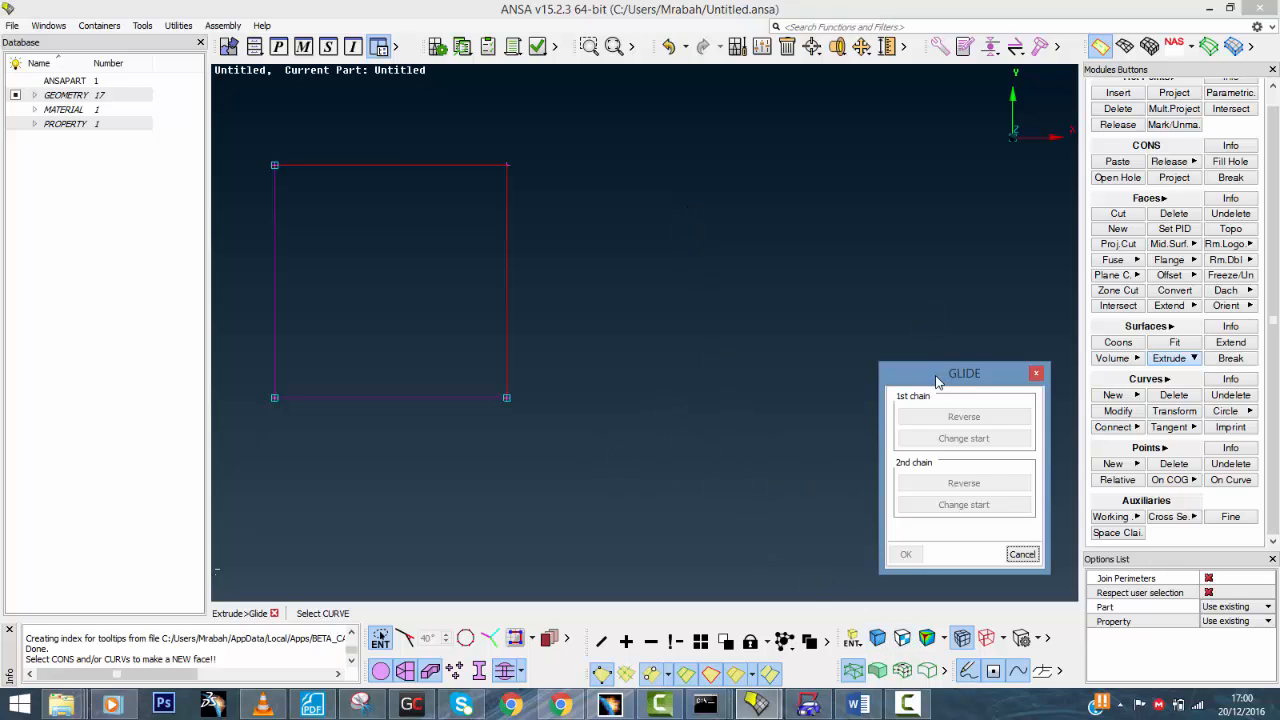
Examine the new face in shaded display, and in unshaded display from a tilted angle
{"action": "left_click_drag", "start_coordinate": [937, 381], "coordinate": [950, 202]}
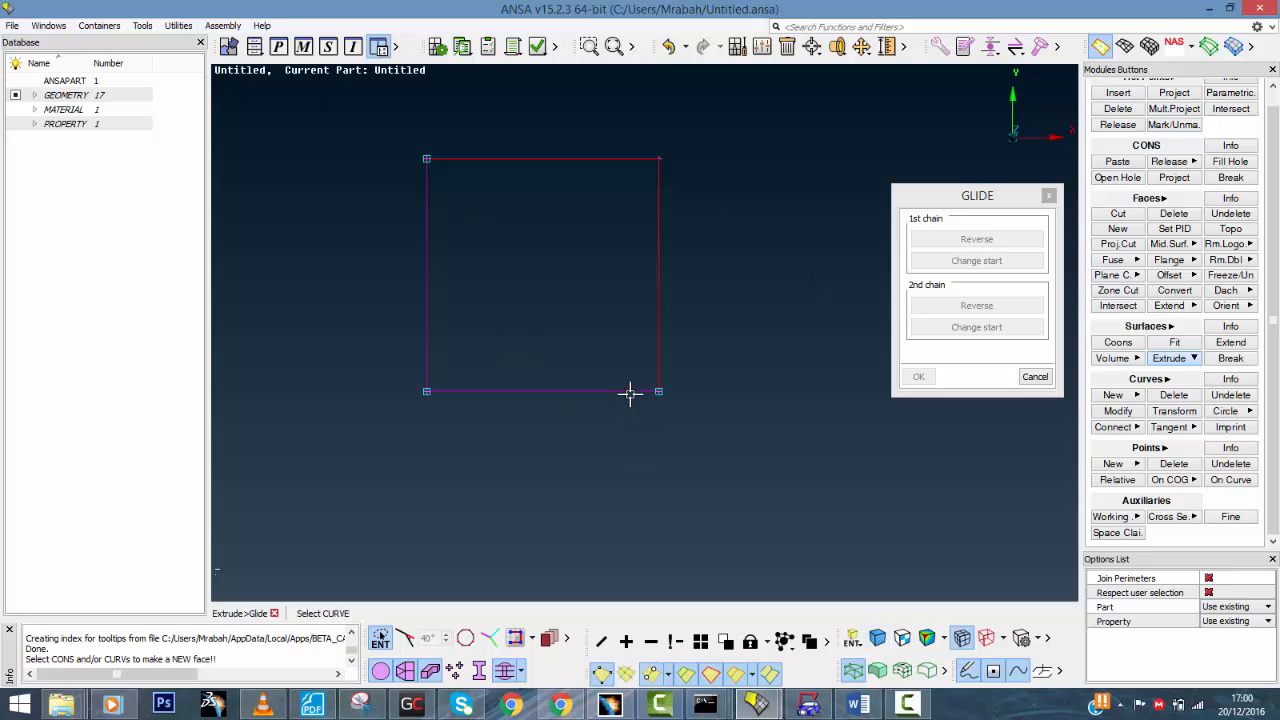
{"action": "middle_click_drag", "start_coordinate": [629, 391], "coordinate": [705, 446], "text": "ctrl"}
{"action": "left_click", "coordinate": [878, 638]}
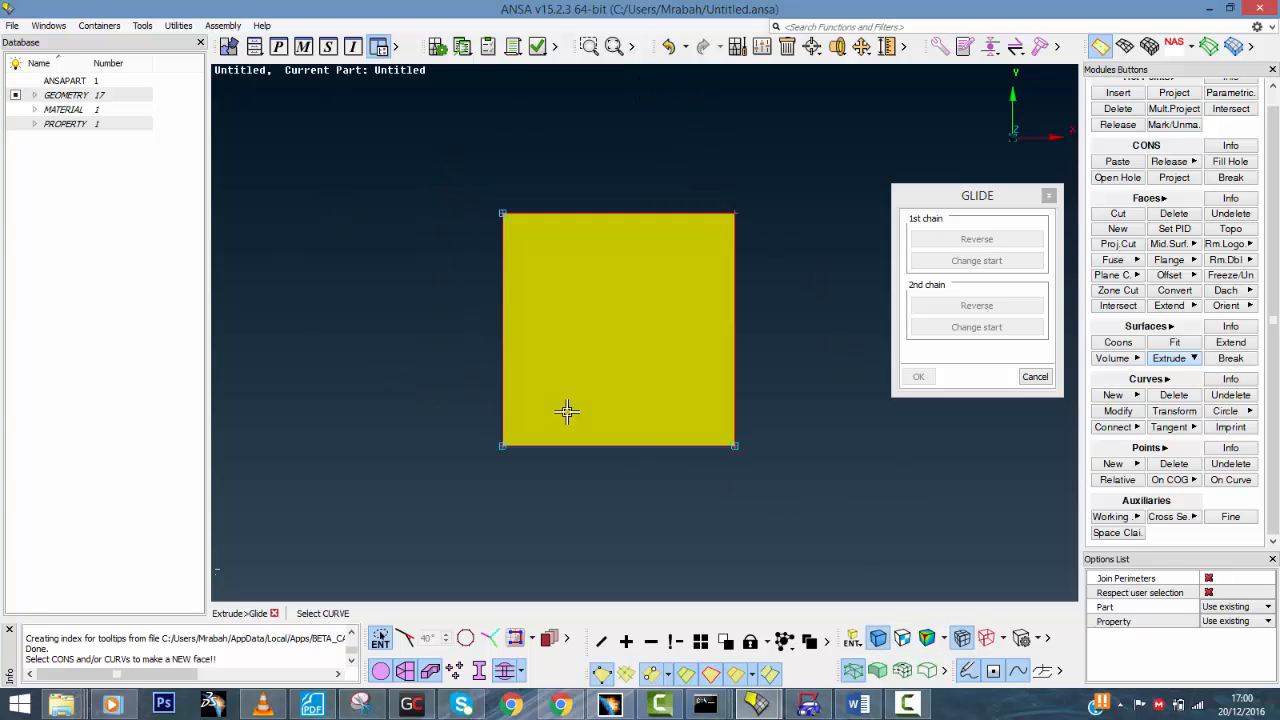
{"action": "left_click", "coordinate": [878, 638]}
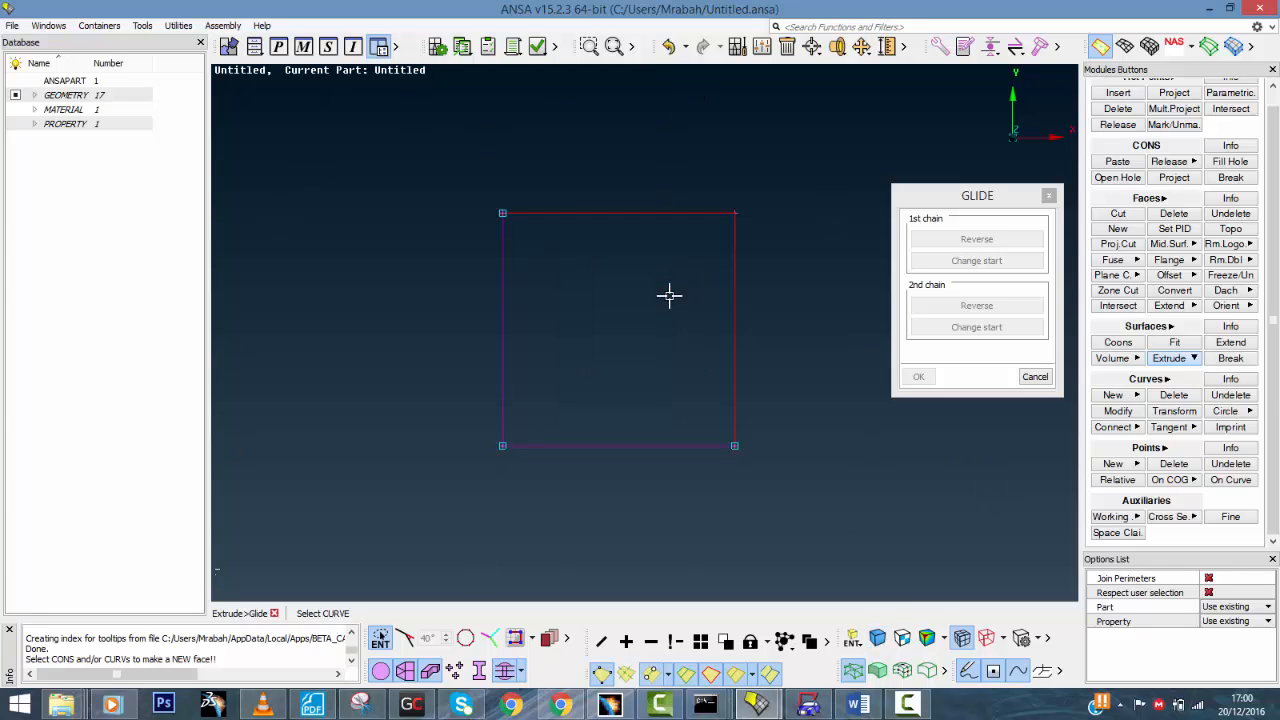
{"action": "scroll", "coordinate": [669, 294], "scroll_direction": "down", "scroll_amount": 3}
{"action": "left_click_drag", "start_coordinate": [654, 320], "coordinate": [740, 314], "text": "ctrl"}
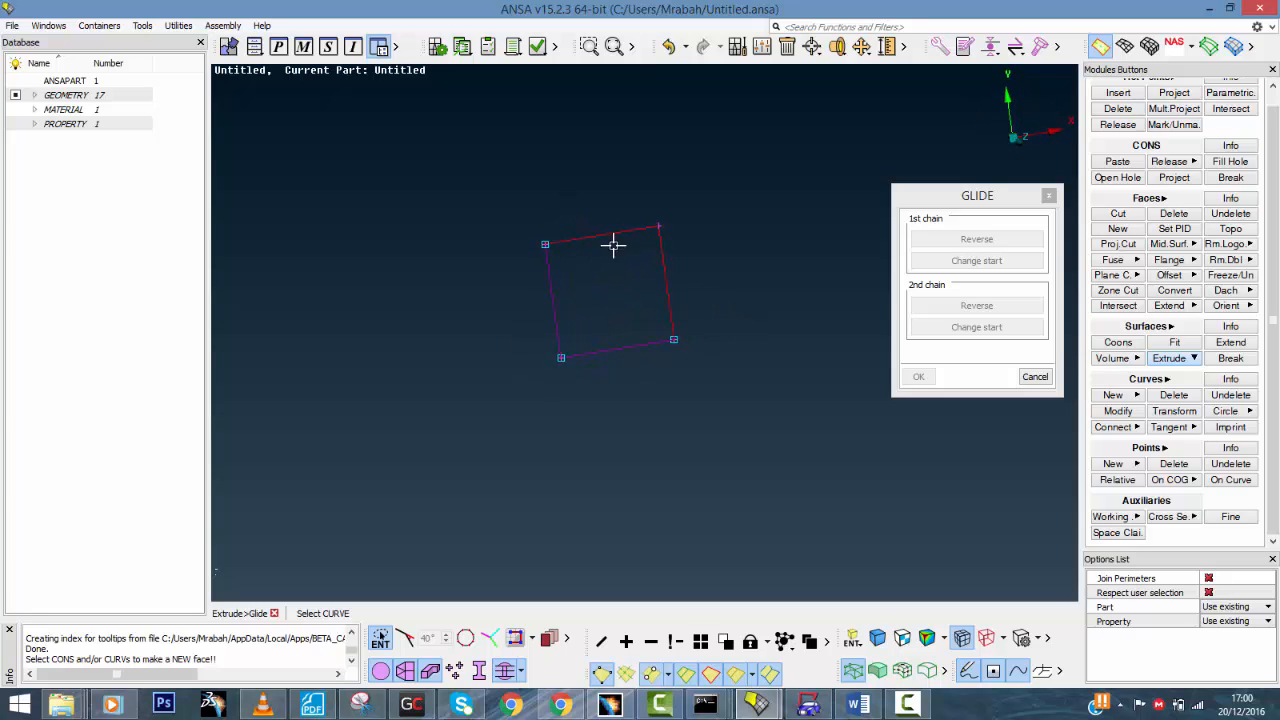
Return to the XY plane view and turn on shaded display of the face
{"action": "key", "text": "F1"}
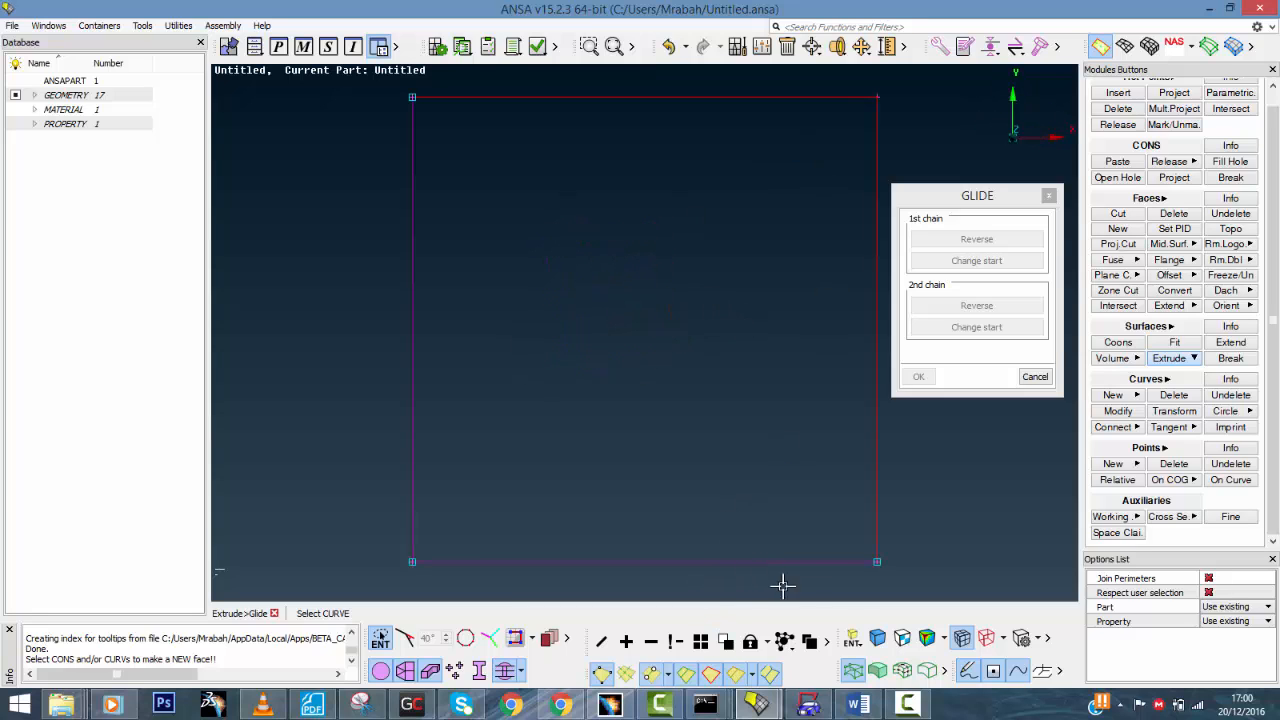
{"action": "left_click", "coordinate": [878, 640]}
{"action": "scroll", "coordinate": [735, 417], "scroll_direction": "down", "scroll_amount": 4}
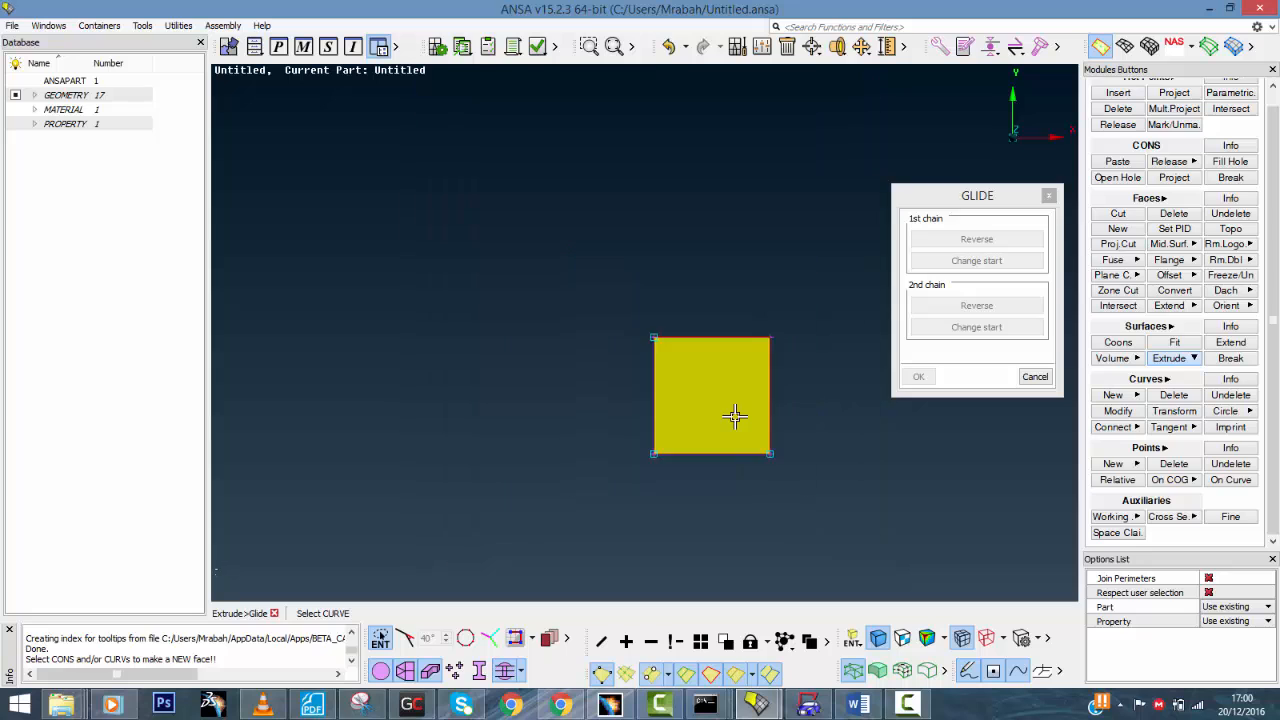
{"action": "scroll", "coordinate": [735, 417], "scroll_direction": "up", "scroll_amount": 2}
{"action": "middle_click_drag", "start_coordinate": [766, 437], "coordinate": [664, 393], "text": "ctrl"}
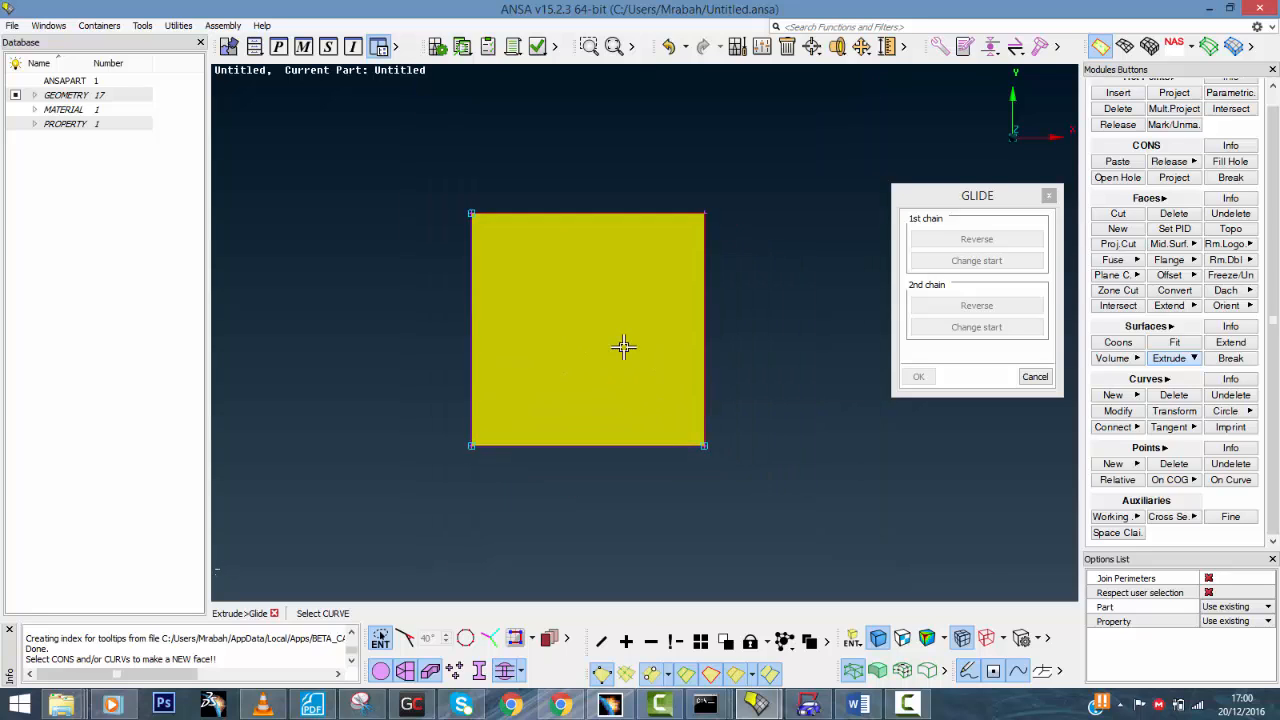
{"action": "scroll", "coordinate": [612, 330], "scroll_direction": "up", "scroll_amount": 4}
{"action": "scroll", "coordinate": [612, 330], "scroll_direction": "down", "scroll_amount": 4}
{"action": "scroll", "coordinate": [714, 491], "scroll_direction": "down", "scroll_amount": 2}
{"action": "scroll", "coordinate": [714, 491], "scroll_direction": "up", "scroll_amount": 2}
{"action": "middle_click_drag", "start_coordinate": [683, 515], "coordinate": [671, 500], "text": "ctrl"}
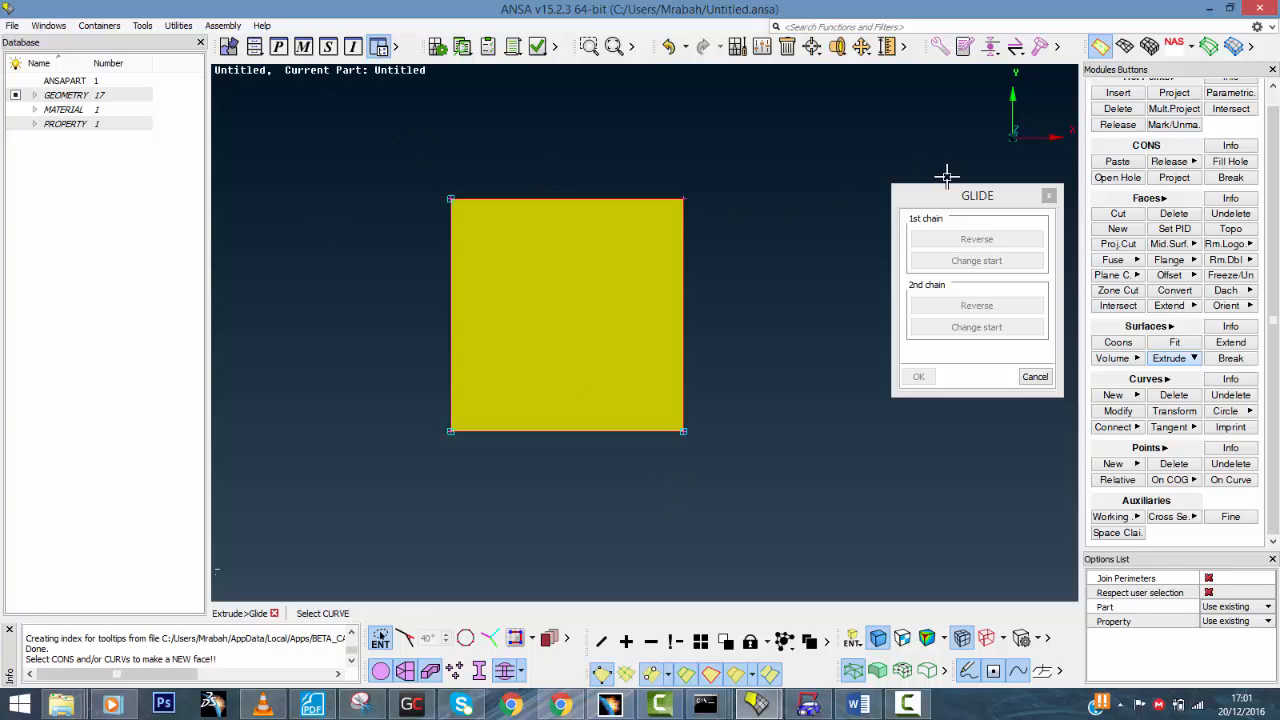
Delete all three construction points at the corners of the face
{"action": "left_click_drag", "start_coordinate": [940, 196], "coordinate": [898, 165]}
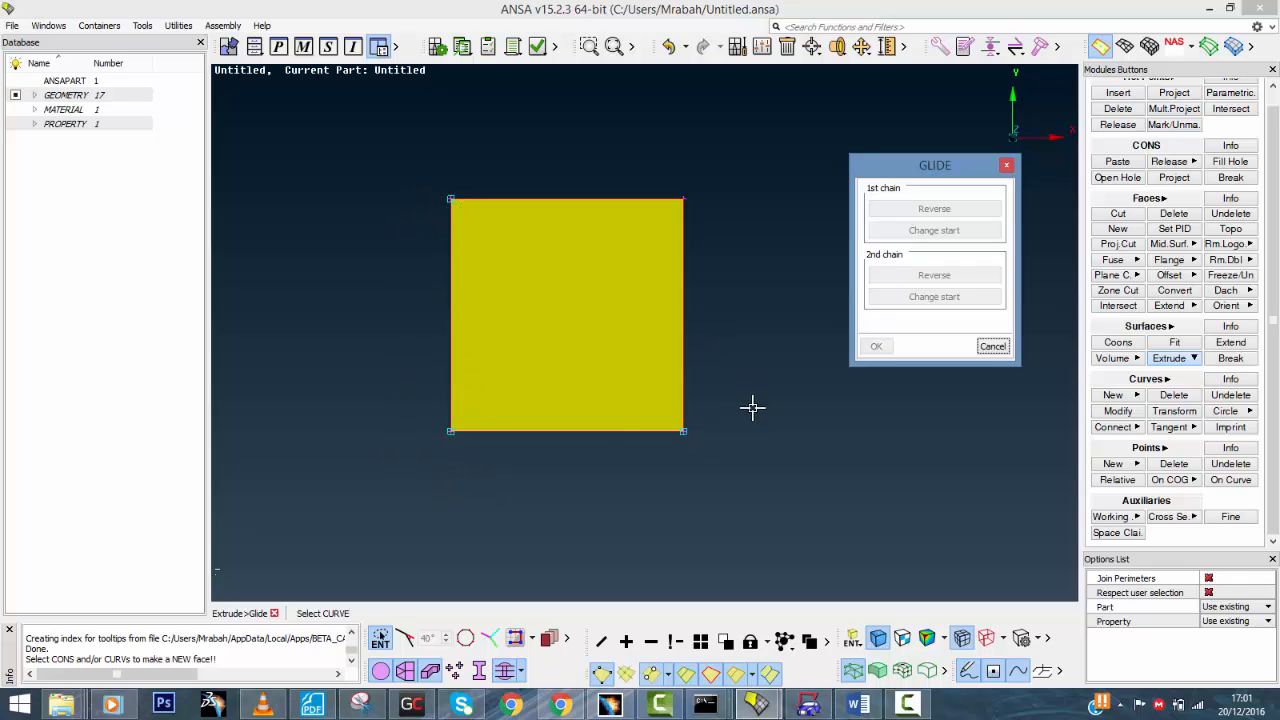
{"action": "left_click", "coordinate": [1174, 464]}
{"action": "left_click_drag", "start_coordinate": [386, 120], "coordinate": [770, 514]}
{"action": "middle_click", "coordinate": [889, 406]}
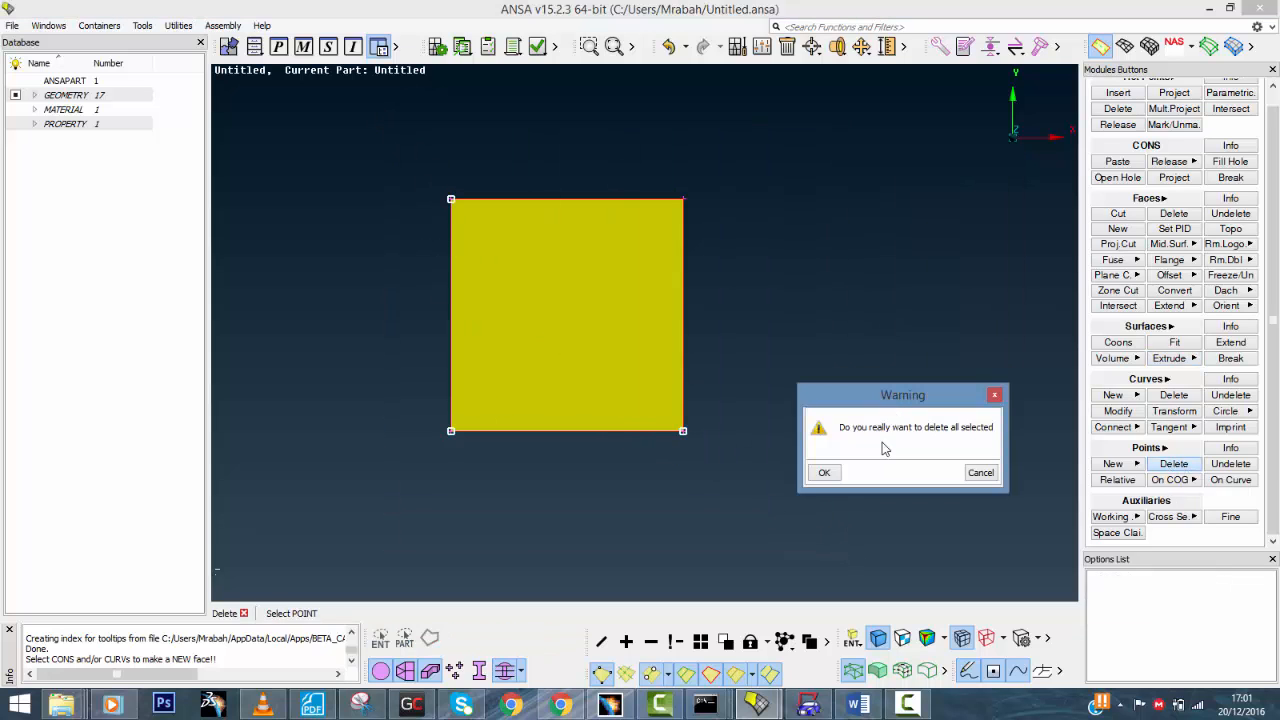
{"action": "left_click", "coordinate": [838, 471]}
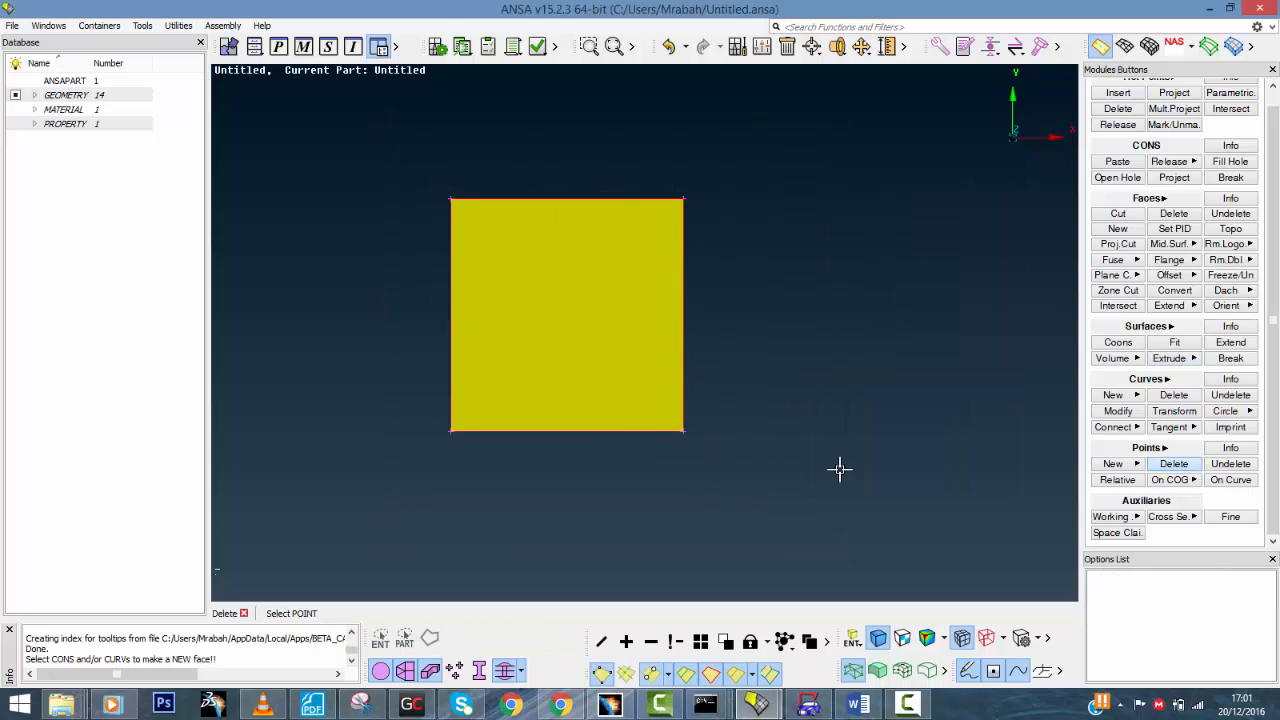
Delete both construction curves along the edges of the face
{"action": "left_click", "coordinate": [1174, 395]}
{"action": "left_click_drag", "start_coordinate": [323, 123], "coordinate": [806, 534]}
{"action": "middle_click", "coordinate": [900, 480]}
{"action": "left_click", "coordinate": [838, 543]}
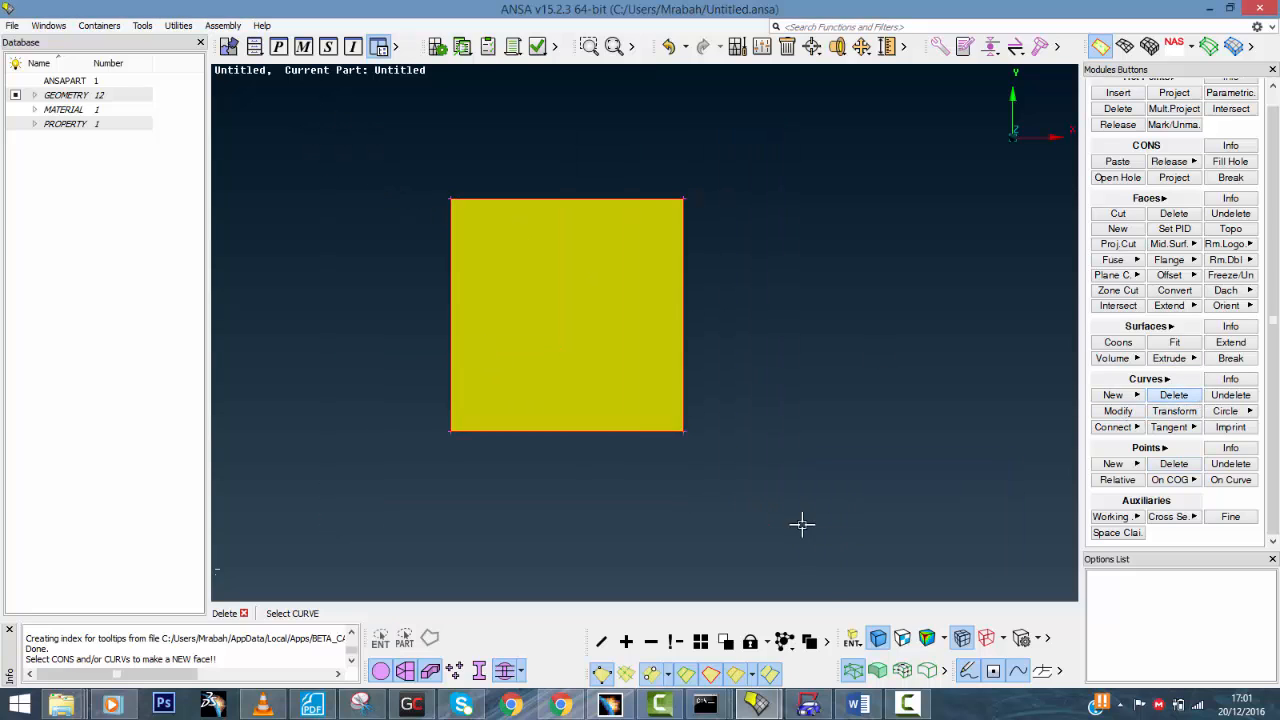
Examine the remaining face, its edges and its corners from tilted angles, and return to the XY plane view
{"action": "scroll", "coordinate": [631, 437], "scroll_direction": "down", "scroll_amount": 3}
{"action": "left_click_drag", "start_coordinate": [628, 406], "coordinate": [590, 448], "text": "ctrl"}
{"action": "middle_click_drag", "start_coordinate": [611, 427], "coordinate": [677, 406], "text": "ctrl"}
{"action": "scroll", "coordinate": [664, 397], "scroll_direction": "up", "scroll_amount": 3}
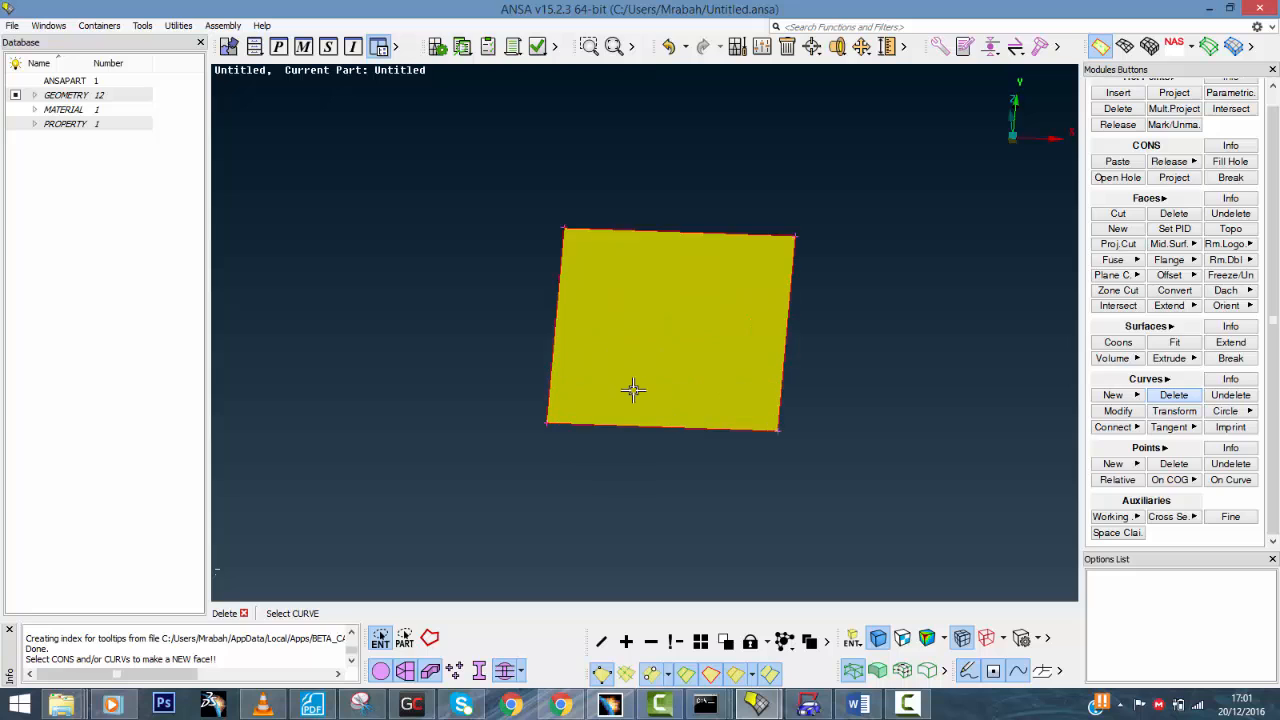
{"action": "left_click_drag", "start_coordinate": [617, 377], "coordinate": [606, 357], "text": "ctrl"}
{"action": "scroll", "coordinate": [592, 296], "scroll_direction": "up", "scroll_amount": 3}
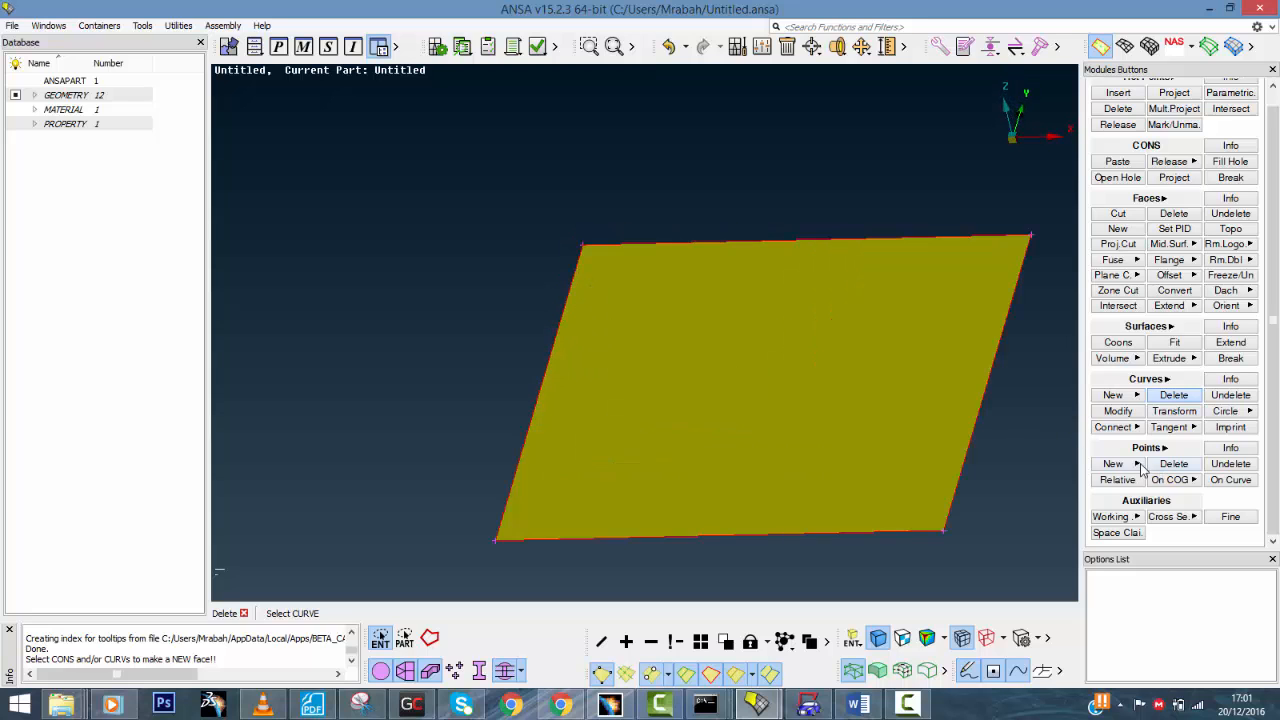
{"action": "scroll", "coordinate": [1258, 443], "scroll_direction": "up", "scroll_amount": 1}
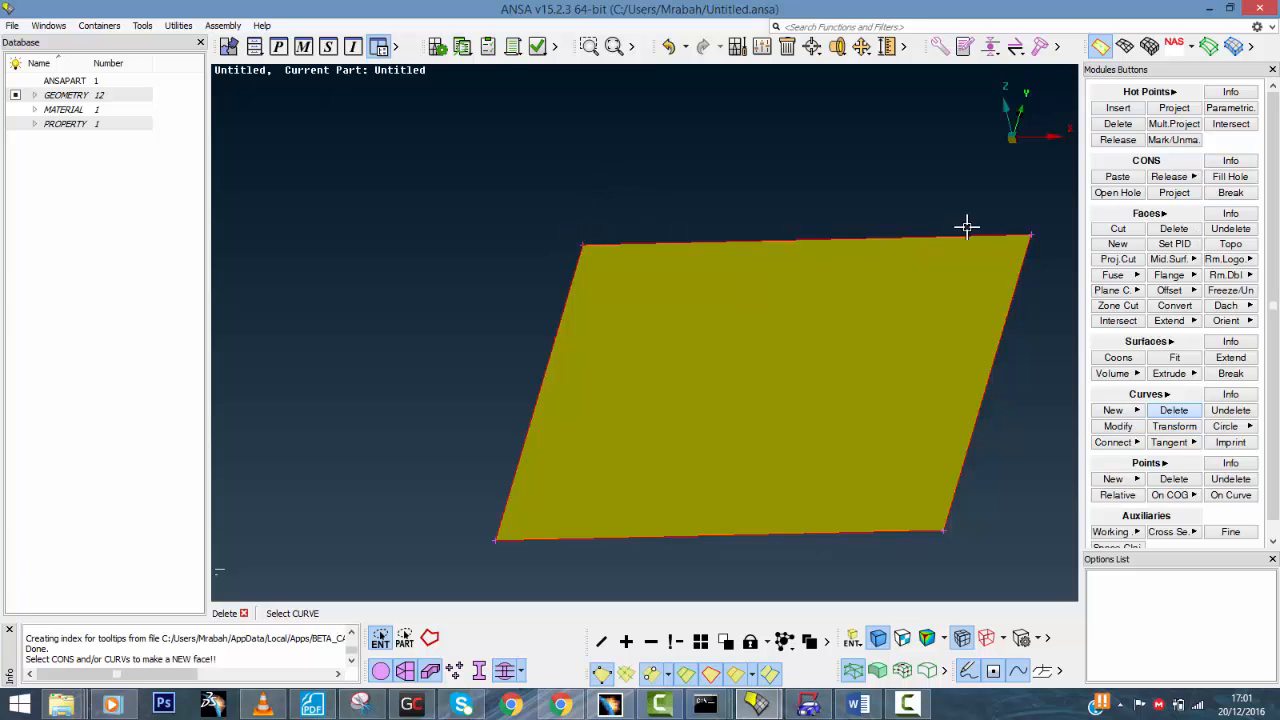
{"action": "scroll", "coordinate": [1047, 209], "scroll_direction": "up", "scroll_amount": 3}
{"action": "scroll", "coordinate": [993, 317], "scroll_direction": "up", "scroll_amount": 3}
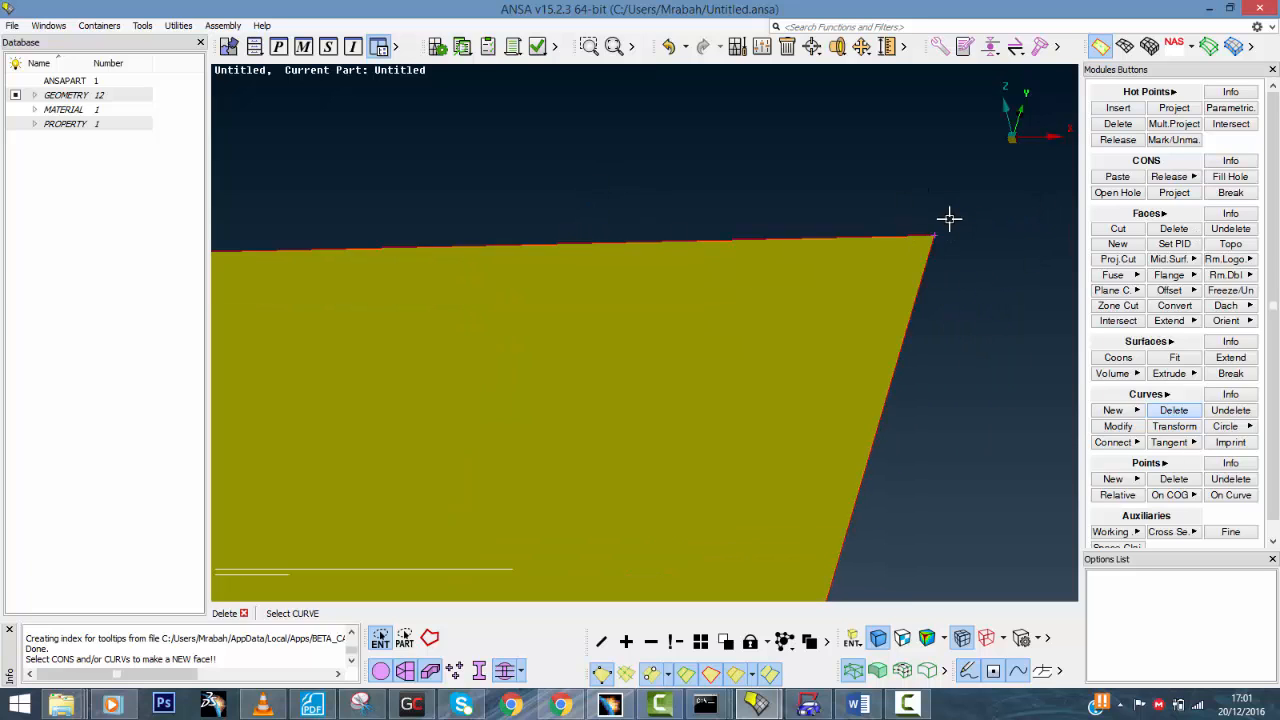
{"action": "scroll", "coordinate": [959, 307], "scroll_direction": "down", "scroll_amount": 3}
{"action": "scroll", "coordinate": [938, 328], "scroll_direction": "down", "scroll_amount": 3}
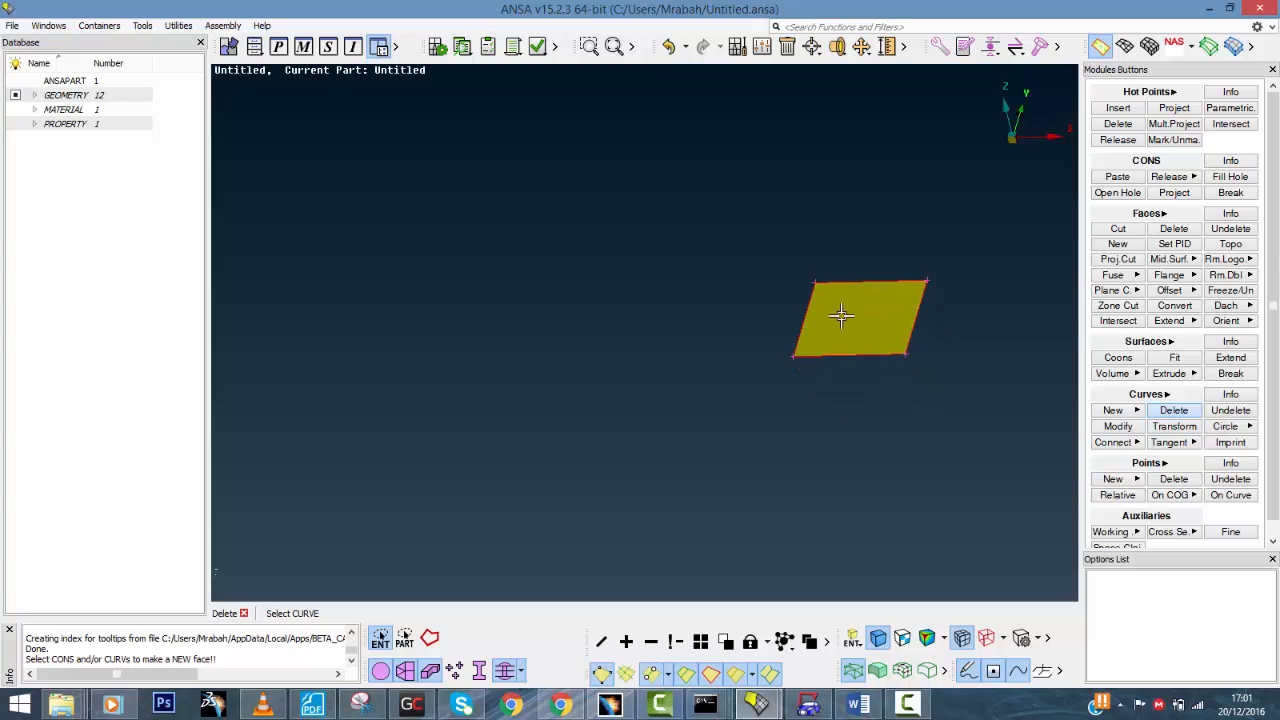
{"action": "scroll", "coordinate": [729, 300], "scroll_direction": "up", "scroll_amount": 3}
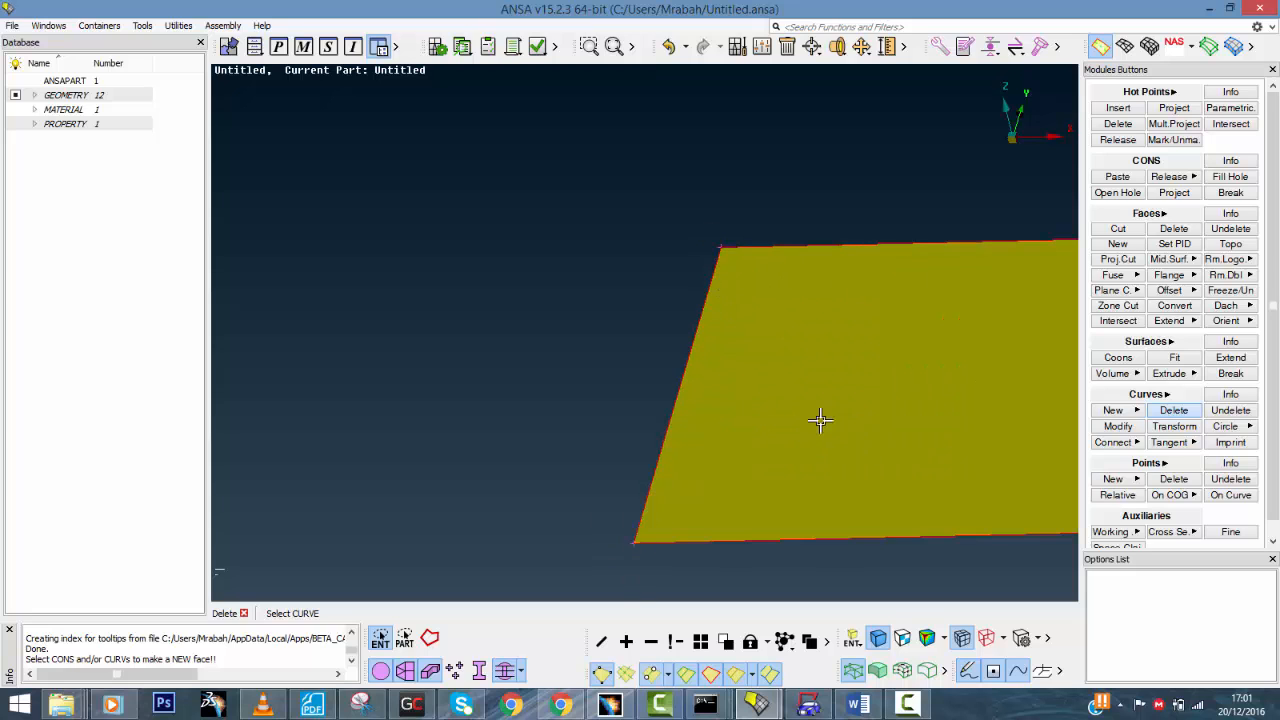
{"action": "scroll", "coordinate": [821, 421], "scroll_direction": "down", "scroll_amount": 2}
{"action": "scroll", "coordinate": [831, 449], "scroll_direction": "down", "scroll_amount": 2}
{"action": "left_click_drag", "start_coordinate": [812, 388], "coordinate": [850, 402], "text": "ctrl"}
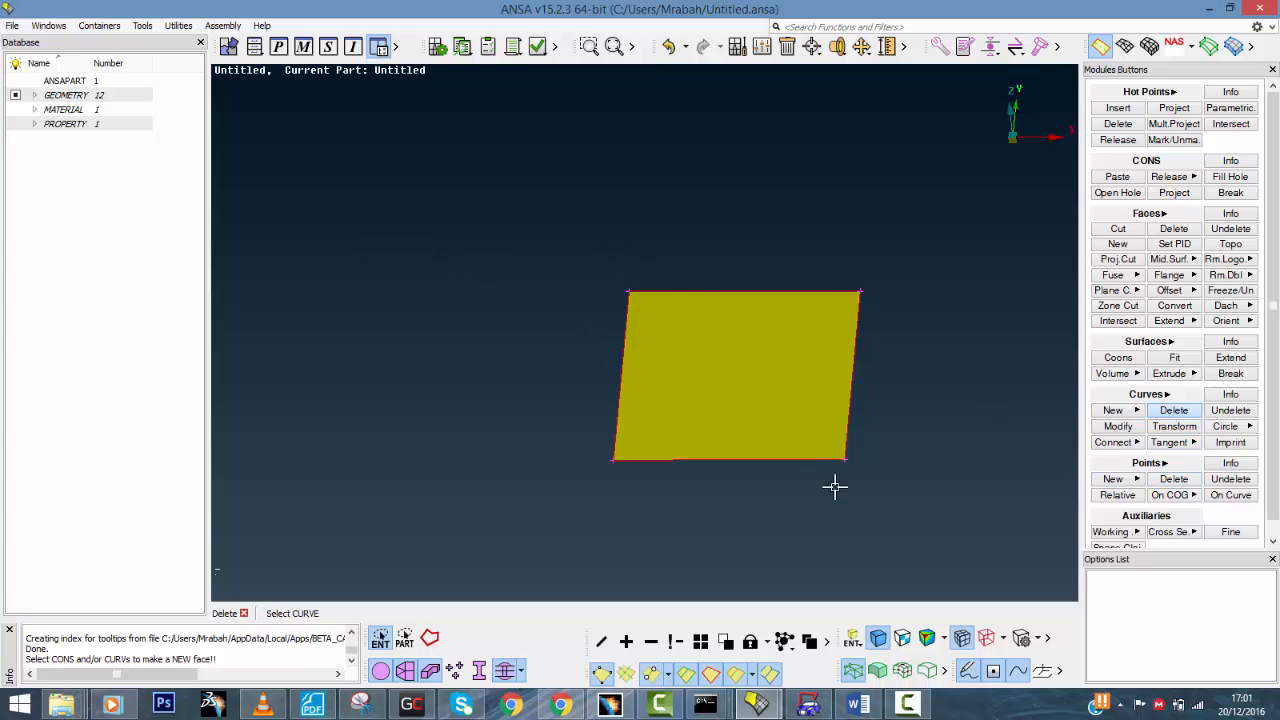
{"action": "scroll", "coordinate": [780, 422], "scroll_direction": "up", "scroll_amount": 2}
{"action": "scroll", "coordinate": [765, 423], "scroll_direction": "down", "scroll_amount": 3}
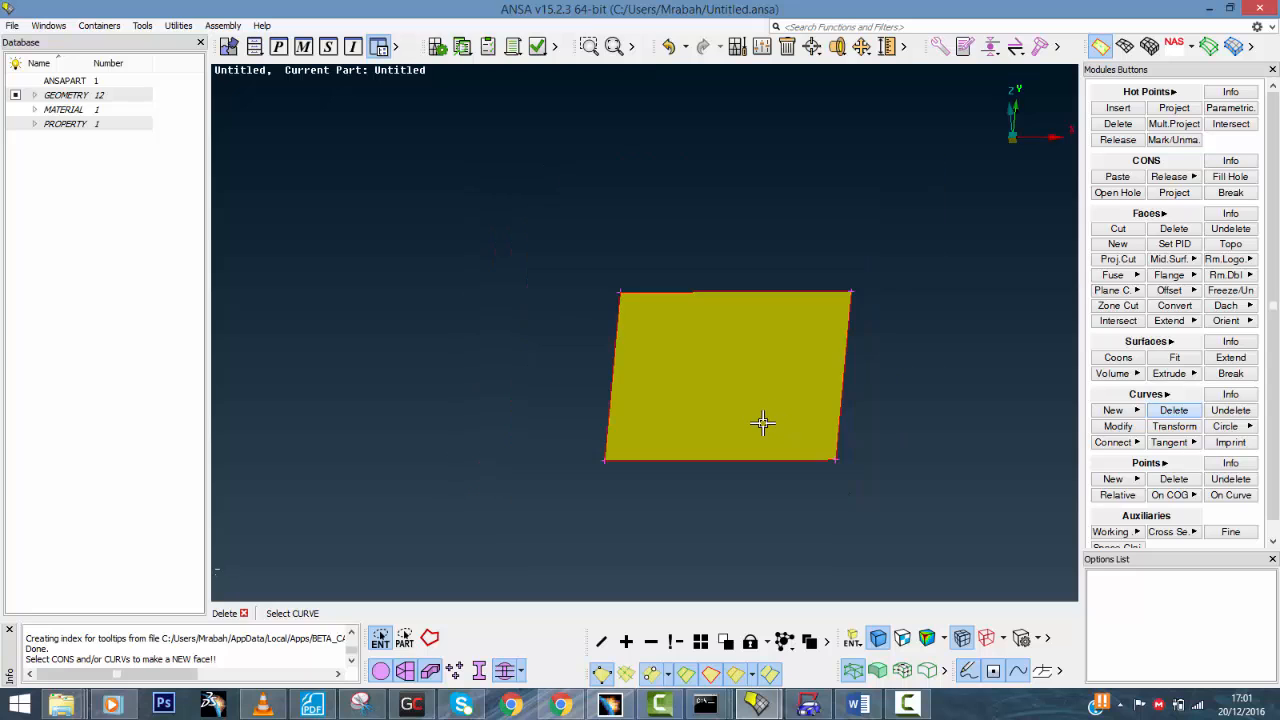
{"action": "left_click_drag", "start_coordinate": [628, 448], "coordinate": [679, 421], "text": "ctrl"}
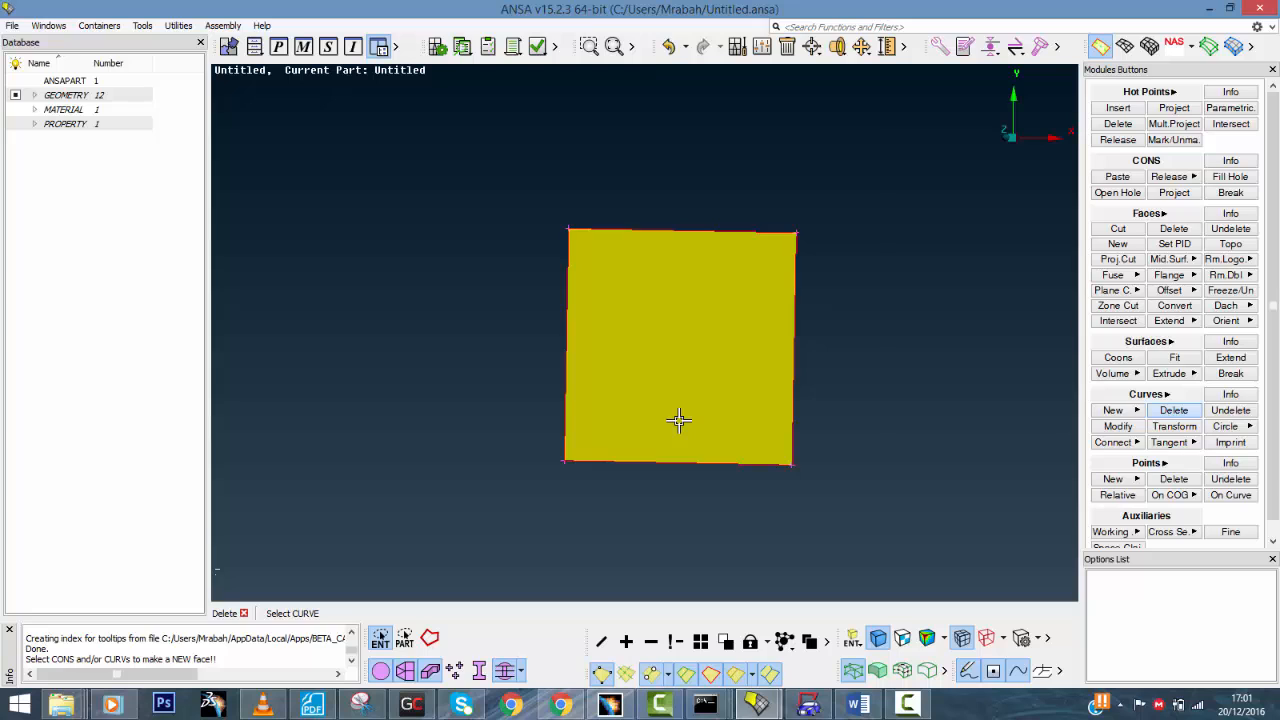
{"action": "key", "text": "F1"}
{"action": "scroll", "coordinate": [679, 421], "scroll_direction": "down", "scroll_amount": 3}
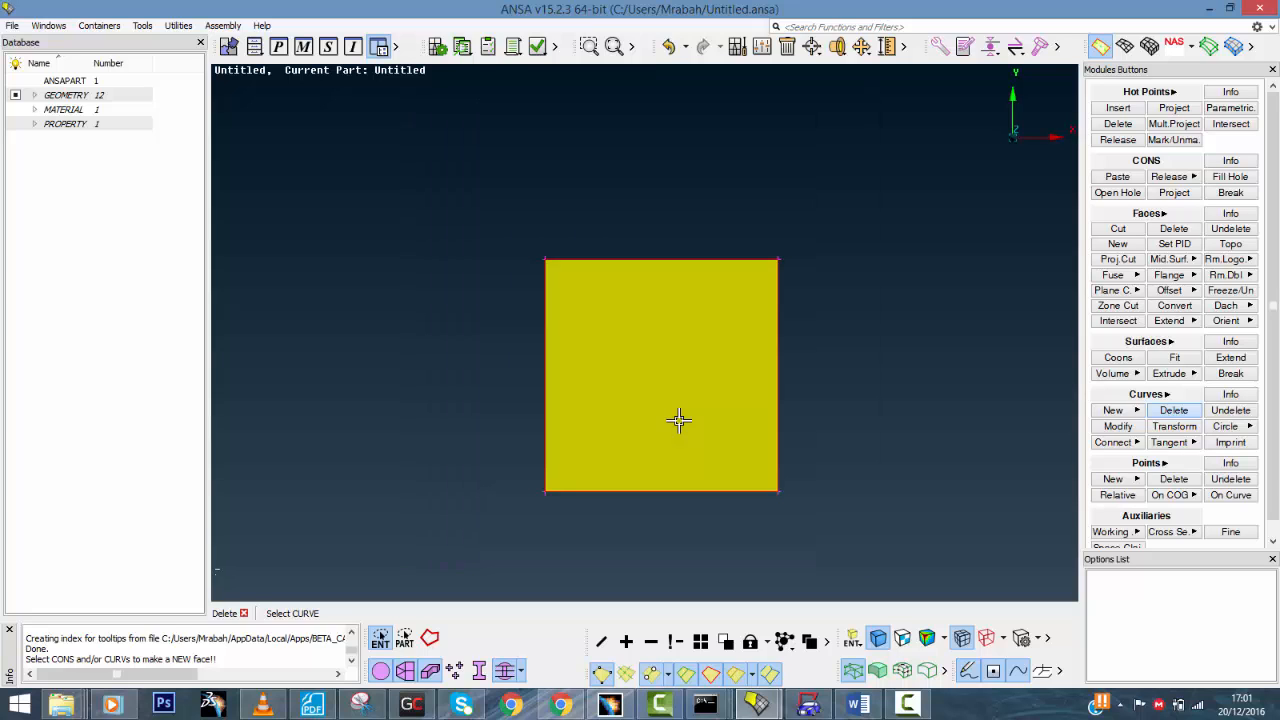
{"action": "scroll", "coordinate": [679, 421], "scroll_direction": "down", "scroll_amount": 2}
{"action": "scroll", "coordinate": [679, 421], "scroll_direction": "up", "scroll_amount": 2}
{"action": "scroll", "coordinate": [679, 421], "scroll_direction": "up", "scroll_amount": 2}
{"action": "scroll", "coordinate": [679, 421], "scroll_direction": "down", "scroll_amount": 2}
{"action": "middle_click_drag", "start_coordinate": [705, 437], "coordinate": [666, 397], "text": "ctrl"}
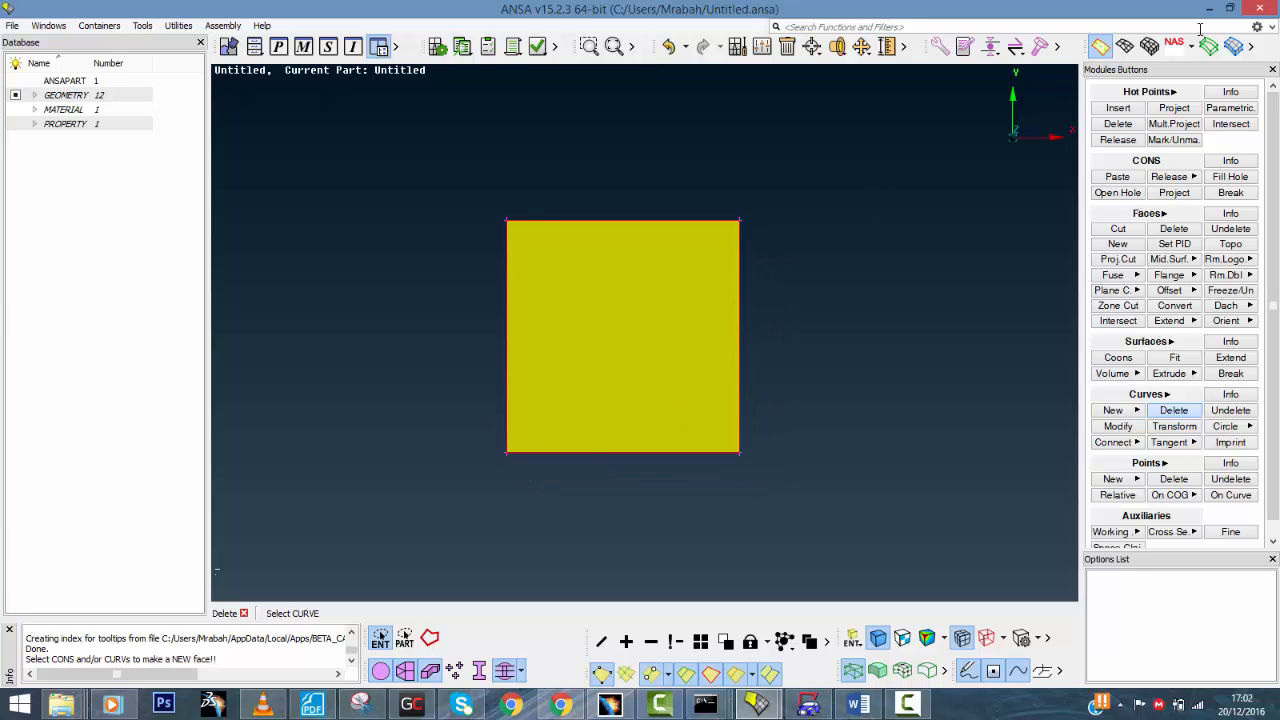
{"action": "scroll", "coordinate": [683, 340], "scroll_direction": "down", "scroll_amount": 2}
{"action": "scroll", "coordinate": [683, 340], "scroll_direction": "up", "scroll_amount": 2}
{"action": "scroll", "coordinate": [683, 340], "scroll_direction": "up", "scroll_amount": 2}
{"action": "scroll", "coordinate": [683, 340], "scroll_direction": "down", "scroll_amount": 2}
{"action": "middle_click_drag", "start_coordinate": [677, 308], "coordinate": [743, 289], "text": "ctrl"}
{"action": "scroll", "coordinate": [716, 348], "scroll_direction": "down", "scroll_amount": 2}
{"action": "scroll", "coordinate": [716, 348], "scroll_direction": "up", "scroll_amount": 2}
{"action": "middle_click_drag", "start_coordinate": [667, 365], "coordinate": [612, 398], "text": "ctrl"}
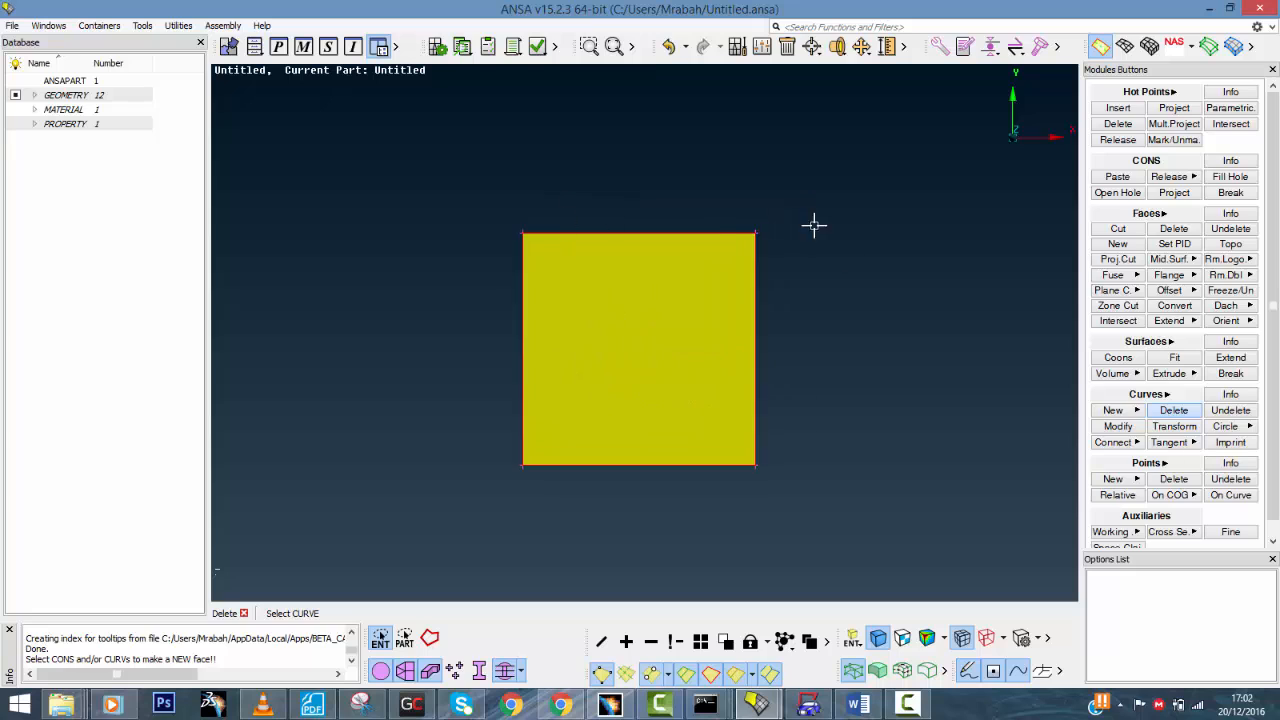
Switch from the TOPO module to the MESH module with the square face in view
{"action": "left_click", "coordinate": [1126, 48]}
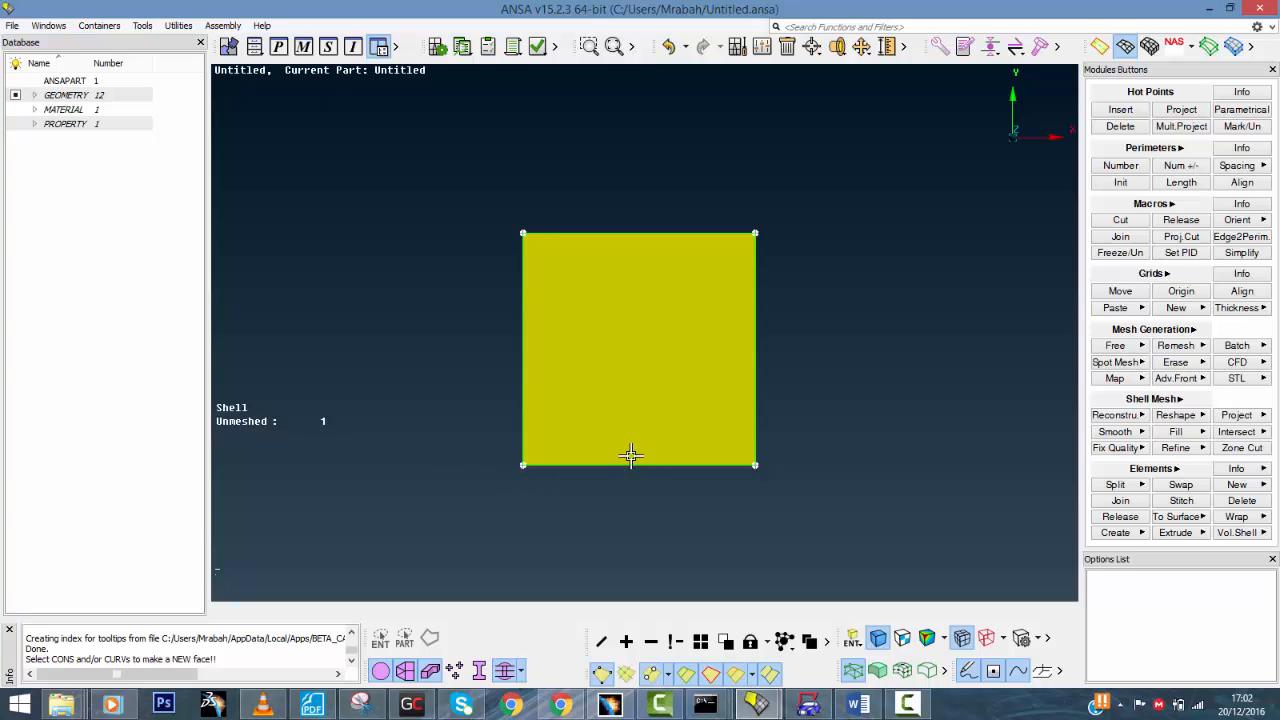
{"action": "middle_click_drag", "start_coordinate": [600, 446], "coordinate": [644, 405], "text": "ctrl"}
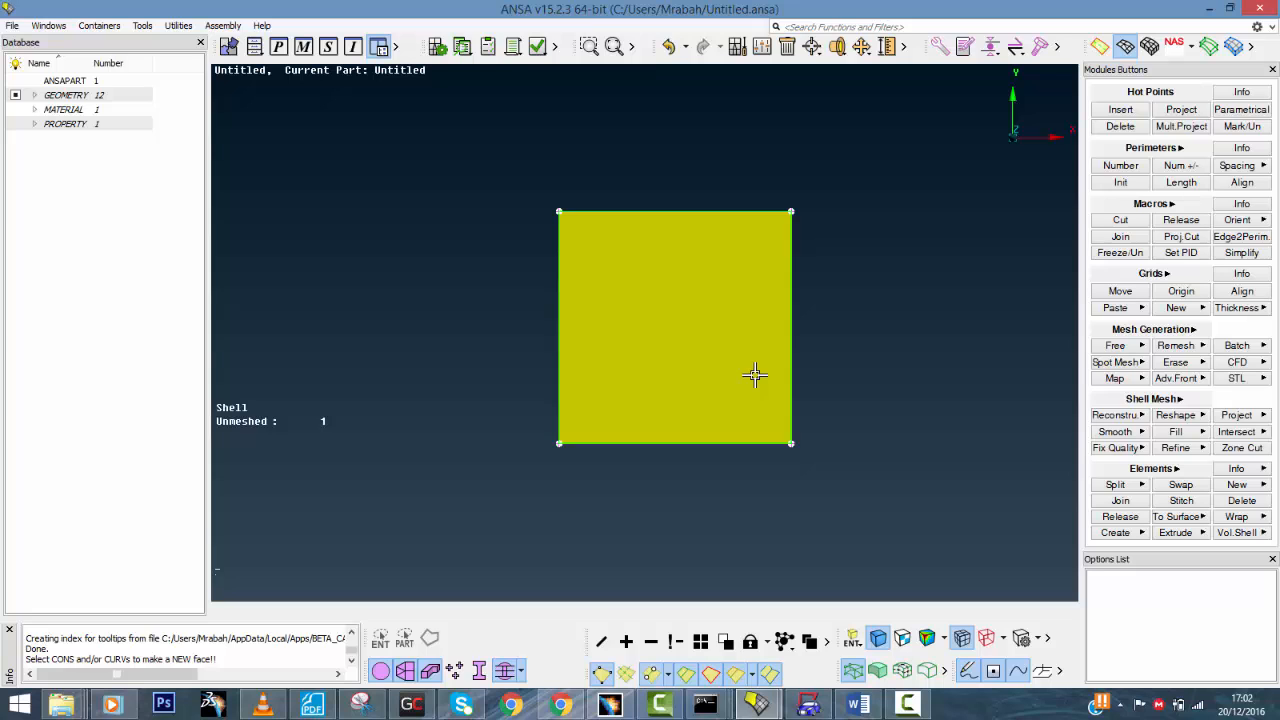
{"action": "scroll", "coordinate": [754, 377], "scroll_direction": "up", "scroll_amount": 3}
{"action": "scroll", "coordinate": [737, 380], "scroll_direction": "down", "scroll_amount": 3}
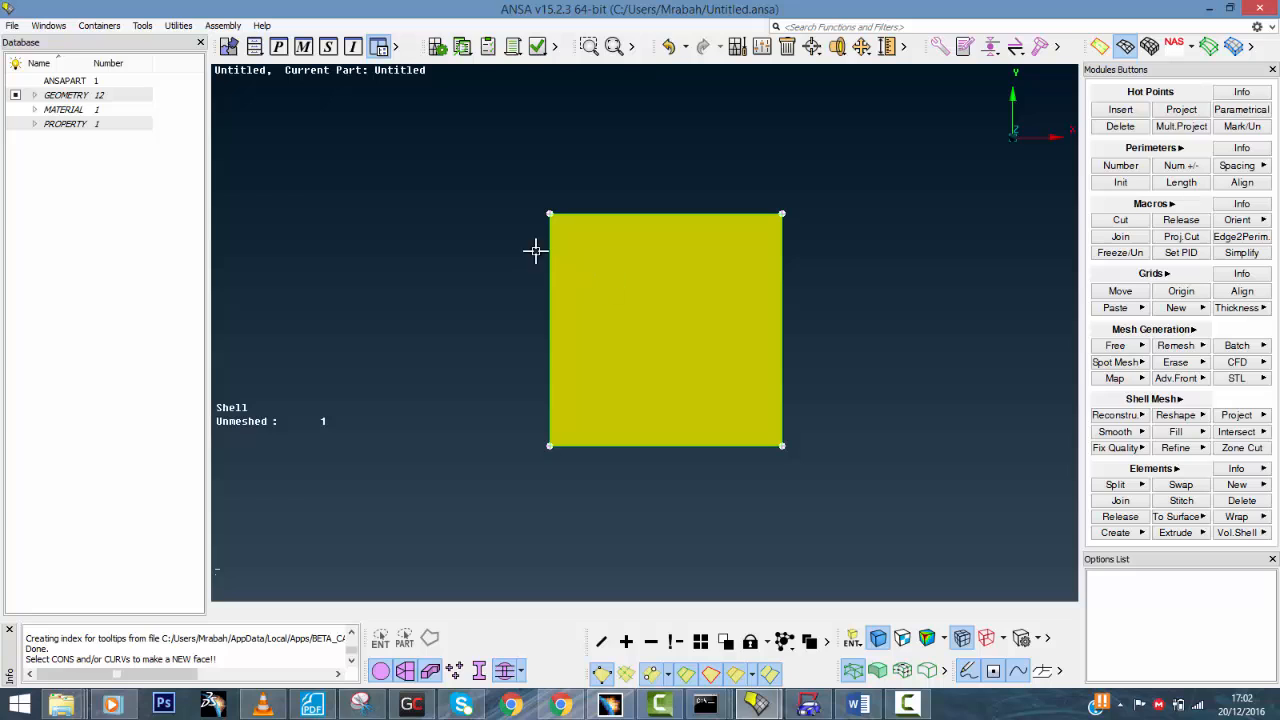
{"action": "scroll", "coordinate": [631, 315], "scroll_direction": "down", "scroll_amount": 3}
{"action": "scroll", "coordinate": [631, 315], "scroll_direction": "up", "scroll_amount": 5}
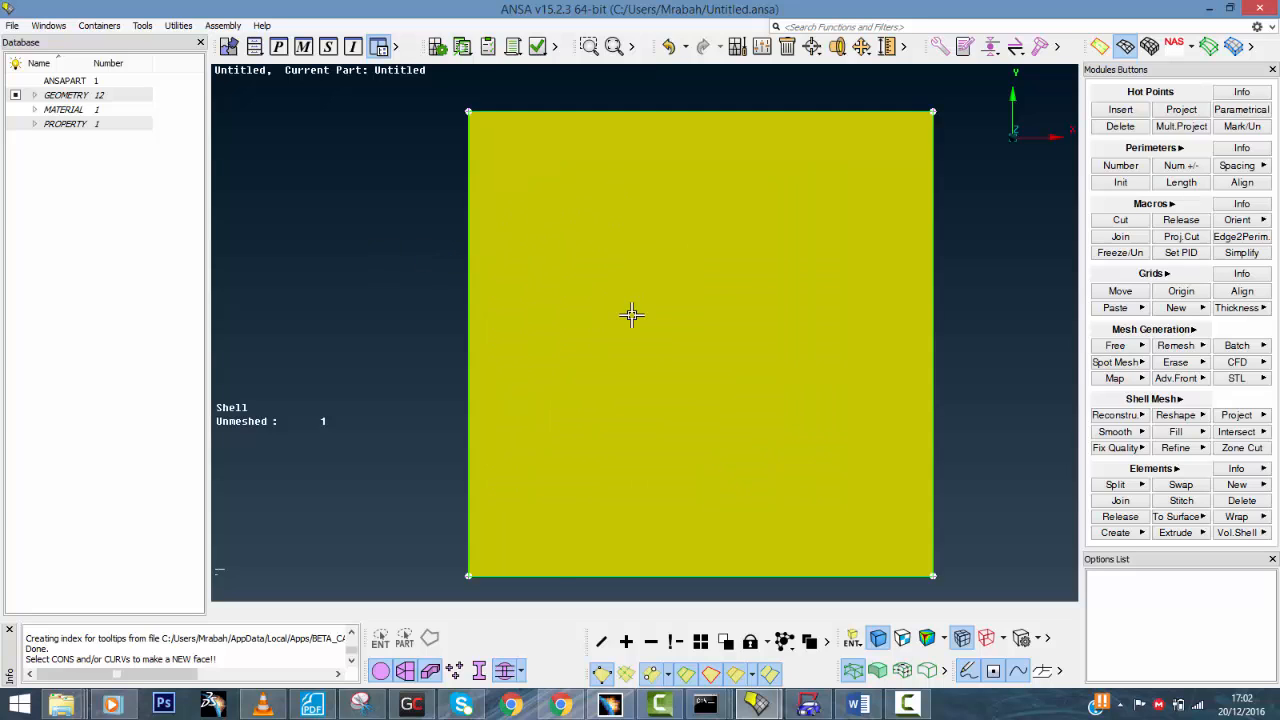
{"action": "scroll", "coordinate": [631, 315], "scroll_direction": "down", "scroll_amount": 3}
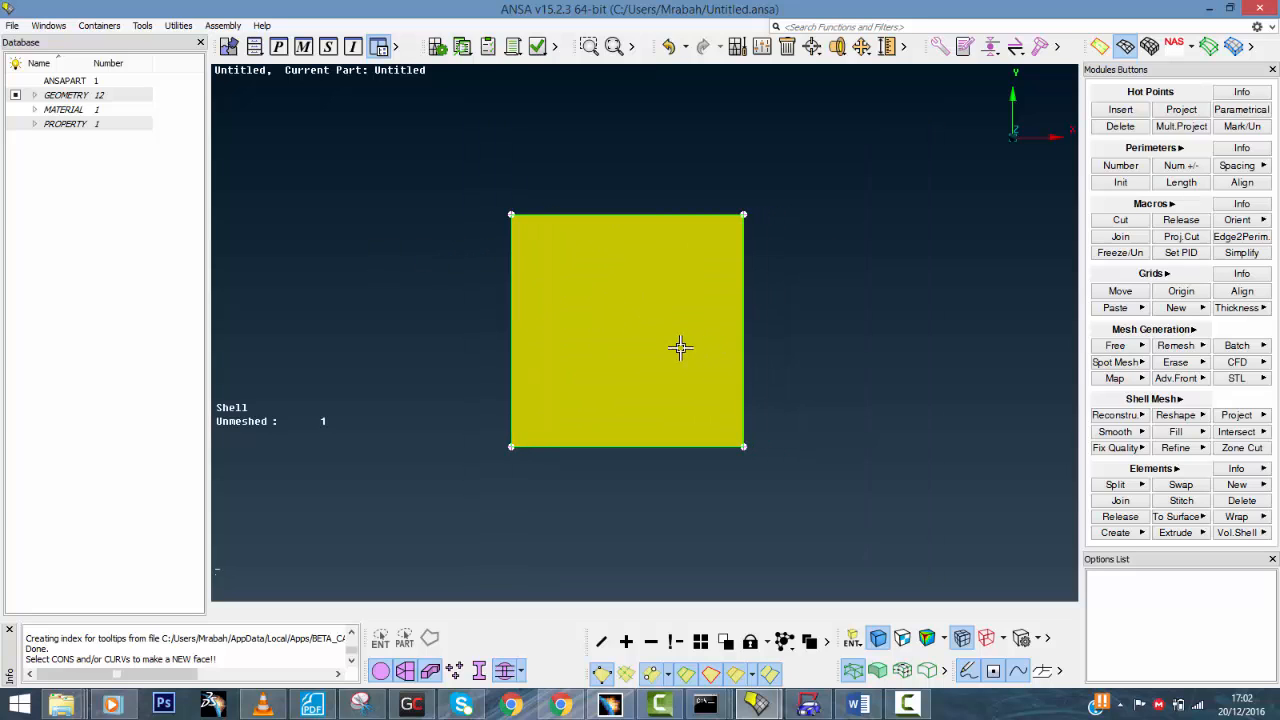
{"action": "mouse_move", "coordinate": [672, 283]}
{"action": "middle_mouse_down", "text": "ctrl"}
{"action": "mouse_move", "coordinate": [677, 303]}
{"action": "mouse_move", "coordinate": [680, 277]}
{"action": "middle_mouse_up", "text": "ctrl"}
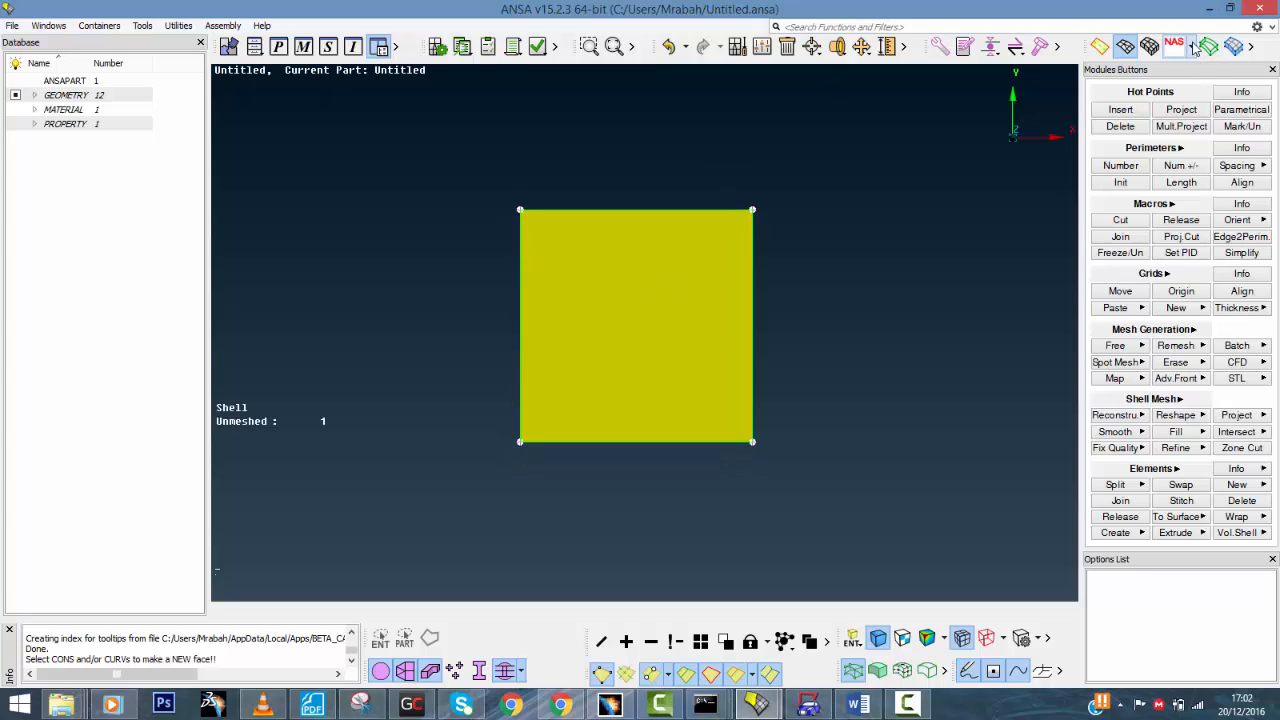
{"action": "scroll", "coordinate": [677, 311], "scroll_direction": "down", "scroll_amount": 1}
{"action": "scroll", "coordinate": [686, 310], "scroll_direction": "up", "scroll_amount": 1}
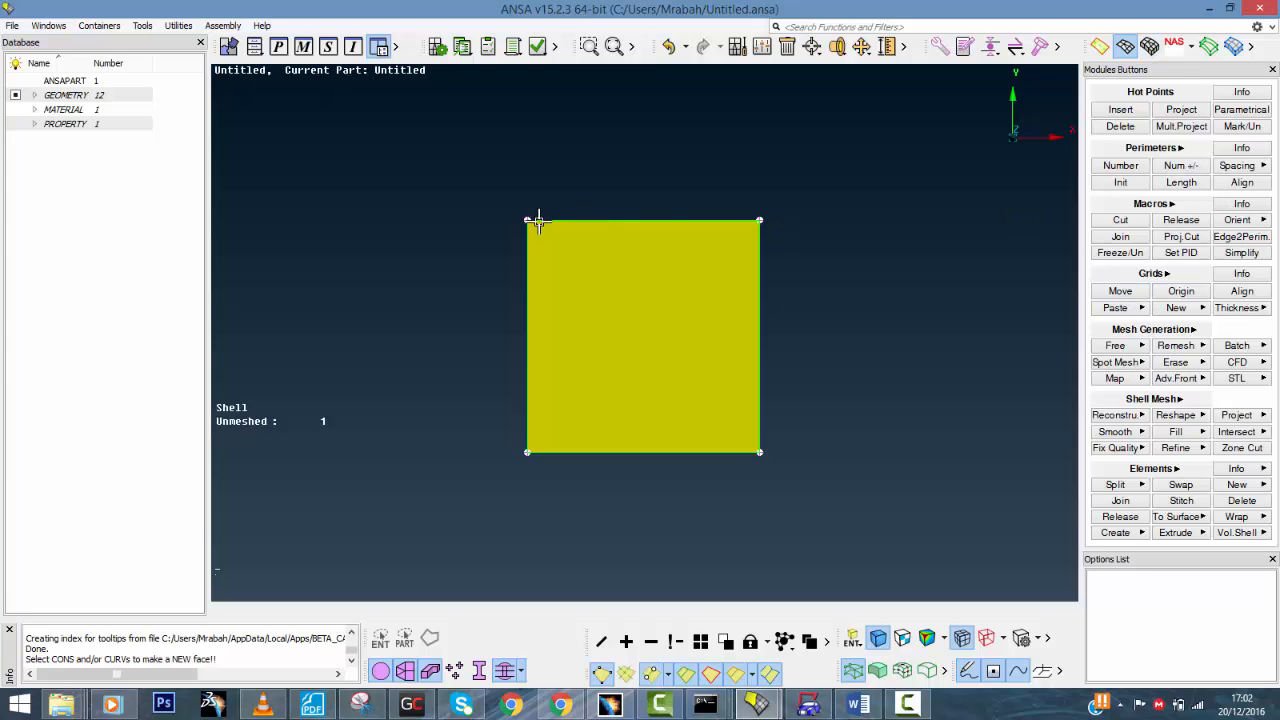
{"action": "middle_click_drag", "start_coordinate": [673, 390], "coordinate": [667, 361], "text": "ctrl"}
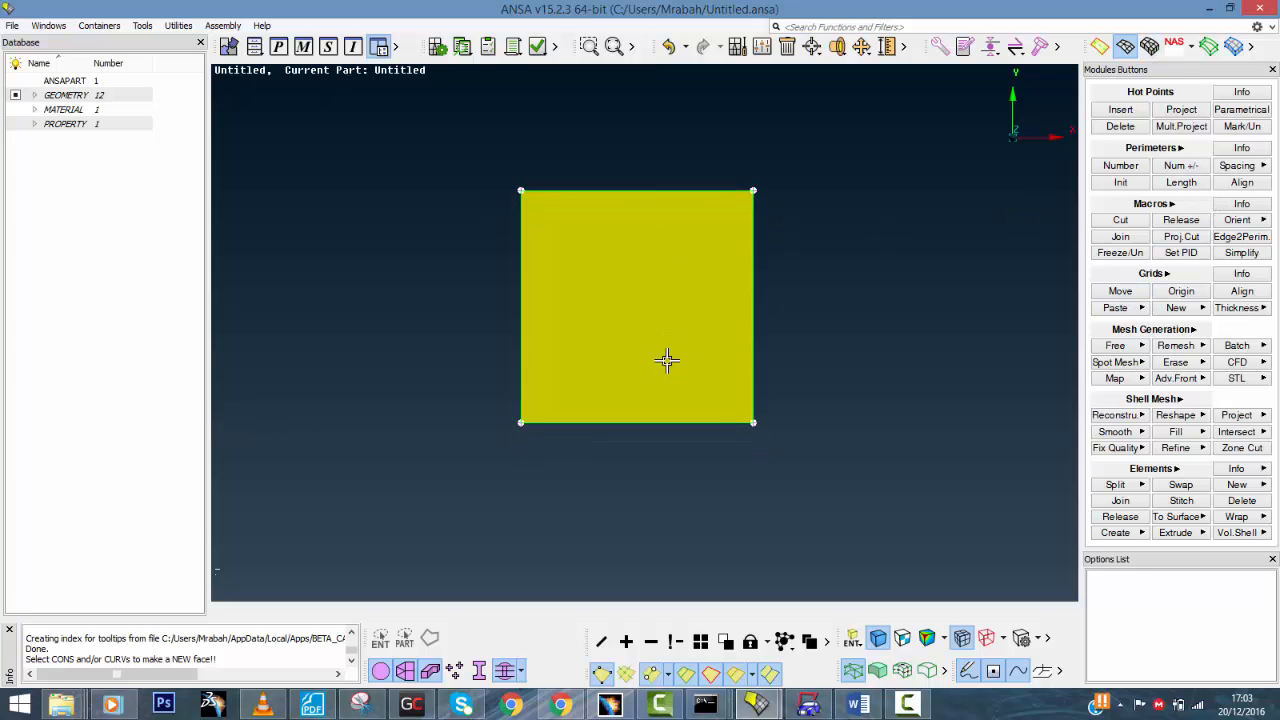
Set the perimeter element length to 5 on all four edges of the square face
{"action": "left_click", "coordinate": [1181, 182]}
{"action": "middle_click_drag", "start_coordinate": [634, 337], "coordinate": [526, 223], "text": "ctrl"}
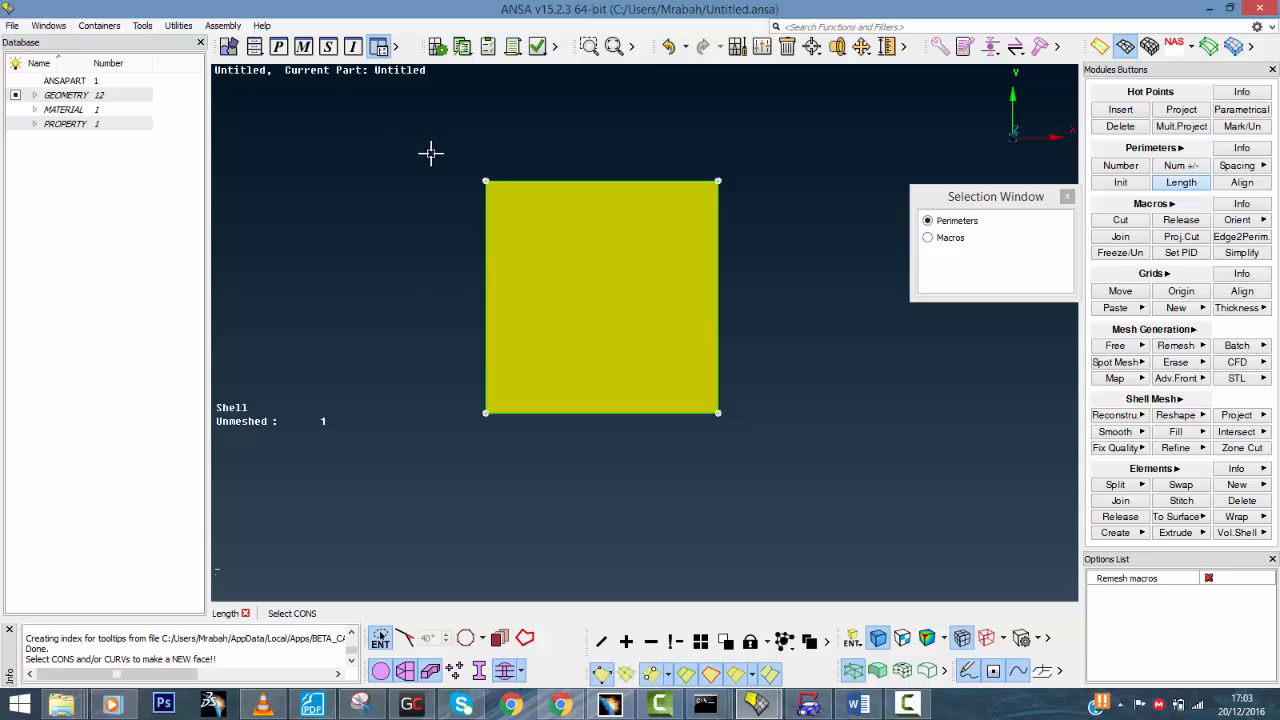
{"action": "left_click_drag", "start_coordinate": [426, 142], "coordinate": [740, 488]}
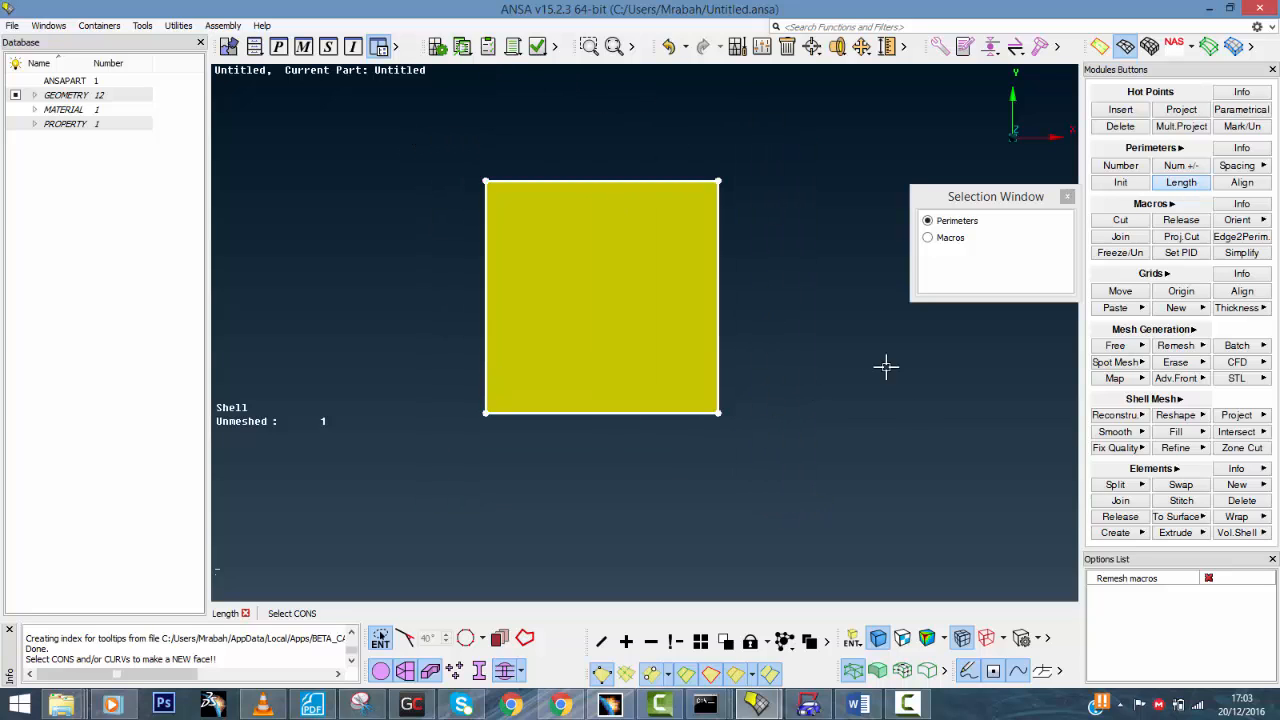
{"action": "middle_click", "coordinate": [880, 423]}
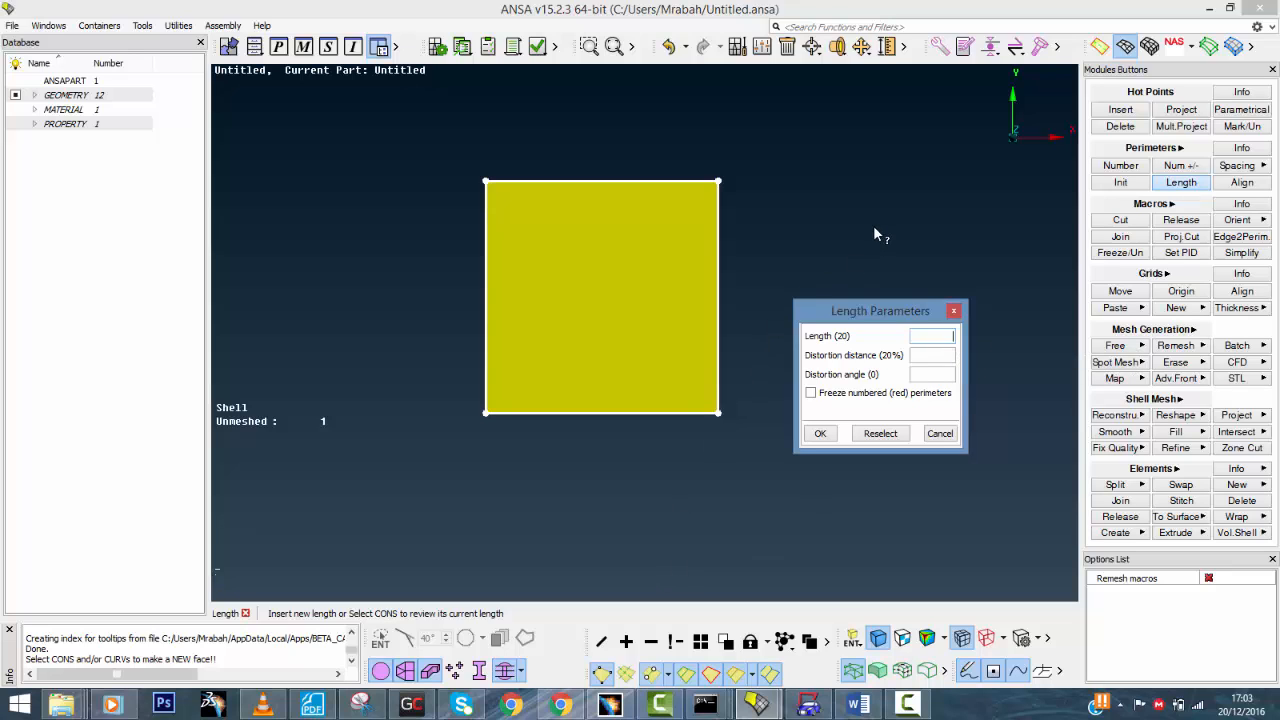
{"action": "type", "text": "5"}
{"action": "key", "text": "Return"}
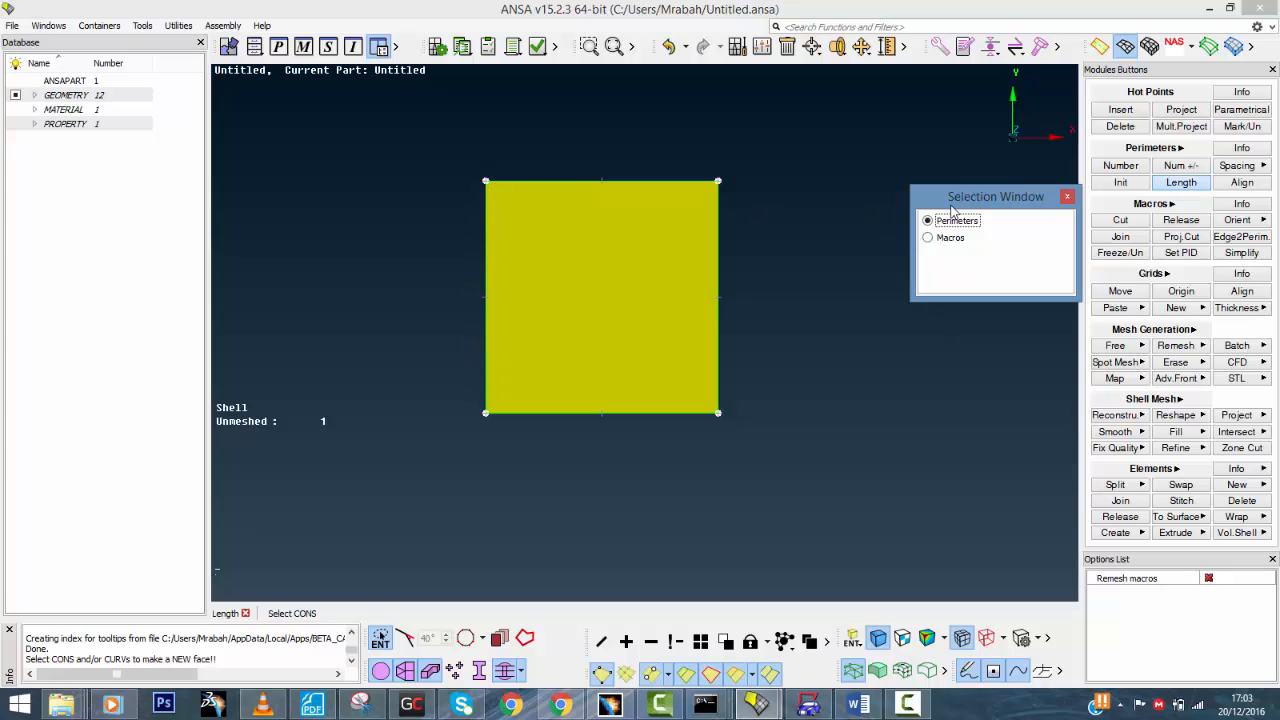
Assign an element length of 1 to all four perimeters of the face and close the Length function
{"action": "left_click_drag", "start_coordinate": [965, 201], "coordinate": [900, 198]}
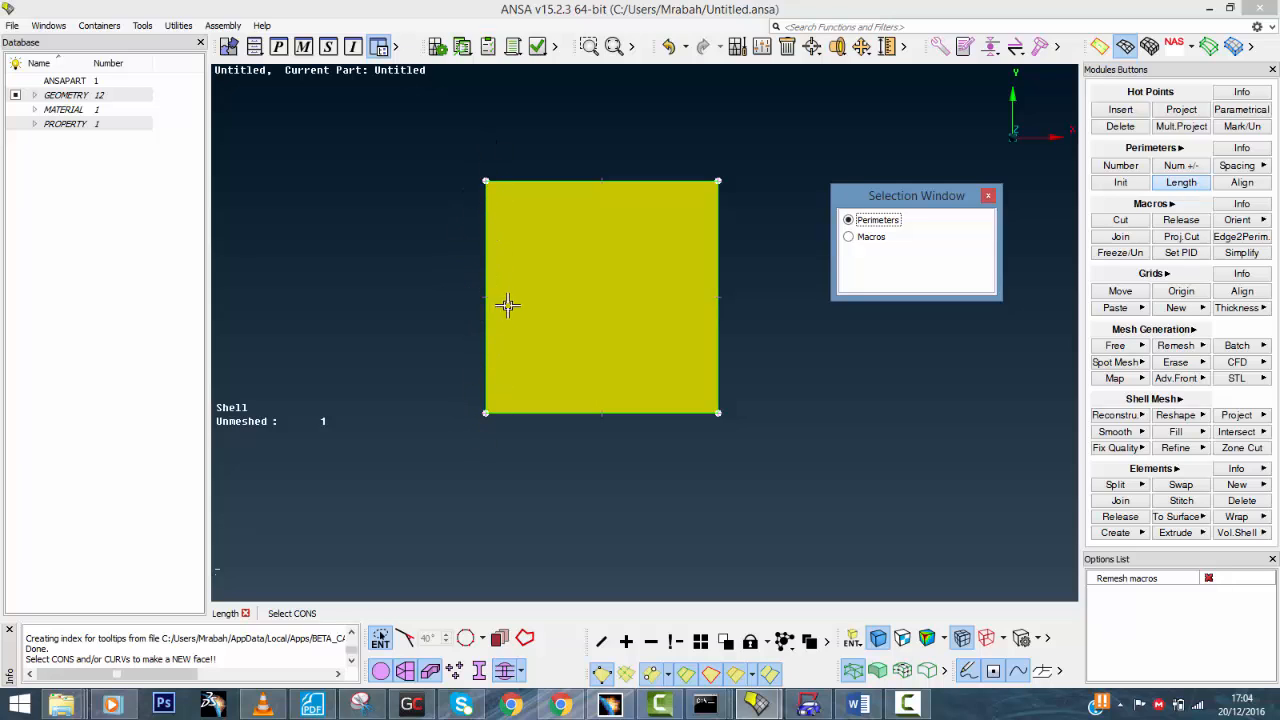
{"action": "left_click_drag", "start_coordinate": [508, 306], "coordinate": [552, 296], "text": "ctrl"}
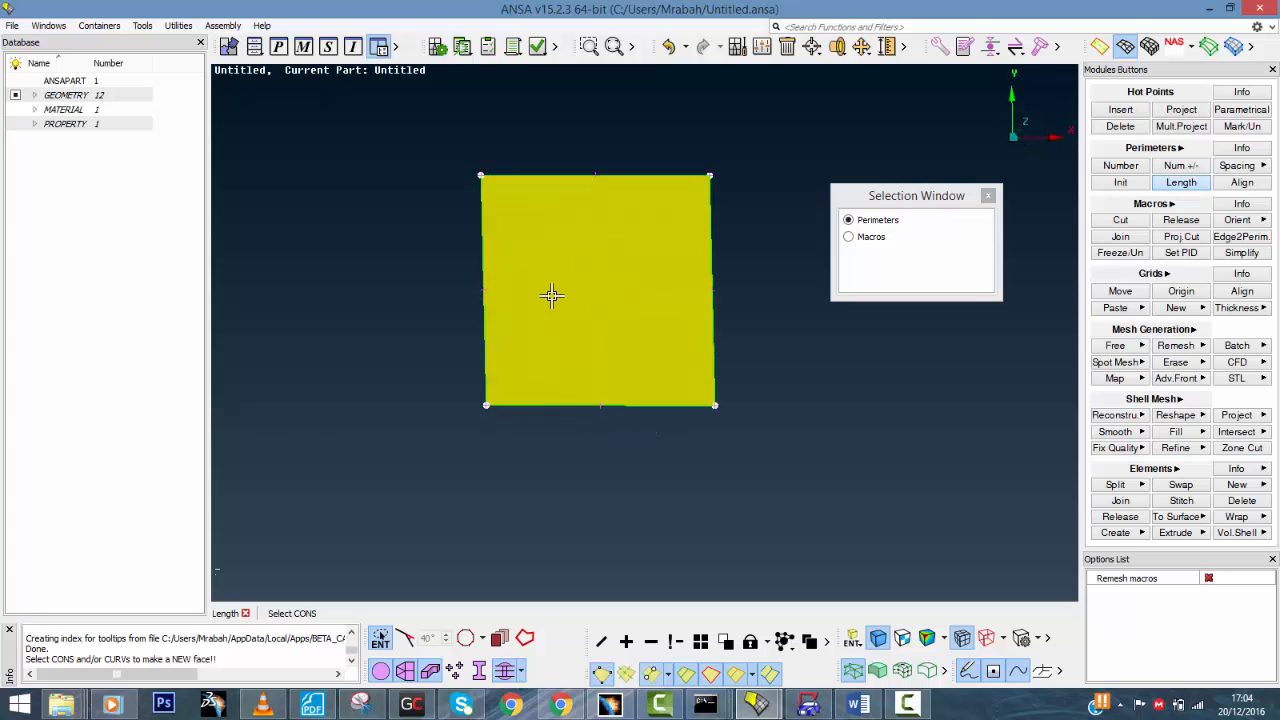
{"action": "left_click_drag", "start_coordinate": [483, 266], "coordinate": [483, 220], "text": "ctrl"}
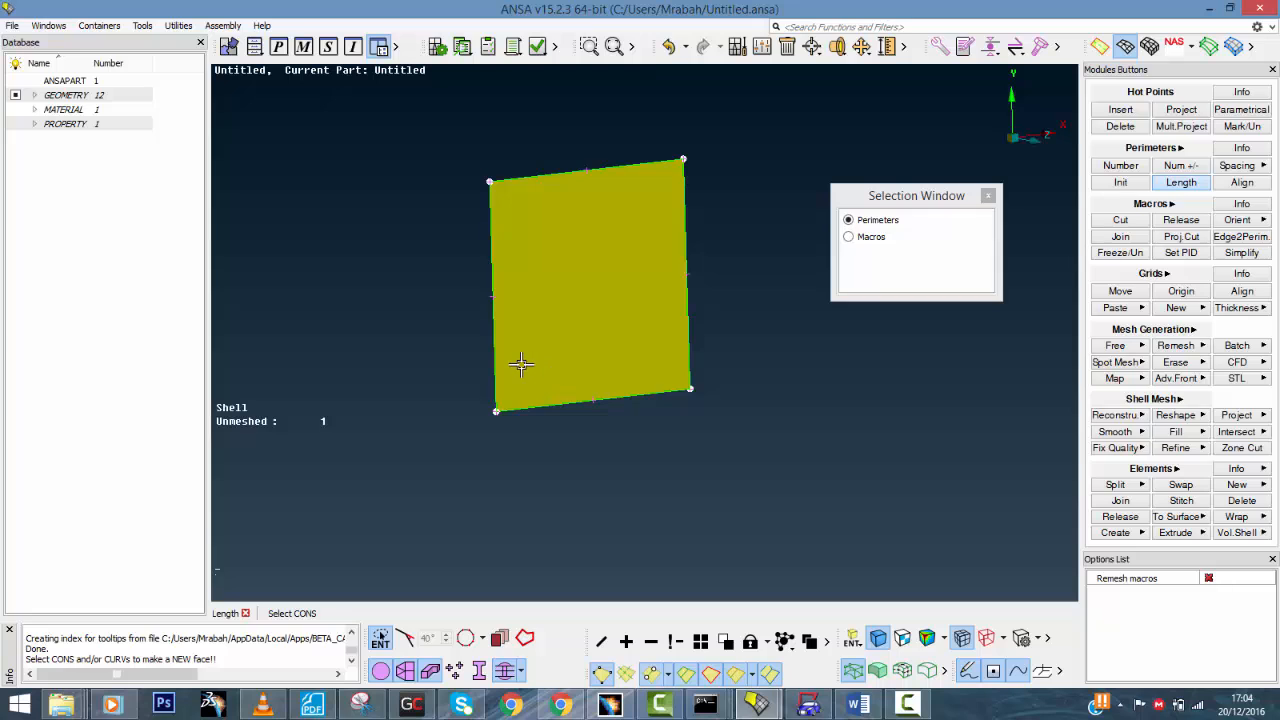
{"action": "key", "text": "F1"}
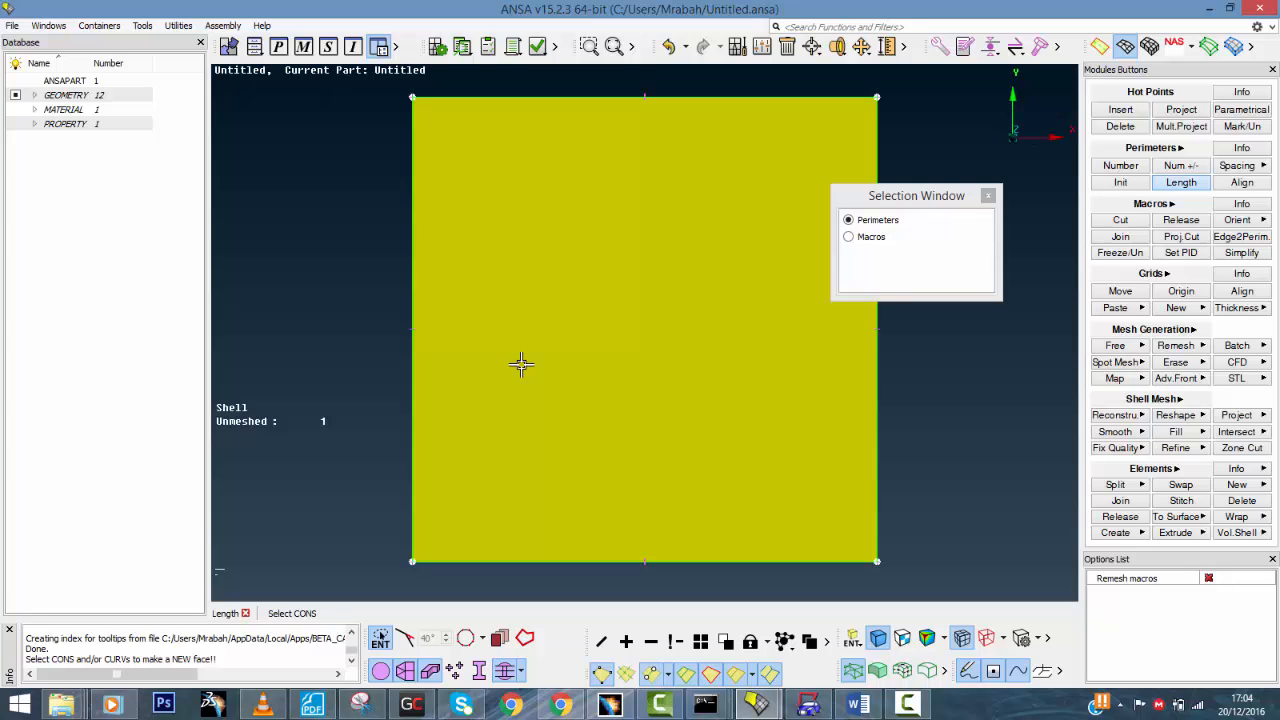
{"action": "scroll", "coordinate": [524, 367], "scroll_direction": "down", "scroll_amount": 2}
{"action": "scroll", "coordinate": [525, 373], "scroll_direction": "up", "scroll_amount": 1}
{"action": "middle_click_drag", "start_coordinate": [555, 360], "coordinate": [596, 323], "text": "ctrl"}
{"action": "left_click_drag", "start_coordinate": [401, 124], "coordinate": [812, 492]}
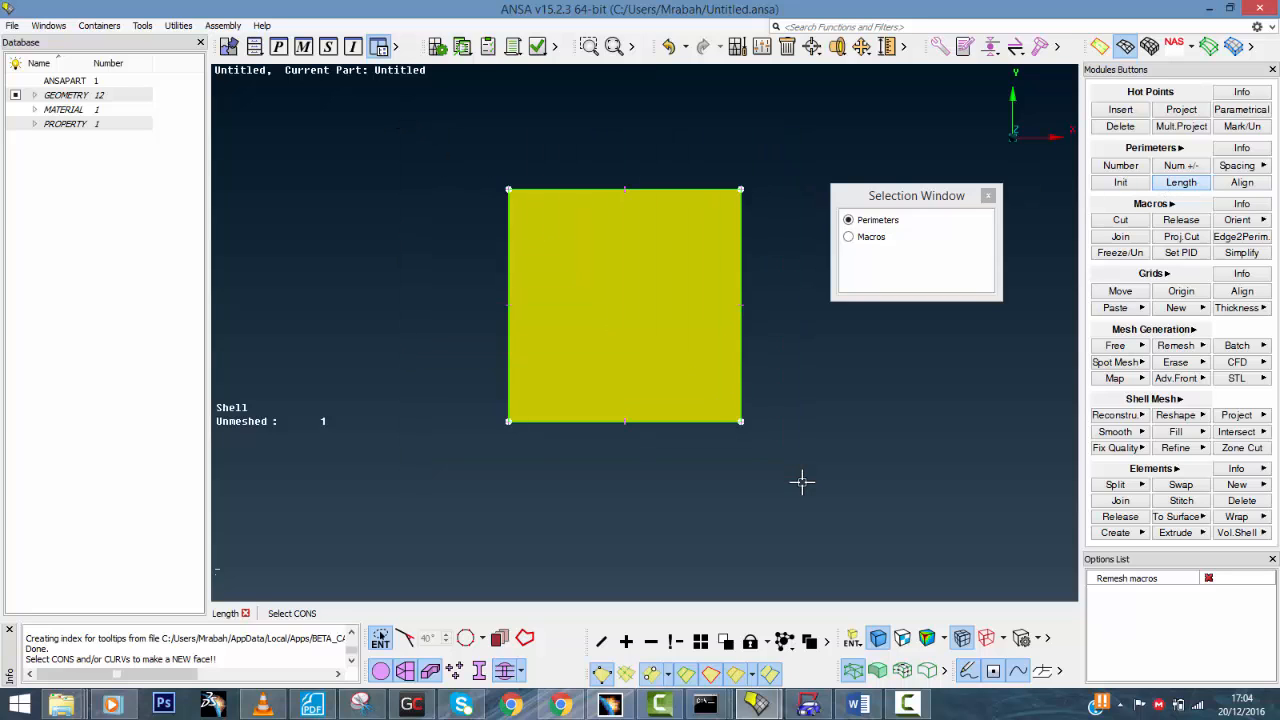
{"action": "middle_click", "coordinate": [920, 463]}
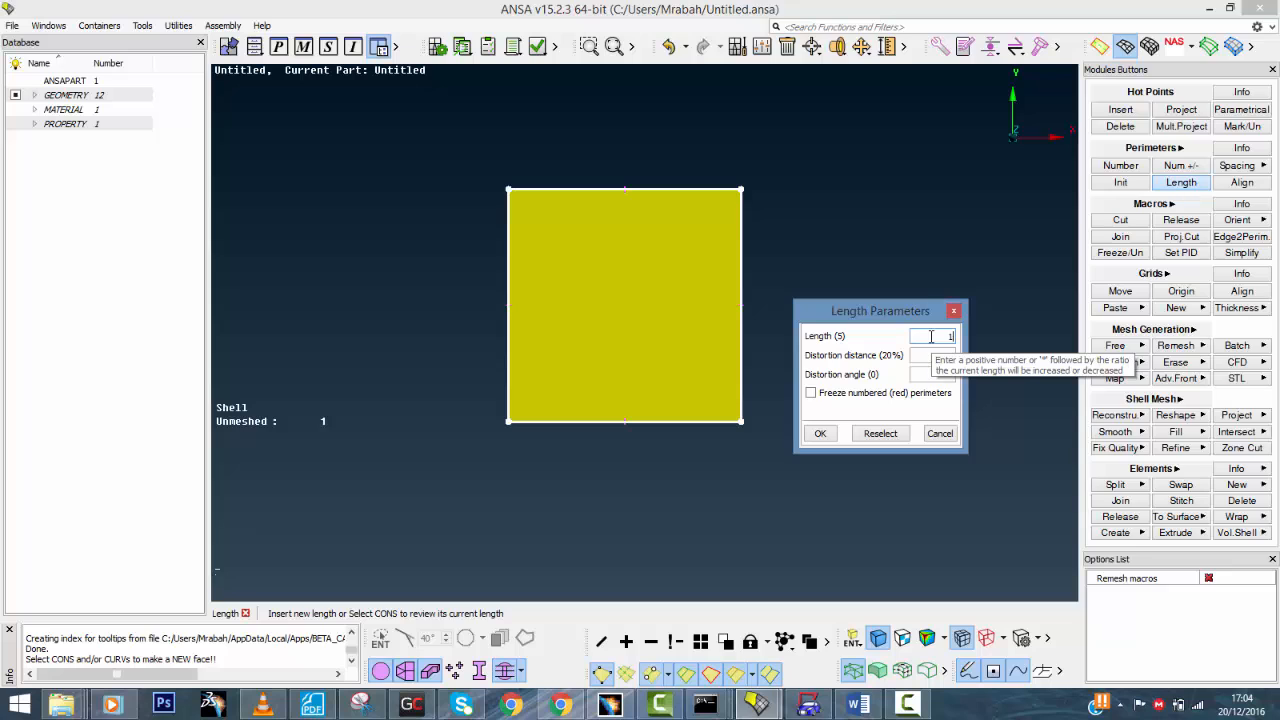
{"action": "type", "text": "1"}
{"action": "key", "text": "Return"}
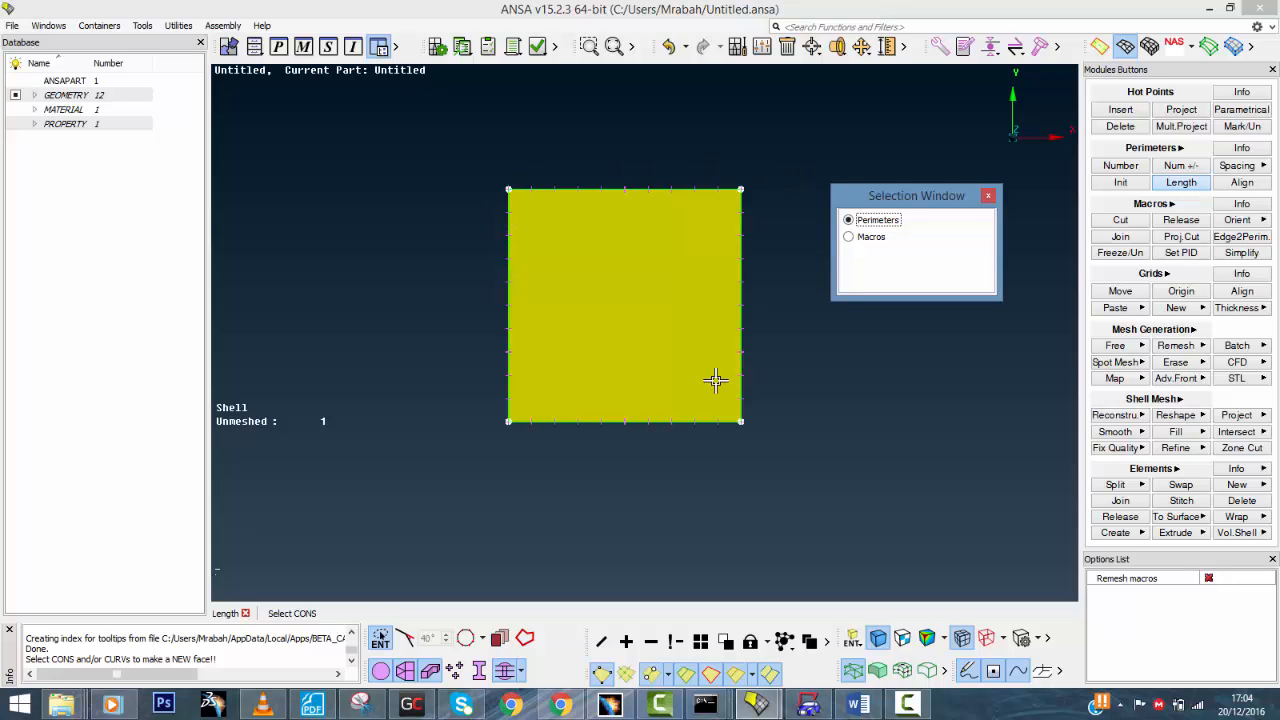
{"action": "middle_click_drag", "start_coordinate": [683, 381], "coordinate": [643, 382], "text": "ctrl"}
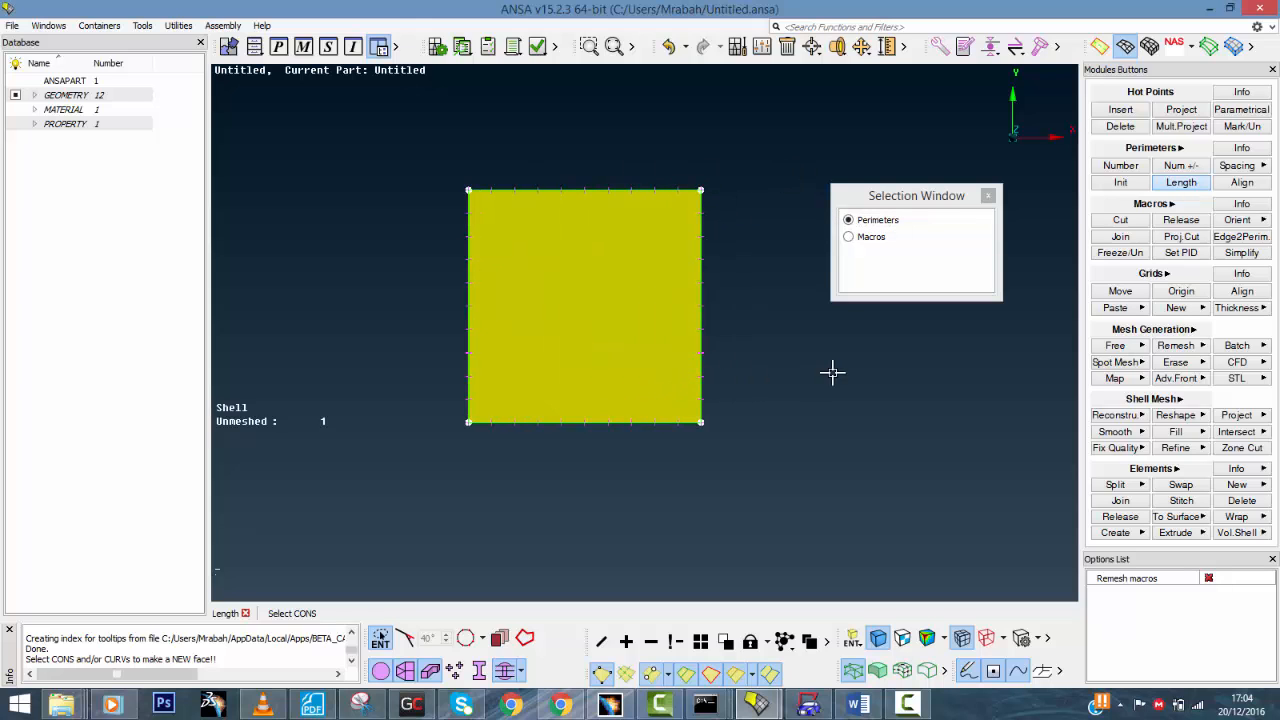
{"action": "left_click", "coordinate": [988, 196]}
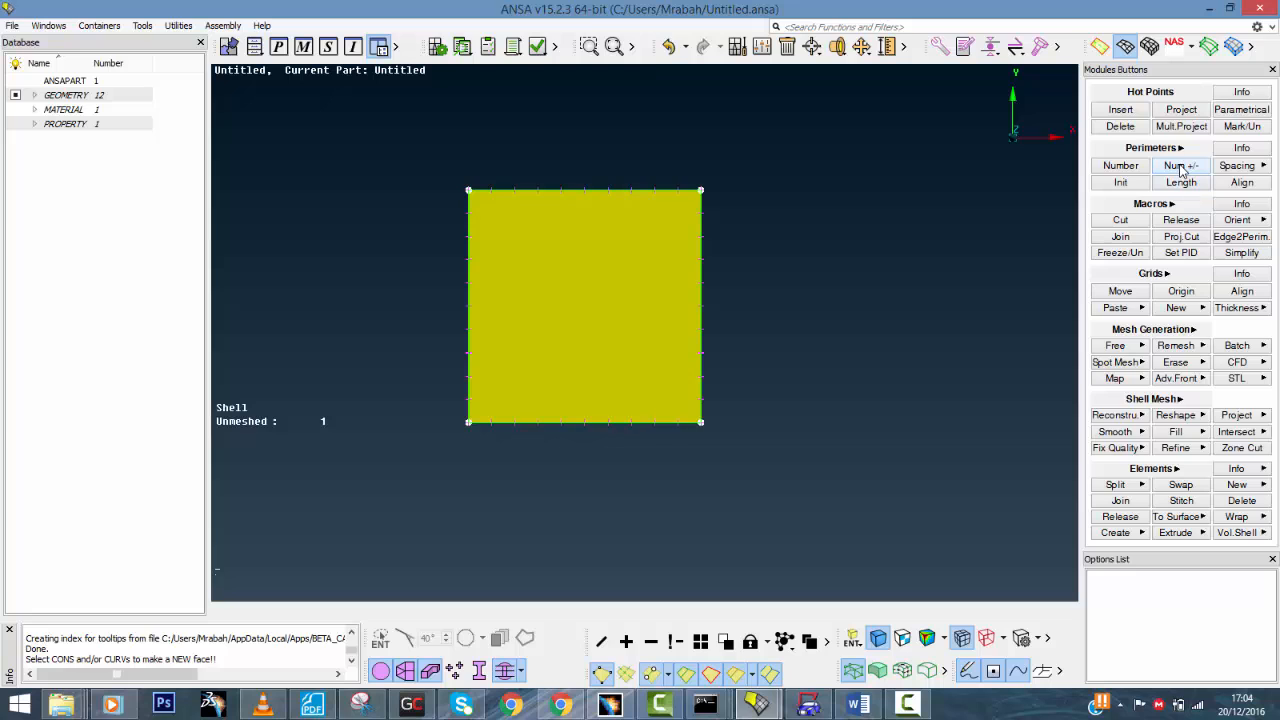
Display the perimeters' element counts with Num +/-, raise the upper edge's count to 11 and reduce it back to 10
{"action": "left_click", "coordinate": [1180, 166]}
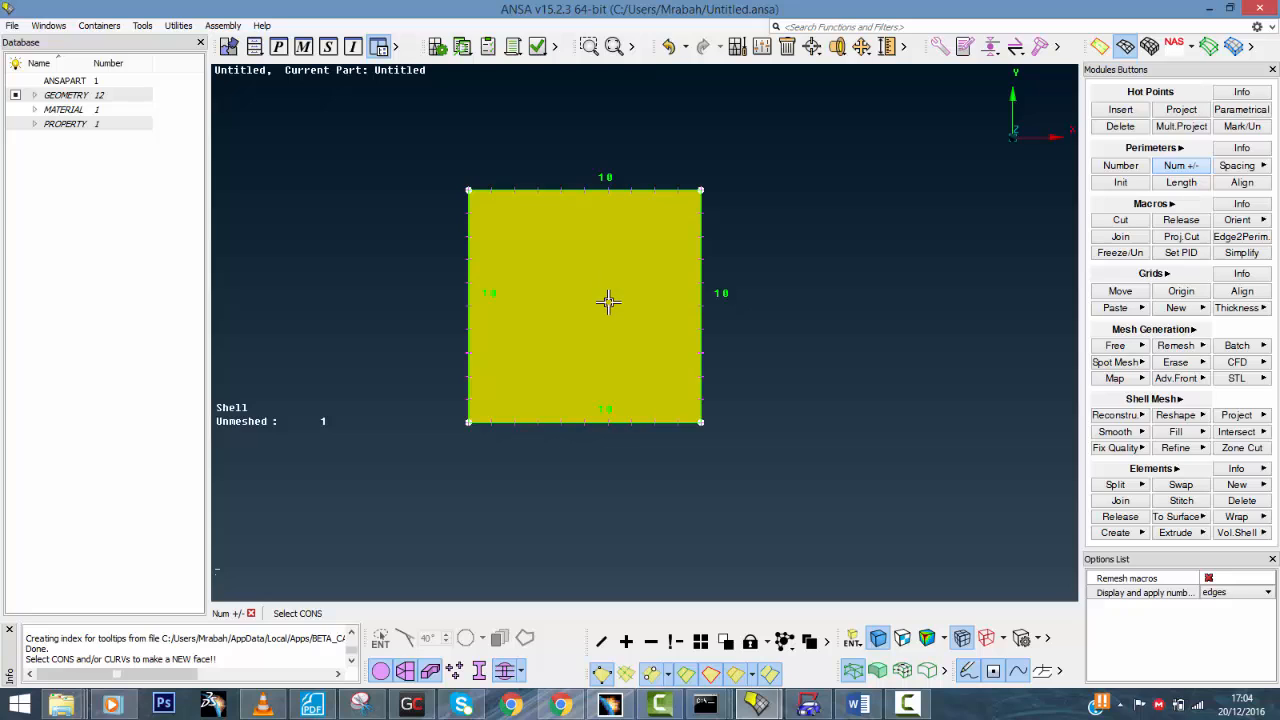
{"action": "left_click", "coordinate": [601, 191]}
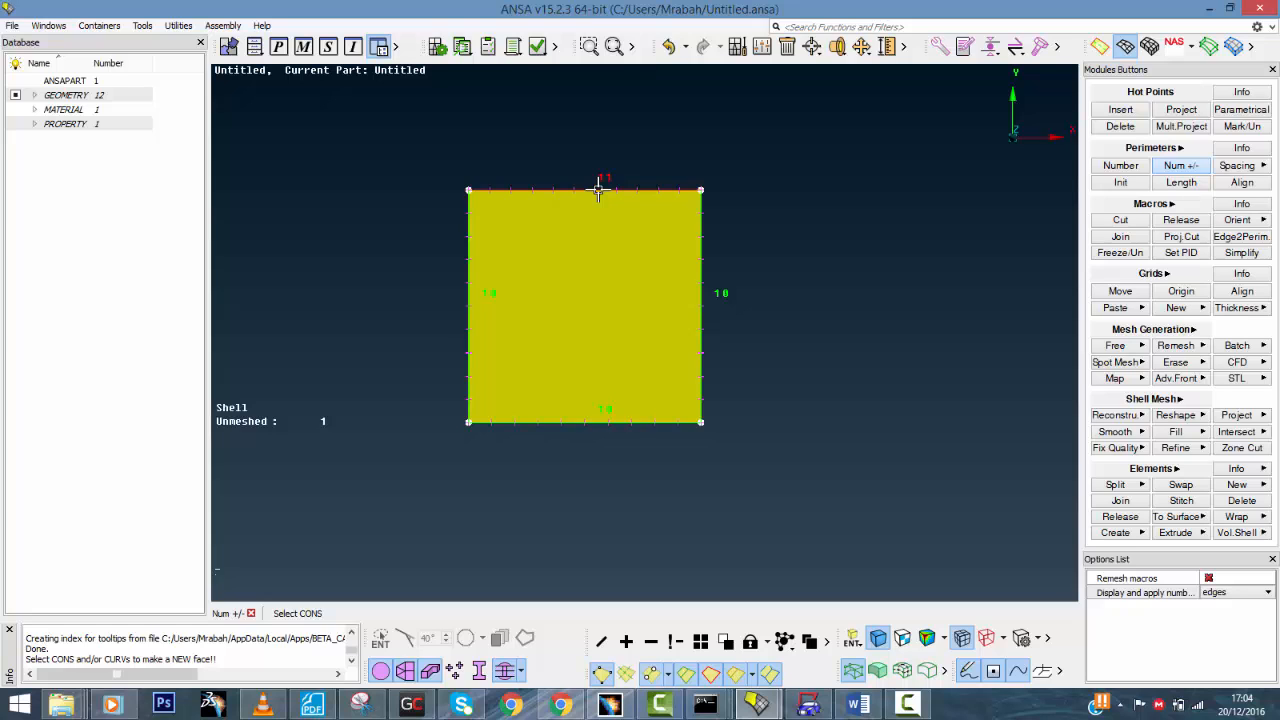
{"action": "right_click", "coordinate": [601, 191]}
{"action": "scroll", "coordinate": [598, 319], "scroll_direction": "down", "scroll_amount": 3}
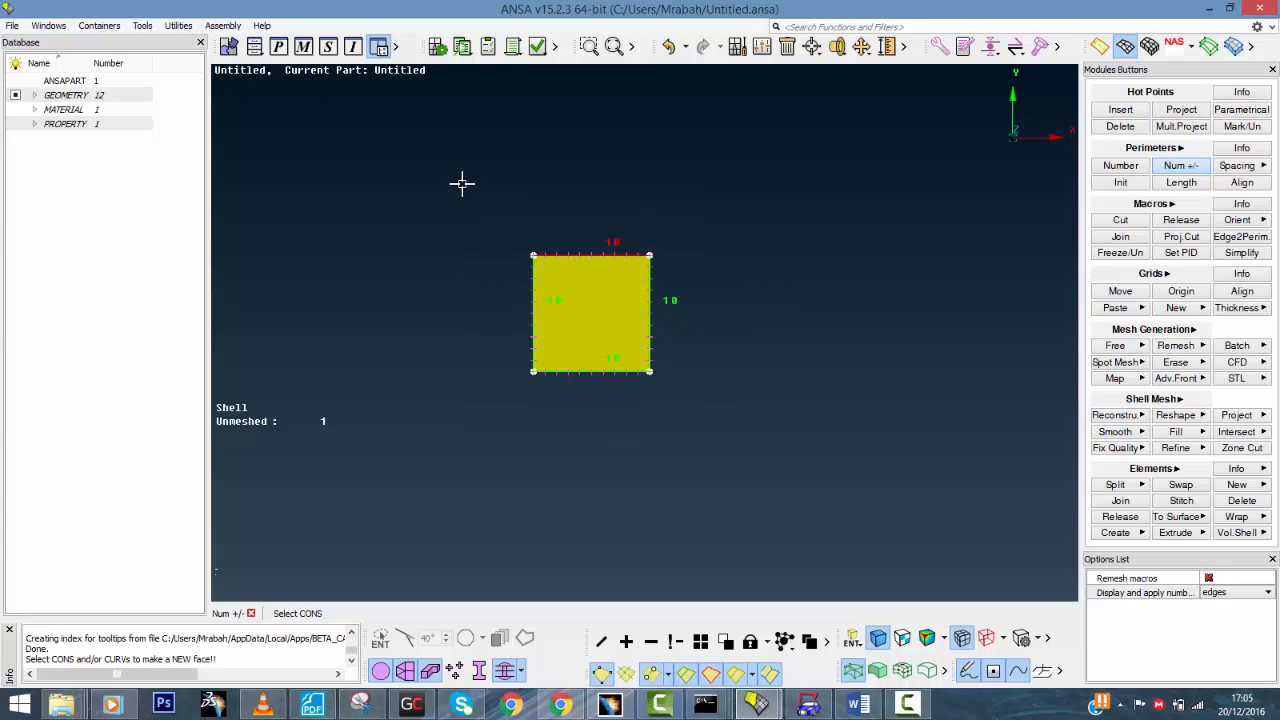
{"action": "scroll", "coordinate": [666, 254], "scroll_direction": "up", "scroll_amount": 3}
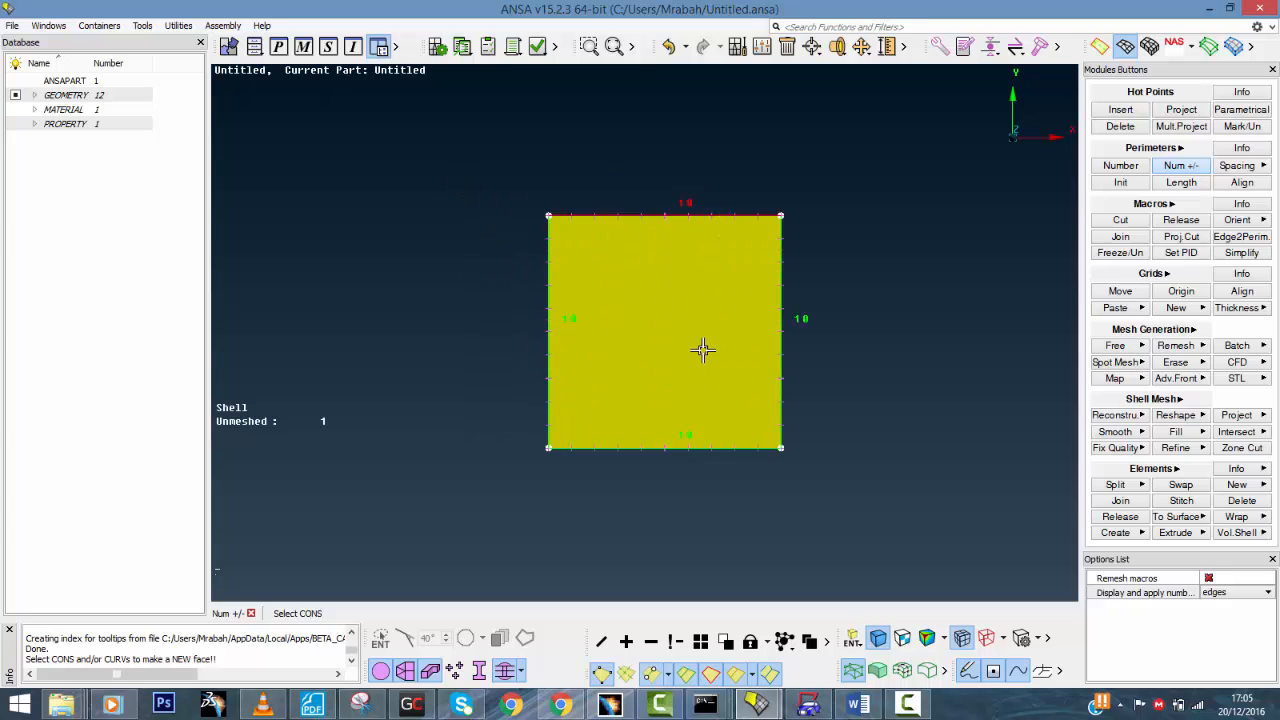
{"action": "middle_click_drag", "start_coordinate": [700, 349], "coordinate": [631, 314], "text": "ctrl"}
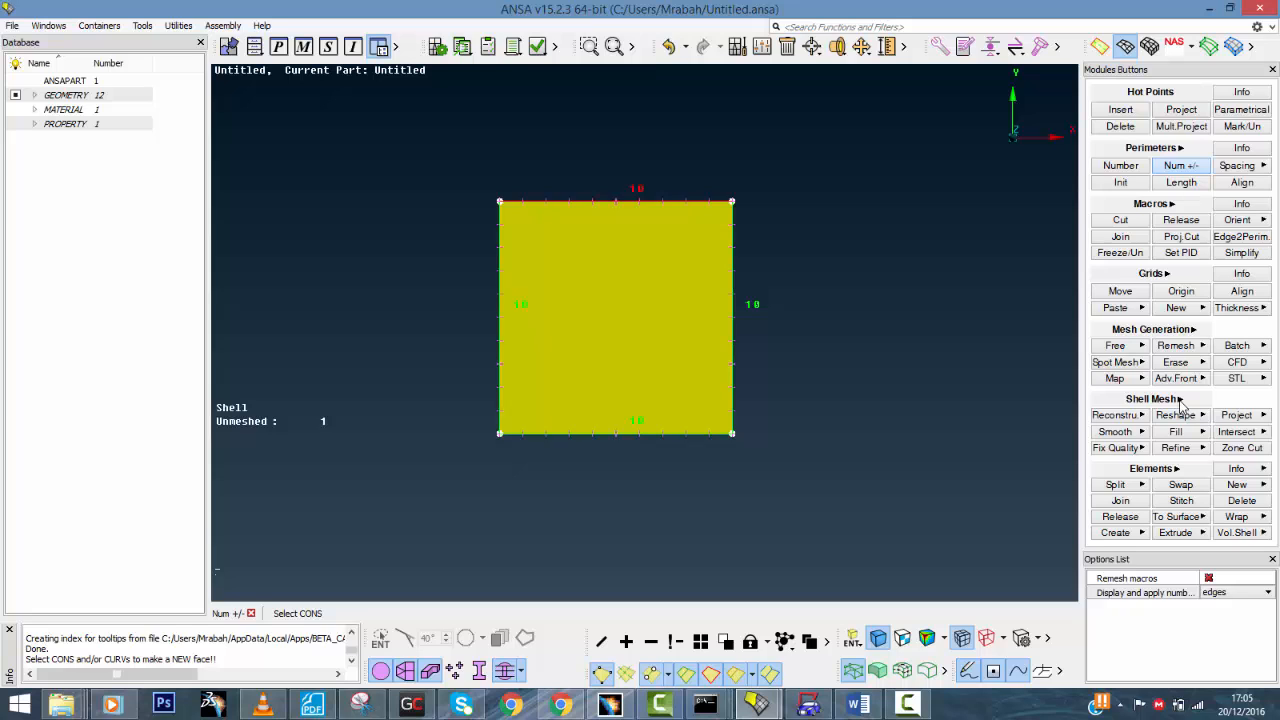
{"action": "left_click", "coordinate": [1180, 400]}
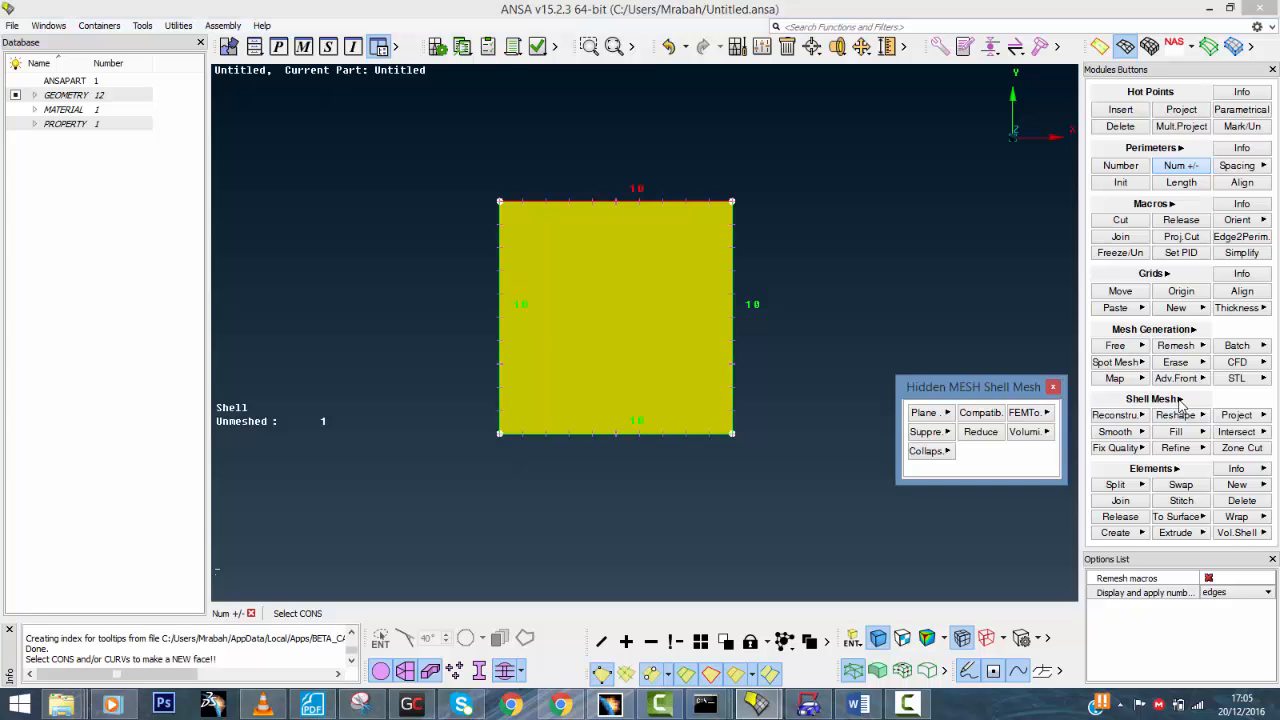
{"action": "left_click_drag", "start_coordinate": [1016, 387], "coordinate": [949, 267]}
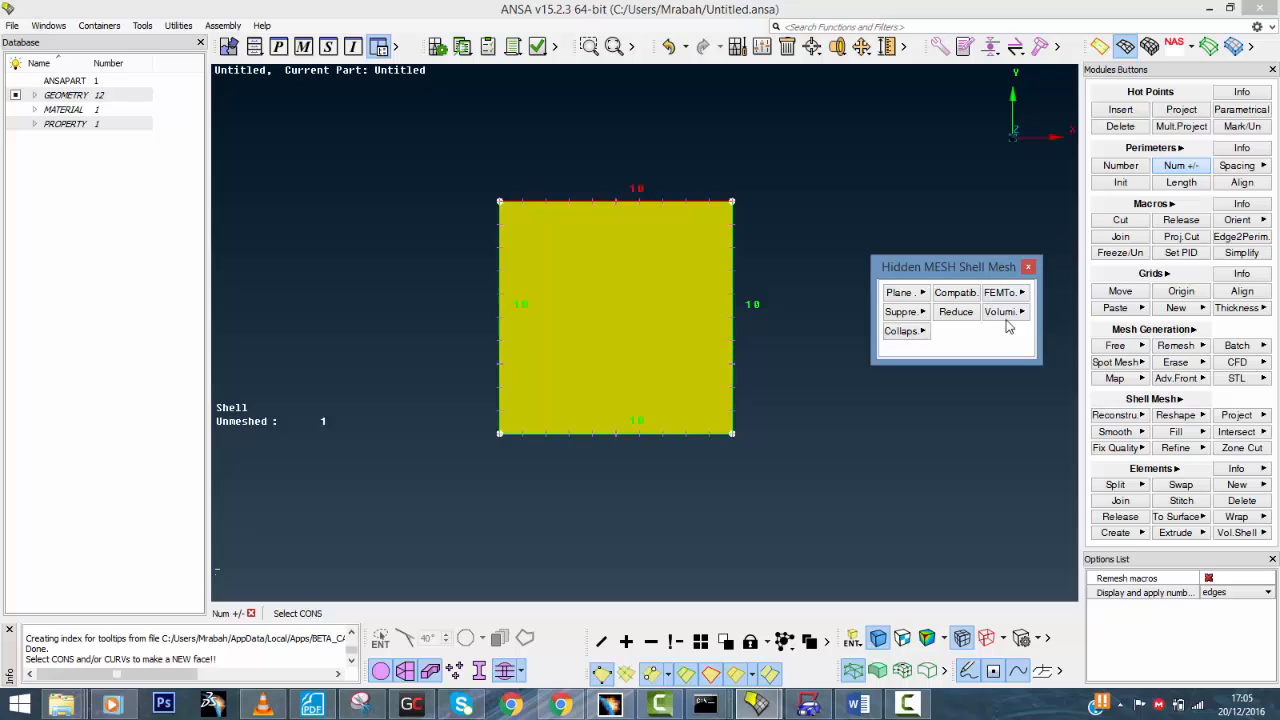
{"action": "left_click", "coordinate": [1029, 268]}
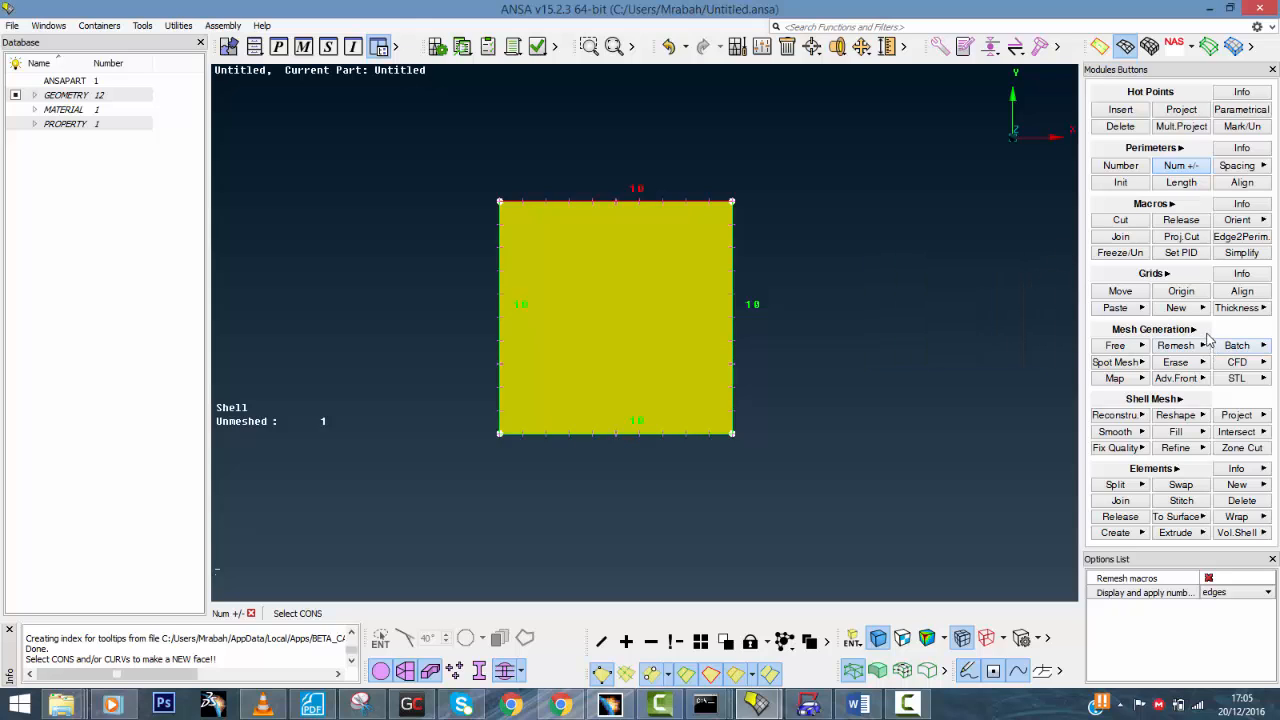
Add the hidden Reconstruct, MIXED element type and Best functions to the visible Mesh Generation group
{"action": "left_click", "coordinate": [1194, 331]}
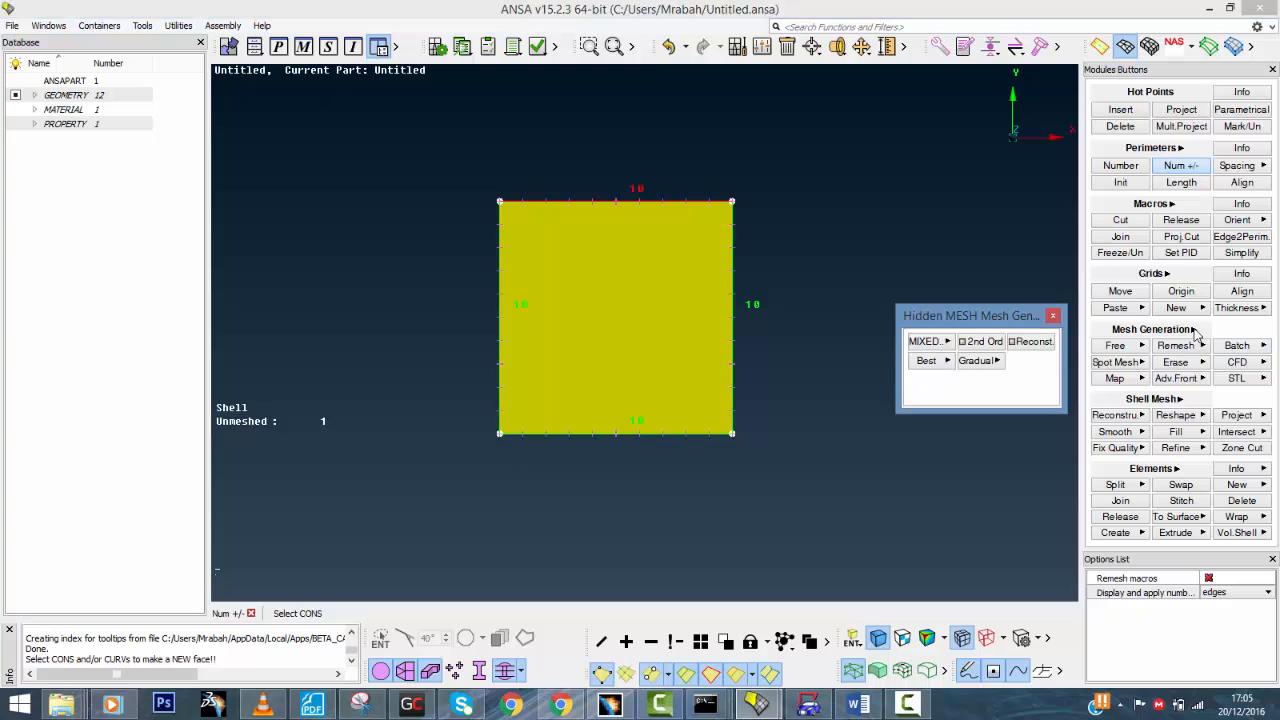
{"action": "right_click", "coordinate": [1031, 342]}
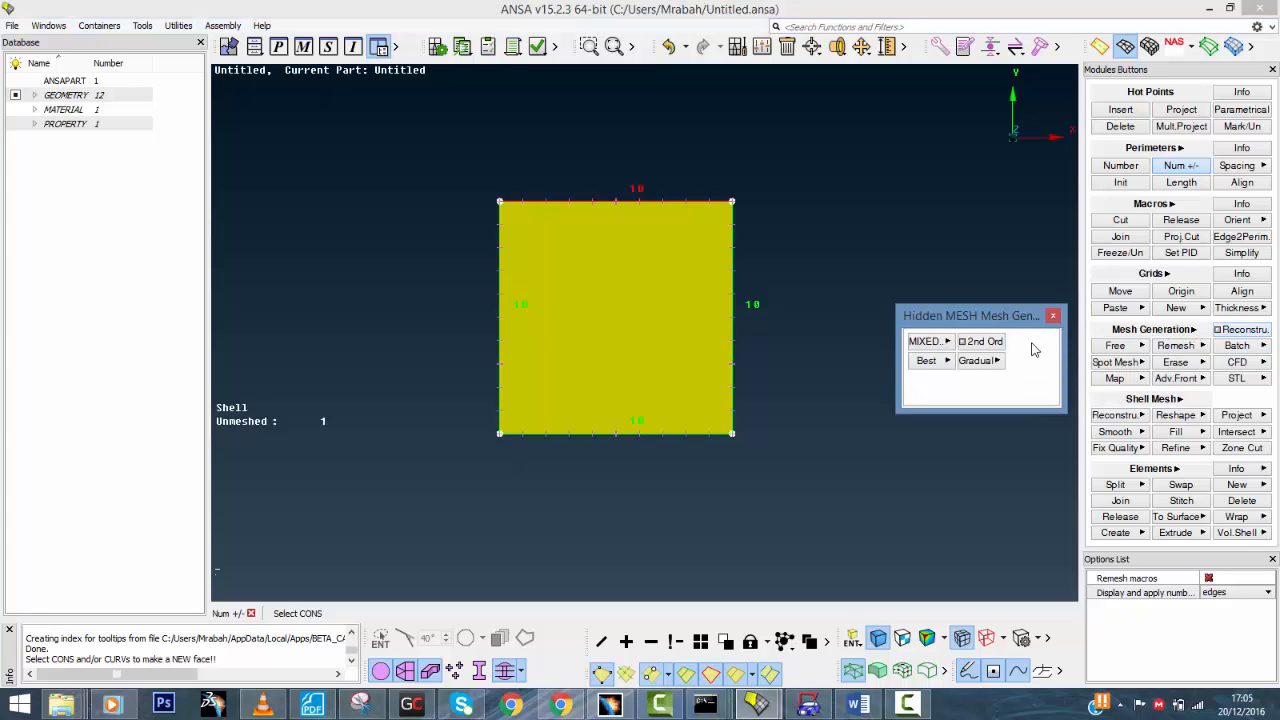
{"action": "right_click", "coordinate": [925, 342]}
{"action": "right_click", "coordinate": [941, 362]}
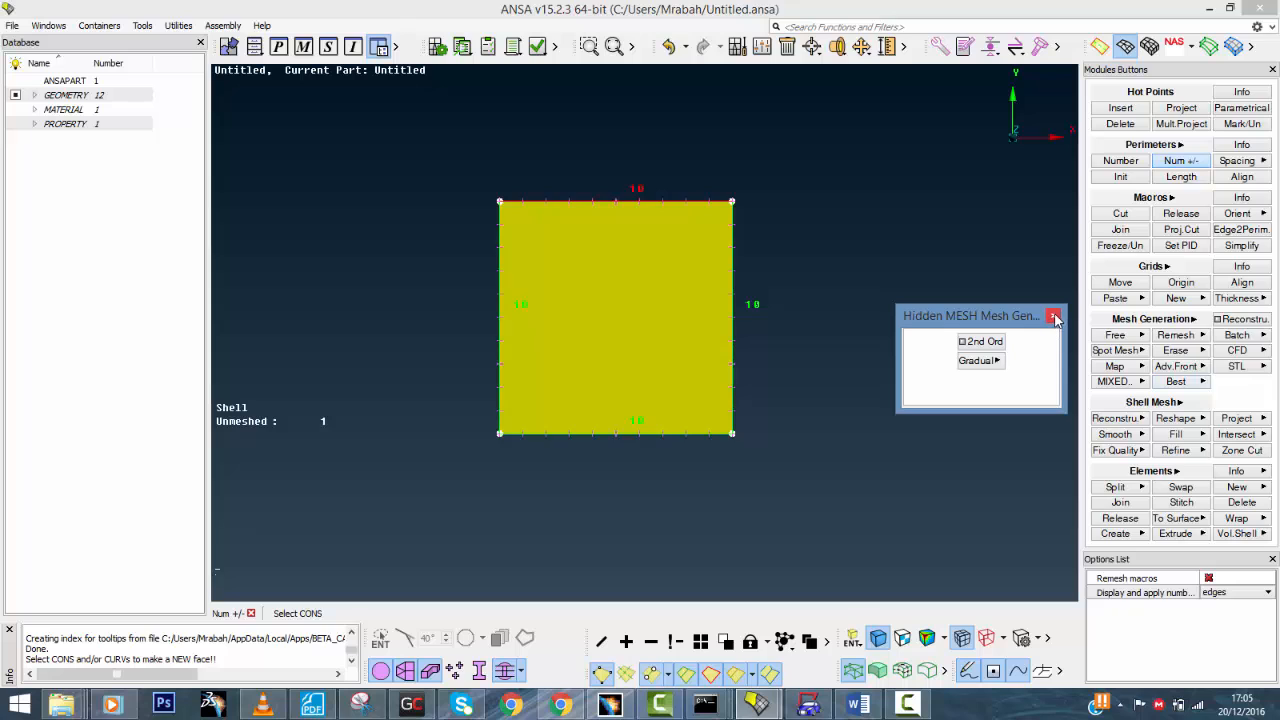
{"action": "left_click", "coordinate": [1053, 316]}
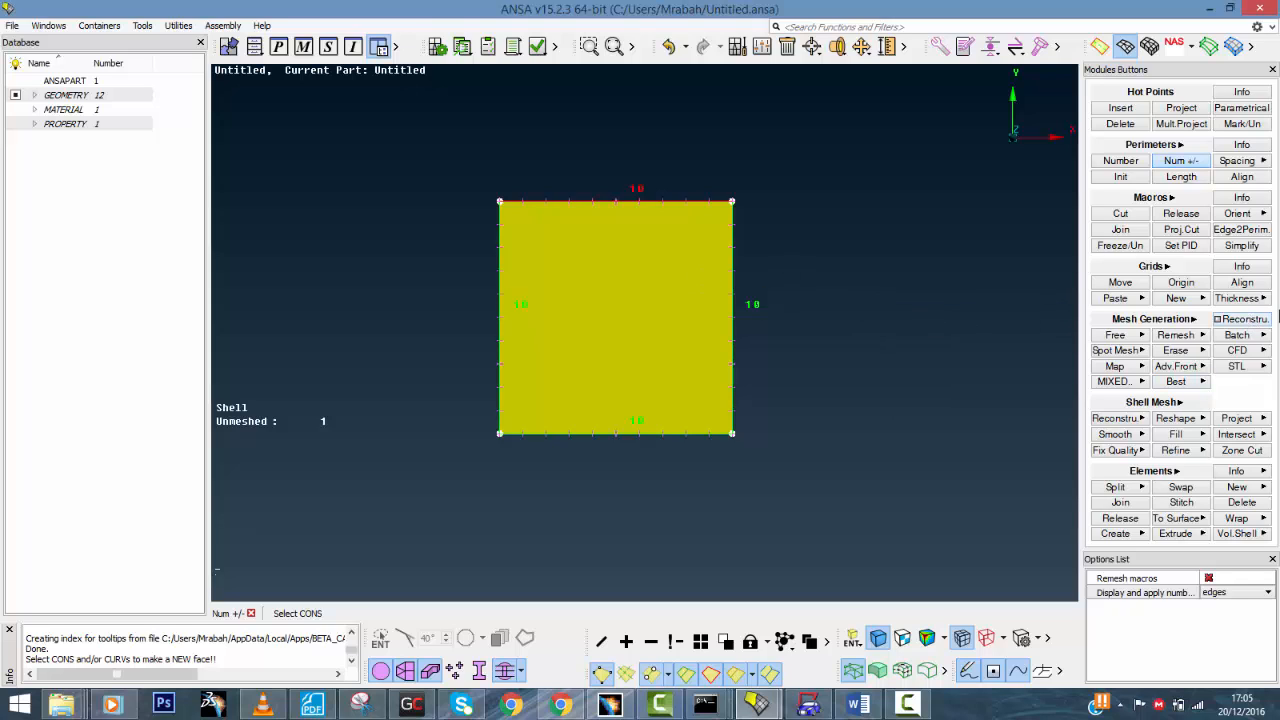
Enable the Reconstruct option for mesh generation and set the mesh element type to Ortho Tria
{"action": "left_click", "coordinate": [1245, 320]}
{"action": "middle_click_drag", "start_coordinate": [619, 333], "coordinate": [667, 375], "text": "ctrl"}
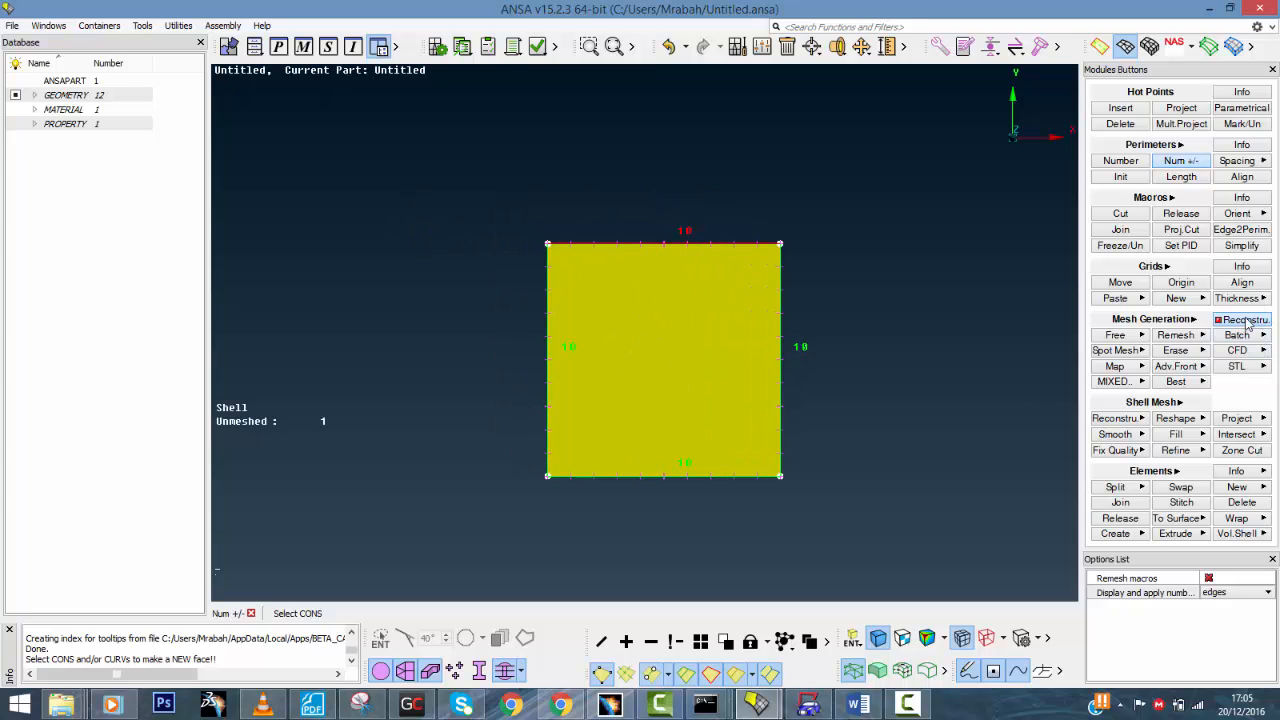
{"action": "middle_click_drag", "start_coordinate": [686, 463], "coordinate": [654, 406], "text": "ctrl"}
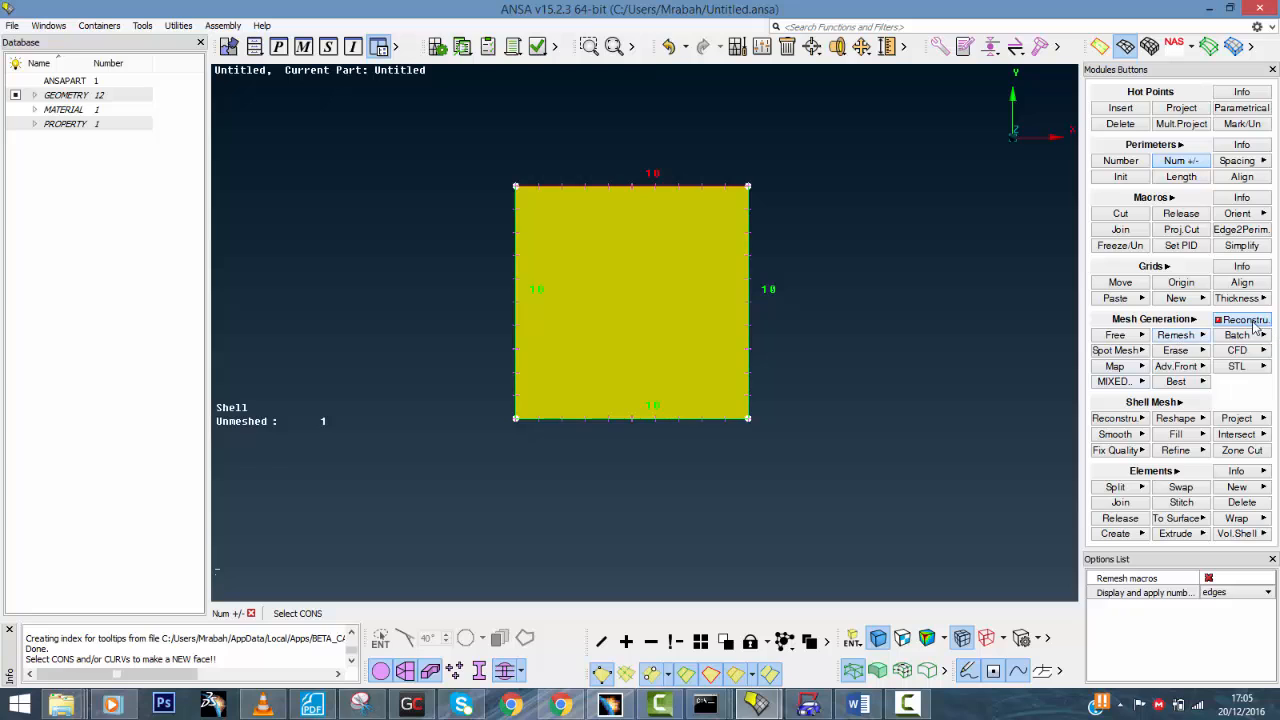
{"action": "middle_click_drag", "start_coordinate": [649, 322], "coordinate": [686, 334], "text": "ctrl"}
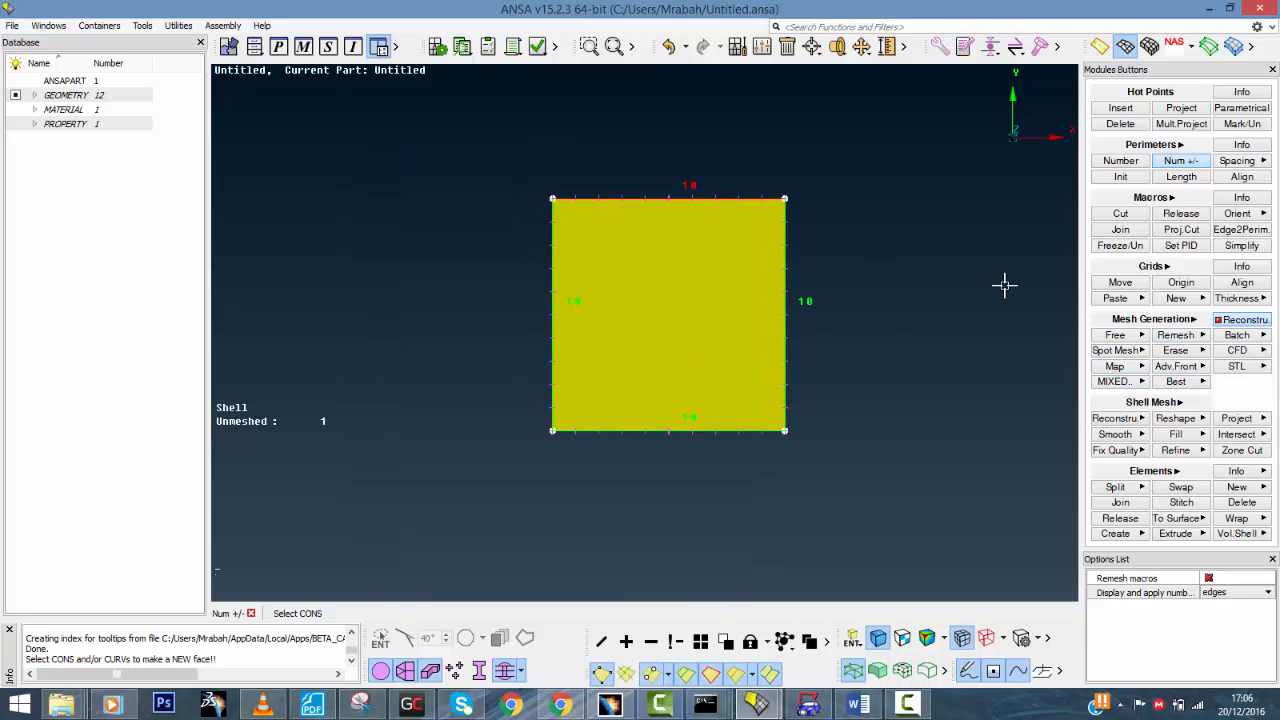
{"action": "left_click", "coordinate": [1142, 384]}
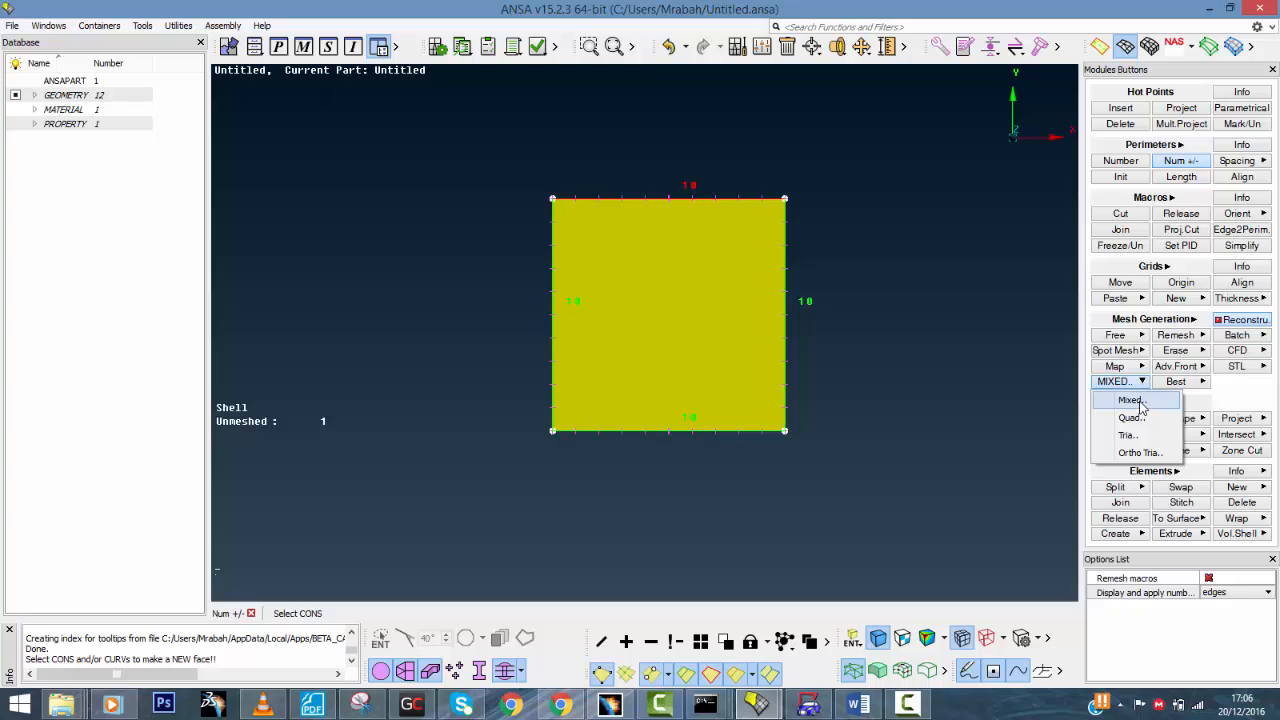
{"action": "left_click", "coordinate": [1156, 453]}
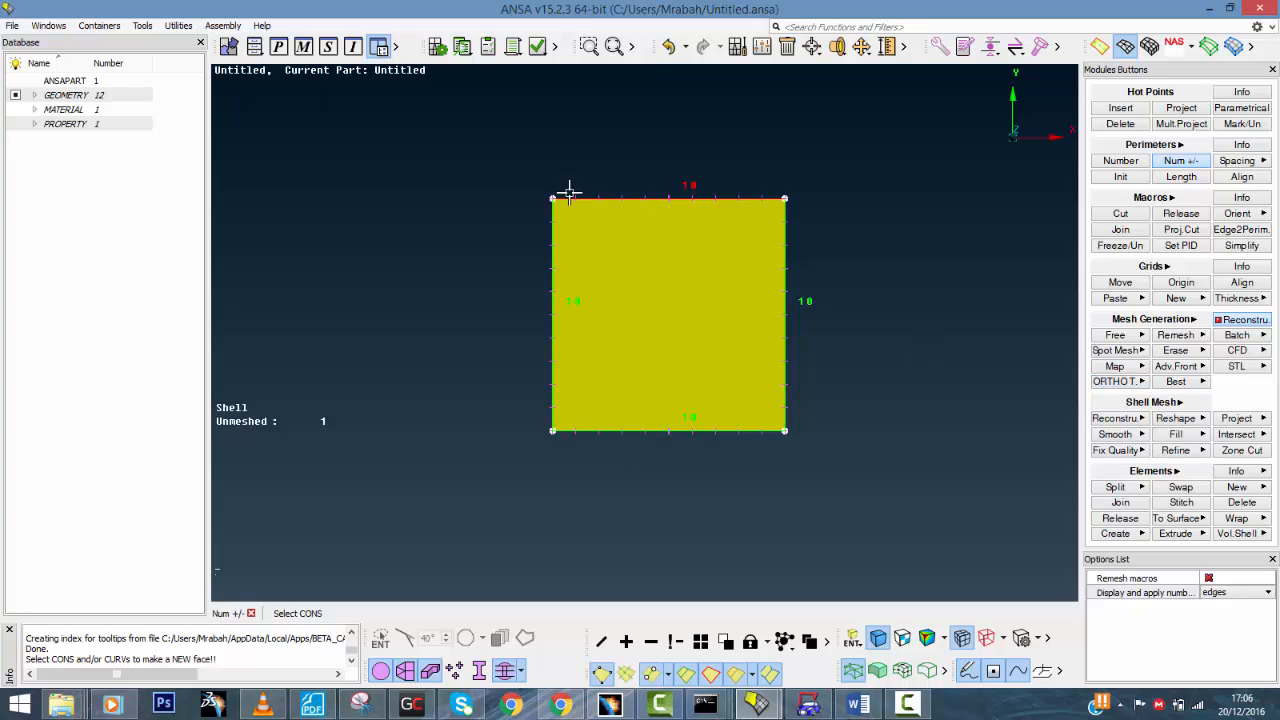
Set the mesh element type to Mixed and mesh the square face with the Best algorithm
{"action": "left_click", "coordinate": [1141, 382]}
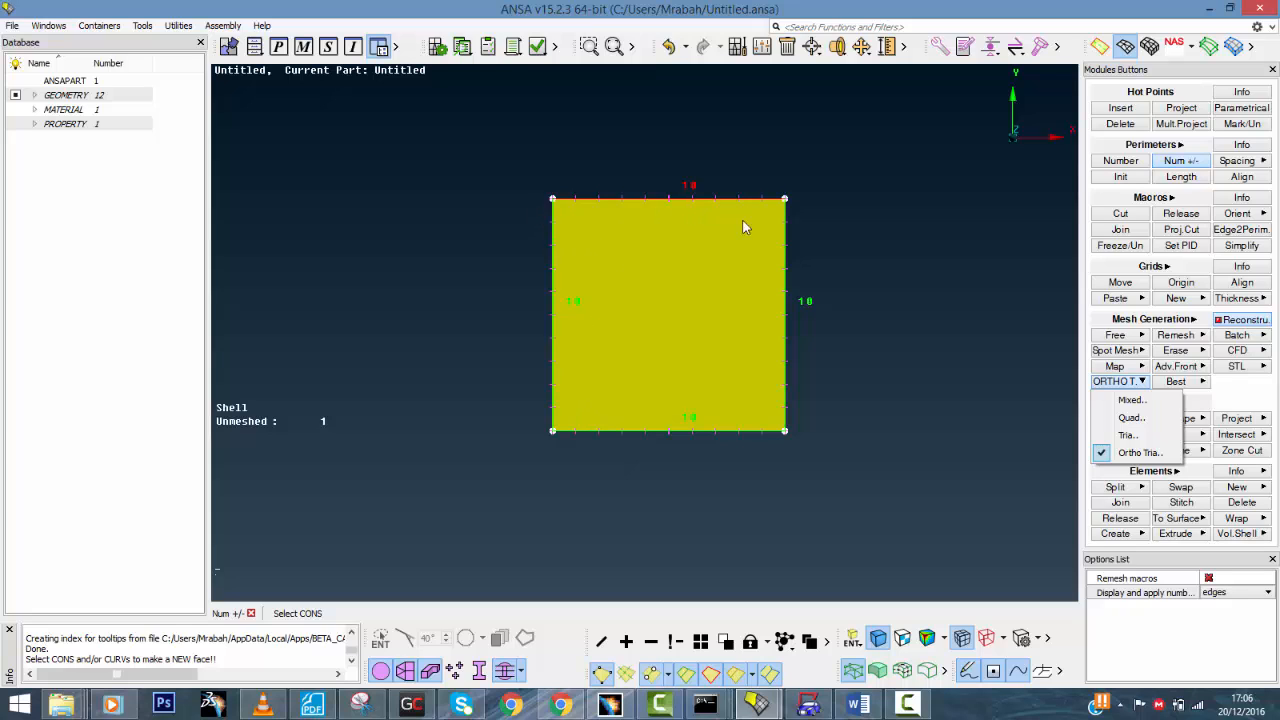
{"action": "left_click", "coordinate": [1131, 399]}
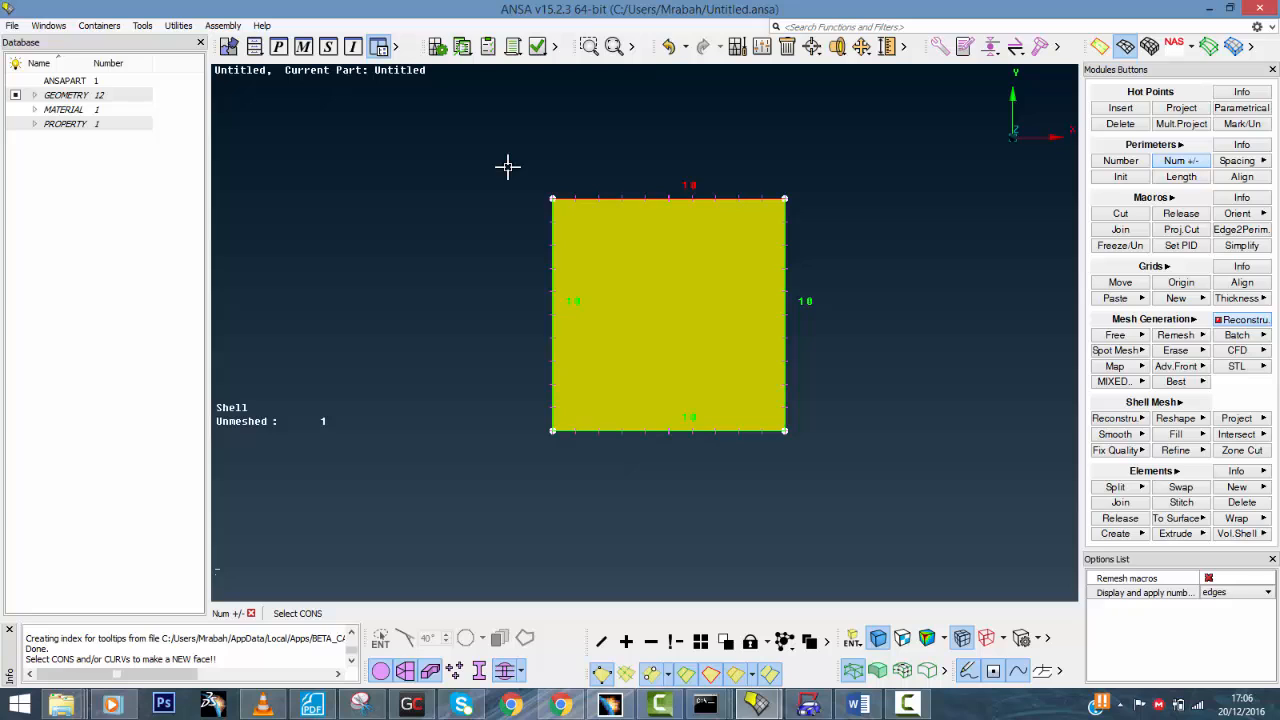
{"action": "left_click", "coordinate": [1203, 382]}
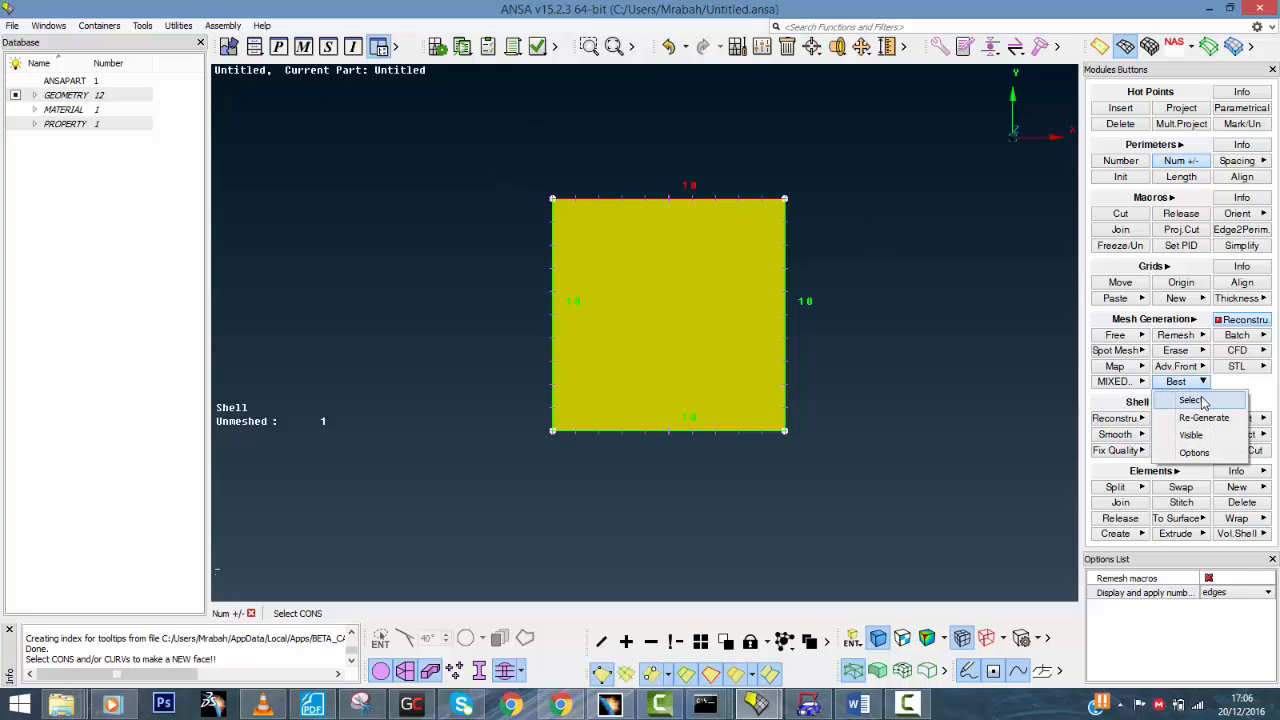
{"action": "left_click", "coordinate": [1203, 401]}
{"action": "left_click_drag", "start_coordinate": [481, 113], "coordinate": [866, 503]}
{"action": "middle_click", "coordinate": [946, 312]}
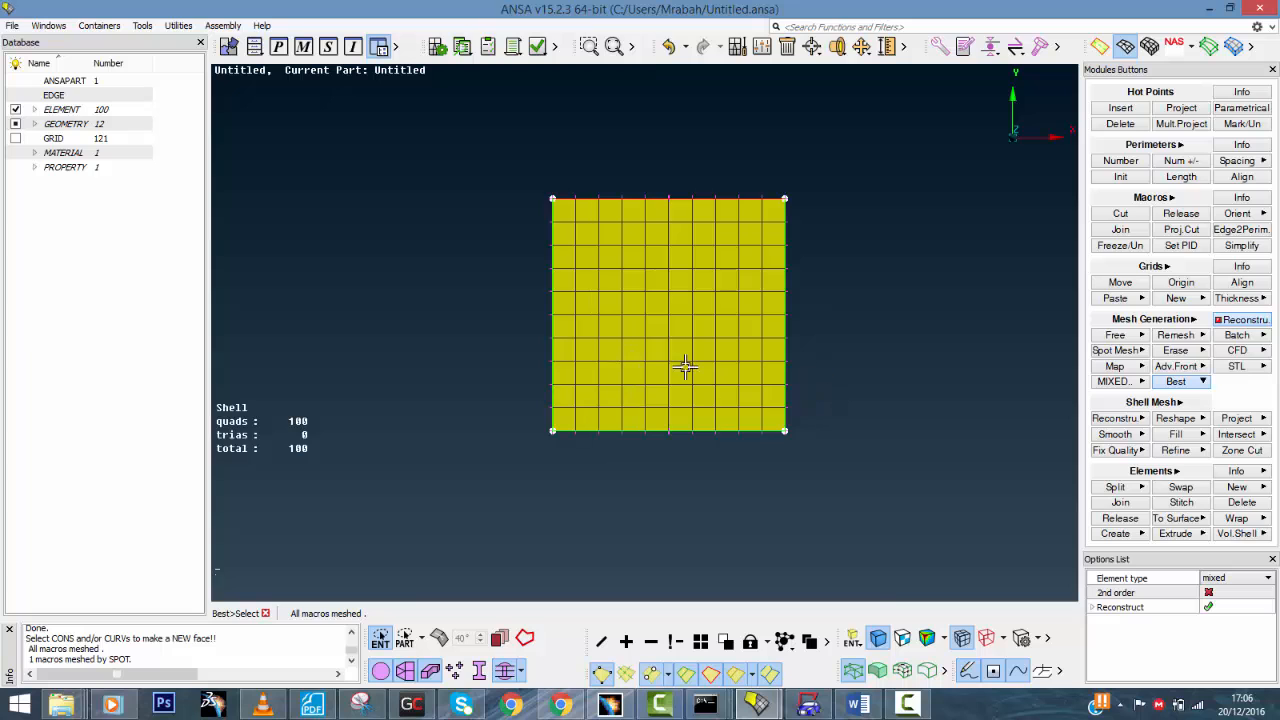
Examine the shell mesh on the square face and its perimeter nodes from several angles
{"action": "scroll", "coordinate": [686, 234], "scroll_direction": "up", "scroll_amount": 2}
{"action": "scroll", "coordinate": [683, 275], "scroll_direction": "down", "scroll_amount": 2}
{"action": "middle_click_drag", "start_coordinate": [678, 386], "coordinate": [673, 343], "text": "ctrl"}
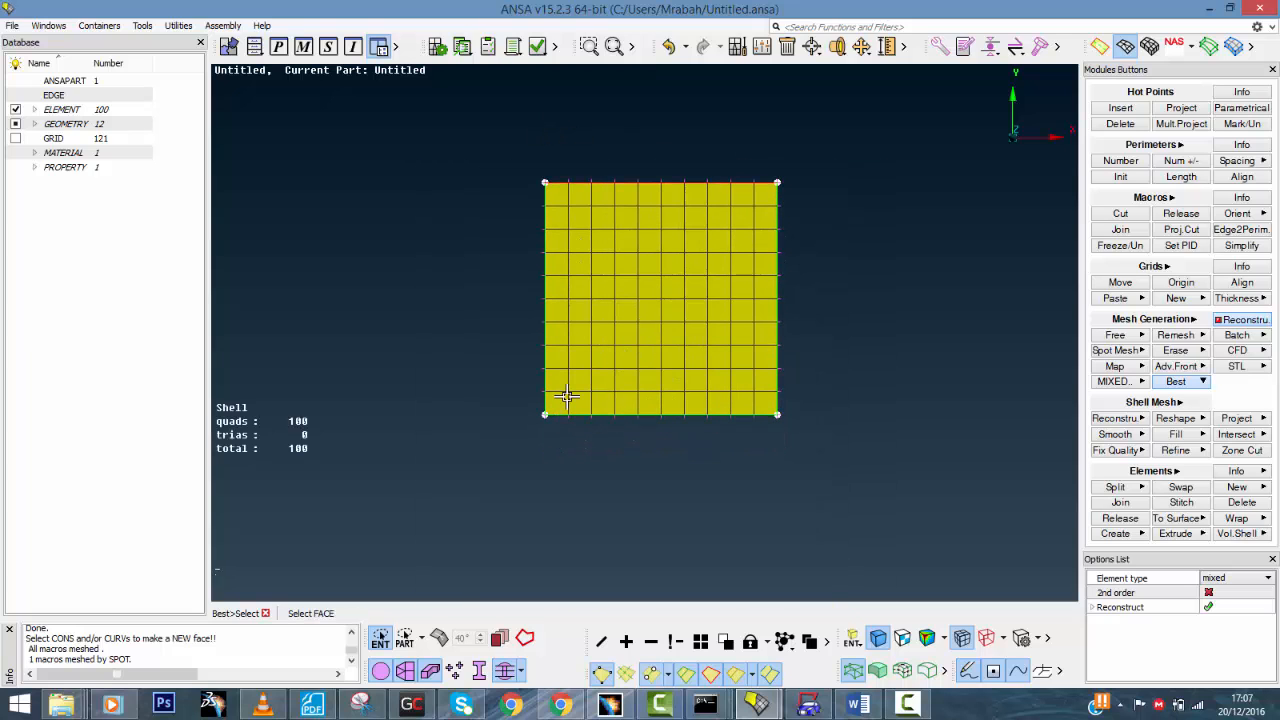
{"action": "scroll", "coordinate": [578, 291], "scroll_direction": "up", "scroll_amount": 2}
{"action": "scroll", "coordinate": [630, 350], "scroll_direction": "down", "scroll_amount": 2}
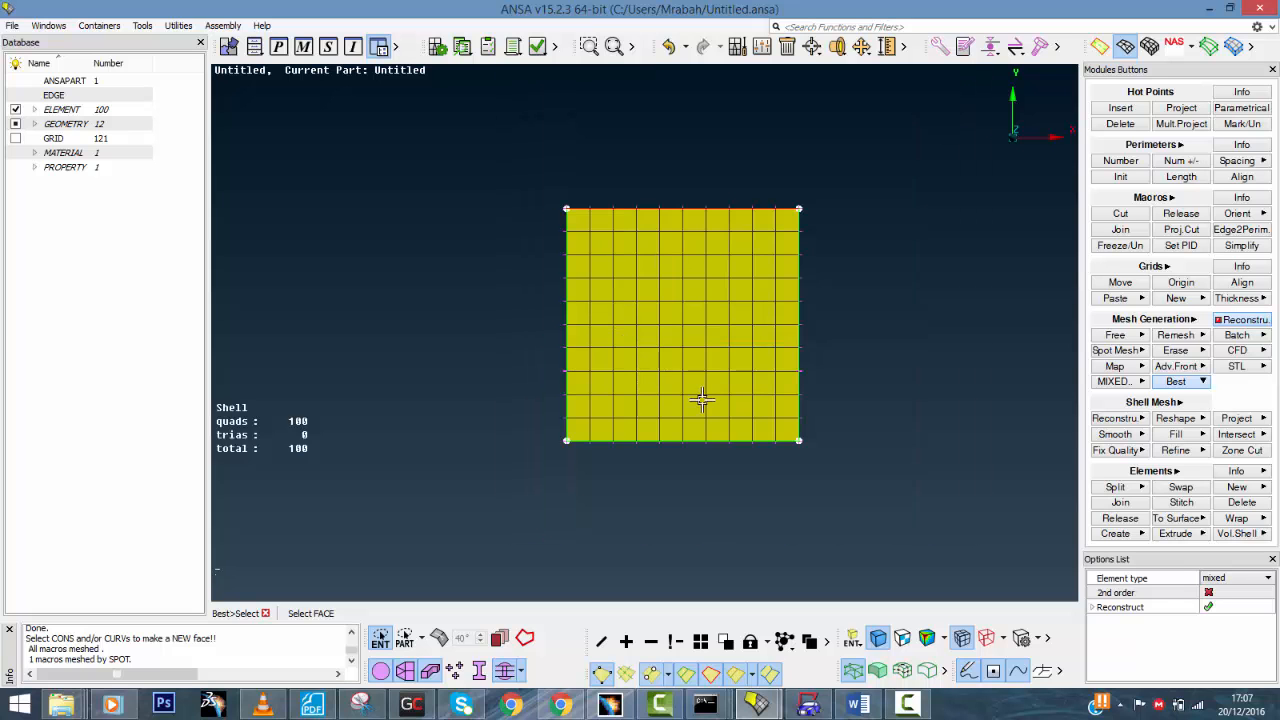
{"action": "left_click_drag", "start_coordinate": [702, 400], "coordinate": [677, 380], "text": "ctrl"}
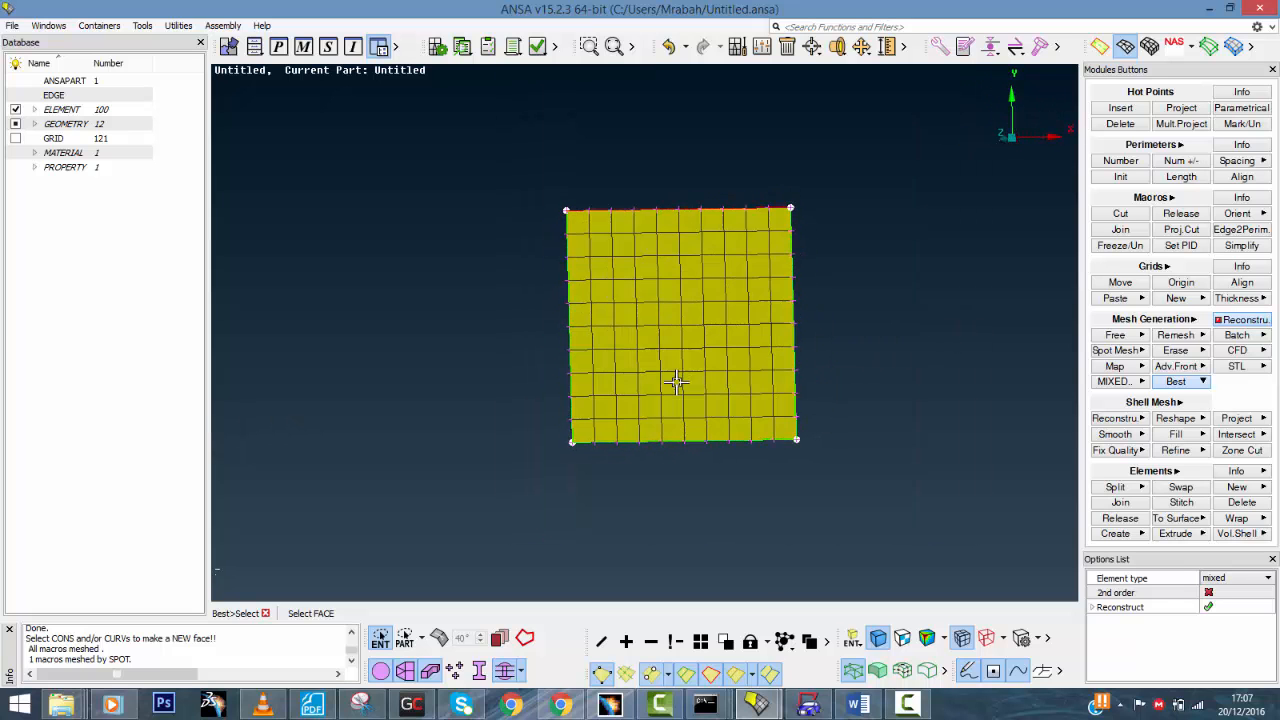
{"action": "scroll", "coordinate": [552, 498], "scroll_direction": "up", "scroll_amount": 2}
{"action": "scroll", "coordinate": [614, 403], "scroll_direction": "down", "scroll_amount": 4}
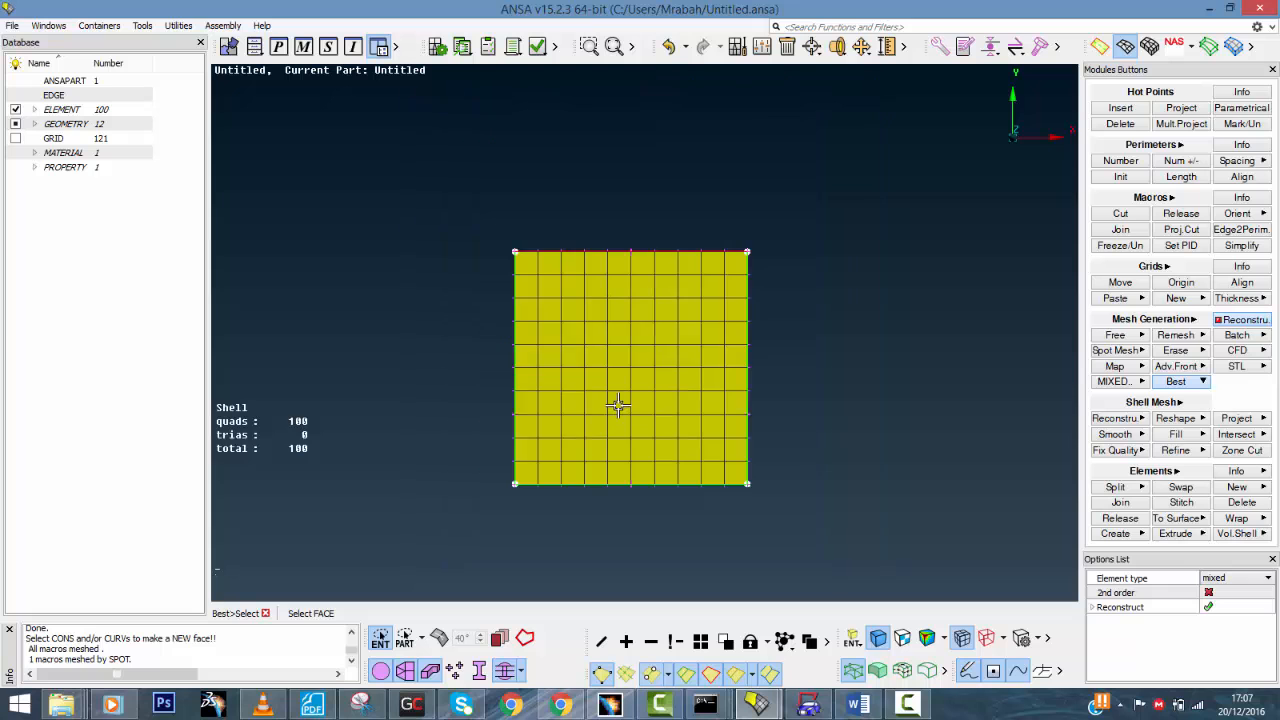
{"action": "left_click_drag", "start_coordinate": [641, 397], "coordinate": [594, 426], "text": "ctrl"}
{"action": "middle_click_drag", "start_coordinate": [637, 371], "coordinate": [669, 337], "text": "ctrl"}
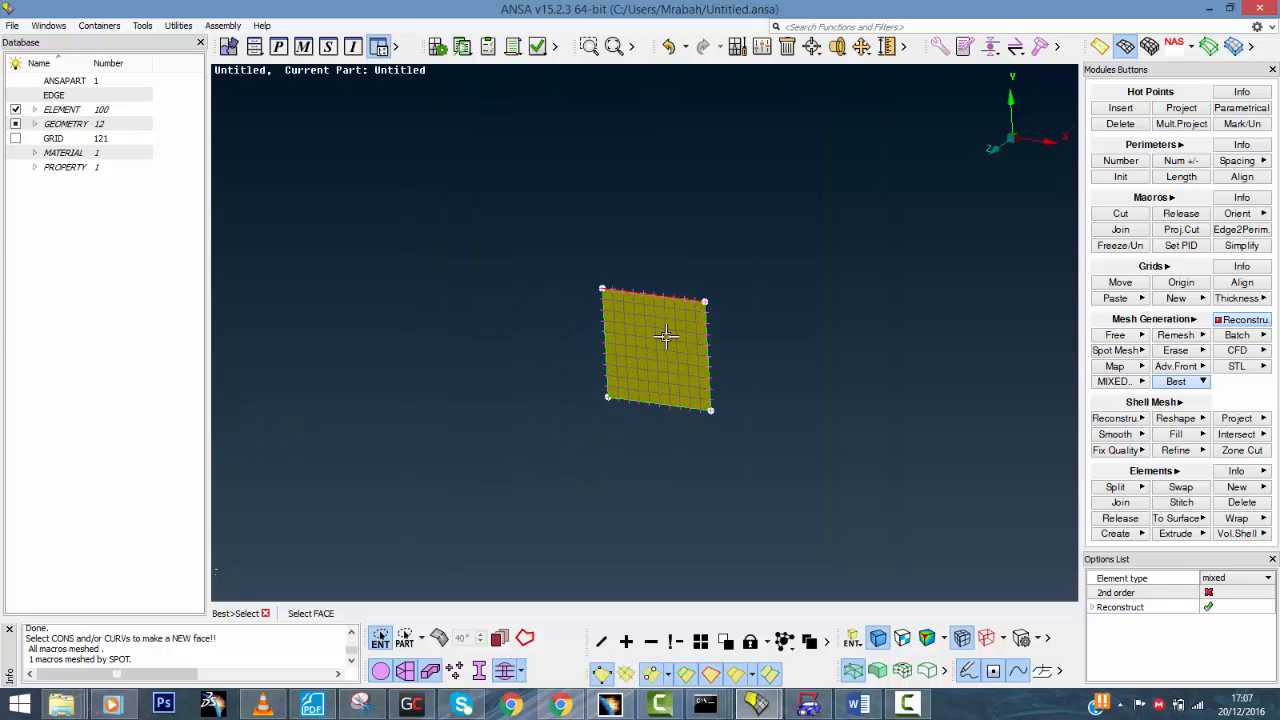
{"action": "scroll", "coordinate": [657, 327], "scroll_direction": "up", "scroll_amount": 3}
{"action": "left_click_drag", "start_coordinate": [649, 349], "coordinate": [621, 340], "text": "ctrl"}
{"action": "scroll", "coordinate": [647, 366], "scroll_direction": "down", "scroll_amount": 5}
{"action": "scroll", "coordinate": [651, 375], "scroll_direction": "up", "scroll_amount": 5}
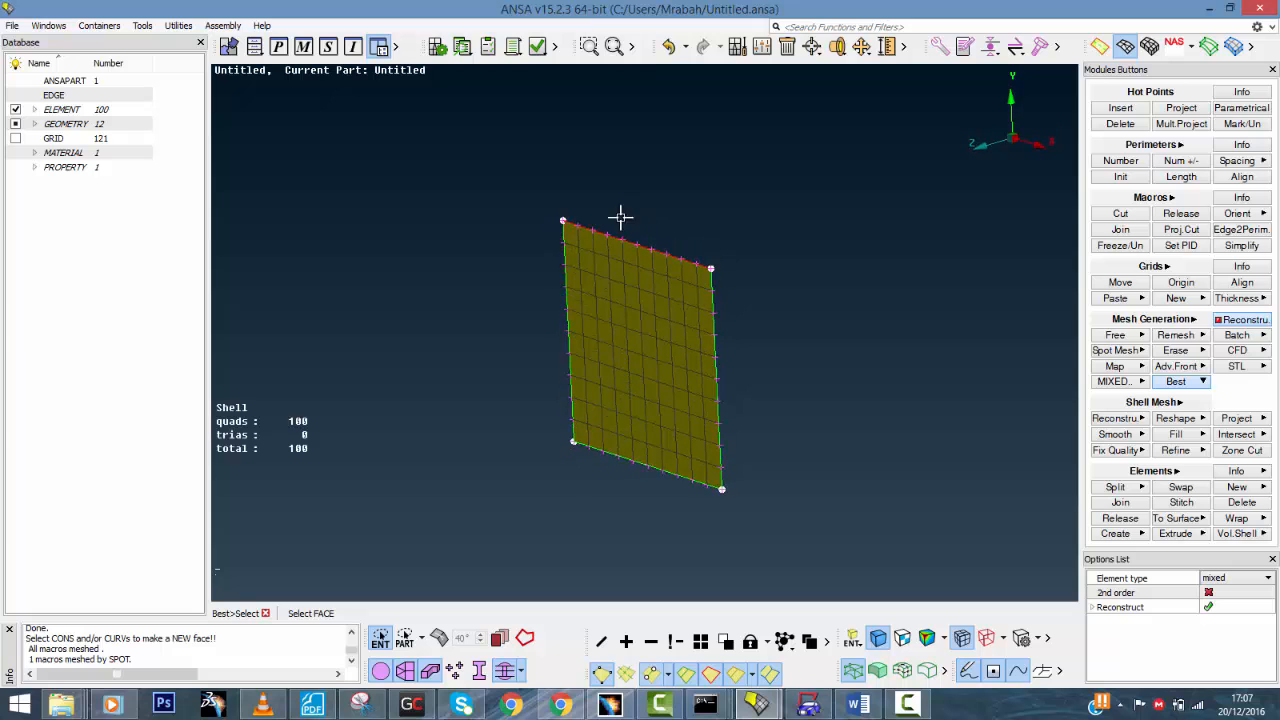
{"action": "left_click_drag", "start_coordinate": [623, 420], "coordinate": [737, 297], "text": "ctrl"}
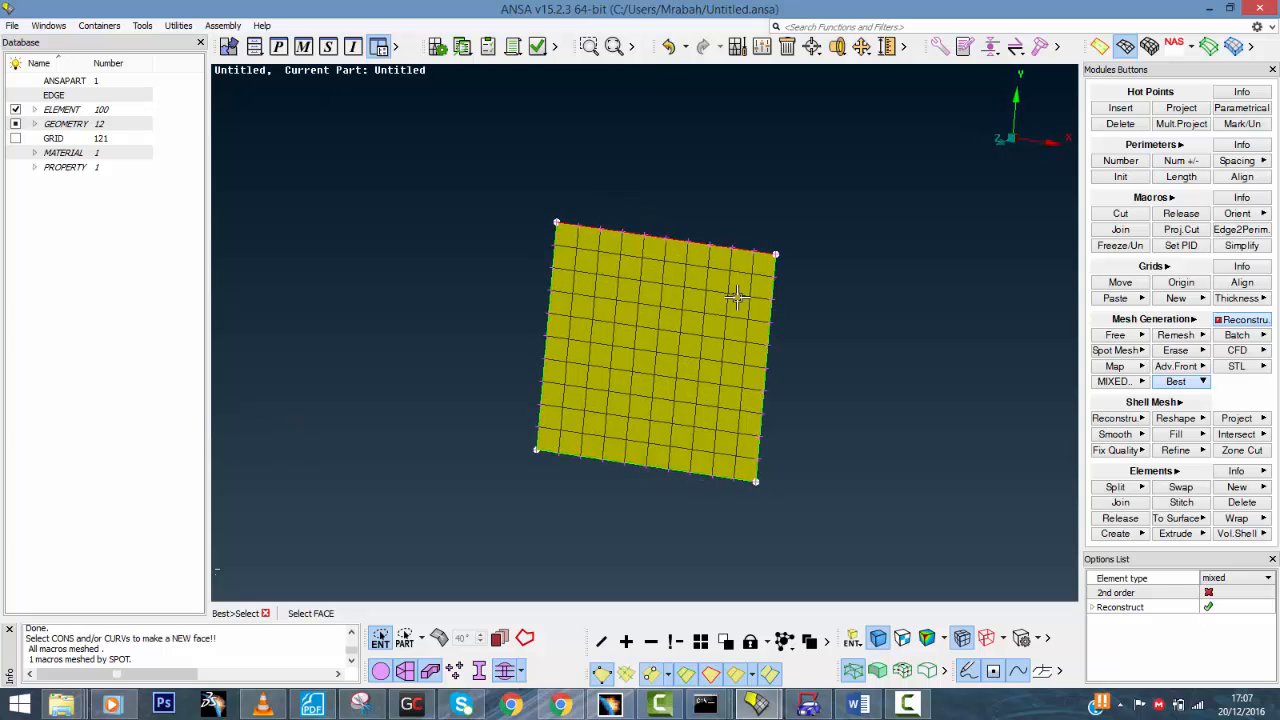
{"action": "left_click_drag", "start_coordinate": [529, 326], "coordinate": [671, 280], "text": "ctrl"}
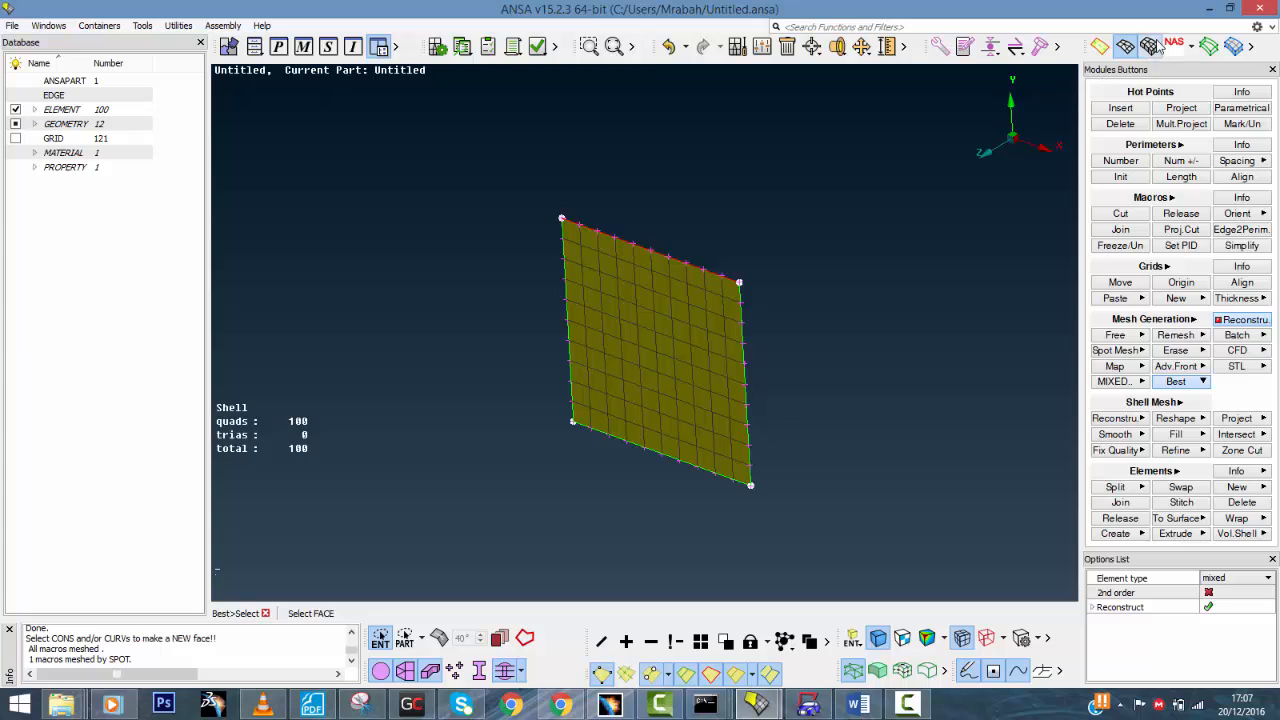
Switch to the volume mesh module and add the hidden Offset function to the visible Structured Mesh group, starting it
{"action": "left_click", "coordinate": [1150, 46]}
{"action": "left_click_drag", "start_coordinate": [788, 375], "coordinate": [746, 306], "text": "ctrl"}
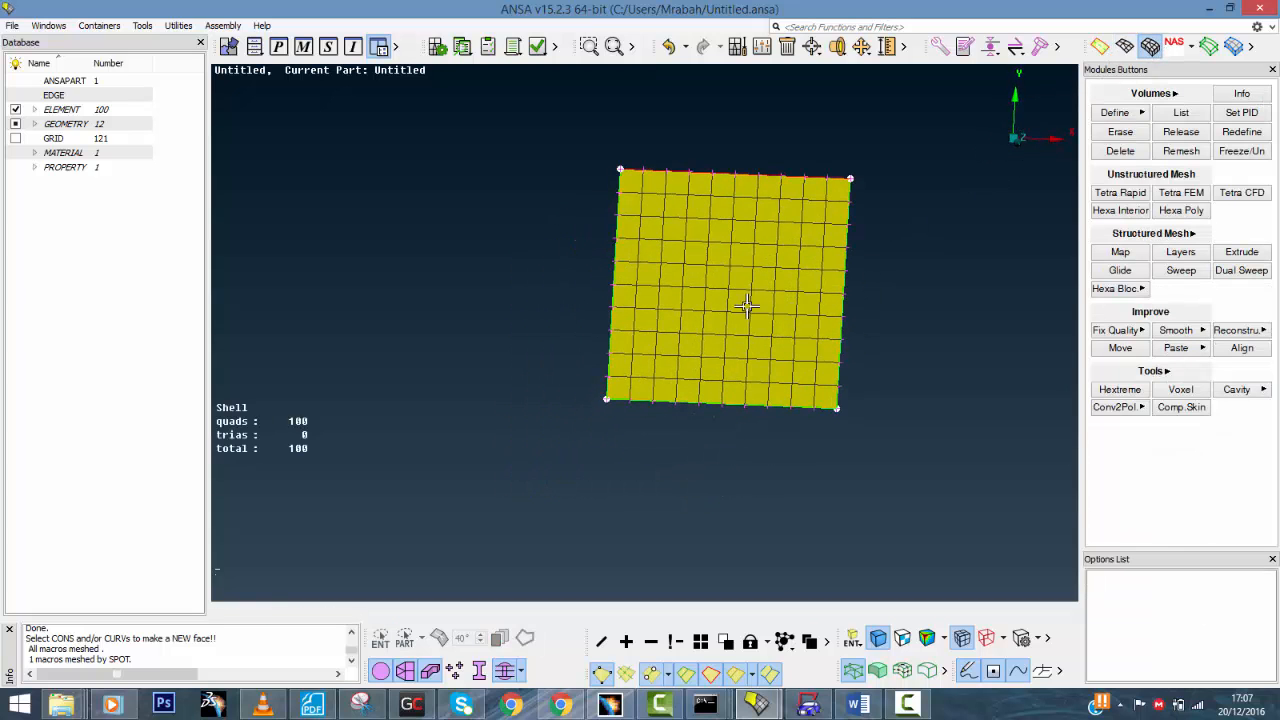
{"action": "left_click", "coordinate": [1192, 234]}
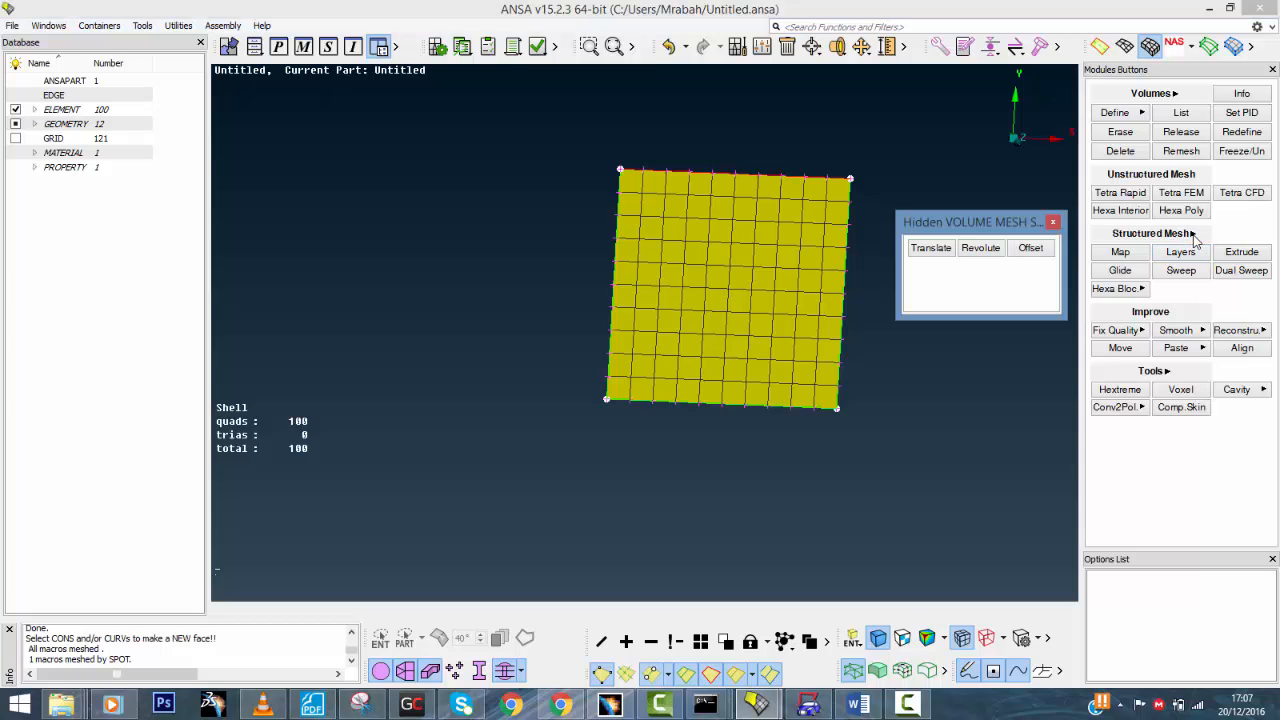
{"action": "left_click", "coordinate": [1031, 248]}
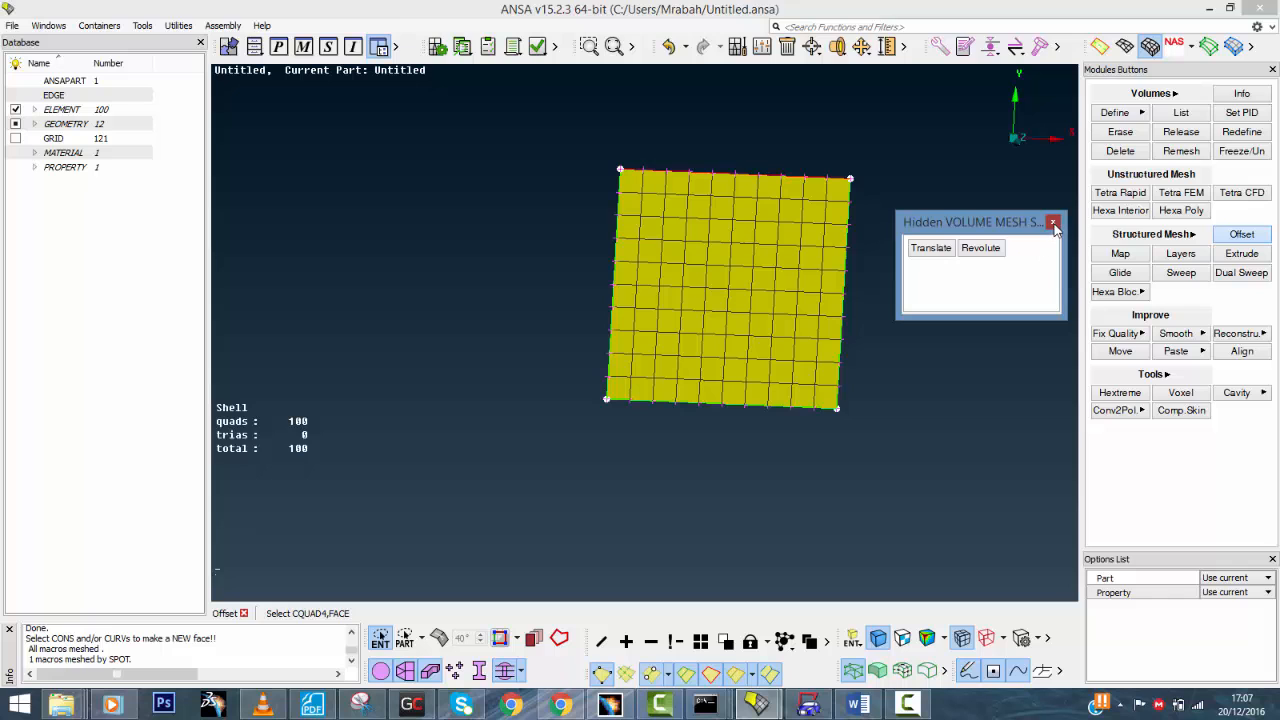
{"action": "left_click", "coordinate": [1053, 221]}
Select all shell elements of the square face by 40° feature angle as the base for the volume Offset
{"action": "left_click_drag", "start_coordinate": [879, 255], "coordinate": [885, 369], "text": "ctrl"}
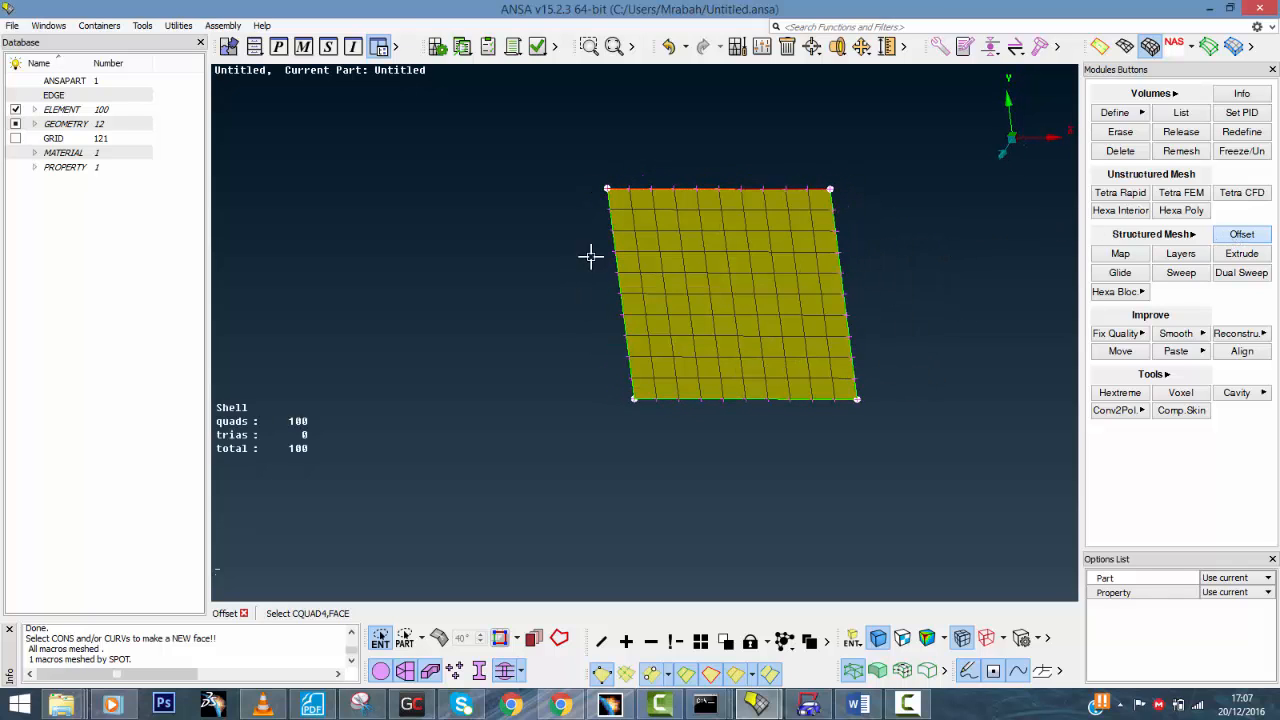
{"action": "left_click_drag", "start_coordinate": [591, 257], "coordinate": [686, 283], "text": "ctrl"}
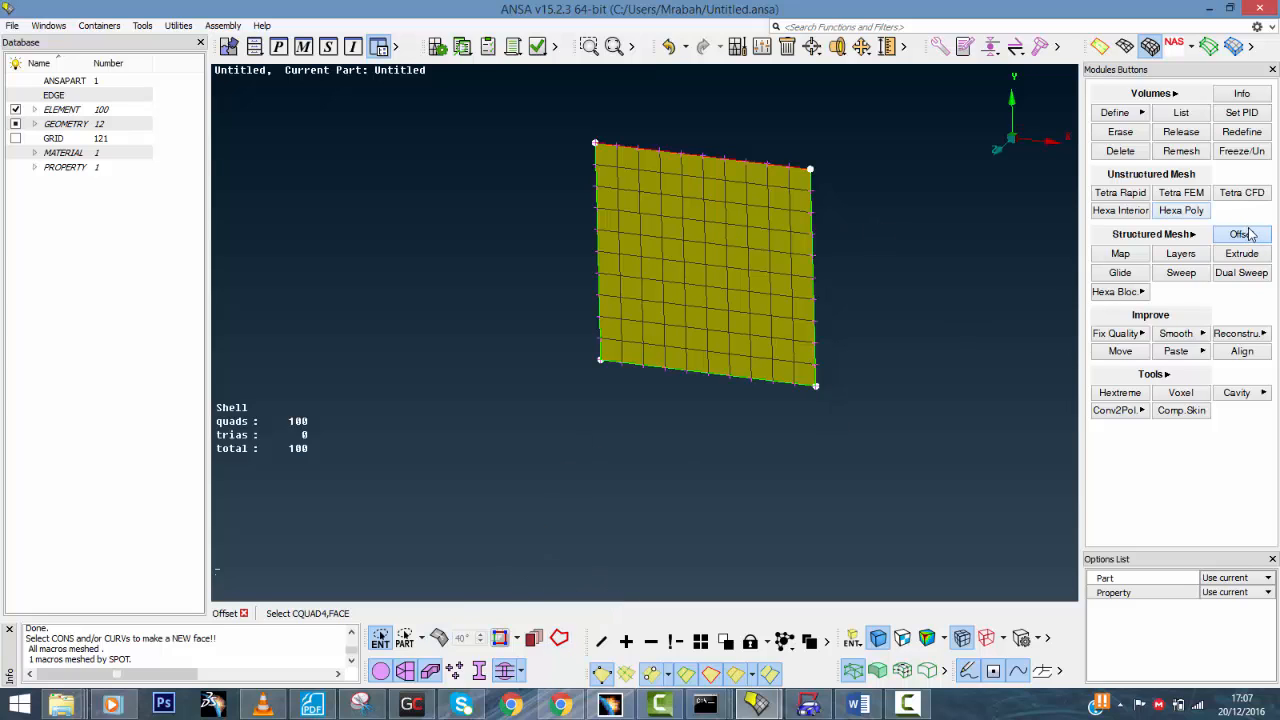
{"action": "left_click", "coordinate": [440, 638]}
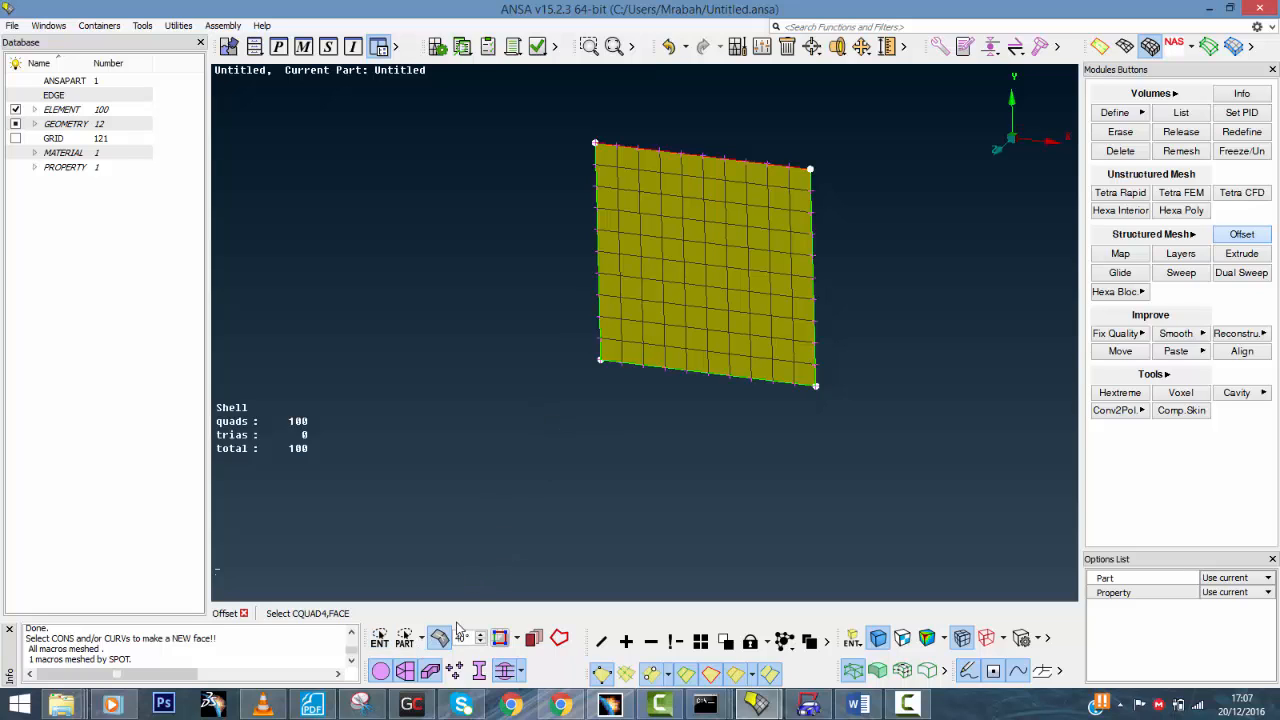
{"action": "left_click", "coordinate": [711, 272]}
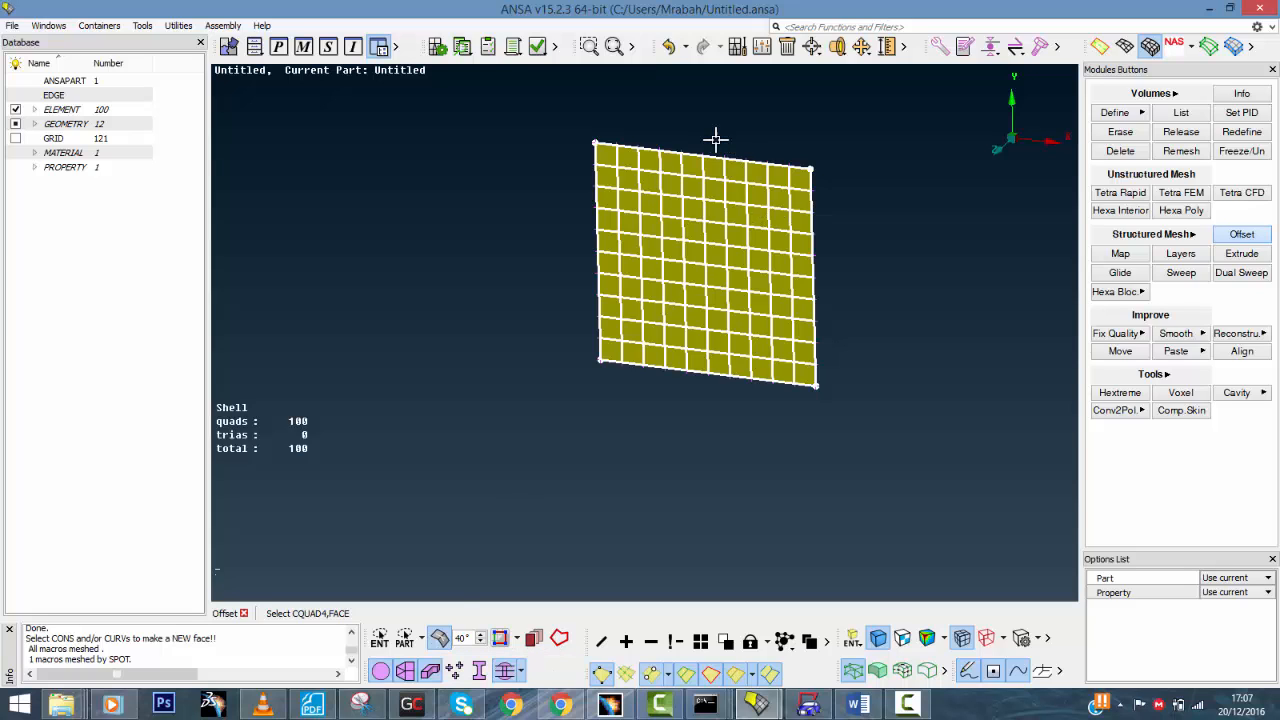
{"action": "middle_click", "coordinate": [679, 421]}
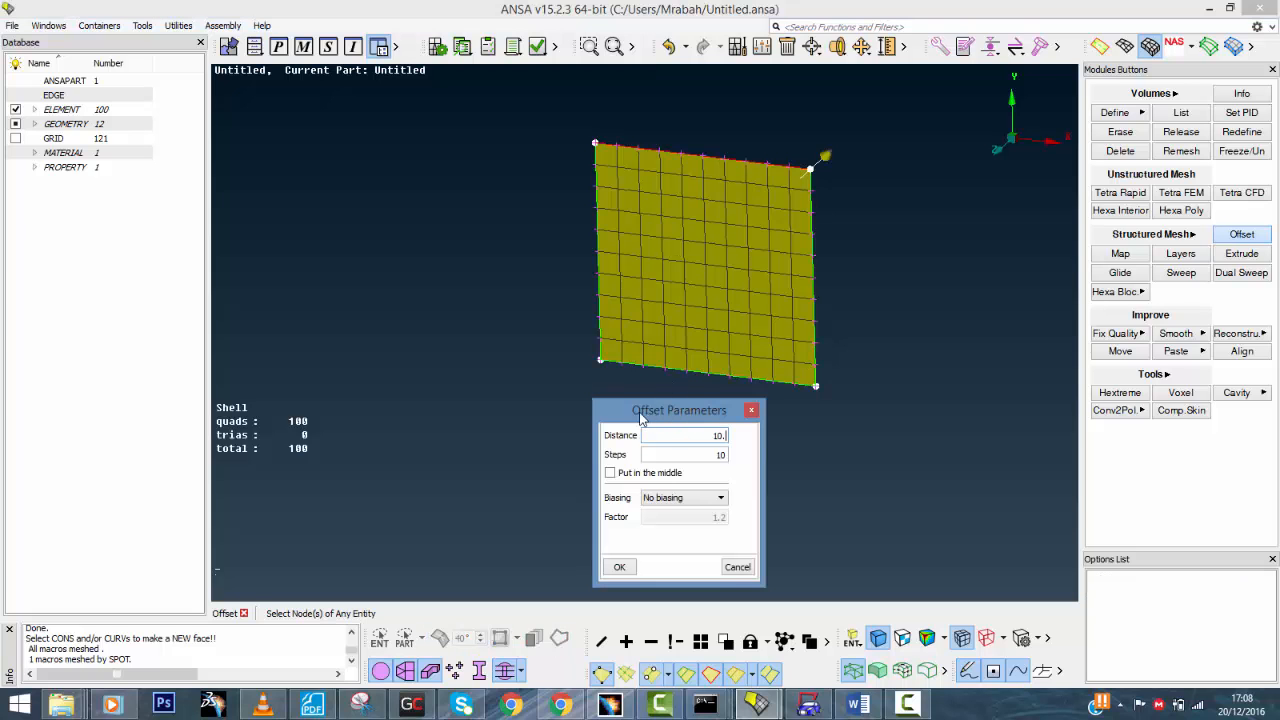
Offset the shell elements by a distance of 100 in 100 steps without biasing and accept the generated volume elements
{"action": "left_click_drag", "start_coordinate": [843, 380], "coordinate": [786, 373], "text": "ctrl"}
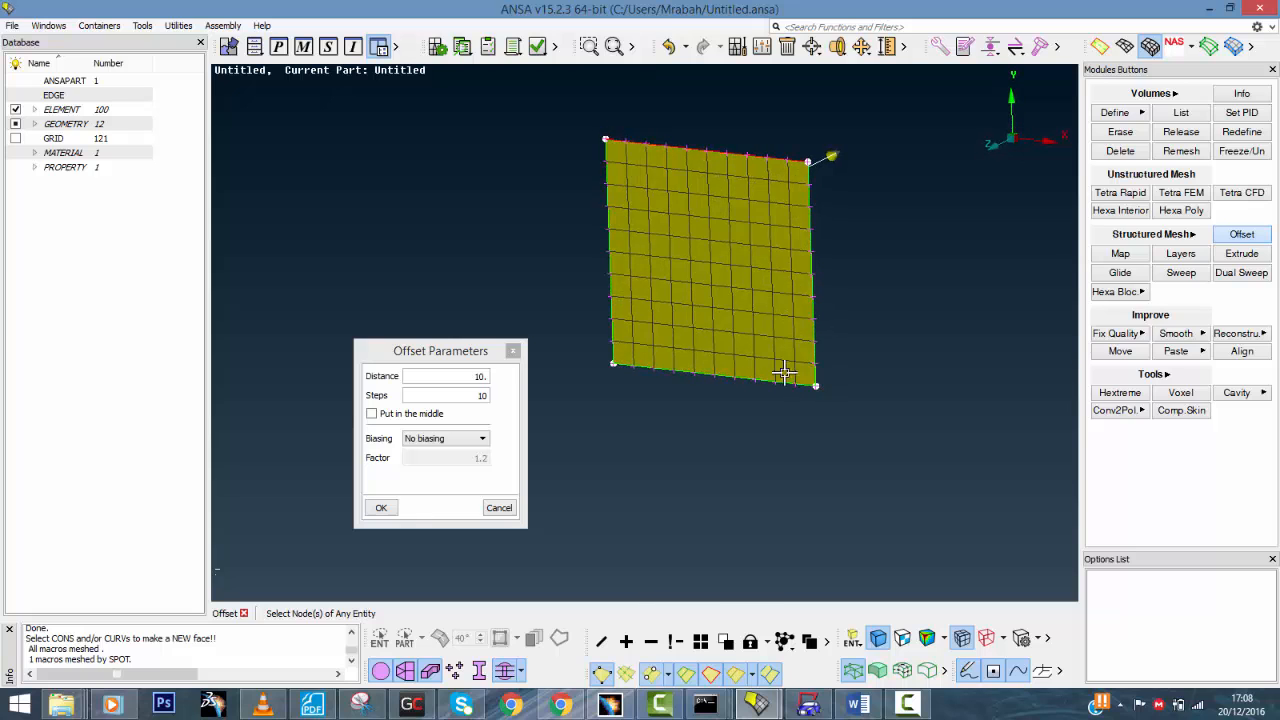
{"action": "middle_click_drag", "start_coordinate": [900, 186], "coordinate": [755, 300], "text": "ctrl"}
{"action": "scroll", "coordinate": [835, 340], "scroll_direction": "down", "scroll_amount": 4}
{"action": "left_click_drag", "start_coordinate": [755, 300], "coordinate": [738, 253], "text": "ctrl"}
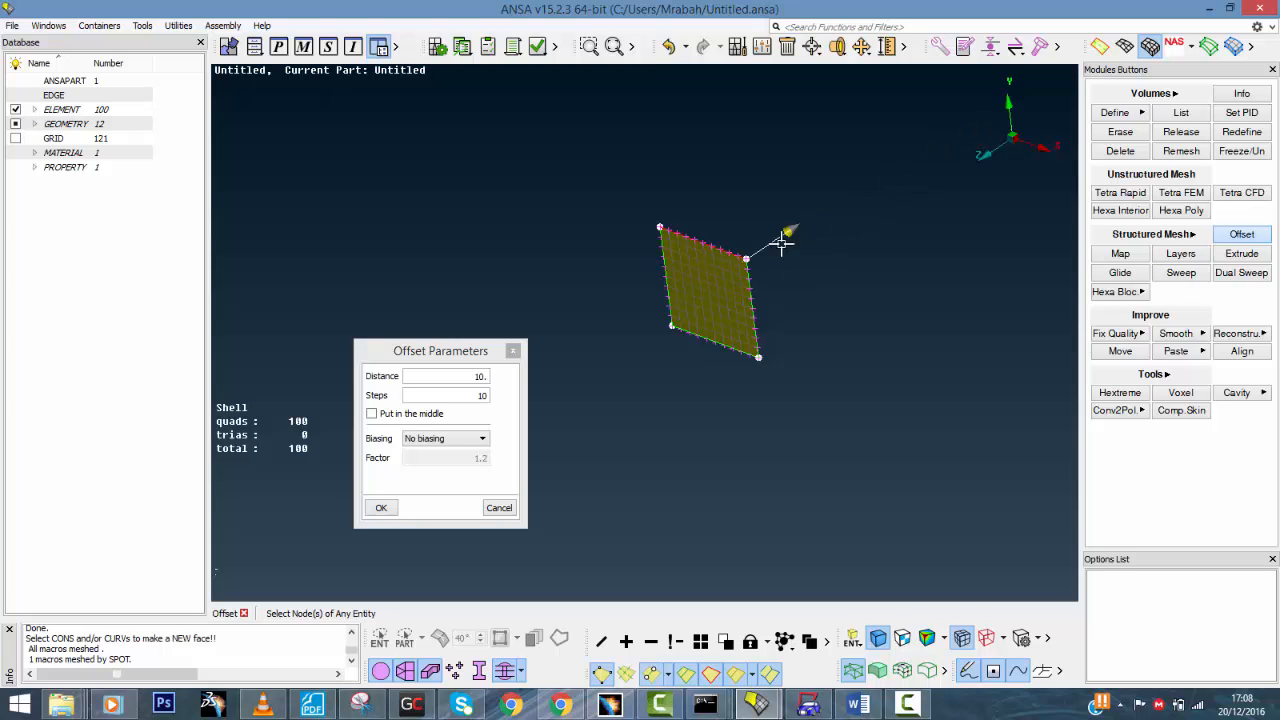
{"action": "scroll", "coordinate": [775, 240], "scroll_direction": "up", "scroll_amount": 3}
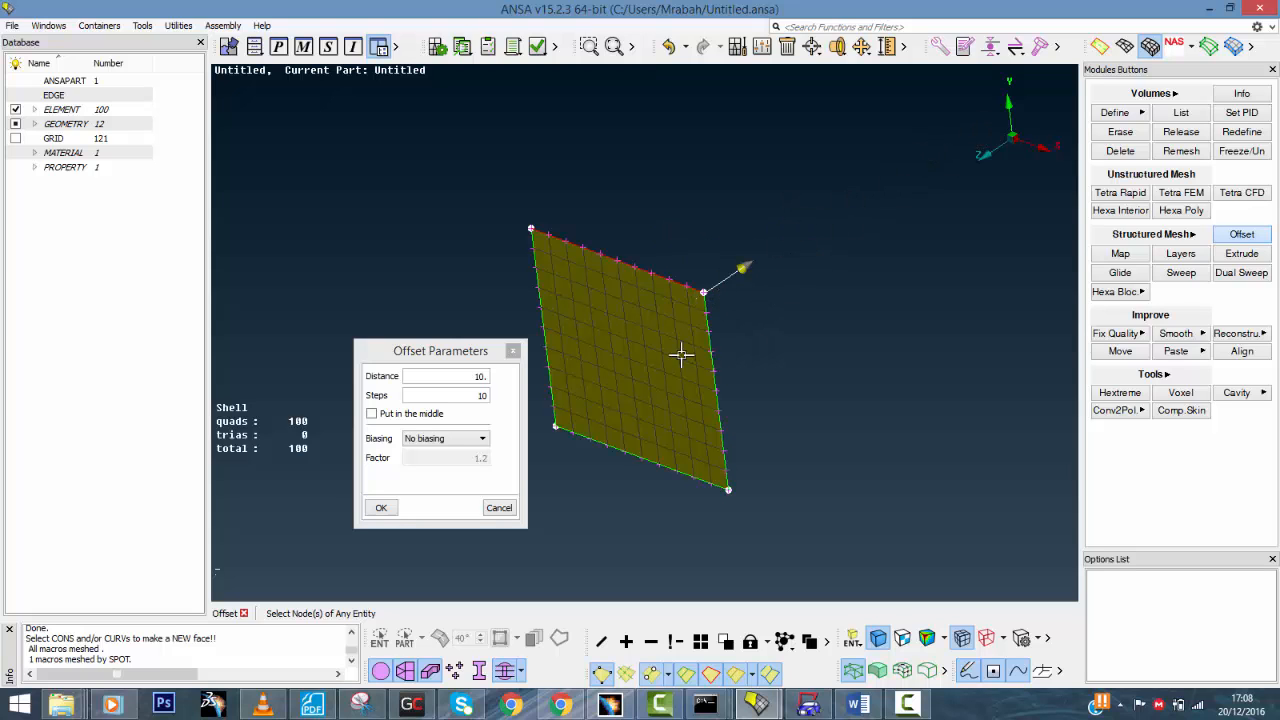
{"action": "middle_click_drag", "start_coordinate": [680, 351], "coordinate": [755, 268], "text": "ctrl"}
{"action": "left_click_drag", "start_coordinate": [755, 268], "coordinate": [757, 244], "text": "ctrl"}
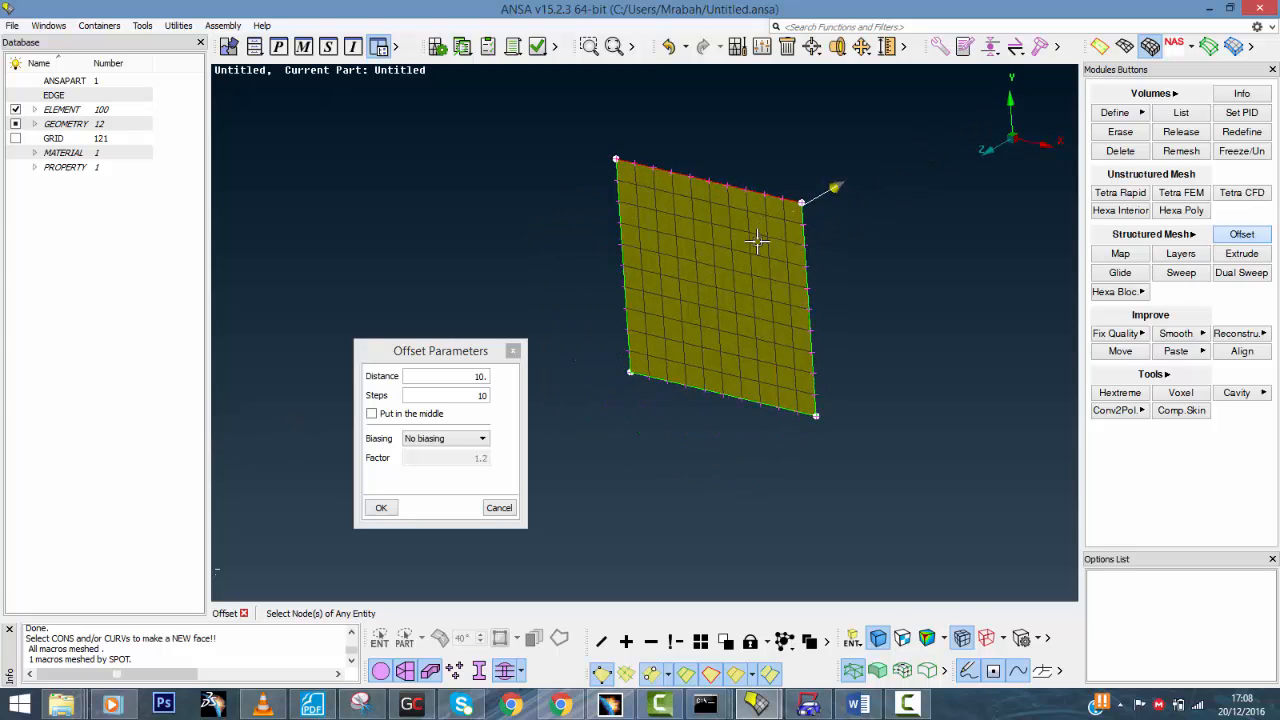
{"action": "double_click", "coordinate": [467, 383]}
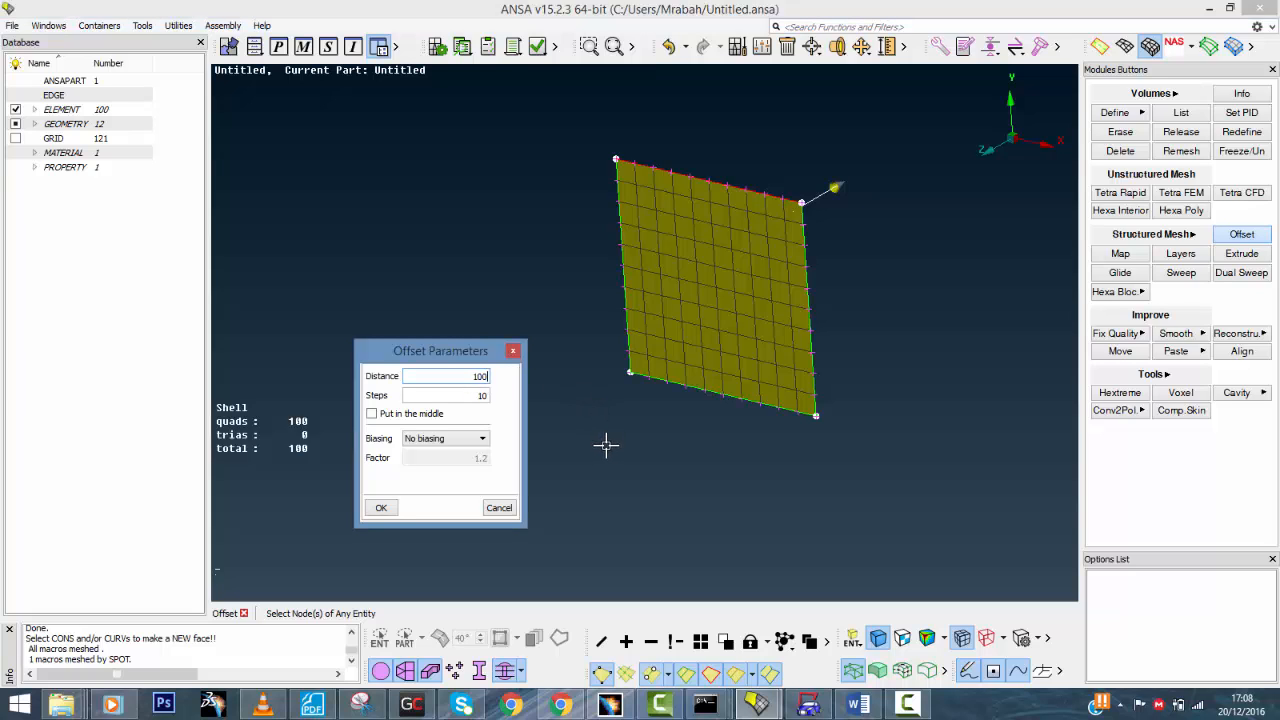
{"action": "double_click", "coordinate": [479, 396]}
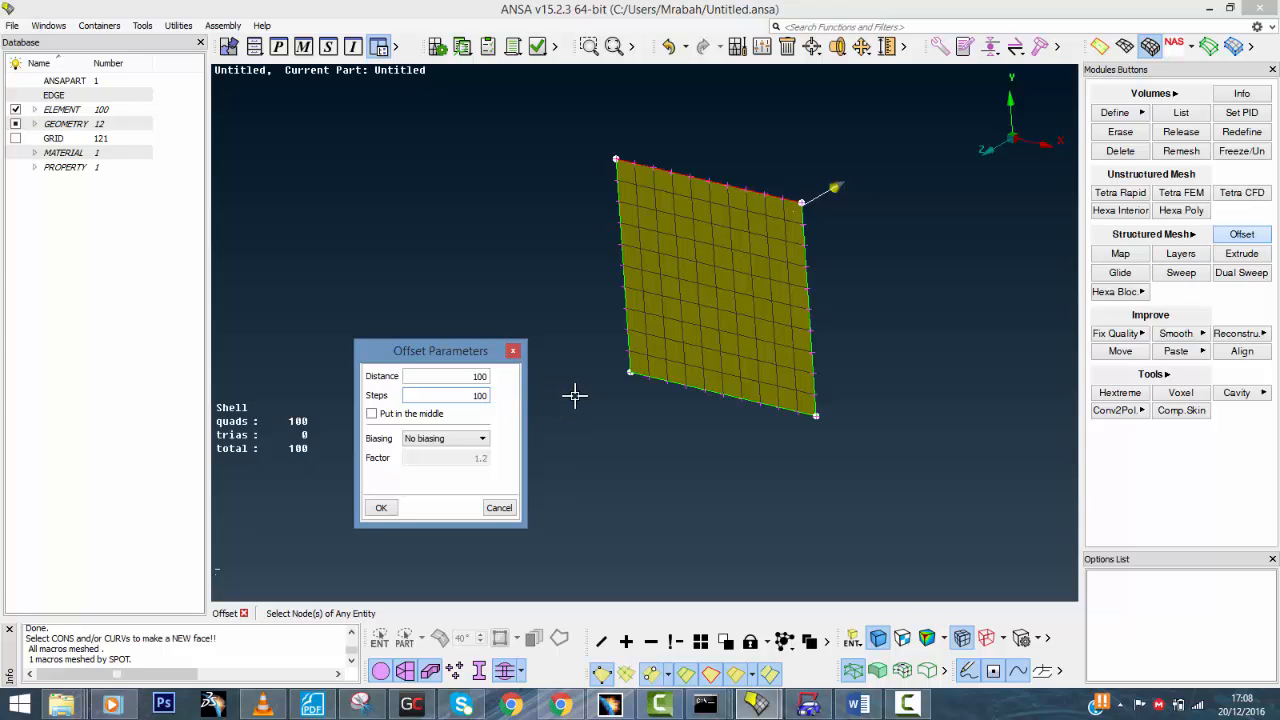
{"action": "middle_click", "coordinate": [659, 437]}
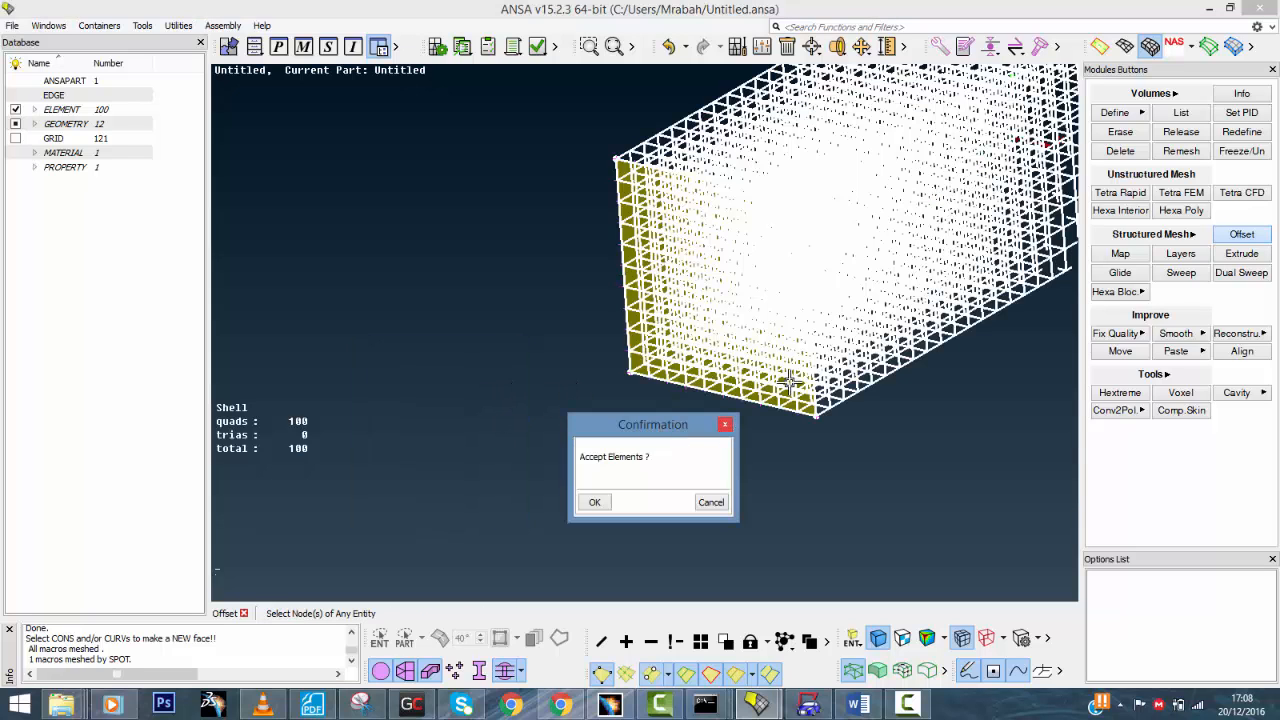
{"action": "scroll", "coordinate": [840, 371], "scroll_direction": "down", "scroll_amount": 3}
{"action": "middle_click_drag", "start_coordinate": [887, 374], "coordinate": [783, 420], "text": "ctrl"}
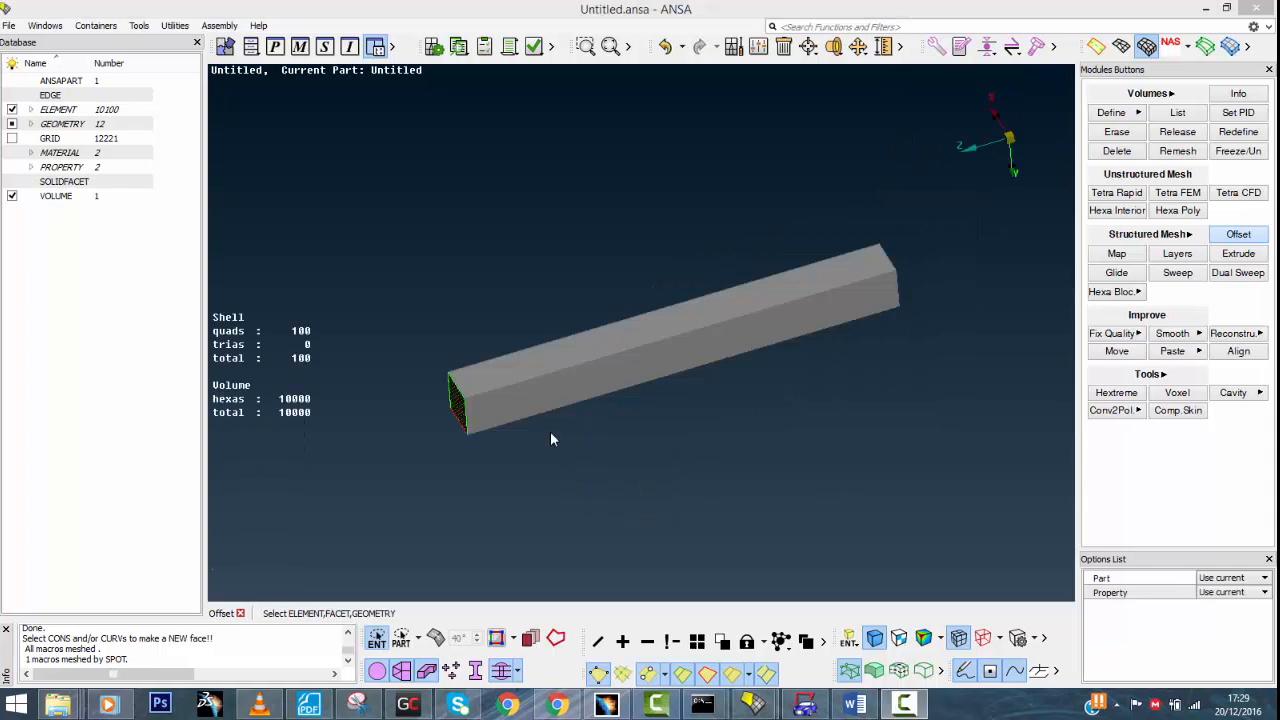
Examine the hexa mesh along the bar's side faces, at its corner edges and at both ends
{"action": "left_click", "coordinate": [564, 385]}
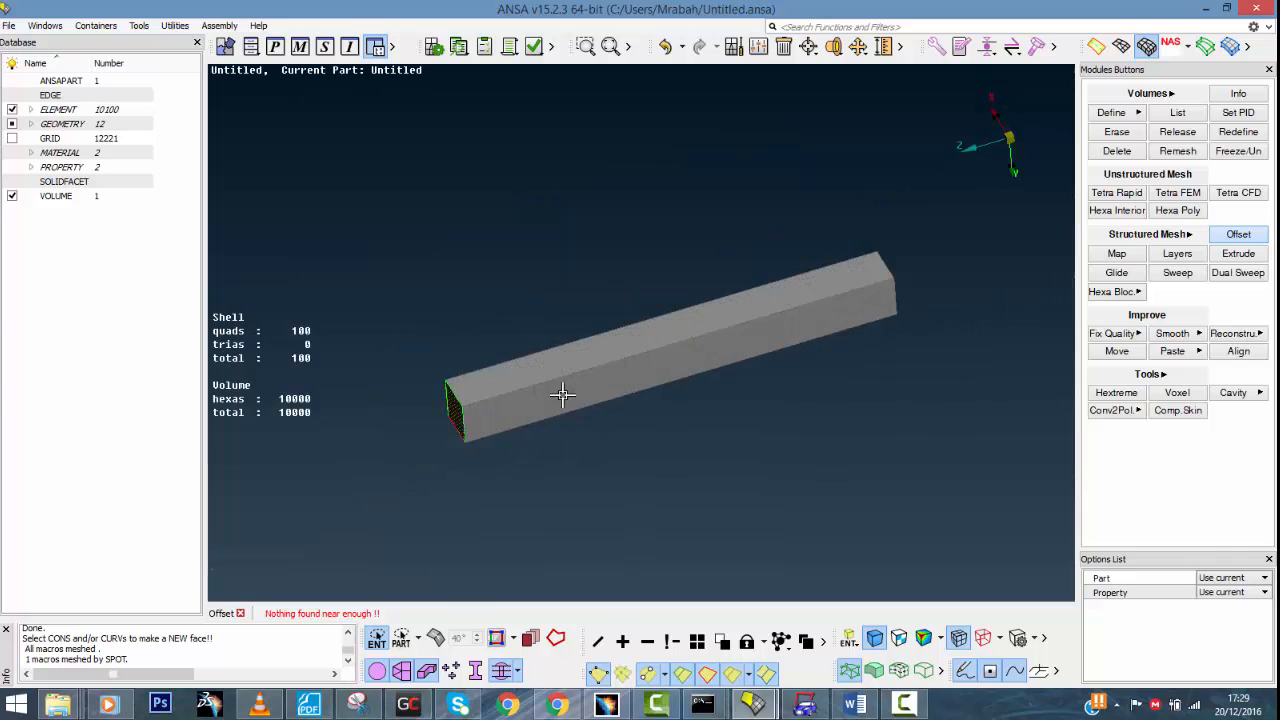
{"action": "left_click_drag", "start_coordinate": [561, 404], "coordinate": [580, 340], "text": "ctrl"}
{"action": "scroll", "coordinate": [456, 415], "scroll_direction": "up", "scroll_amount": 3}
{"action": "scroll", "coordinate": [490, 398], "scroll_direction": "up", "scroll_amount": 4}
{"action": "scroll", "coordinate": [589, 340], "scroll_direction": "up", "scroll_amount": 4}
{"action": "left_click_drag", "start_coordinate": [667, 300], "coordinate": [633, 278], "text": "ctrl"}
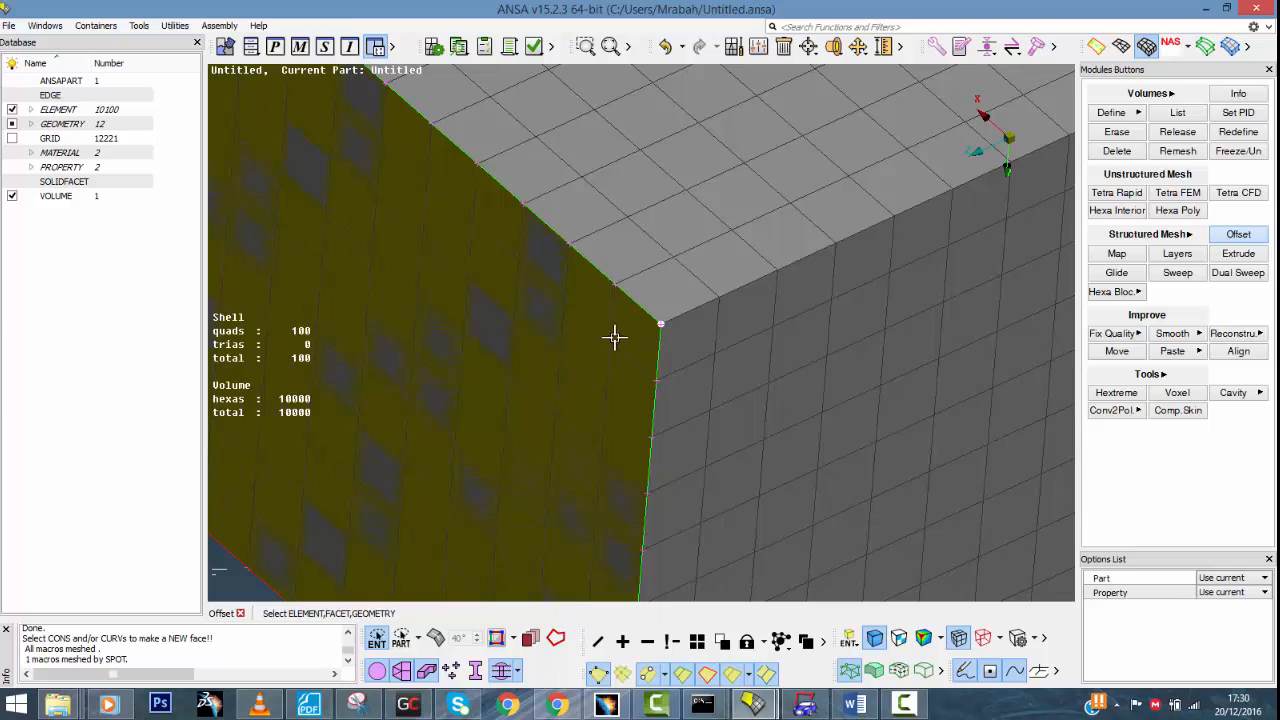
{"action": "left_click_drag", "start_coordinate": [615, 337], "coordinate": [610, 280], "text": "ctrl"}
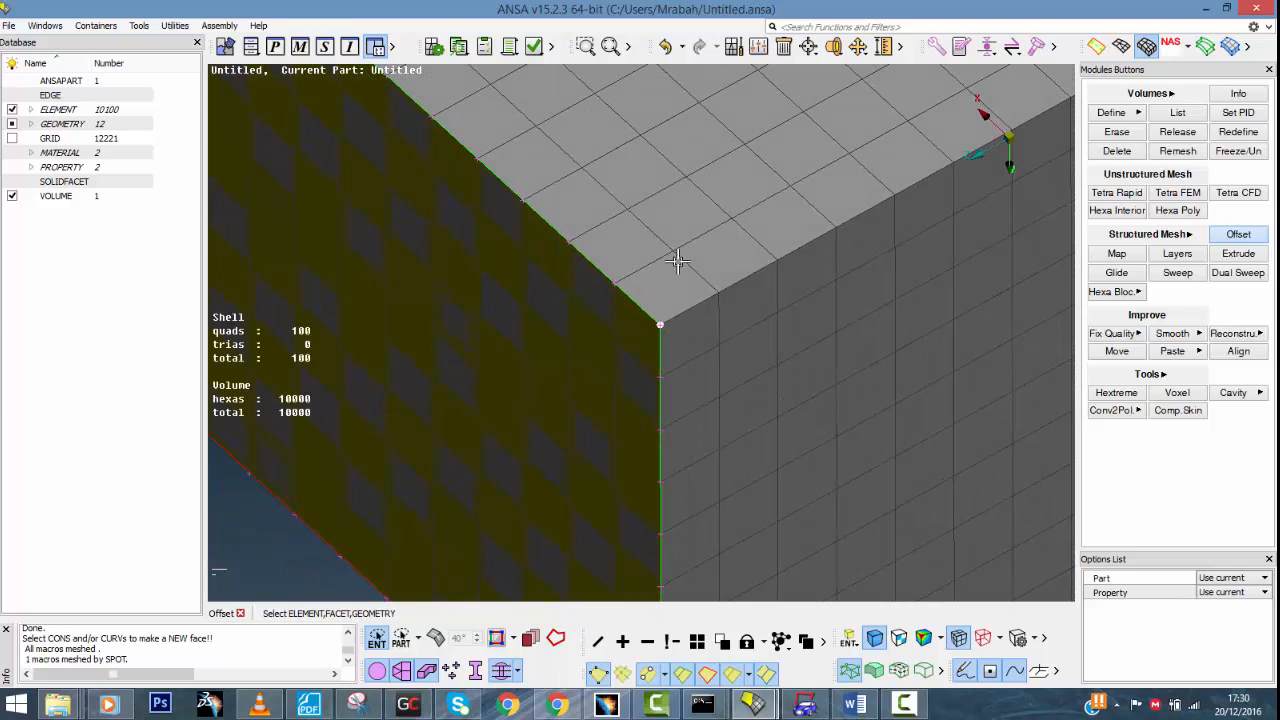
{"action": "scroll", "coordinate": [700, 300], "scroll_direction": "down", "scroll_amount": 4}
{"action": "scroll", "coordinate": [735, 343], "scroll_direction": "down", "scroll_amount": 5}
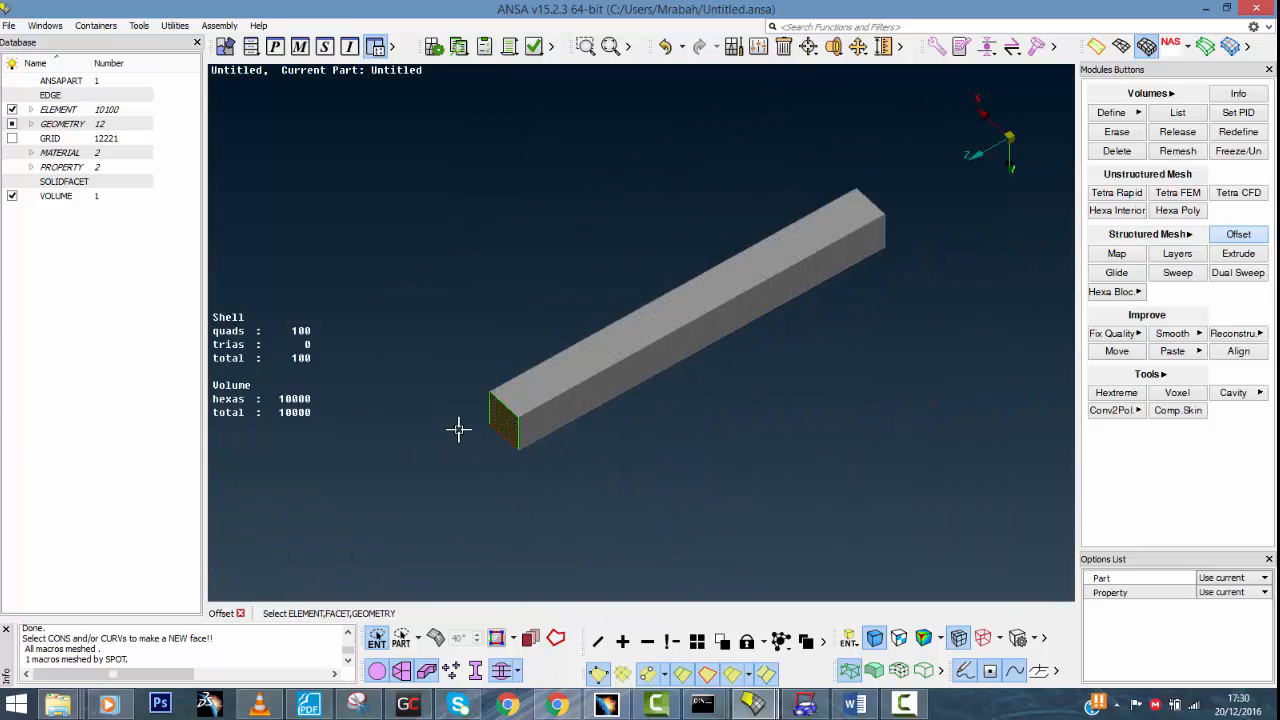
{"action": "scroll", "coordinate": [513, 425], "scroll_direction": "up", "scroll_amount": 3}
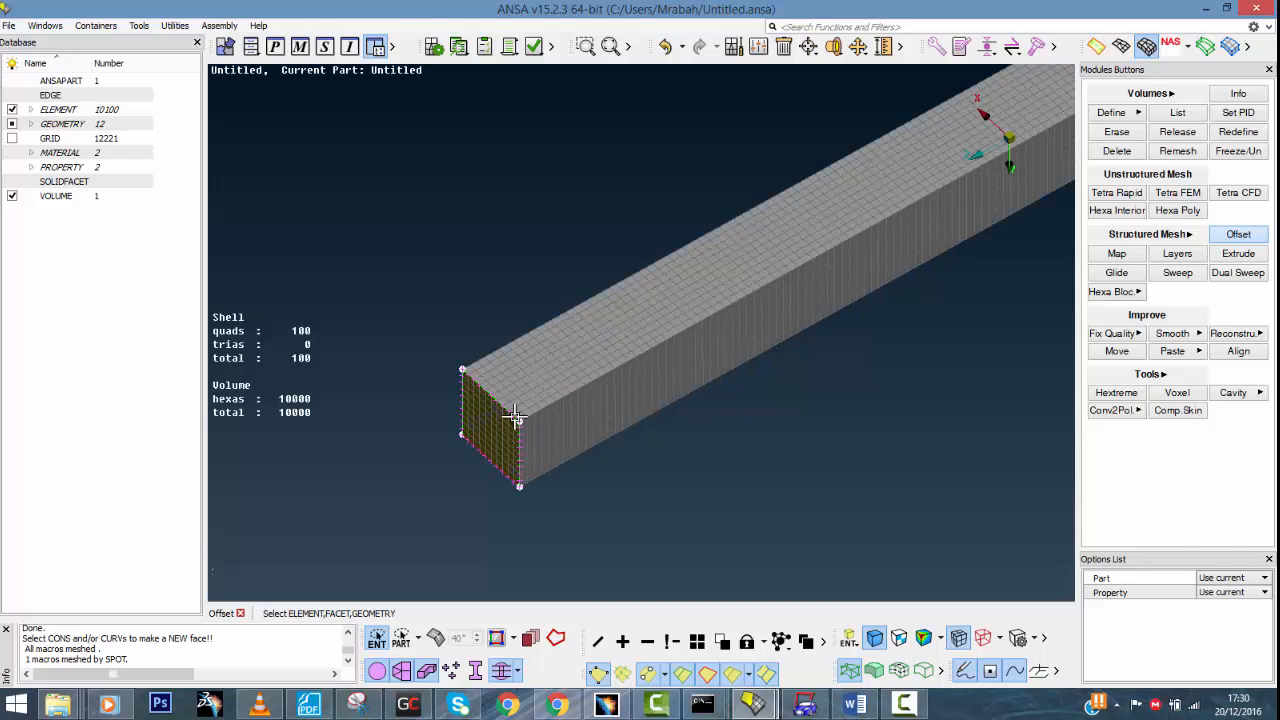
{"action": "middle_click_drag", "start_coordinate": [880, 208], "coordinate": [424, 482], "text": "ctrl"}
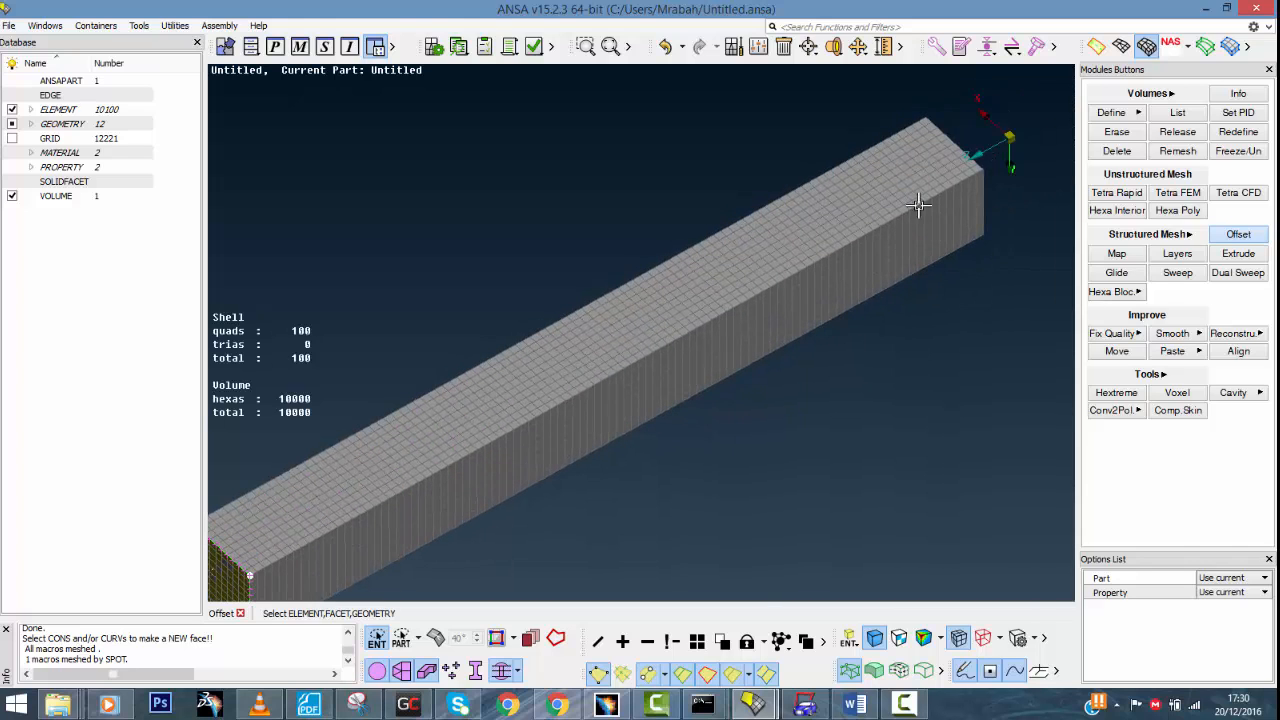
{"action": "middle_click_drag", "start_coordinate": [543, 437], "coordinate": [475, 468], "text": "ctrl"}
{"action": "left_click_drag", "start_coordinate": [783, 273], "coordinate": [689, 294], "text": "ctrl"}
{"action": "middle_click_drag", "start_coordinate": [689, 294], "coordinate": [815, 179], "text": "ctrl"}
{"action": "scroll", "coordinate": [451, 343], "scroll_direction": "up", "scroll_amount": 3}
{"action": "scroll", "coordinate": [452, 344], "scroll_direction": "down", "scroll_amount": 3}
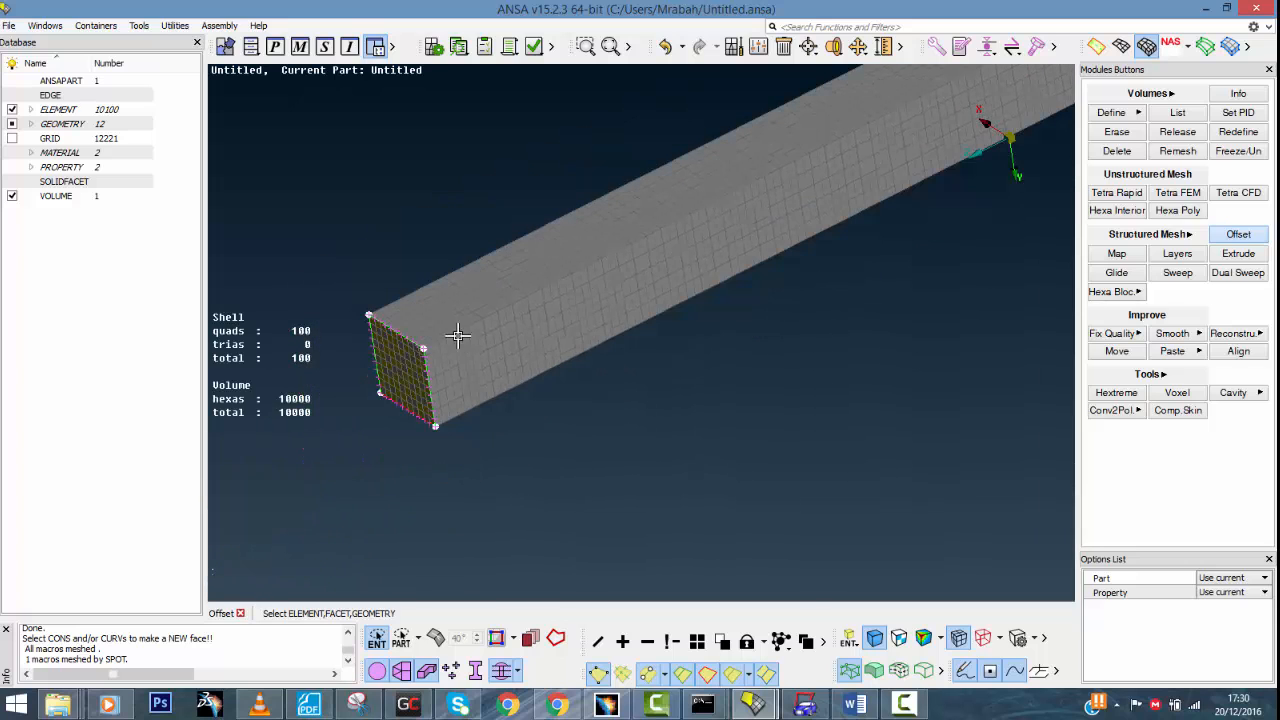
Examine the complete hexa bar from a distance and from slightly different viewing angles
{"action": "left_click_drag", "start_coordinate": [457, 334], "coordinate": [628, 374], "text": "ctrl"}
{"action": "scroll", "coordinate": [629, 375], "scroll_direction": "down", "scroll_amount": 3}
{"action": "middle_click_drag", "start_coordinate": [543, 434], "coordinate": [580, 380], "text": "ctrl"}
{"action": "middle_click_drag", "start_coordinate": [669, 343], "coordinate": [620, 374], "text": "ctrl"}
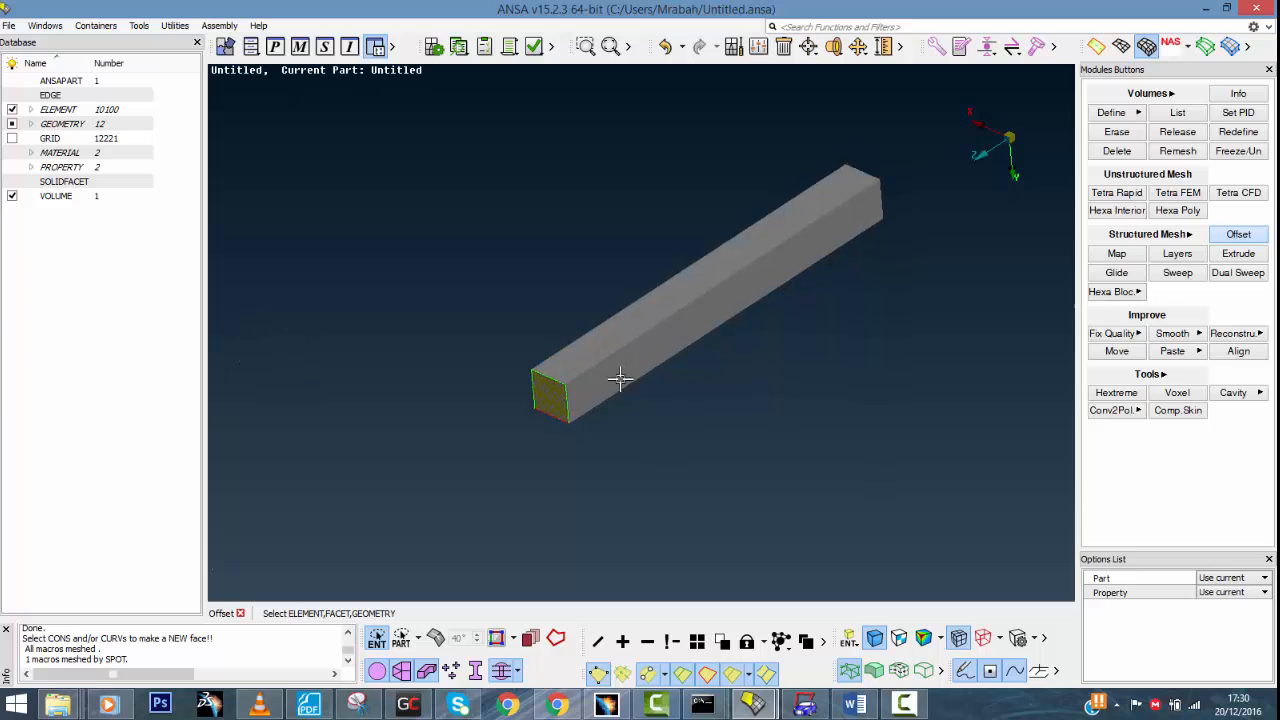
{"action": "scroll", "coordinate": [610, 376], "scroll_direction": "down", "scroll_amount": 5}
{"action": "mouse_move", "coordinate": [606, 376]}
{"action": "left_mouse_down", "text": "ctrl"}
{"action": "mouse_move", "coordinate": [586, 378]}
{"action": "mouse_move", "coordinate": [620, 366]}
{"action": "left_mouse_up", "text": "ctrl"}
{"action": "scroll", "coordinate": [586, 376], "scroll_direction": "up", "scroll_amount": 5}
{"action": "scroll", "coordinate": [593, 375], "scroll_direction": "down", "scroll_amount": 3}
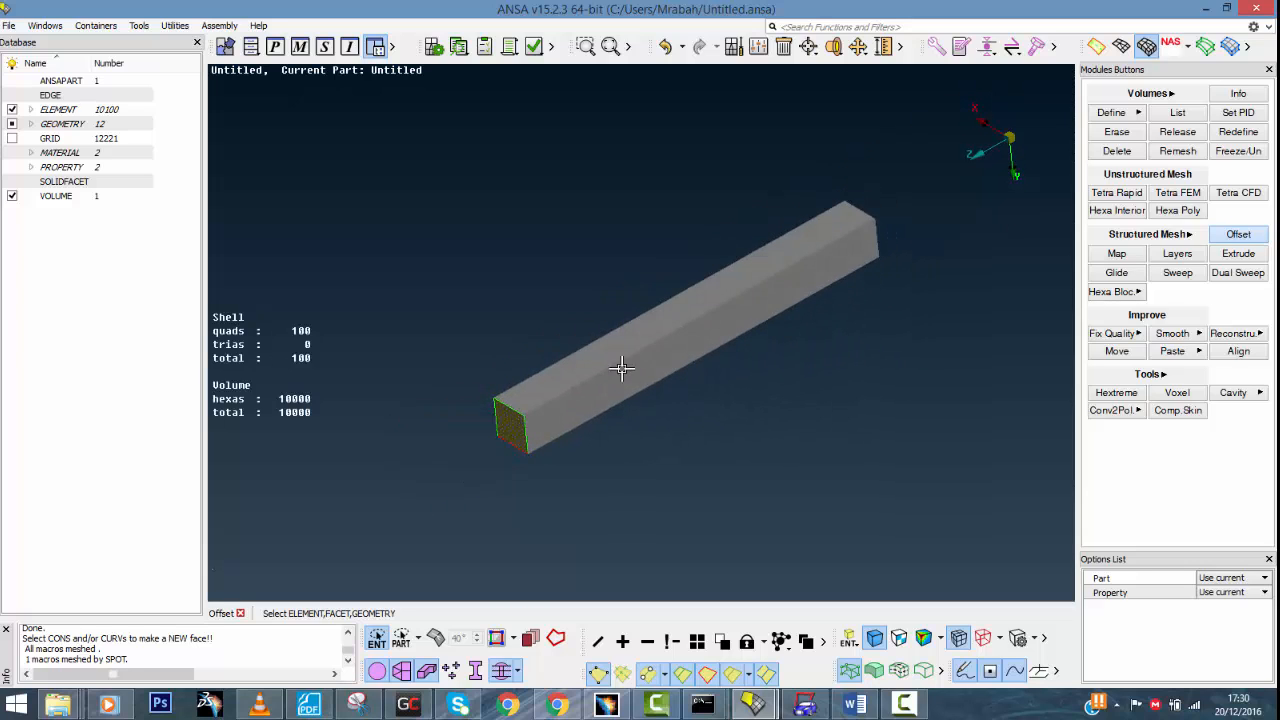
{"action": "middle_click_drag", "start_coordinate": [606, 394], "coordinate": [560, 400], "text": "ctrl"}
{"action": "left_click_drag", "start_coordinate": [572, 396], "coordinate": [517, 406], "text": "ctrl"}
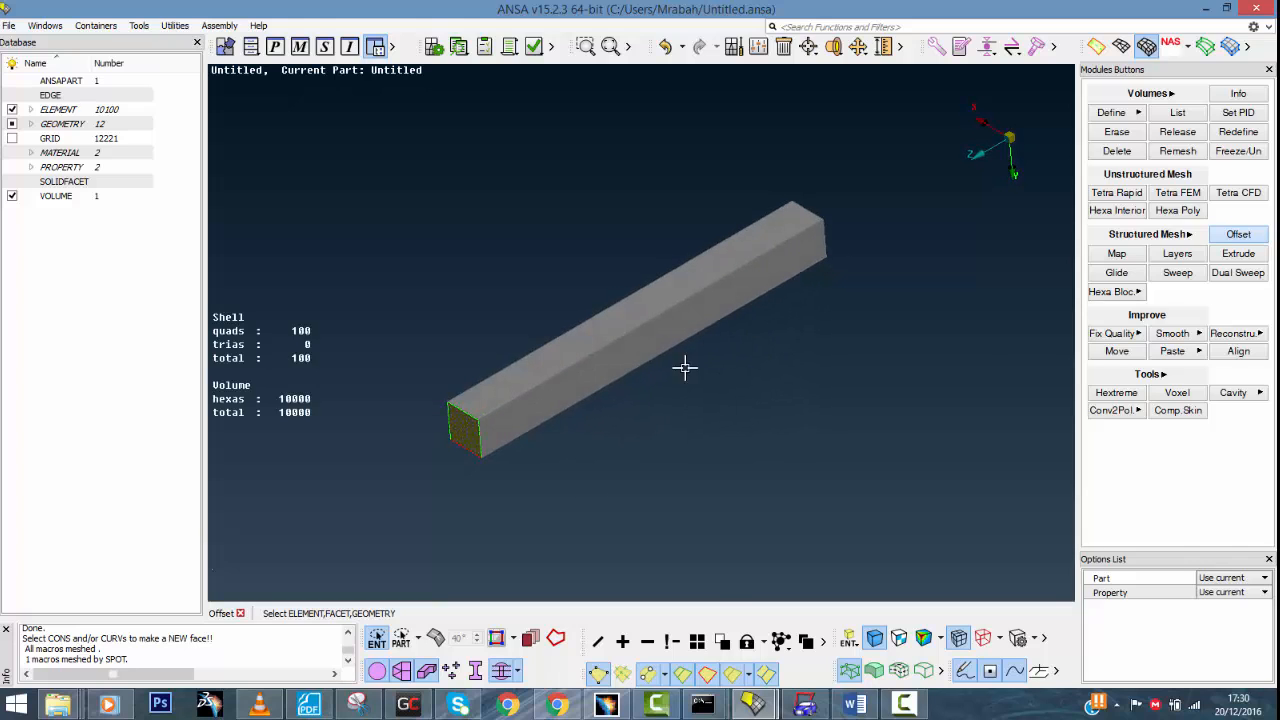
{"action": "left_click_drag", "start_coordinate": [686, 366], "coordinate": [663, 346], "text": "ctrl"}
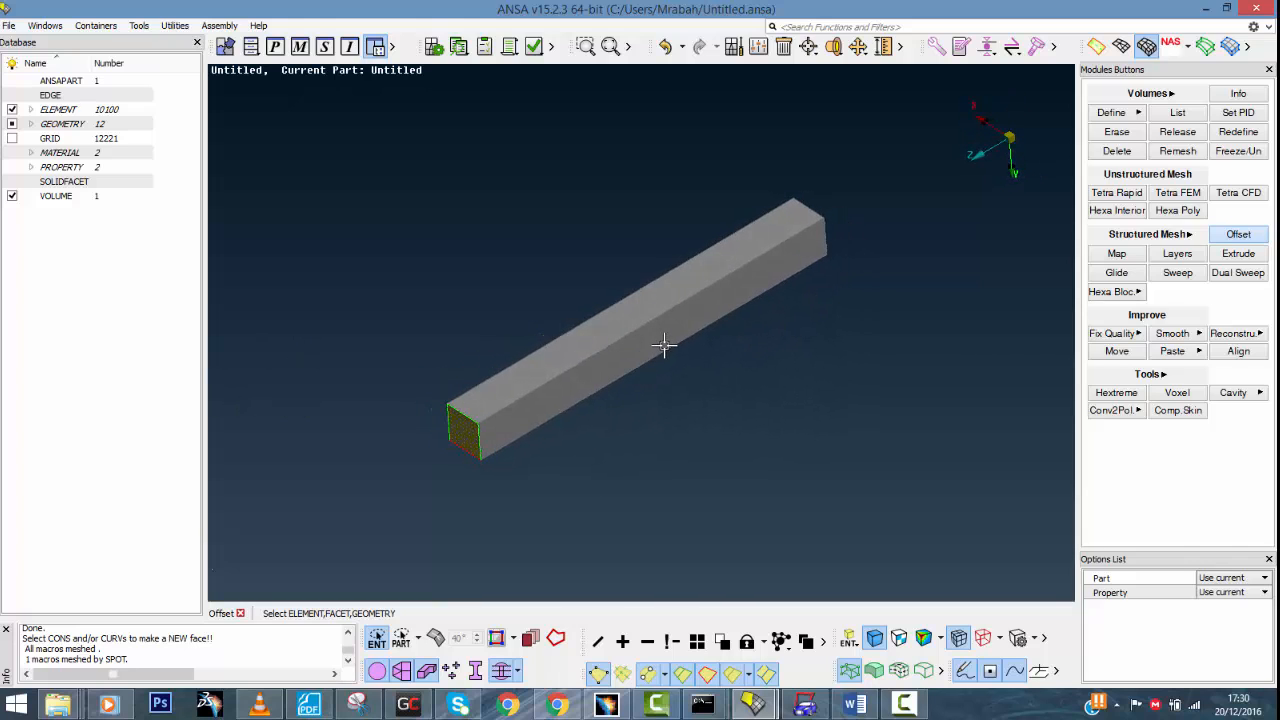
{"action": "middle_click_drag", "start_coordinate": [535, 390], "coordinate": [623, 343], "text": "ctrl"}
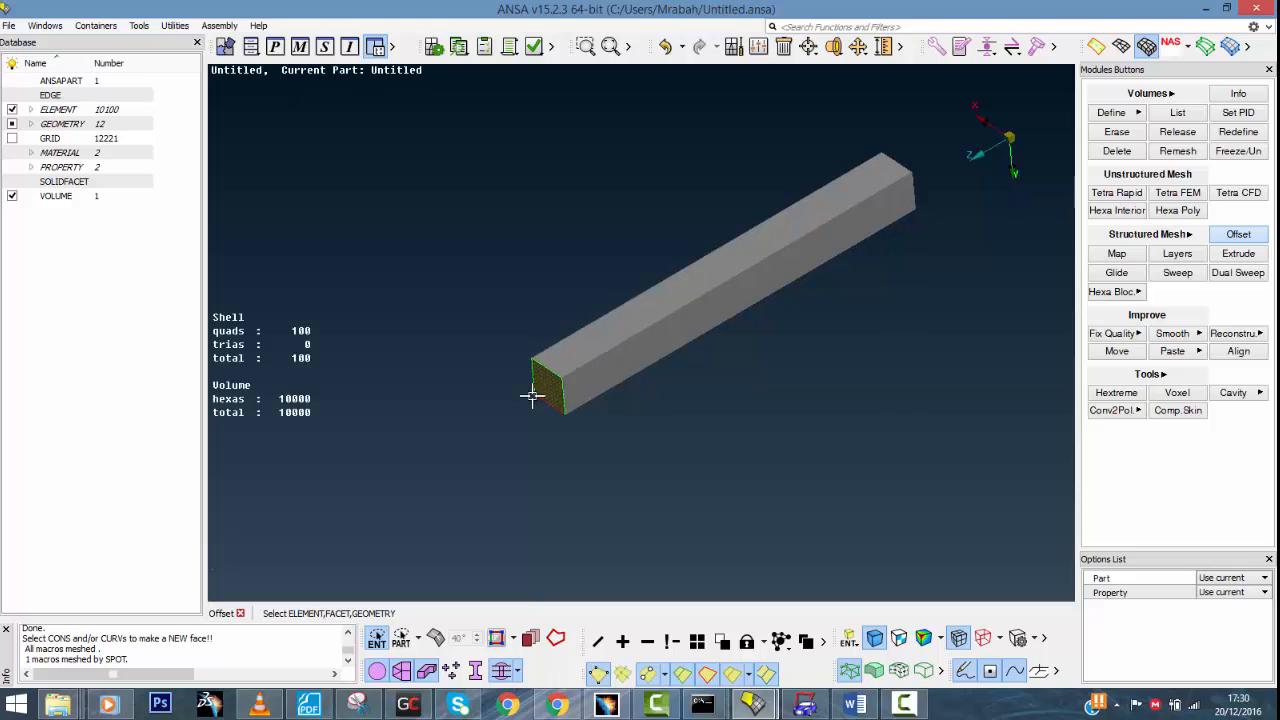
{"action": "scroll", "coordinate": [731, 359], "scroll_direction": "down", "scroll_amount": 3}
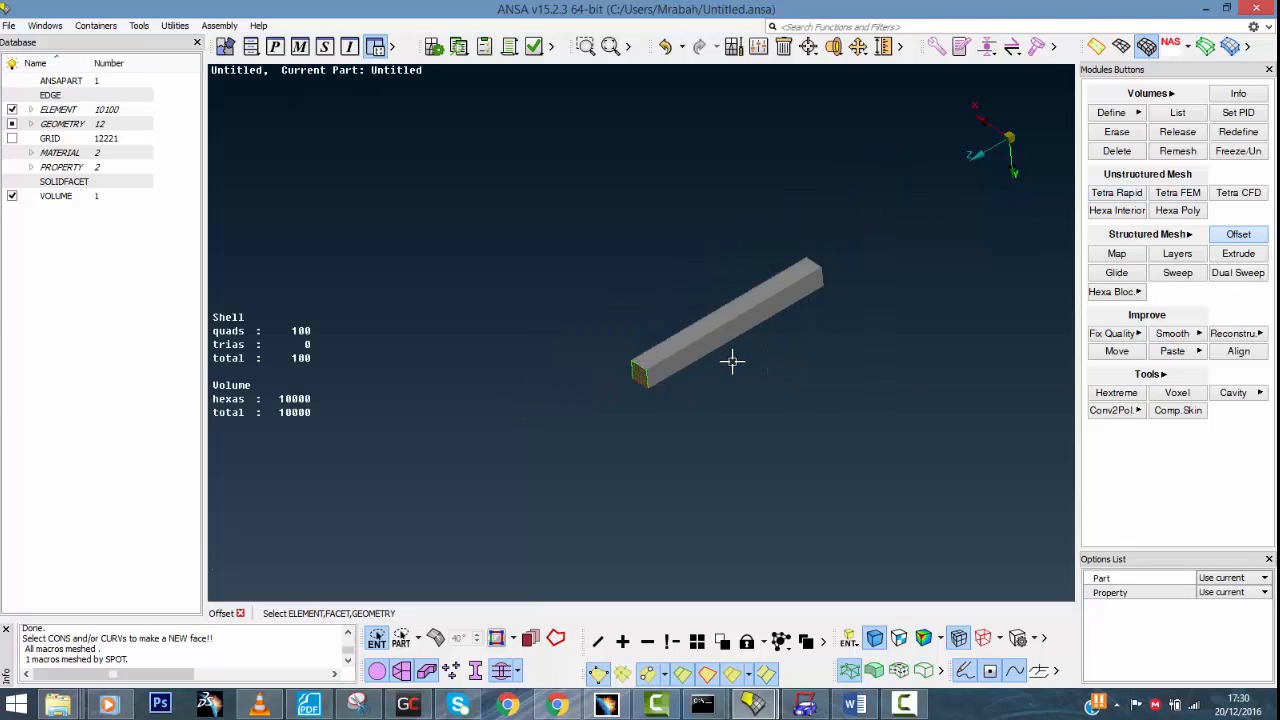
{"action": "scroll", "coordinate": [788, 339], "scroll_direction": "up", "scroll_amount": 5}
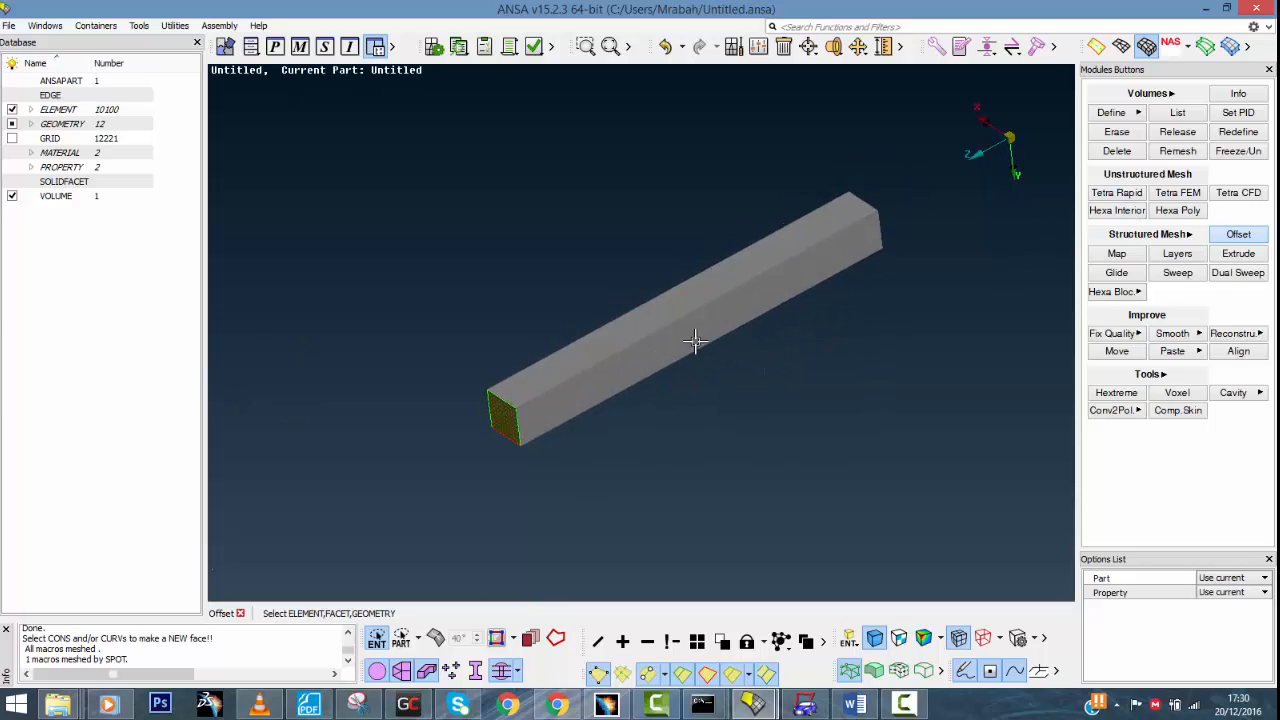
Release the whole bar's volume mesh from its definition and inspect the square base face at its end
{"action": "left_click", "coordinate": [1177, 134]}
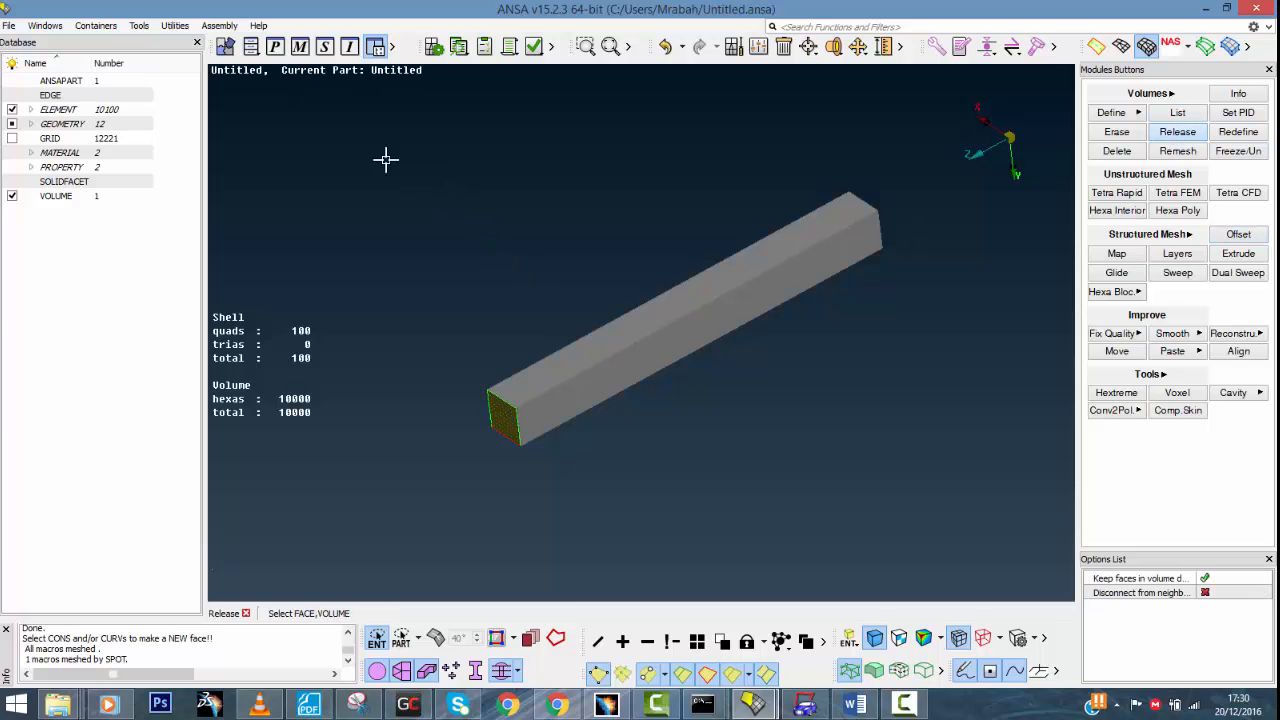
{"action": "left_click_drag", "start_coordinate": [385, 158], "coordinate": [970, 516]}
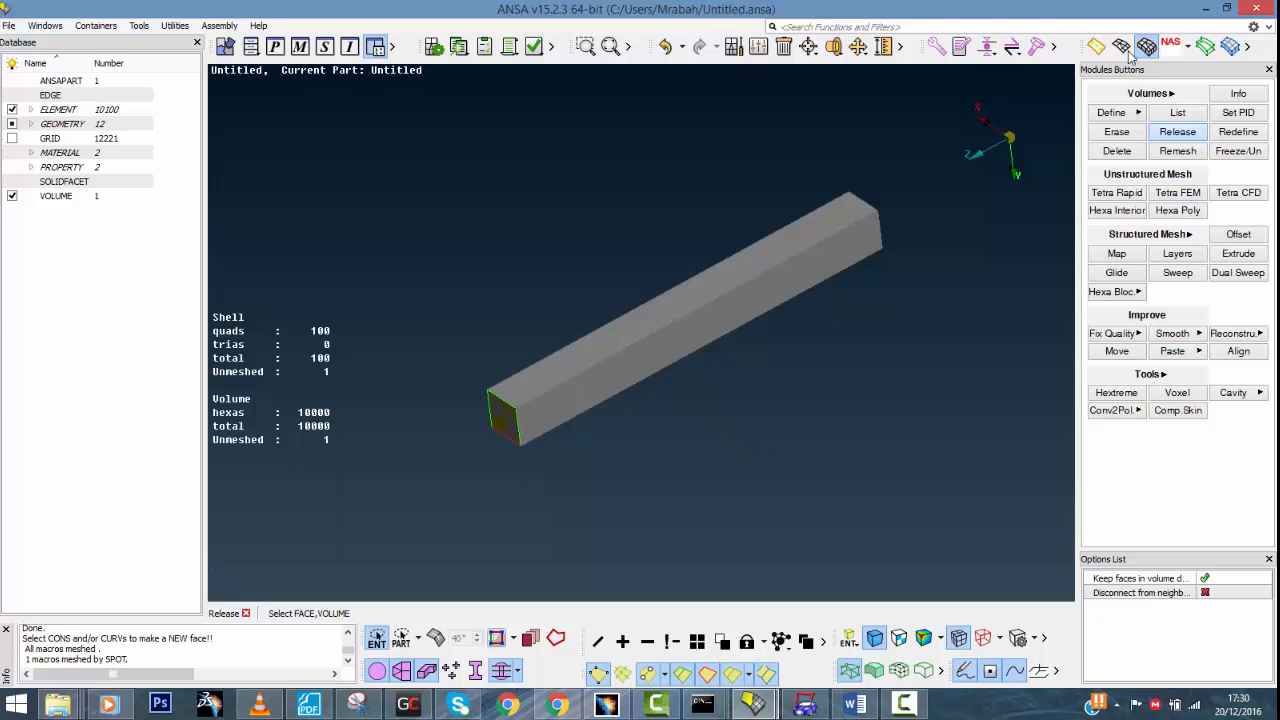
{"action": "left_click_drag", "start_coordinate": [563, 398], "coordinate": [523, 448], "text": "ctrl"}
{"action": "middle_click_drag", "start_coordinate": [523, 448], "coordinate": [656, 381], "text": "ctrl"}
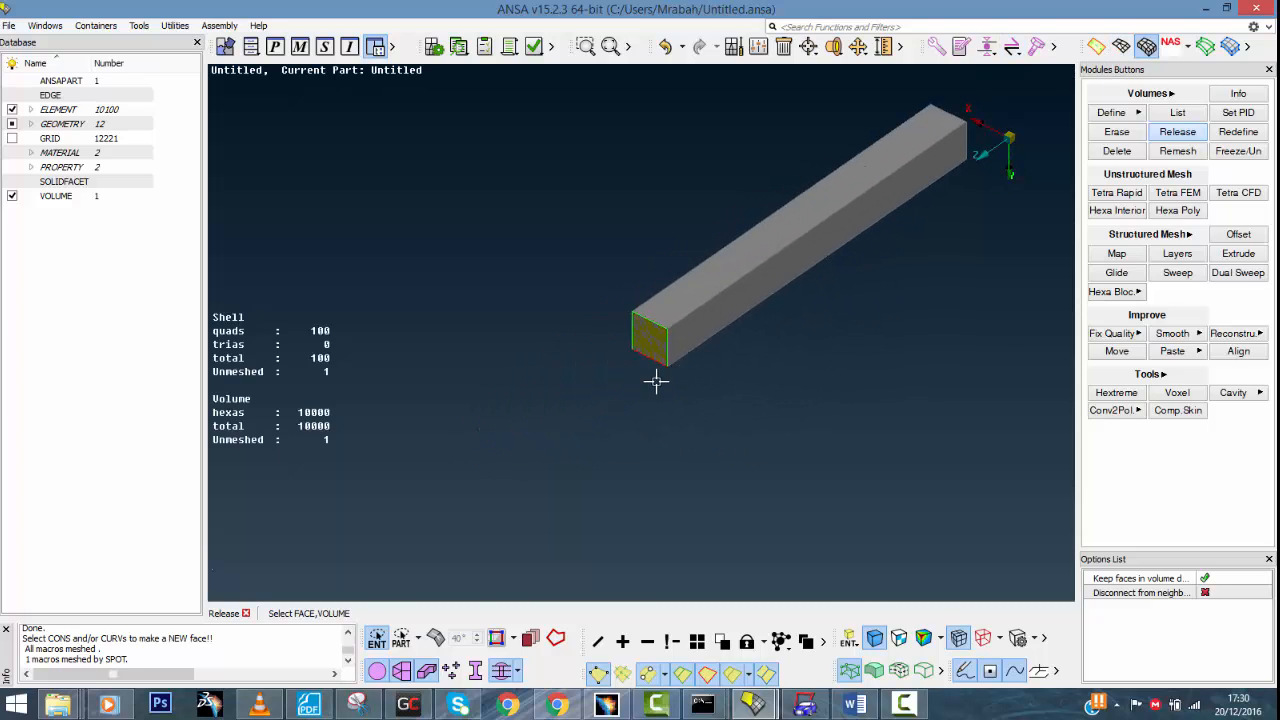
{"action": "scroll", "coordinate": [656, 381], "scroll_direction": "up", "scroll_amount": 6}
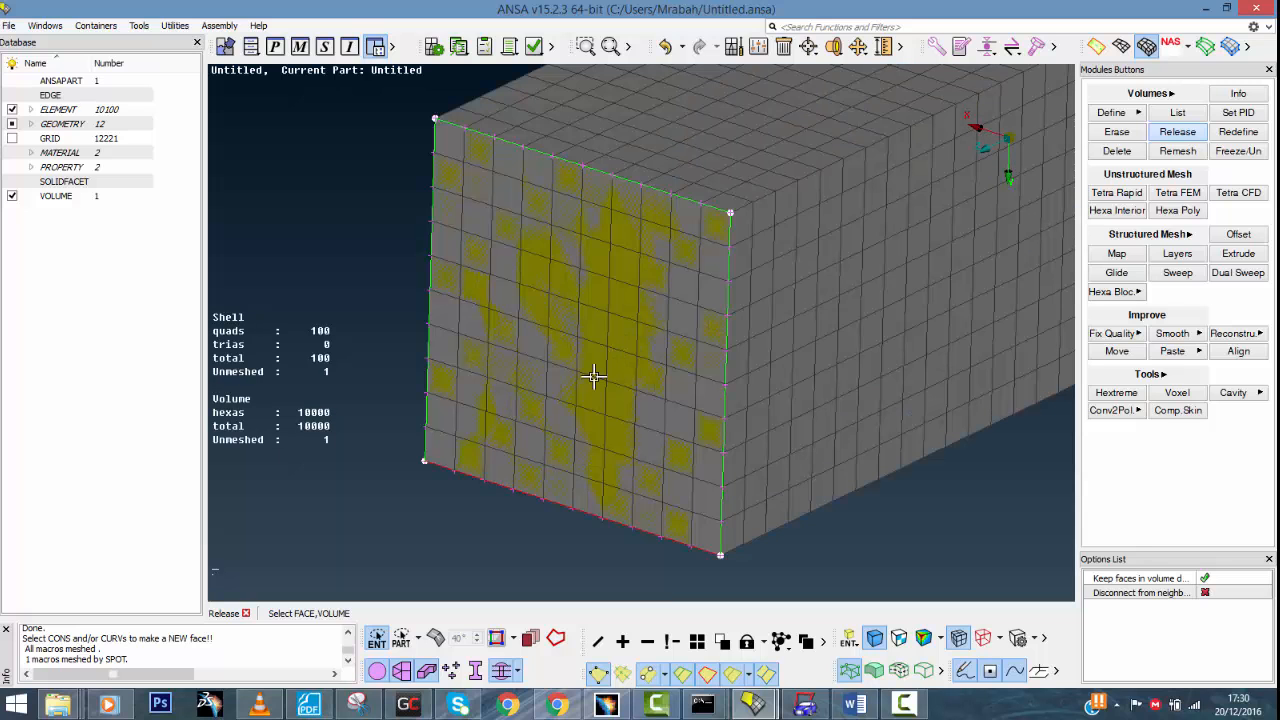
{"action": "mouse_move", "coordinate": [624, 388]}
{"action": "left_mouse_down", "text": "ctrl"}
{"action": "mouse_move", "coordinate": [601, 395]}
{"action": "mouse_move", "coordinate": [614, 397]}
{"action": "left_mouse_up", "text": "ctrl"}
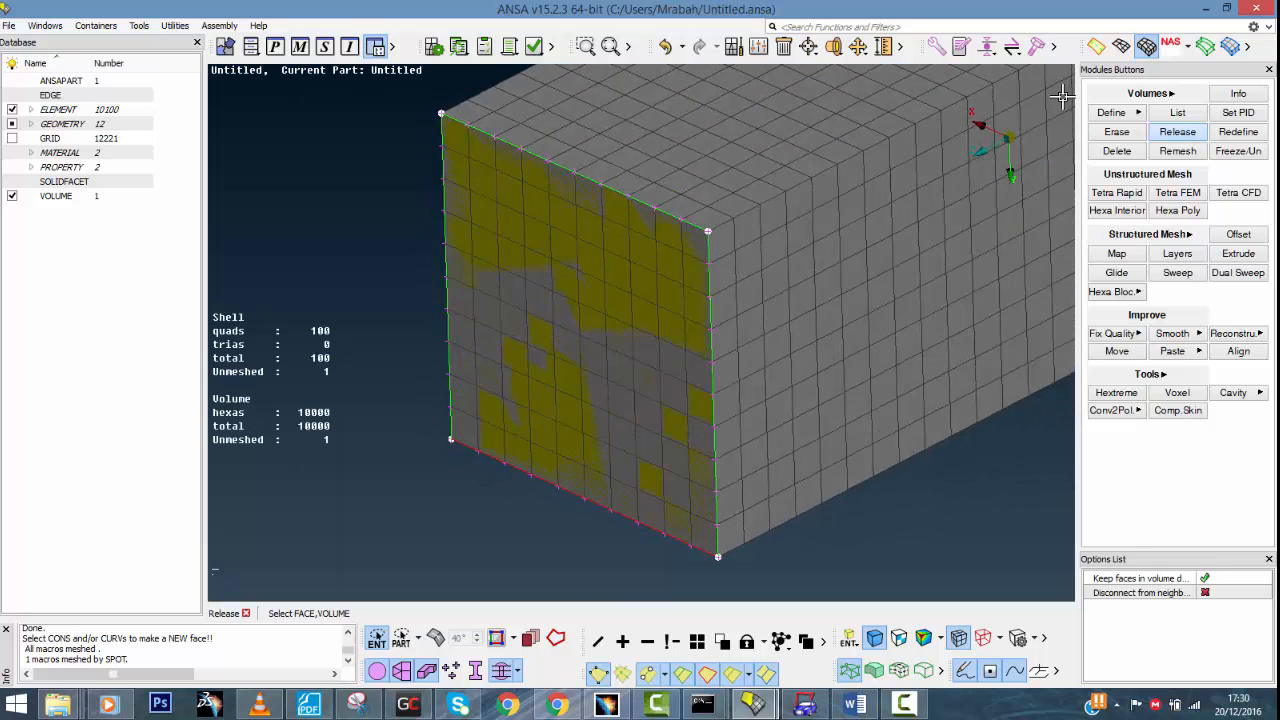
Delete all shell elements of the square end face, selecting them by feature angle
{"action": "left_click", "coordinate": [785, 52]}
{"action": "left_click", "coordinate": [436, 637]}
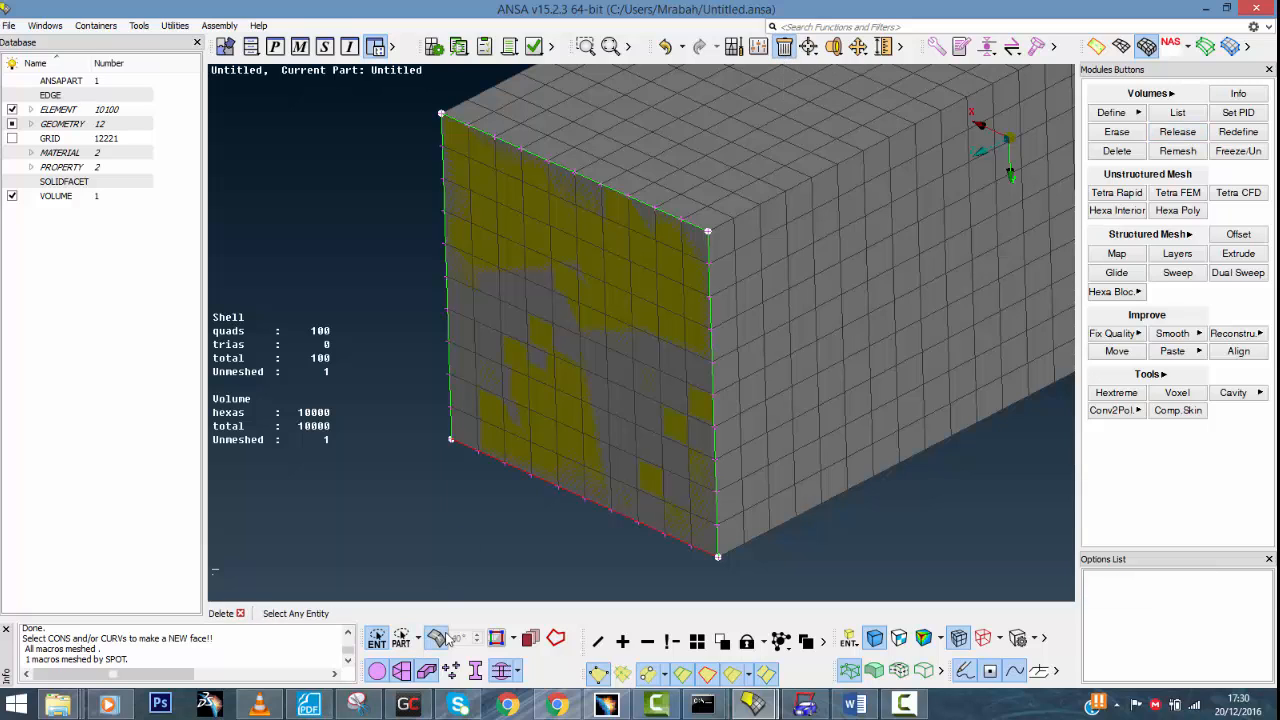
{"action": "left_click", "coordinate": [513, 418]}
{"action": "middle_click", "coordinate": [432, 508]}
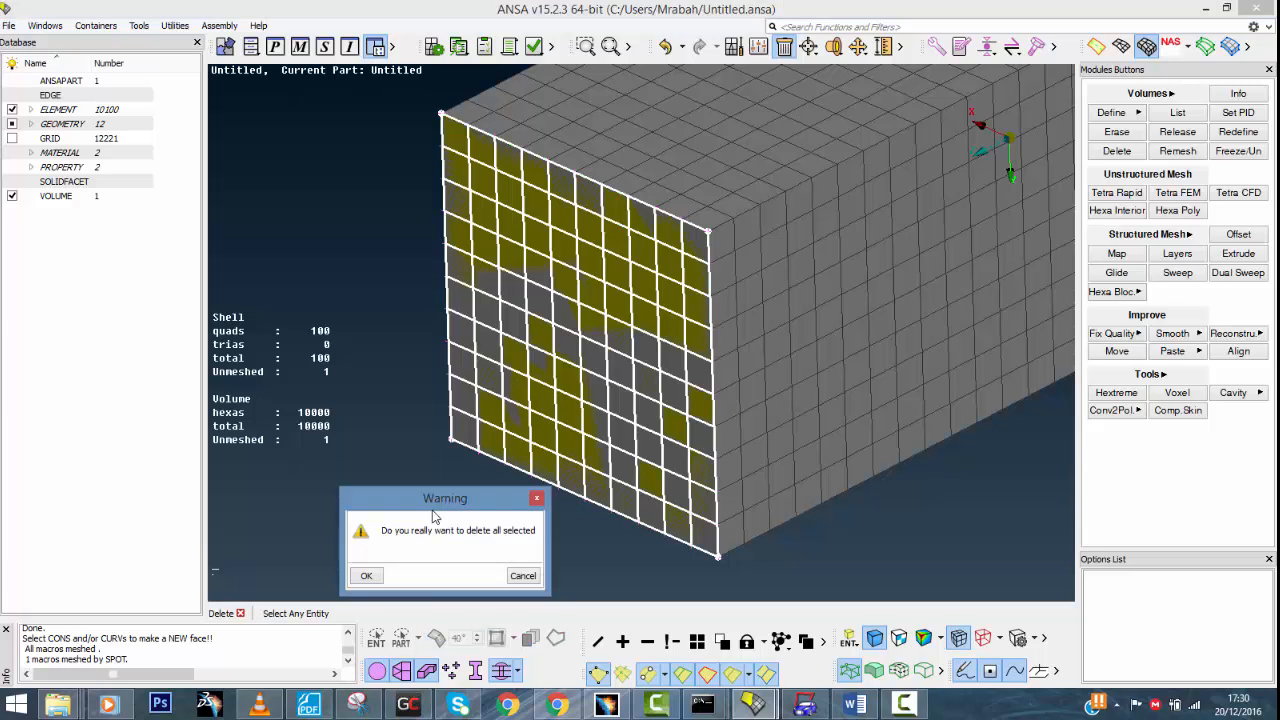
{"action": "left_click", "coordinate": [366, 577]}
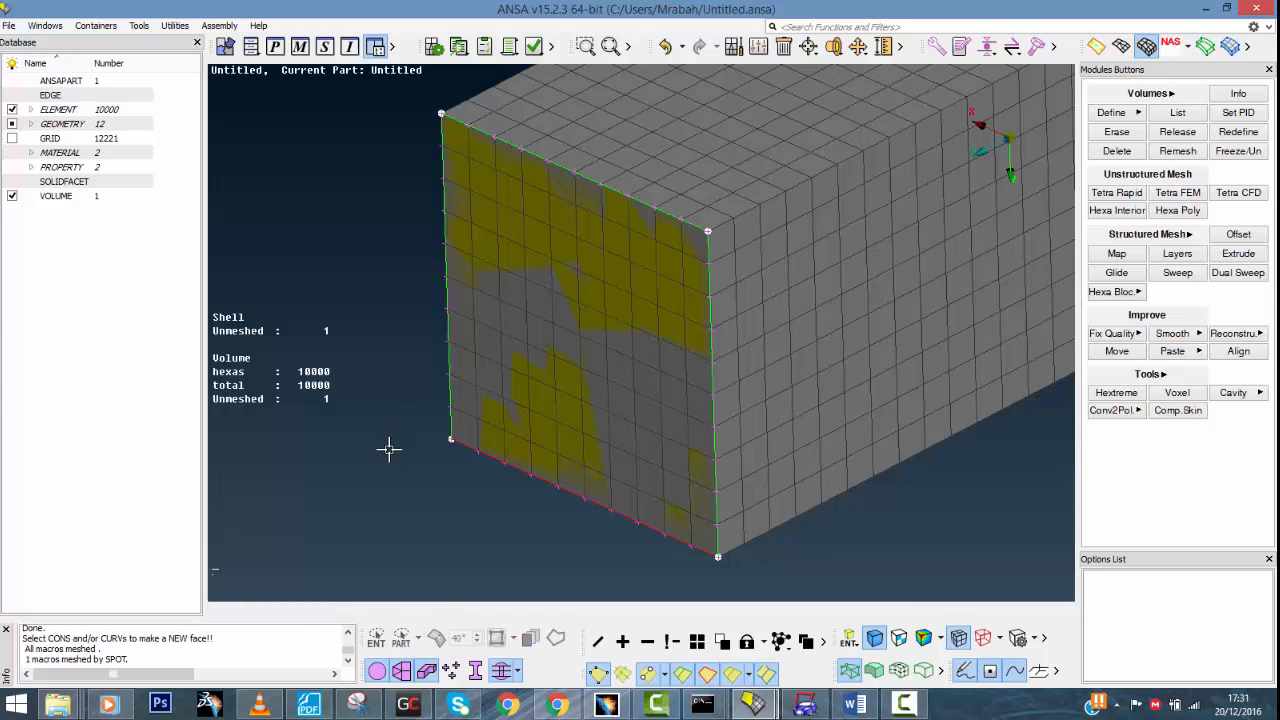
Switch to the shell mesh module and try to pick the square base face on the bar's end for deletion
{"action": "left_click", "coordinate": [784, 46]}
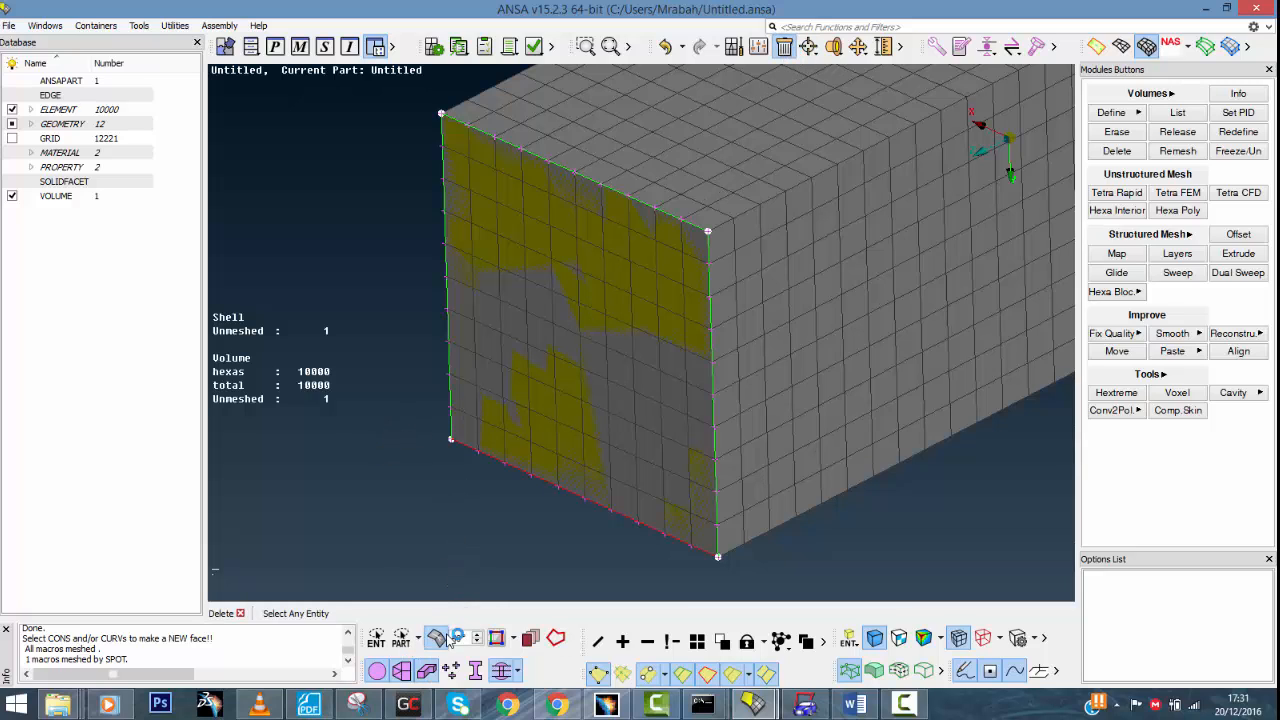
{"action": "left_click", "coordinate": [1121, 46]}
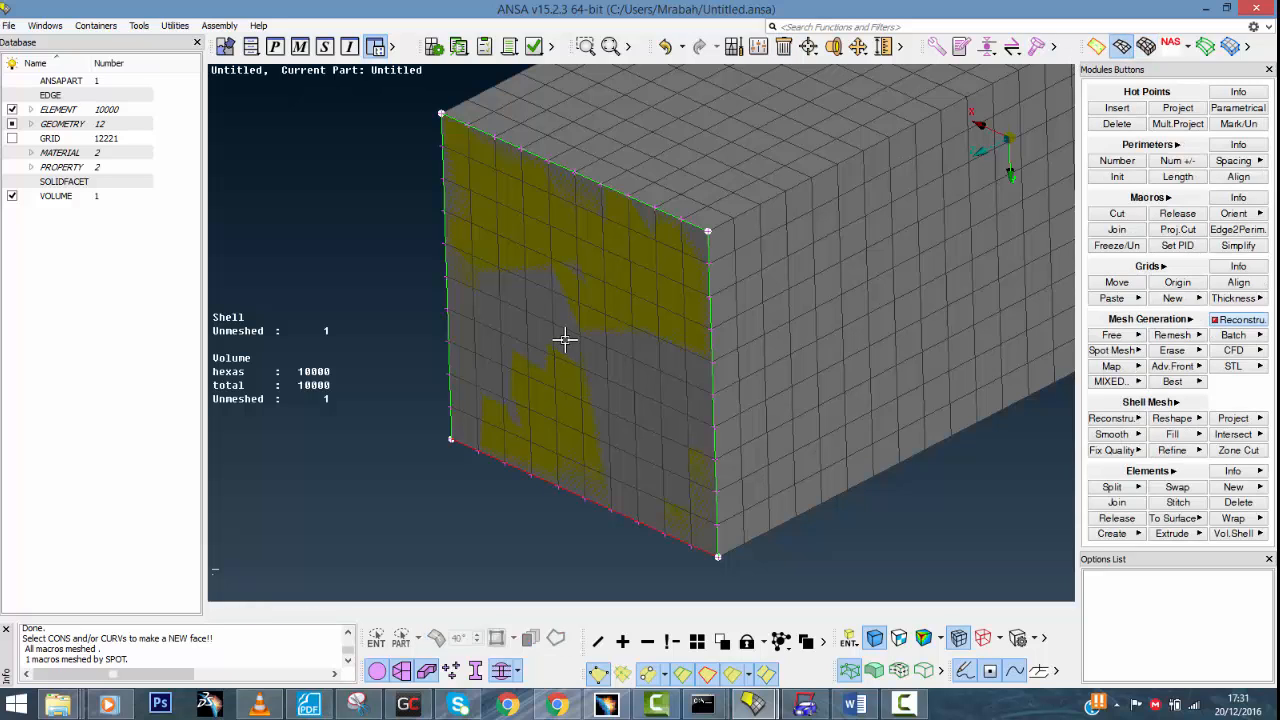
{"action": "left_click", "coordinate": [784, 46]}
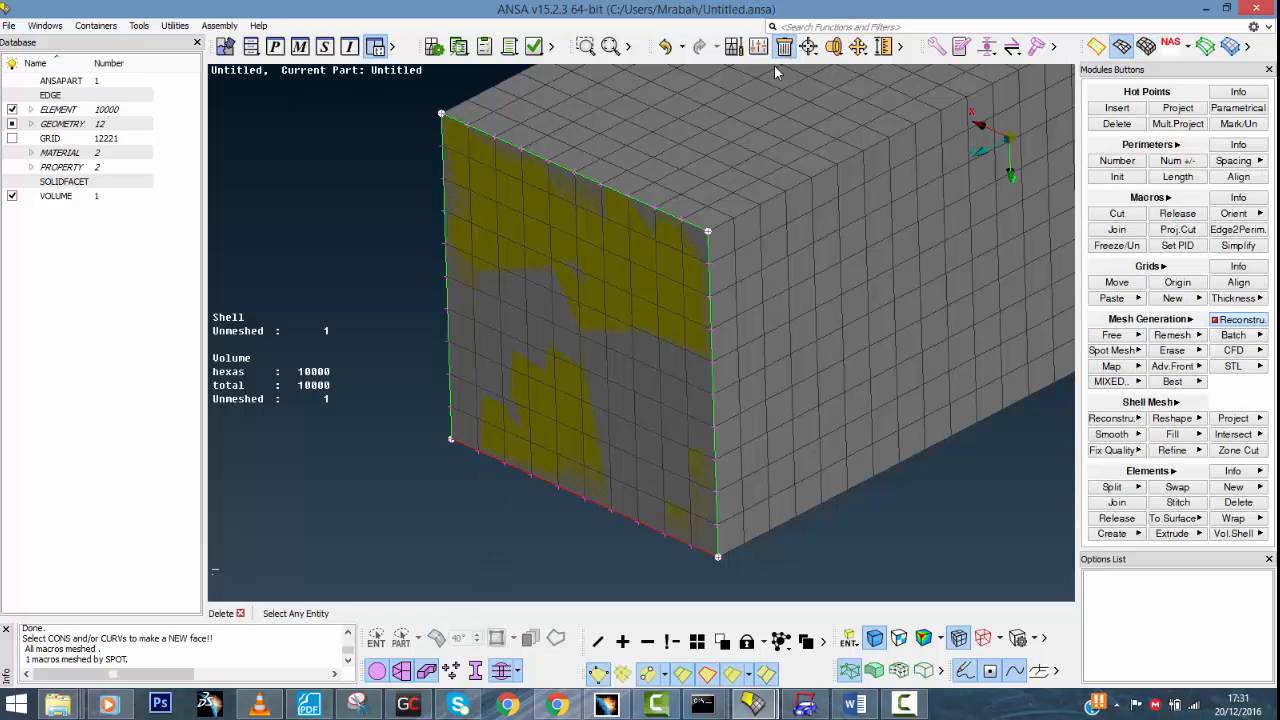
{"action": "mouse_move", "coordinate": [573, 362]}
{"action": "left_mouse_down", "text": "ctrl"}
{"action": "mouse_move", "coordinate": [480, 443]}
{"action": "mouse_move", "coordinate": [529, 428]}
{"action": "left_mouse_up", "text": "ctrl"}
{"action": "mouse_move", "coordinate": [481, 488]}
{"action": "left_mouse_down", "text": "ctrl"}
{"action": "mouse_move", "coordinate": [483, 477]}
{"action": "mouse_move", "coordinate": [482, 489]}
{"action": "left_mouse_up", "text": "ctrl"}
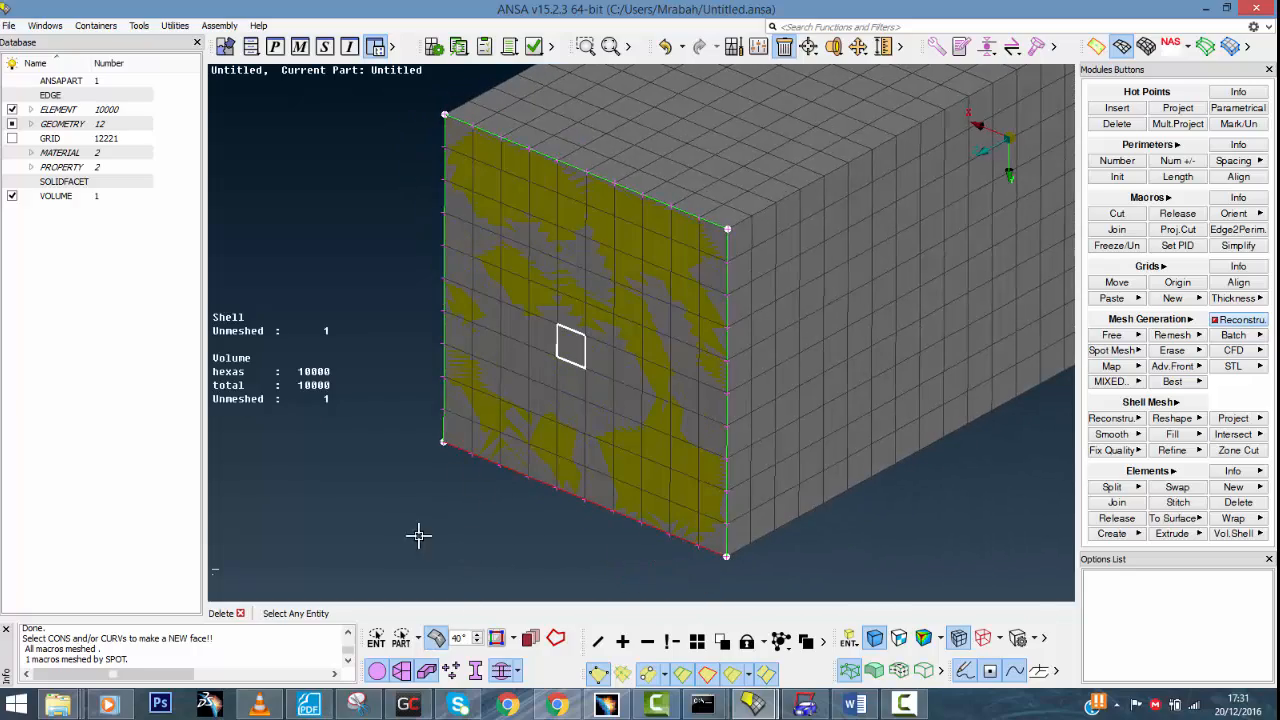
Toggle the visibility of the volume elements and the geometry to distinguish the square base face from the hexa bar
{"action": "left_click", "coordinate": [427, 671]}
{"action": "left_click", "coordinate": [402, 672]}
{"action": "left_click", "coordinate": [402, 672]}
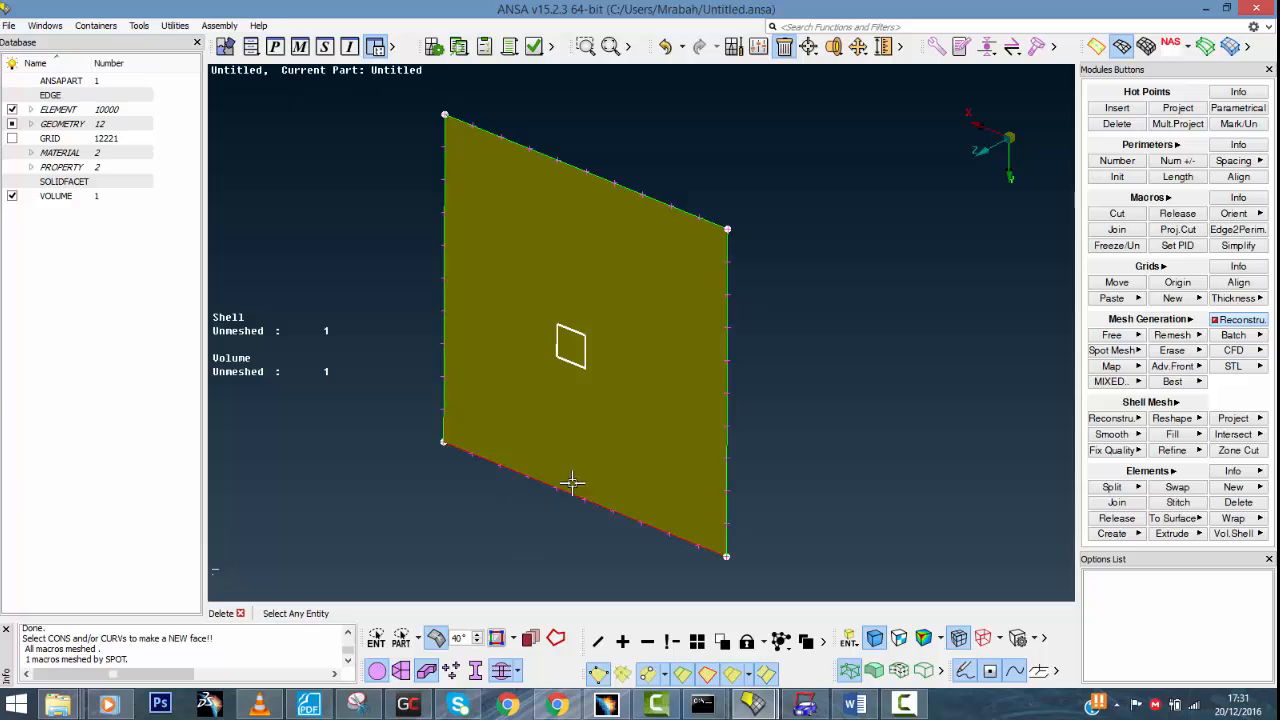
{"action": "scroll", "coordinate": [585, 462], "scroll_direction": "down", "scroll_amount": 2}
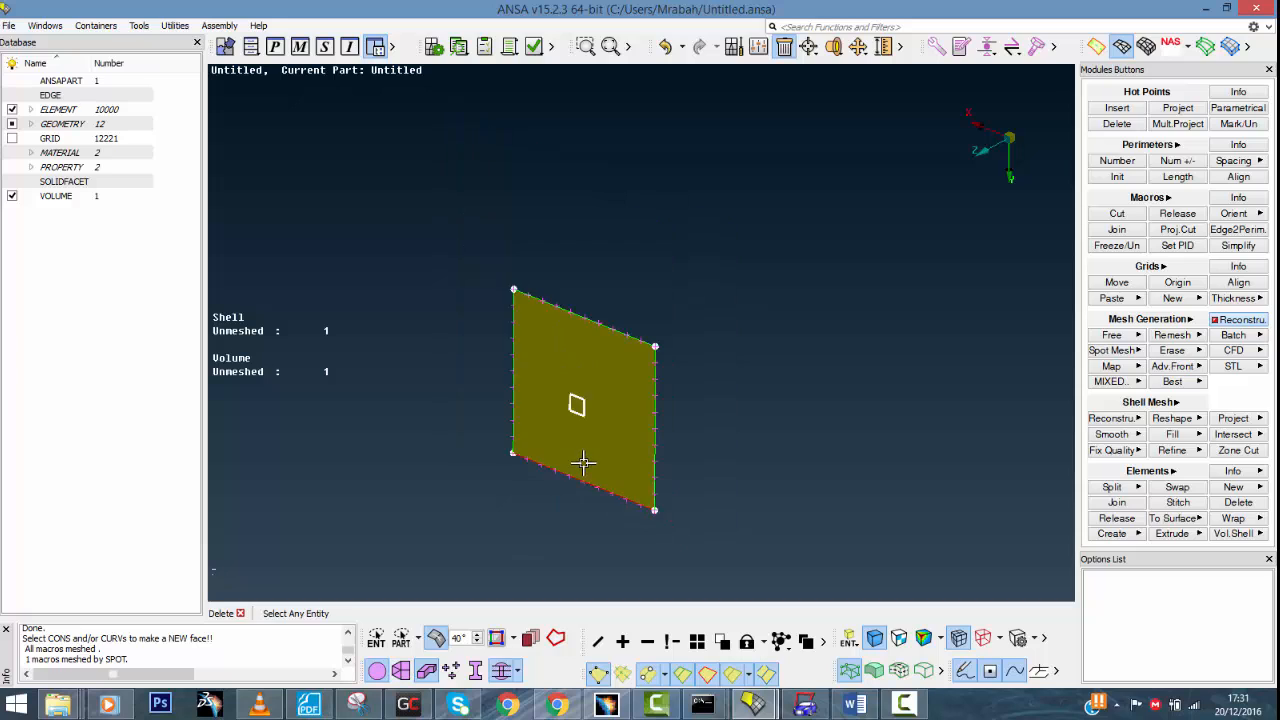
{"action": "left_click", "coordinate": [402, 672]}
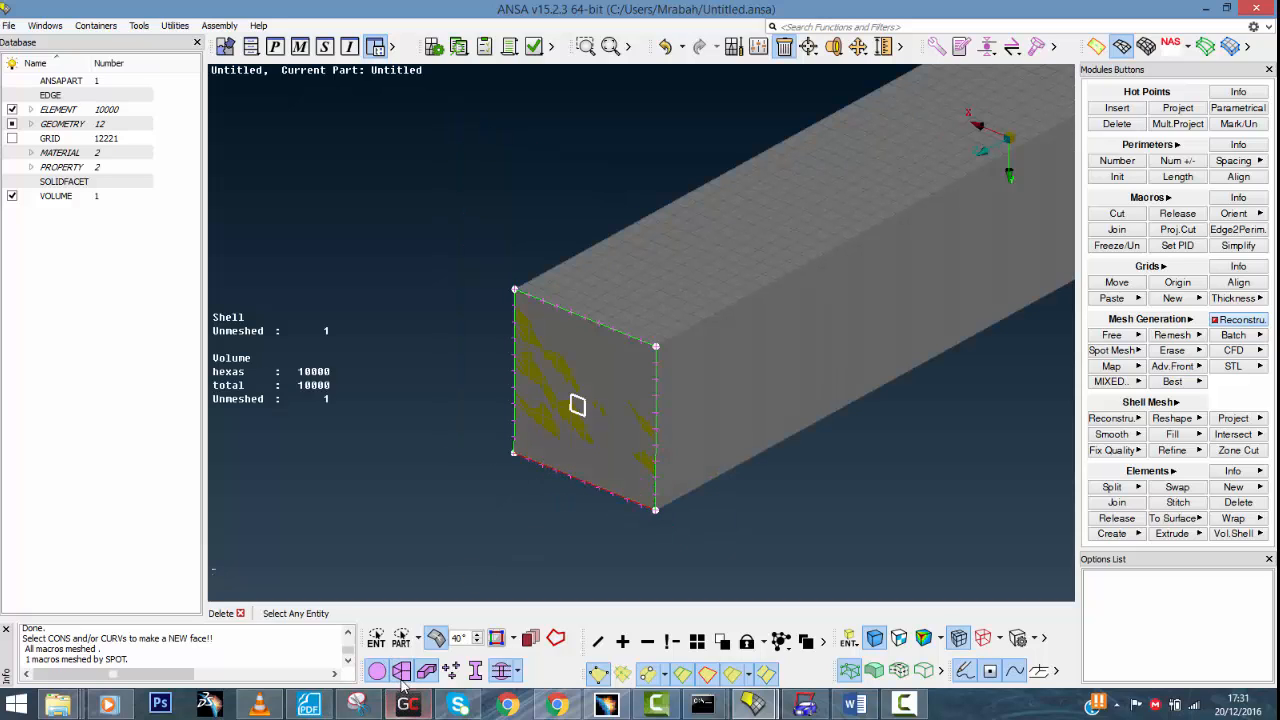
{"action": "left_click", "coordinate": [403, 674]}
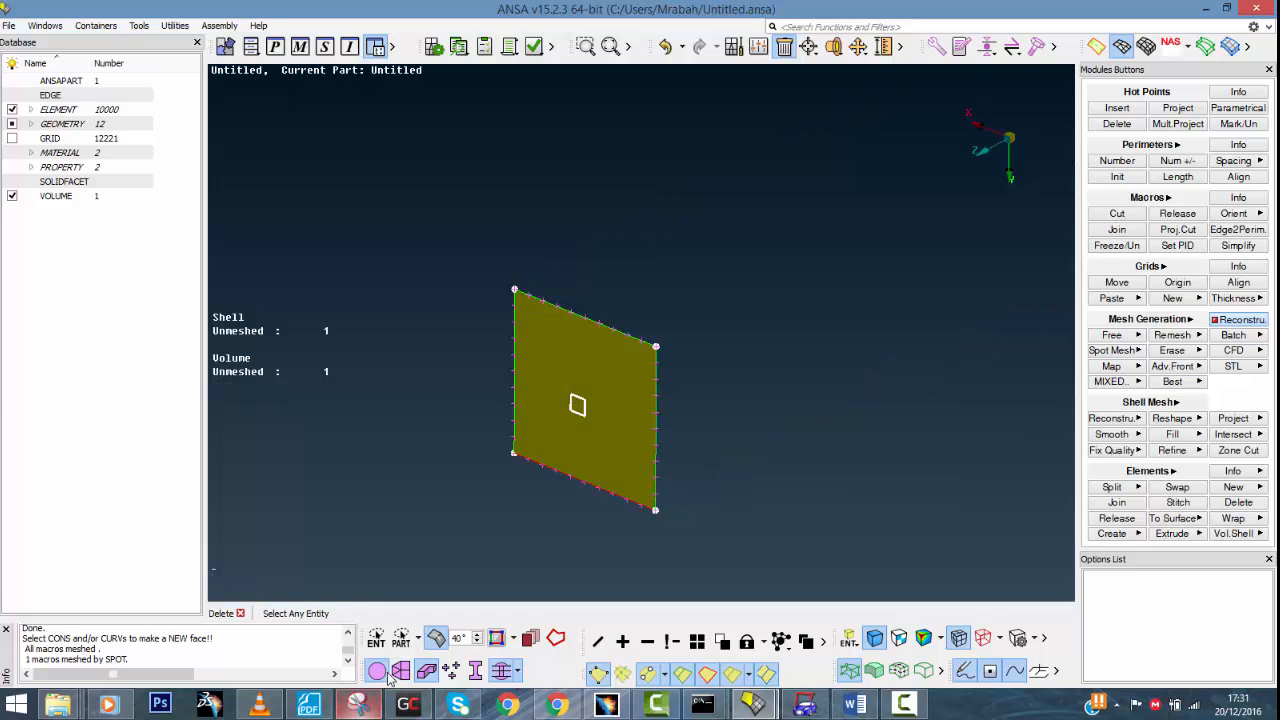
{"action": "left_click", "coordinate": [376, 678]}
{"action": "left_click", "coordinate": [376, 678]}
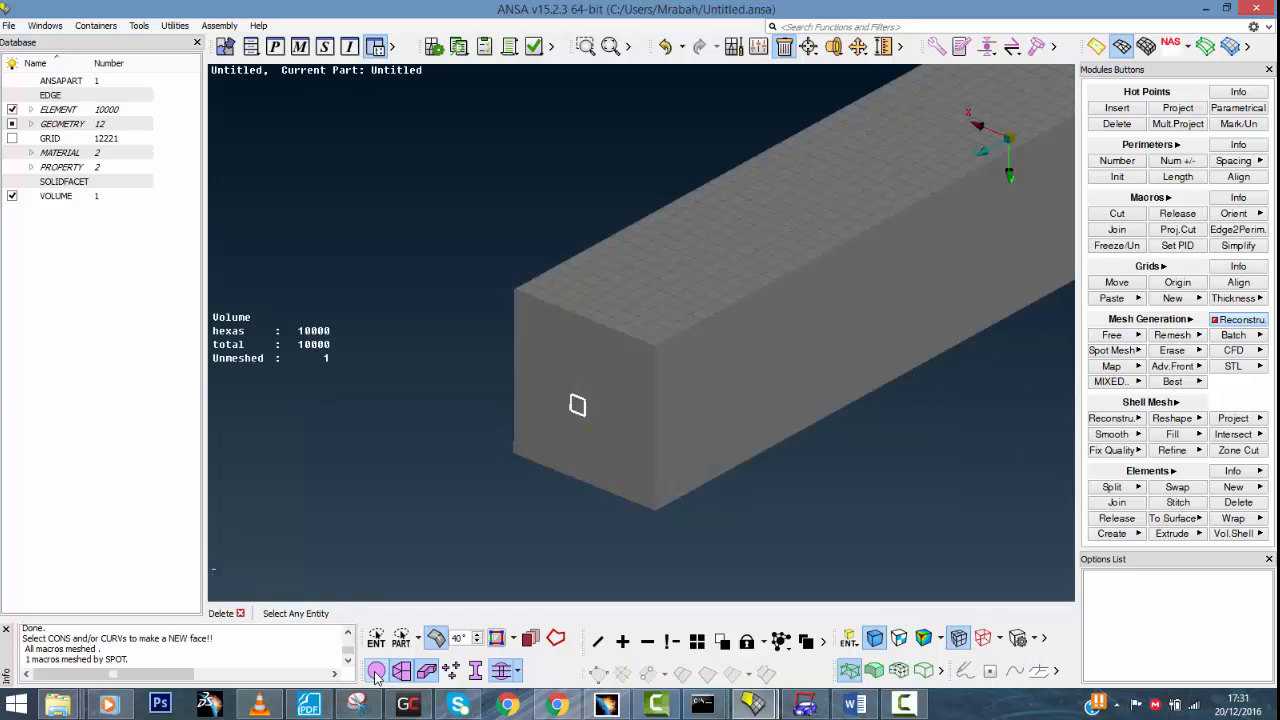
{"action": "left_click", "coordinate": [376, 678]}
{"action": "left_click", "coordinate": [402, 672]}
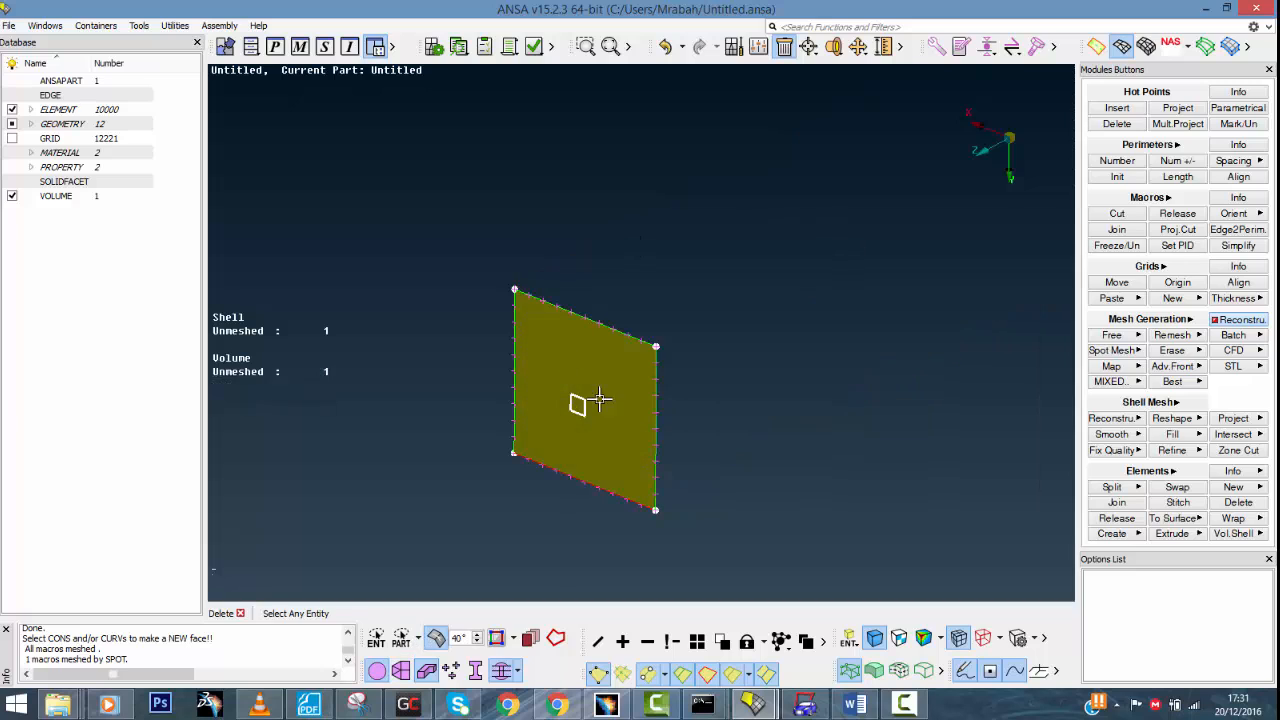
{"action": "left_click_drag", "start_coordinate": [469, 212], "coordinate": [718, 518]}
{"action": "left_click_drag", "start_coordinate": [651, 434], "coordinate": [591, 446], "text": "ctrl"}
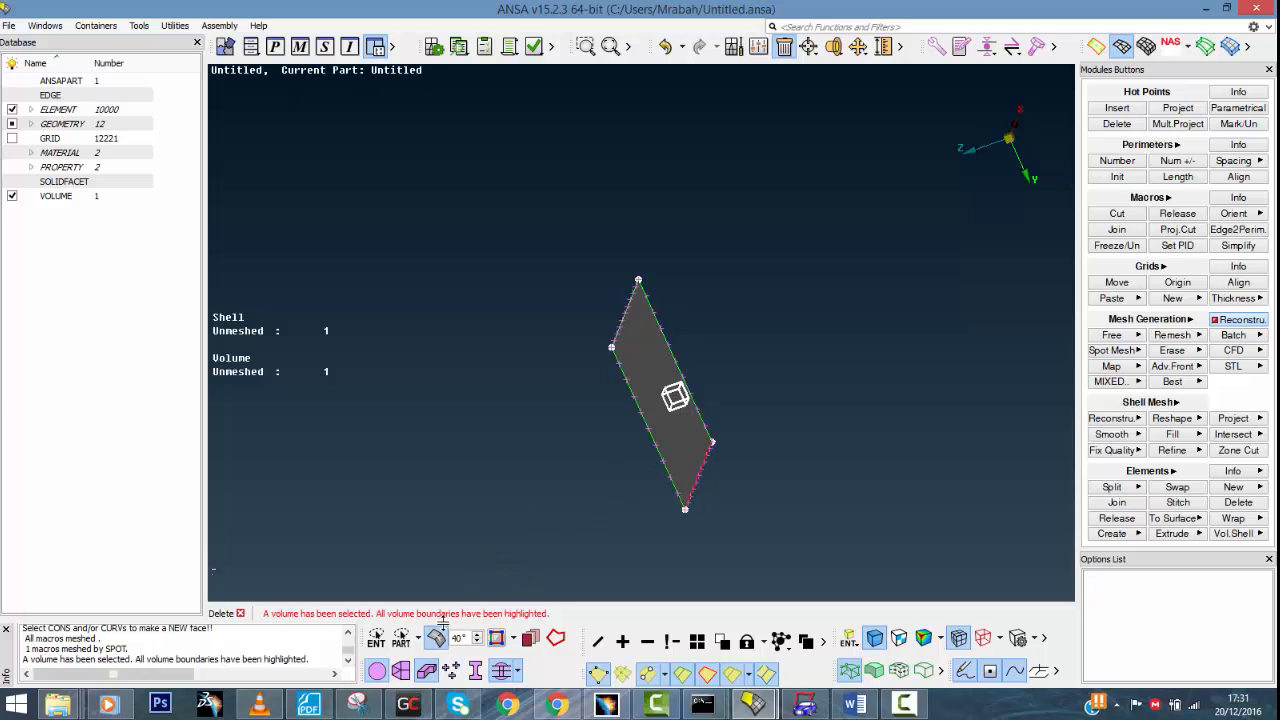
{"action": "left_click", "coordinate": [402, 673]}
{"action": "left_click", "coordinate": [402, 673]}
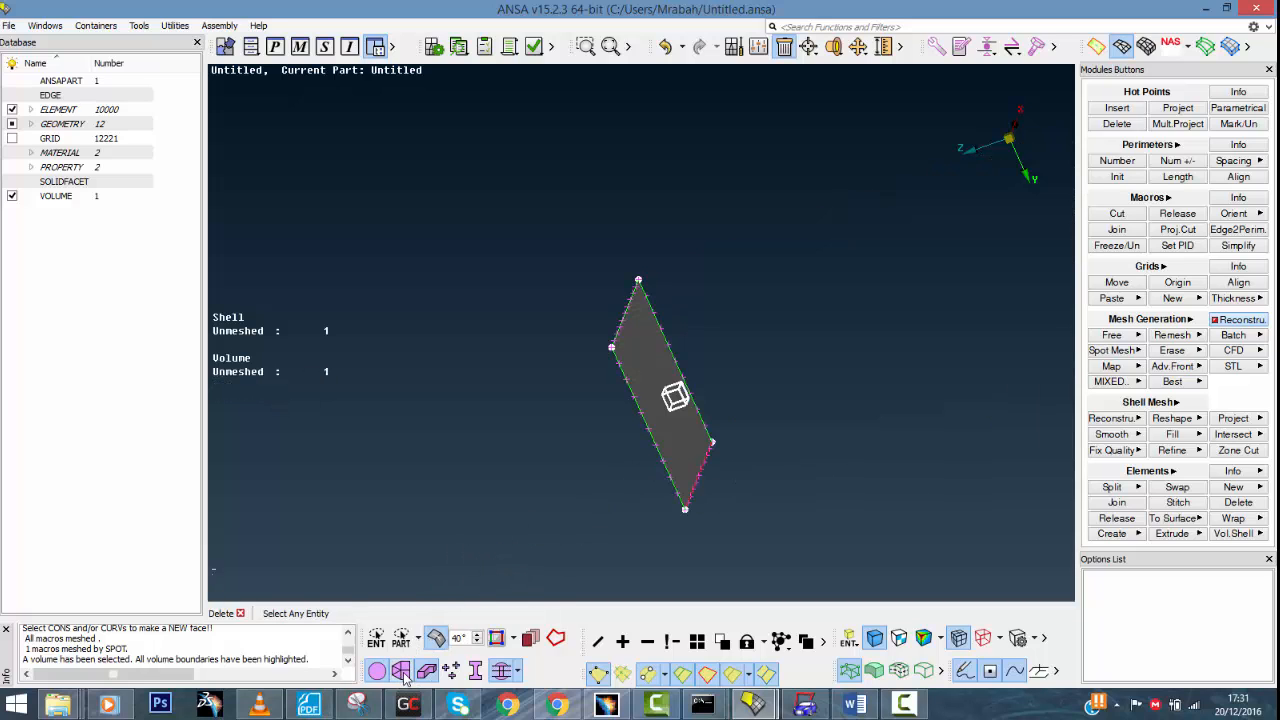
{"action": "left_click", "coordinate": [402, 673]}
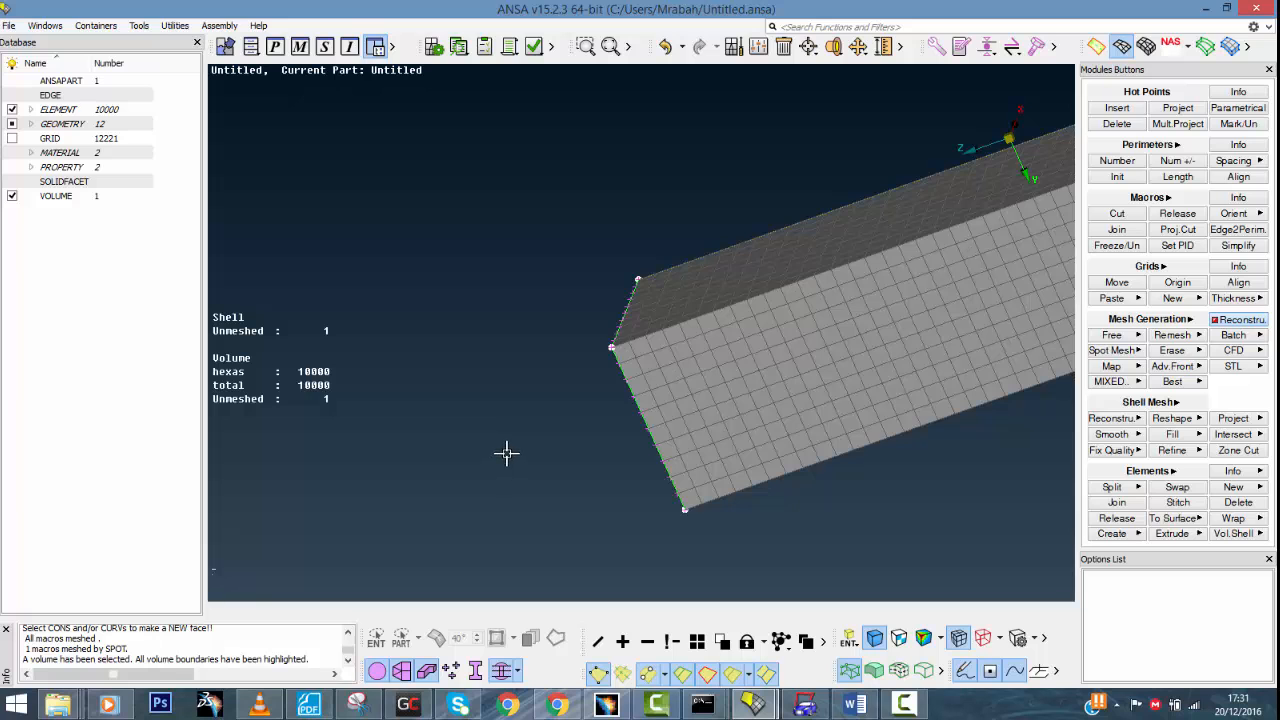
Hide the volume elements and delete the remaining square base face by selecting its perimeter edges
{"action": "mouse_move", "coordinate": [506, 453]}
{"action": "left_mouse_down", "text": "ctrl"}
{"action": "mouse_move", "coordinate": [611, 394]}
{"action": "mouse_move", "coordinate": [629, 423]}
{"action": "mouse_move", "coordinate": [666, 411]}
{"action": "mouse_move", "coordinate": [655, 421]}
{"action": "mouse_move", "coordinate": [674, 391]}
{"action": "mouse_move", "coordinate": [640, 430]}
{"action": "left_mouse_up", "text": "ctrl"}
{"action": "left_click", "coordinate": [401, 671]}
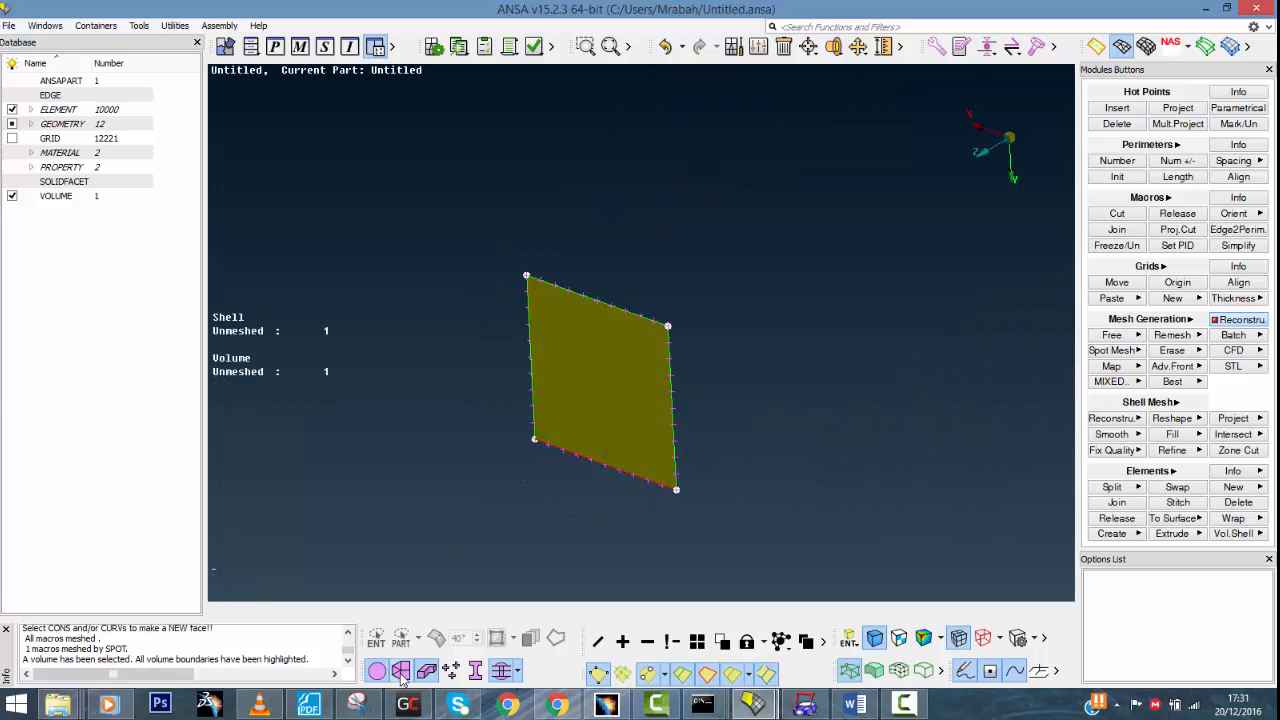
{"action": "left_click", "coordinate": [784, 46]}
{"action": "left_click", "coordinate": [598, 413]}
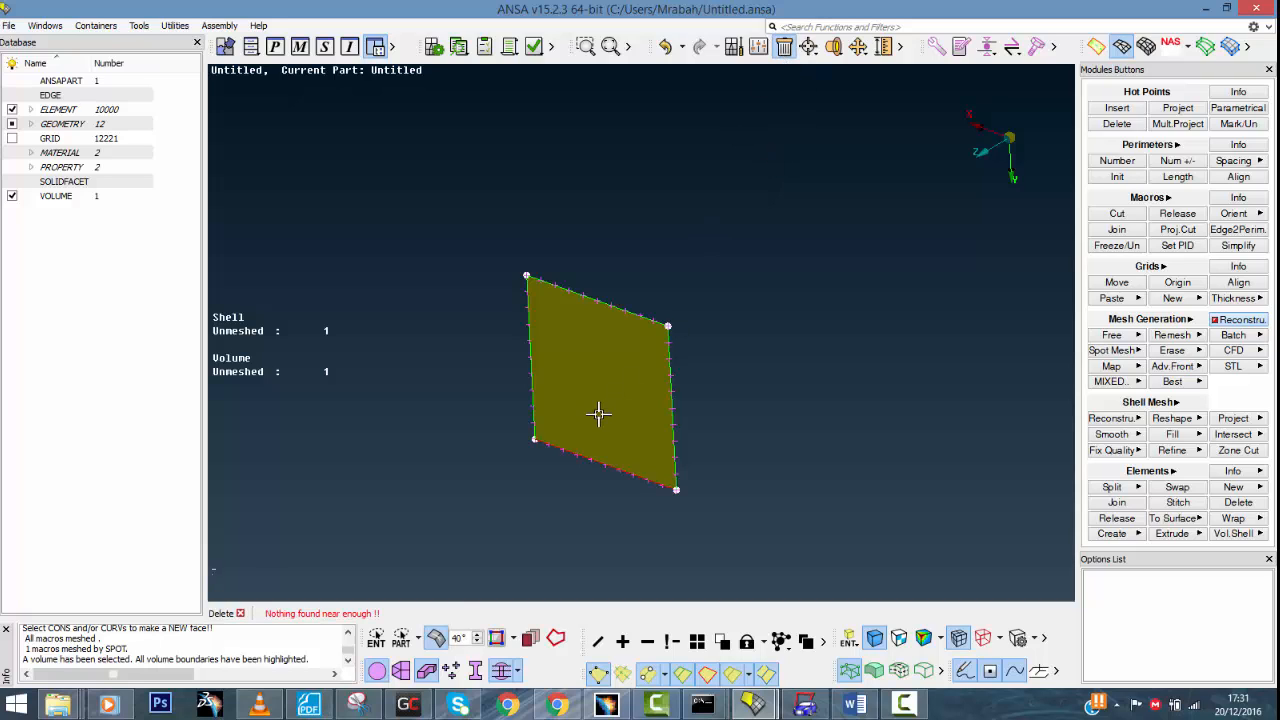
{"action": "left_click", "coordinate": [633, 468]}
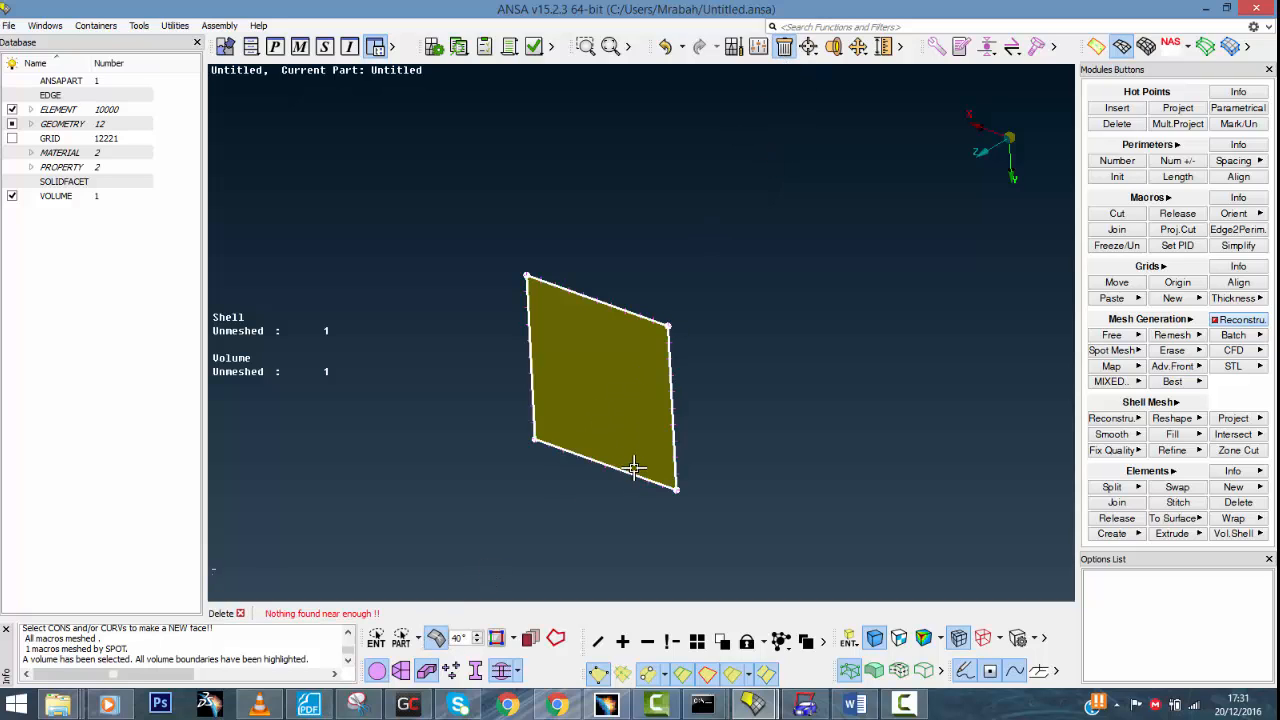
{"action": "middle_click", "coordinate": [770, 418]}
{"action": "left_click", "coordinate": [704, 478]}
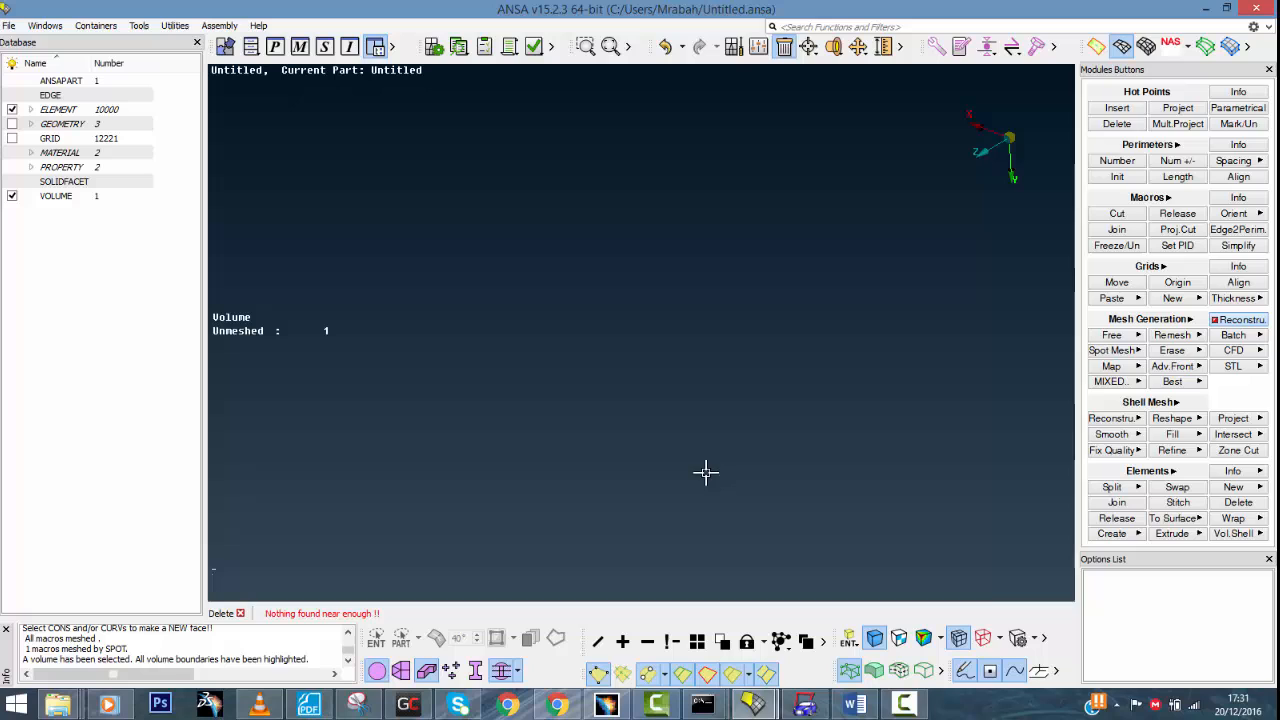
Show the volume elements again and inspect the whole hexa bar without its base face
{"action": "left_click", "coordinate": [398, 673]}
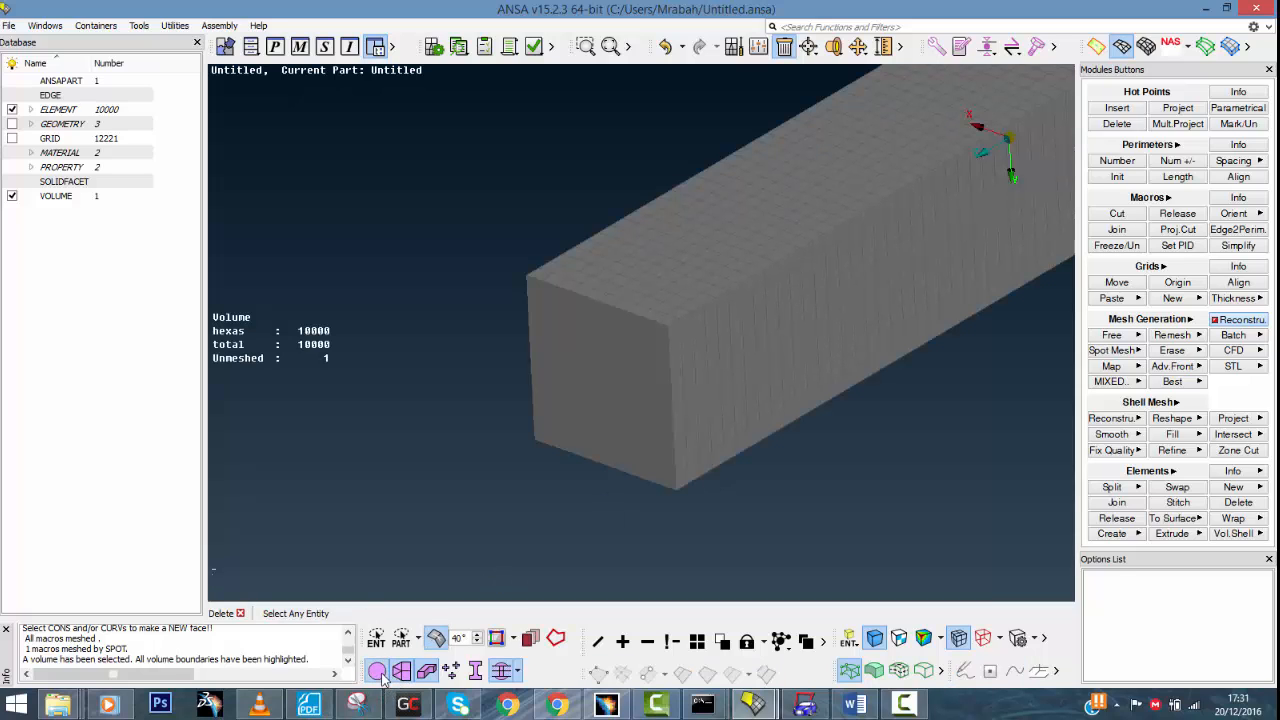
{"action": "scroll", "coordinate": [750, 412], "scroll_direction": "down", "scroll_amount": 3}
{"action": "middle_click_drag", "start_coordinate": [763, 406], "coordinate": [566, 443], "text": "ctrl"}
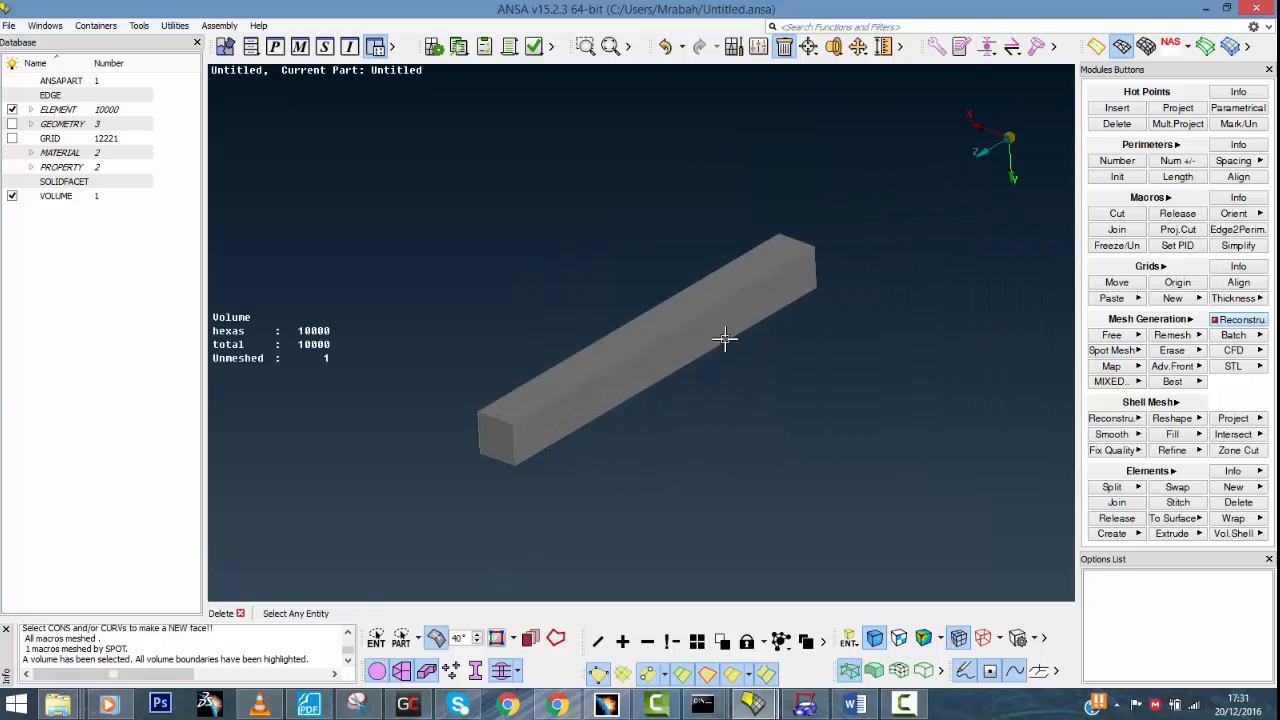
{"action": "left_click_drag", "start_coordinate": [723, 337], "coordinate": [417, 251], "text": "ctrl"}
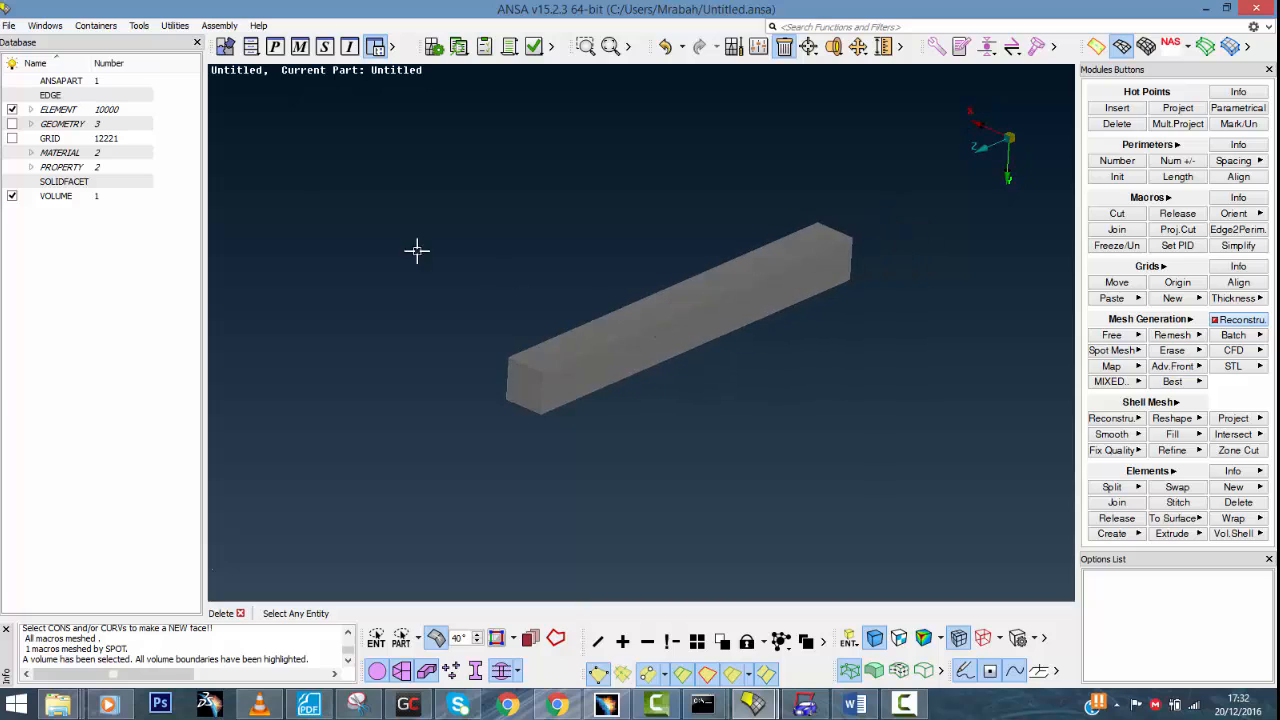
List the model's properties and highlight PSHELL and Default PSOLID Property in turn to see which one the bar uses
{"action": "left_click", "coordinate": [275, 47]}
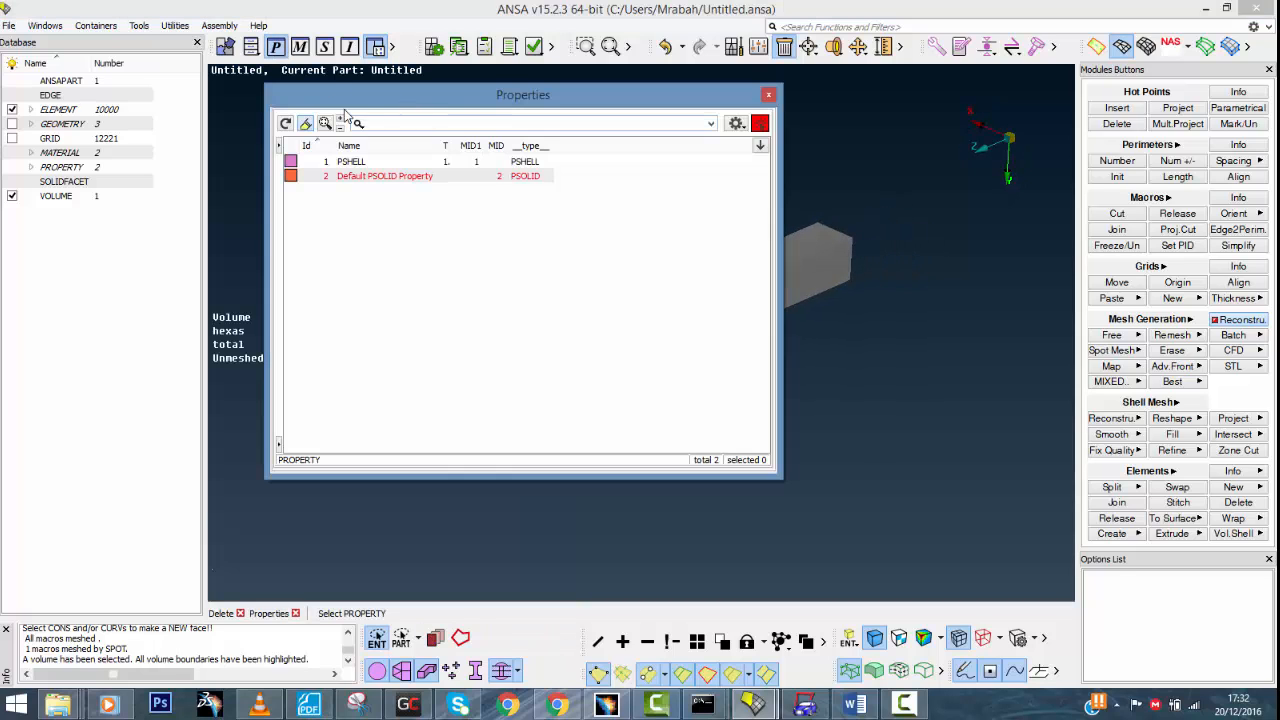
{"action": "left_click_drag", "start_coordinate": [413, 97], "coordinate": [170, 126]}
{"action": "left_click", "coordinate": [135, 204]}
{"action": "left_click", "coordinate": [111, 191]}
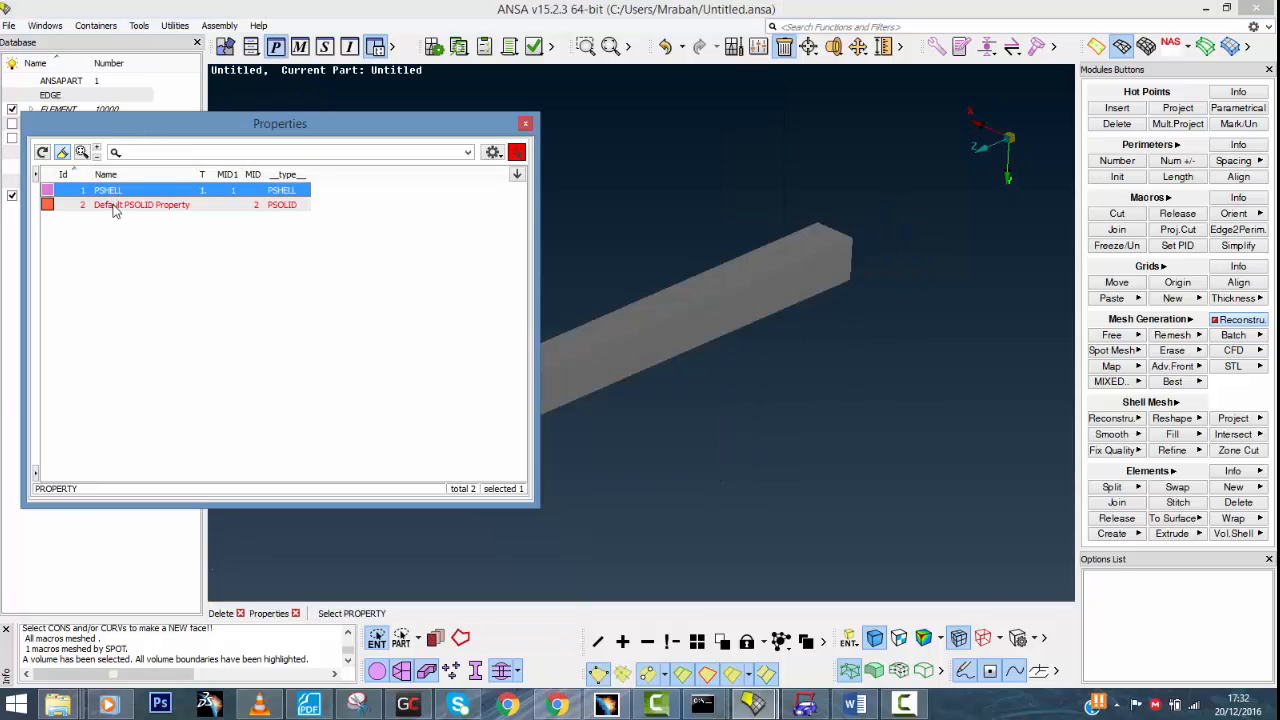
{"action": "left_click", "coordinate": [113, 205]}
{"action": "left_click_drag", "start_coordinate": [244, 128], "coordinate": [898, 148]}
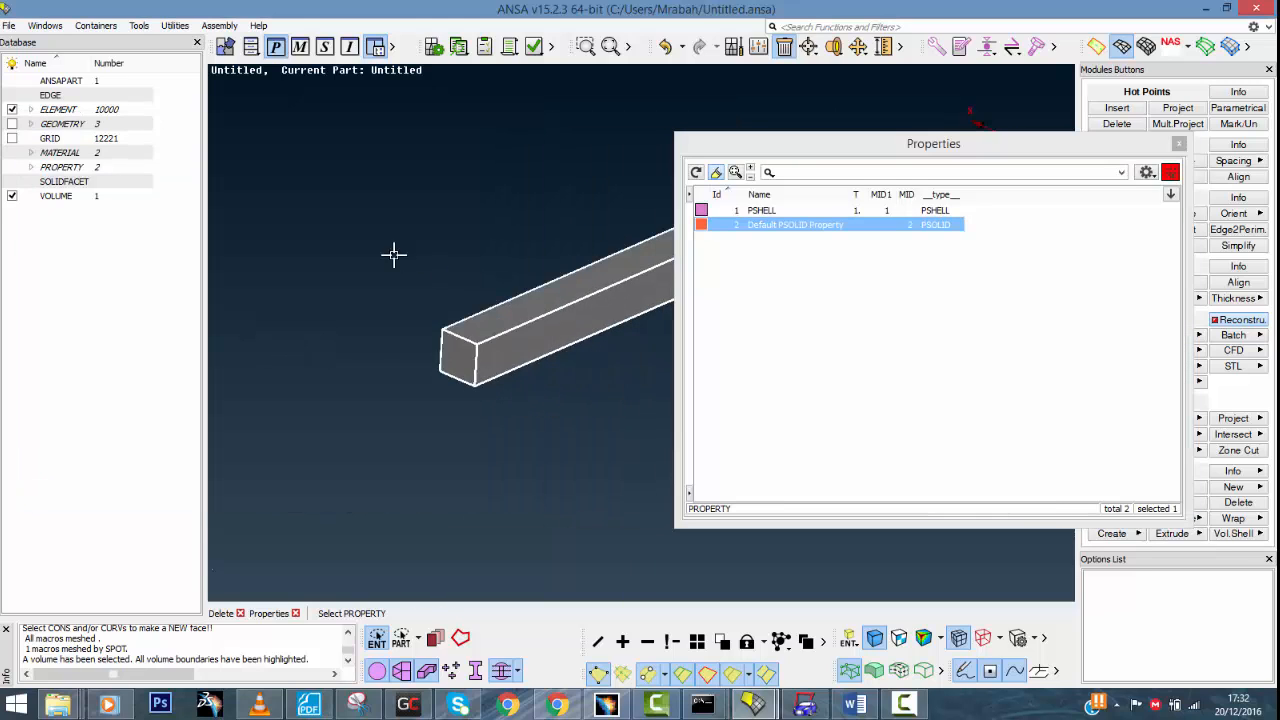
{"action": "left_click", "coordinate": [757, 214]}
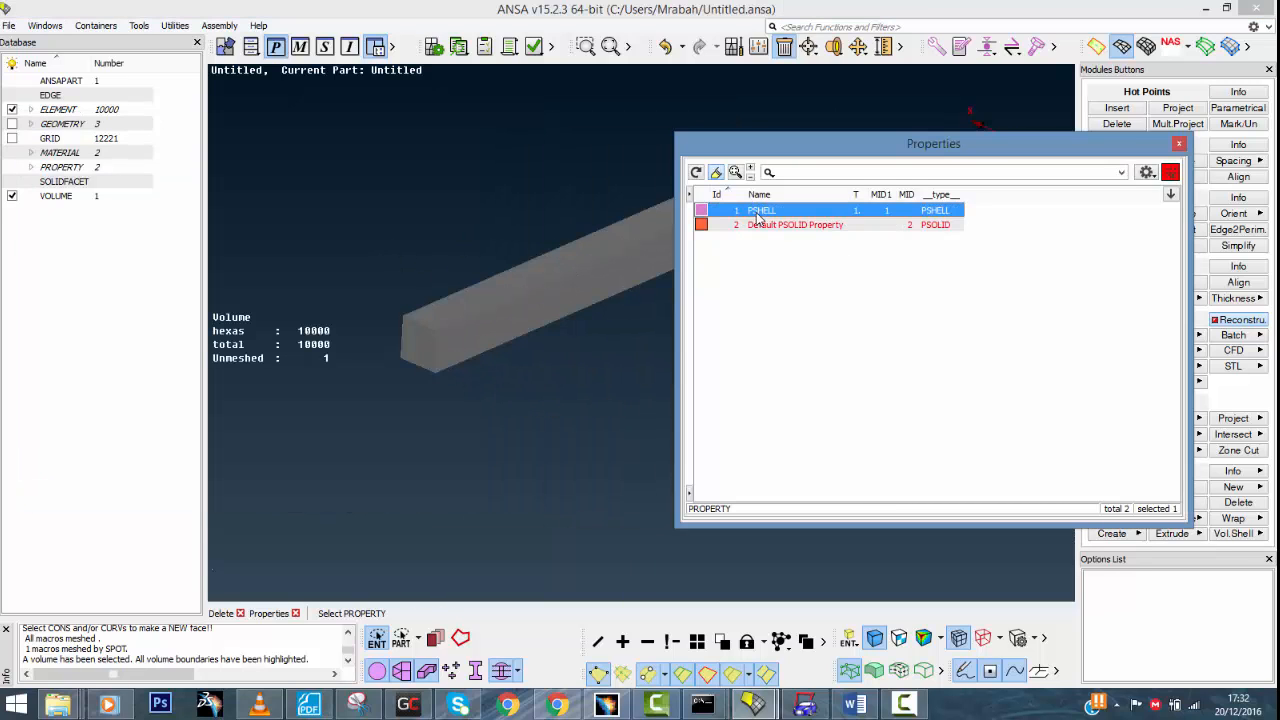
{"action": "left_click", "coordinate": [765, 225]}
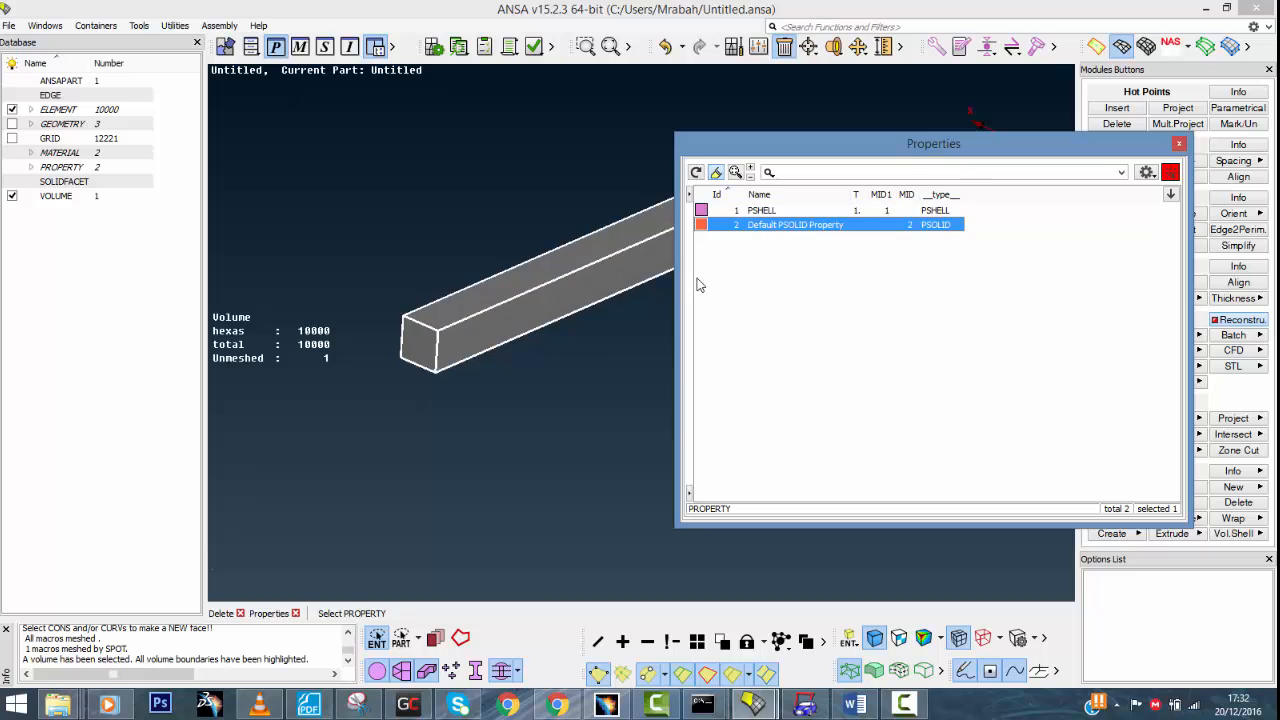
{"action": "scroll", "coordinate": [428, 338], "scroll_direction": "up", "scroll_amount": 4}
{"action": "scroll", "coordinate": [428, 338], "scroll_direction": "down", "scroll_amount": 2}
{"action": "left_click_drag", "start_coordinate": [442, 328], "coordinate": [452, 324], "text": "ctrl"}
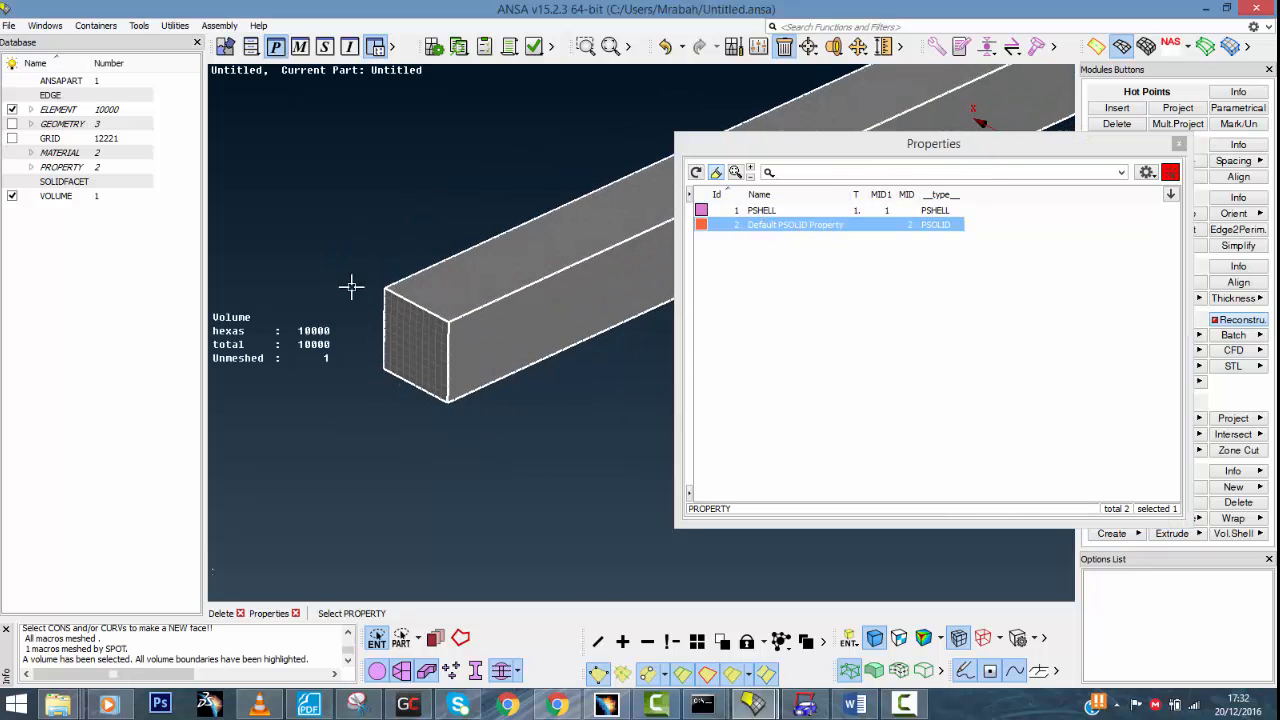
Try to delete the unused PSHELL property from the property list, and close the list
{"action": "right_click", "coordinate": [762, 212]}
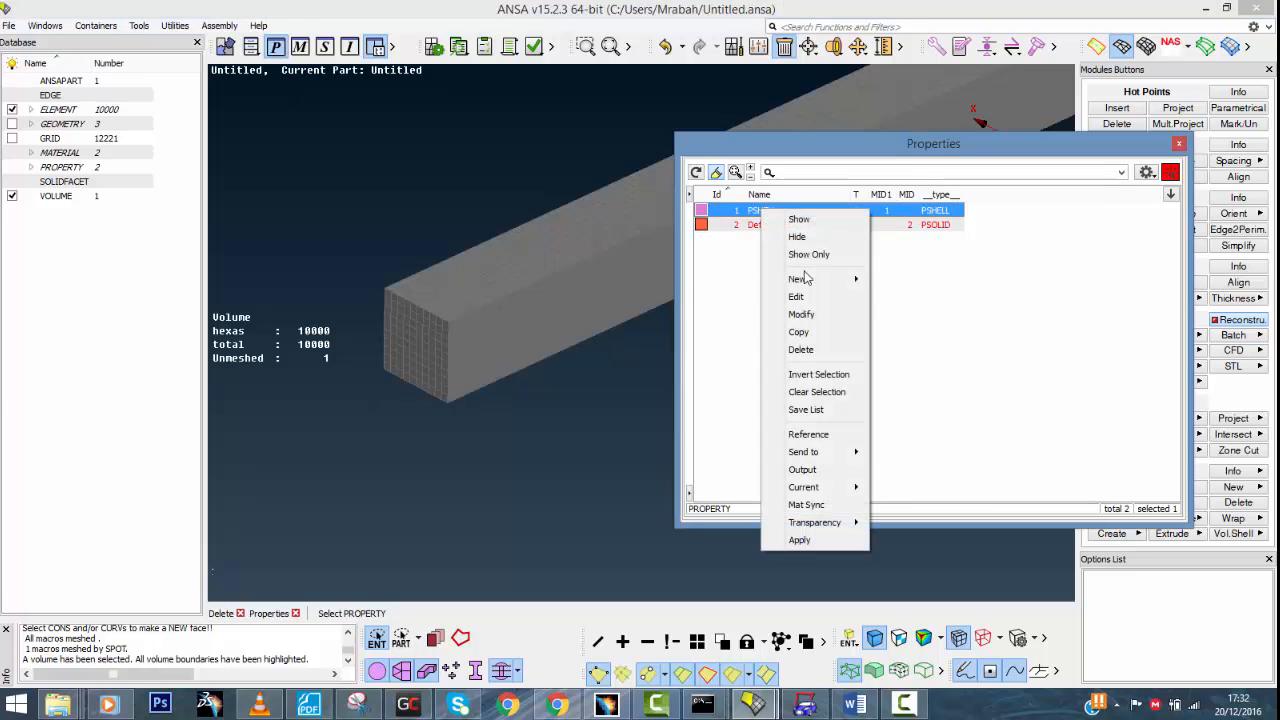
{"action": "left_click", "coordinate": [816, 350]}
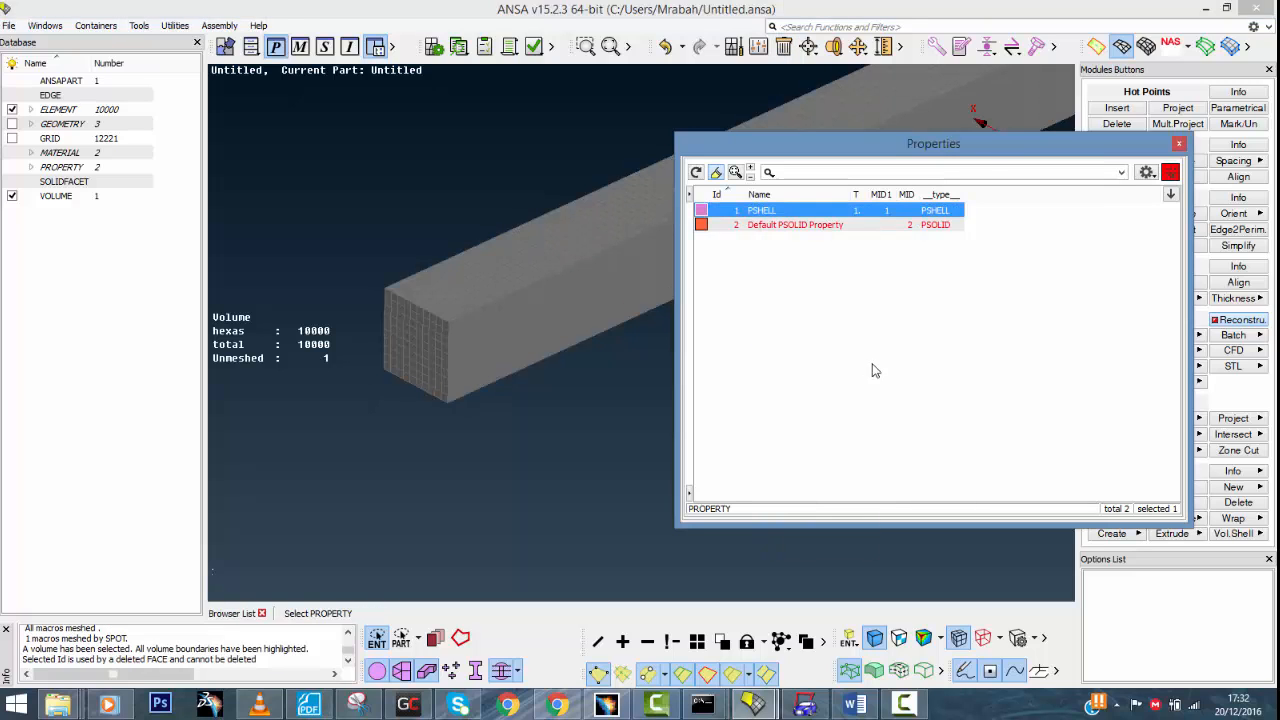
{"action": "left_click", "coordinate": [1177, 144]}
Compress the database for all decks with every entity category selected, to purge the unused entities
{"action": "left_click", "coordinate": [904, 50]}
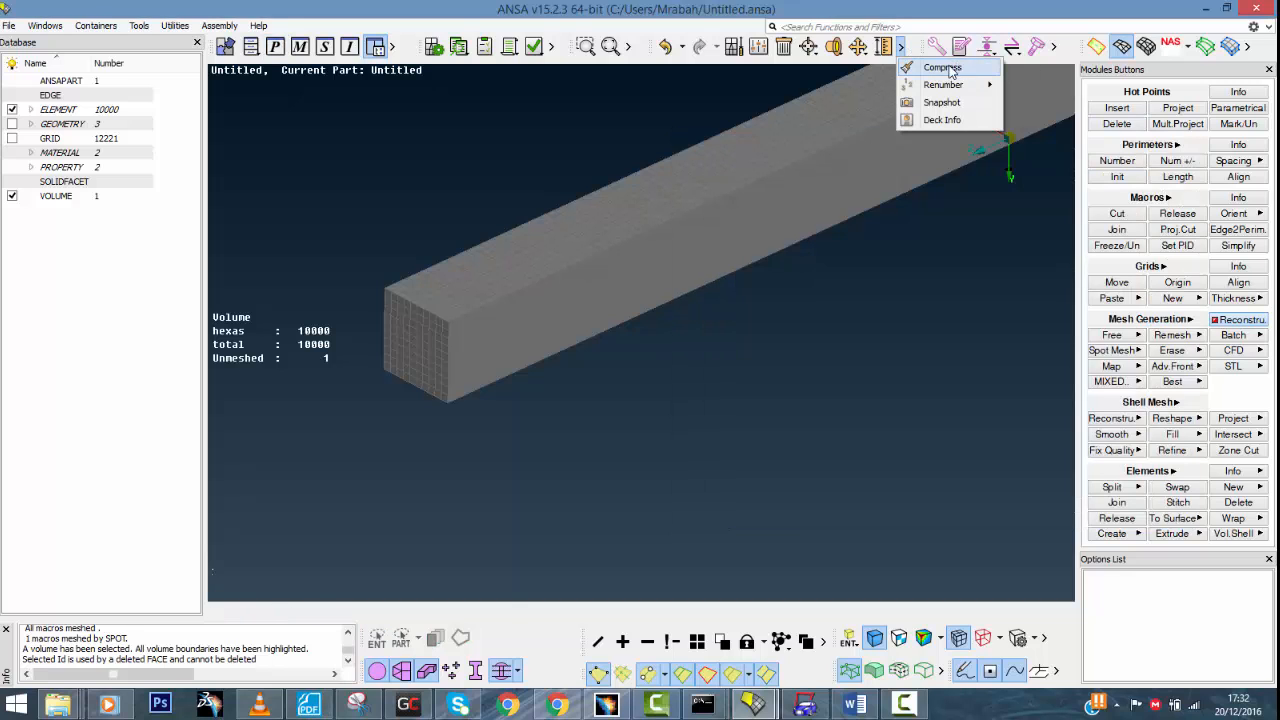
{"action": "left_click", "coordinate": [942, 68]}
{"action": "left_click_drag", "start_coordinate": [365, 102], "coordinate": [335, 69]}
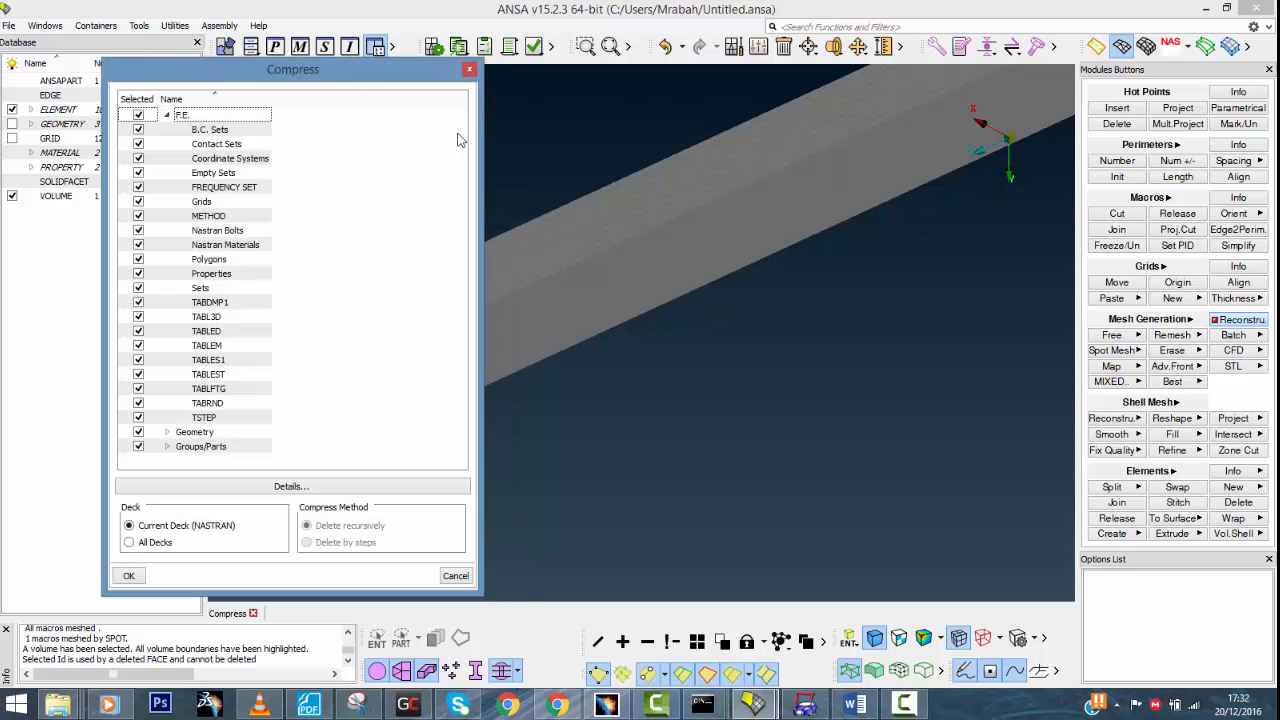
{"action": "scroll", "coordinate": [683, 343], "scroll_direction": "down", "scroll_amount": 5}
{"action": "scroll", "coordinate": [677, 337], "scroll_direction": "up", "scroll_amount": 2}
{"action": "left_click_drag", "start_coordinate": [660, 323], "coordinate": [654, 331], "text": "ctrl"}
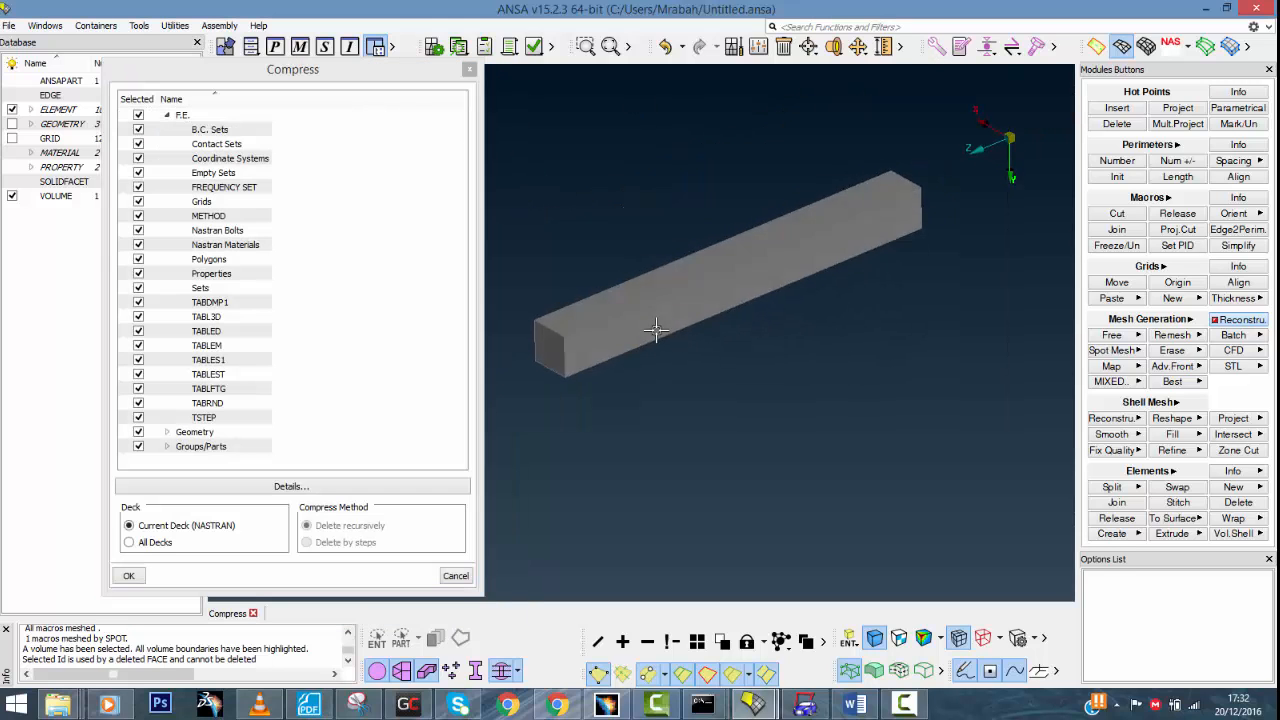
{"action": "middle_click_drag", "start_coordinate": [654, 331], "coordinate": [780, 325], "text": "ctrl"}
{"action": "left_click_drag", "start_coordinate": [370, 69], "coordinate": [448, 69]}
{"action": "left_click", "coordinate": [194, 536]}
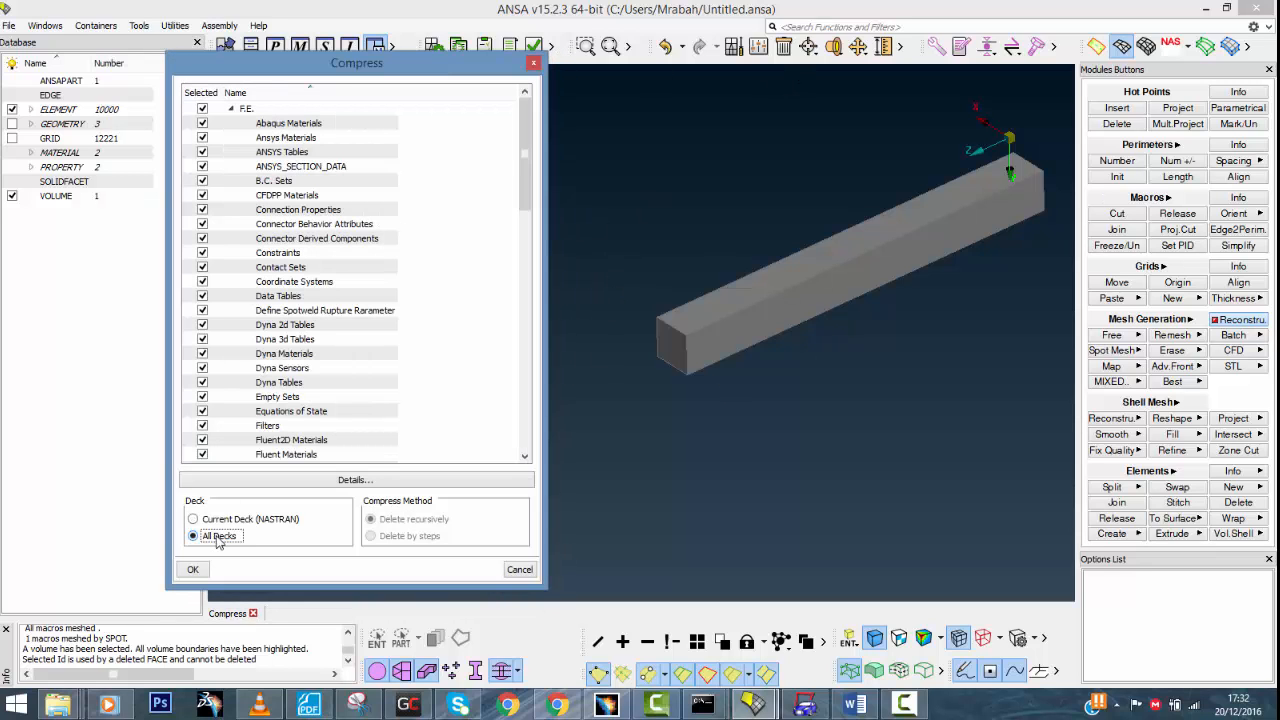
{"action": "left_click", "coordinate": [194, 569]}
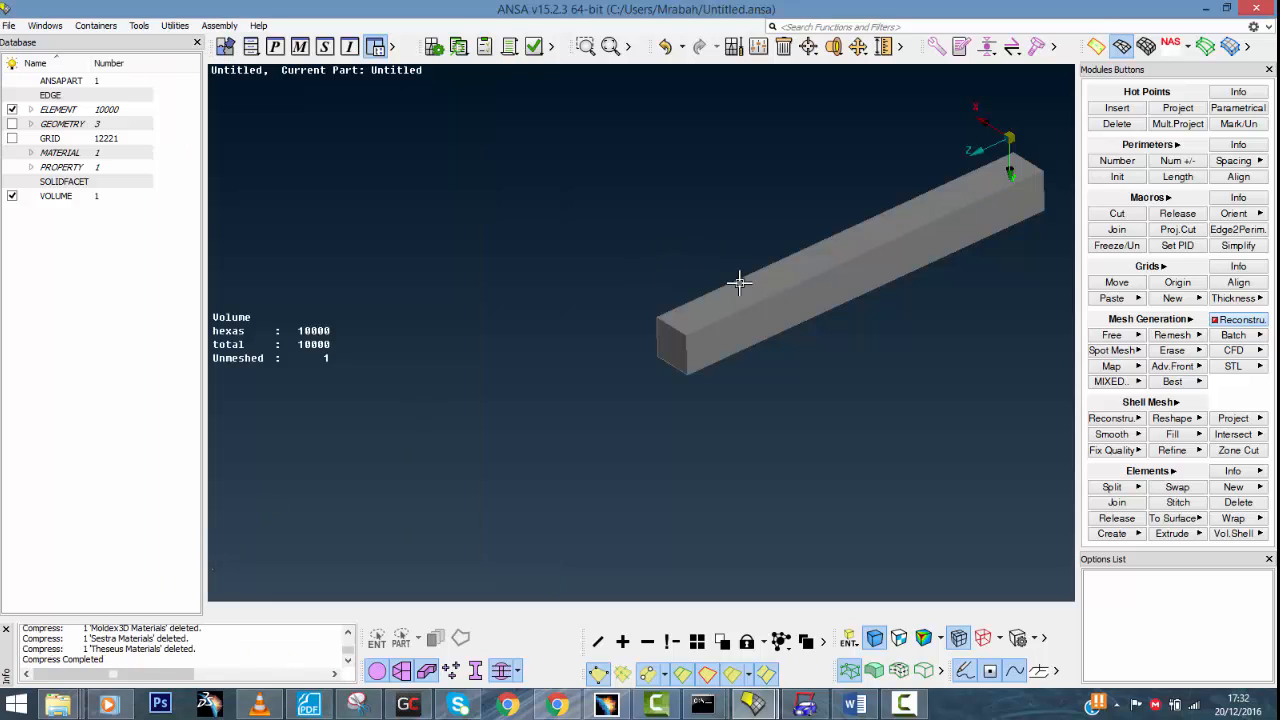
Check the property list again and highlight the bar's entities that use Default PSOLID Property
{"action": "scroll", "coordinate": [739, 284], "scroll_direction": "up", "scroll_amount": 3}
{"action": "middle_click_drag", "start_coordinate": [673, 289], "coordinate": [557, 231], "text": "ctrl"}
{"action": "scroll", "coordinate": [480, 278], "scroll_direction": "down", "scroll_amount": 3}
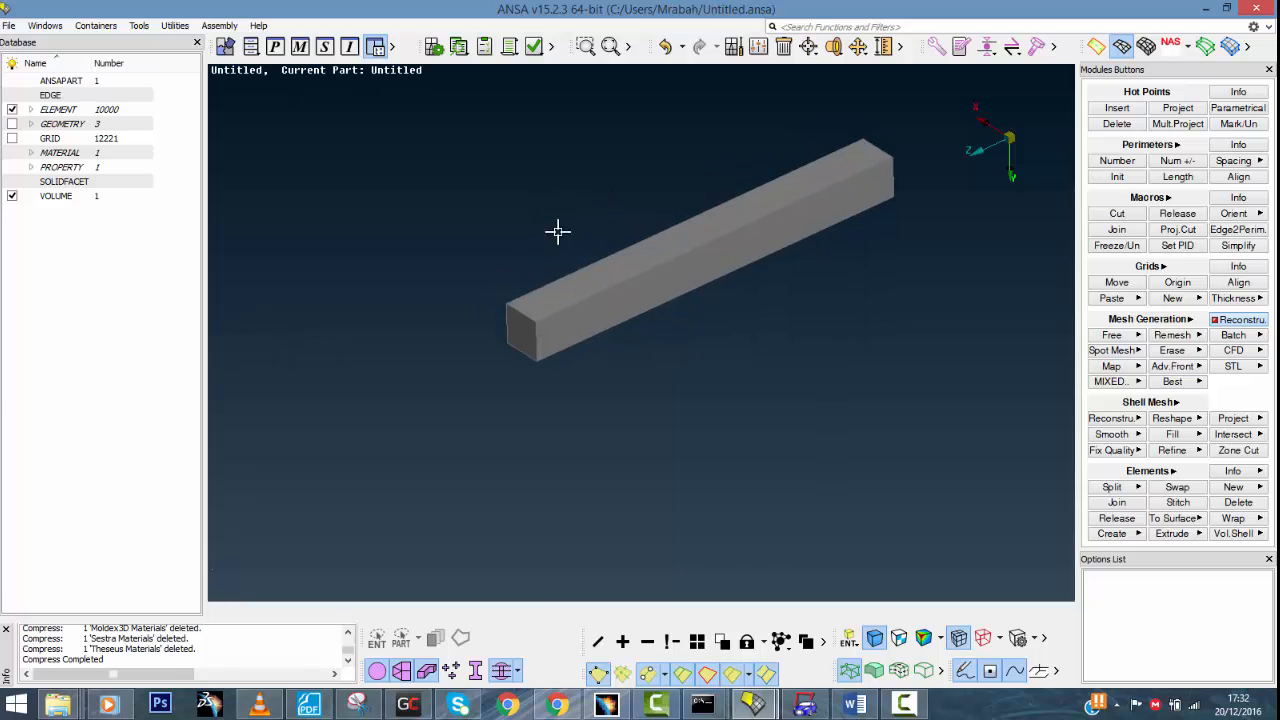
{"action": "left_click", "coordinate": [276, 48]}
{"action": "left_click", "coordinate": [790, 210]}
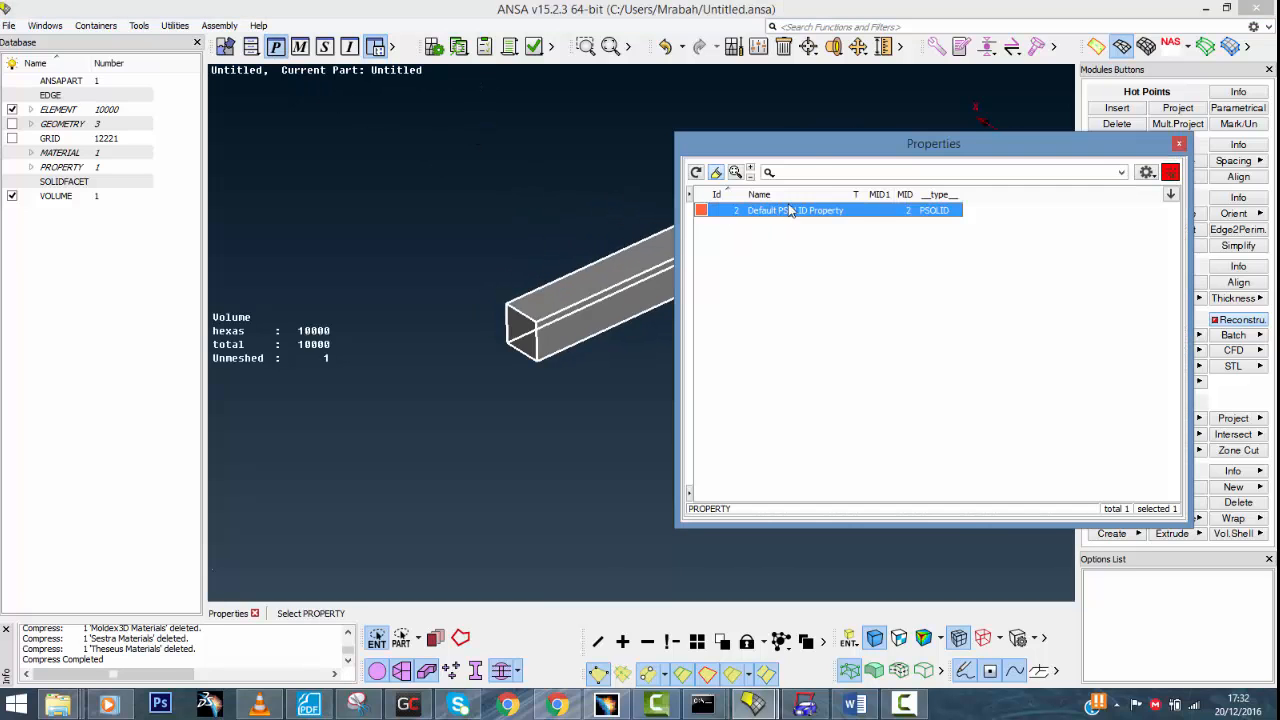
{"action": "left_click_drag", "start_coordinate": [815, 153], "coordinate": [178, 165]}
{"action": "left_click", "coordinate": [129, 254]}
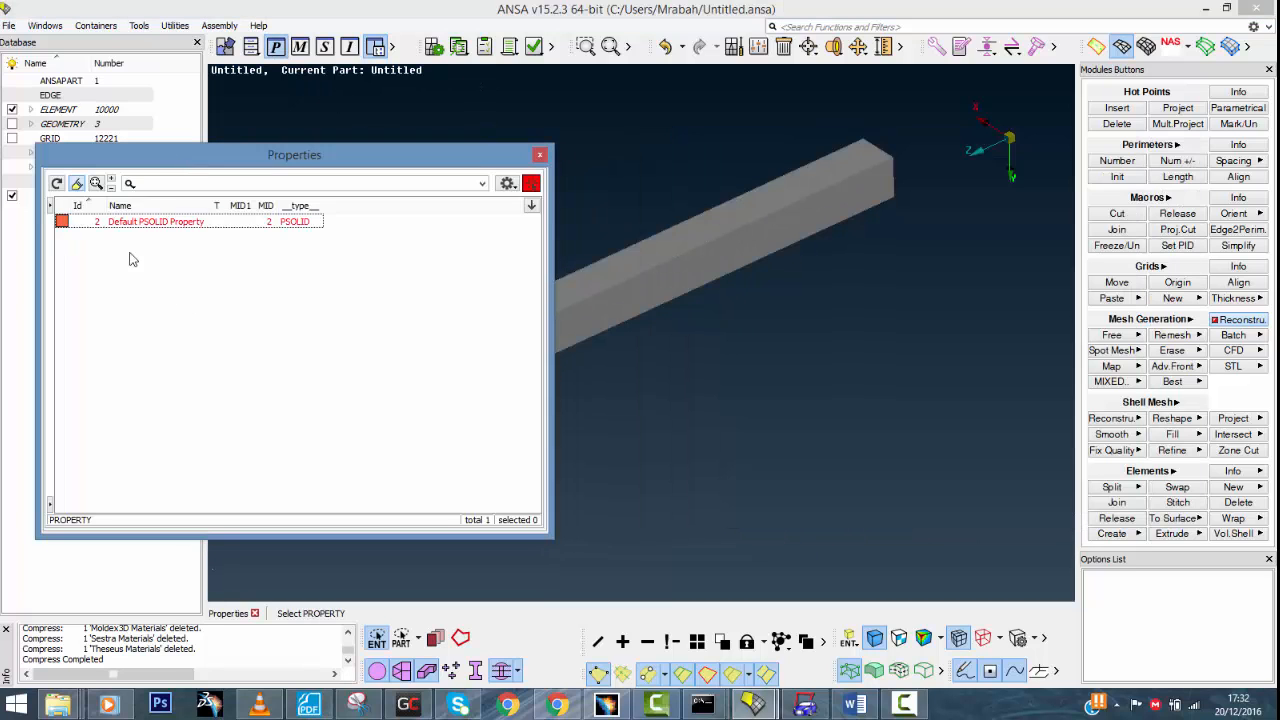
{"action": "left_click", "coordinate": [126, 222]}
{"action": "mouse_move", "coordinate": [734, 353]}
{"action": "left_mouse_down", "text": "ctrl"}
{"action": "mouse_move", "coordinate": [817, 343]}
{"action": "mouse_move", "coordinate": [700, 378]}
{"action": "left_mouse_up", "text": "ctrl"}
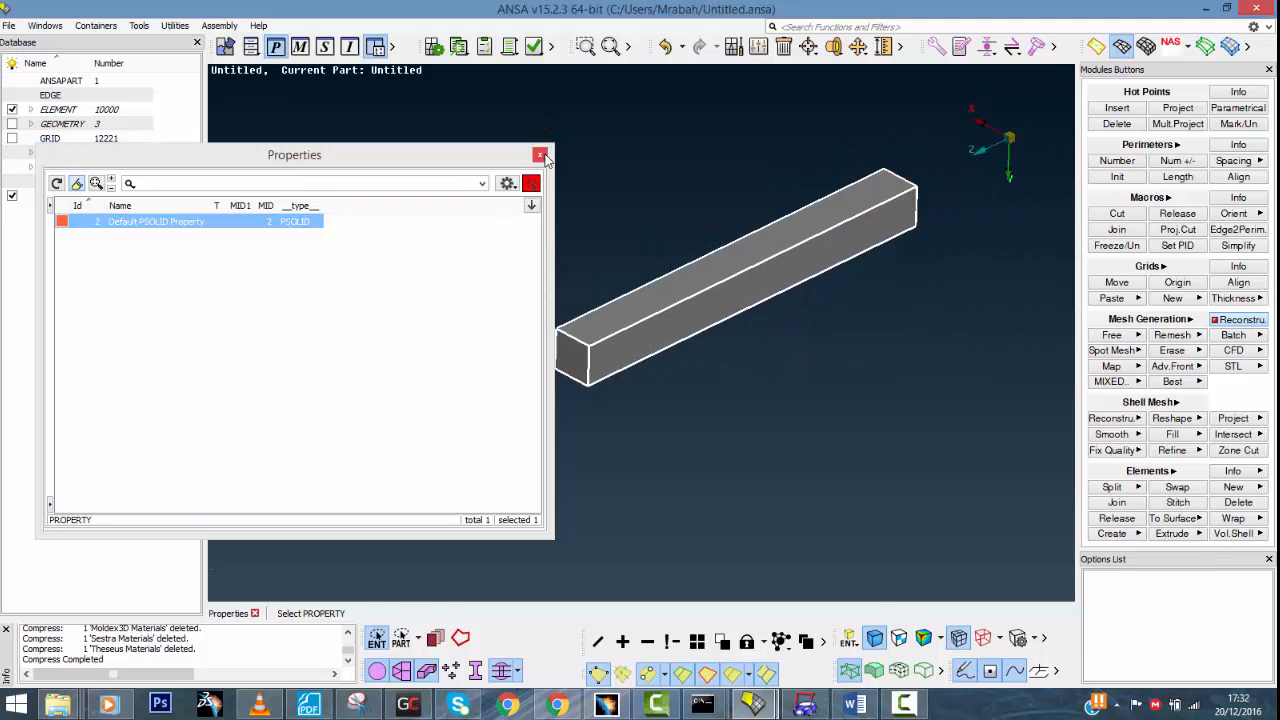
{"action": "left_click", "coordinate": [539, 155]}
Open Default MAT1 Material from the material list, review its constants, and accept it with DEFINED set to YES
{"action": "left_click", "coordinate": [300, 47]}
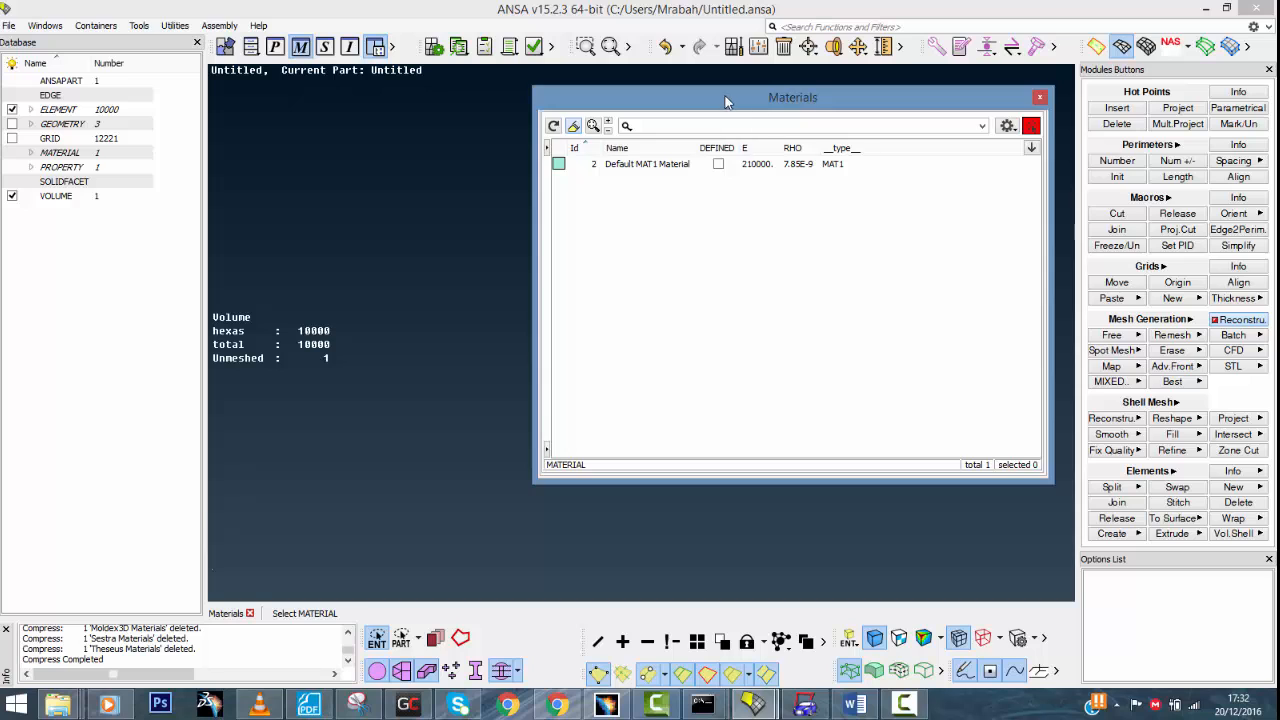
{"action": "left_click_drag", "start_coordinate": [726, 101], "coordinate": [225, 128]}
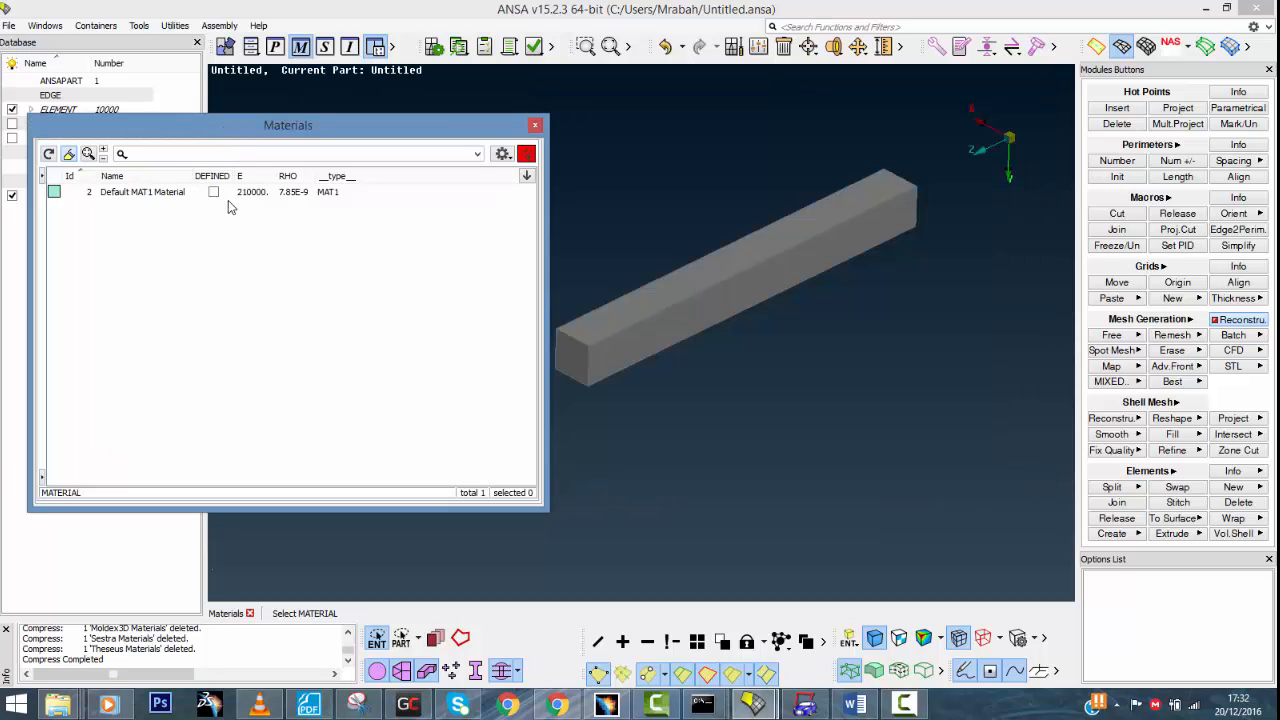
{"action": "double_click", "coordinate": [195, 194]}
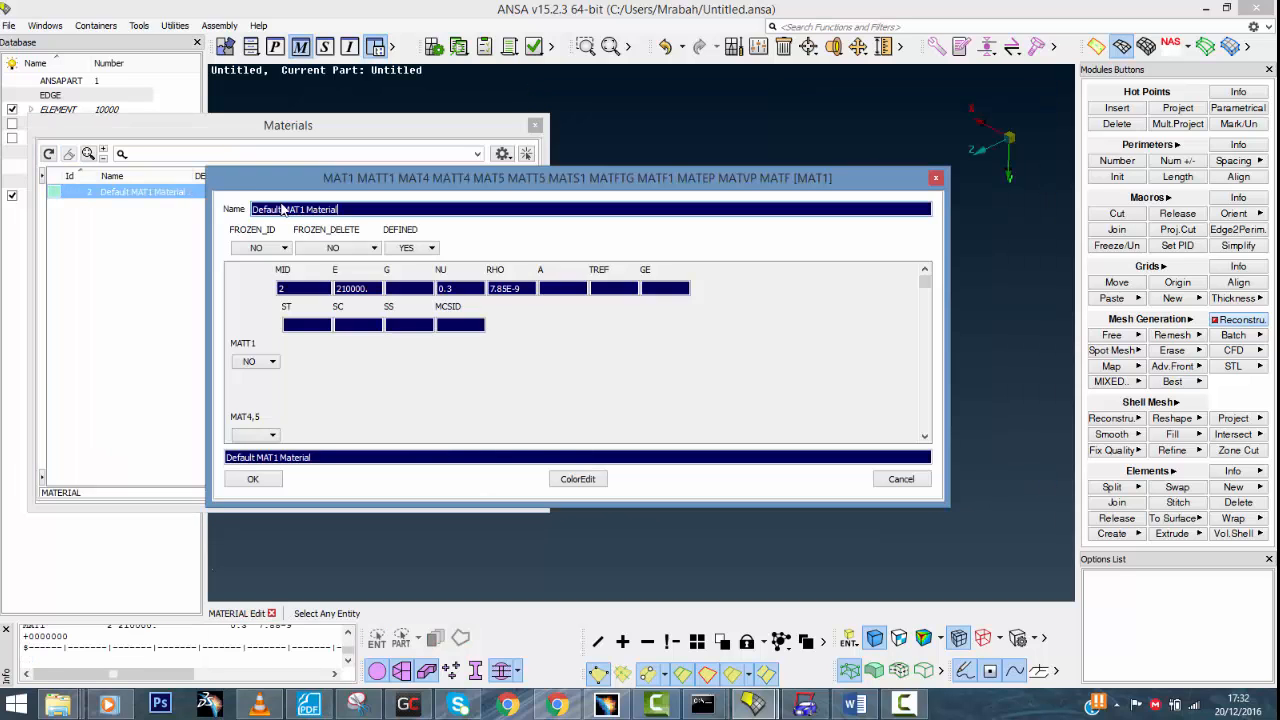
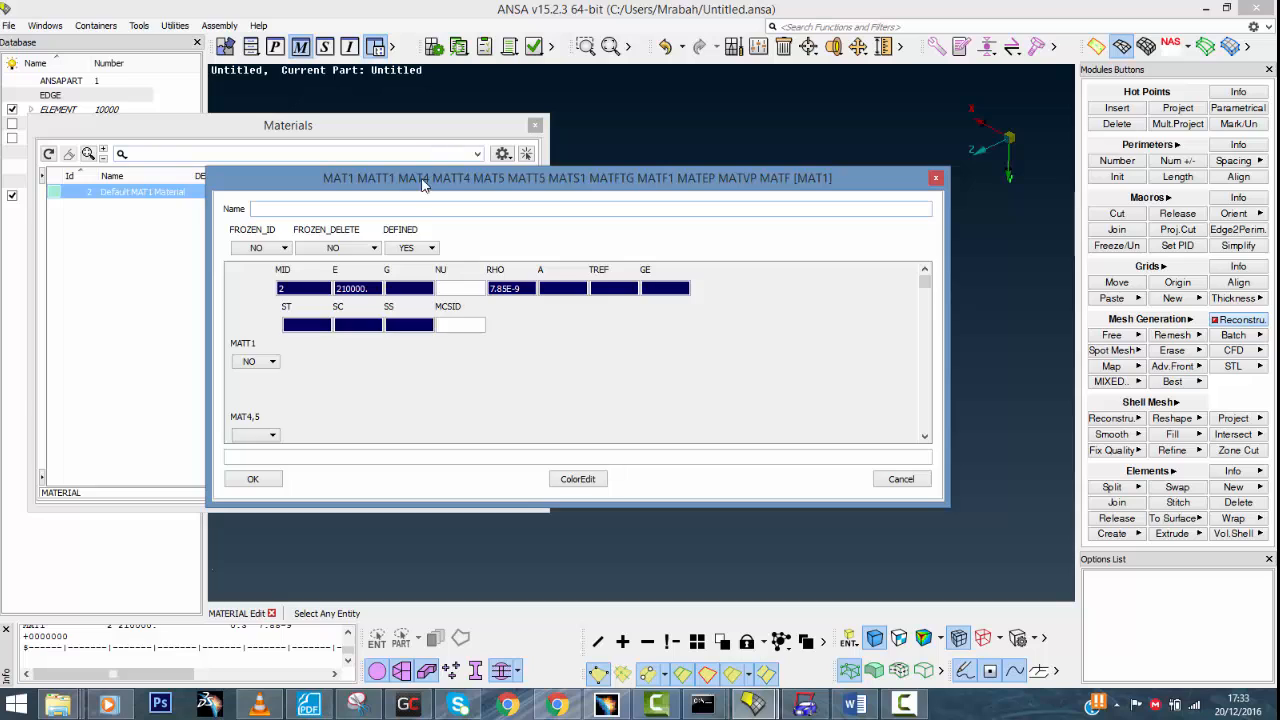
{"action": "left_click_drag", "start_coordinate": [422, 180], "coordinate": [471, 164]}
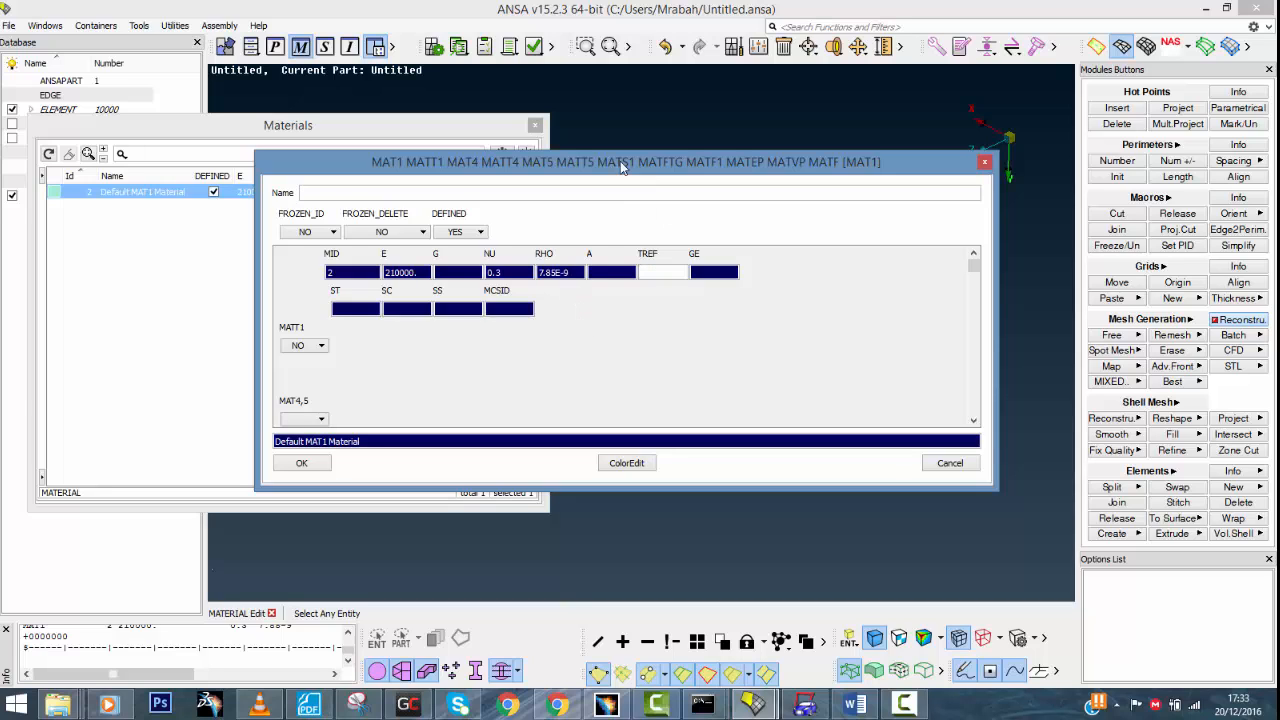
{"action": "left_click_drag", "start_coordinate": [591, 164], "coordinate": [587, 195]}
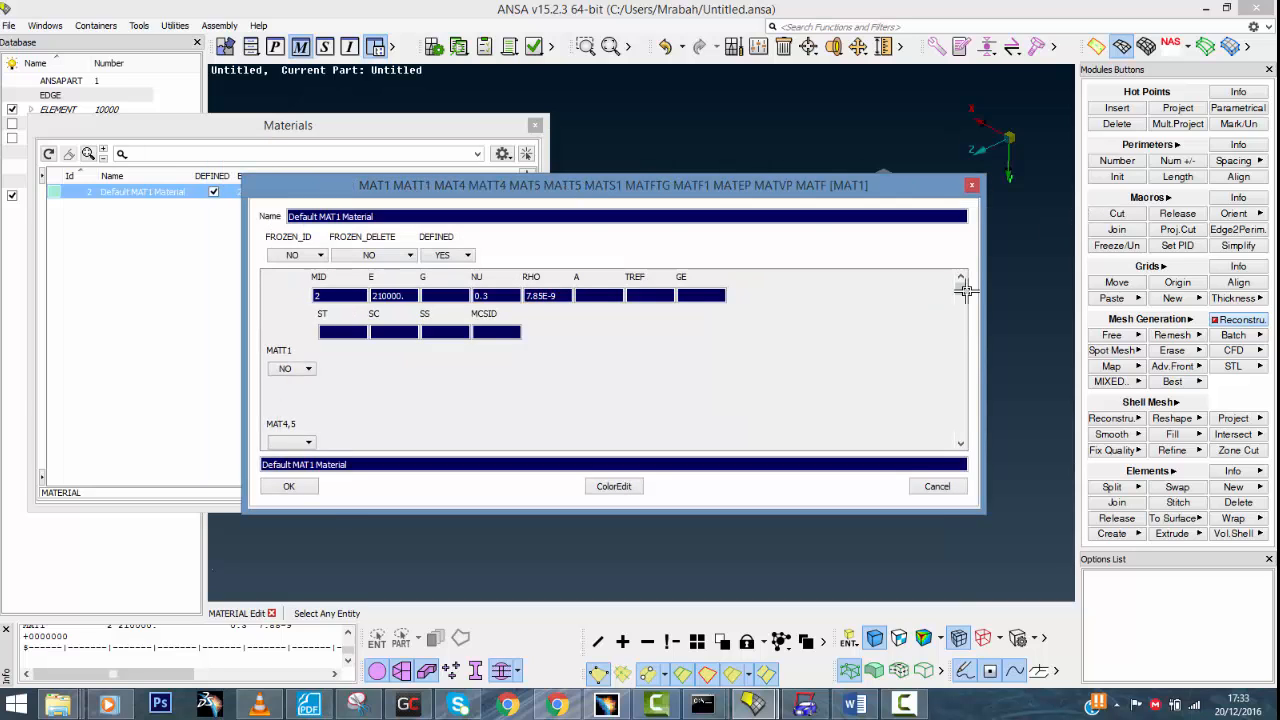
{"action": "left_click", "coordinate": [289, 486]}
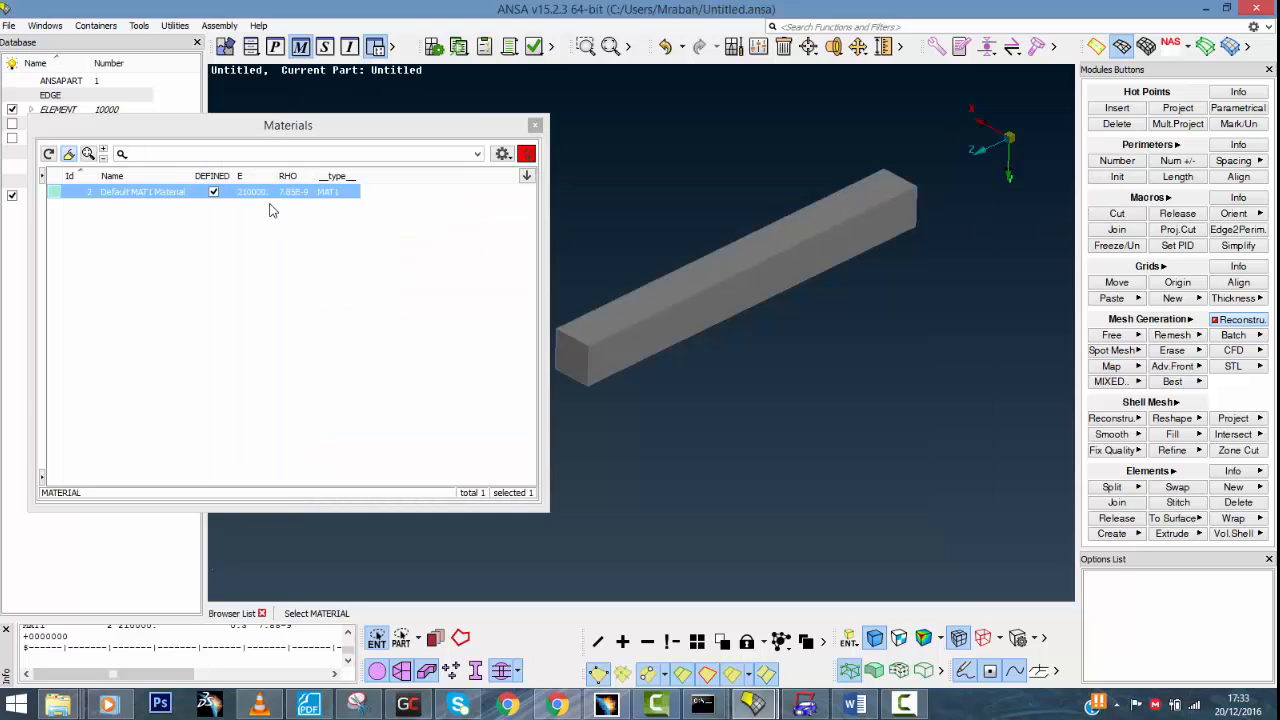
{"action": "left_click", "coordinate": [535, 126]}
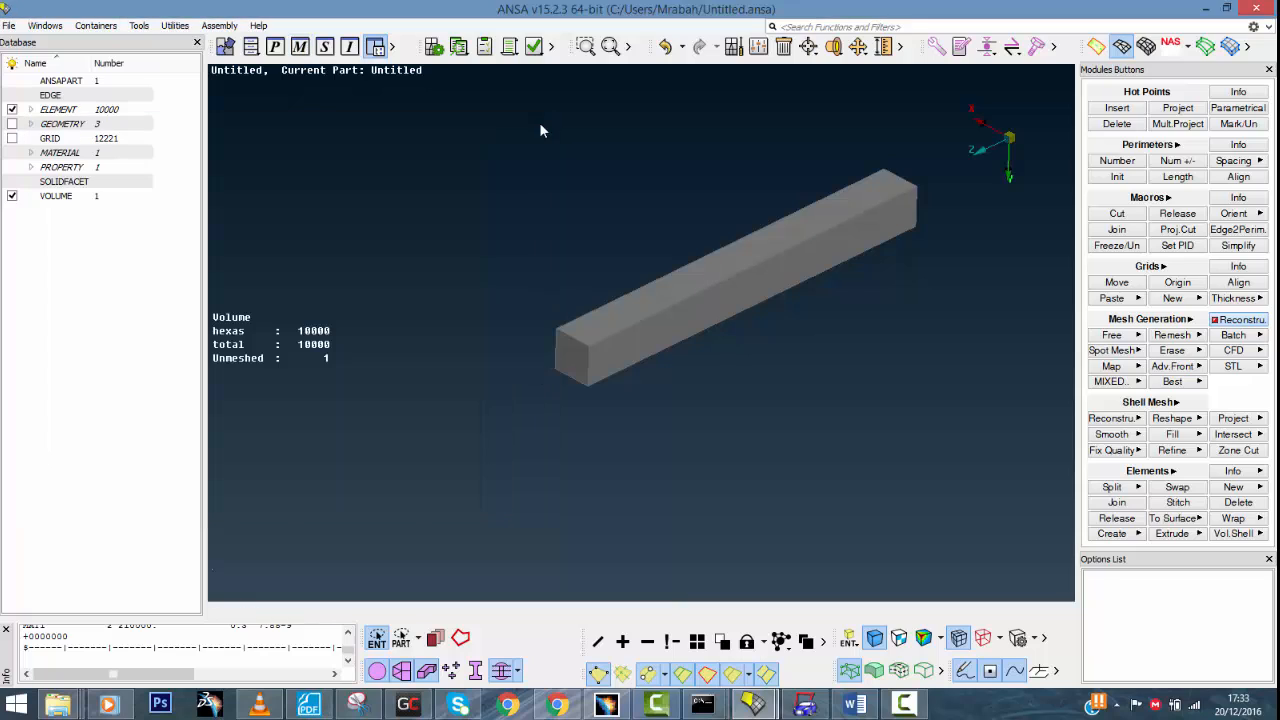
Isolate the unmeshed volume, restore the visibility of the whole model, and select the VOLUME entry in the database
{"action": "right_click", "coordinate": [256, 363]}
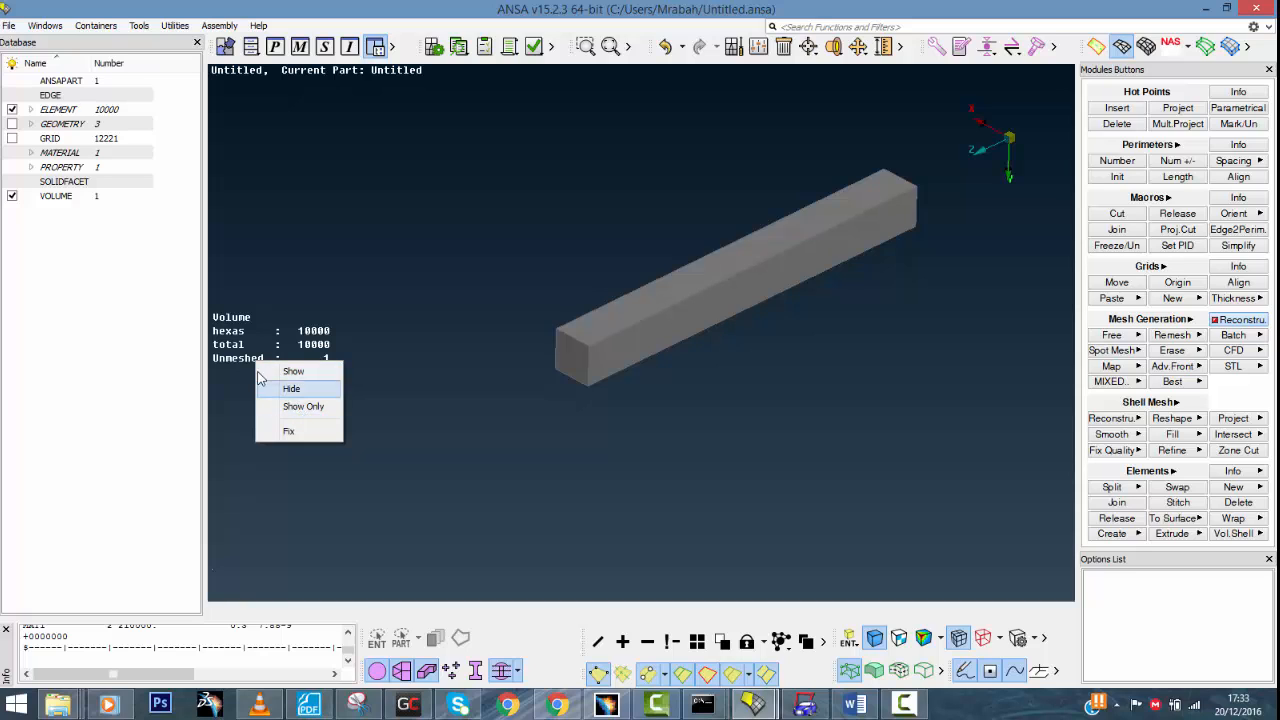
{"action": "left_click", "coordinate": [297, 408]}
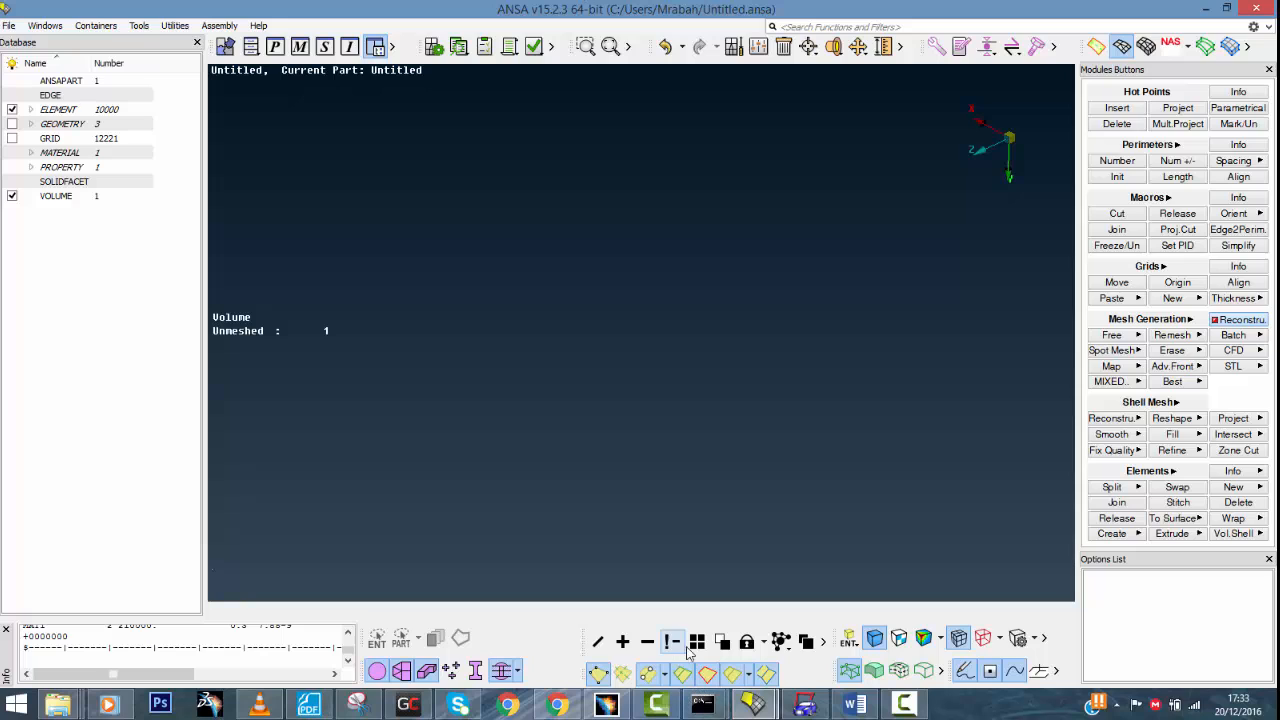
{"action": "left_click", "coordinate": [698, 643]}
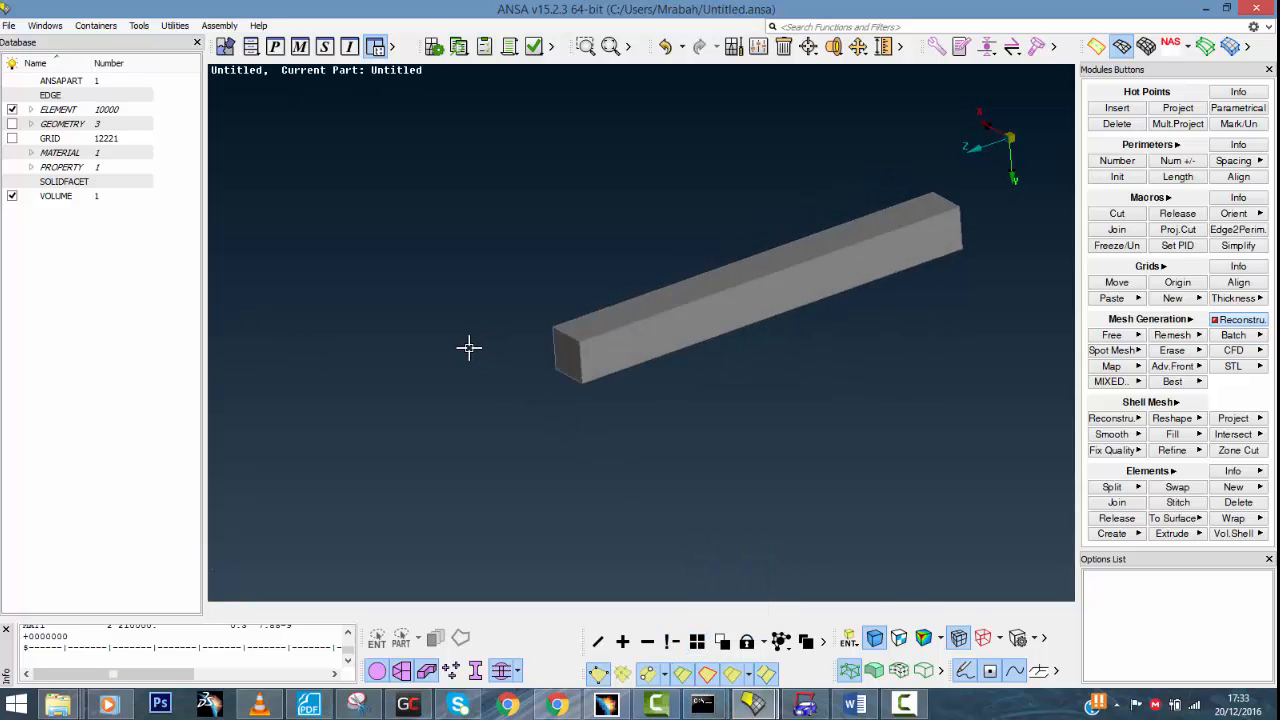
{"action": "left_click", "coordinate": [57, 197]}
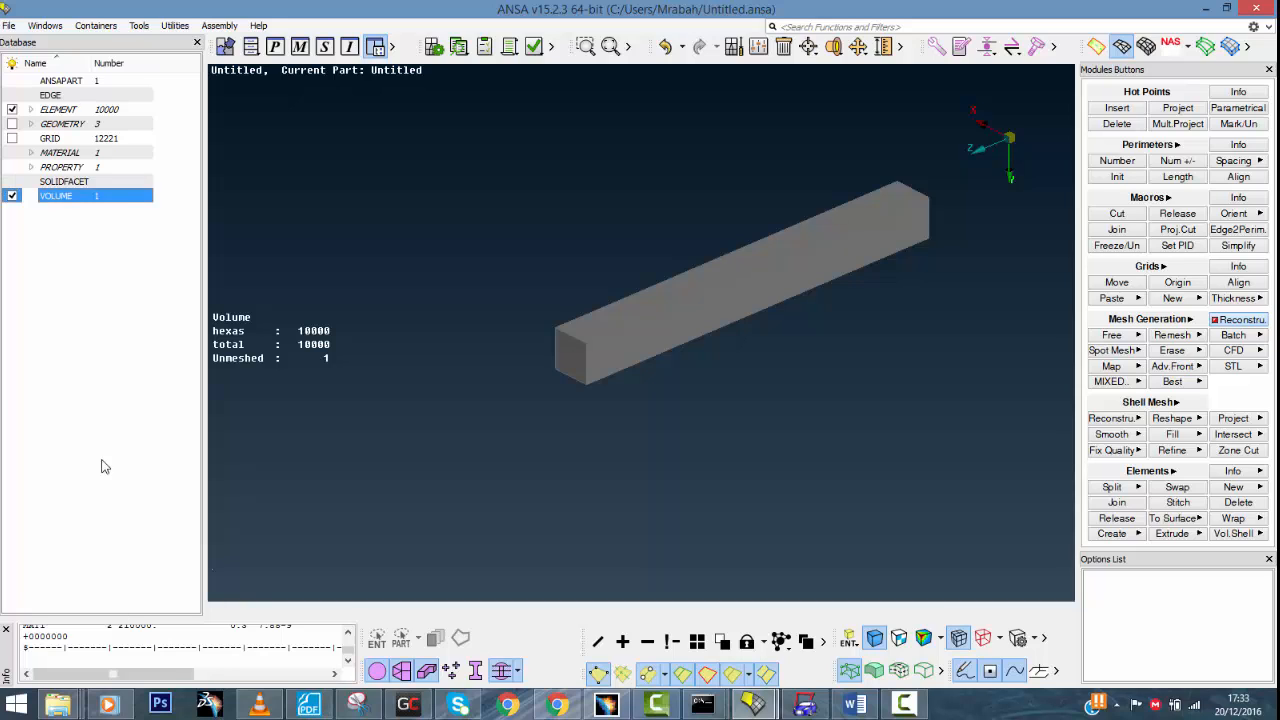
Delete the unmeshed volume entity from the volume list, confirm the deletion and close the list
{"action": "double_click", "coordinate": [57, 197]}
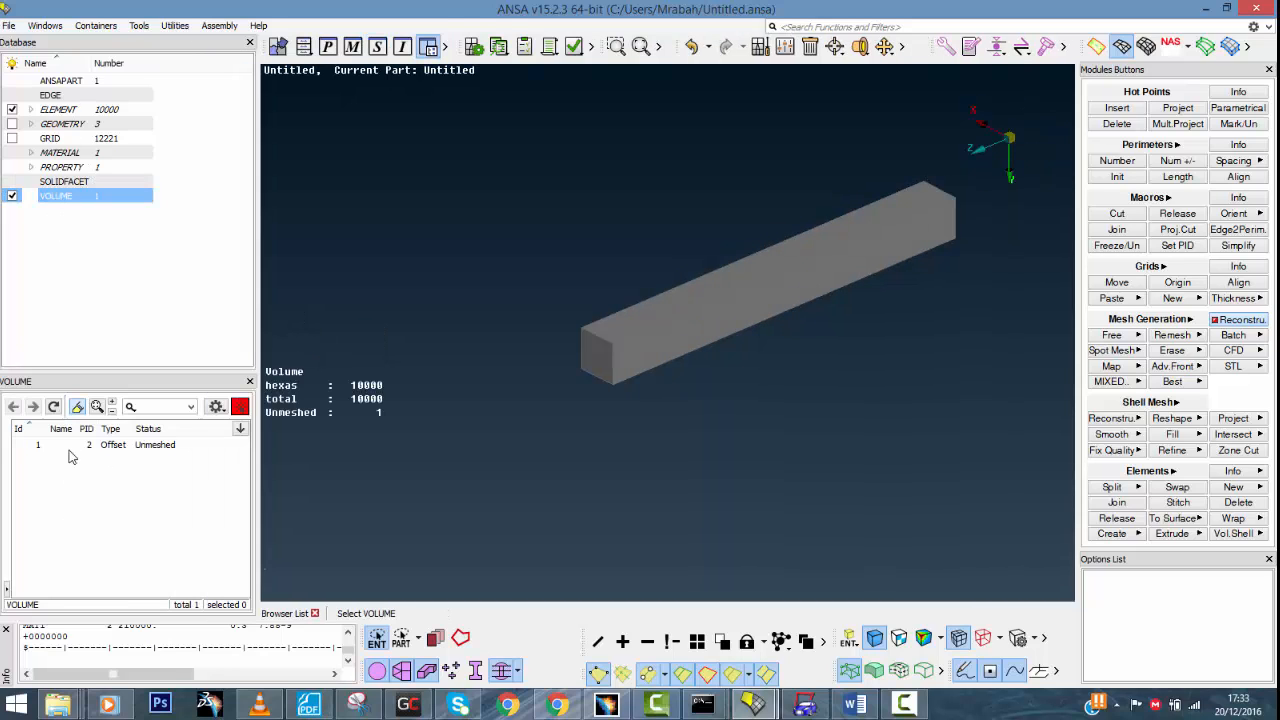
{"action": "left_click", "coordinate": [120, 447]}
{"action": "right_click", "coordinate": [122, 450]}
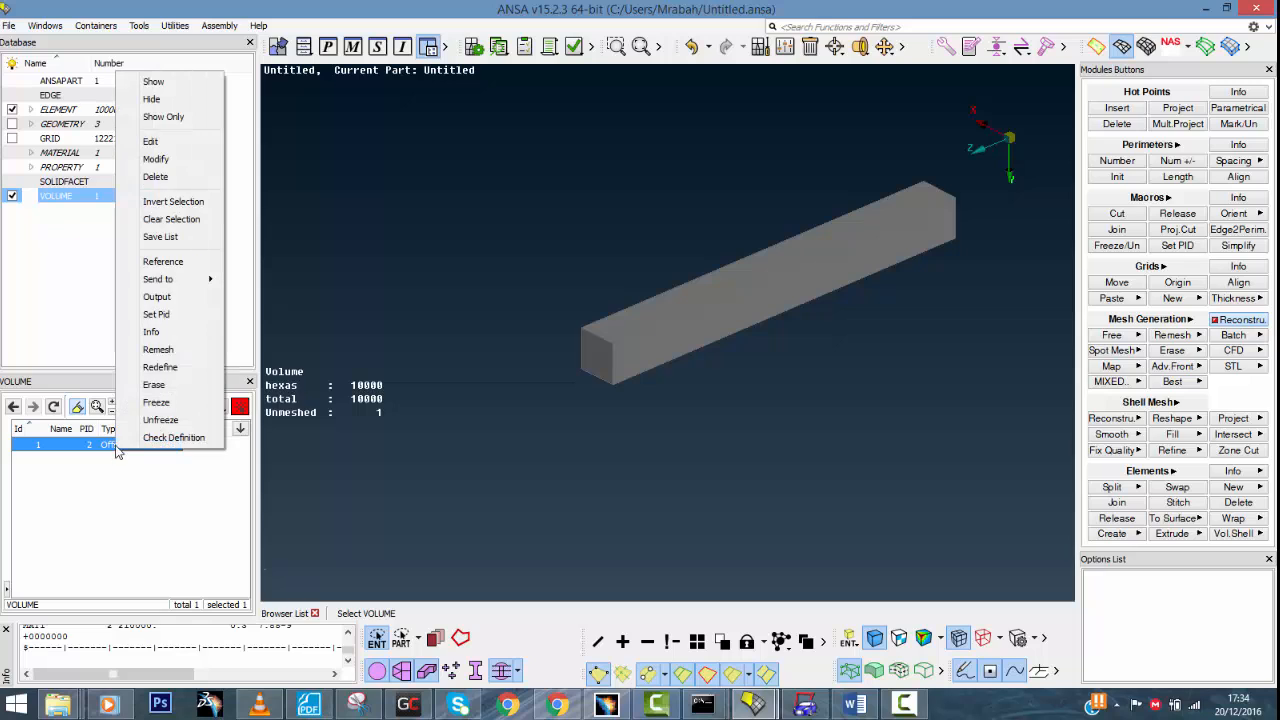
{"action": "left_click", "coordinate": [166, 177]}
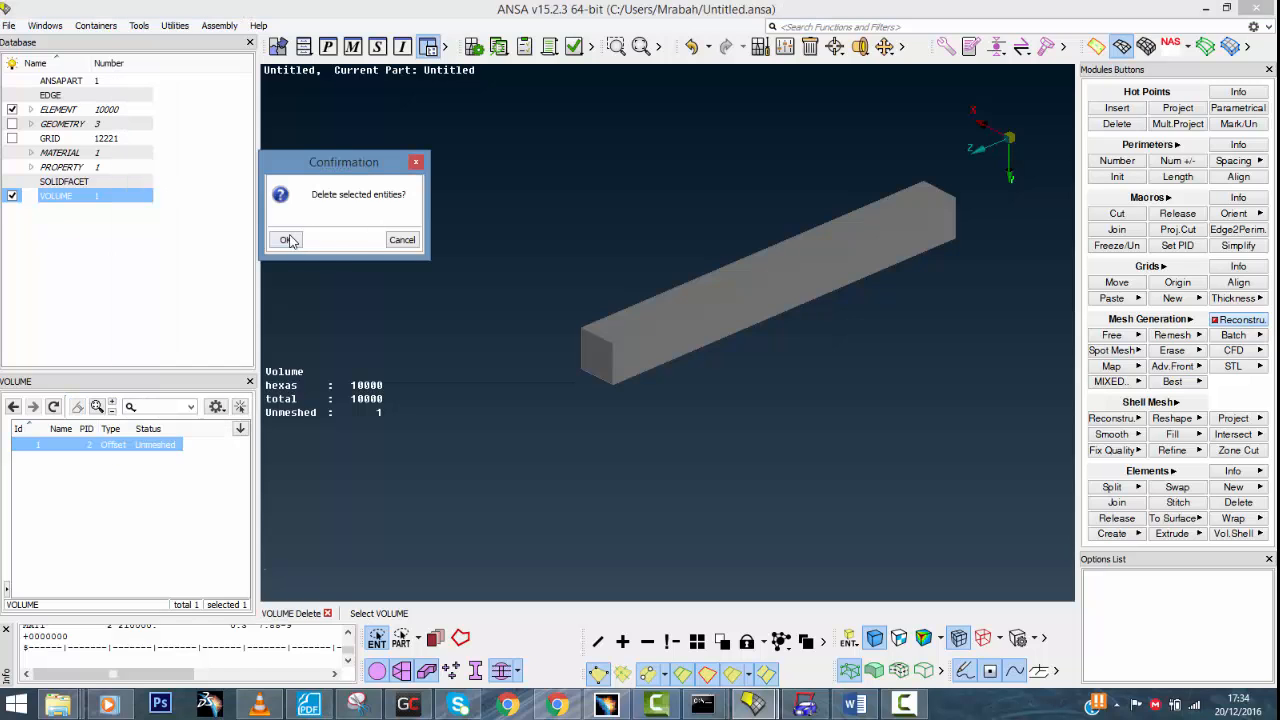
{"action": "left_click", "coordinate": [287, 240]}
{"action": "left_click", "coordinate": [250, 382]}
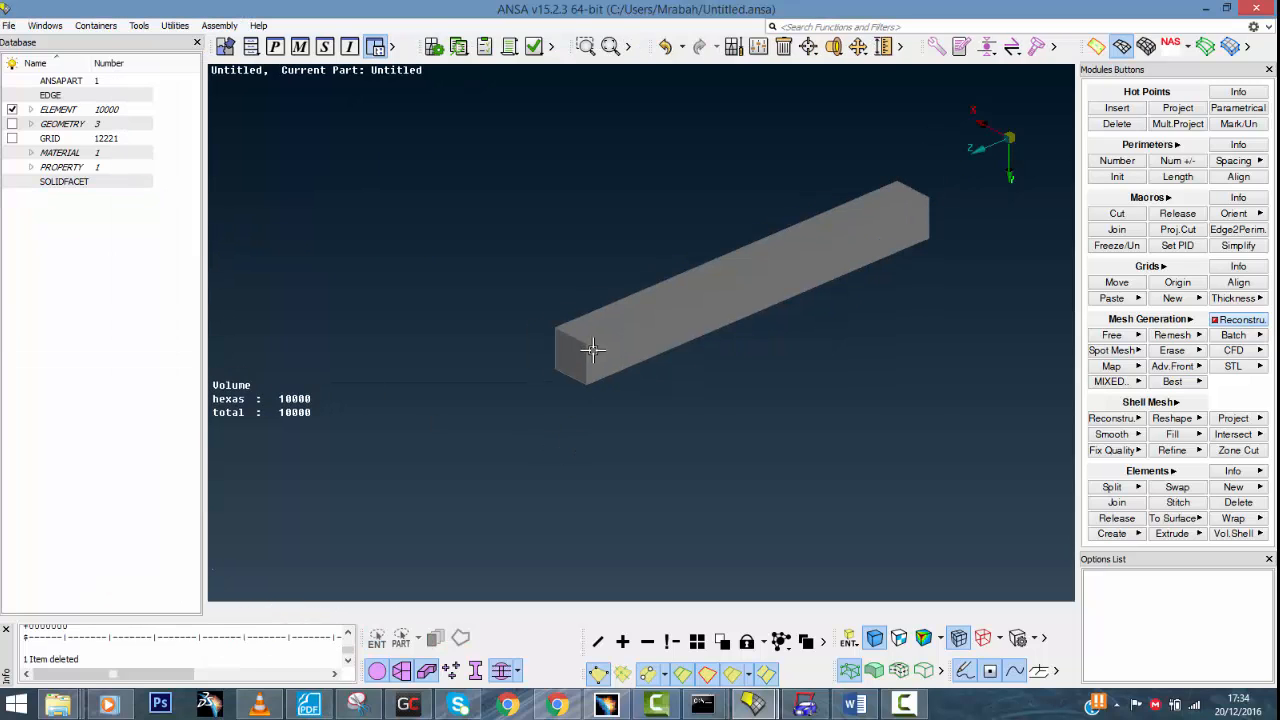
Inspect the hexa mesh on the beam's end, top and side faces up close and from several angles
{"action": "middle_click_drag", "start_coordinate": [609, 366], "coordinate": [523, 366], "text": "ctrl"}
{"action": "left_click_drag", "start_coordinate": [523, 366], "coordinate": [559, 308], "text": "ctrl"}
{"action": "scroll", "coordinate": [559, 308], "scroll_direction": "up", "scroll_amount": 5}
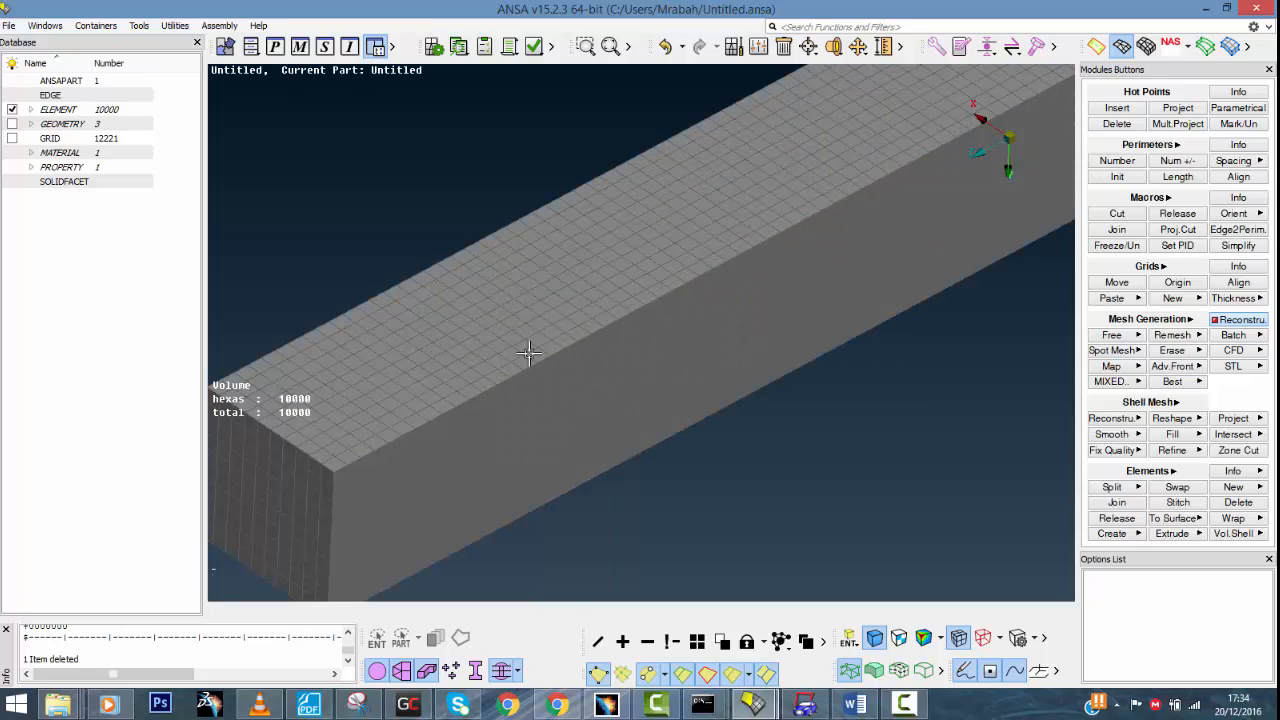
{"action": "left_click_drag", "start_coordinate": [470, 373], "coordinate": [643, 391], "text": "ctrl"}
{"action": "scroll", "coordinate": [720, 350], "scroll_direction": "up", "scroll_amount": 3}
{"action": "scroll", "coordinate": [600, 428], "scroll_direction": "down", "scroll_amount": 5}
{"action": "scroll", "coordinate": [608, 410], "scroll_direction": "up", "scroll_amount": 5}
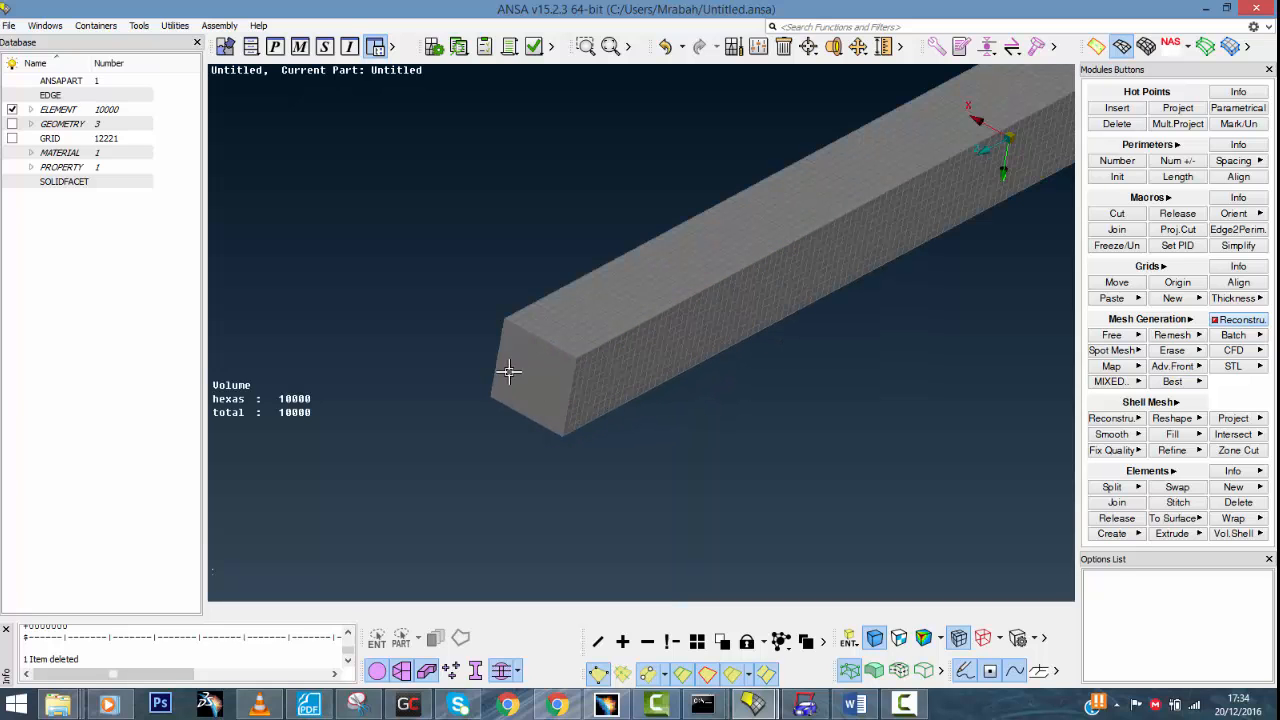
{"action": "left_click_drag", "start_coordinate": [509, 372], "coordinate": [450, 273], "text": "ctrl"}
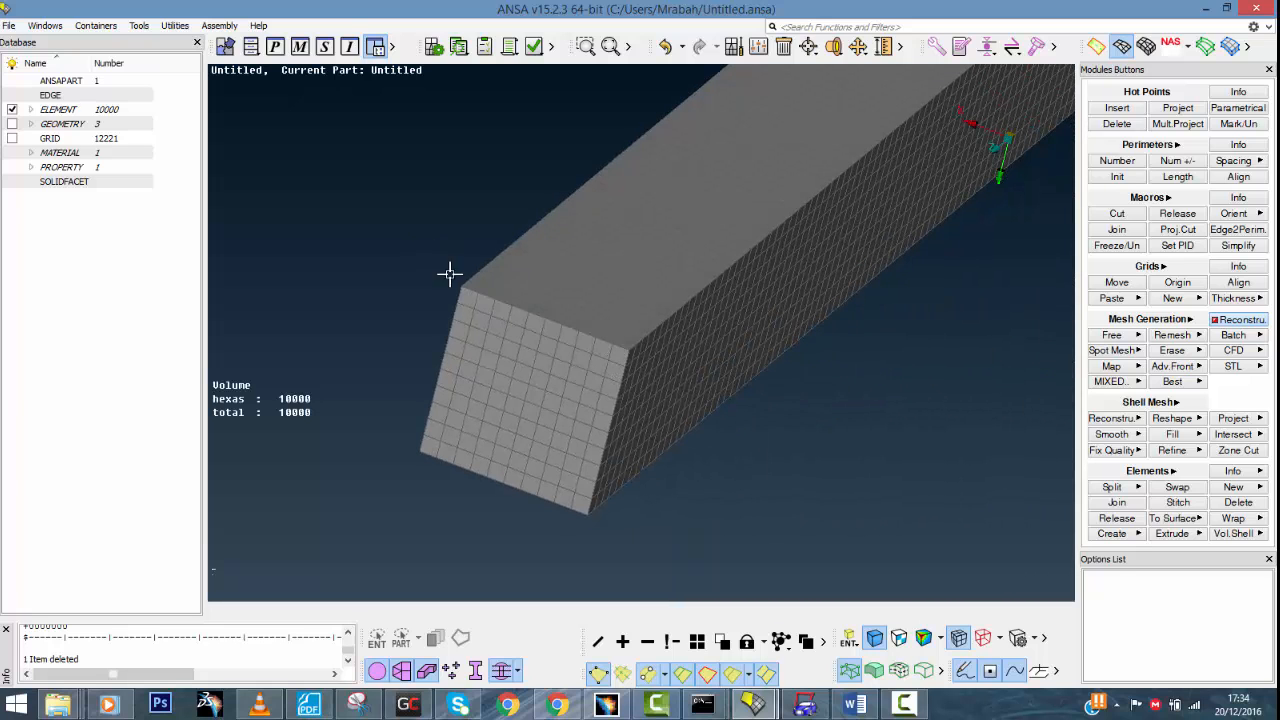
{"action": "left_click_drag", "start_coordinate": [505, 319], "coordinate": [449, 300], "text": "ctrl"}
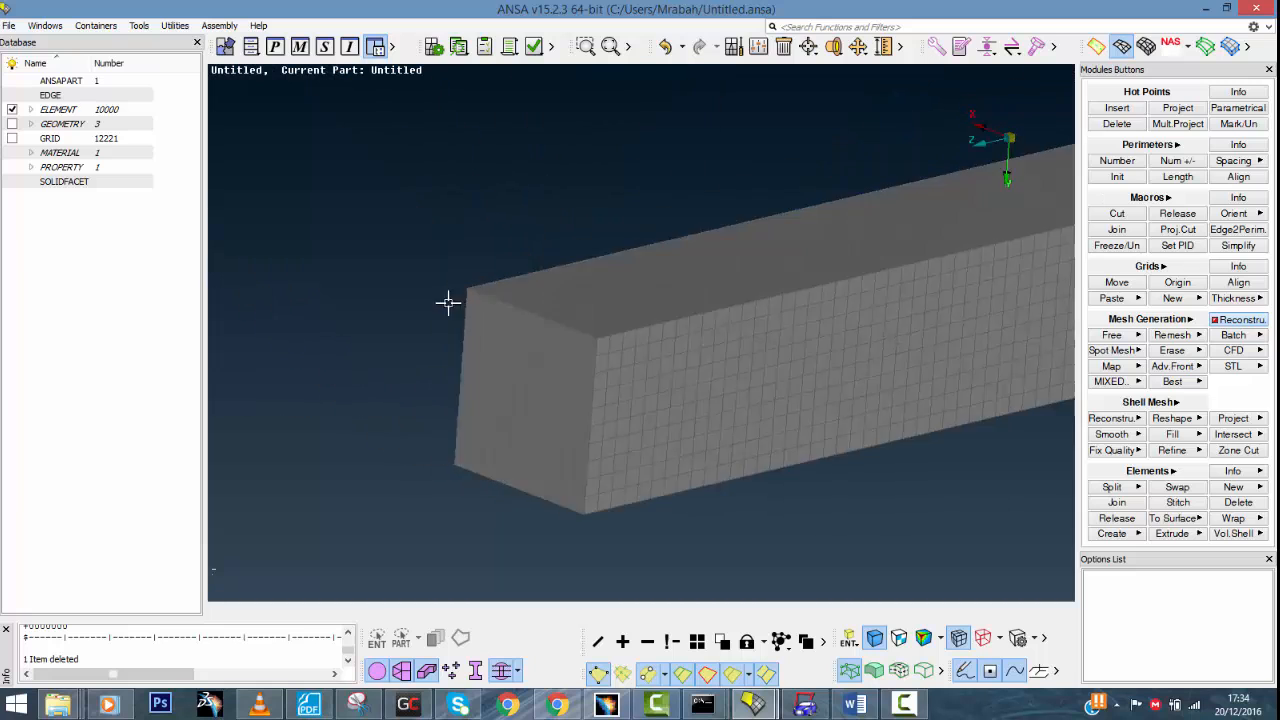
{"action": "scroll", "coordinate": [600, 320], "scroll_direction": "down", "scroll_amount": 5}
{"action": "left_click_drag", "start_coordinate": [727, 282], "coordinate": [571, 320], "text": "ctrl"}
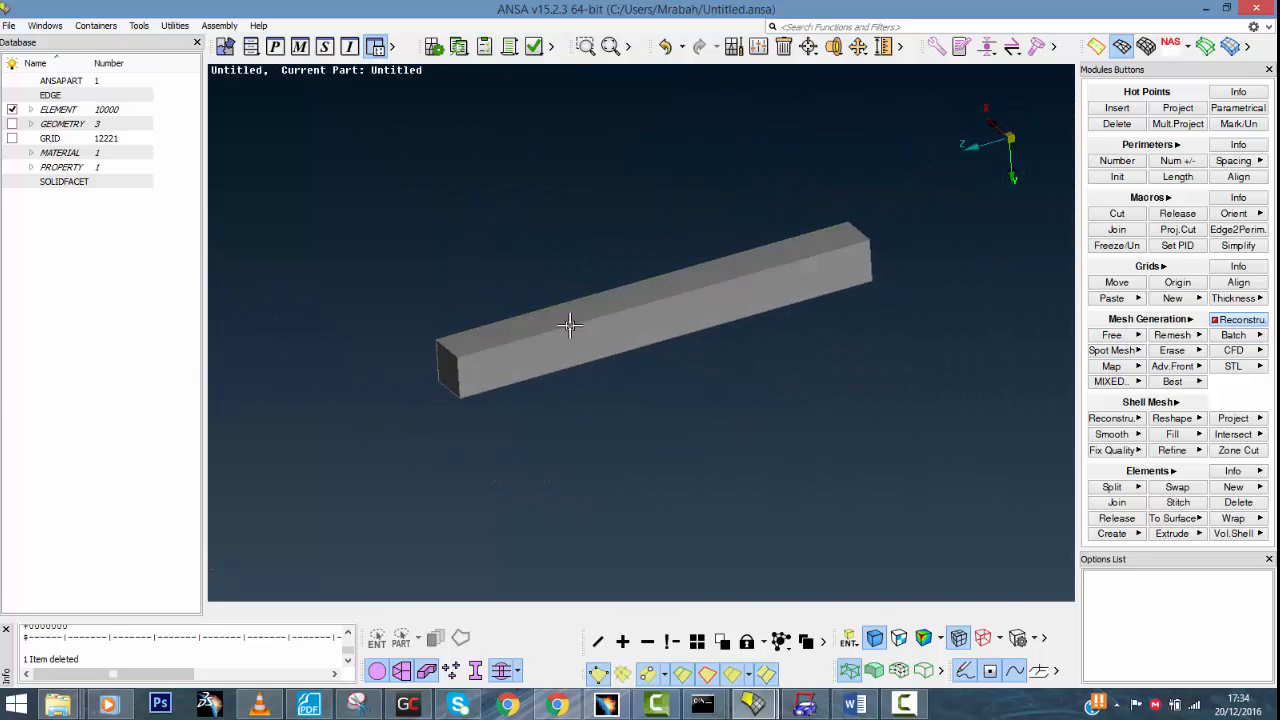
{"action": "scroll", "coordinate": [566, 334], "scroll_direction": "up", "scroll_amount": 5}
{"action": "left_click_drag", "start_coordinate": [443, 360], "coordinate": [475, 335], "text": "ctrl"}
{"action": "scroll", "coordinate": [477, 354], "scroll_direction": "down", "scroll_amount": 3}
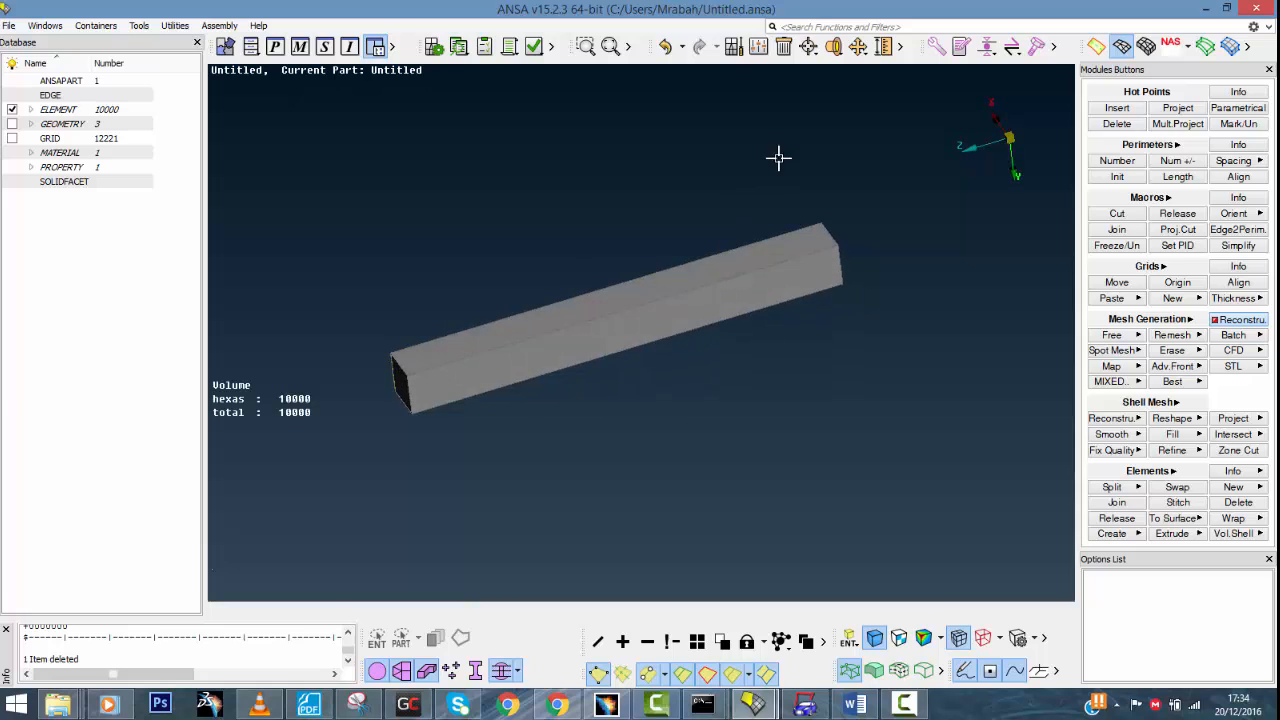
{"action": "mouse_move", "coordinate": [555, 342]}
{"action": "left_mouse_down", "text": "ctrl"}
{"action": "mouse_move", "coordinate": [574, 357]}
{"action": "mouse_move", "coordinate": [549, 337]}
{"action": "mouse_move", "coordinate": [594, 316]}
{"action": "mouse_move", "coordinate": [551, 380]}
{"action": "mouse_move", "coordinate": [609, 309]}
{"action": "mouse_move", "coordinate": [543, 326]}
{"action": "mouse_move", "coordinate": [574, 340]}
{"action": "mouse_move", "coordinate": [572, 323]}
{"action": "left_mouse_up", "text": "ctrl"}
Switch the solver deck from NASTRAN to ABAQUS
{"action": "left_click", "coordinate": [1186, 48]}
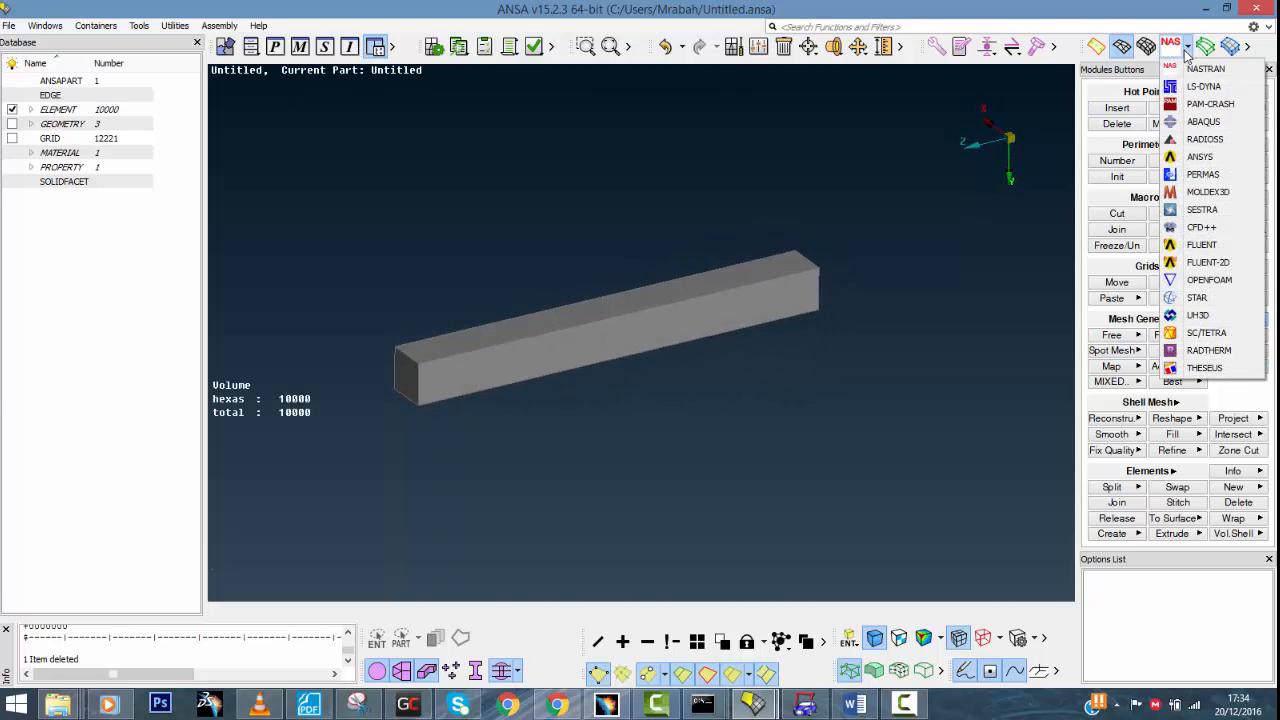
{"action": "left_click", "coordinate": [1205, 122]}
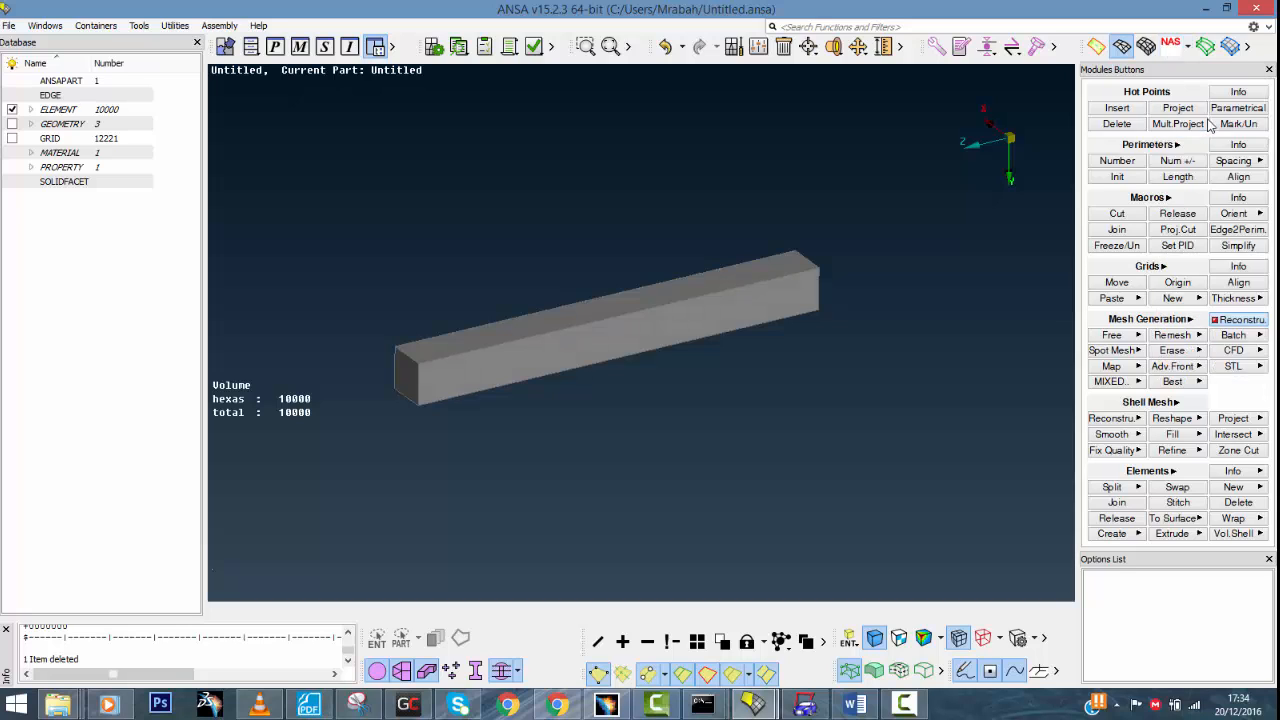
{"action": "middle_click_drag", "start_coordinate": [577, 360], "coordinate": [586, 316], "text": "ctrl"}
{"action": "scroll", "coordinate": [586, 280], "scroll_direction": "up", "scroll_amount": 5}
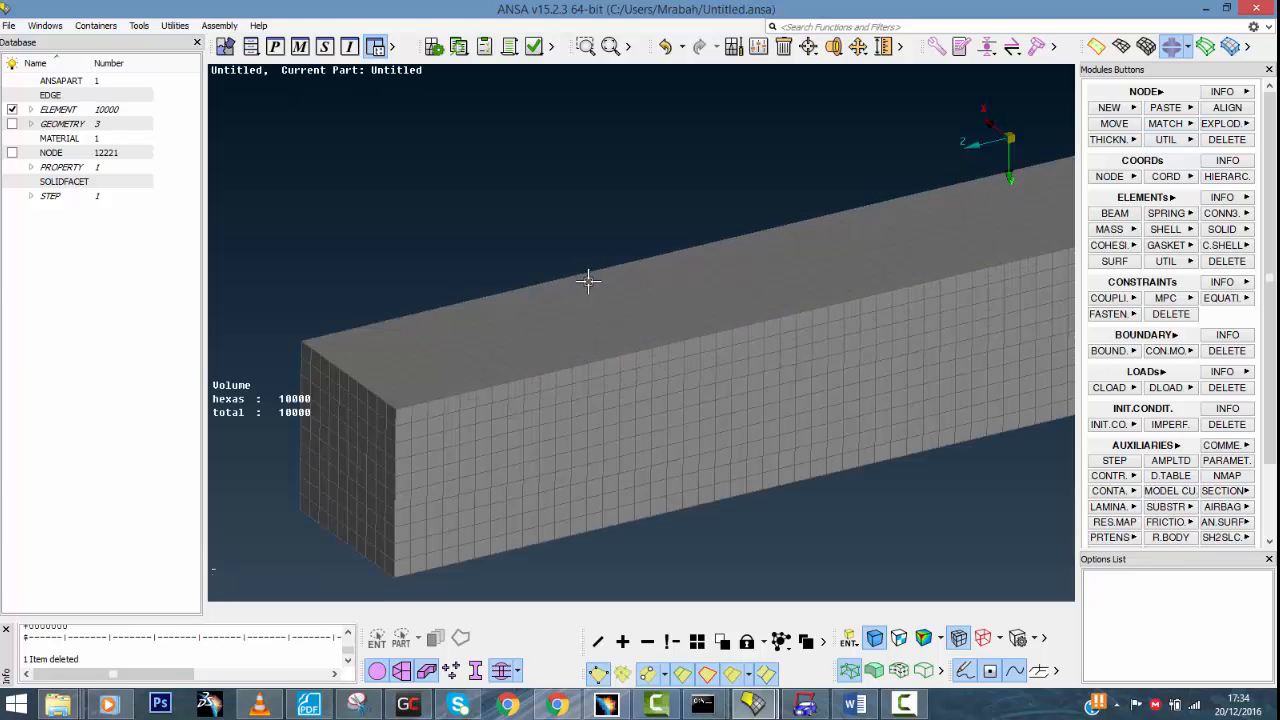
{"action": "scroll", "coordinate": [629, 280], "scroll_direction": "down", "scroll_amount": 6}
Start a node-based boundary condition and region-select the three outermost node columns, two elements wide, on one long face at the beam's end
{"action": "left_click_drag", "start_coordinate": [670, 303], "coordinate": [616, 170], "text": "ctrl"}
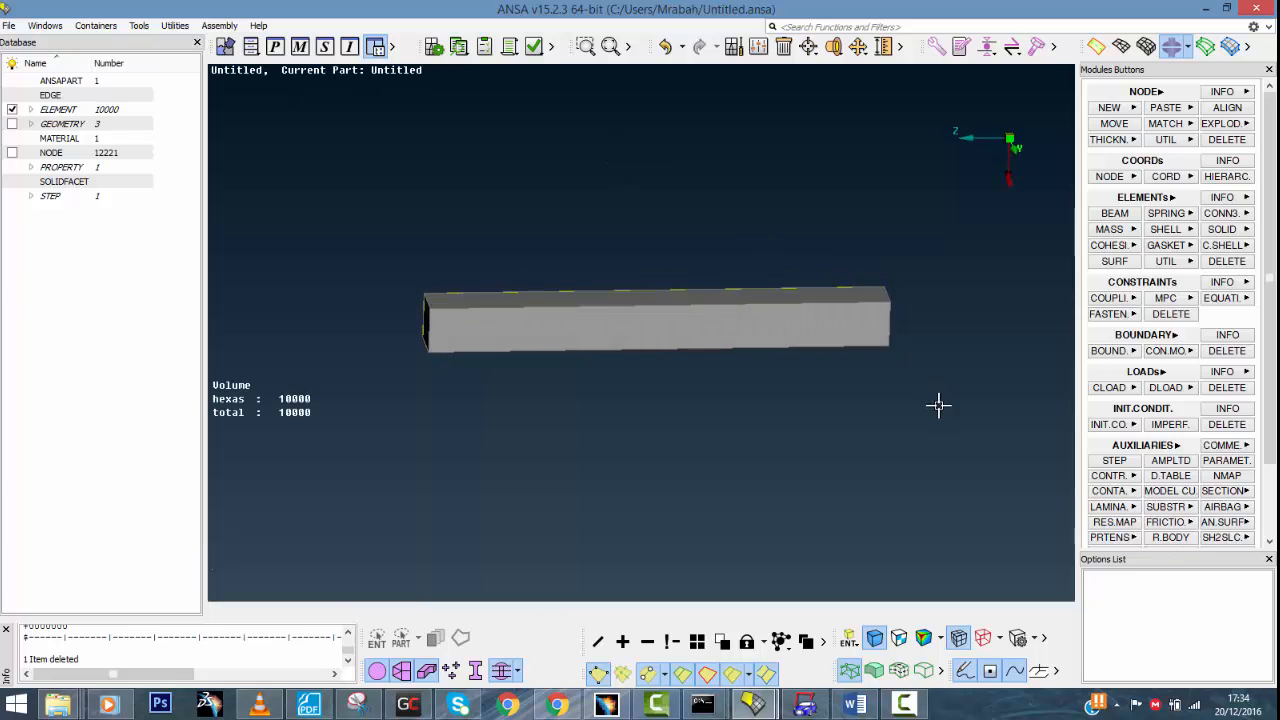
{"action": "scroll", "coordinate": [908, 348], "scroll_direction": "up", "scroll_amount": 3}
{"action": "left_click_drag", "start_coordinate": [833, 321], "coordinate": [843, 269], "text": "ctrl"}
{"action": "scroll", "coordinate": [843, 269], "scroll_direction": "up", "scroll_amount": 3}
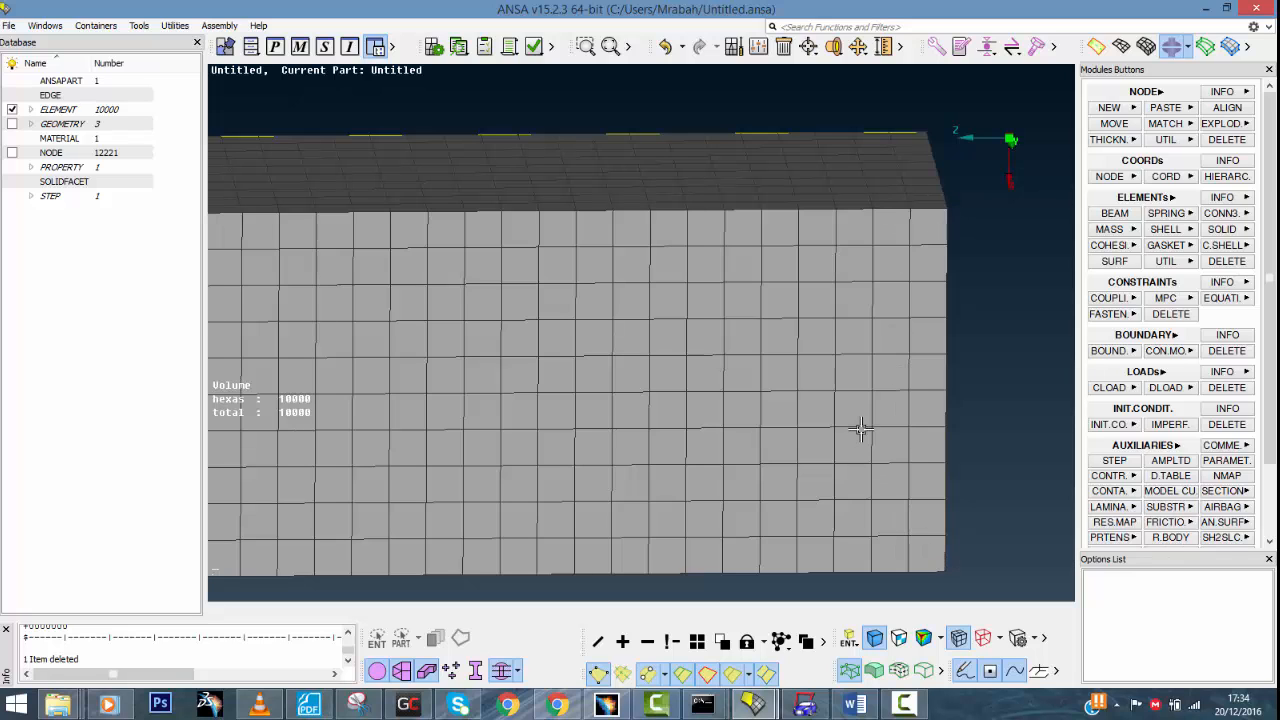
{"action": "scroll", "coordinate": [850, 430], "scroll_direction": "down", "scroll_amount": 4}
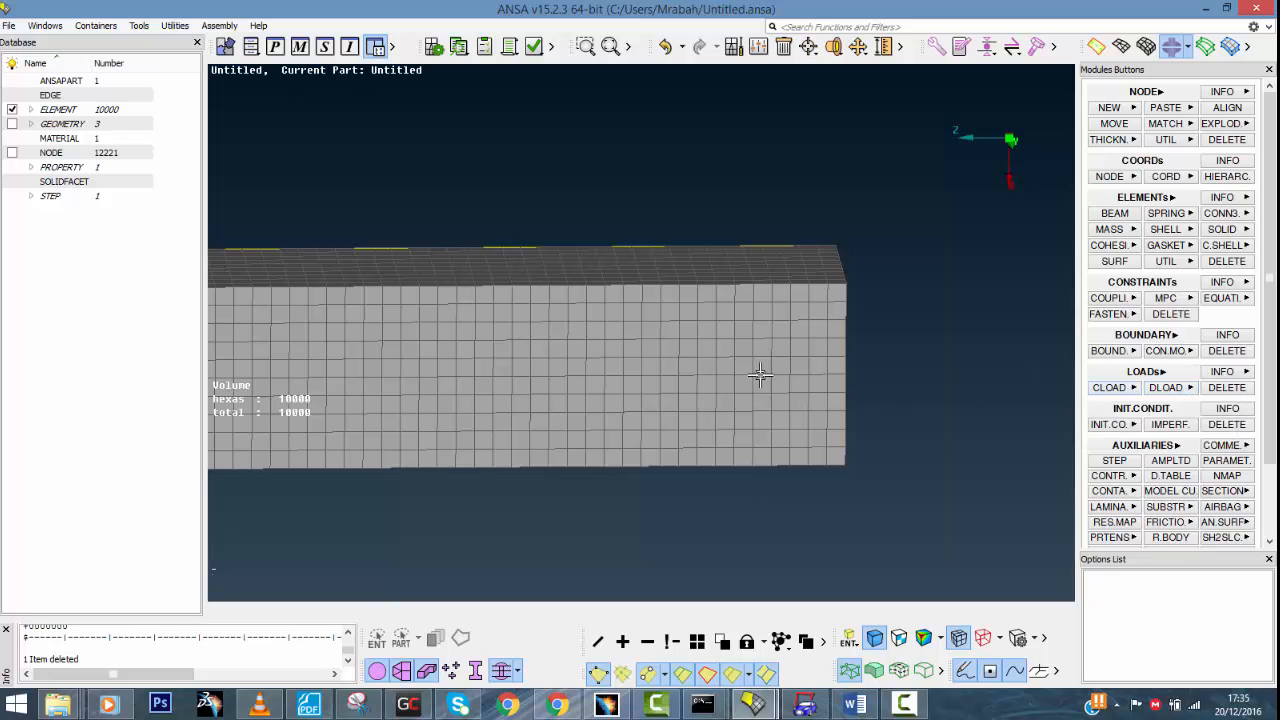
{"action": "mouse_move", "coordinate": [724, 370]}
{"action": "left_mouse_down", "text": "ctrl"}
{"action": "mouse_move", "coordinate": [717, 384]}
{"action": "mouse_move", "coordinate": [726, 369]}
{"action": "left_mouse_up", "text": "ctrl"}
{"action": "scroll", "coordinate": [800, 380], "scroll_direction": "up", "scroll_amount": 3}
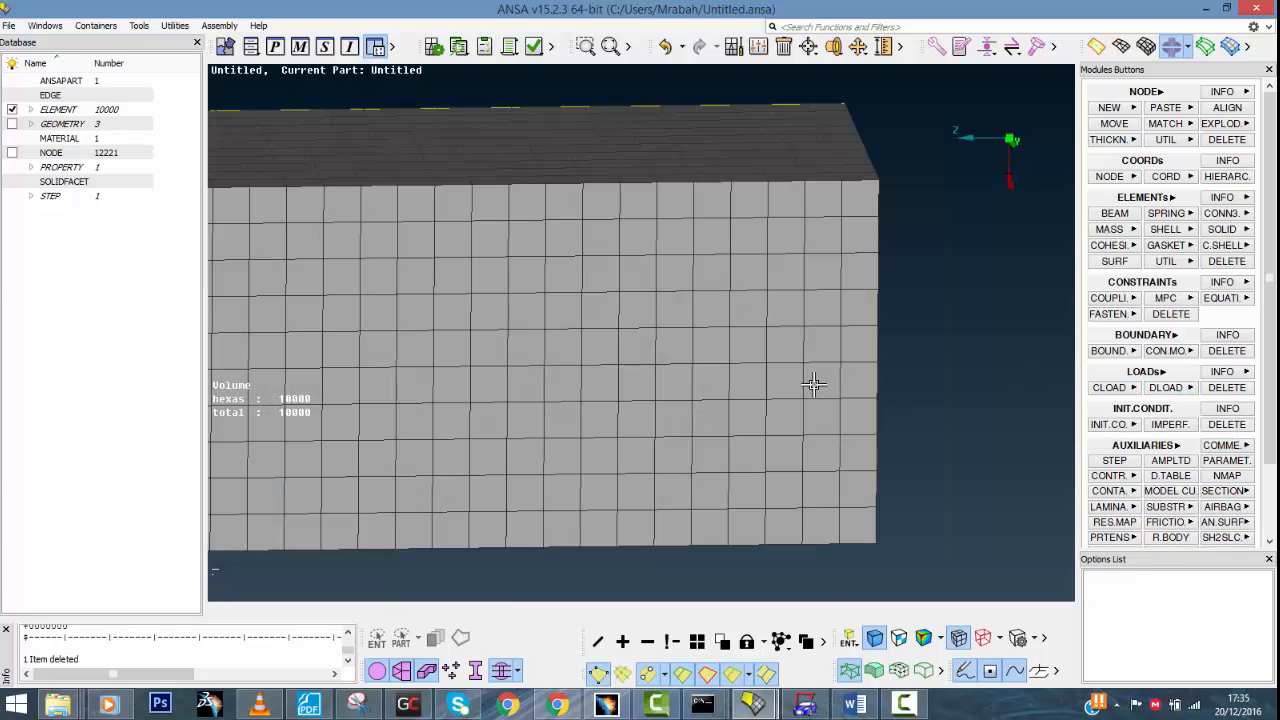
{"action": "left_click", "coordinate": [1135, 351]}
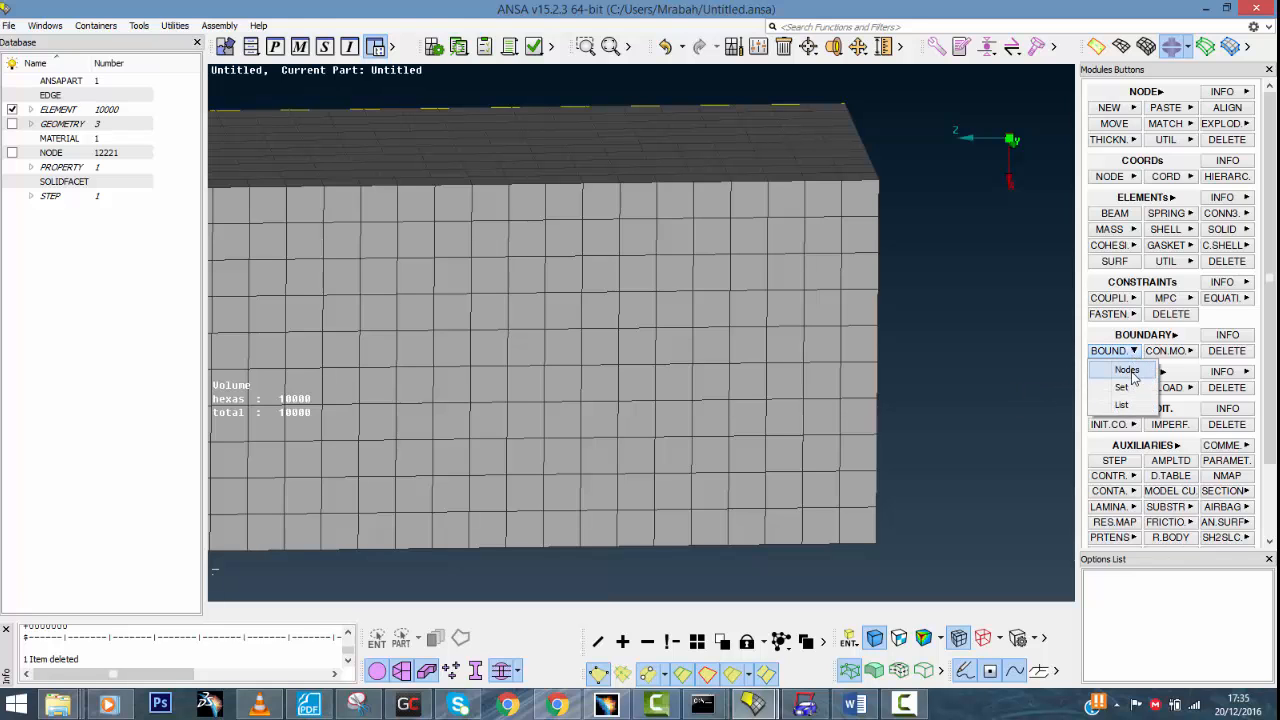
{"action": "left_click", "coordinate": [1124, 370]}
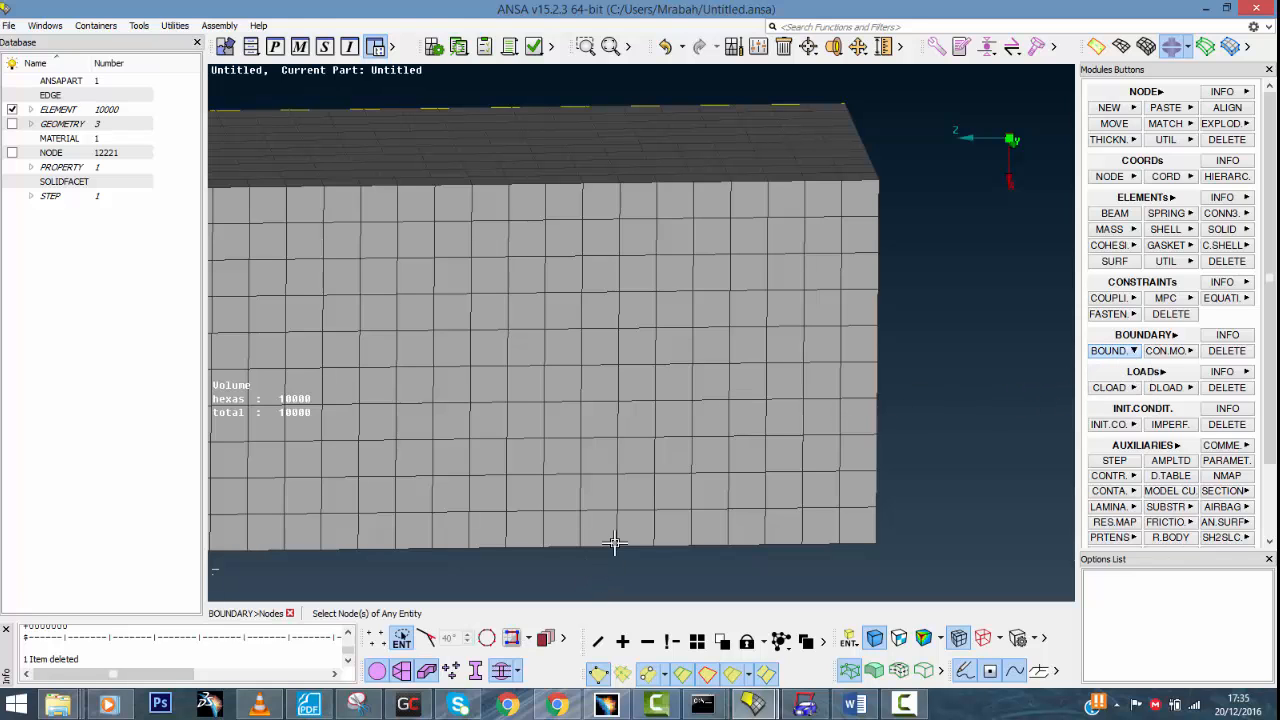
{"action": "left_click_drag", "start_coordinate": [620, 484], "coordinate": [600, 500], "text": "ctrl"}
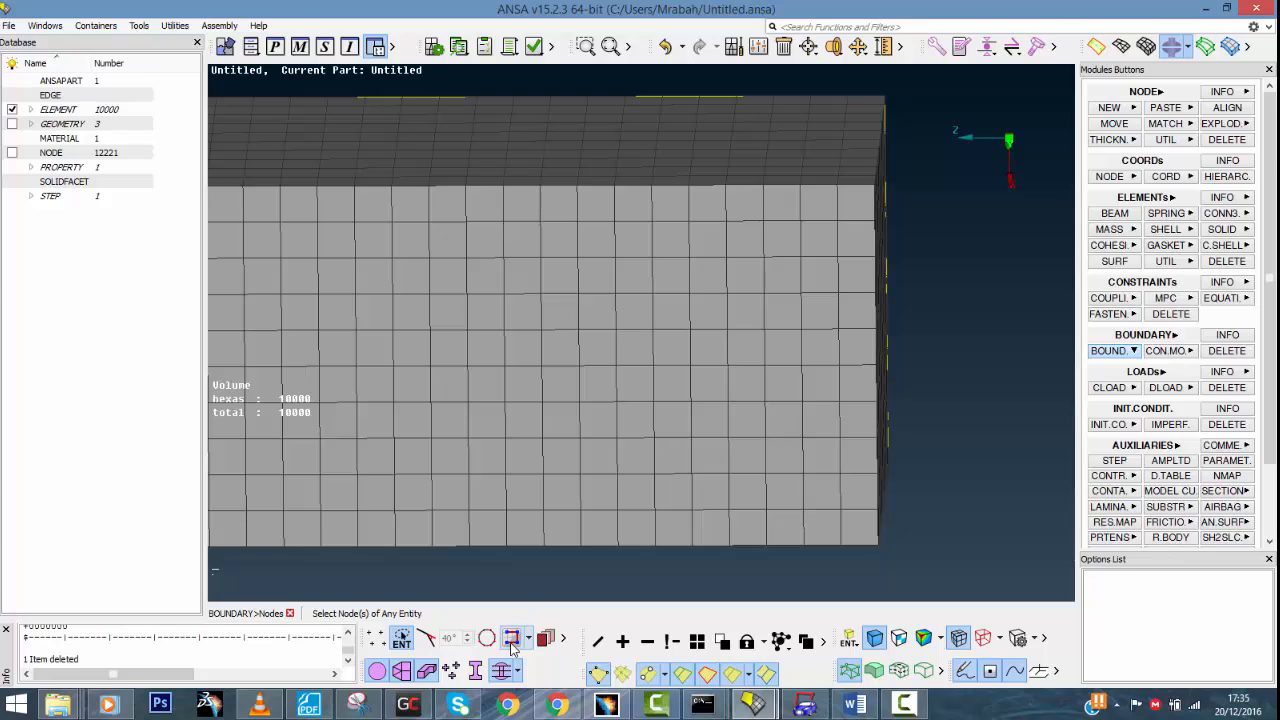
{"action": "left_click", "coordinate": [511, 641]}
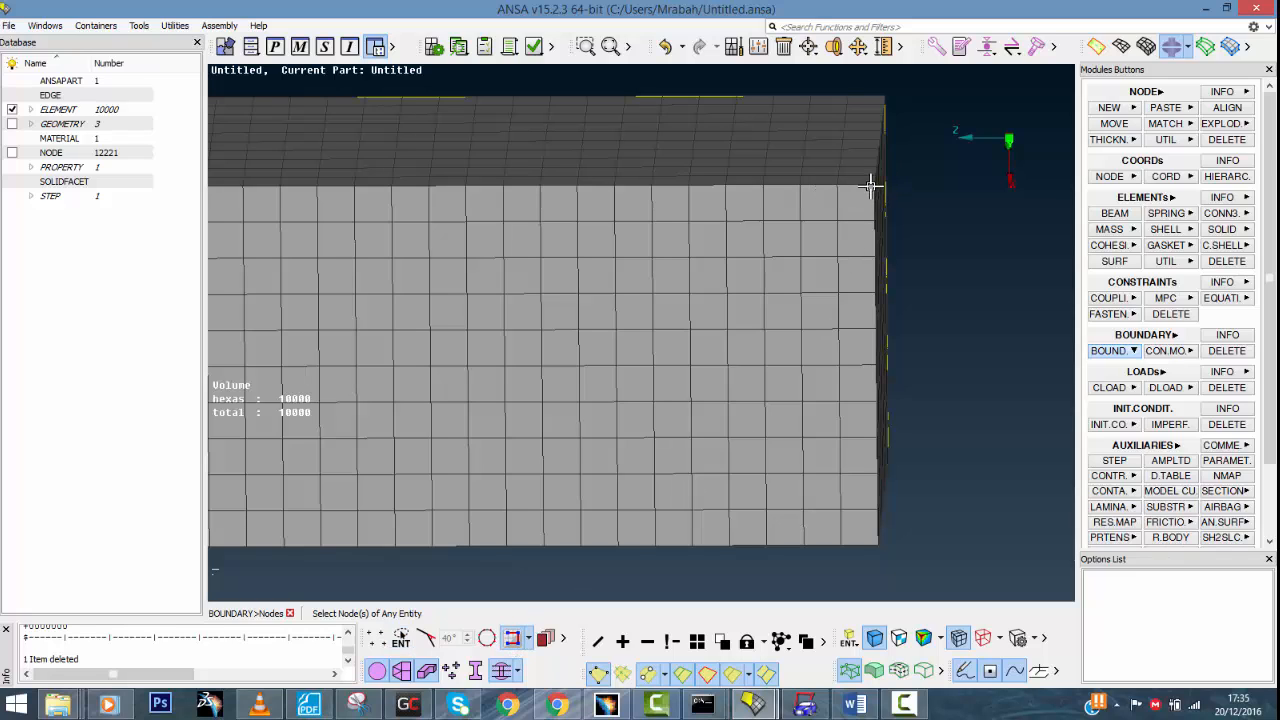
{"action": "left_click", "coordinate": [869, 186]}
{"action": "left_click", "coordinate": [800, 229]}
{"action": "left_click", "coordinate": [802, 546]}
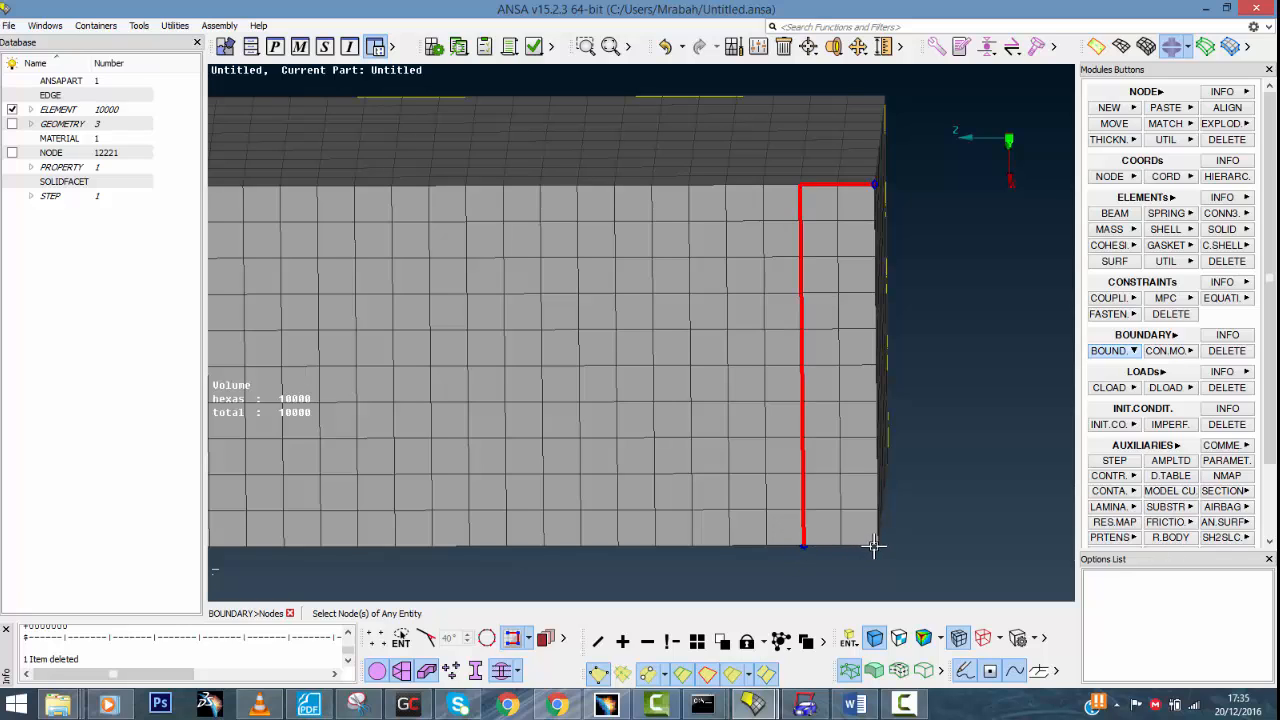
{"action": "left_click", "coordinate": [875, 545]}
{"action": "left_click", "coordinate": [873, 222]}
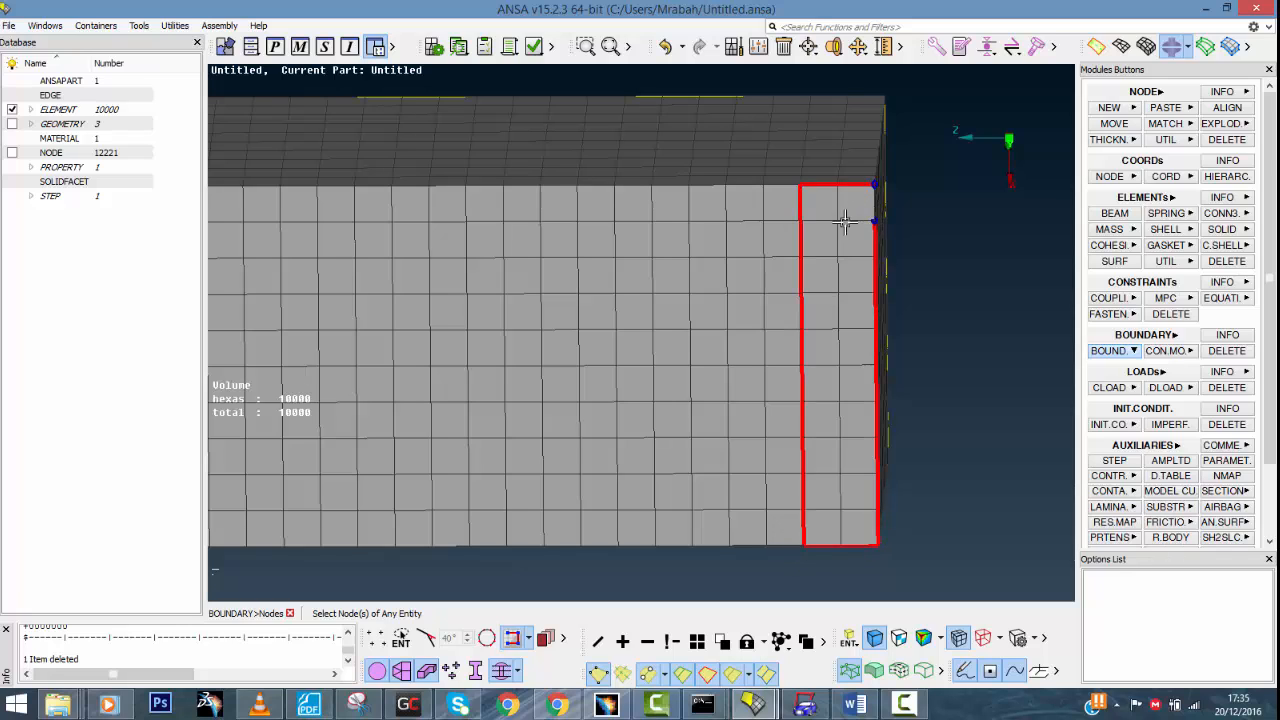
{"action": "left_click", "coordinate": [839, 220]}
{"action": "left_click", "coordinate": [841, 509]}
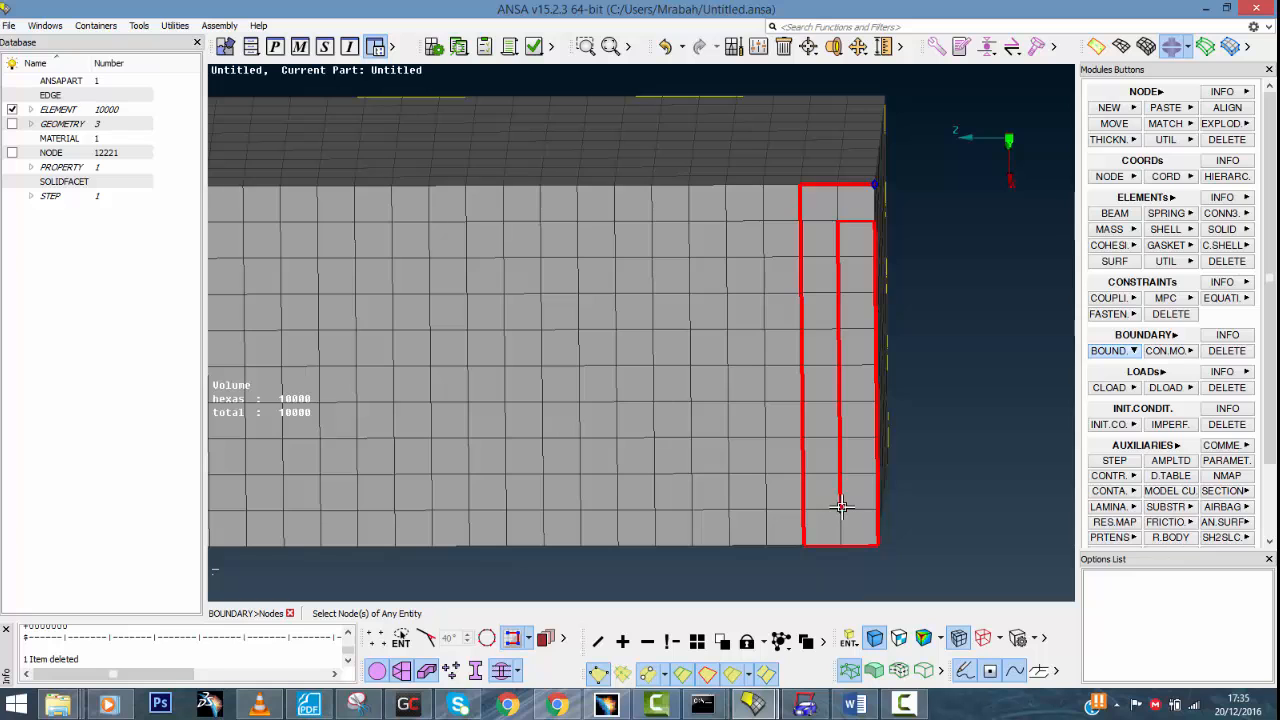
{"action": "middle_click", "coordinate": [962, 432]}
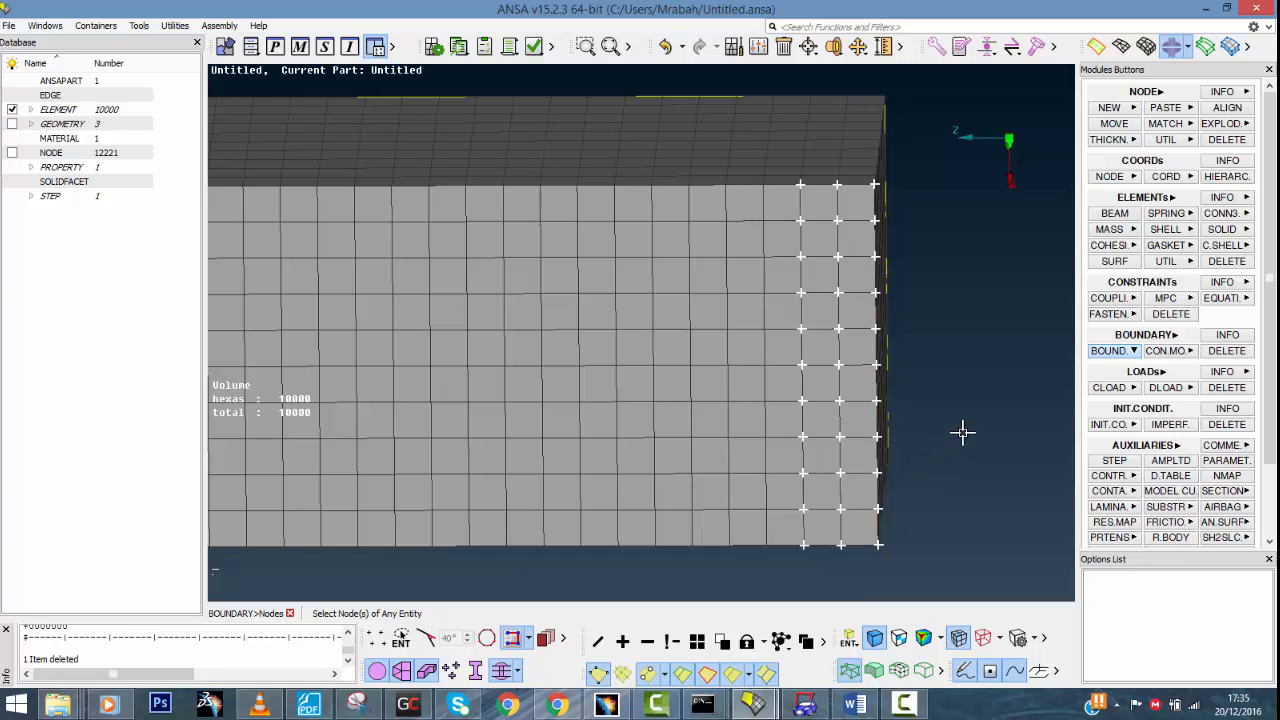
Add the matching two-element-wide strip of nodes at the opposite end of the same long face to the boundary selection
{"action": "left_click_drag", "start_coordinate": [682, 333], "coordinate": [736, 342], "text": "ctrl"}
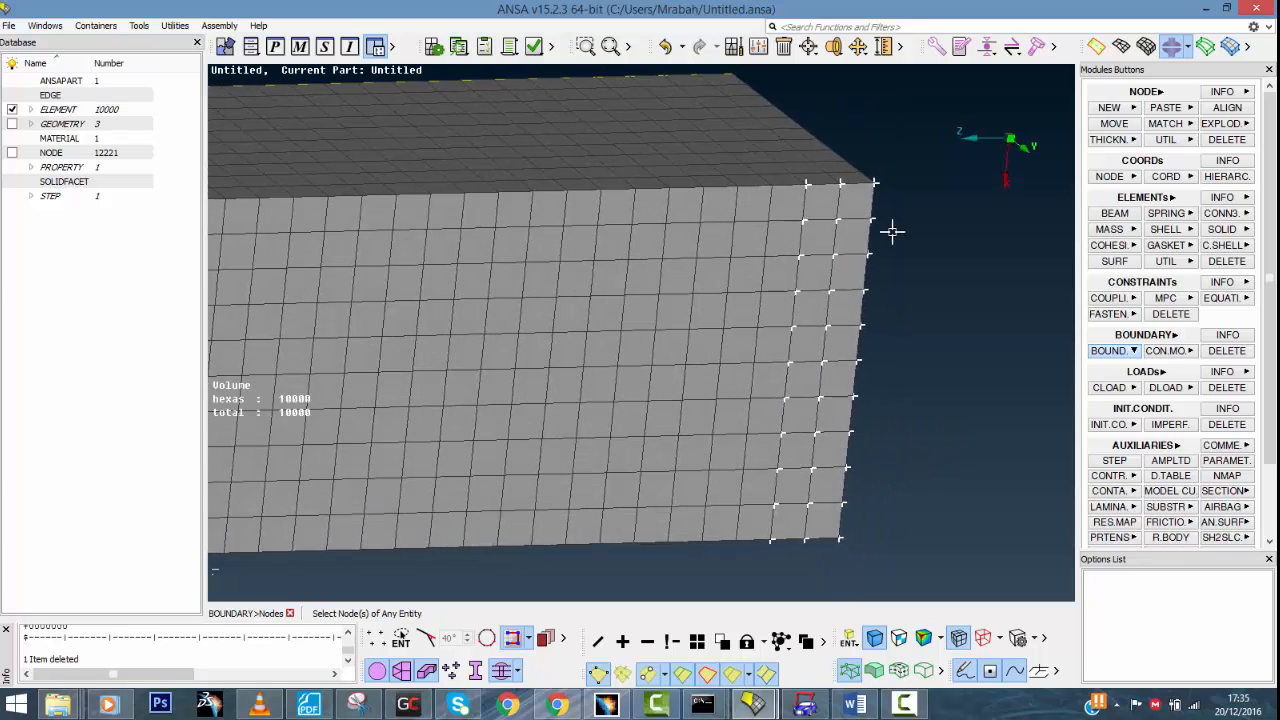
{"action": "scroll", "coordinate": [814, 427], "scroll_direction": "down", "scroll_amount": 5}
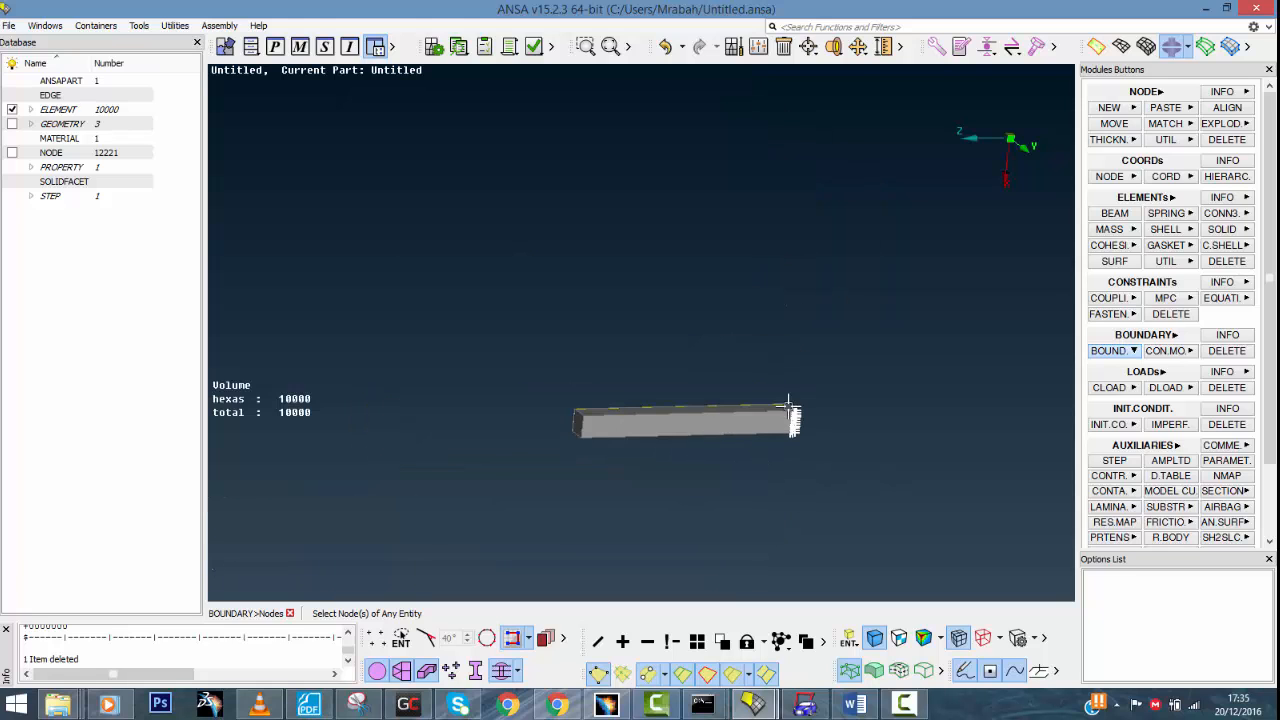
{"action": "middle_click_drag", "start_coordinate": [788, 405], "coordinate": [885, 372], "text": "ctrl"}
{"action": "scroll", "coordinate": [702, 391], "scroll_direction": "up", "scroll_amount": 2}
{"action": "scroll", "coordinate": [700, 391], "scroll_direction": "up", "scroll_amount": 3}
{"action": "left_click_drag", "start_coordinate": [592, 361], "coordinate": [603, 372], "text": "ctrl"}
{"action": "scroll", "coordinate": [668, 391], "scroll_direction": "down", "scroll_amount": 1}
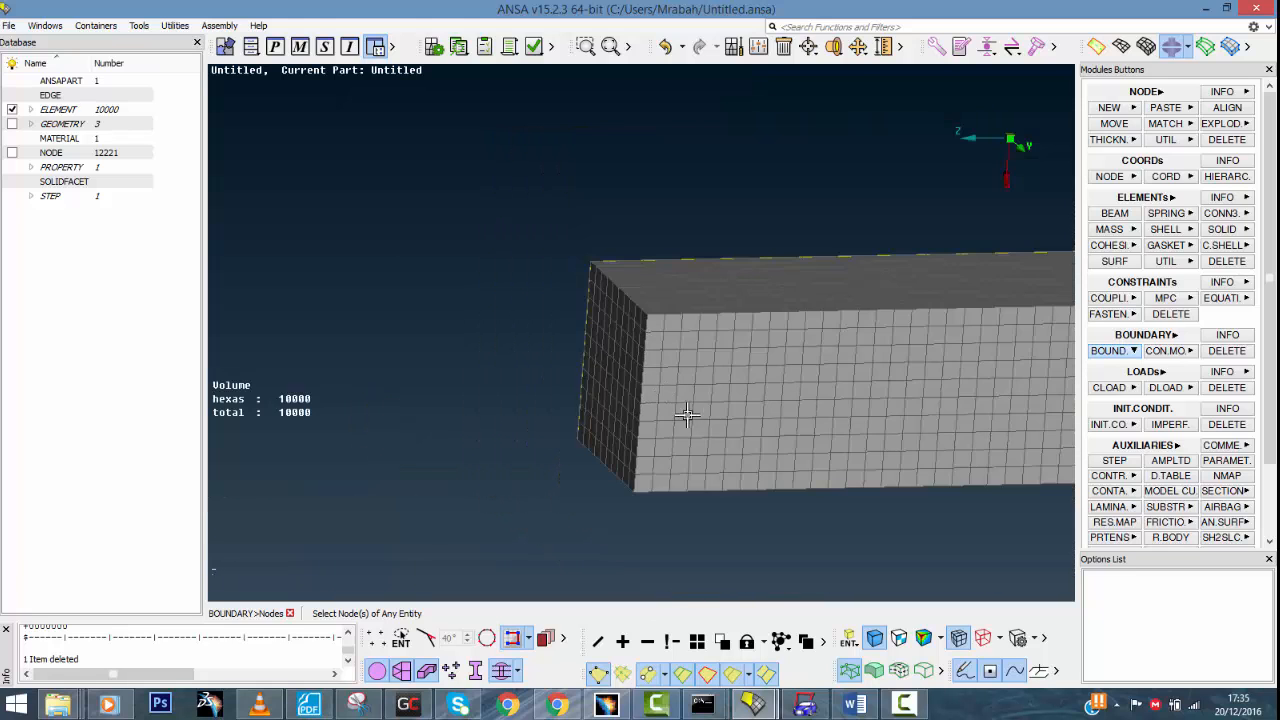
{"action": "middle_click_drag", "start_coordinate": [688, 415], "coordinate": [637, 354], "text": "ctrl"}
{"action": "scroll", "coordinate": [546, 245], "scroll_direction": "up", "scroll_amount": 4}
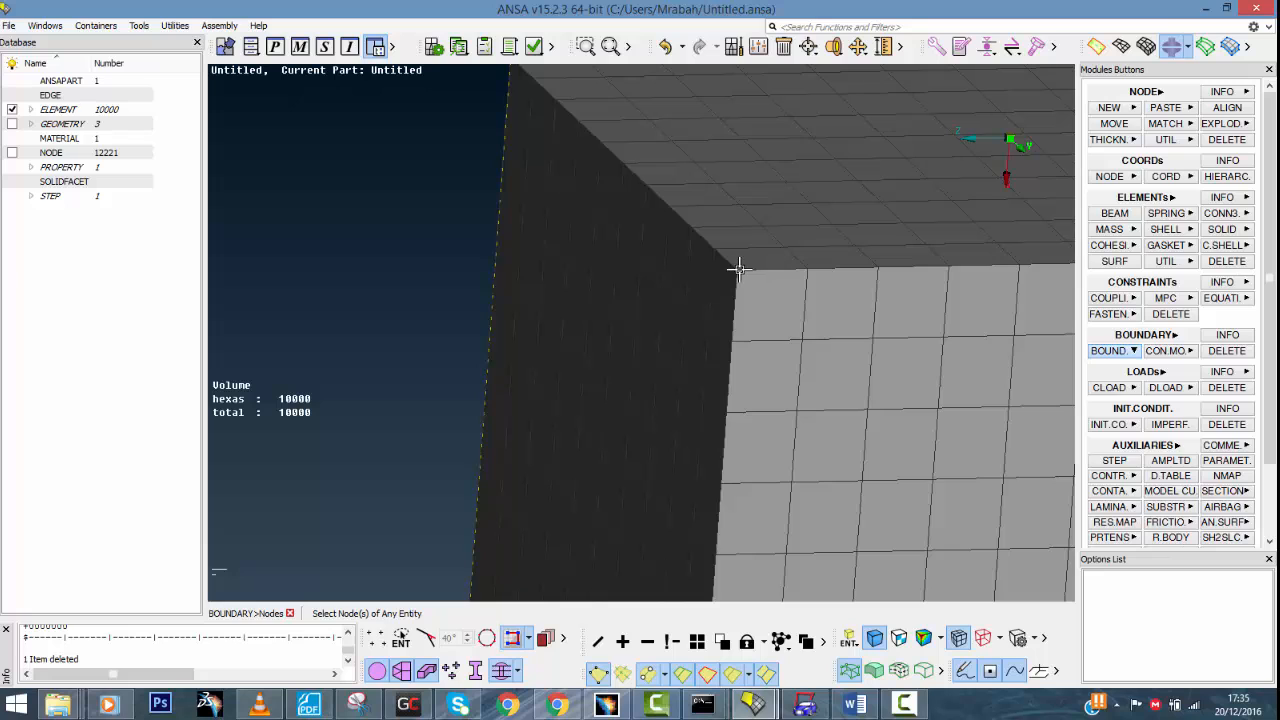
{"action": "left_click", "coordinate": [879, 267]}
{"action": "scroll", "coordinate": [880, 330], "scroll_direction": "down", "scroll_amount": 2}
{"action": "middle_click_drag", "start_coordinate": [884, 494], "coordinate": [789, 365], "text": "ctrl"}
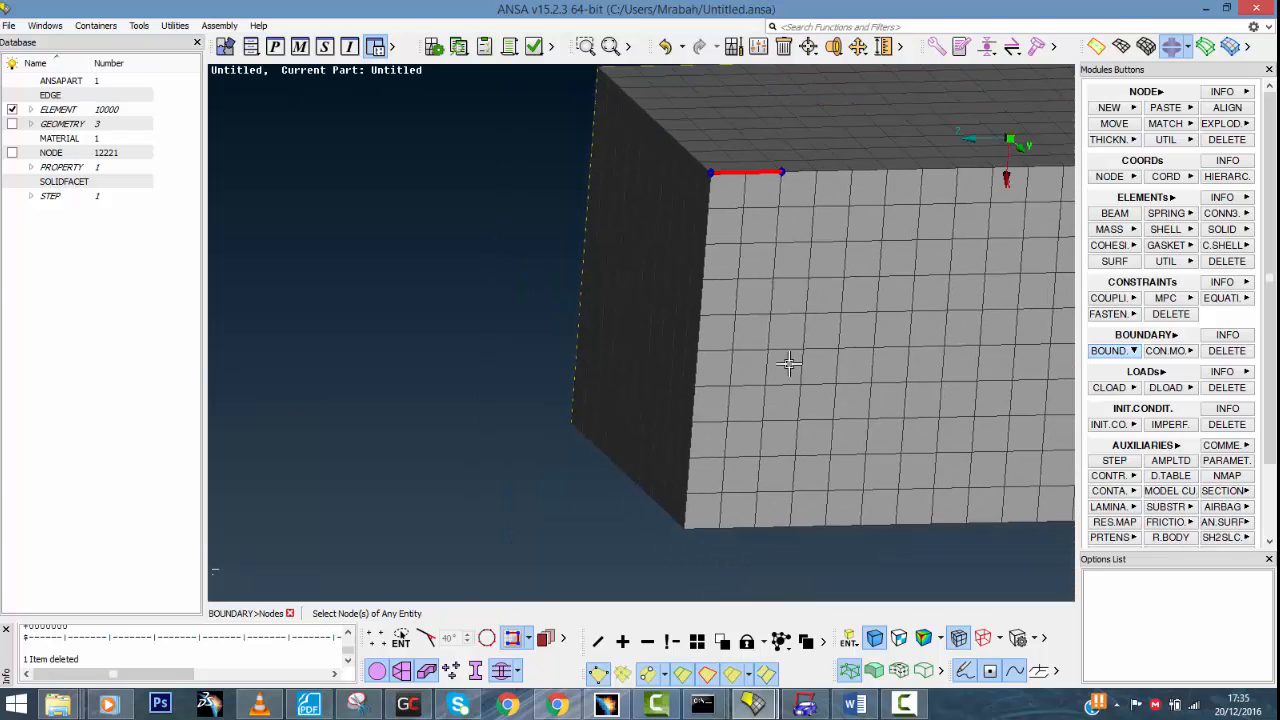
{"action": "left_click", "coordinate": [754, 526]}
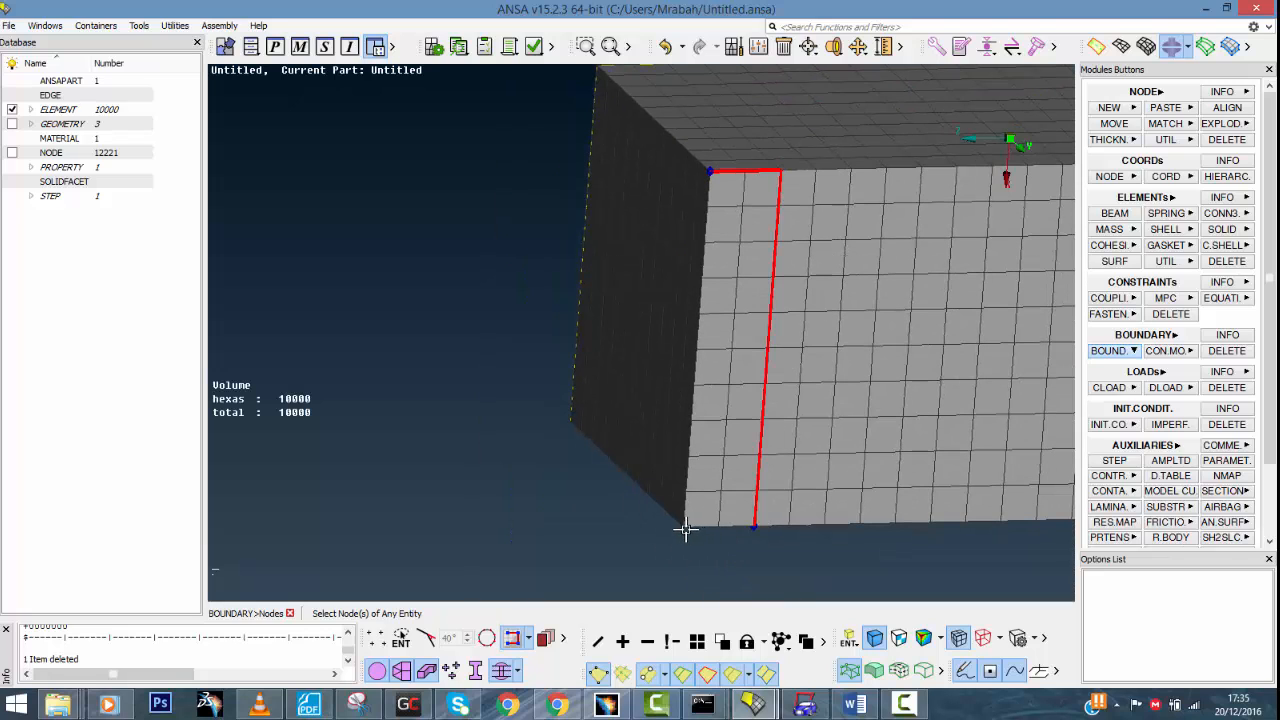
{"action": "left_click", "coordinate": [707, 207]}
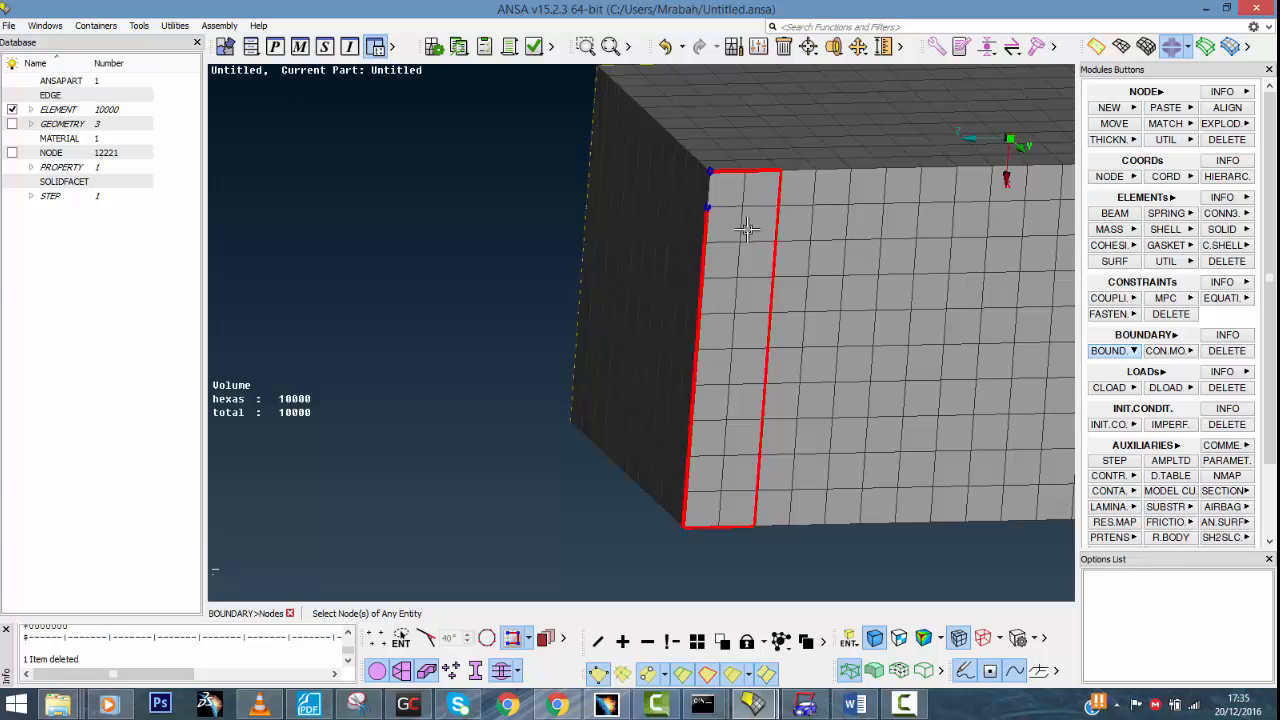
{"action": "middle_click", "coordinate": [540, 420]}
Accept the node strips at both beam ends for the boundary condition and constrain DOF 123456
{"action": "scroll", "coordinate": [544, 413], "scroll_direction": "down", "scroll_amount": 3}
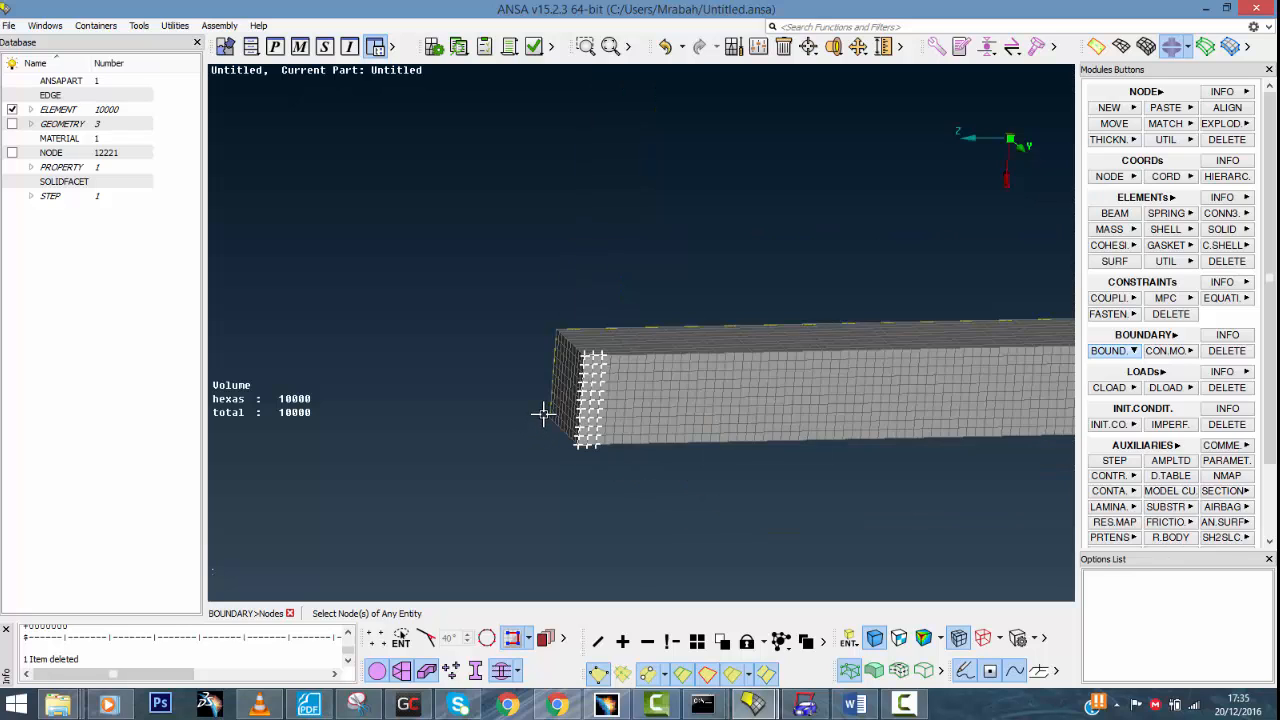
{"action": "scroll", "coordinate": [640, 401], "scroll_direction": "down", "scroll_amount": 3}
{"action": "left_click_drag", "start_coordinate": [657, 401], "coordinate": [807, 414], "text": "ctrl"}
{"action": "middle_click_drag", "start_coordinate": [808, 394], "coordinate": [684, 312], "text": "ctrl"}
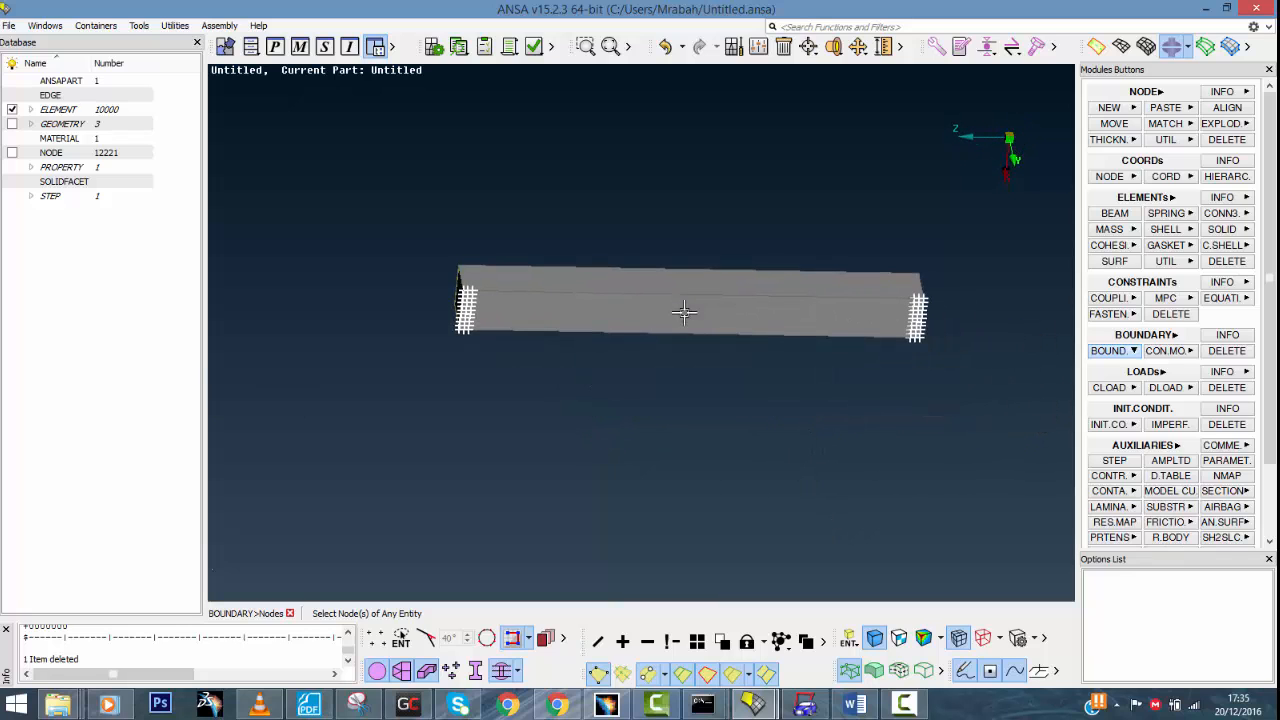
{"action": "middle_click", "coordinate": [631, 420]}
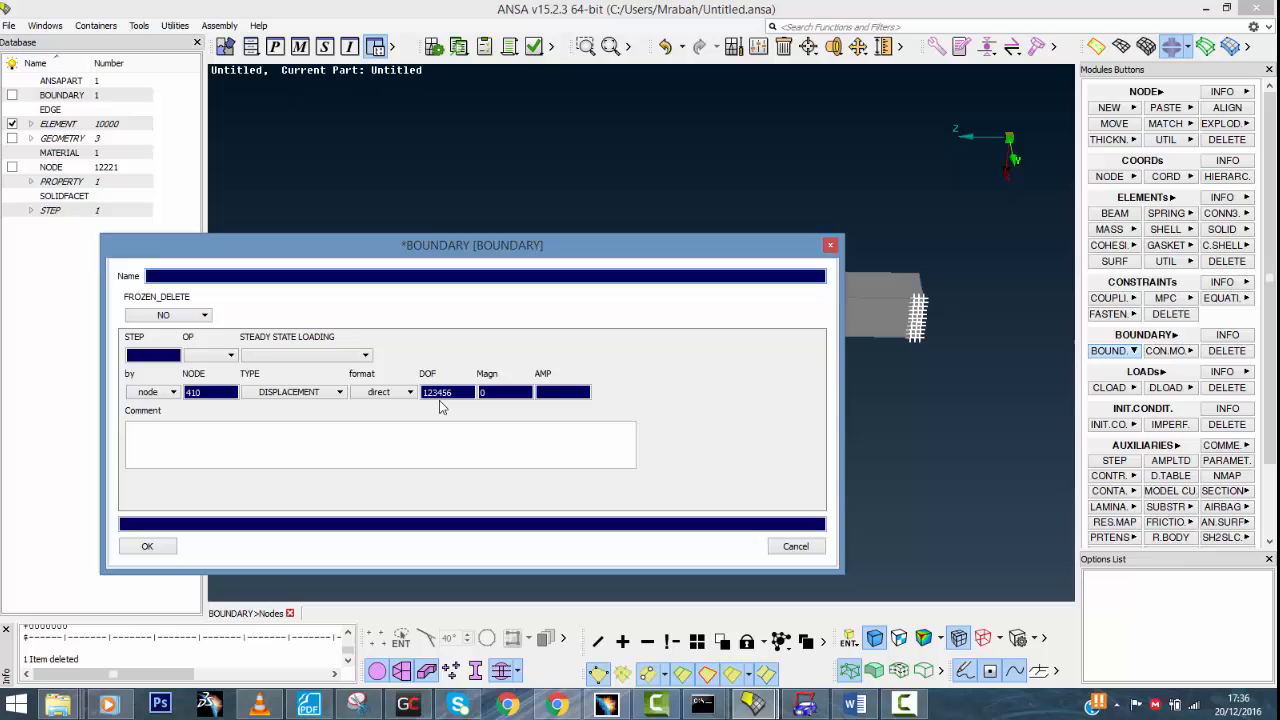
{"action": "left_click", "coordinate": [443, 398]}
{"action": "type", "text": "123456"}
{"action": "key", "text": "Return"}
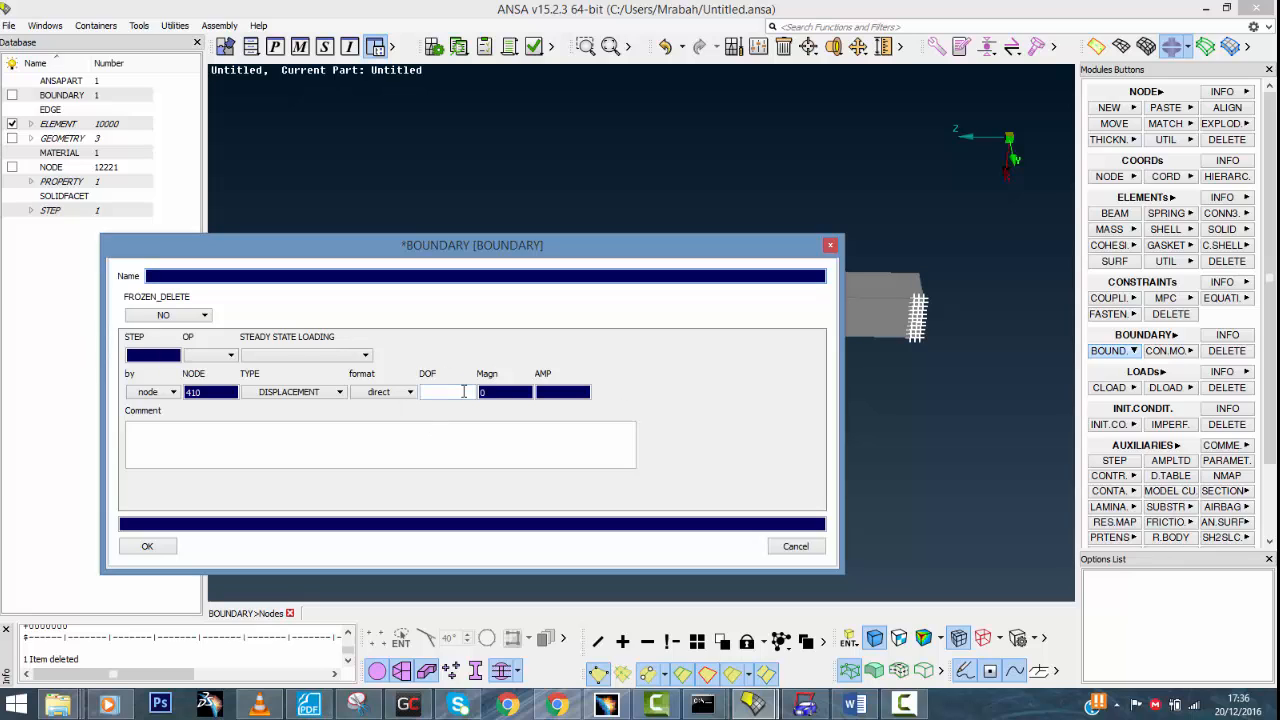
{"action": "left_click", "coordinate": [464, 391]}
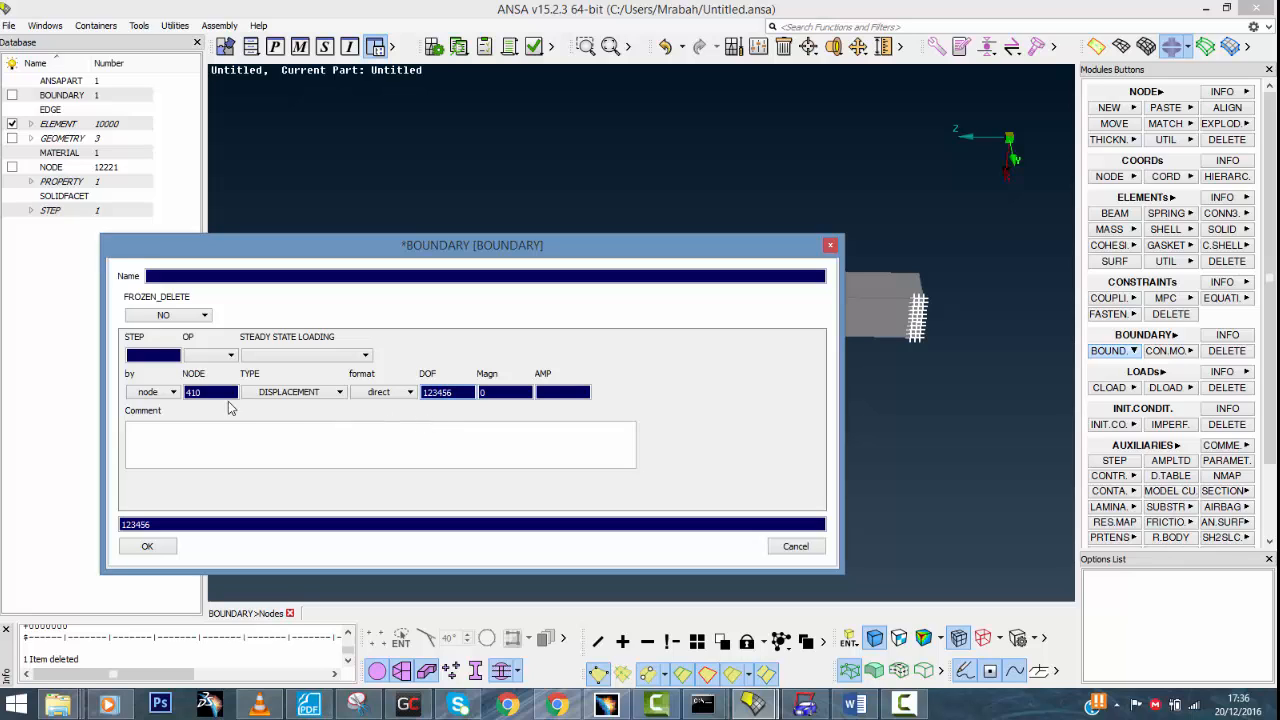
Assign the boundary to step 1 with OP set to NEW, name it "fixed" and create it
{"action": "left_click", "coordinate": [155, 356]}
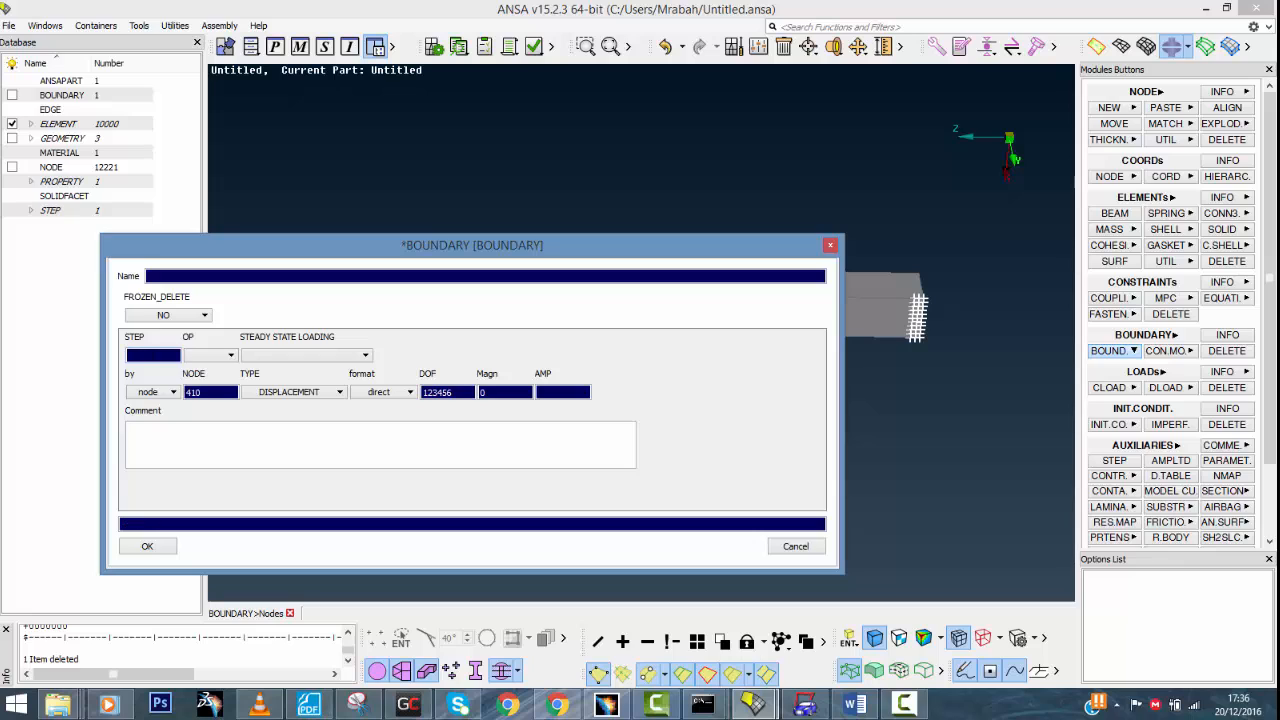
{"action": "left_click", "coordinate": [218, 355]}
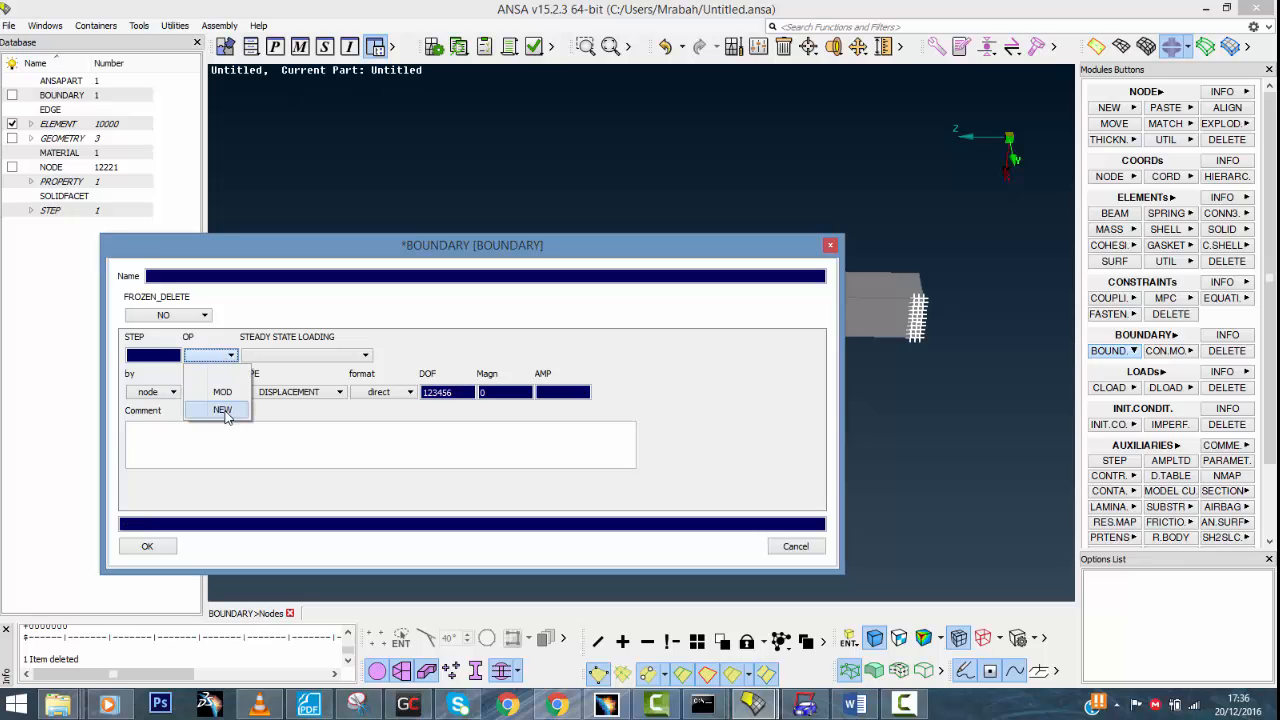
{"action": "left_click", "coordinate": [222, 410]}
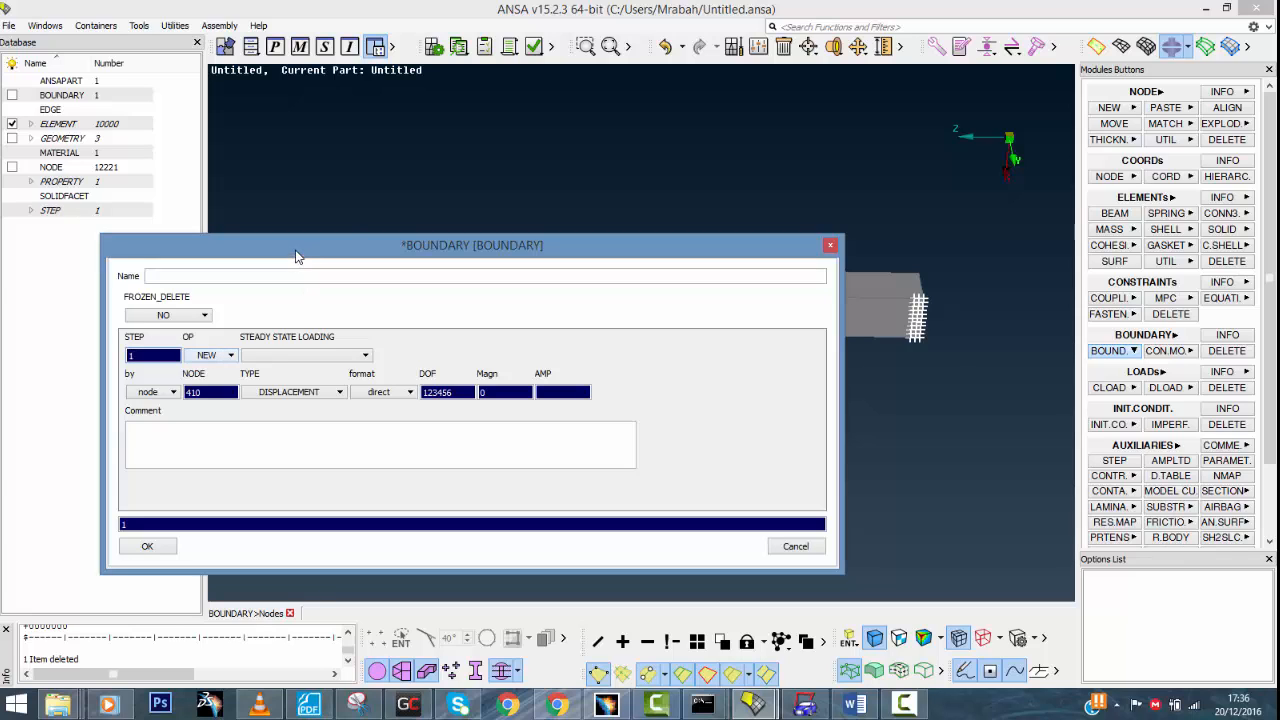
{"action": "left_click_drag", "start_coordinate": [297, 250], "coordinate": [402, 216]}
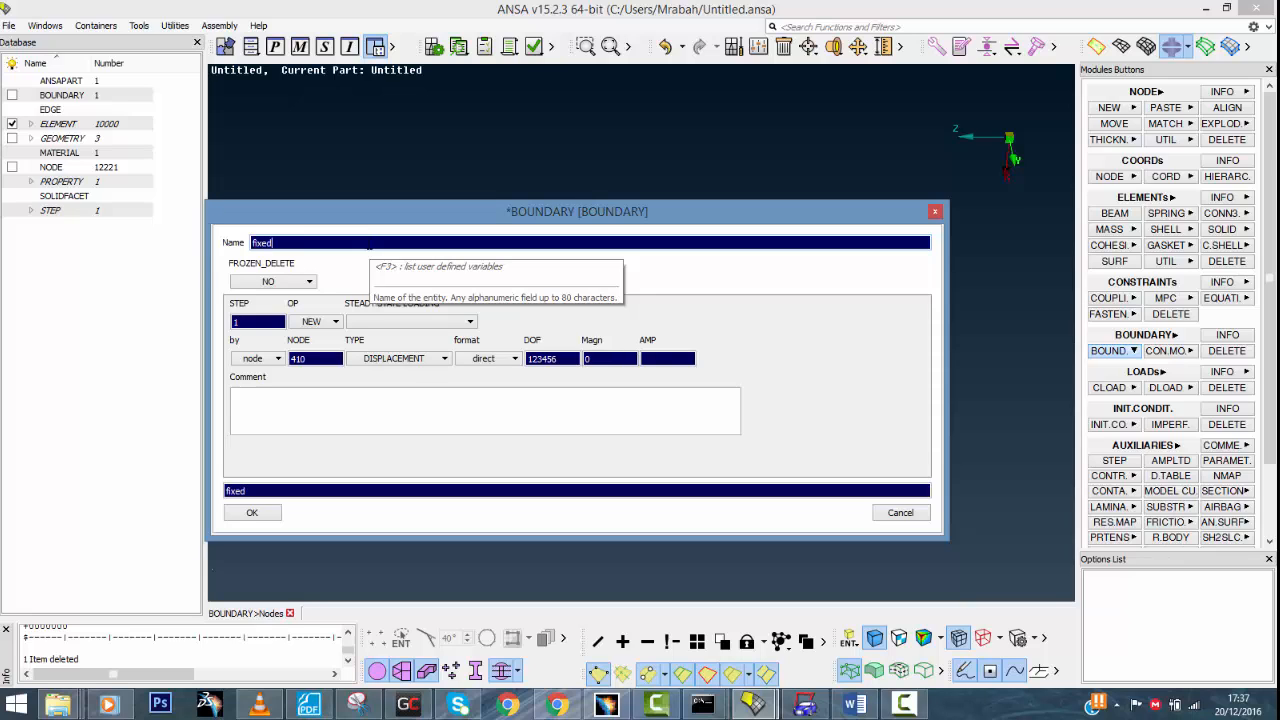
{"action": "left_click", "coordinate": [252, 512]}
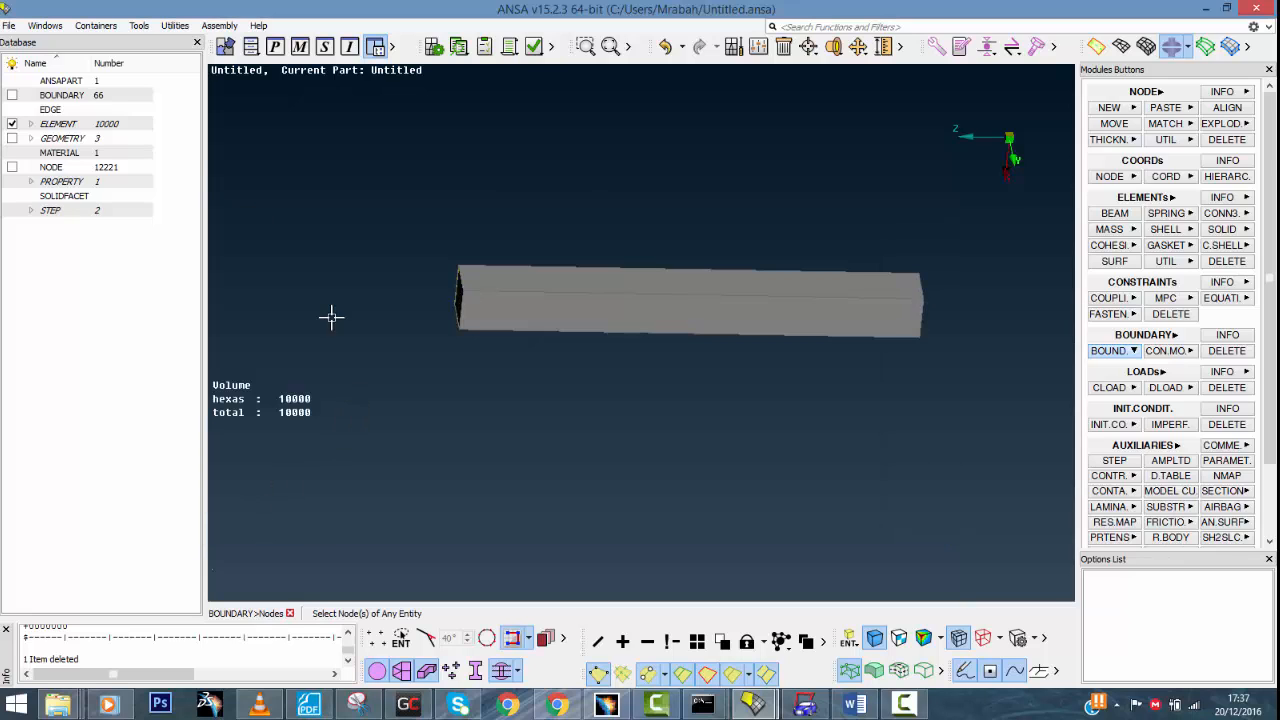
Turn on the display of boundary entities and check the fixed node strips at both ends of the beam
{"action": "left_click", "coordinate": [12, 96]}
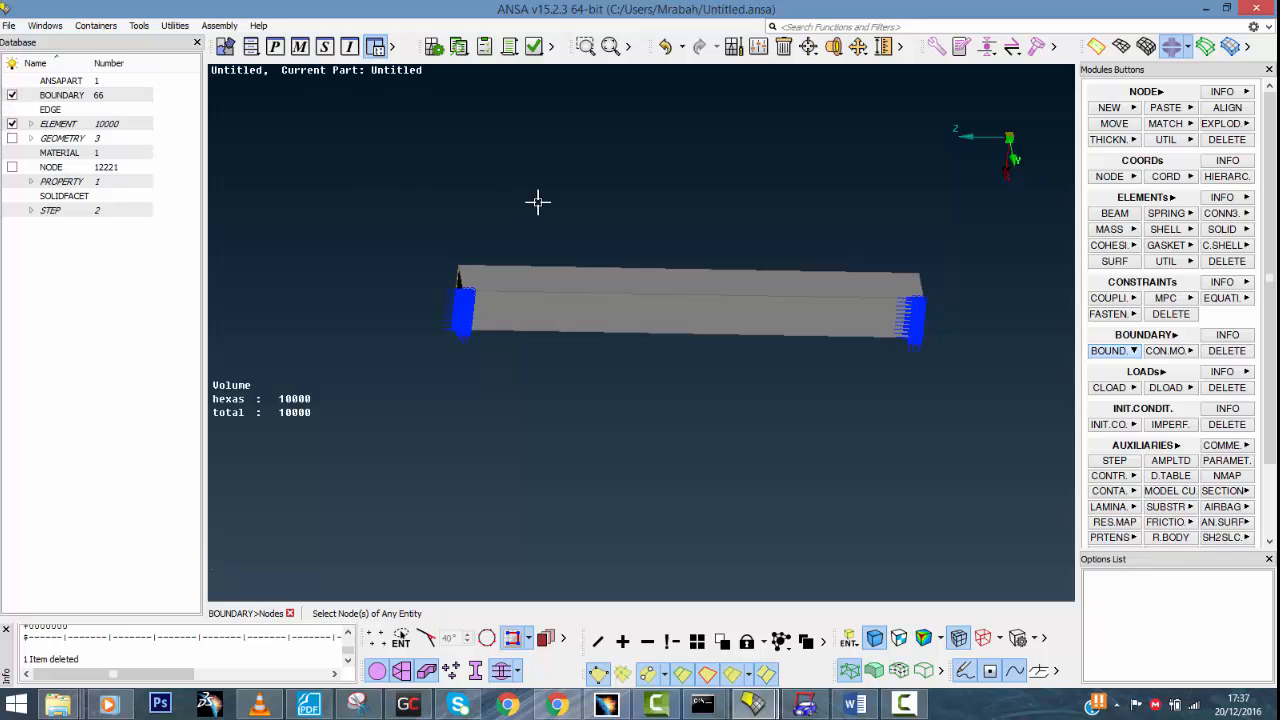
{"action": "scroll", "coordinate": [606, 280], "scroll_direction": "up", "scroll_amount": 2}
{"action": "scroll", "coordinate": [600, 282], "scroll_direction": "down", "scroll_amount": 2}
{"action": "left_click_drag", "start_coordinate": [618, 287], "coordinate": [609, 391], "text": "ctrl"}
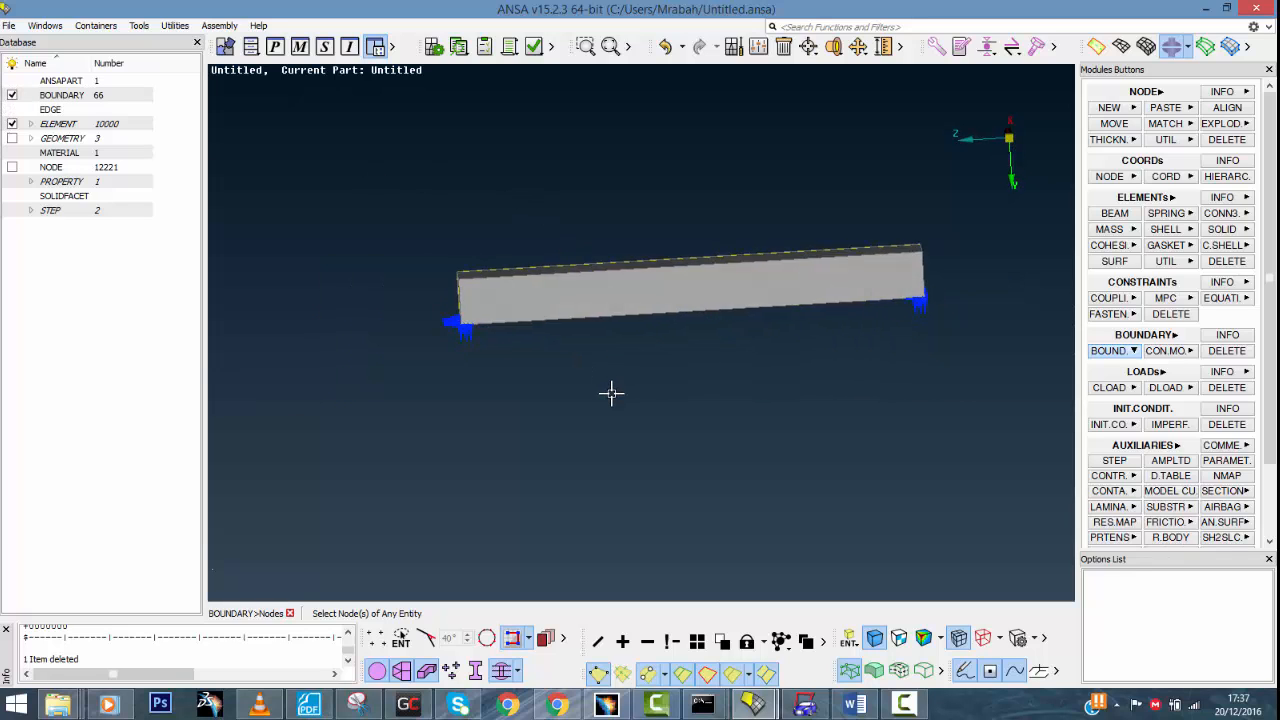
{"action": "scroll", "coordinate": [920, 306], "scroll_direction": "up", "scroll_amount": 4}
{"action": "middle_click_drag", "start_coordinate": [918, 310], "coordinate": [765, 286], "text": "ctrl"}
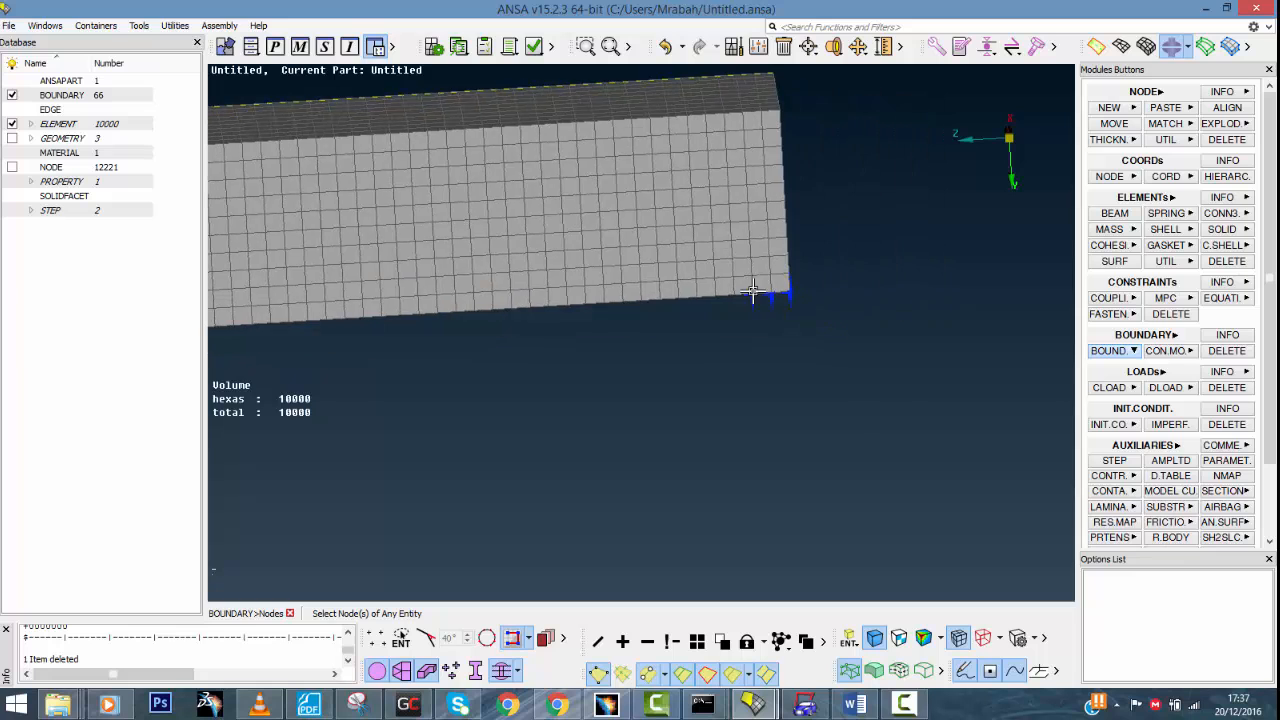
{"action": "scroll", "coordinate": [765, 286], "scroll_direction": "up", "scroll_amount": 4}
{"action": "left_click_drag", "start_coordinate": [731, 301], "coordinate": [731, 186], "text": "ctrl"}
{"action": "scroll", "coordinate": [757, 328], "scroll_direction": "down", "scroll_amount": 4}
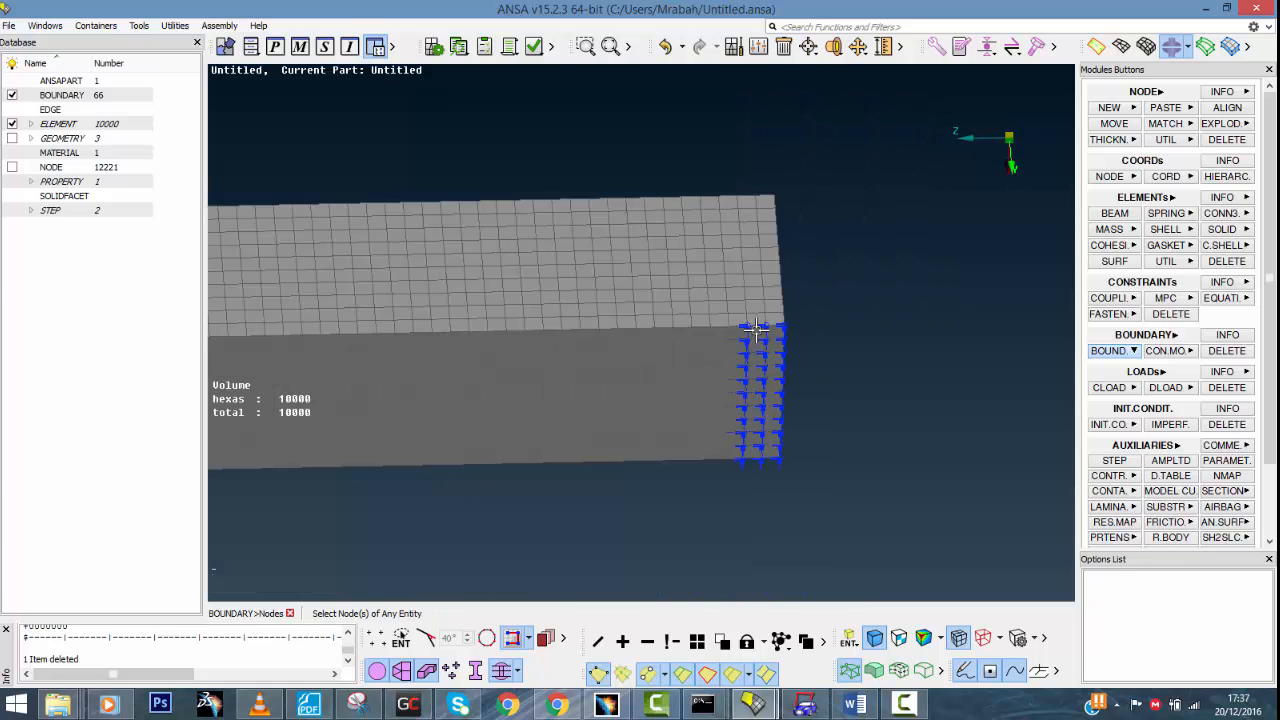
{"action": "middle_click_drag", "start_coordinate": [664, 374], "coordinate": [777, 314], "text": "ctrl"}
{"action": "scroll", "coordinate": [764, 321], "scroll_direction": "down", "scroll_amount": 3}
{"action": "middle_click_drag", "start_coordinate": [667, 317], "coordinate": [866, 276], "text": "ctrl"}
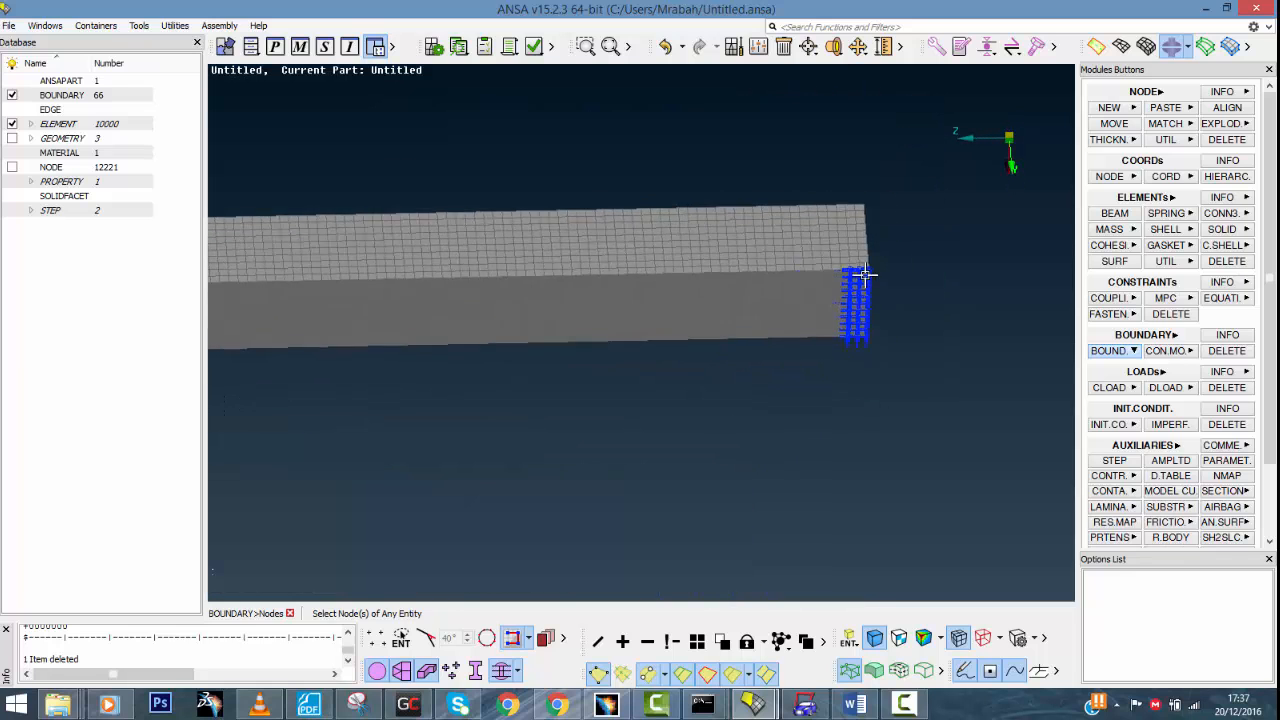
{"action": "scroll", "coordinate": [535, 323], "scroll_direction": "down", "scroll_amount": 3}
{"action": "scroll", "coordinate": [331, 299], "scroll_direction": "up", "scroll_amount": 3}
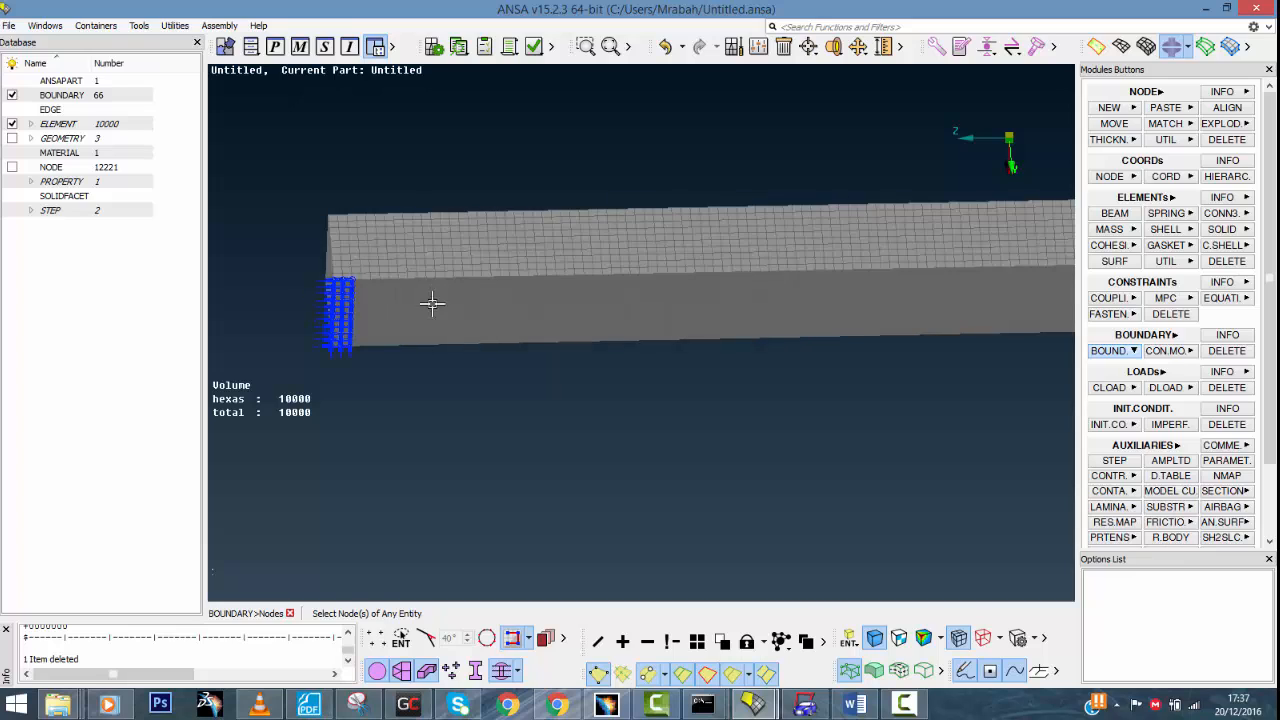
Examine the supported beam from several angles, including the long face opposite the fixed node strips
{"action": "left_click_drag", "start_coordinate": [431, 303], "coordinate": [531, 369], "text": "ctrl"}
{"action": "scroll", "coordinate": [594, 302], "scroll_direction": "down", "scroll_amount": 3}
{"action": "left_click_drag", "start_coordinate": [594, 302], "coordinate": [466, 292], "text": "ctrl"}
{"action": "scroll", "coordinate": [626, 294], "scroll_direction": "up", "scroll_amount": 3}
{"action": "scroll", "coordinate": [581, 348], "scroll_direction": "down", "scroll_amount": 3}
{"action": "scroll", "coordinate": [557, 350], "scroll_direction": "up", "scroll_amount": 3}
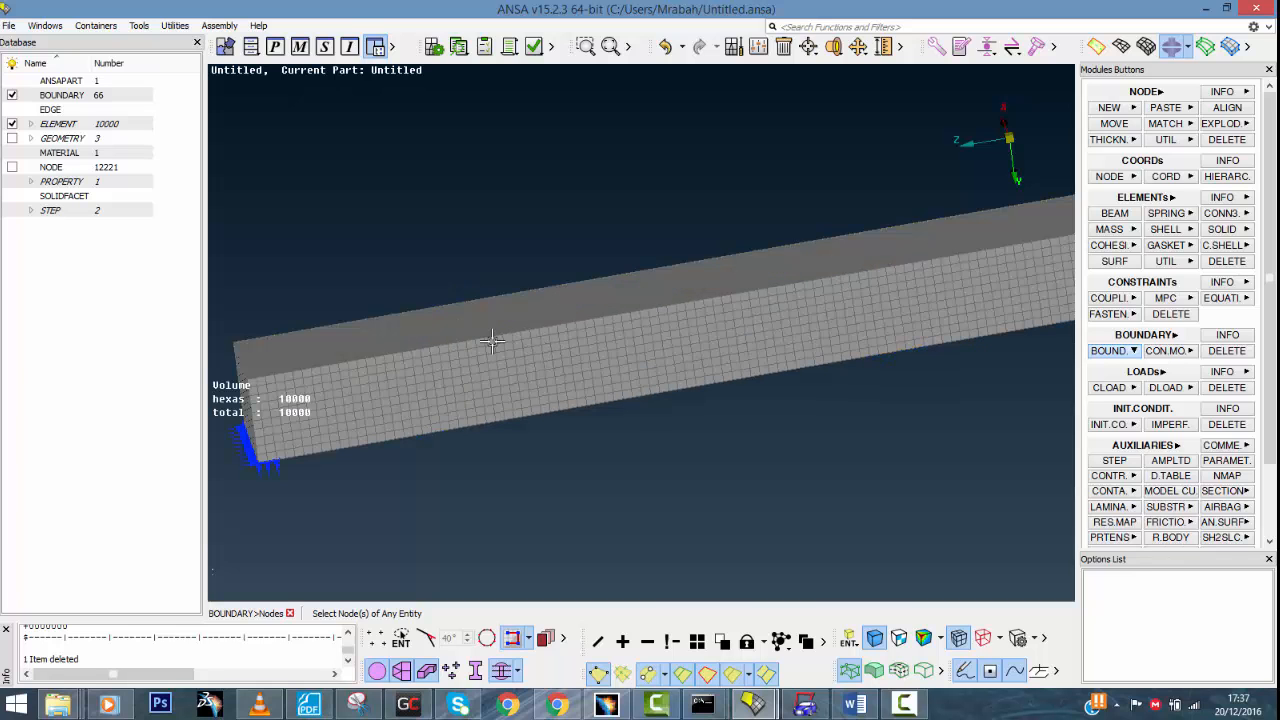
{"action": "left_click_drag", "start_coordinate": [491, 340], "coordinate": [419, 334], "text": "ctrl"}
{"action": "scroll", "coordinate": [644, 348], "scroll_direction": "down", "scroll_amount": 3}
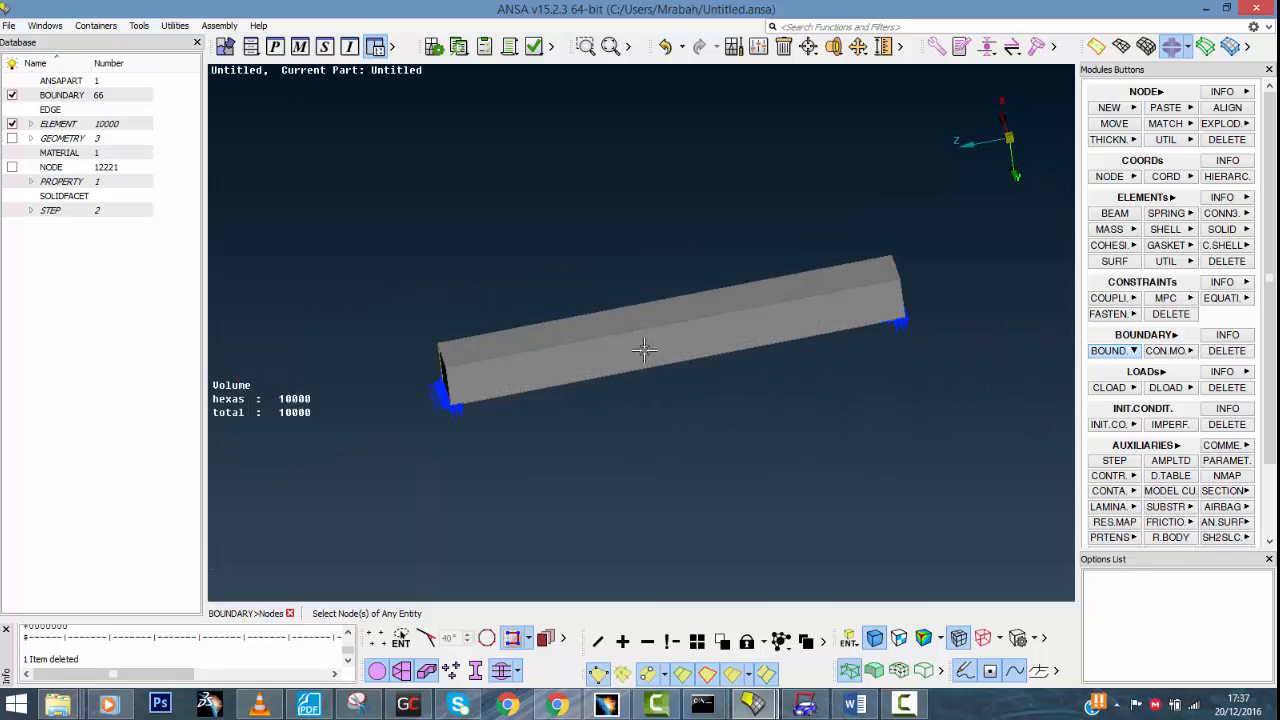
{"action": "mouse_move", "coordinate": [643, 351]}
{"action": "left_mouse_down", "text": "ctrl"}
{"action": "mouse_move", "coordinate": [666, 357]}
{"action": "mouse_move", "coordinate": [614, 366]}
{"action": "mouse_move", "coordinate": [648, 341]}
{"action": "mouse_move", "coordinate": [651, 366]}
{"action": "mouse_move", "coordinate": [641, 344]}
{"action": "left_mouse_up", "text": "ctrl"}
{"action": "scroll", "coordinate": [651, 350], "scroll_direction": "up", "scroll_amount": 3}
{"action": "scroll", "coordinate": [651, 337], "scroll_direction": "down", "scroll_amount": 3}
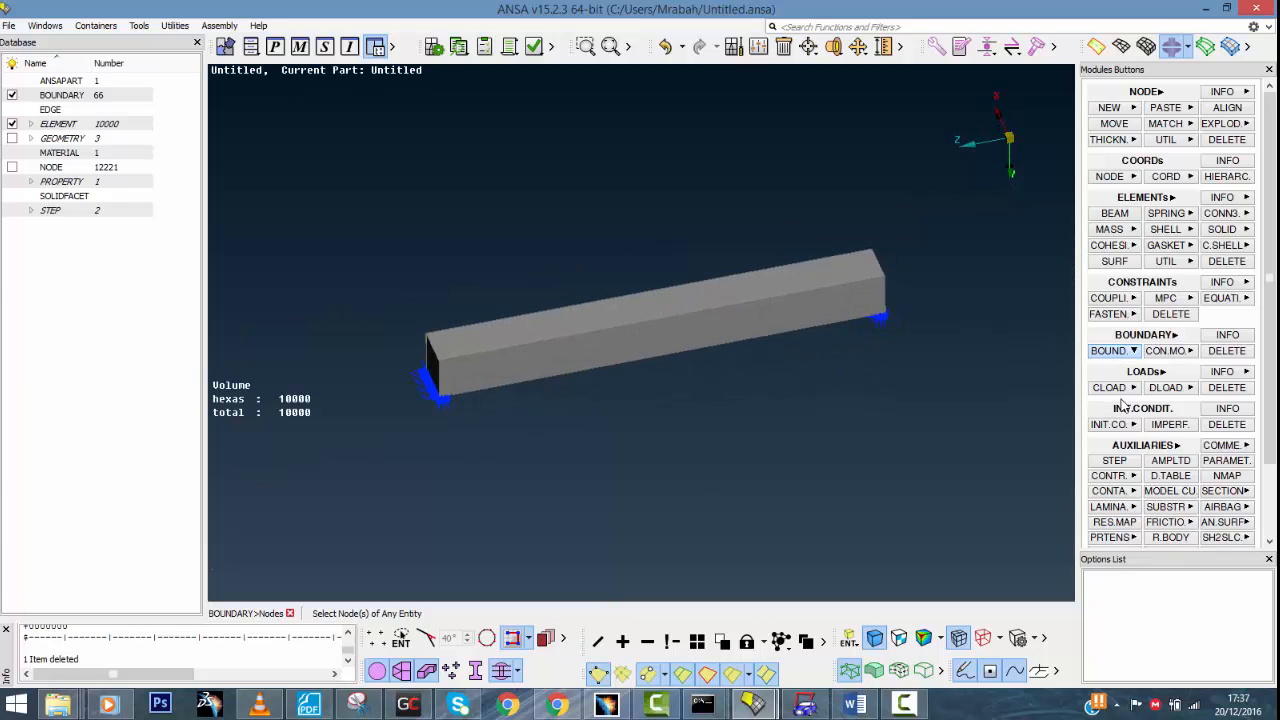
{"action": "scroll", "coordinate": [706, 302], "scroll_direction": "up", "scroll_amount": 4}
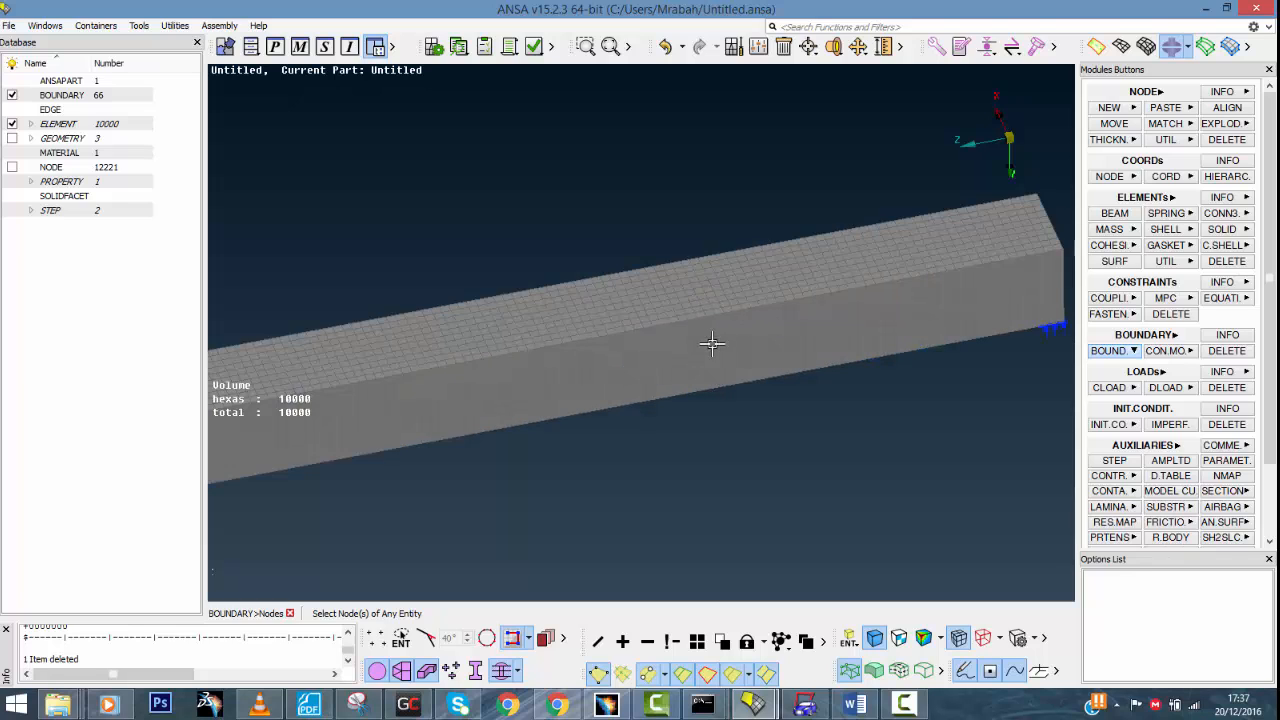
{"action": "scroll", "coordinate": [736, 289], "scroll_direction": "down", "scroll_amount": 4}
{"action": "scroll", "coordinate": [736, 289], "scroll_direction": "up", "scroll_amount": 3}
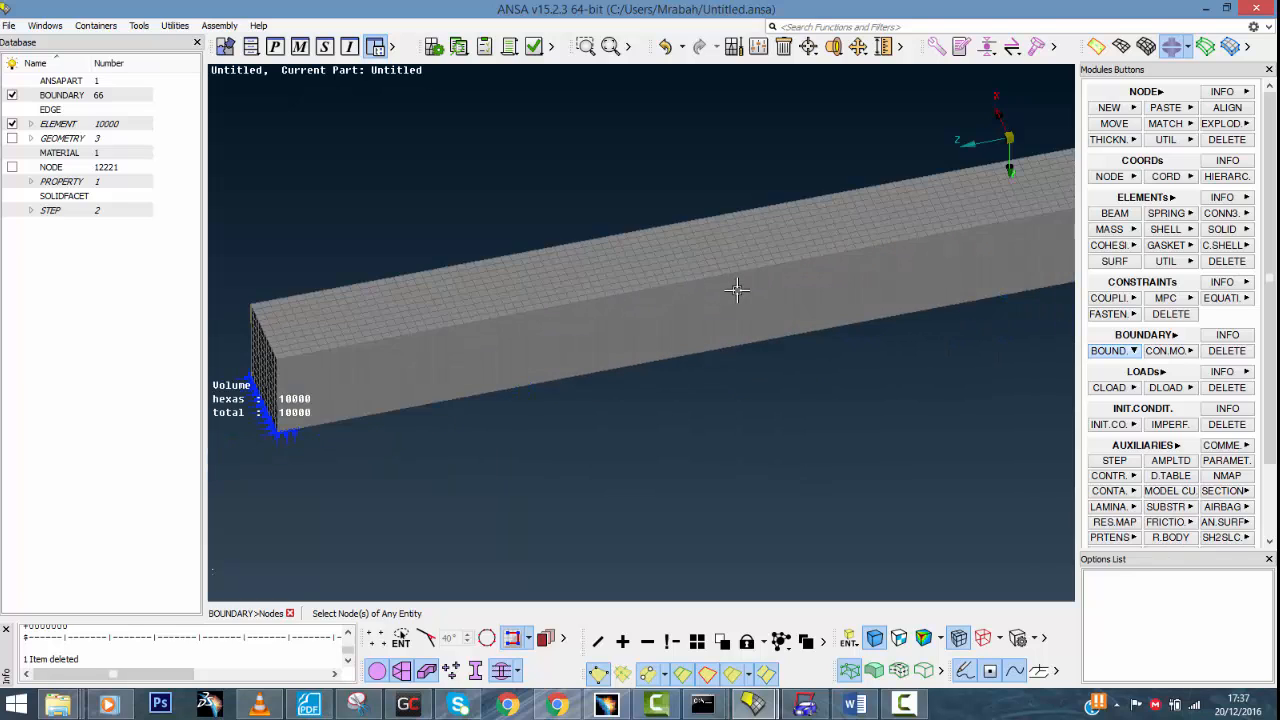
{"action": "scroll", "coordinate": [736, 289], "scroll_direction": "down", "scroll_amount": 3}
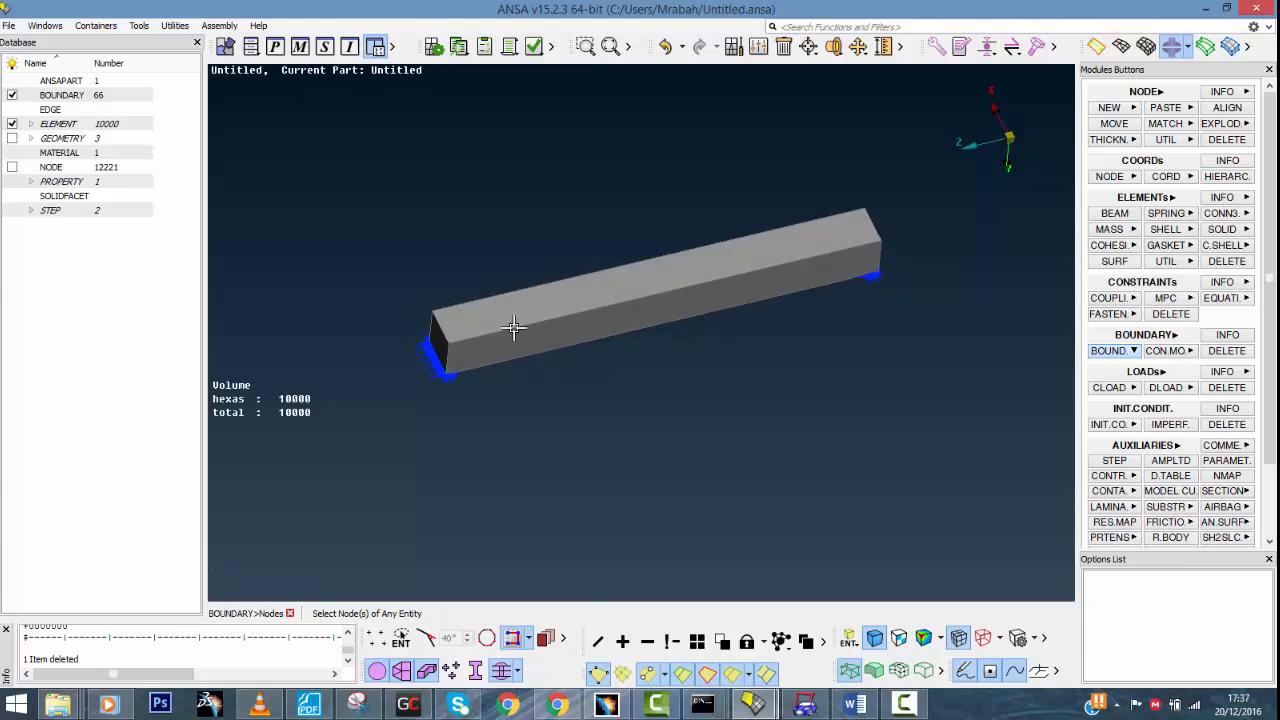
{"action": "scroll", "coordinate": [541, 308], "scroll_direction": "up", "scroll_amount": 3}
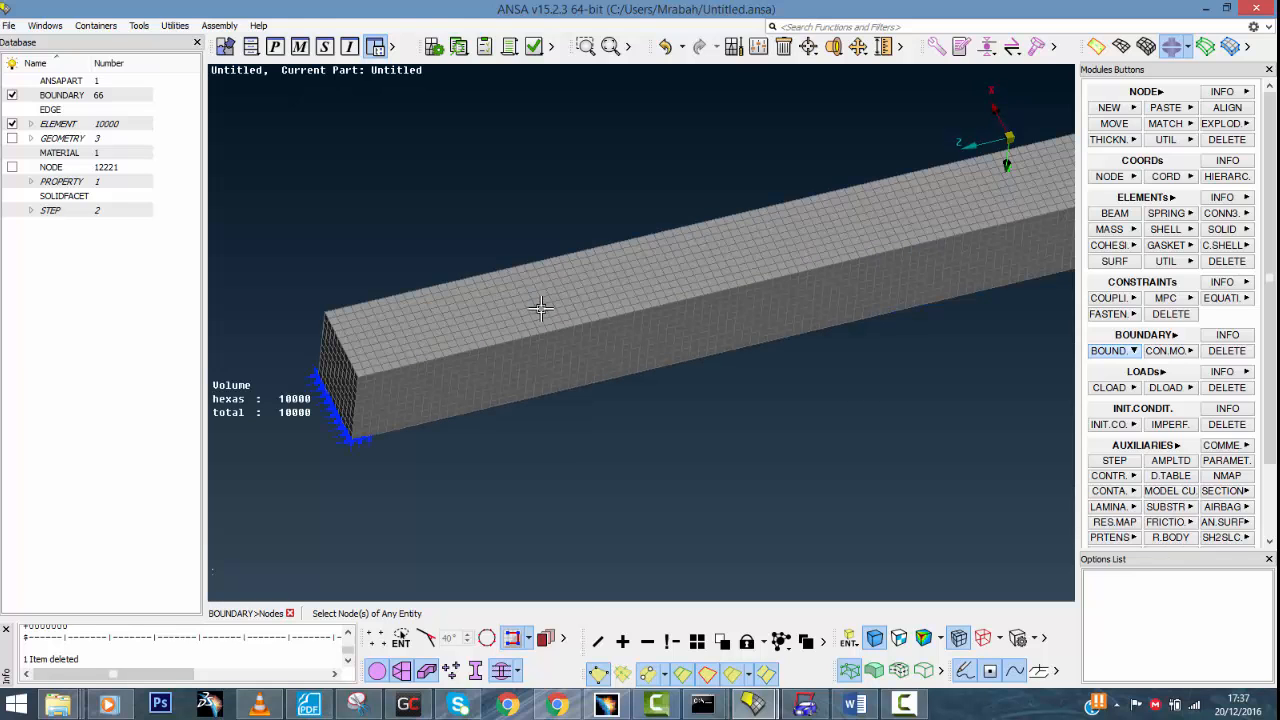
{"action": "left_click_drag", "start_coordinate": [591, 316], "coordinate": [606, 307], "text": "ctrl"}
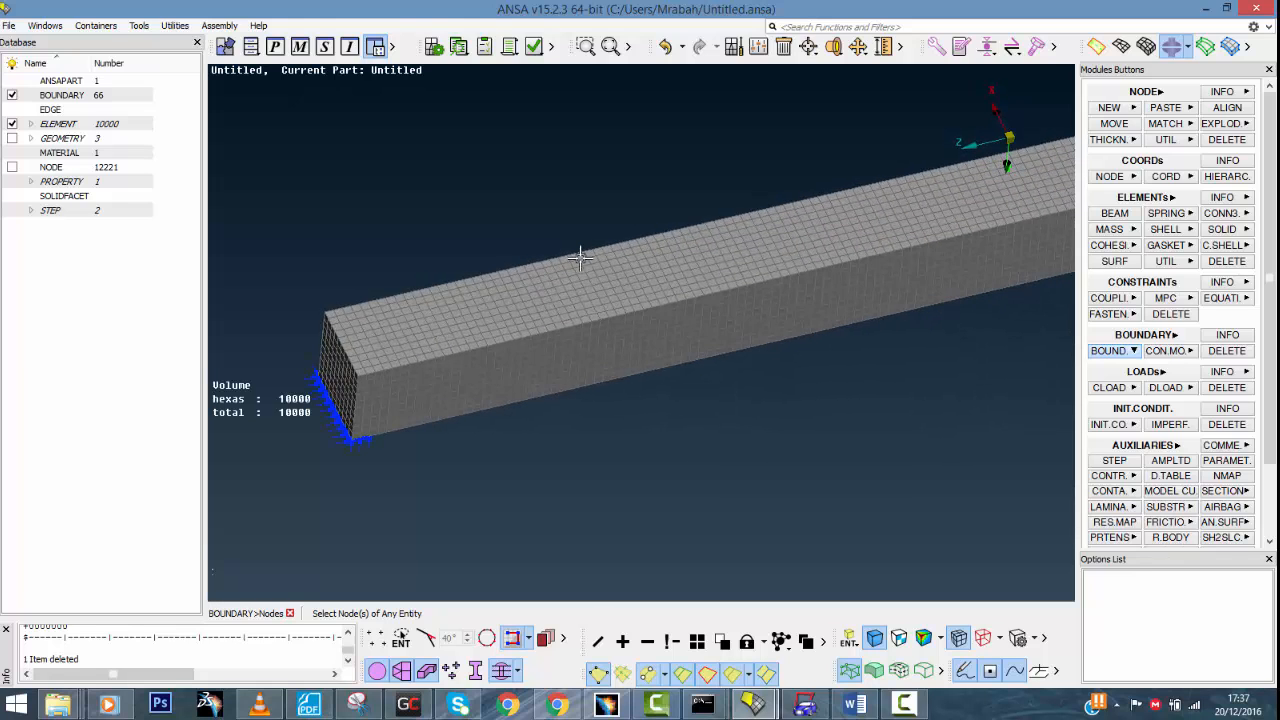
{"action": "left_click_drag", "start_coordinate": [583, 254], "coordinate": [860, 271], "text": "ctrl"}
{"action": "scroll", "coordinate": [823, 324], "scroll_direction": "down", "scroll_amount": 5}
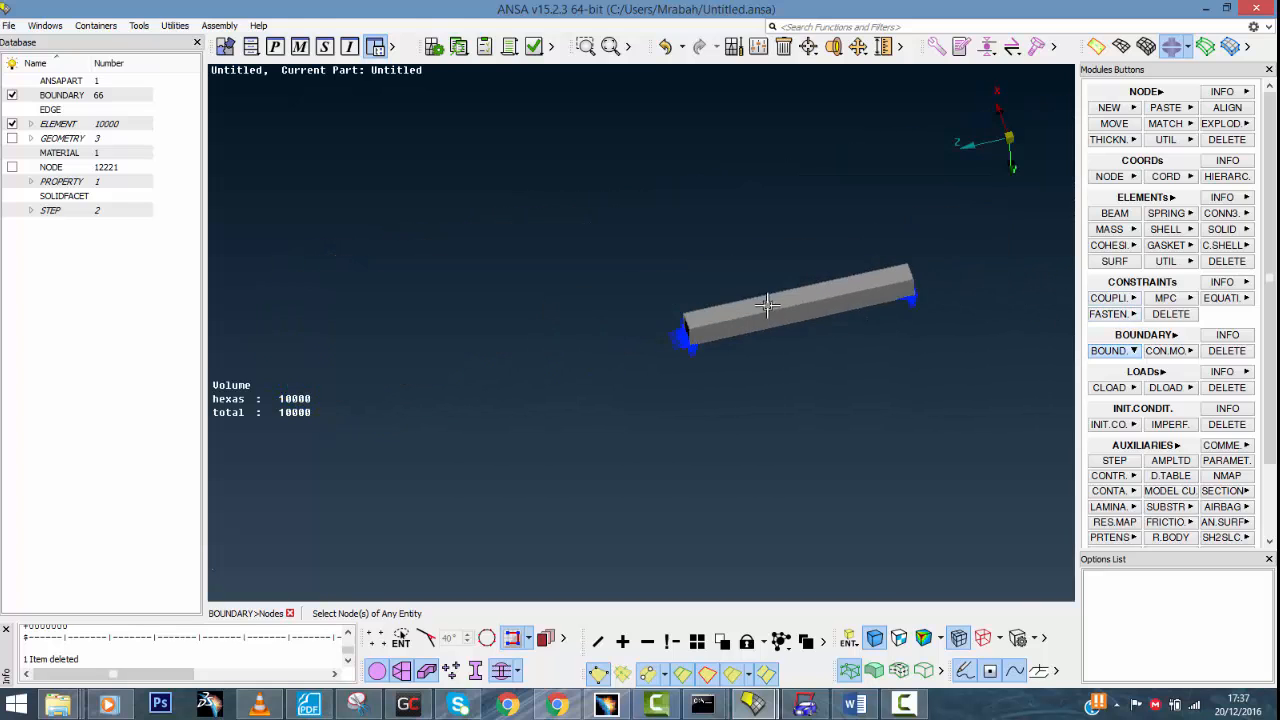
{"action": "middle_click_drag", "start_coordinate": [767, 306], "coordinate": [712, 303], "text": "ctrl"}
{"action": "scroll", "coordinate": [712, 303], "scroll_direction": "up", "scroll_amount": 3}
{"action": "left_click_drag", "start_coordinate": [741, 314], "coordinate": [782, 306], "text": "ctrl"}
{"action": "middle_click_drag", "start_coordinate": [782, 306], "coordinate": [743, 291], "text": "ctrl"}
{"action": "scroll", "coordinate": [743, 291], "scroll_direction": "up", "scroll_amount": 5}
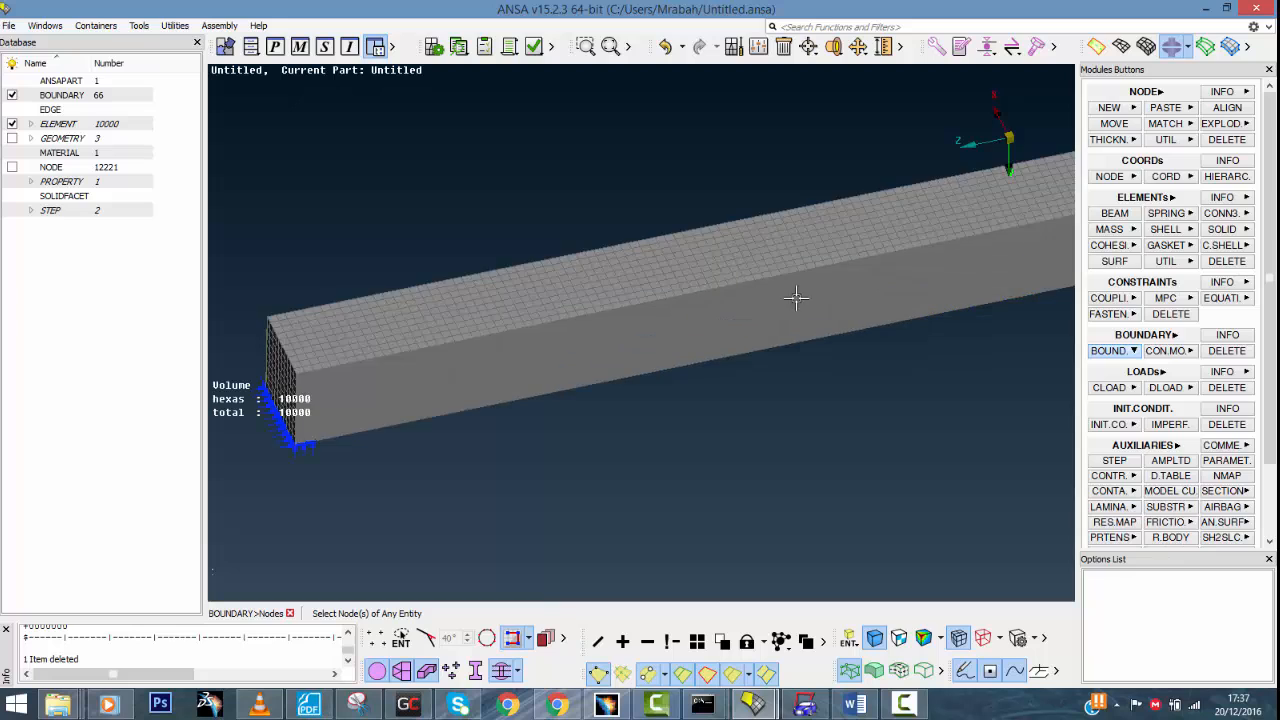
{"action": "scroll", "coordinate": [794, 297], "scroll_direction": "down", "scroll_amount": 5}
Start a node-based coupling and select all nodes of the long face opposite the supports as masters, using facet picking with a 40° feature angle
{"action": "left_click", "coordinate": [1133, 298]}
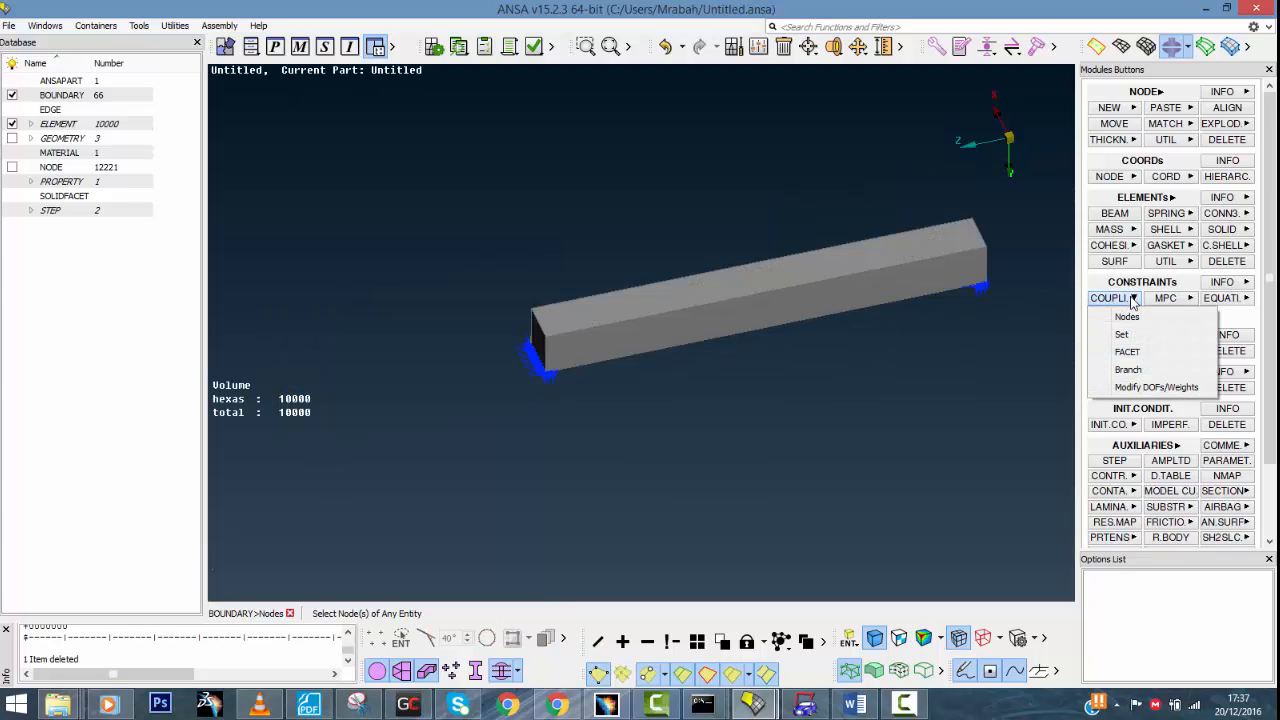
{"action": "left_click", "coordinate": [1127, 316]}
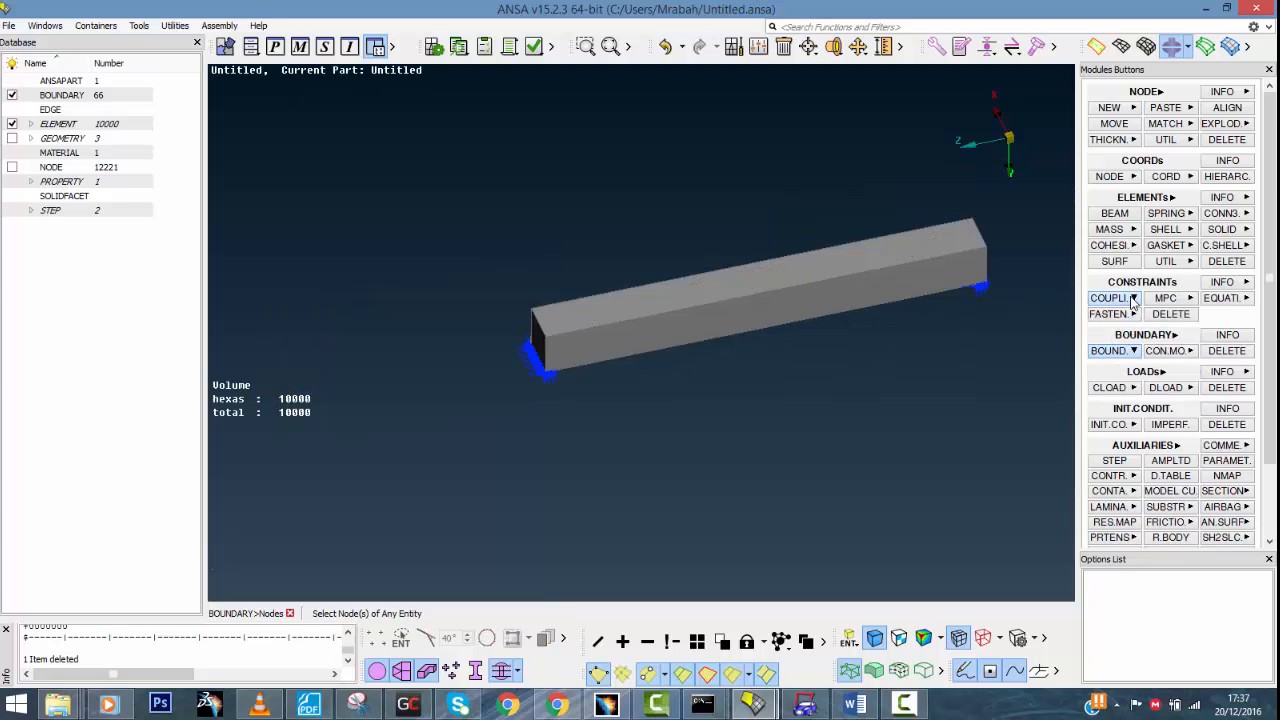
{"action": "left_click_drag", "start_coordinate": [709, 326], "coordinate": [724, 354], "text": "ctrl"}
{"action": "scroll", "coordinate": [752, 313], "scroll_direction": "up", "scroll_amount": 3}
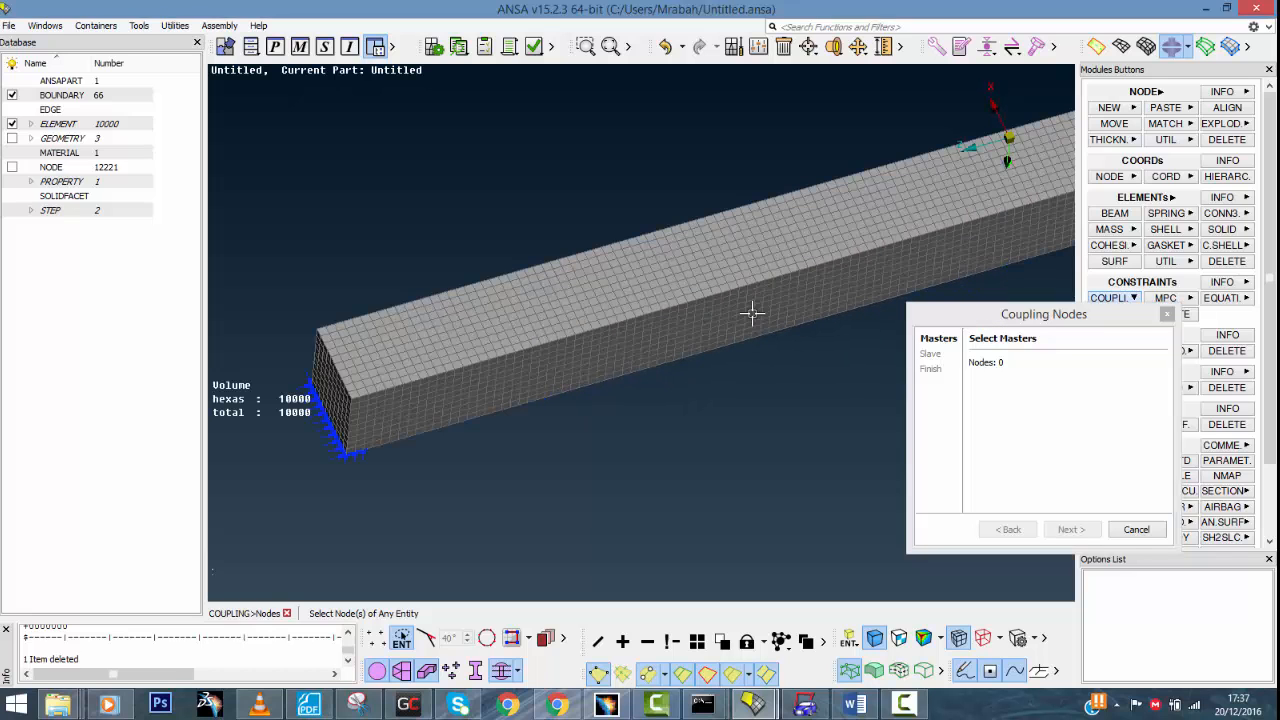
{"action": "left_click_drag", "start_coordinate": [786, 210], "coordinate": [767, 235], "text": "ctrl"}
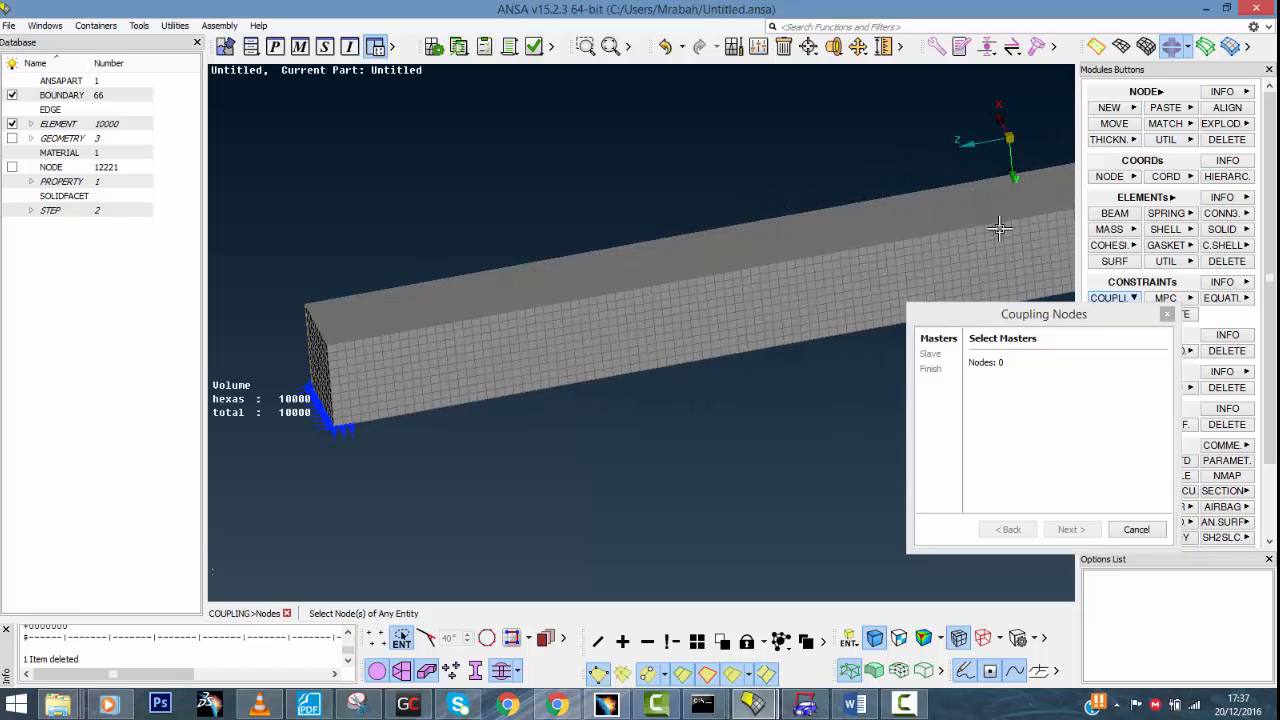
{"action": "left_click_drag", "start_coordinate": [697, 310], "coordinate": [529, 306], "text": "ctrl"}
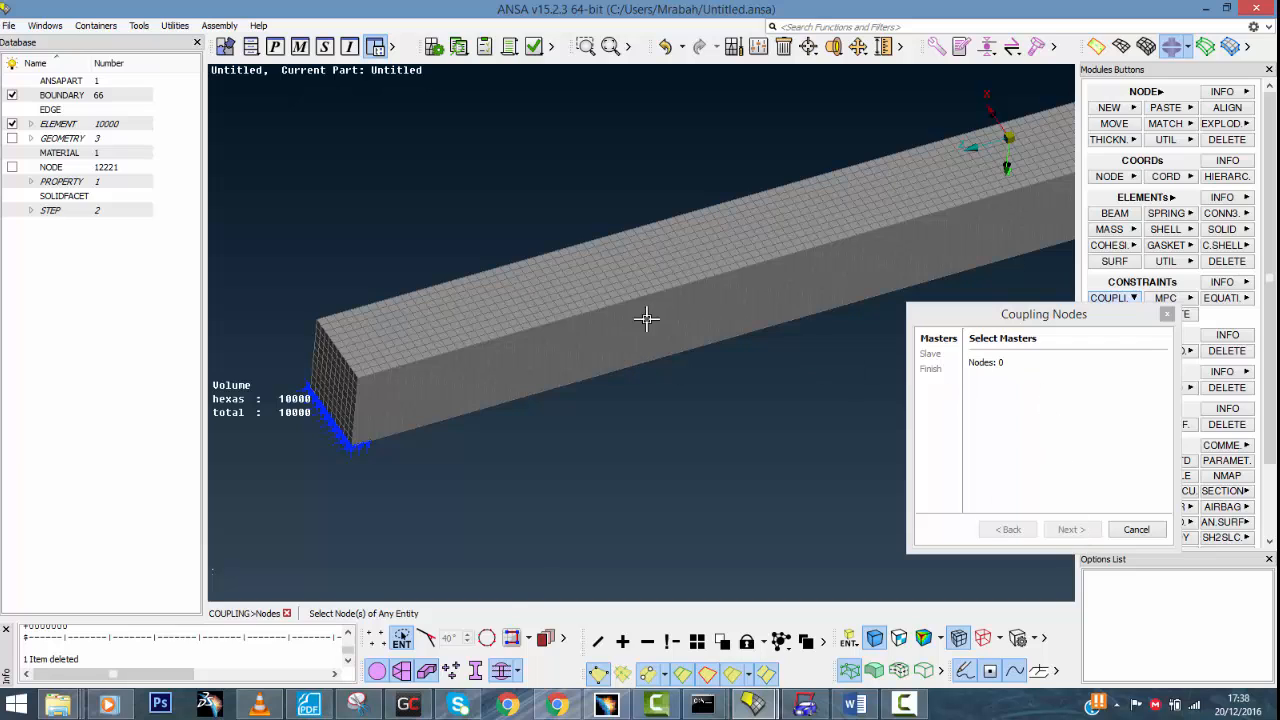
{"action": "left_click", "coordinate": [385, 643]}
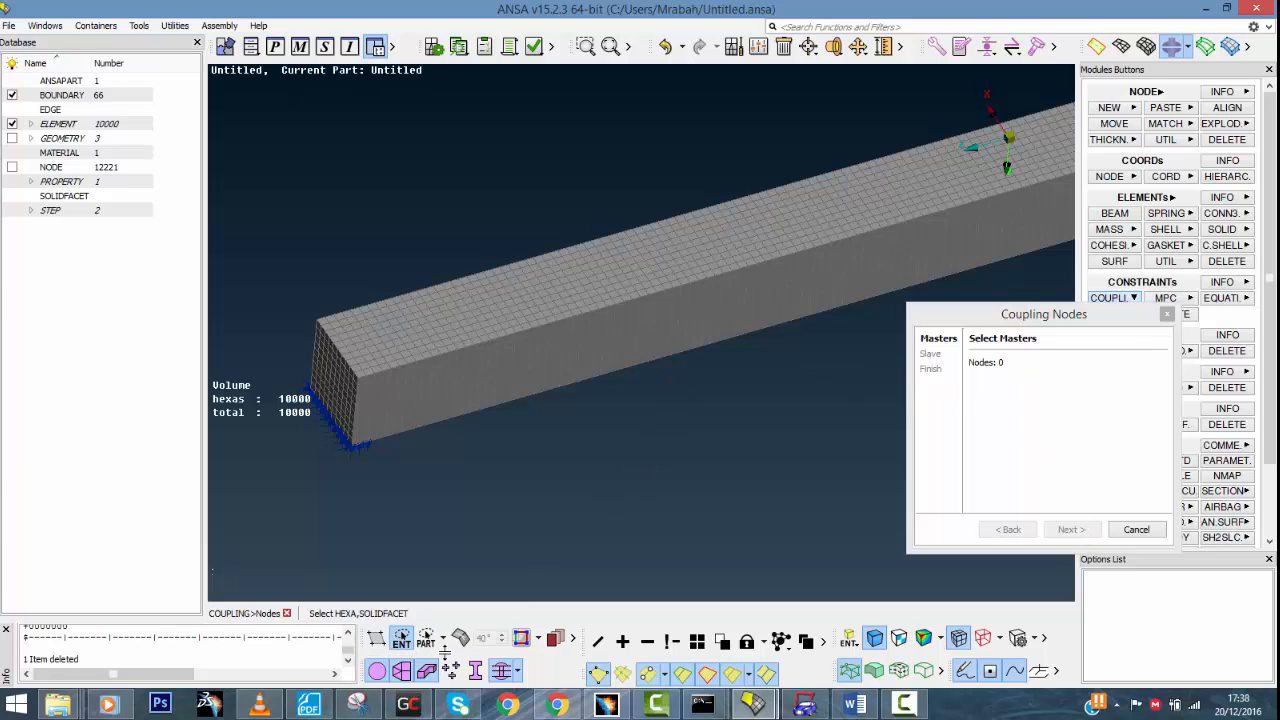
{"action": "left_click", "coordinate": [461, 638]}
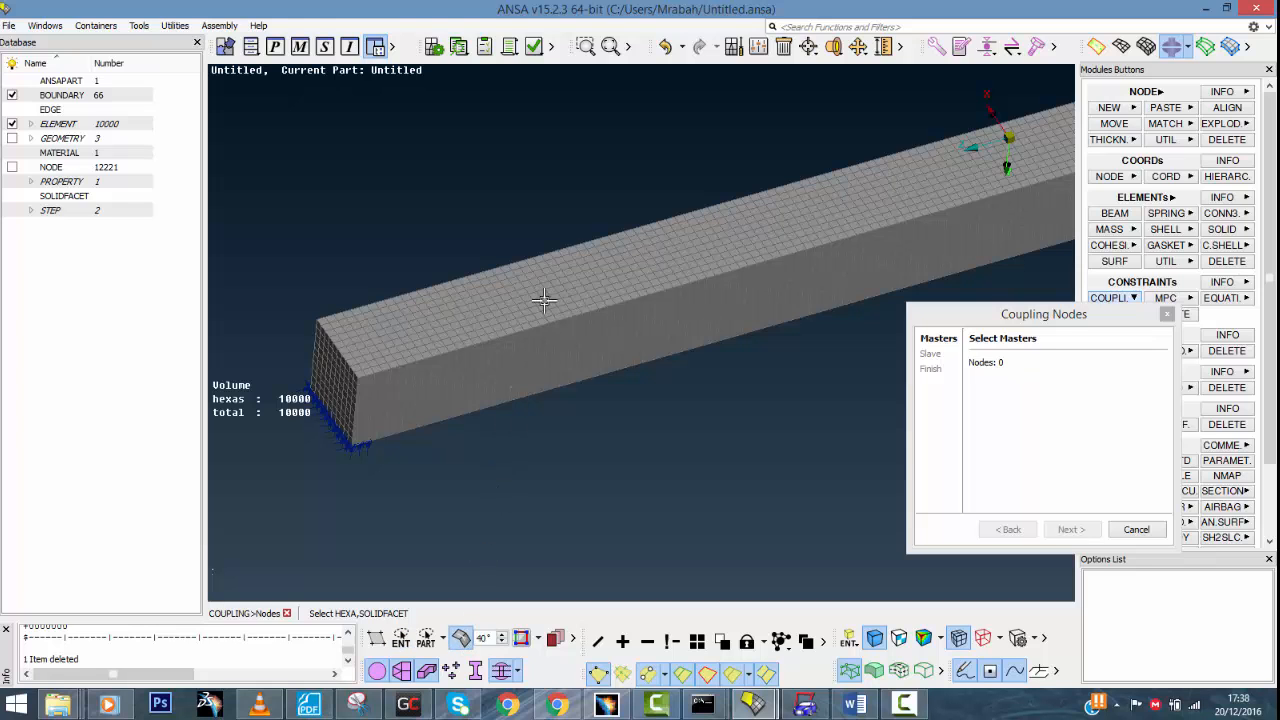
{"action": "scroll", "coordinate": [750, 395], "scroll_direction": "down", "scroll_amount": 3}
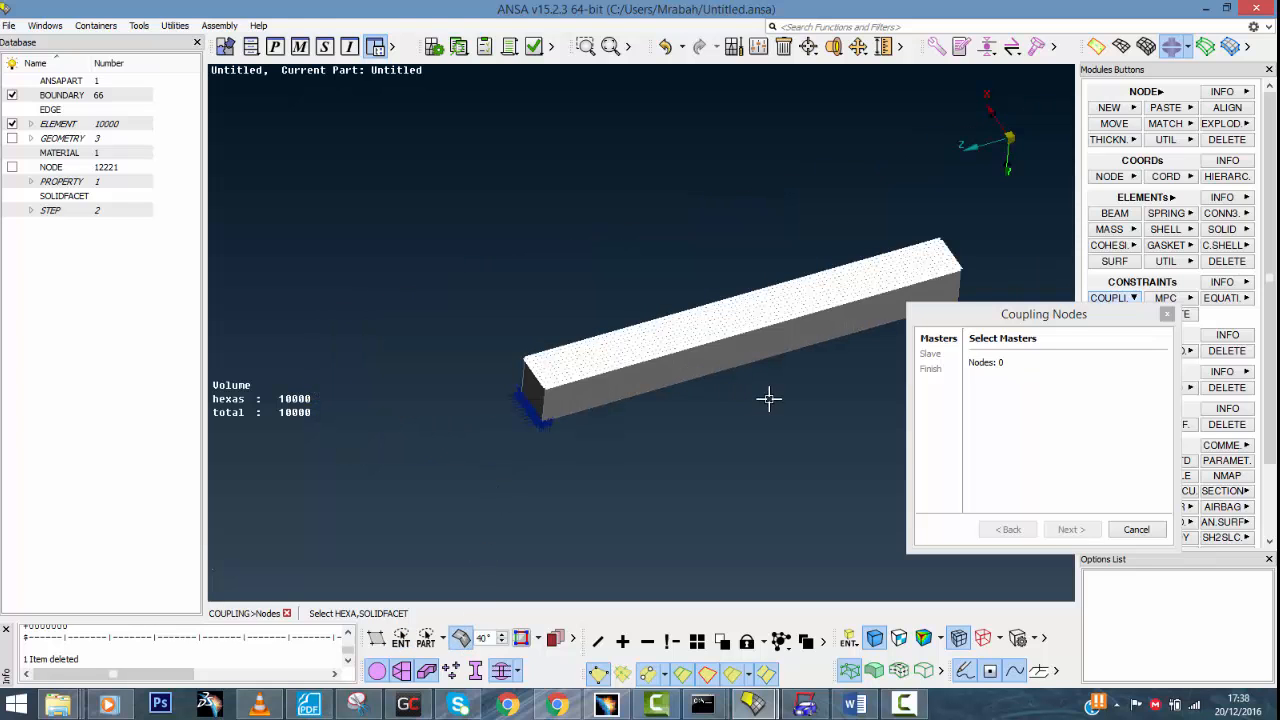
{"action": "left_click_drag", "start_coordinate": [766, 397], "coordinate": [789, 228], "text": "ctrl"}
{"action": "middle_click", "coordinate": [784, 405]}
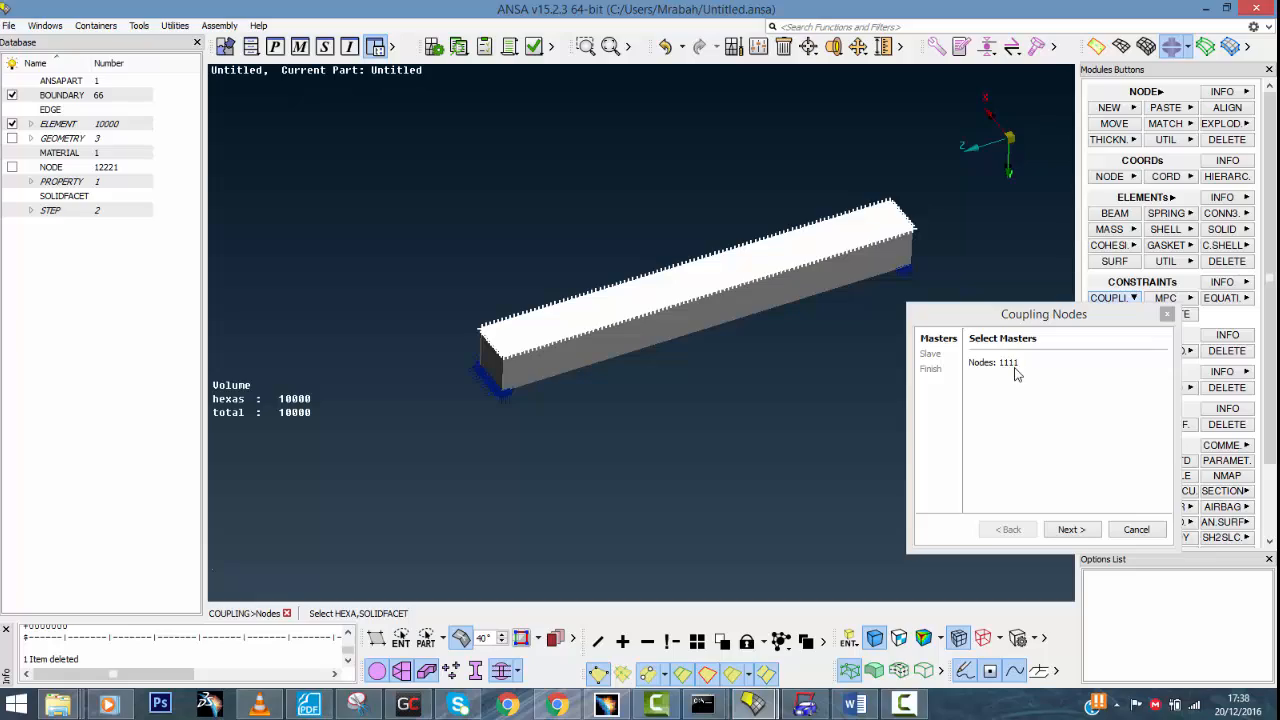
Check the selected nodes on the beam's long face and accept them as the coupling's masters
{"action": "scroll", "coordinate": [649, 330], "scroll_direction": "up", "scroll_amount": 5}
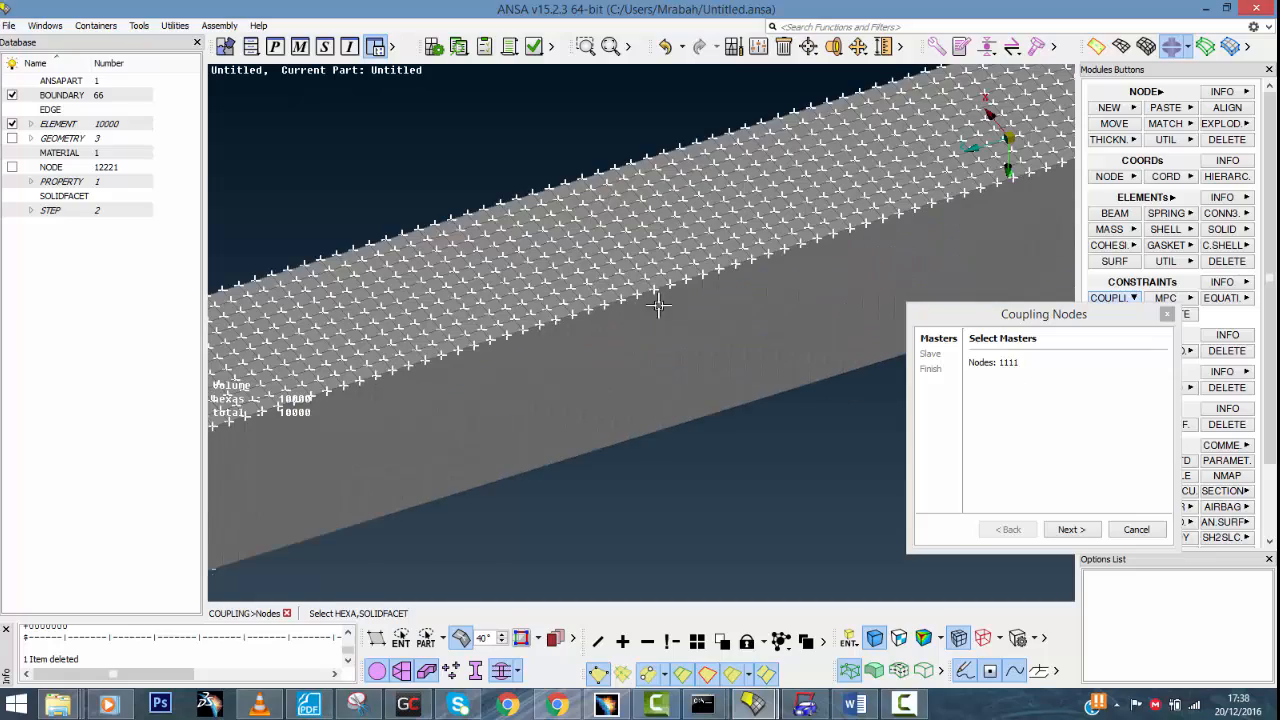
{"action": "scroll", "coordinate": [657, 306], "scroll_direction": "down", "scroll_amount": 6}
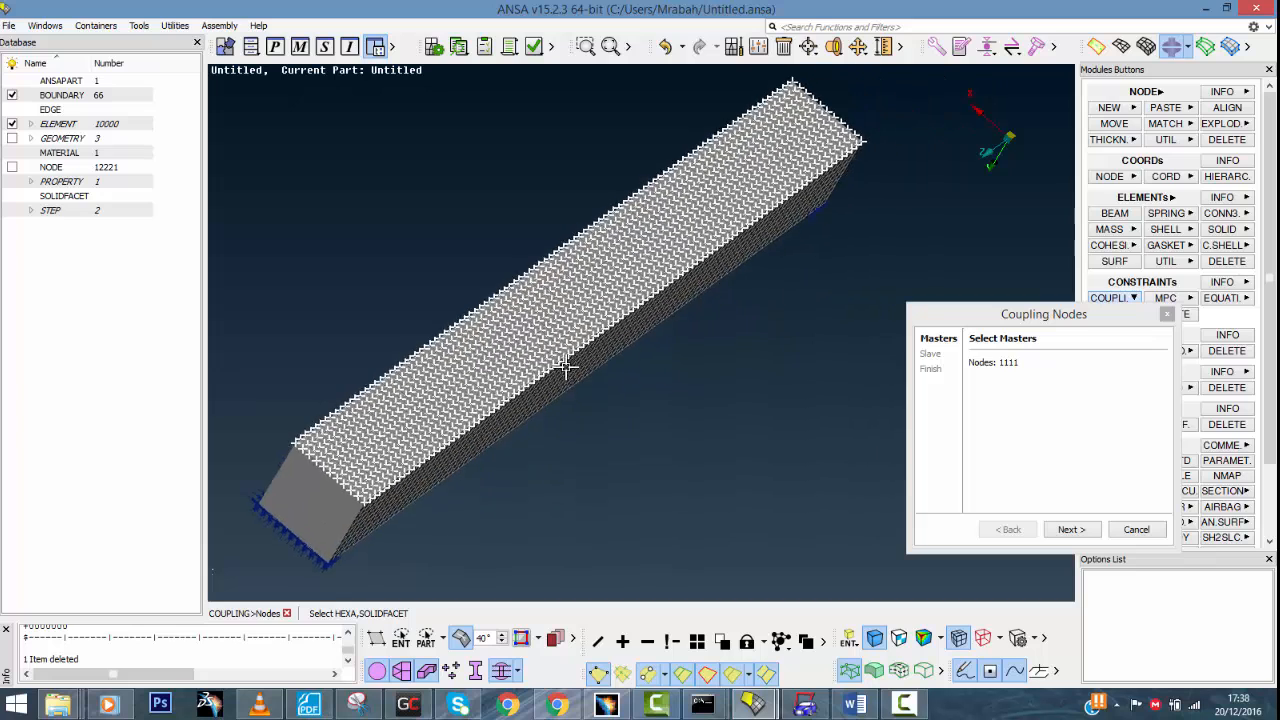
{"action": "middle_click_drag", "start_coordinate": [566, 367], "coordinate": [560, 371], "text": "ctrl"}
{"action": "scroll", "coordinate": [636, 308], "scroll_direction": "down", "scroll_amount": 4}
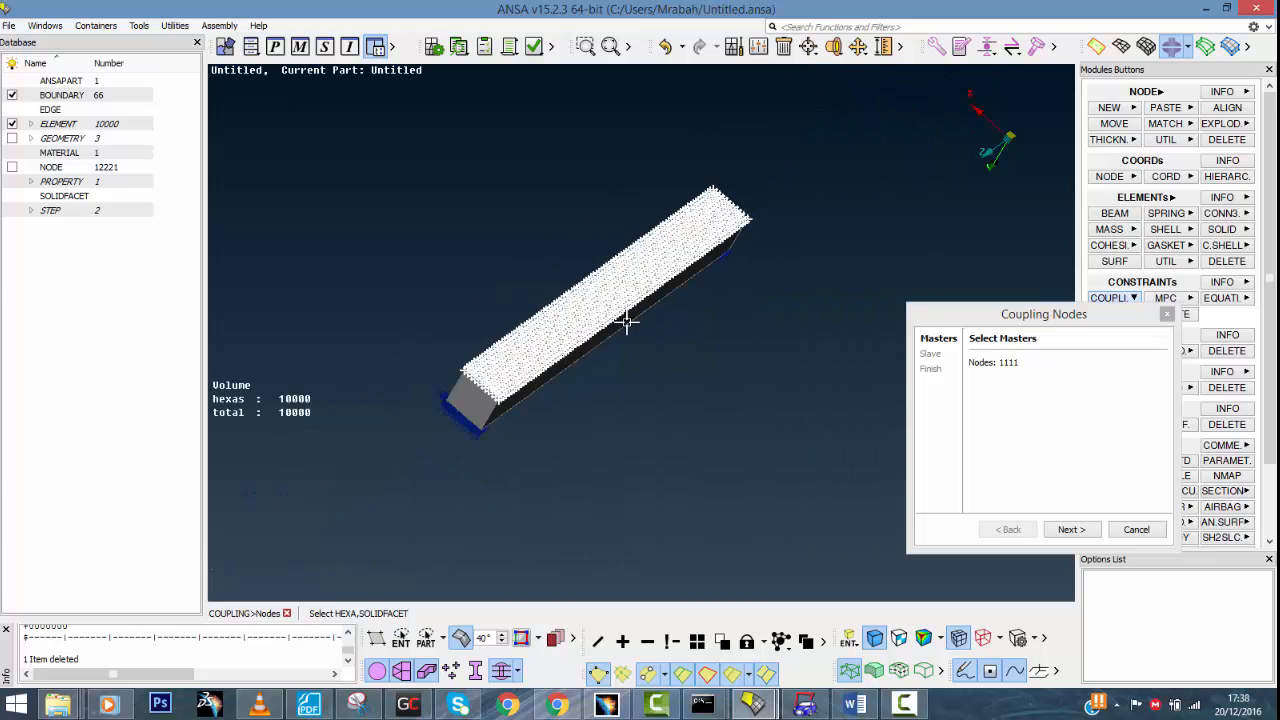
{"action": "left_click_drag", "start_coordinate": [598, 298], "coordinate": [729, 446], "text": "ctrl"}
{"action": "middle_click", "coordinate": [732, 447]}
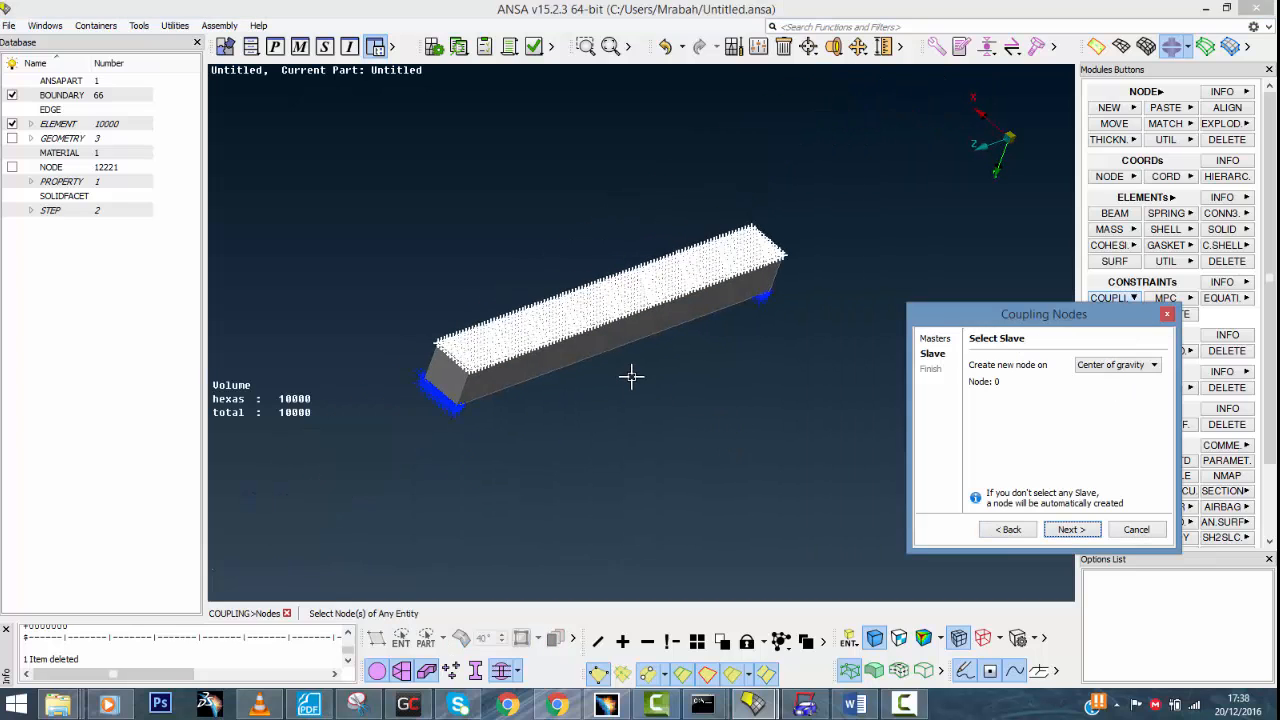
Let the coupling's slave node be created automatically at the center of gravity of the master nodes
{"action": "scroll", "coordinate": [638, 343], "scroll_direction": "up", "scroll_amount": 3}
{"action": "left_click_drag", "start_coordinate": [650, 295], "coordinate": [554, 257], "text": "ctrl"}
{"action": "scroll", "coordinate": [554, 257], "scroll_direction": "up", "scroll_amount": 5}
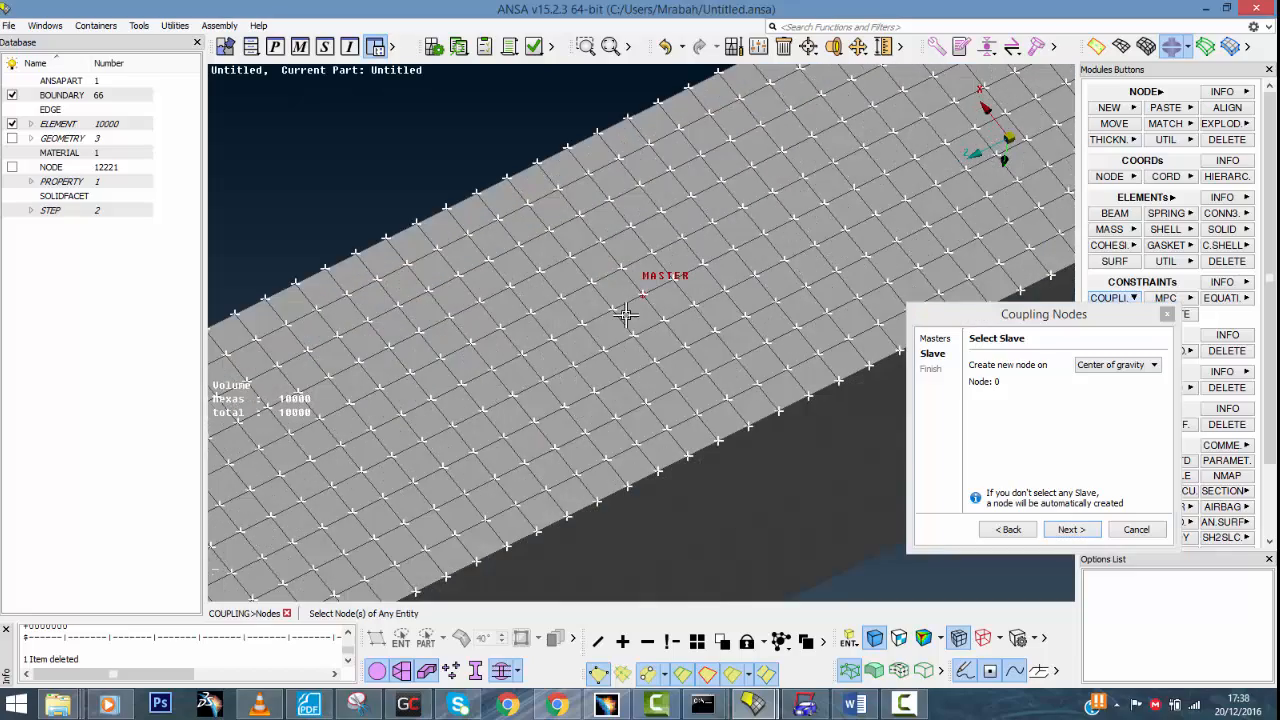
{"action": "scroll", "coordinate": [625, 315], "scroll_direction": "down", "scroll_amount": 5}
{"action": "scroll", "coordinate": [657, 352], "scroll_direction": "up", "scroll_amount": 3}
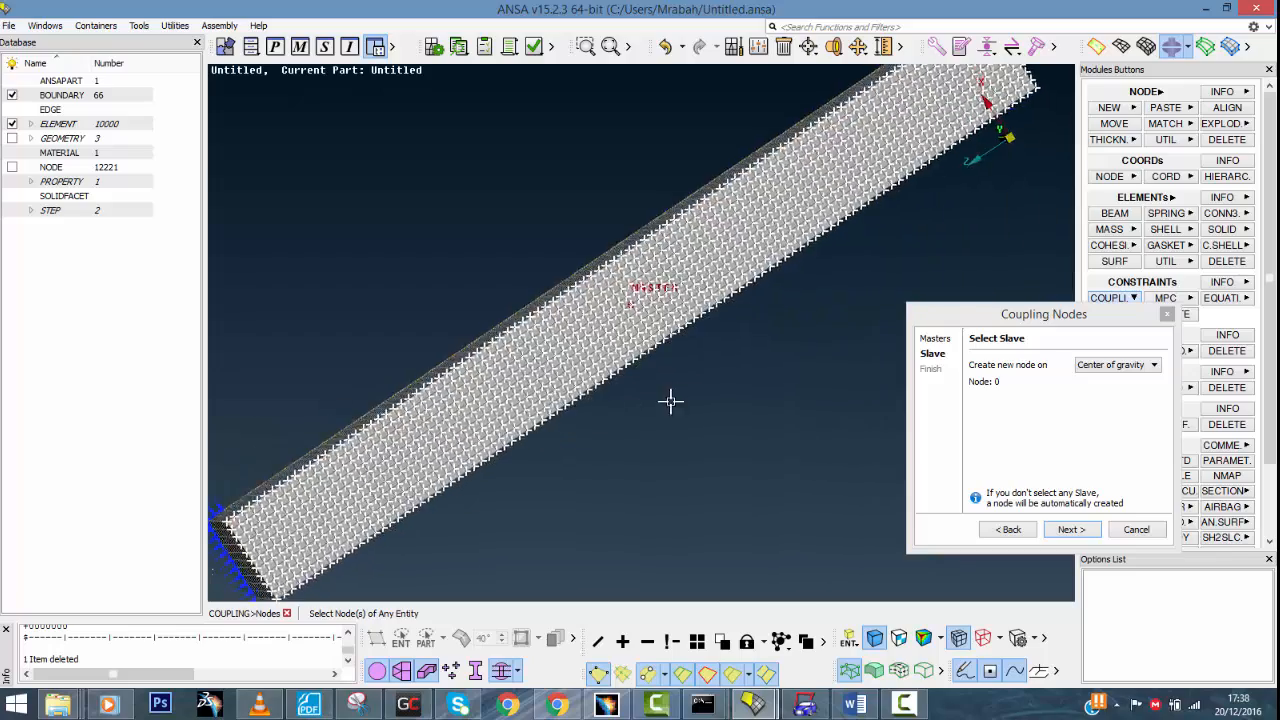
{"action": "left_click_drag", "start_coordinate": [670, 401], "coordinate": [772, 228], "text": "ctrl"}
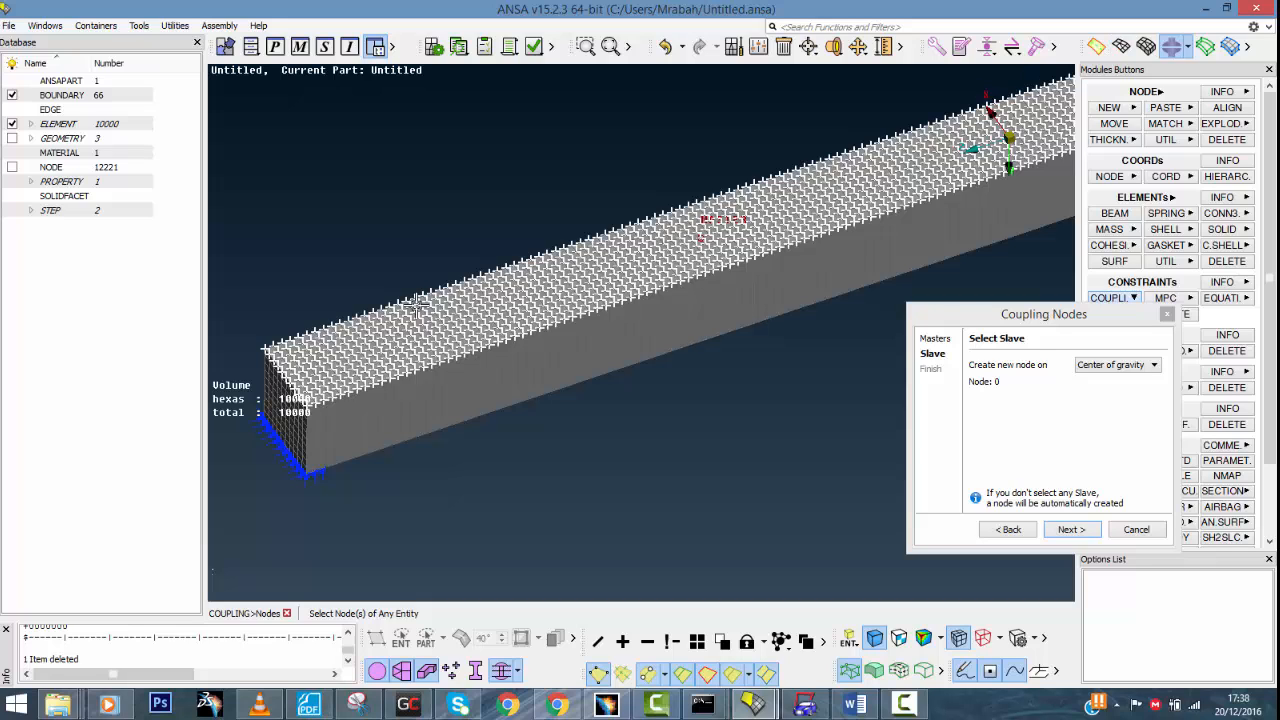
{"action": "scroll", "coordinate": [735, 228], "scroll_direction": "up", "scroll_amount": 2}
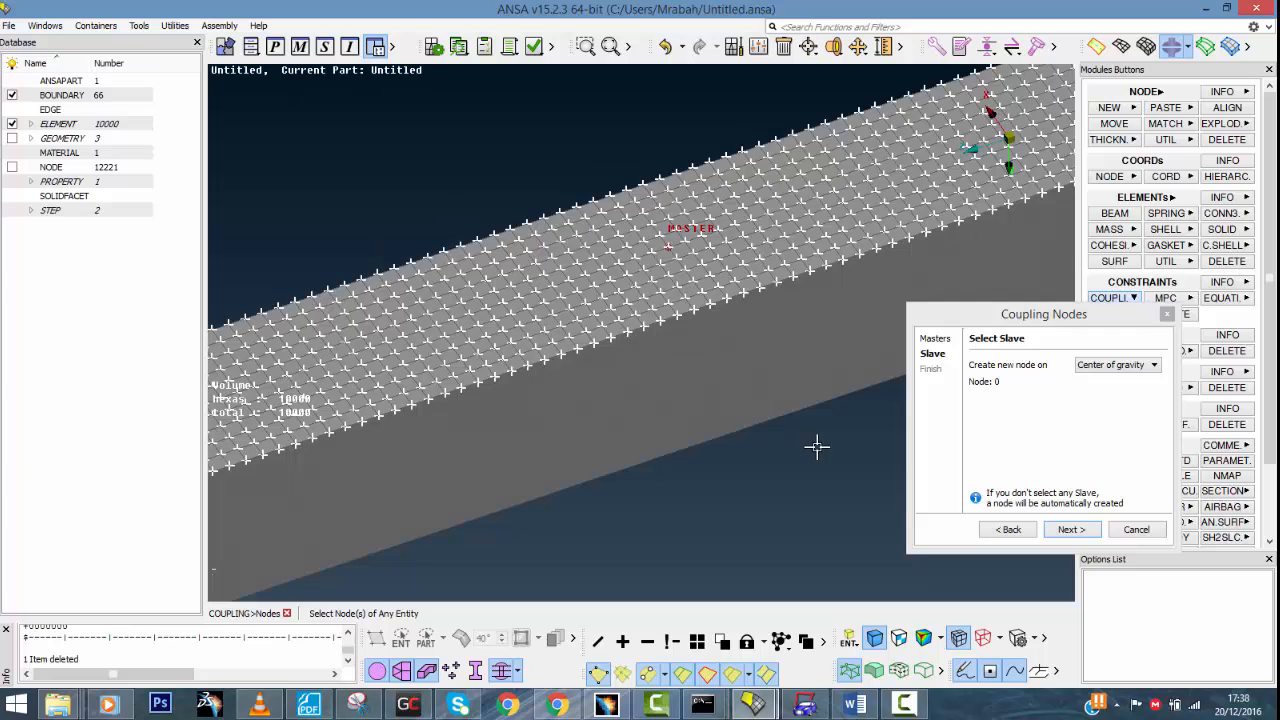
{"action": "scroll", "coordinate": [809, 457], "scroll_direction": "down", "scroll_amount": 3}
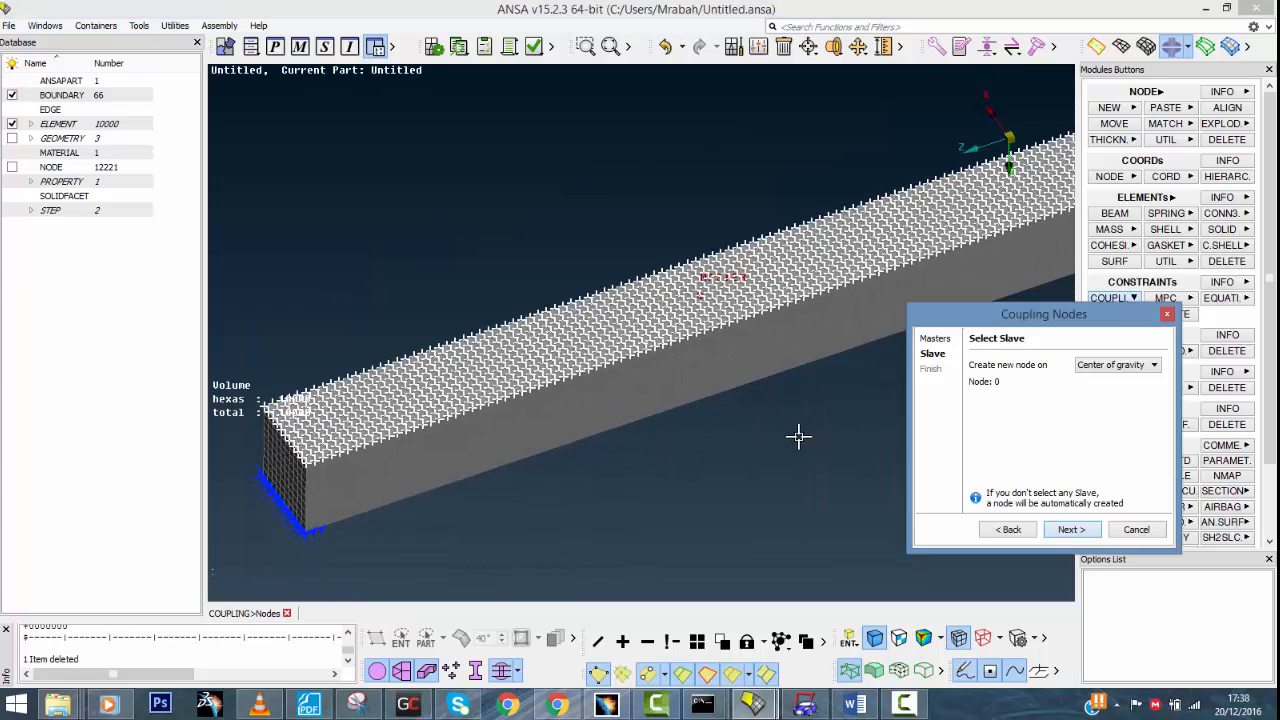
{"action": "middle_click", "coordinate": [797, 434]}
Examine the coupling lines between the long face's nodes and the reference node at its centre
{"action": "scroll", "coordinate": [732, 337], "scroll_direction": "up", "scroll_amount": 3}
{"action": "scroll", "coordinate": [732, 337], "scroll_direction": "down", "scroll_amount": 3}
{"action": "left_click_drag", "start_coordinate": [732, 337], "coordinate": [498, 359], "text": "ctrl"}
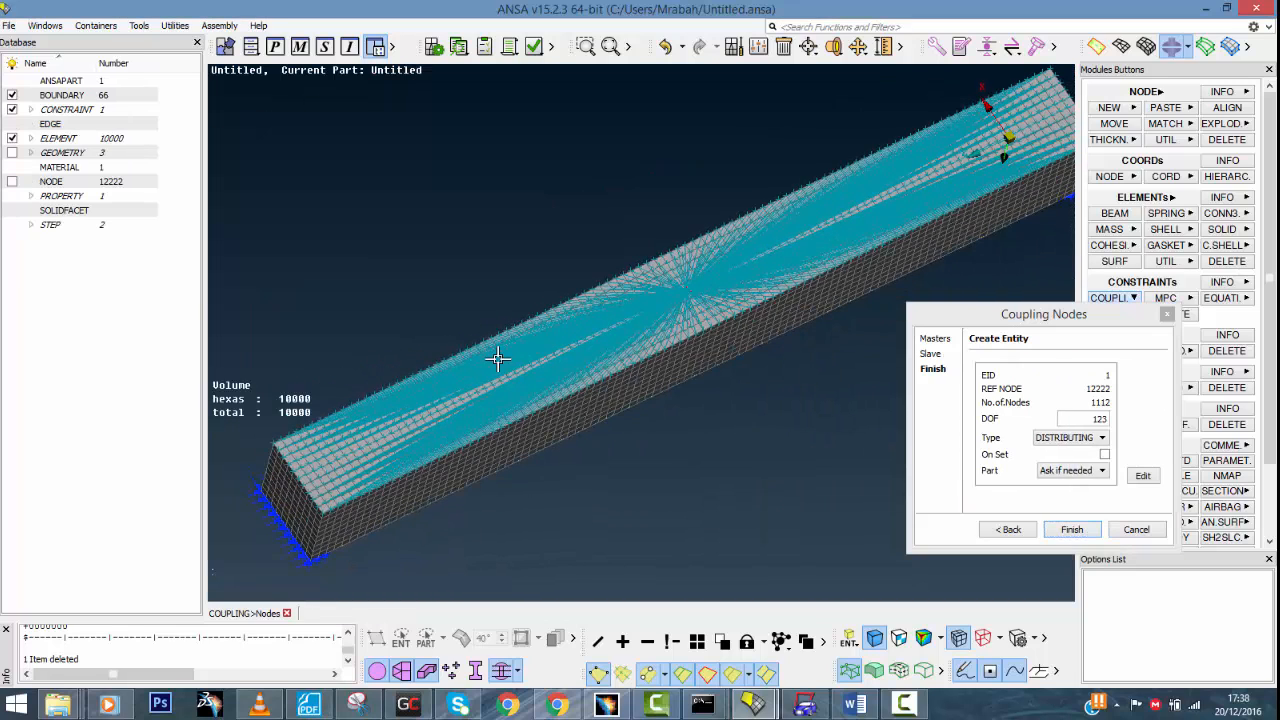
{"action": "scroll", "coordinate": [687, 314], "scroll_direction": "up", "scroll_amount": 5}
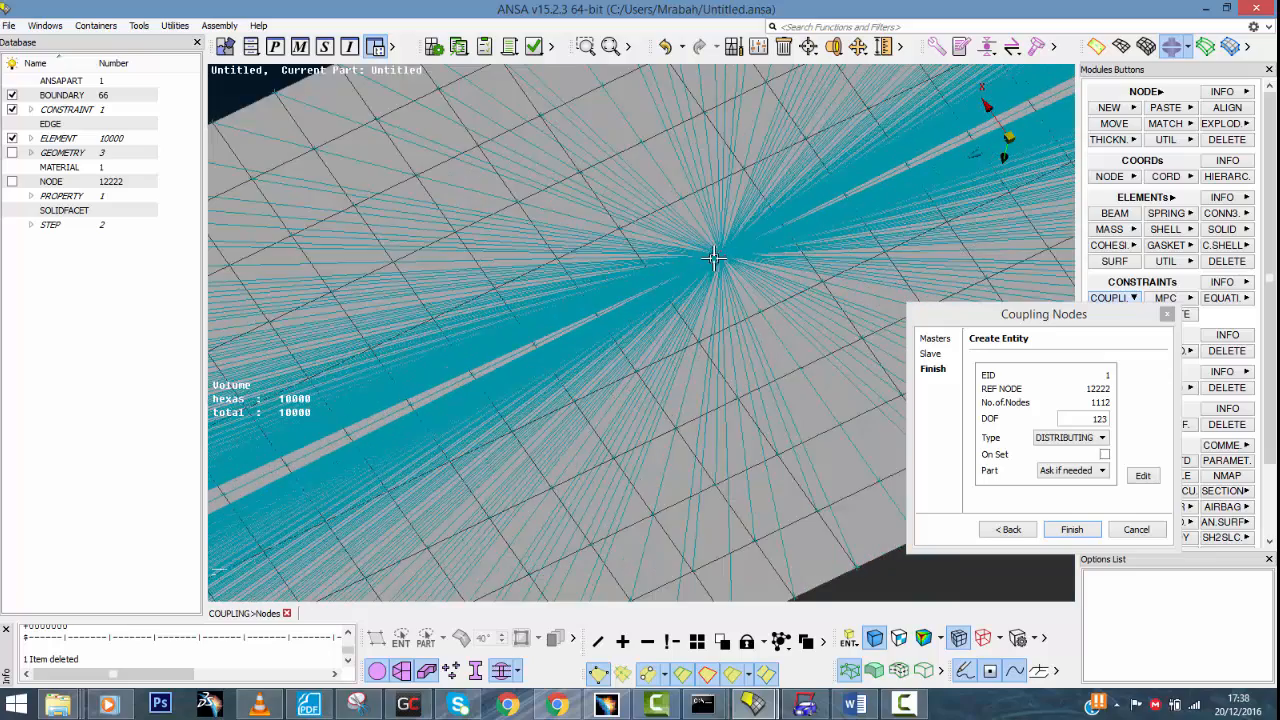
{"action": "mouse_move", "coordinate": [714, 258]}
{"action": "left_mouse_down", "text": "ctrl"}
{"action": "mouse_move", "coordinate": [694, 228]}
{"action": "mouse_move", "coordinate": [724, 257]}
{"action": "left_mouse_up", "text": "ctrl"}
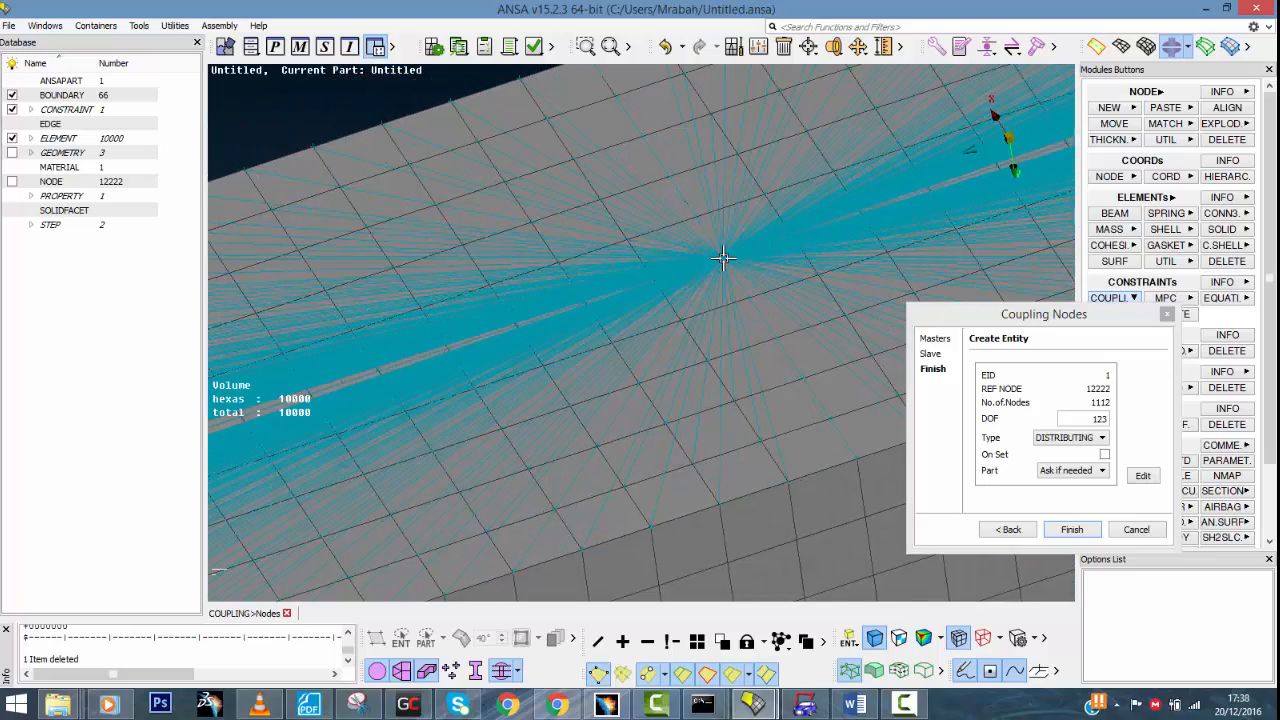
{"action": "scroll", "coordinate": [723, 258], "scroll_direction": "down", "scroll_amount": 5}
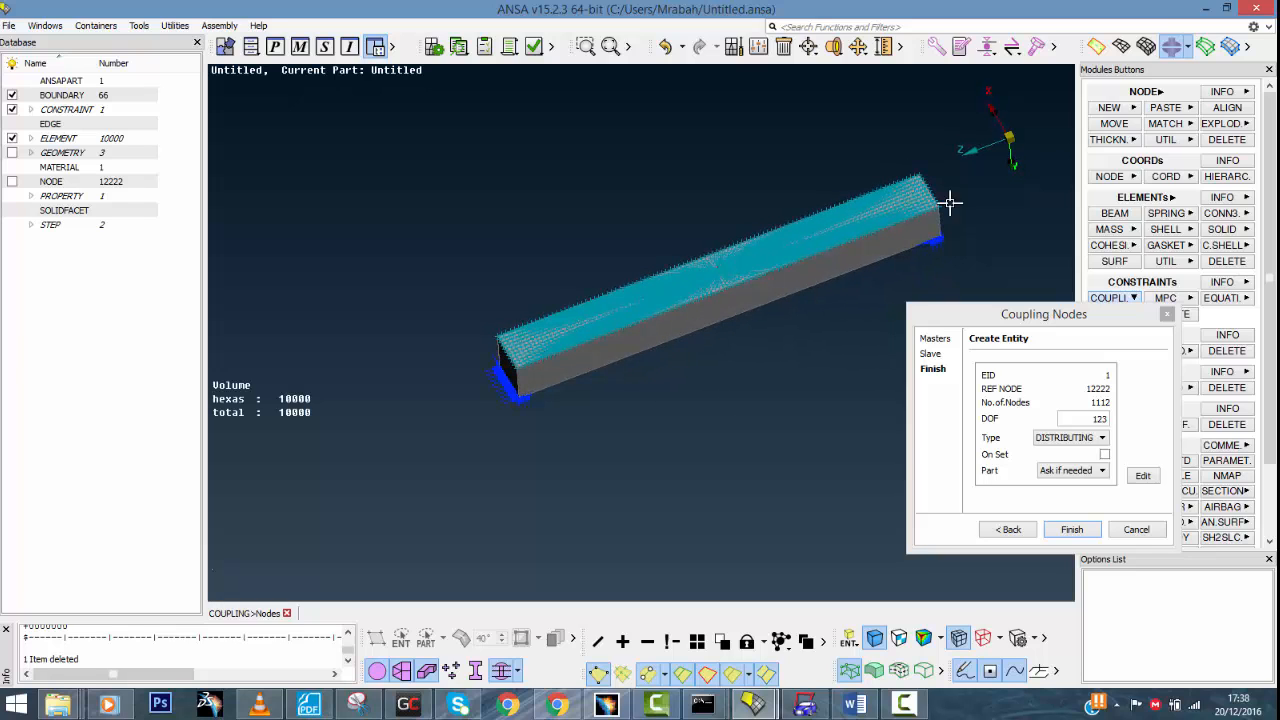
{"action": "mouse_move", "coordinate": [760, 331]}
{"action": "left_mouse_down", "text": "ctrl"}
{"action": "mouse_move", "coordinate": [760, 305]}
{"action": "mouse_move", "coordinate": [758, 328]}
{"action": "left_mouse_up", "text": "ctrl"}
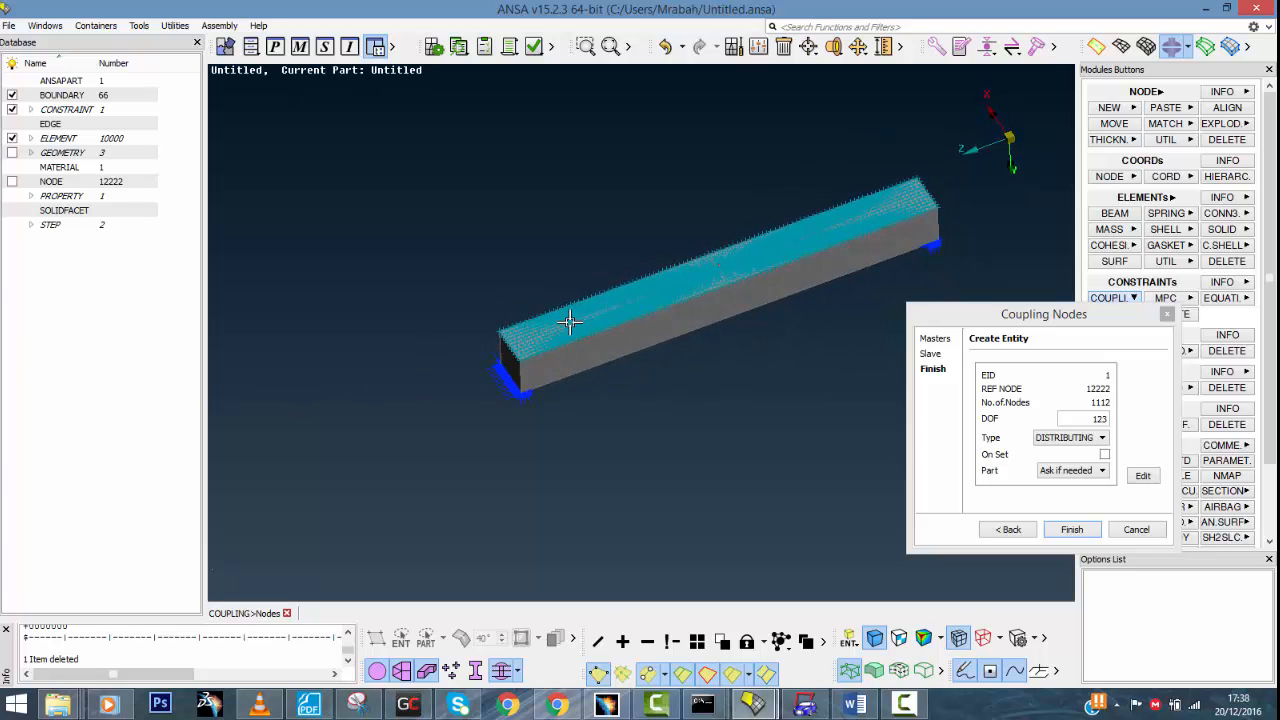
{"action": "scroll", "coordinate": [720, 265], "scroll_direction": "up", "scroll_amount": 5}
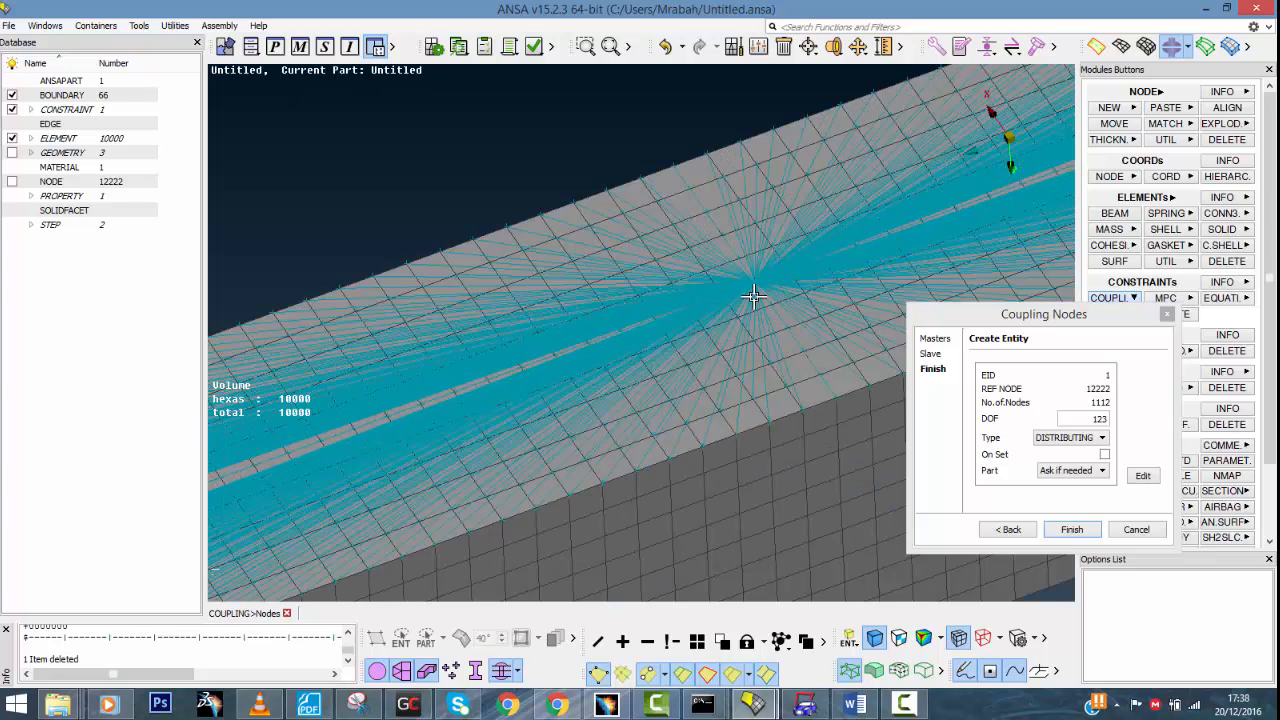
{"action": "scroll", "coordinate": [754, 296], "scroll_direction": "up", "scroll_amount": 3}
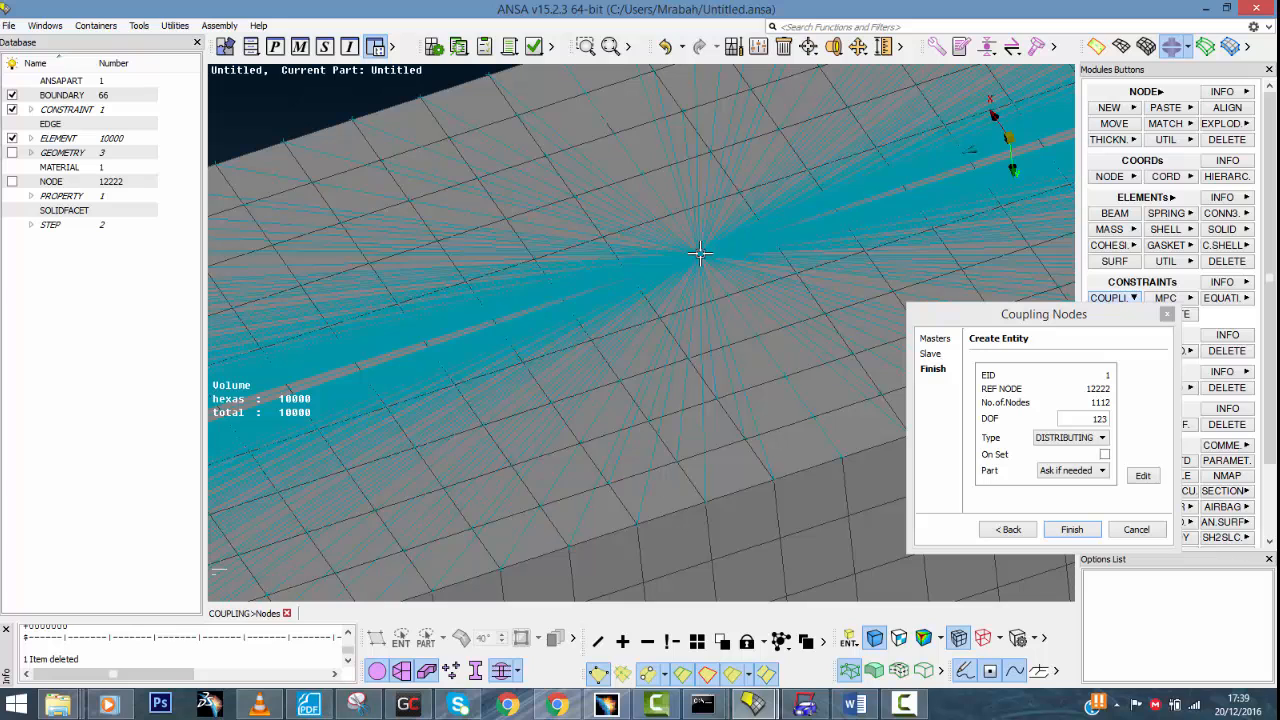
{"action": "scroll", "coordinate": [700, 253], "scroll_direction": "down", "scroll_amount": 6}
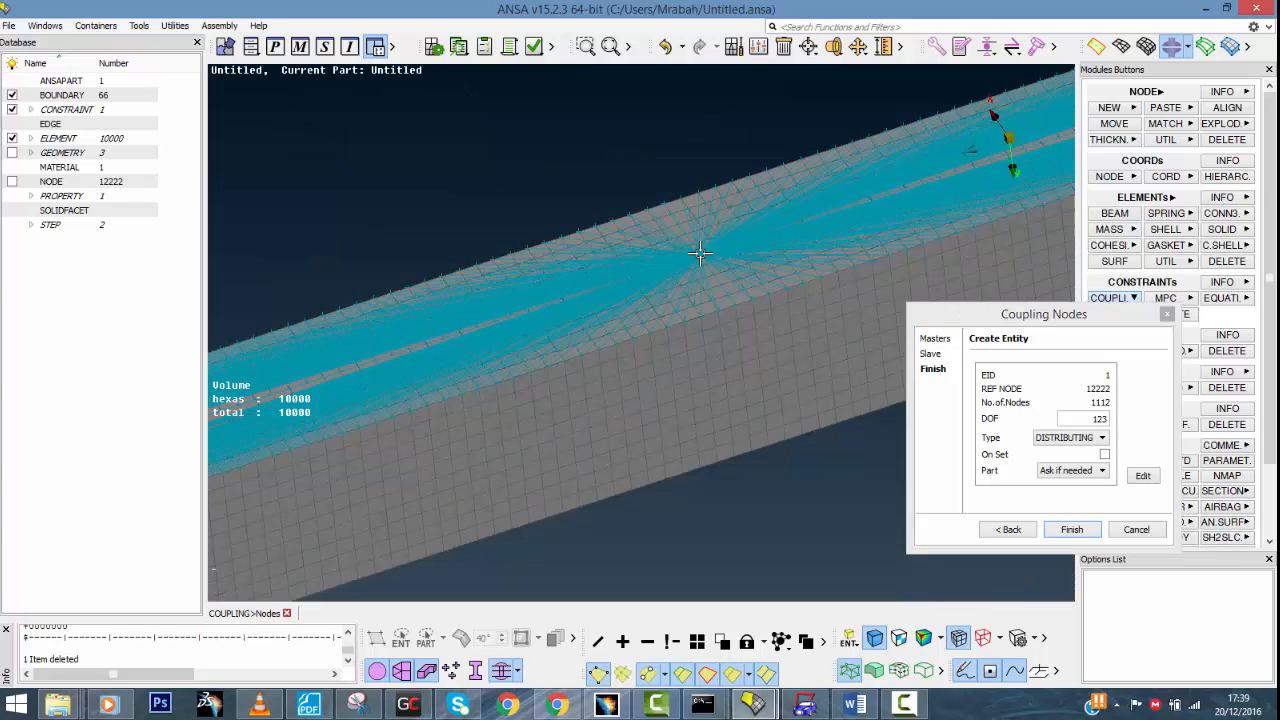
{"action": "scroll", "coordinate": [637, 271], "scroll_direction": "down", "scroll_amount": 4}
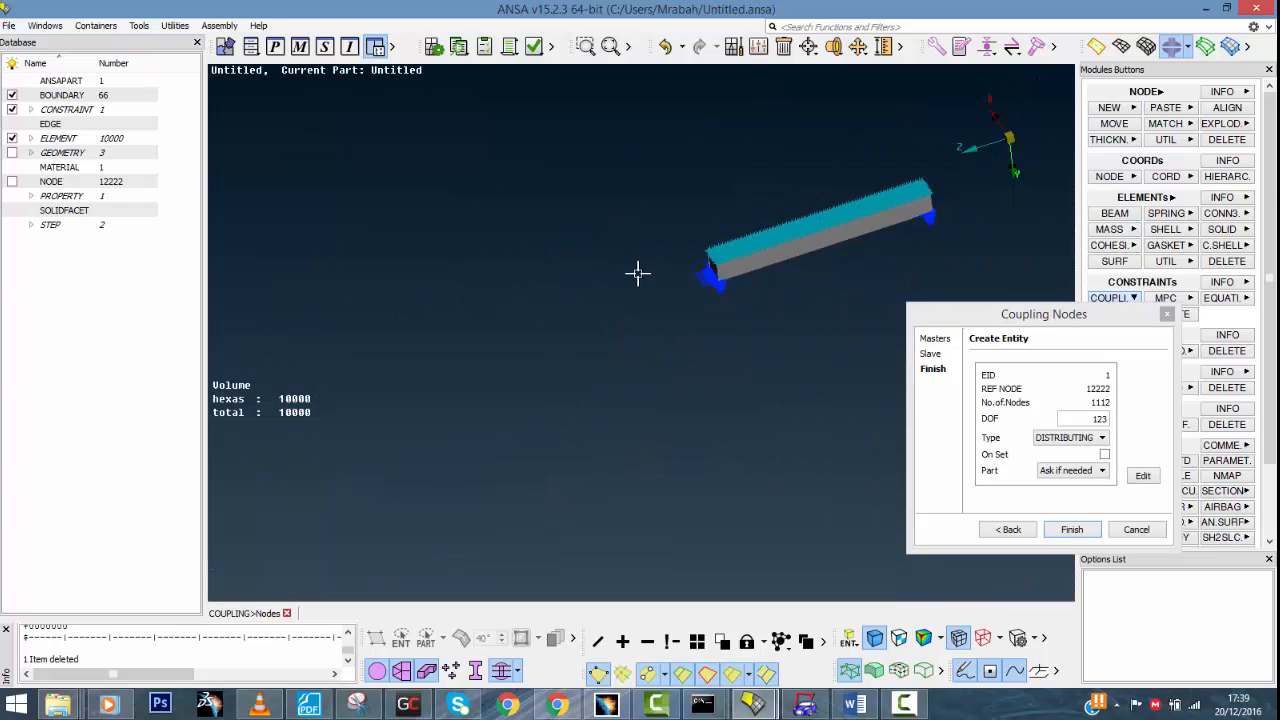
{"action": "scroll", "coordinate": [812, 228], "scroll_direction": "up", "scroll_amount": 6}
{"action": "scroll", "coordinate": [826, 218], "scroll_direction": "up", "scroll_amount": 3}
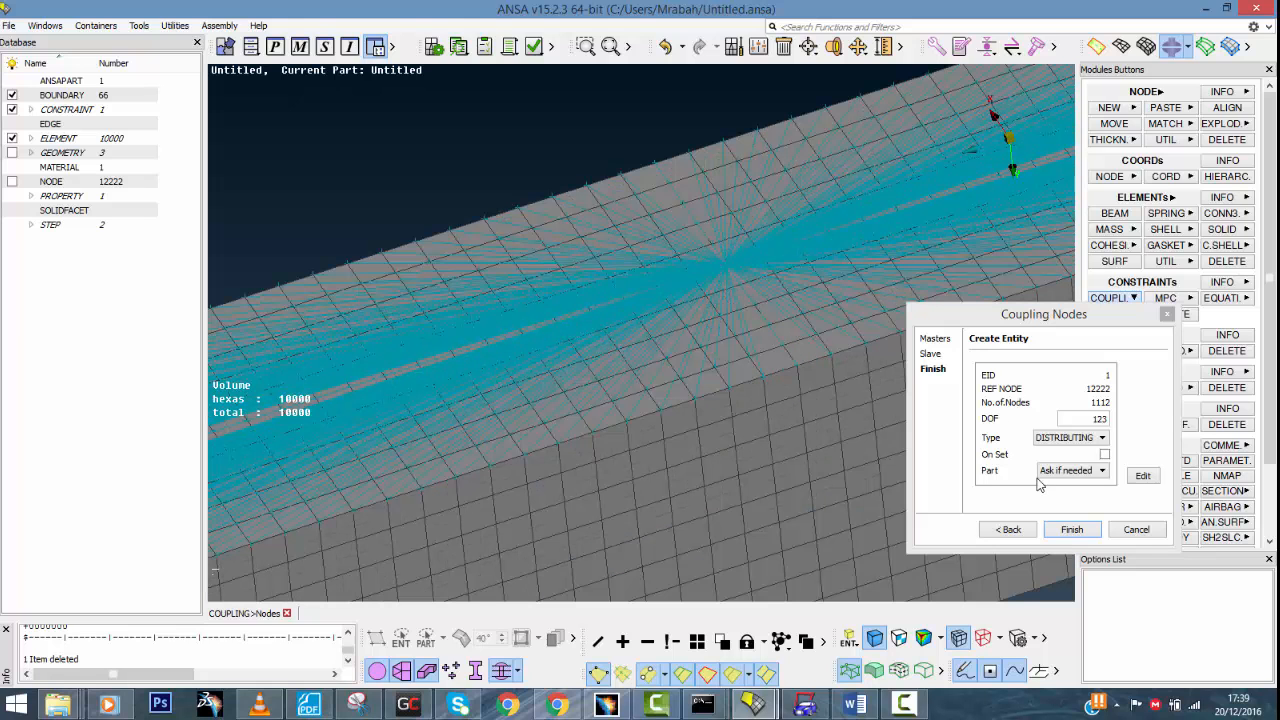
Create the coupling with type DISTRIBUTING and end the coupling command without defining another one
{"action": "left_click", "coordinate": [1101, 438]}
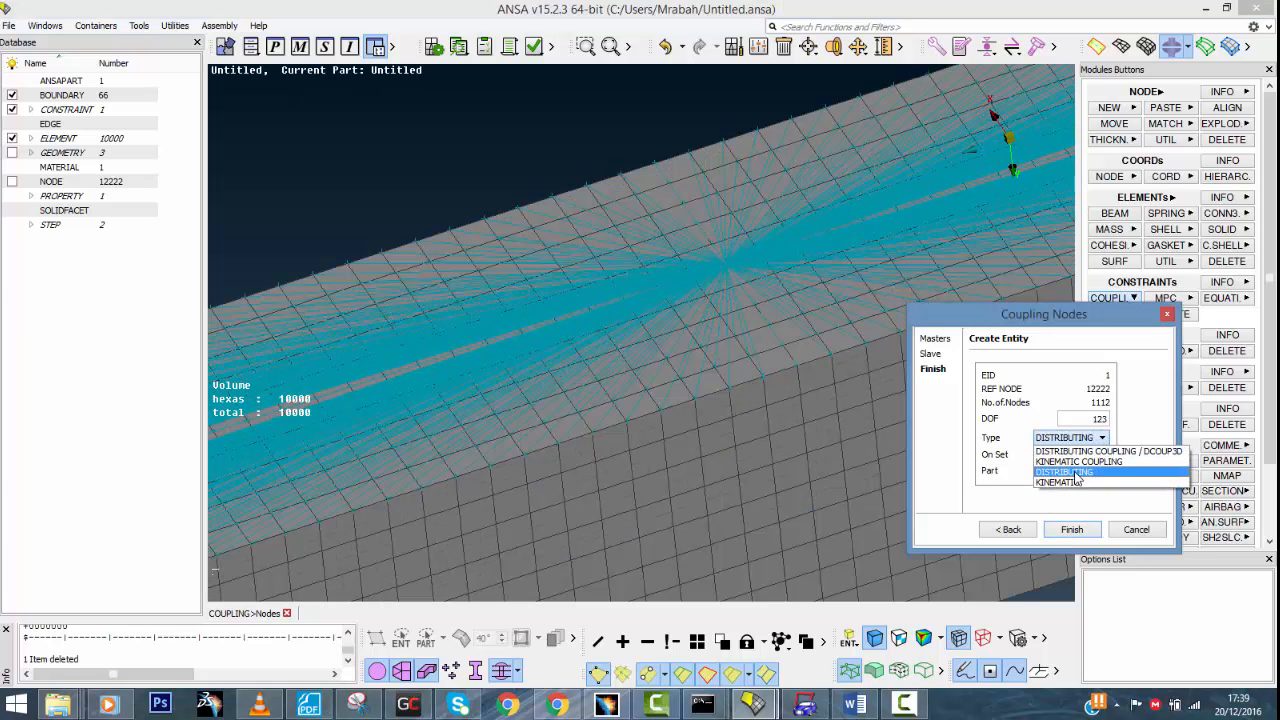
{"action": "left_click", "coordinate": [1073, 476]}
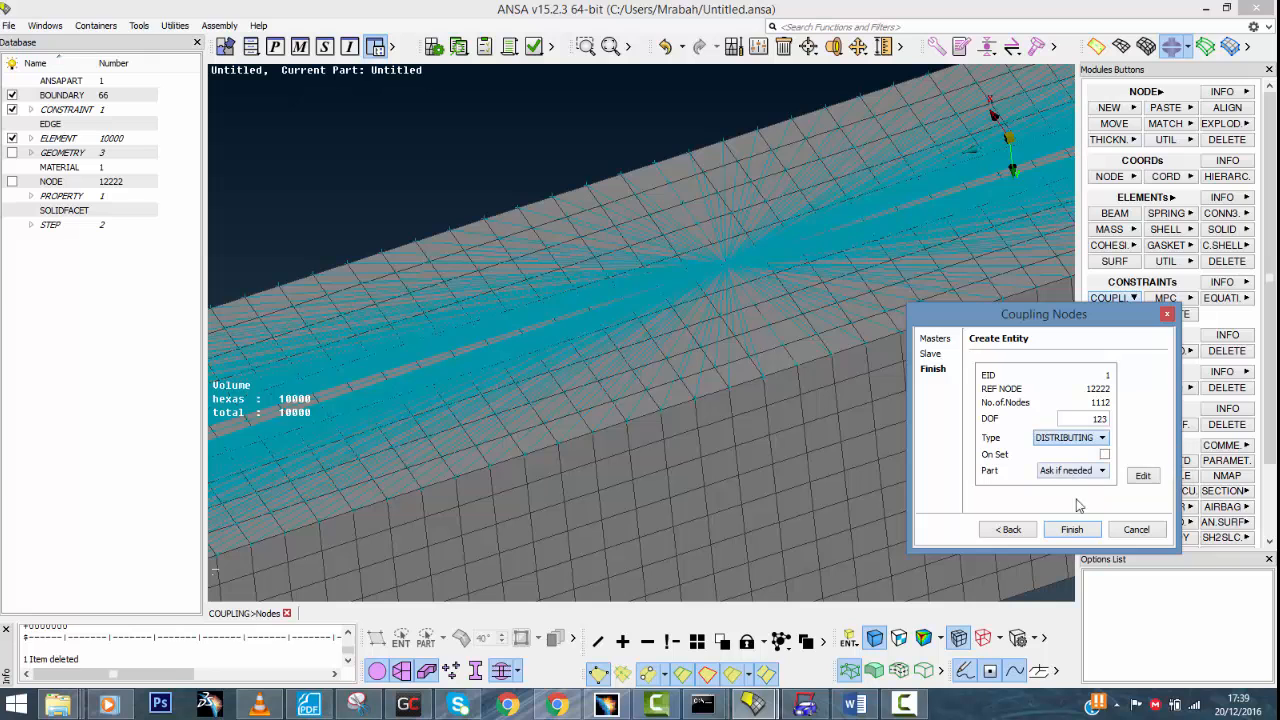
{"action": "left_click", "coordinate": [1071, 529]}
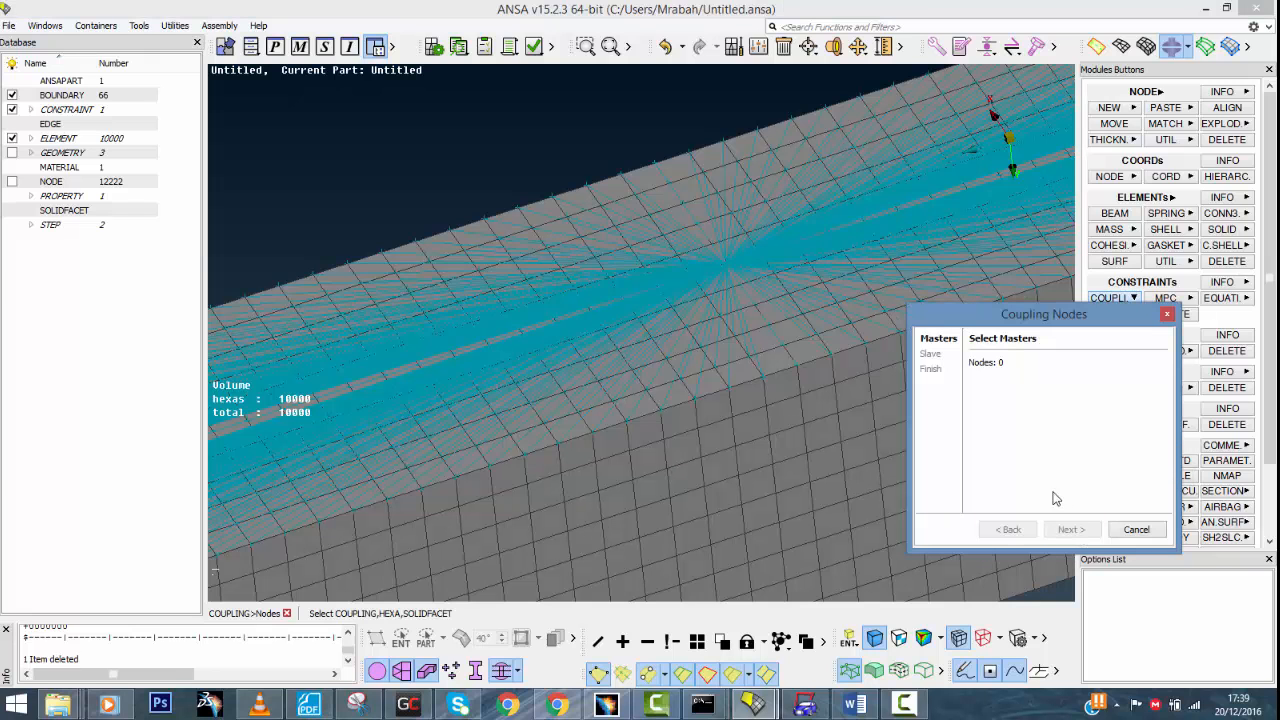
{"action": "left_click", "coordinate": [1136, 530]}
Inspect the finished coupling on the beam and the point where its lines meet at mid-length
{"action": "scroll", "coordinate": [849, 386], "scroll_direction": "down", "scroll_amount": 3}
{"action": "scroll", "coordinate": [655, 320], "scroll_direction": "up", "scroll_amount": 4}
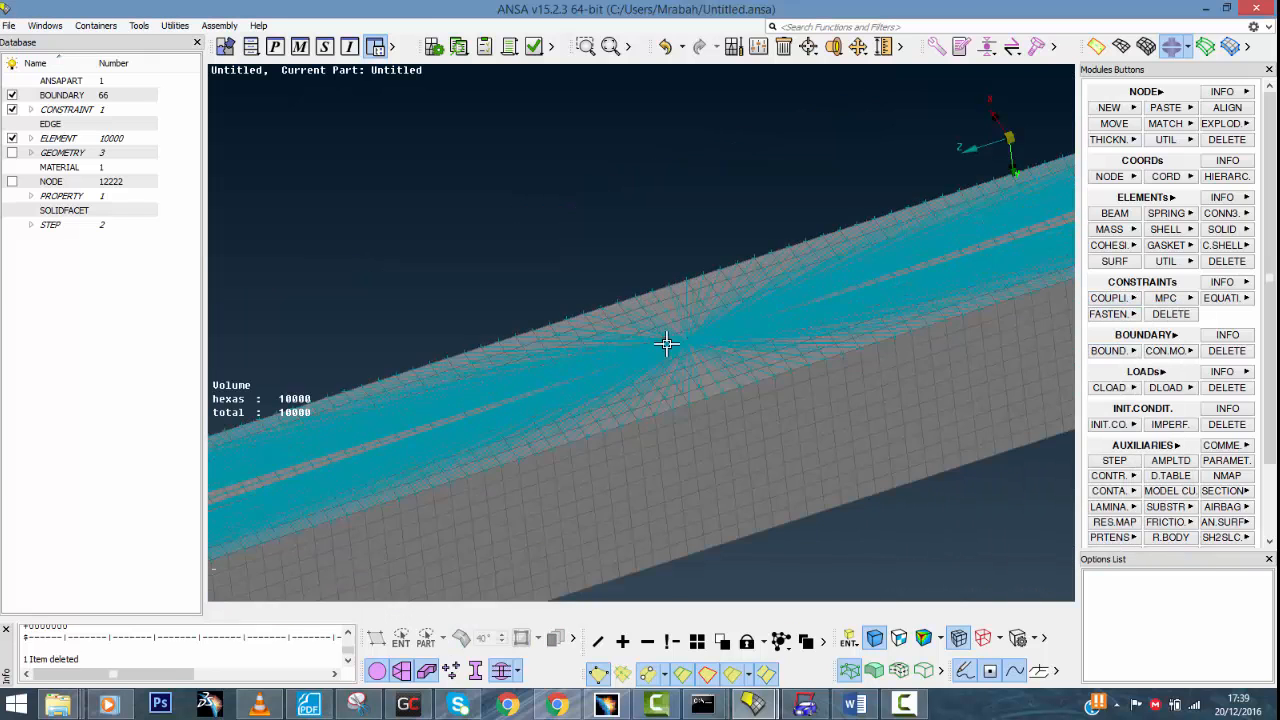
{"action": "scroll", "coordinate": [667, 344], "scroll_direction": "down", "scroll_amount": 2}
{"action": "left_click_drag", "start_coordinate": [664, 346], "coordinate": [657, 357], "text": "ctrl"}
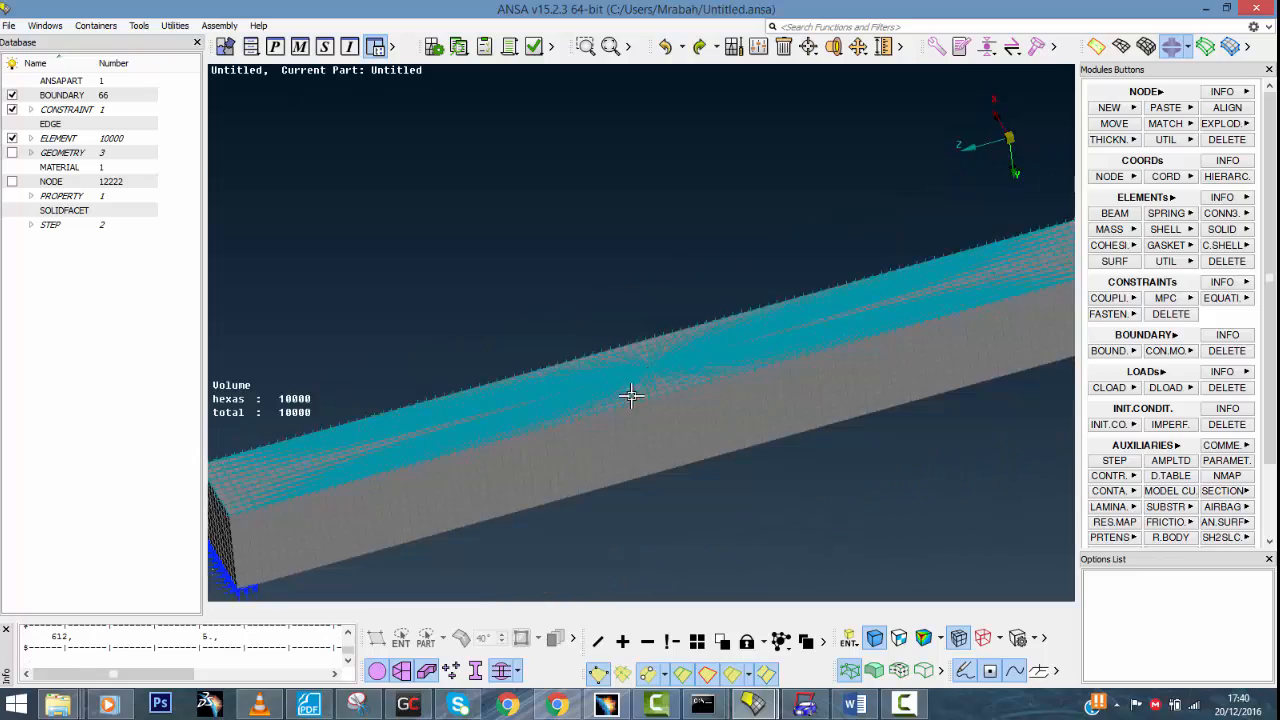
{"action": "left_click_drag", "start_coordinate": [634, 394], "coordinate": [646, 414], "text": "ctrl"}
{"action": "scroll", "coordinate": [676, 349], "scroll_direction": "up", "scroll_amount": 3}
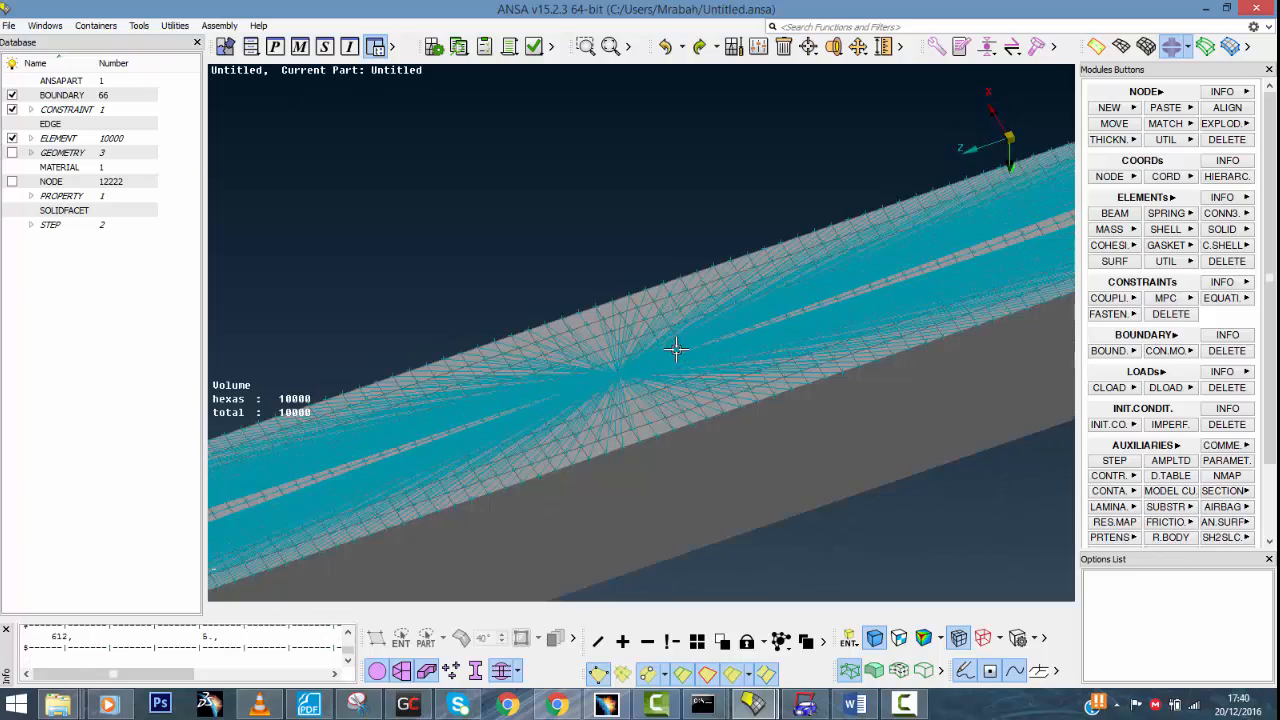
{"action": "left_click_drag", "start_coordinate": [559, 382], "coordinate": [664, 346], "text": "ctrl"}
{"action": "scroll", "coordinate": [671, 320], "scroll_direction": "up", "scroll_amount": 4}
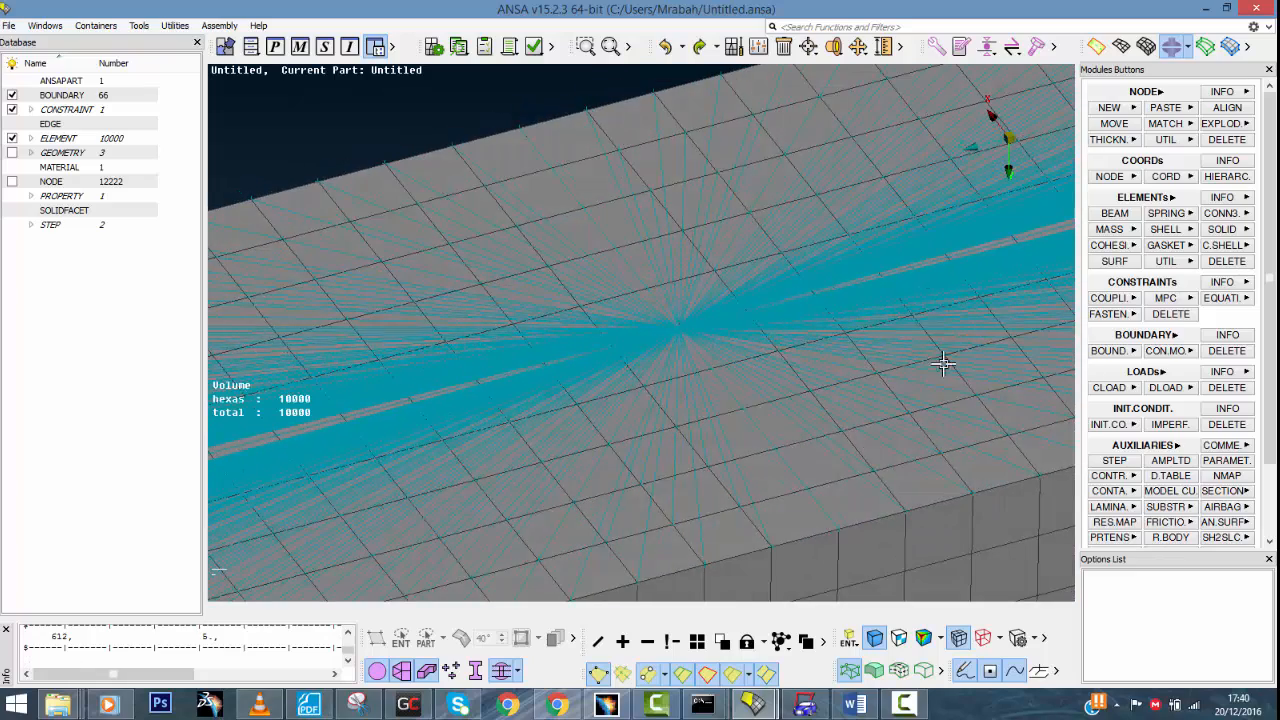
Start a node-based concentrated load, switch from entity picking to node picking and deselect all the coupling's nodes
{"action": "left_click", "coordinate": [1130, 388]}
{"action": "left_click", "coordinate": [1122, 405]}
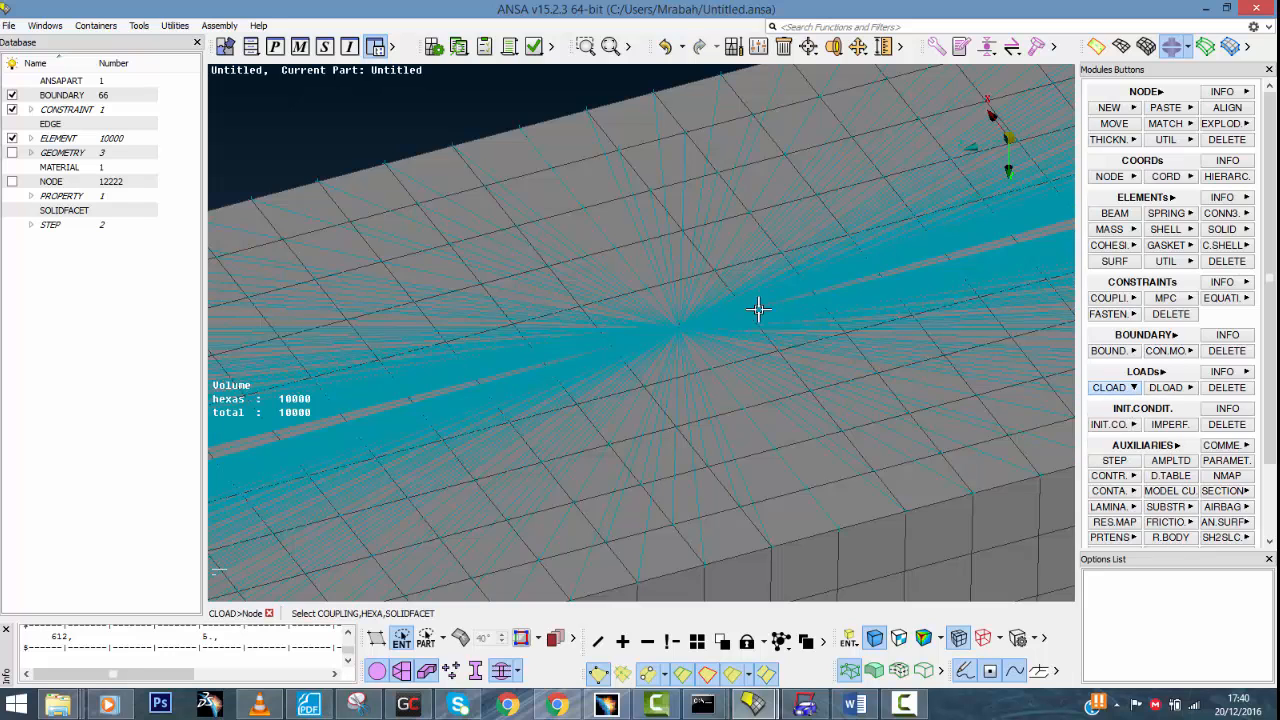
{"action": "left_click", "coordinate": [679, 326]}
{"action": "scroll", "coordinate": [687, 371], "scroll_direction": "down", "scroll_amount": 4}
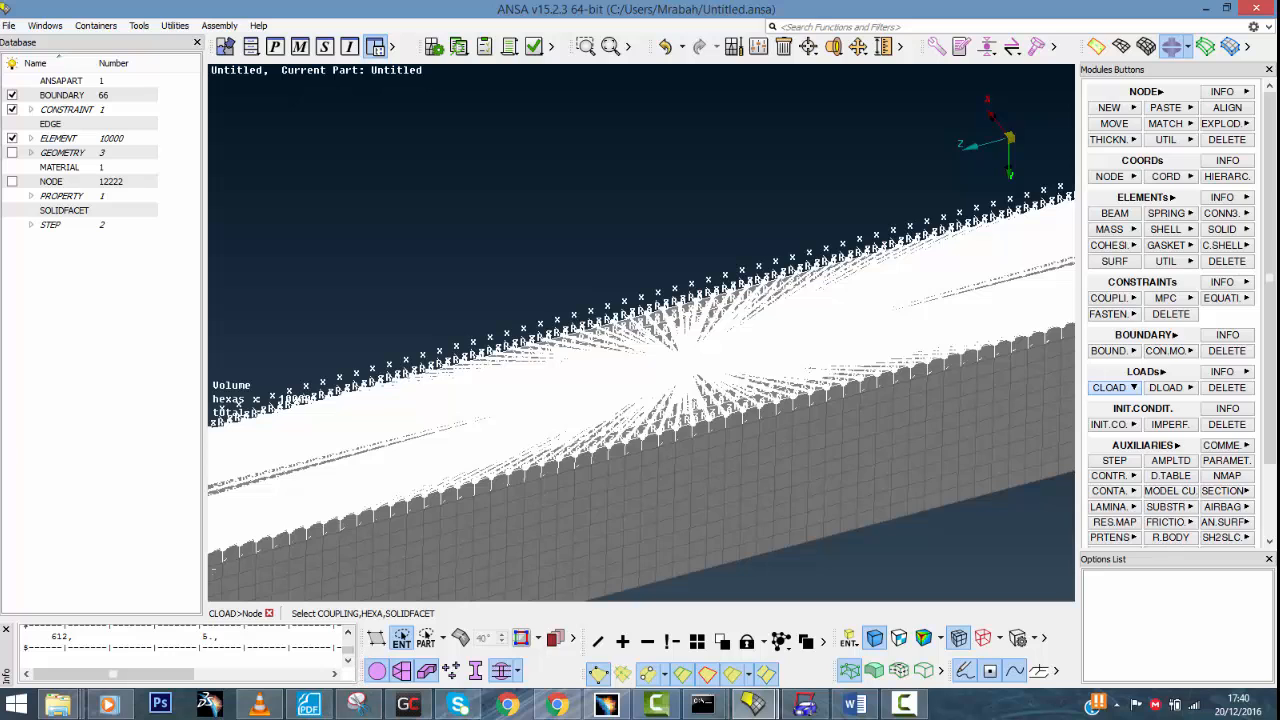
{"action": "left_click", "coordinate": [378, 641]}
{"action": "scroll", "coordinate": [645, 410], "scroll_direction": "down", "scroll_amount": 5}
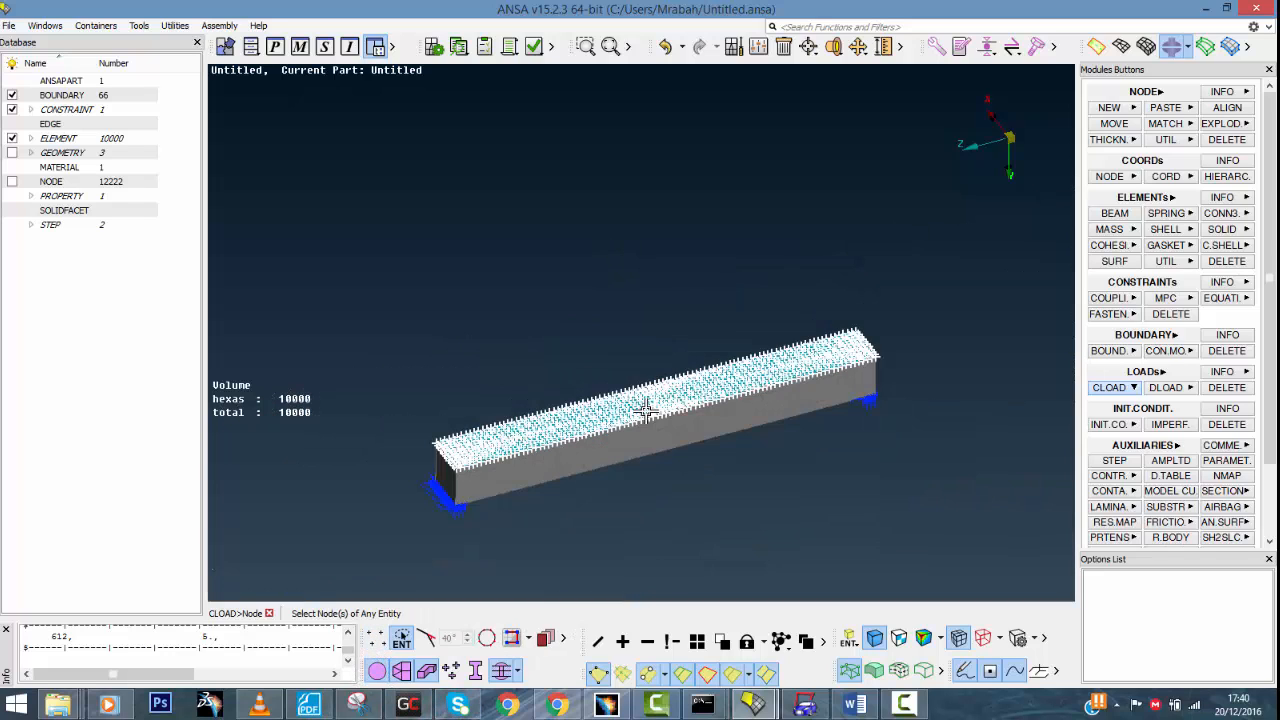
{"action": "left_click_drag", "start_coordinate": [369, 257], "coordinate": [955, 506]}
Pick only the coupling's central reference node for the concentrated load and confirm the selection
{"action": "scroll", "coordinate": [705, 406], "scroll_direction": "up", "scroll_amount": 5}
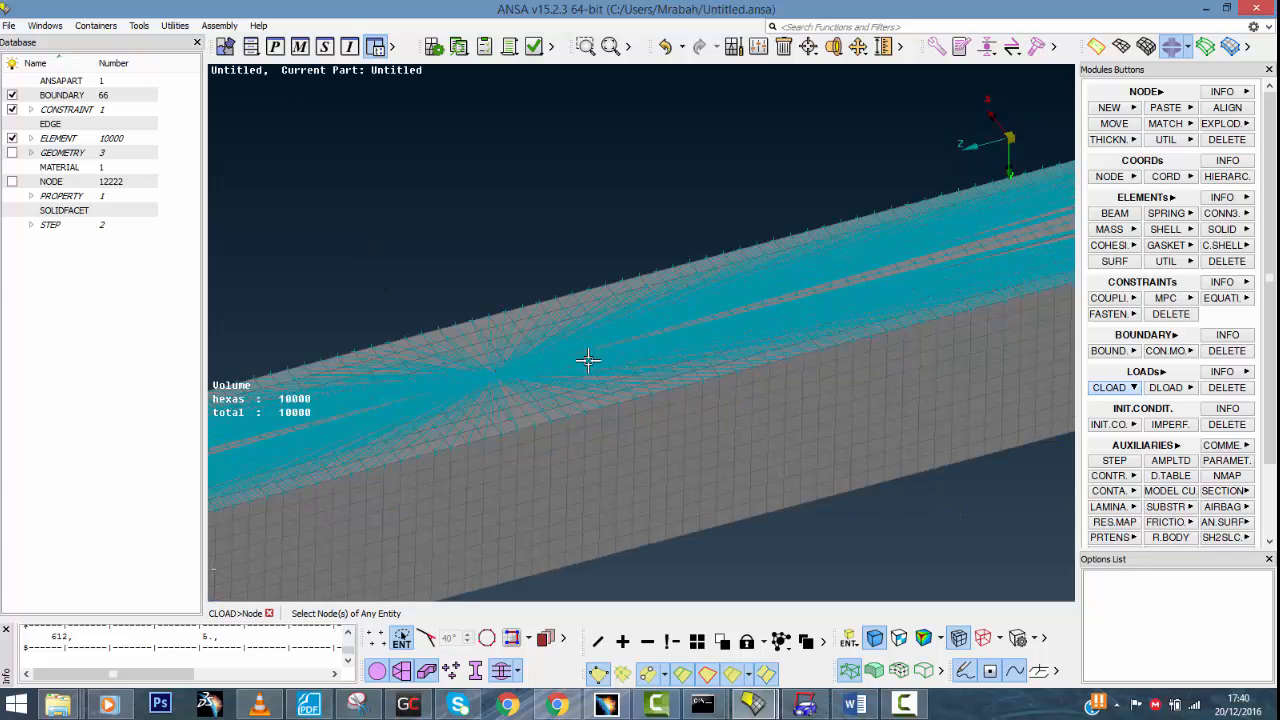
{"action": "scroll", "coordinate": [588, 361], "scroll_direction": "up", "scroll_amount": 5}
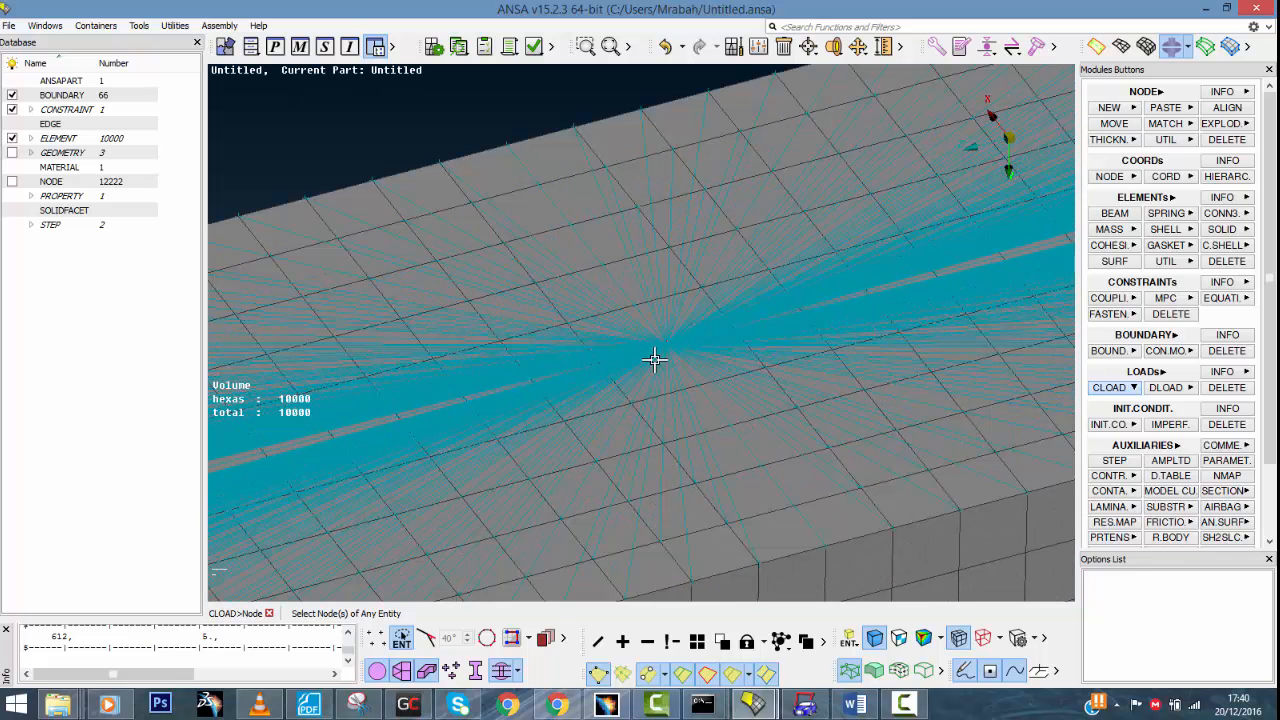
{"action": "left_click_drag", "start_coordinate": [687, 409], "coordinate": [692, 478], "text": "ctrl"}
{"action": "scroll", "coordinate": [649, 331], "scroll_direction": "up", "scroll_amount": 2}
{"action": "scroll", "coordinate": [677, 271], "scroll_direction": "up", "scroll_amount": 2}
{"action": "scroll", "coordinate": [684, 280], "scroll_direction": "down", "scroll_amount": 1}
{"action": "left_click_drag", "start_coordinate": [684, 280], "coordinate": [734, 420], "text": "ctrl"}
{"action": "scroll", "coordinate": [686, 324], "scroll_direction": "down", "scroll_amount": 5}
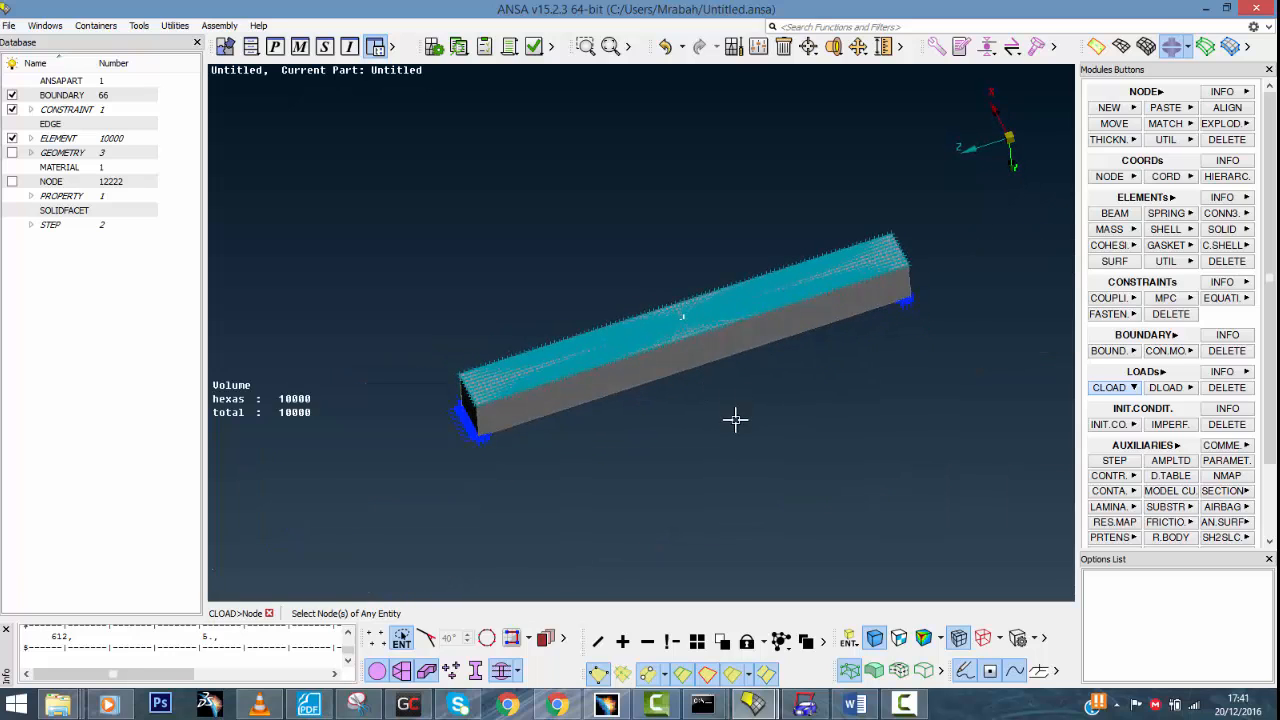
{"action": "scroll", "coordinate": [720, 380], "scroll_direction": "up", "scroll_amount": 3}
{"action": "middle_click", "coordinate": [720, 382]}
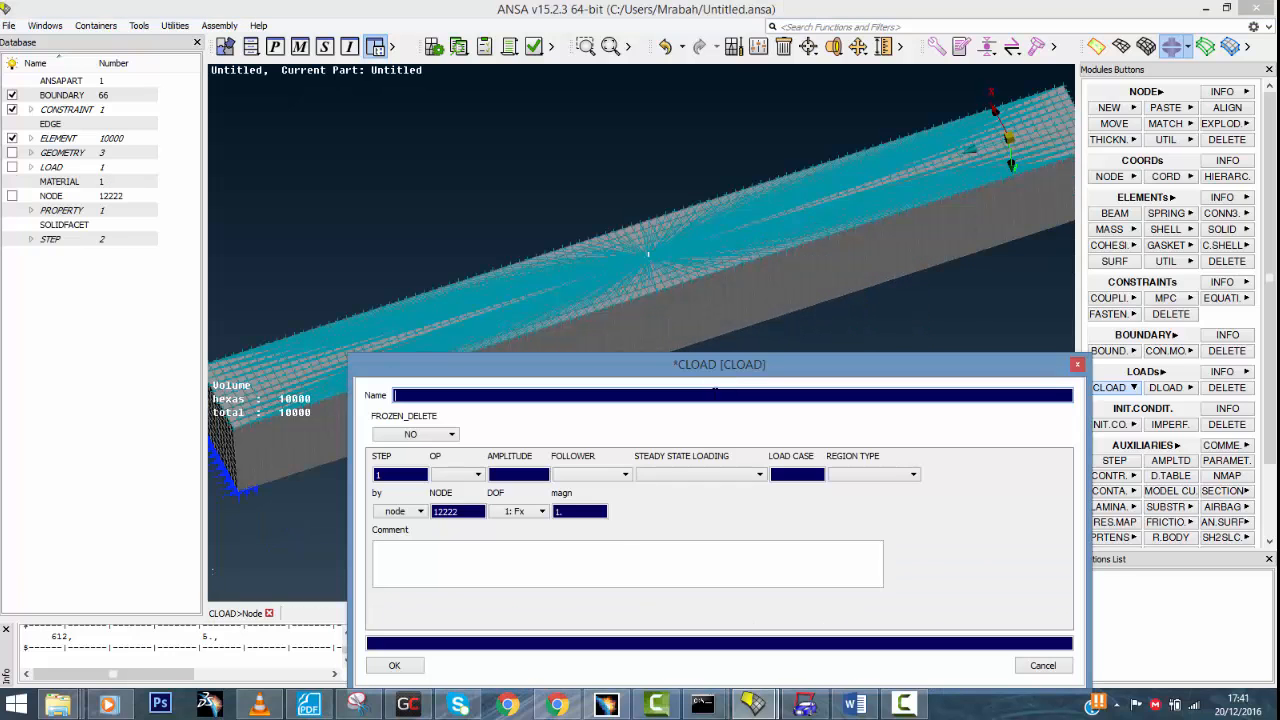
Set the concentrated load's OP to NEW and its degree of freedom to 2: Fy
{"action": "left_click", "coordinate": [474, 476]}
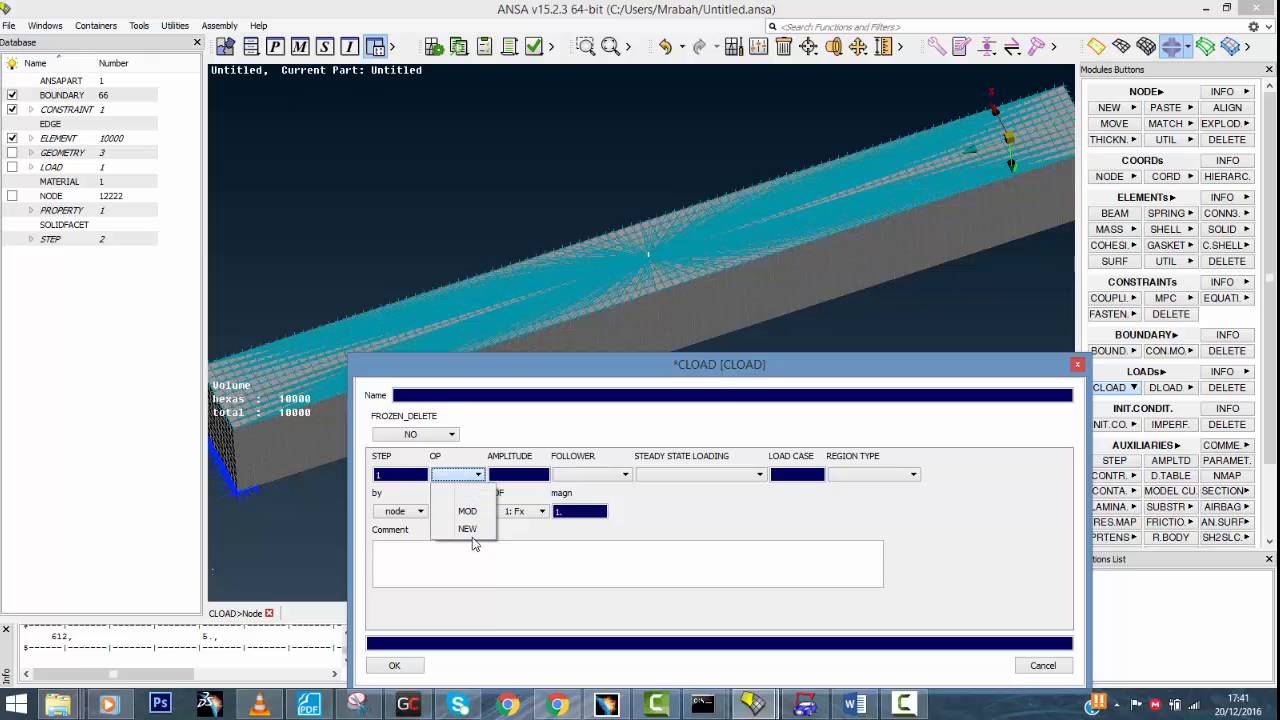
{"action": "left_click", "coordinate": [467, 528]}
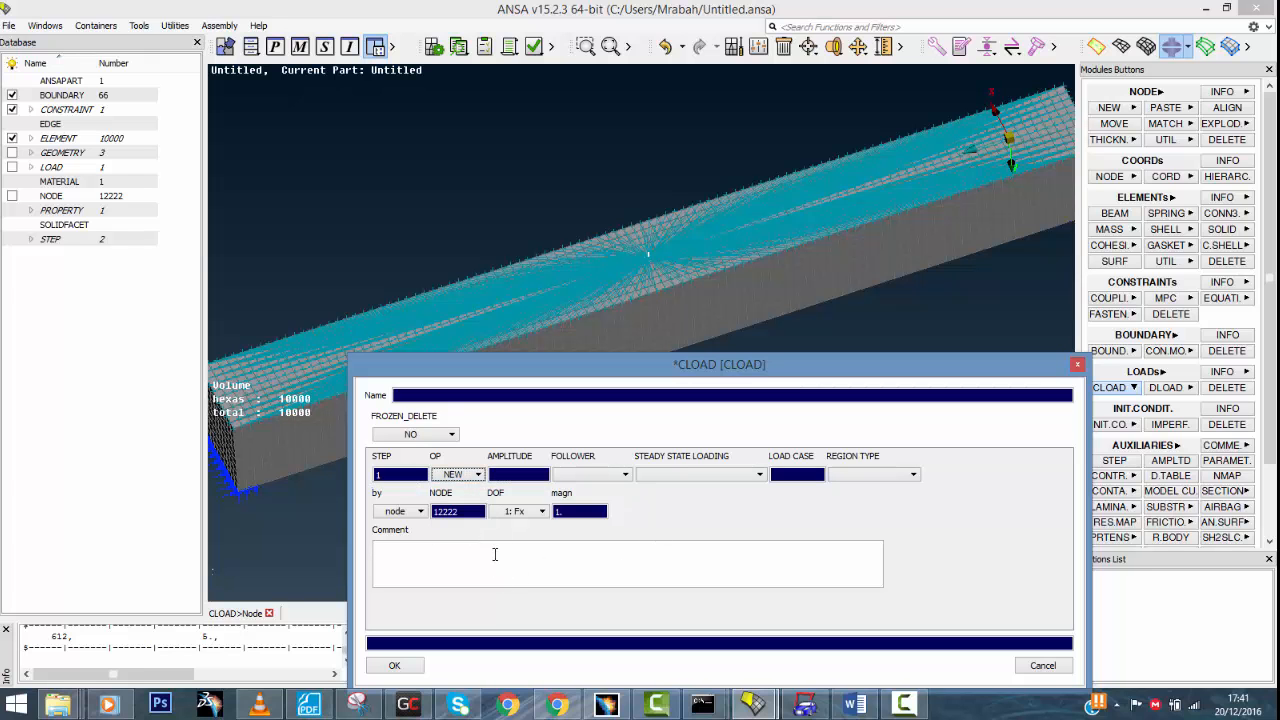
{"action": "left_click_drag", "start_coordinate": [851, 300], "coordinate": [631, 214], "text": "ctrl"}
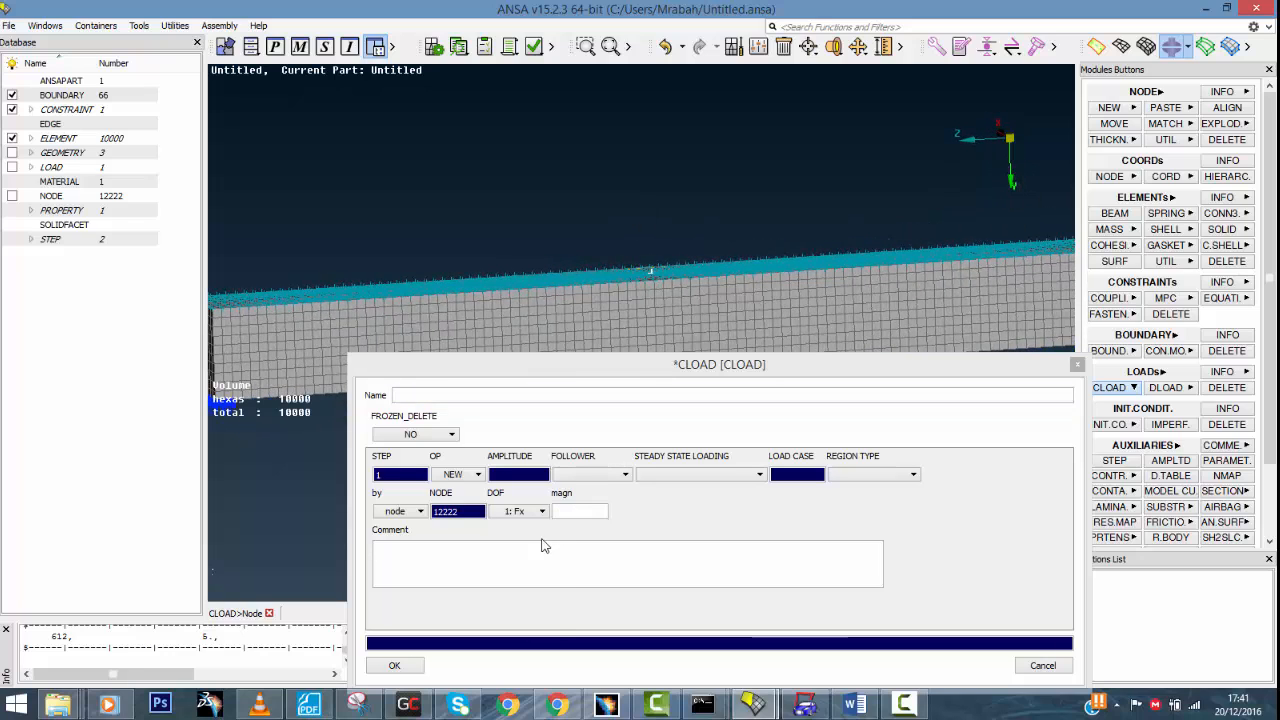
{"action": "left_click", "coordinate": [516, 511]}
{"action": "left_click", "coordinate": [520, 548]}
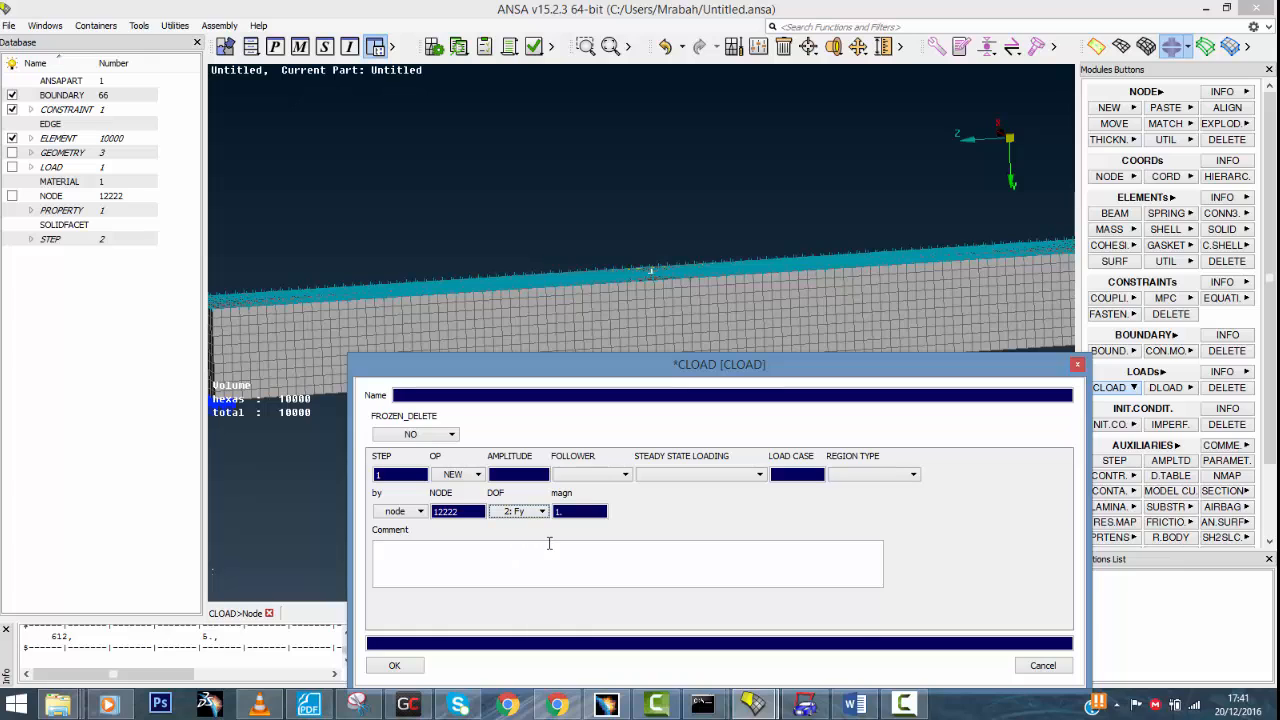
Give the concentrated load a magnitude of 500 and the name force, and create it
{"action": "left_click", "coordinate": [580, 511]}
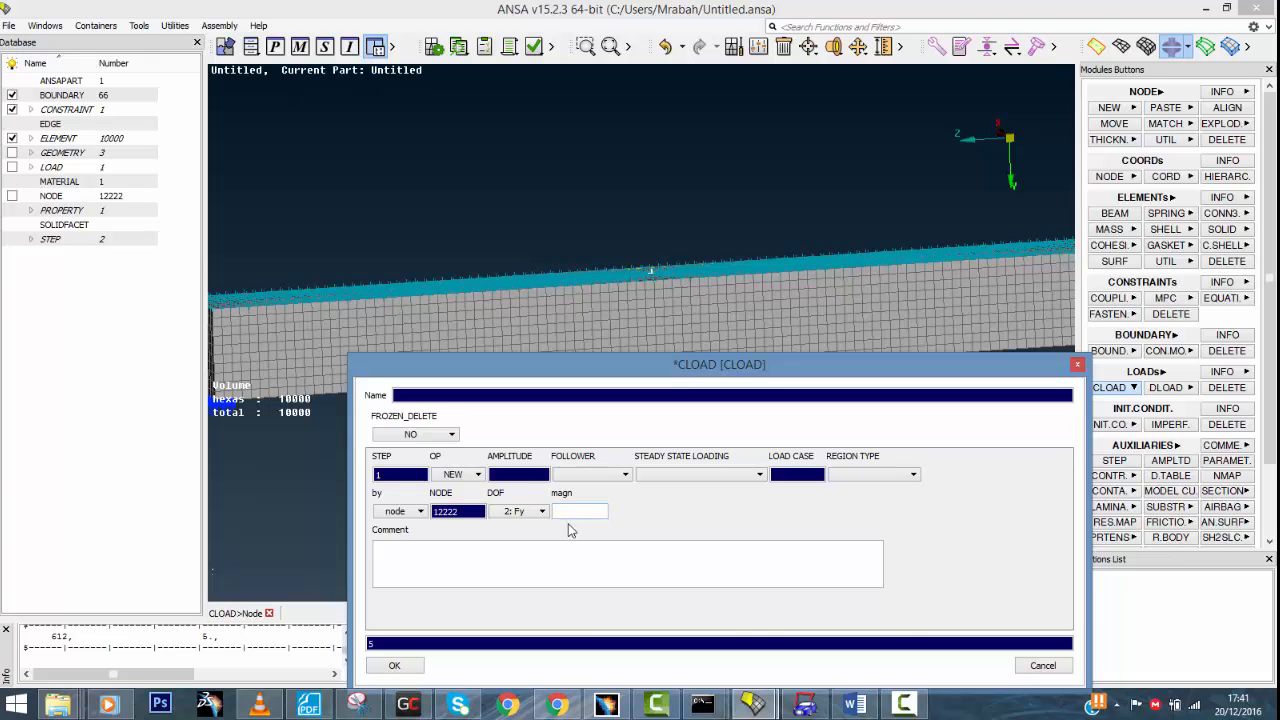
{"action": "type", "text": "500"}
{"action": "key", "text": "Return"}
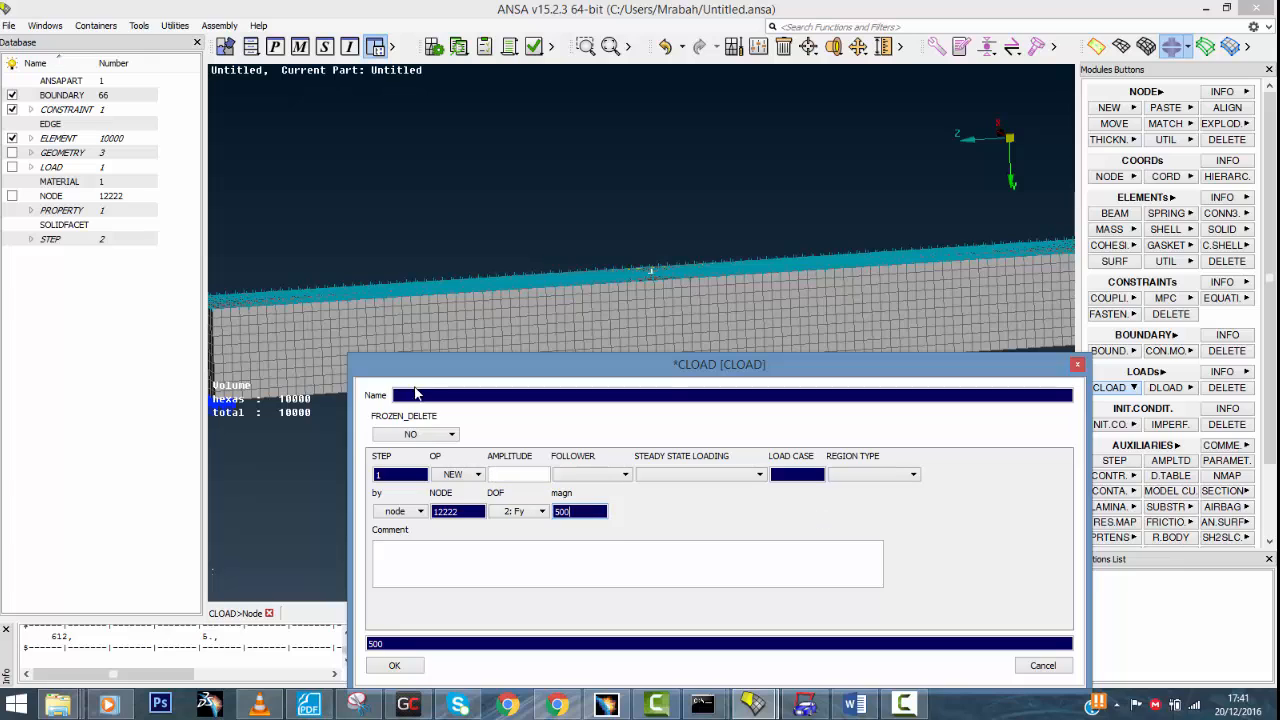
{"action": "type", "text": "force"}
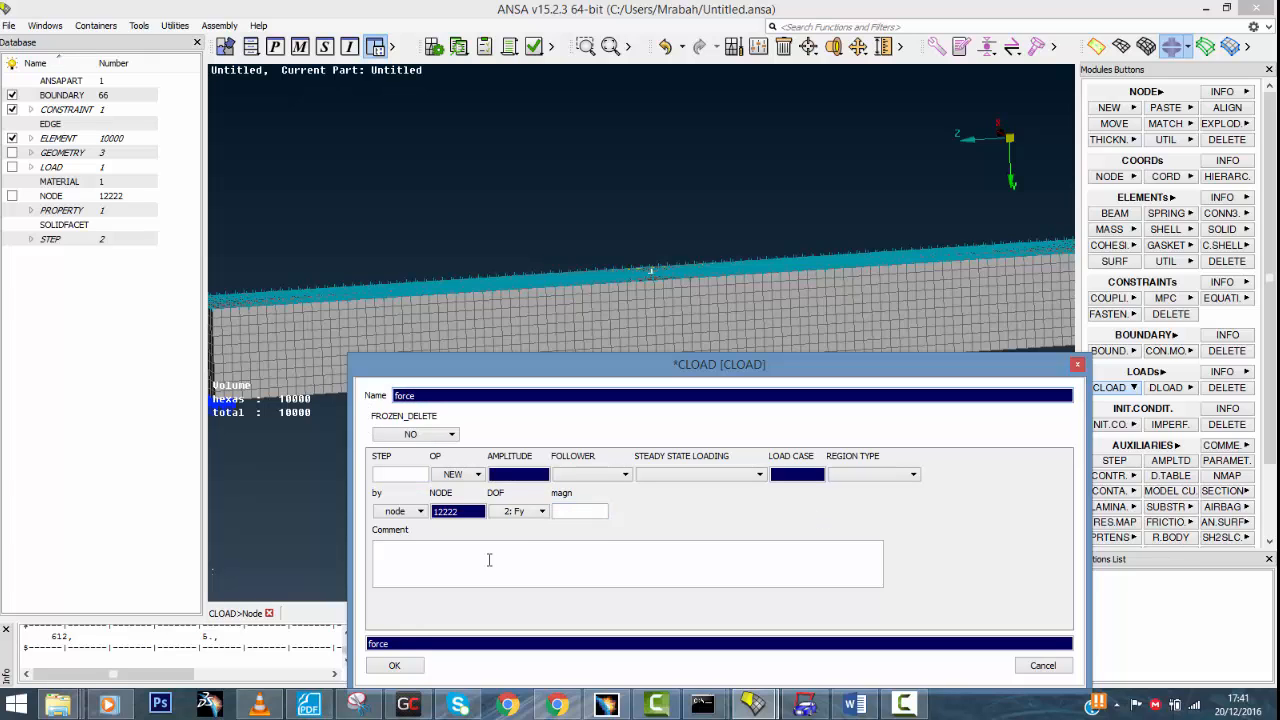
{"action": "left_click", "coordinate": [394, 665]}
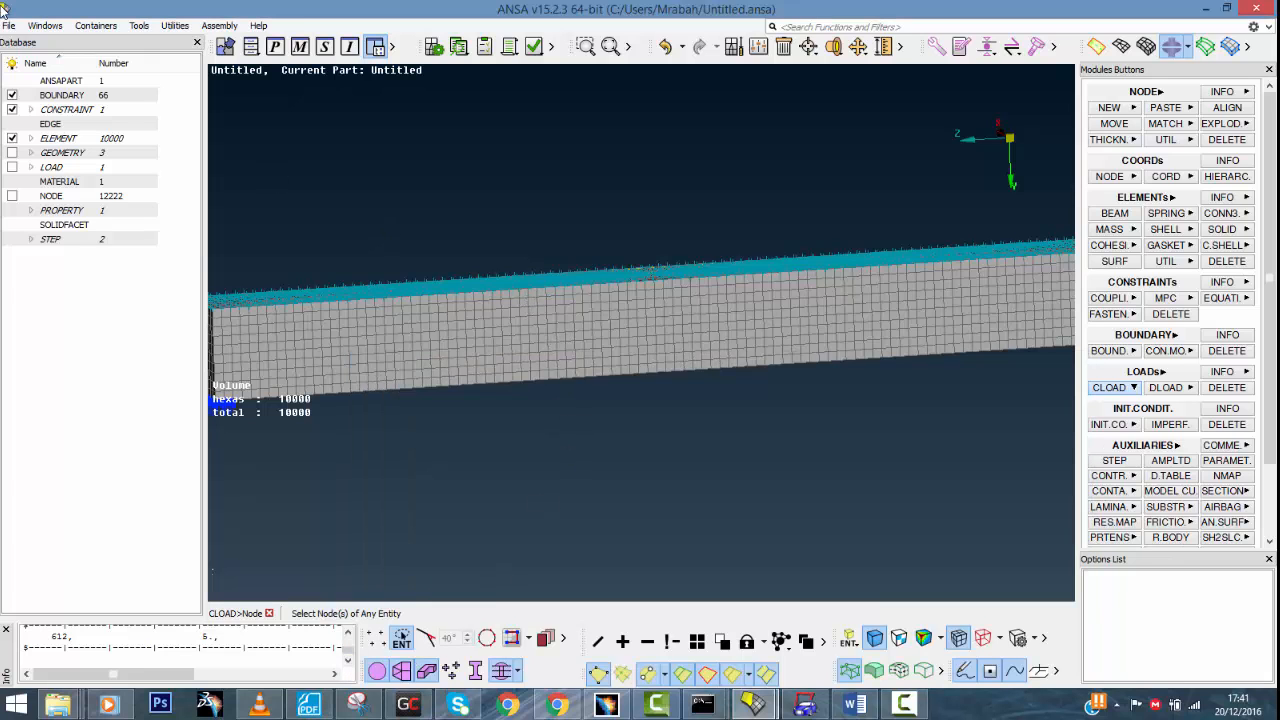
Turn on the display of loads and examine the force, coupling and end constraints on the beam from several angles
{"action": "left_click", "coordinate": [11, 169]}
{"action": "scroll", "coordinate": [654, 341], "scroll_direction": "up", "scroll_amount": 5}
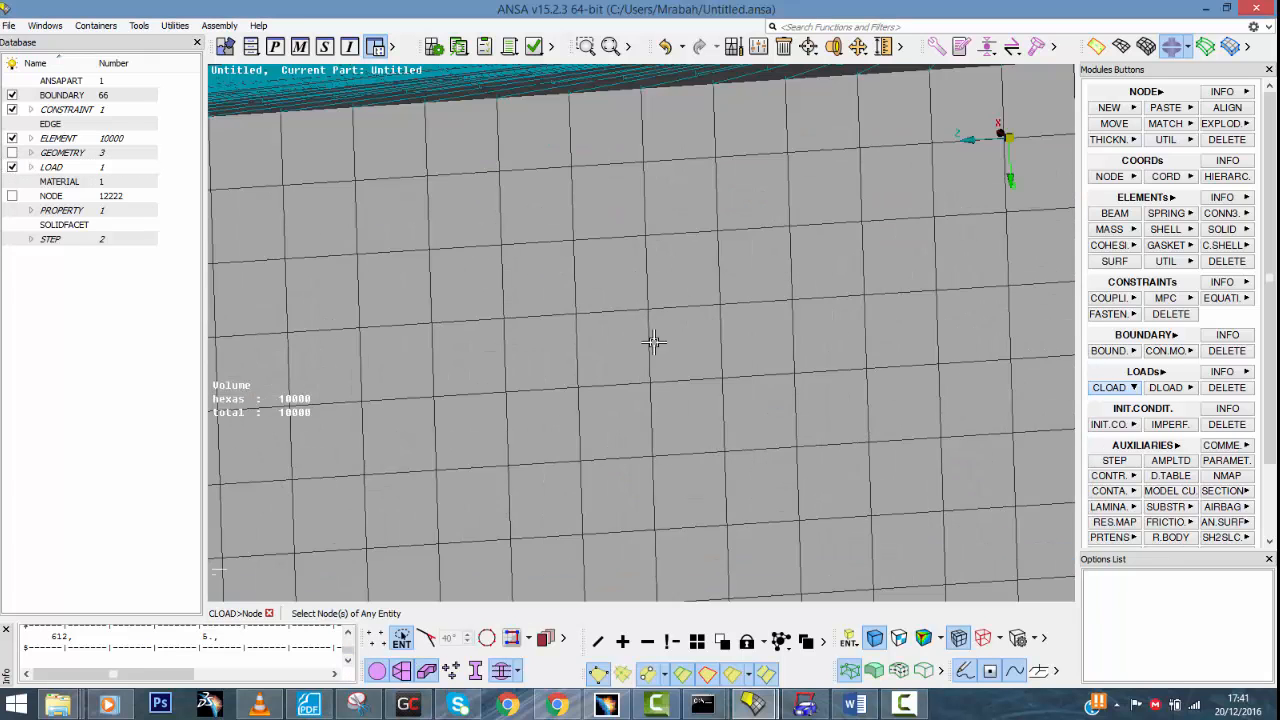
{"action": "scroll", "coordinate": [654, 357], "scroll_direction": "down", "scroll_amount": 10}
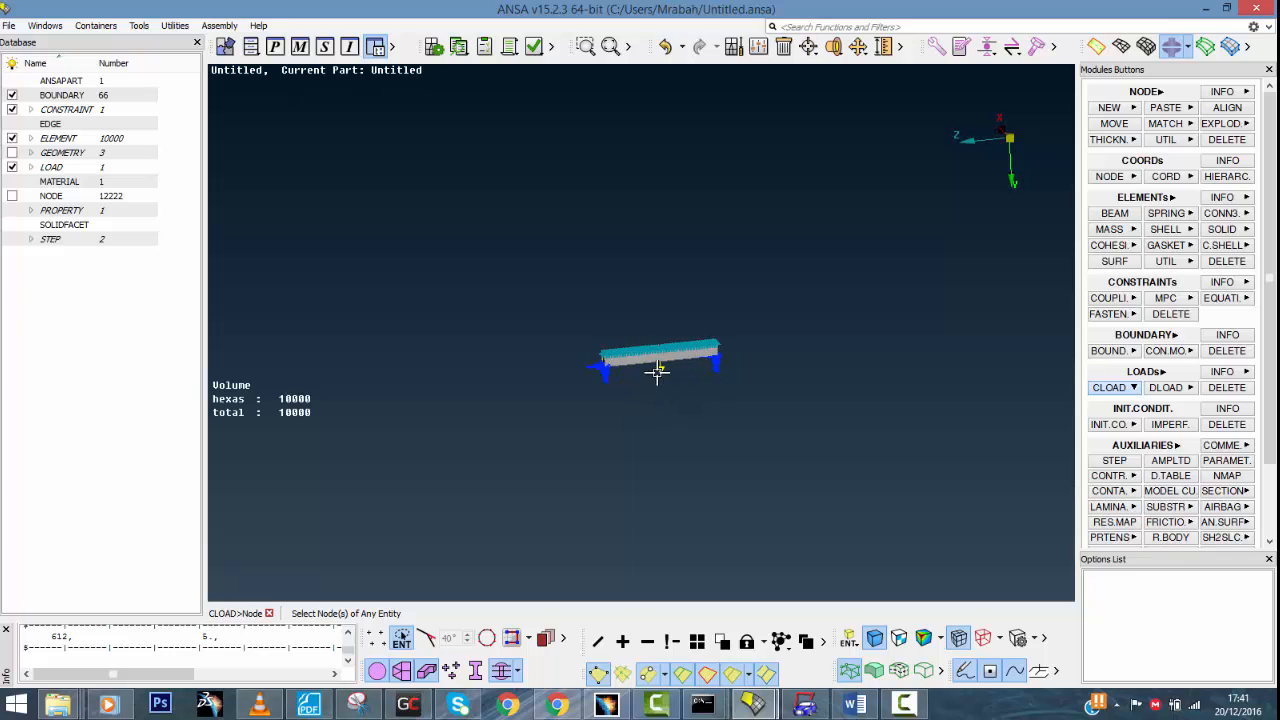
{"action": "scroll", "coordinate": [657, 360], "scroll_direction": "up", "scroll_amount": 4}
{"action": "scroll", "coordinate": [657, 356], "scroll_direction": "down", "scroll_amount": 4}
{"action": "scroll", "coordinate": [665, 365], "scroll_direction": "up", "scroll_amount": 4}
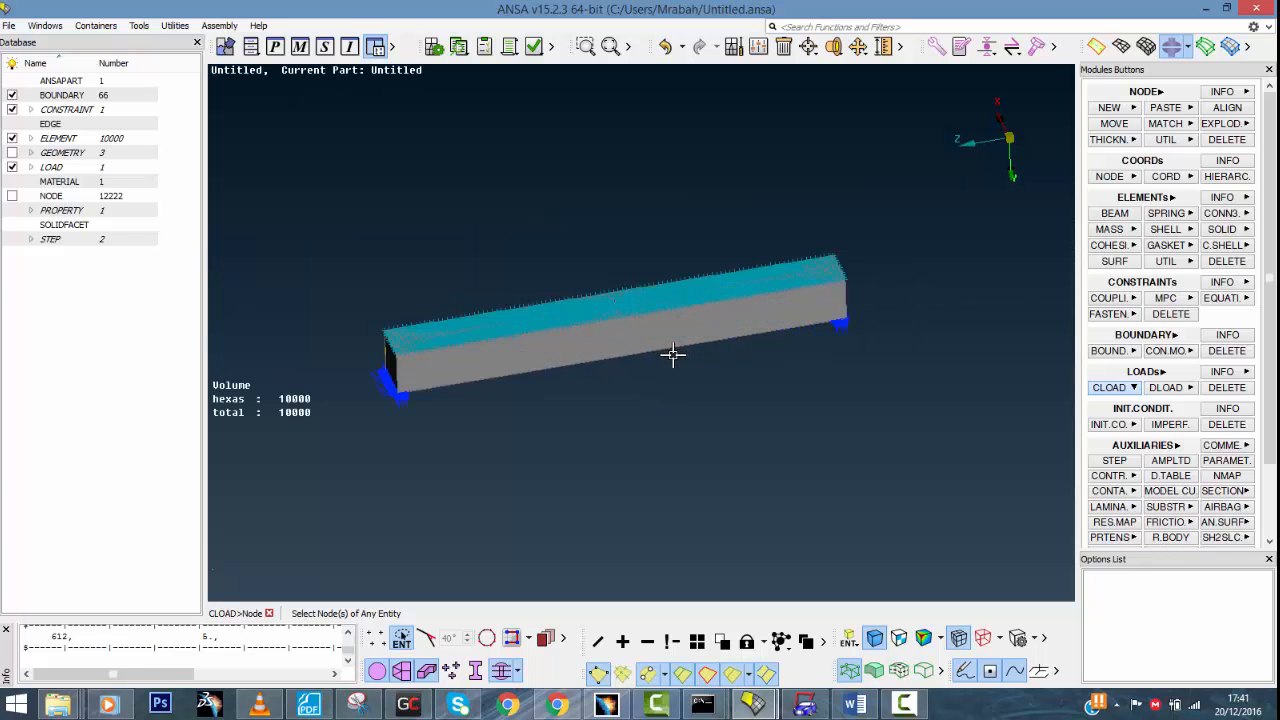
{"action": "scroll", "coordinate": [630, 350], "scroll_direction": "down", "scroll_amount": 2}
{"action": "left_click_drag", "start_coordinate": [618, 351], "coordinate": [579, 285], "text": "ctrl"}
{"action": "scroll", "coordinate": [579, 285], "scroll_direction": "up", "scroll_amount": 3}
{"action": "left_click_drag", "start_coordinate": [631, 364], "coordinate": [623, 420], "text": "ctrl"}
{"action": "scroll", "coordinate": [600, 305], "scroll_direction": "up", "scroll_amount": 3}
{"action": "scroll", "coordinate": [628, 354], "scroll_direction": "down", "scroll_amount": 4}
{"action": "scroll", "coordinate": [623, 418], "scroll_direction": "down", "scroll_amount": 3}
{"action": "scroll", "coordinate": [623, 410], "scroll_direction": "up", "scroll_amount": 4}
{"action": "scroll", "coordinate": [617, 366], "scroll_direction": "down", "scroll_amount": 2}
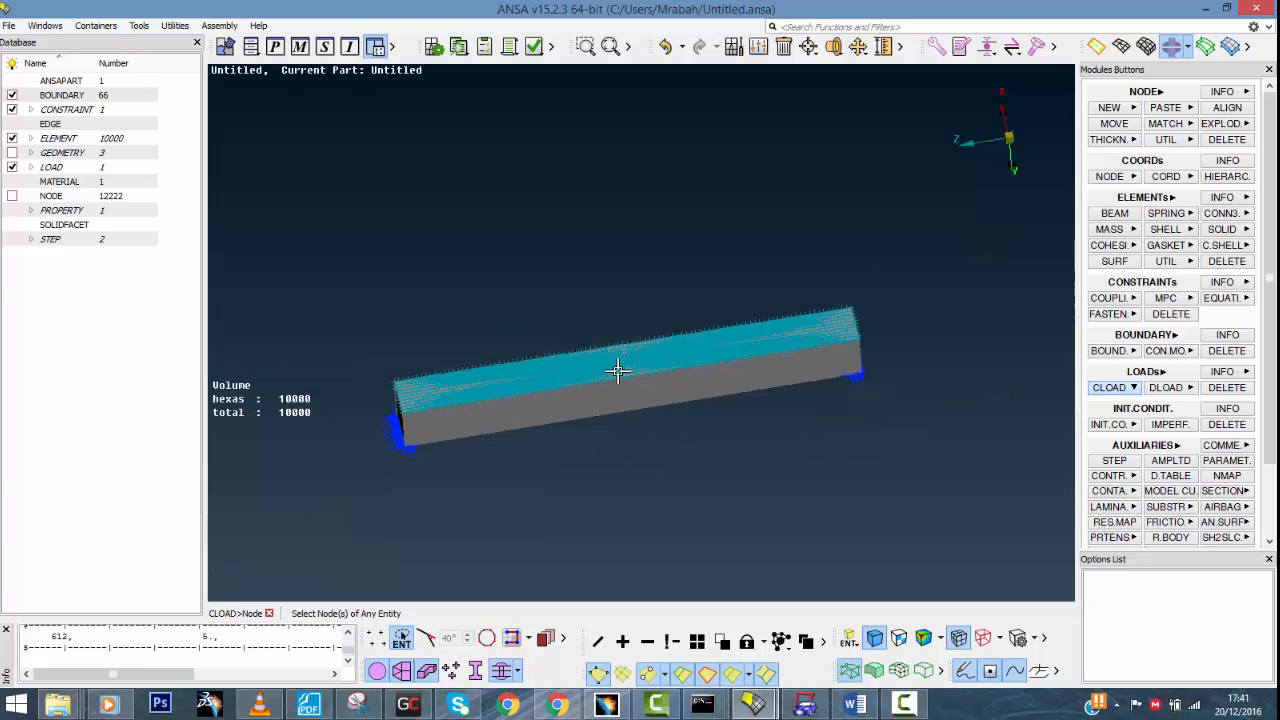
{"action": "left_click_drag", "start_coordinate": [617, 366], "coordinate": [655, 295], "text": "ctrl"}
{"action": "scroll", "coordinate": [617, 309], "scroll_direction": "up", "scroll_amount": 3}
{"action": "scroll", "coordinate": [652, 287], "scroll_direction": "up", "scroll_amount": 2}
{"action": "scroll", "coordinate": [652, 287], "scroll_direction": "down", "scroll_amount": 4}
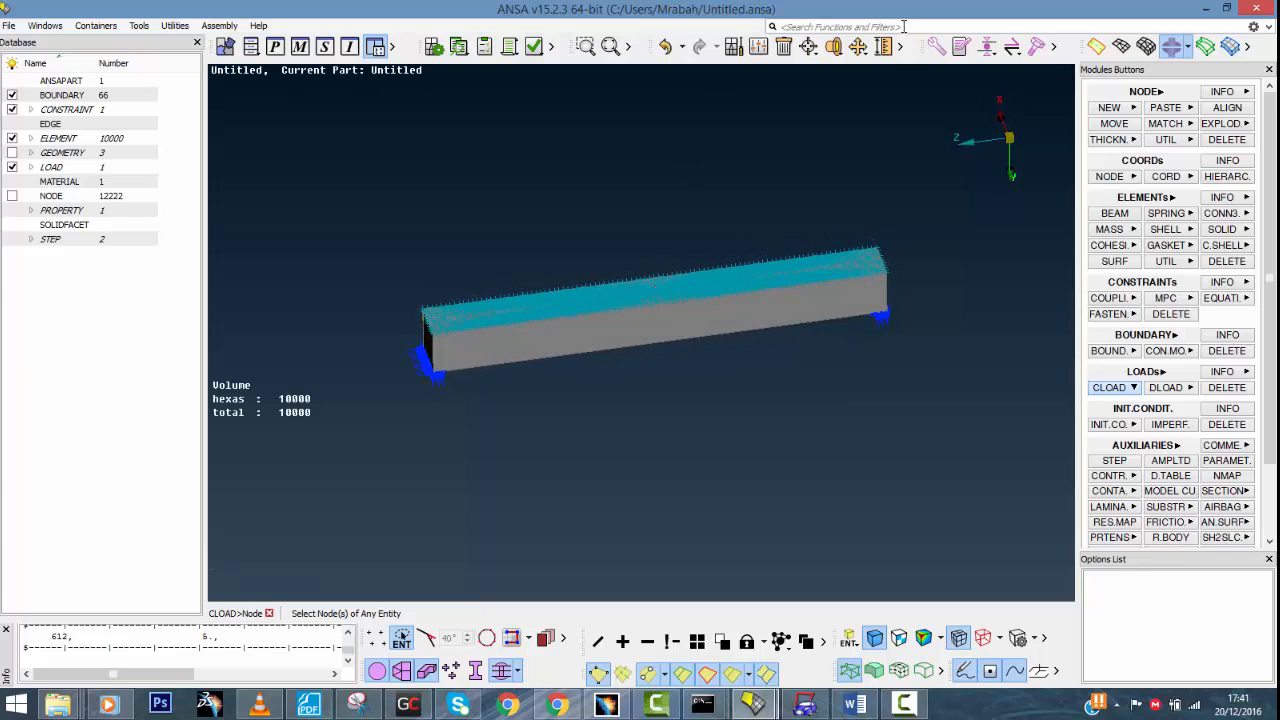
Review the default material's entry in the materials list and close the list
{"action": "left_click", "coordinate": [300, 46]}
{"action": "left_click", "coordinate": [189, 192]}
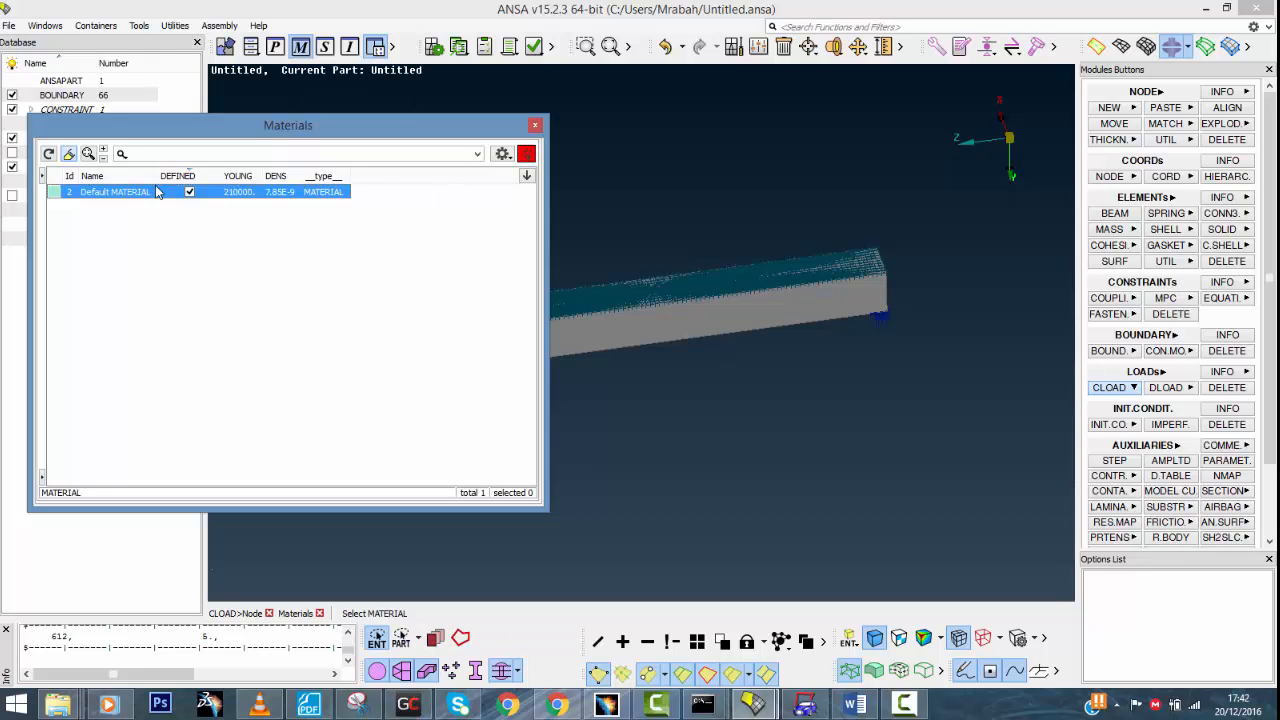
{"action": "left_click", "coordinate": [535, 124]}
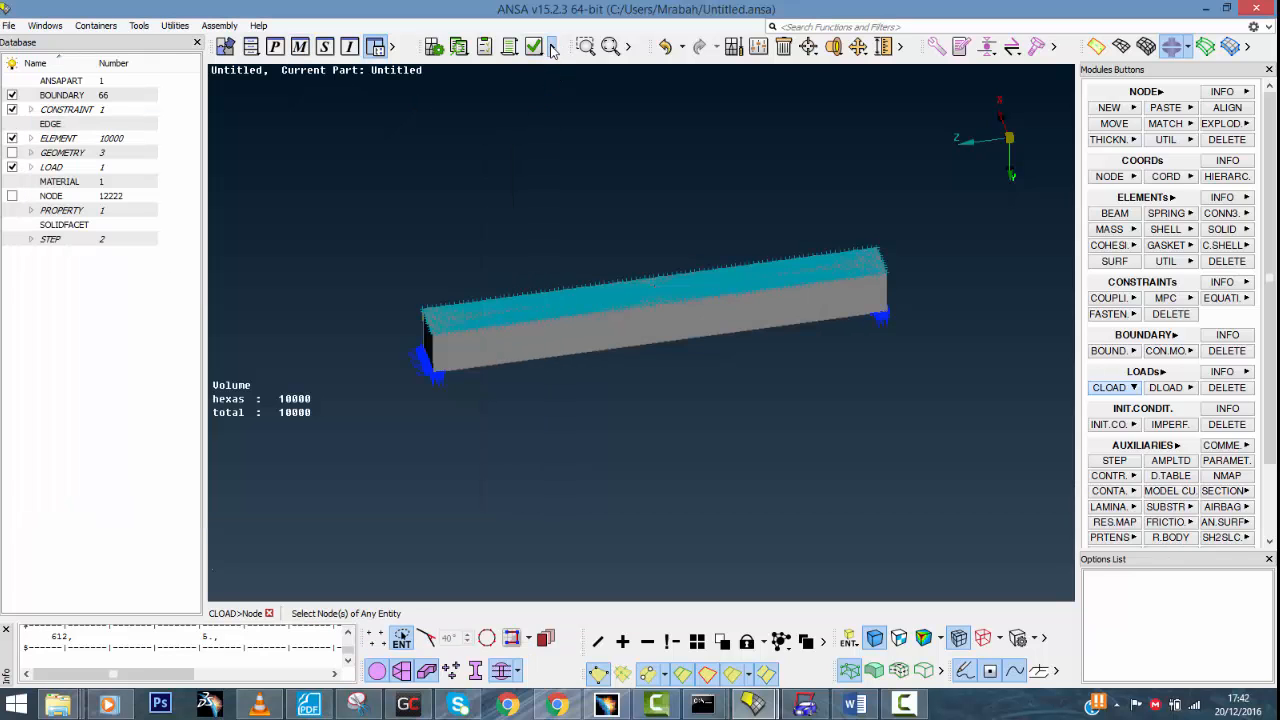
Run the ABAQUS Checks template on the model, review the status of the checks and close the Checks Manager
{"action": "left_click", "coordinate": [536, 50]}
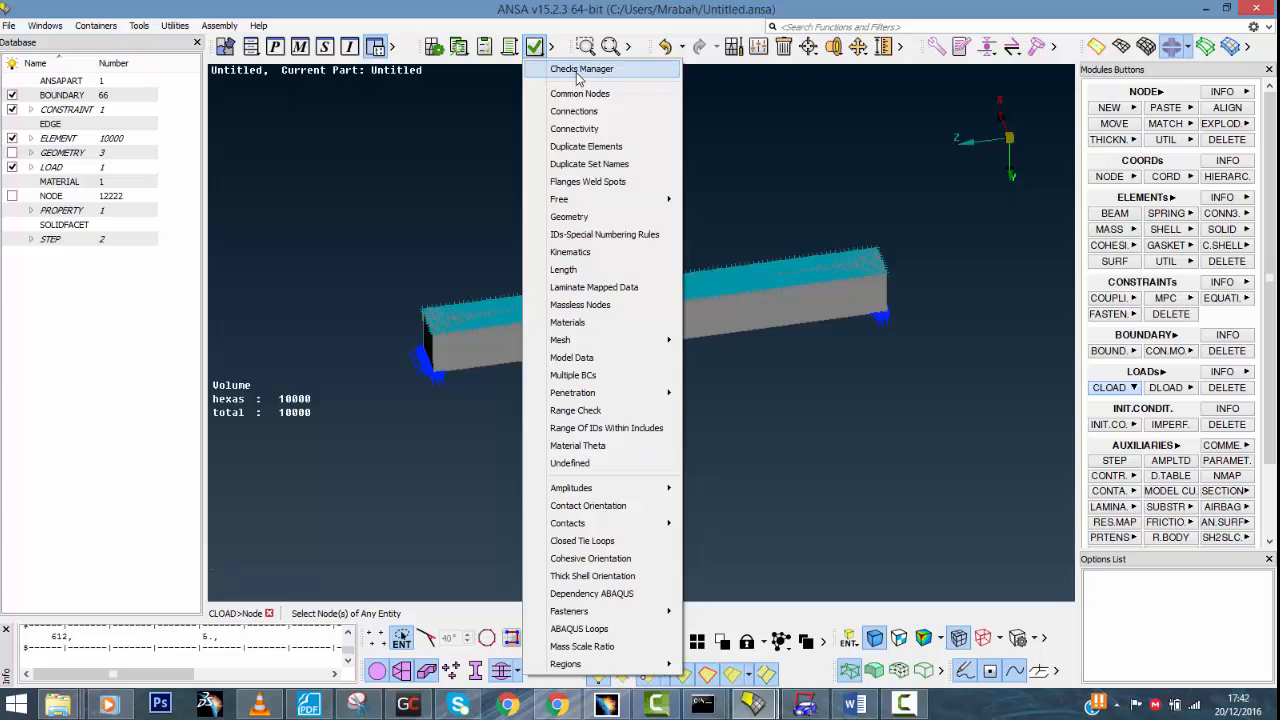
{"action": "left_click", "coordinate": [565, 62]}
{"action": "double_click", "coordinate": [393, 205]}
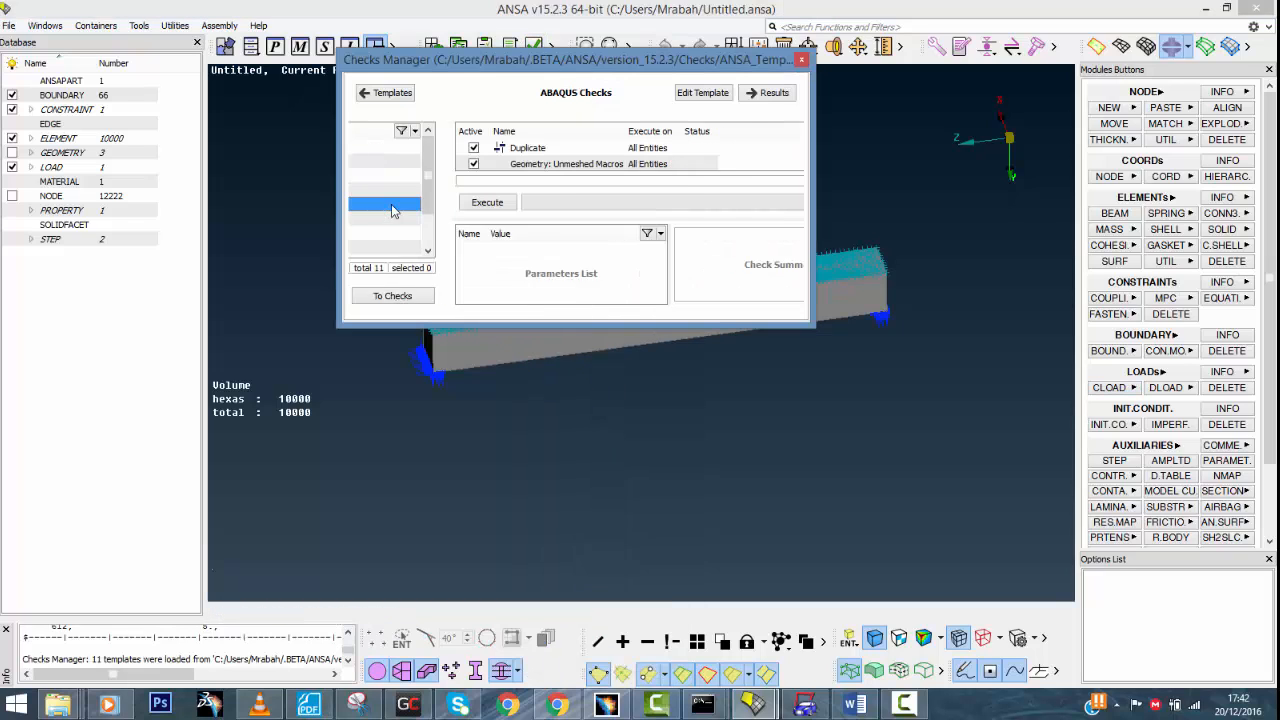
{"action": "left_click", "coordinate": [405, 203]}
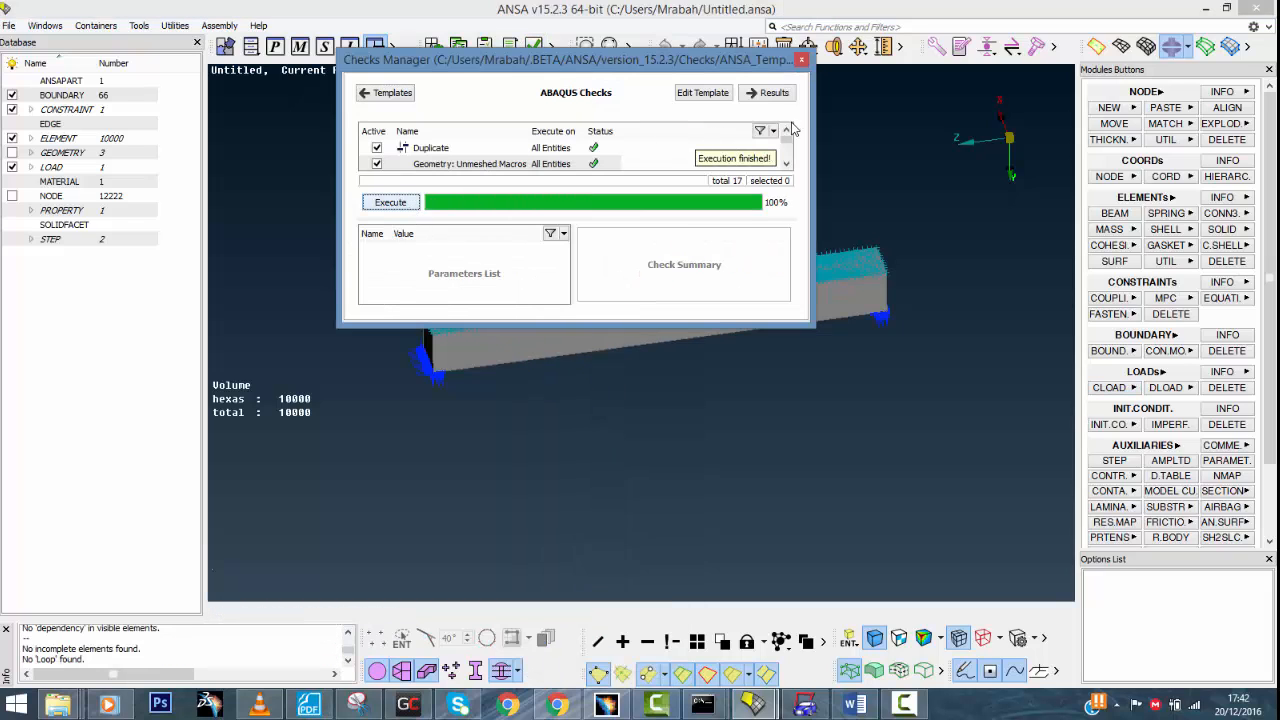
{"action": "scroll", "coordinate": [772, 168], "scroll_direction": "down", "scroll_amount": 2}
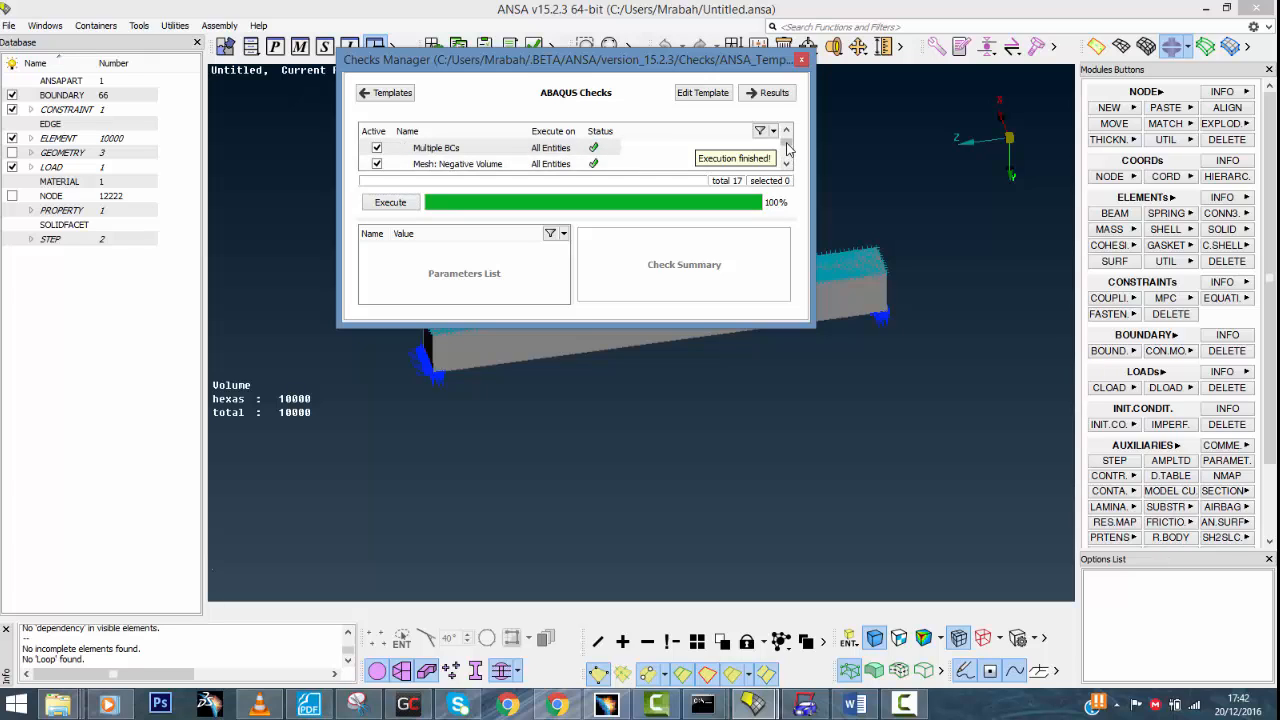
{"action": "scroll", "coordinate": [787, 148], "scroll_direction": "up", "scroll_amount": 2}
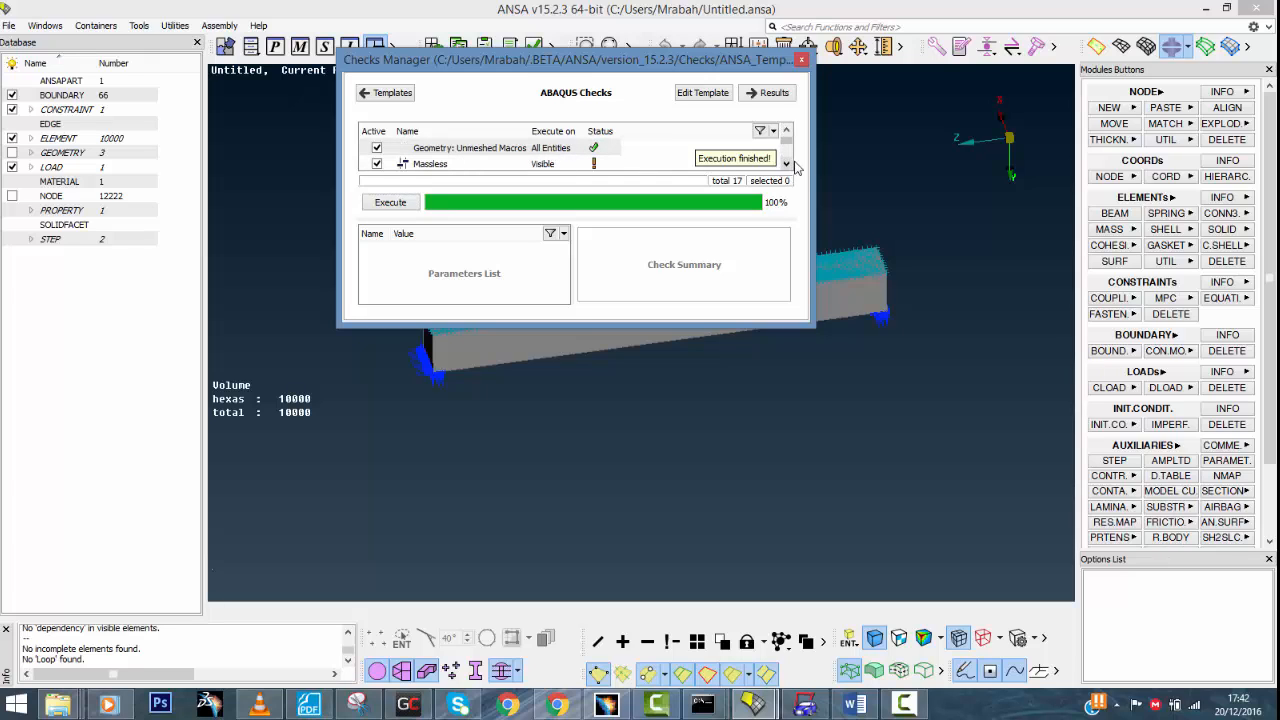
{"action": "scroll", "coordinate": [790, 165], "scroll_direction": "down", "scroll_amount": 5}
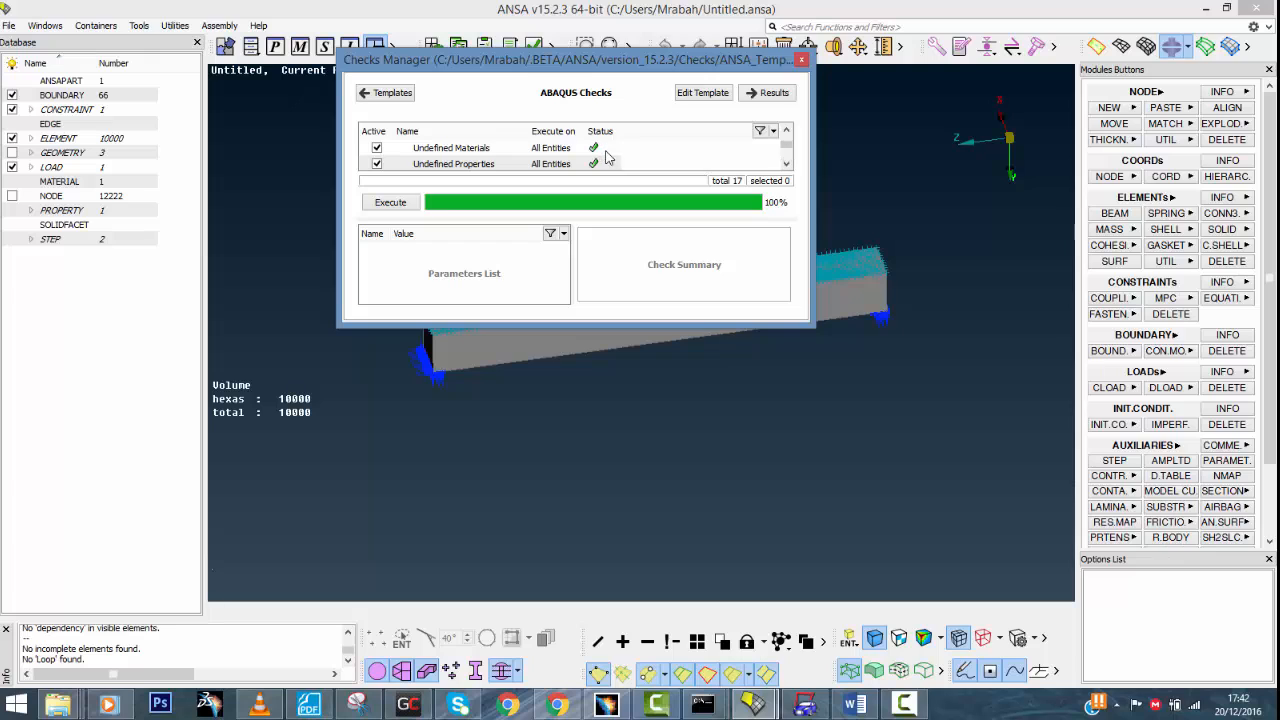
{"action": "scroll", "coordinate": [788, 172], "scroll_direction": "down", "scroll_amount": 4}
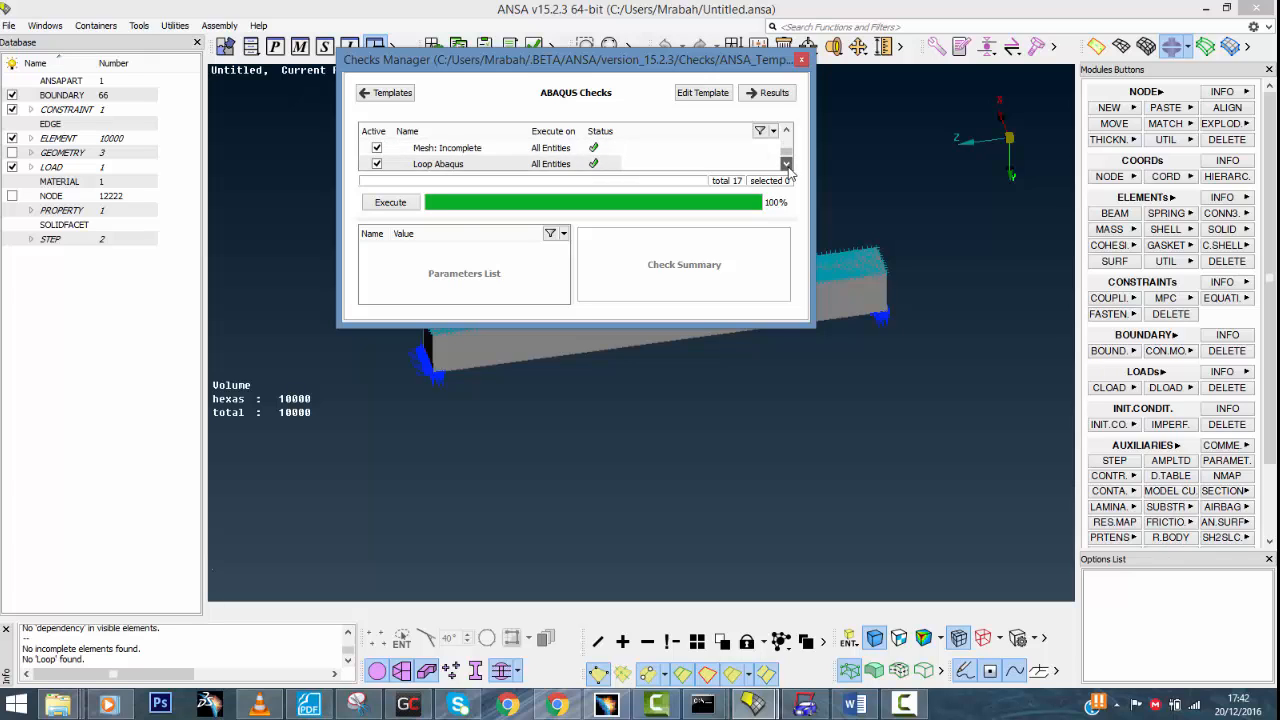
{"action": "left_click", "coordinate": [801, 61]}
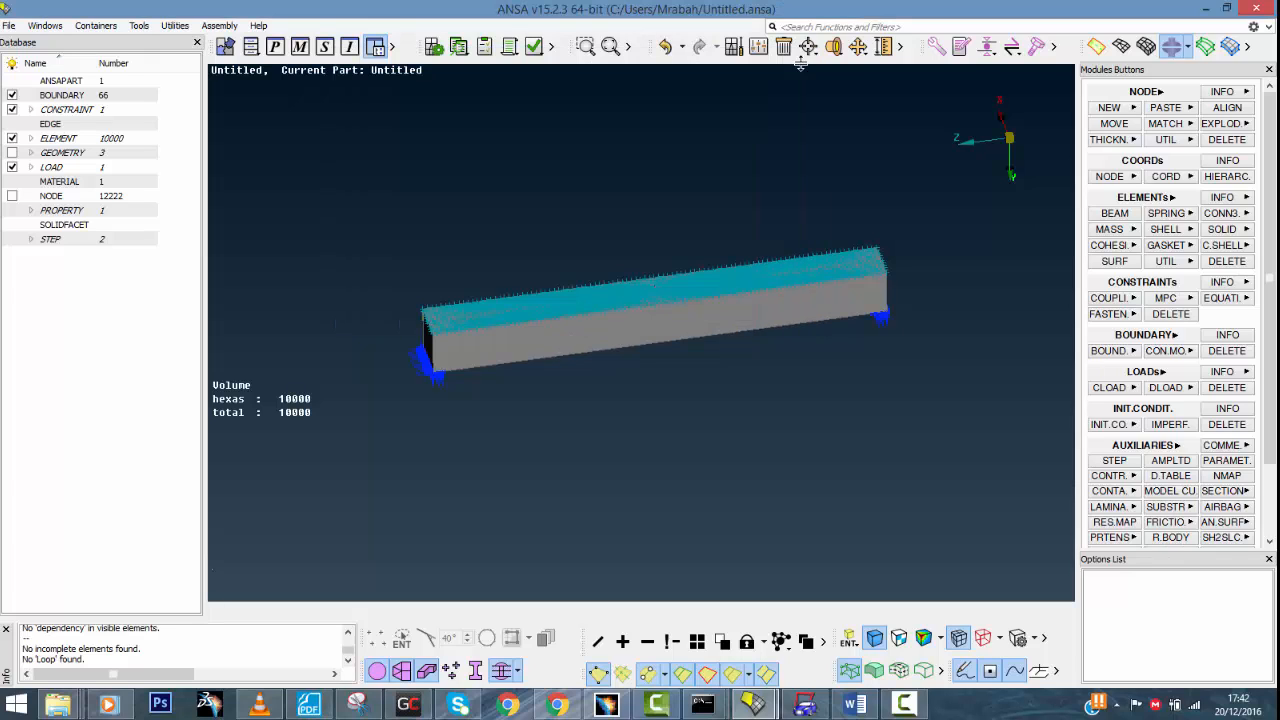
Compress the model for all decks with the F.E. entity types selected
{"action": "left_click", "coordinate": [900, 47]}
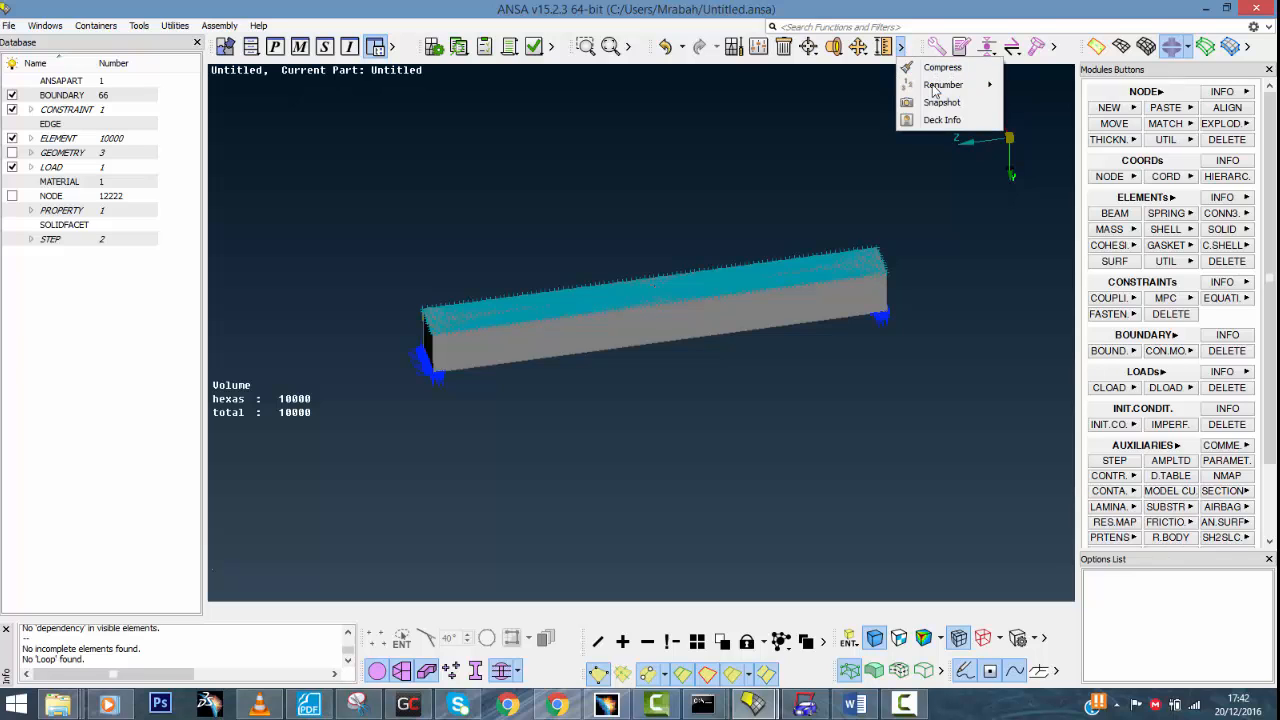
{"action": "left_click", "coordinate": [948, 66]}
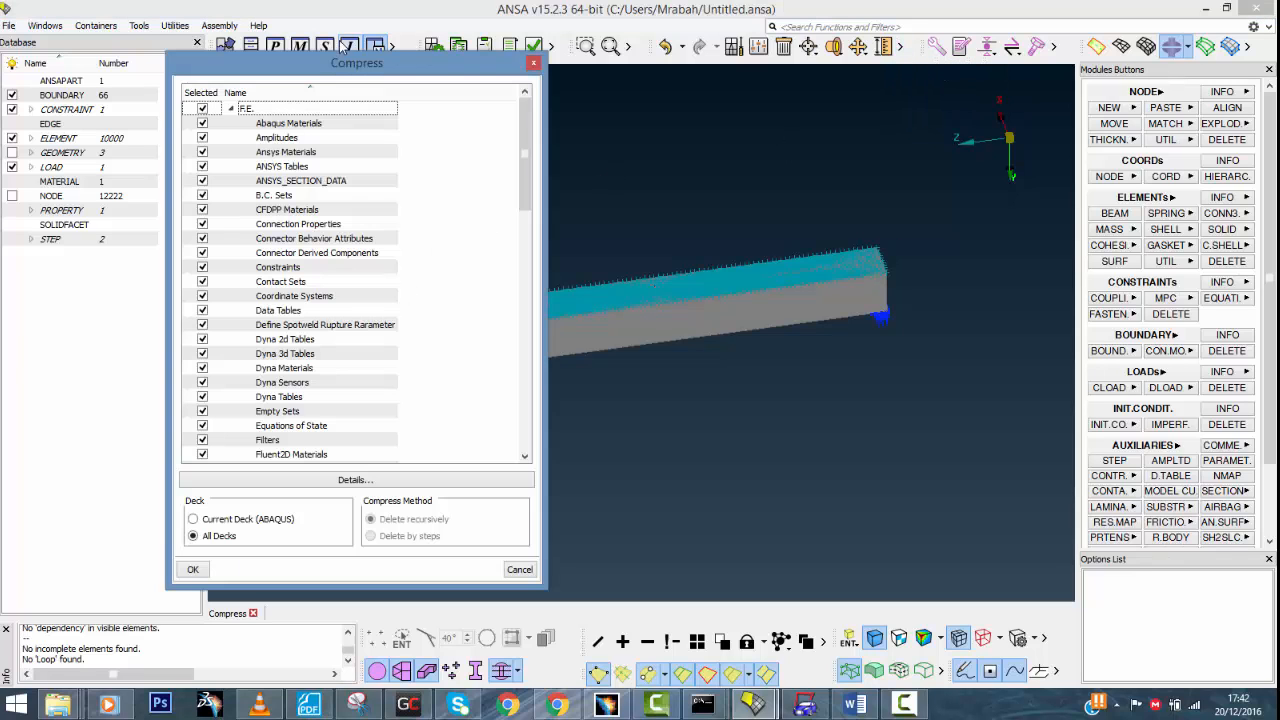
{"action": "left_click_drag", "start_coordinate": [311, 69], "coordinate": [162, 64]}
{"action": "middle_click_drag", "start_coordinate": [628, 226], "coordinate": [743, 181], "text": "ctrl"}
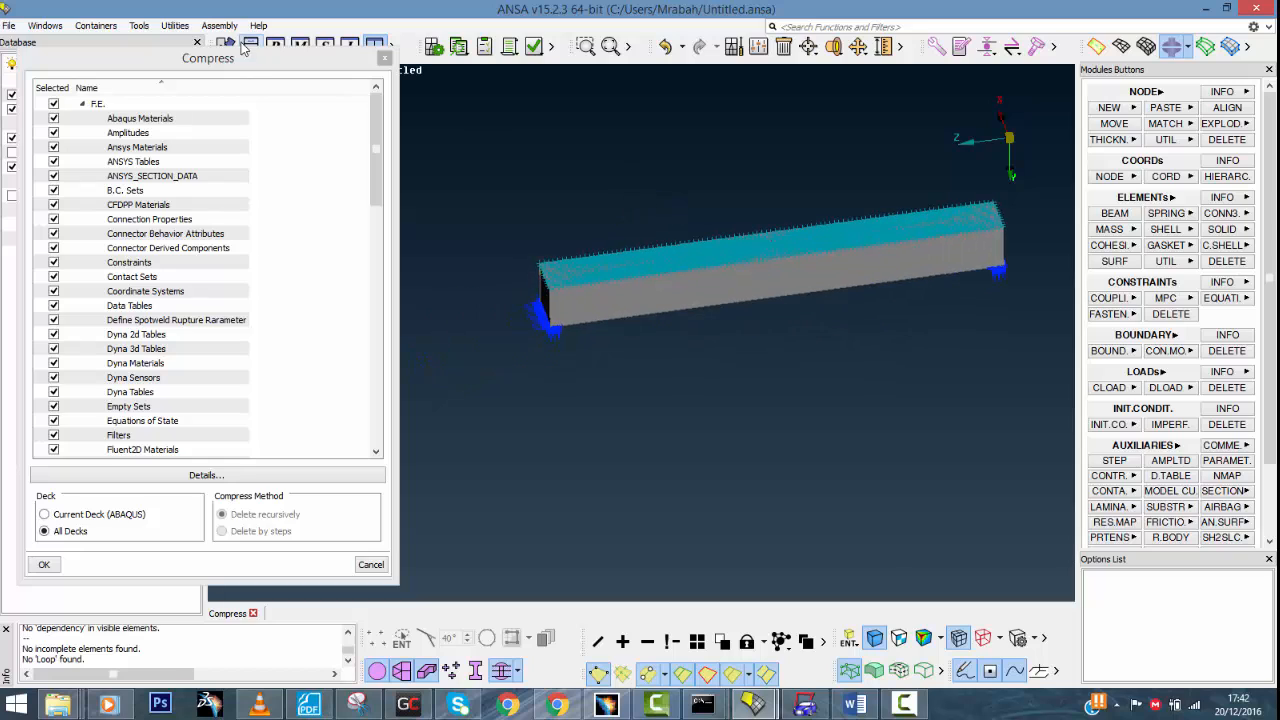
{"action": "left_click_drag", "start_coordinate": [248, 59], "coordinate": [274, 62]}
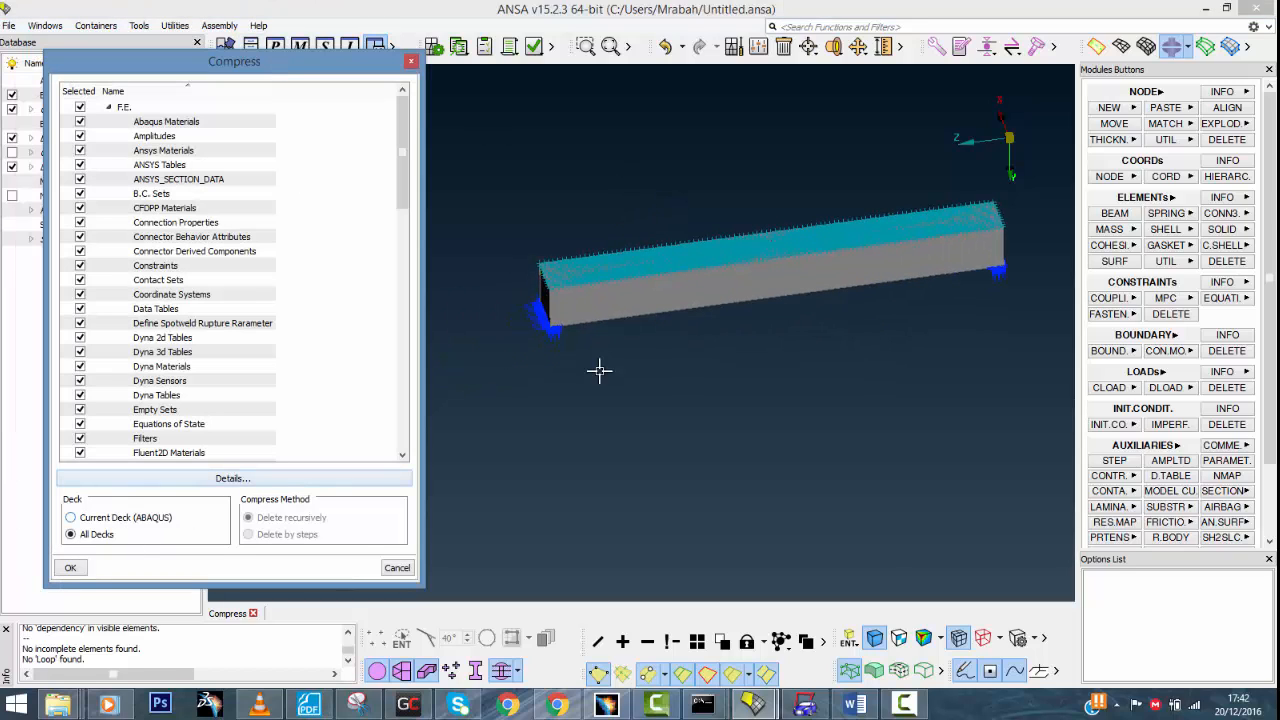
{"action": "left_click", "coordinate": [70, 569]}
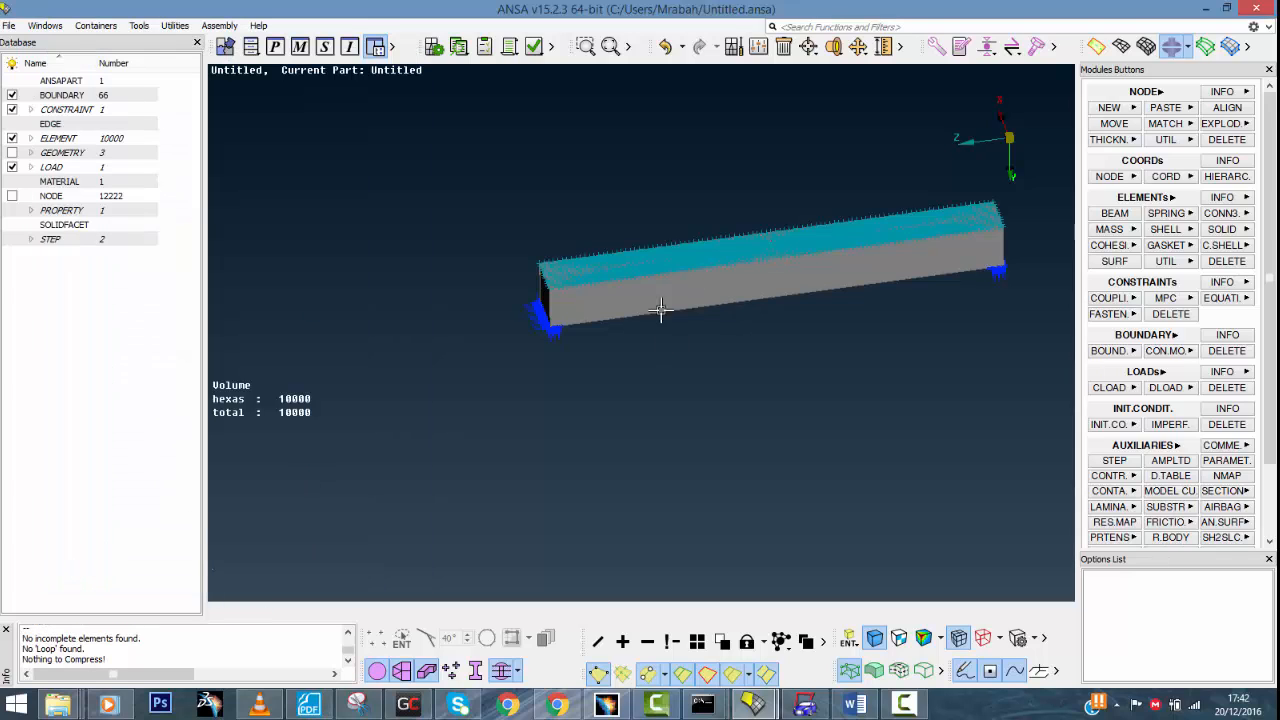
{"action": "middle_click_drag", "start_coordinate": [655, 397], "coordinate": [572, 396], "text": "ctrl"}
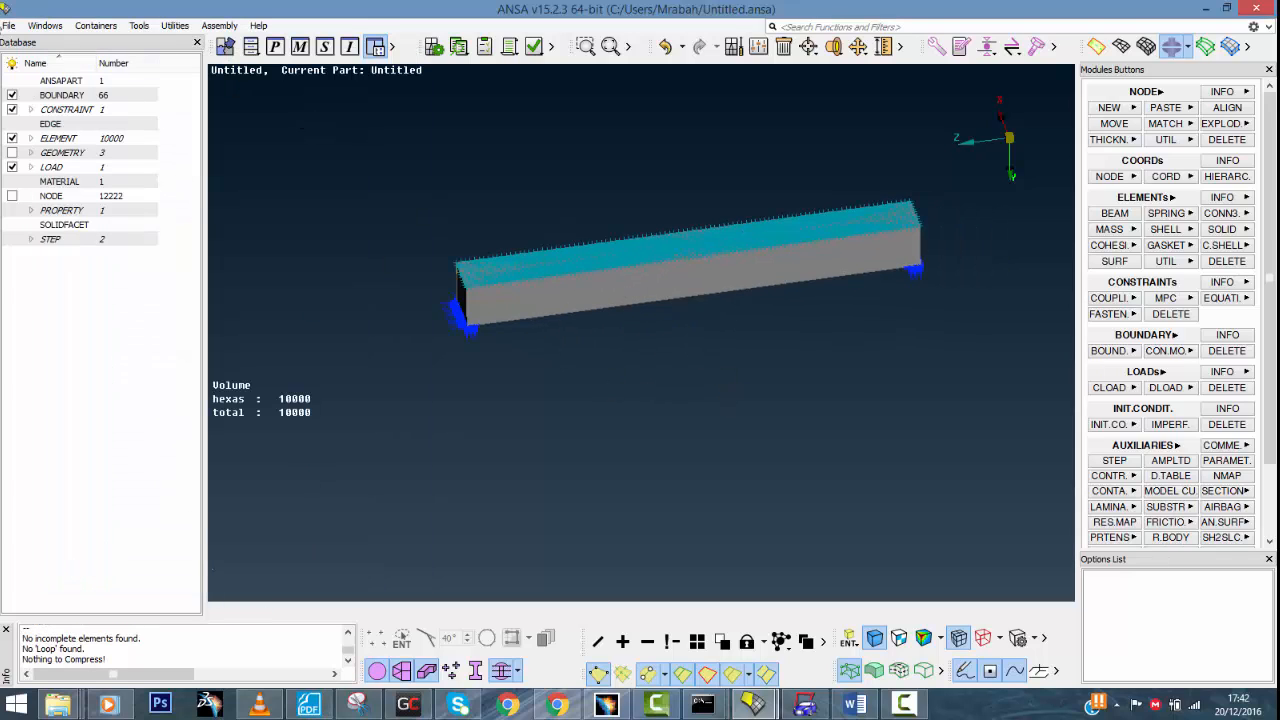
Start an ABAQUS output of the model, naming the file tutorial.inp and choosing the C:/Temp folder
{"action": "left_click", "coordinate": [9, 26]}
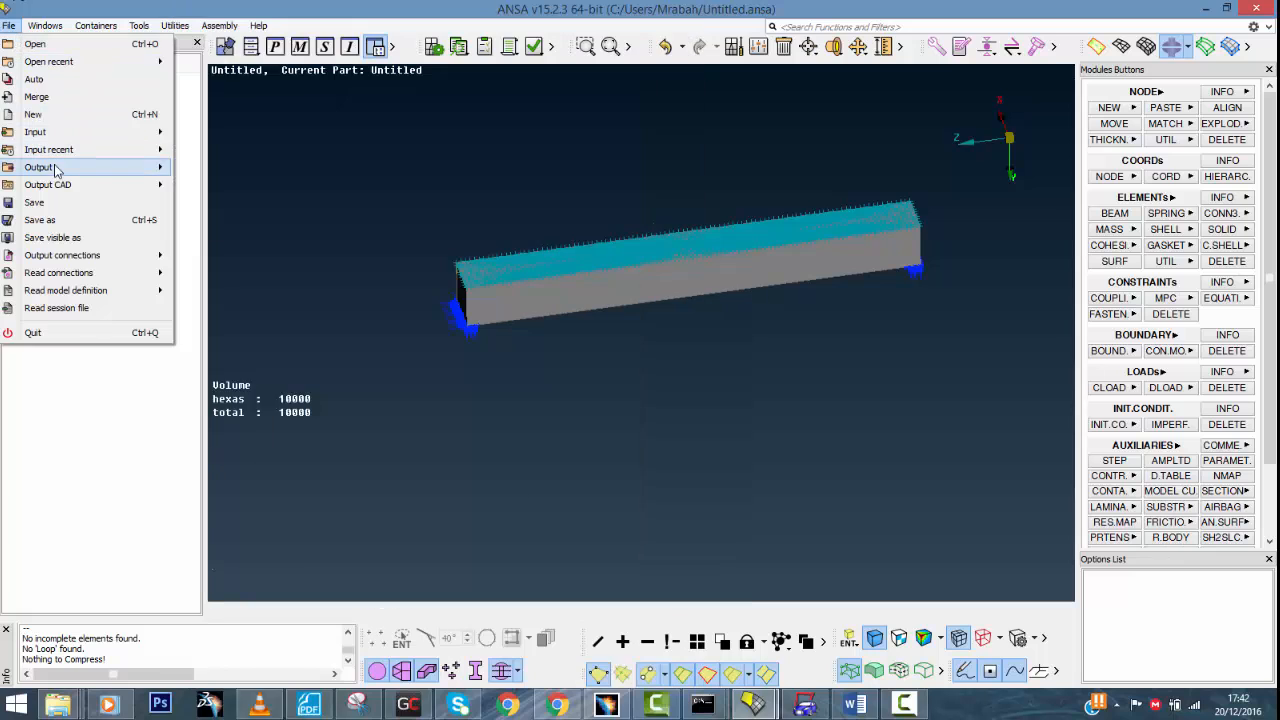
{"action": "mouse_move", "coordinate": [40, 167]}
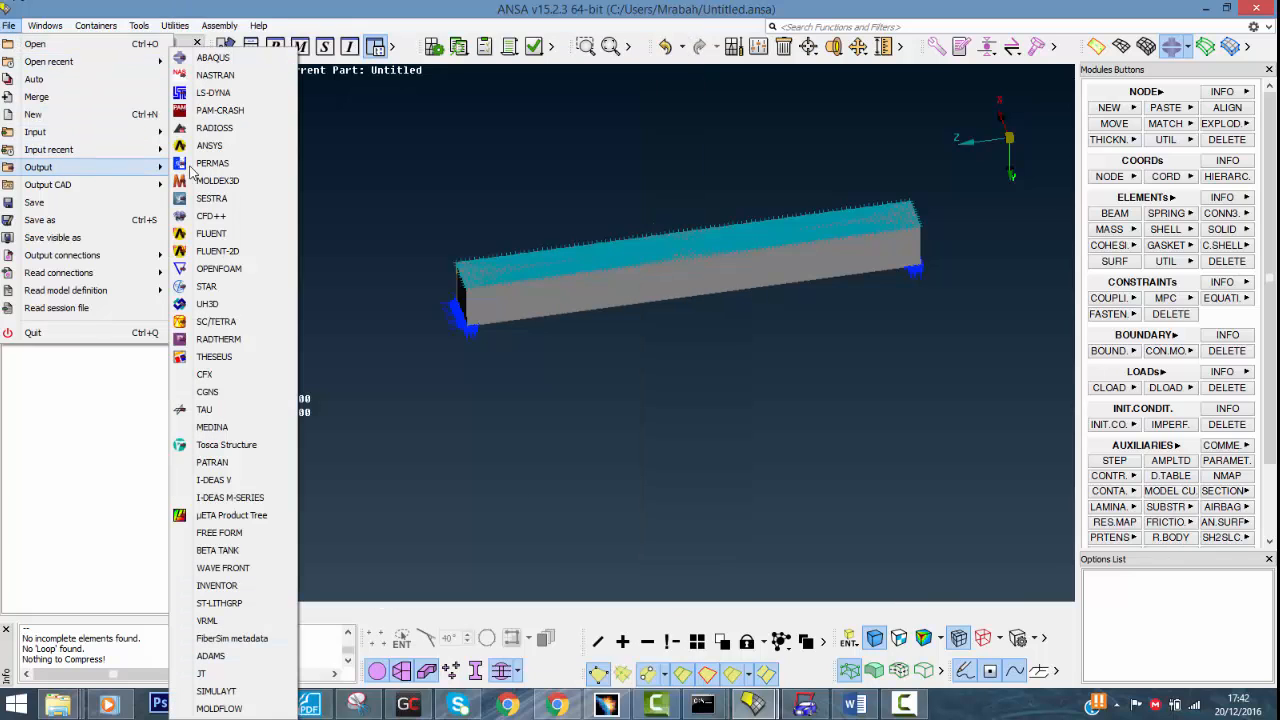
{"action": "left_click", "coordinate": [213, 58]}
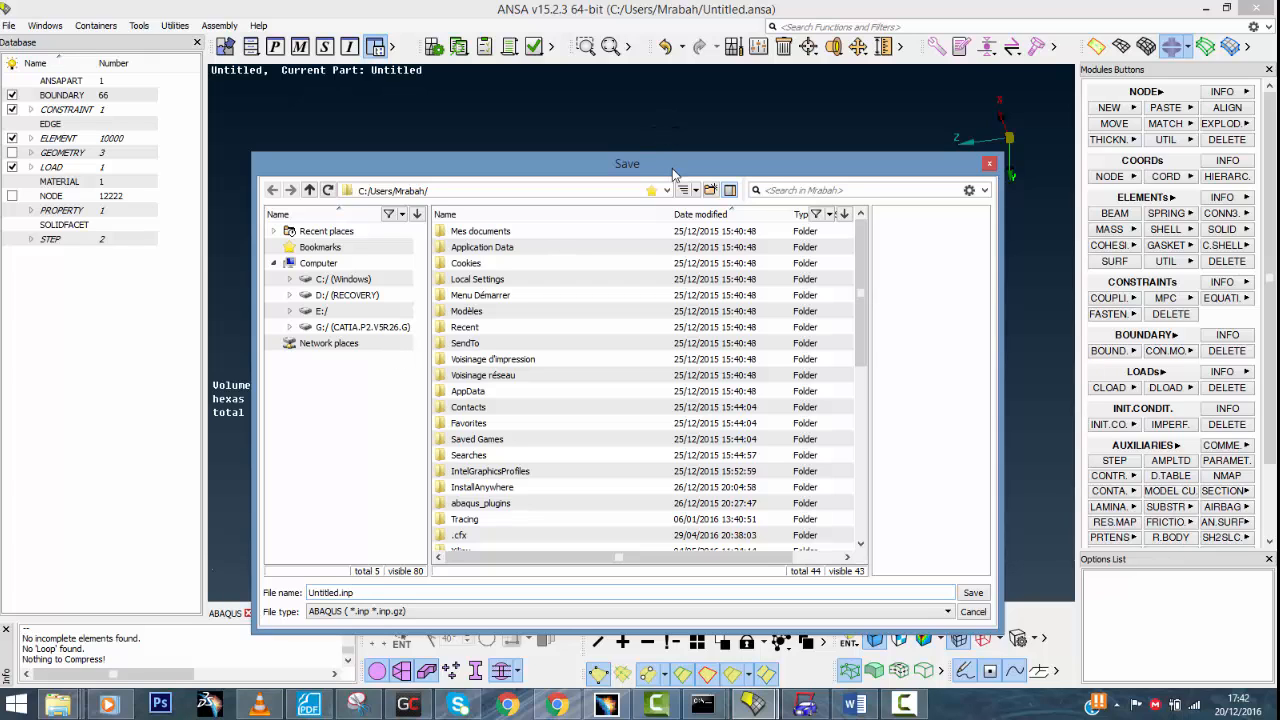
{"action": "left_click_drag", "start_coordinate": [673, 172], "coordinate": [675, 122]}
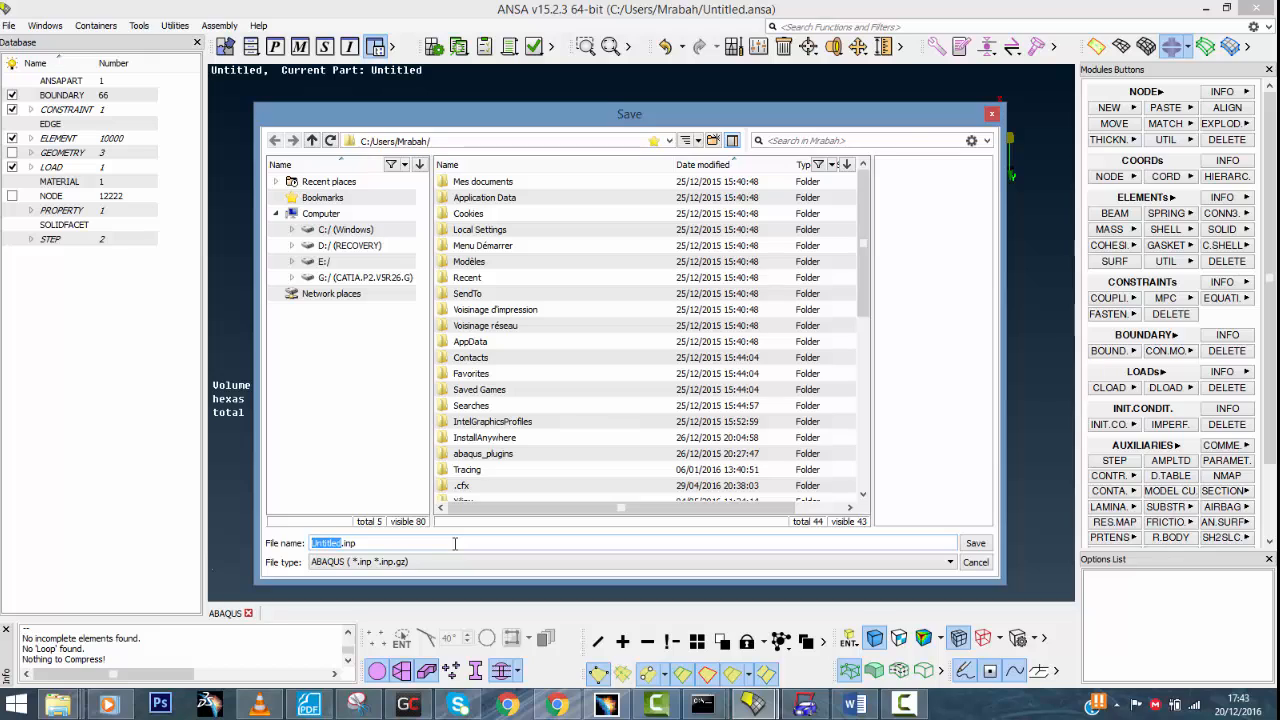
{"action": "type", "text": "tutoria"}
{"action": "left_click_drag", "start_coordinate": [862, 196], "coordinate": [862, 326]}
{"action": "left_click", "coordinate": [331, 232]}
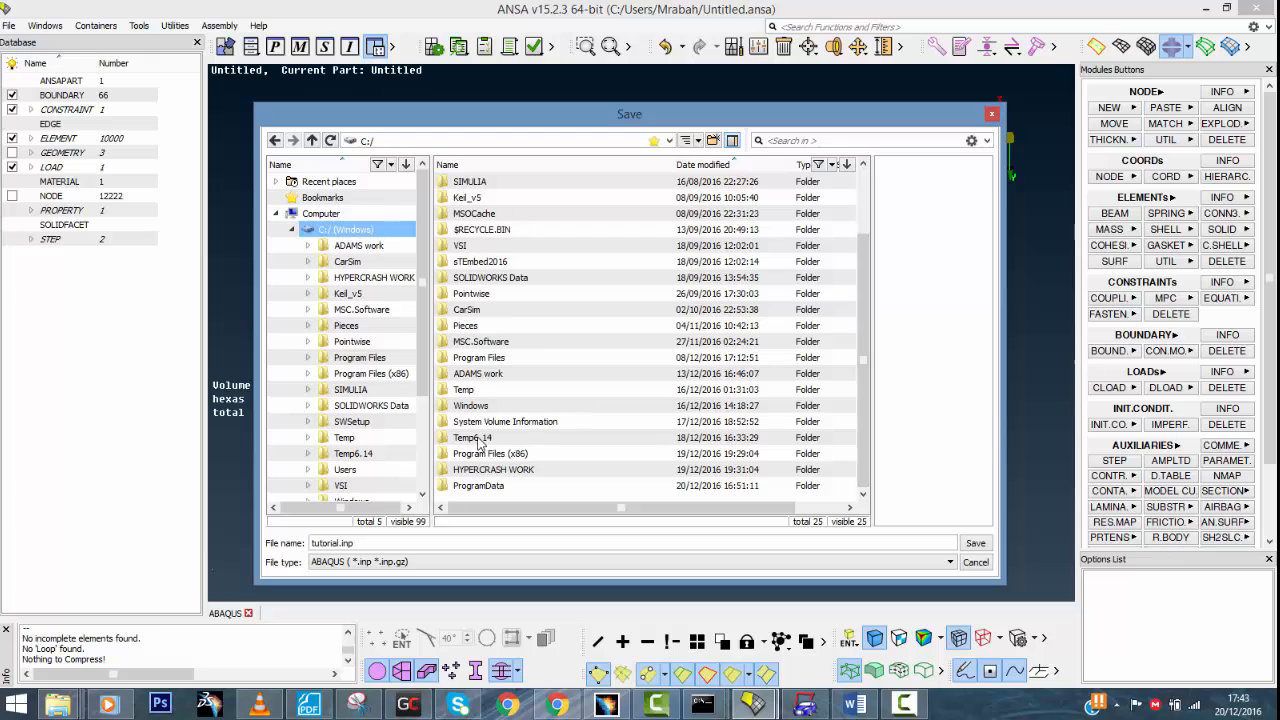
{"action": "double_click", "coordinate": [464, 390]}
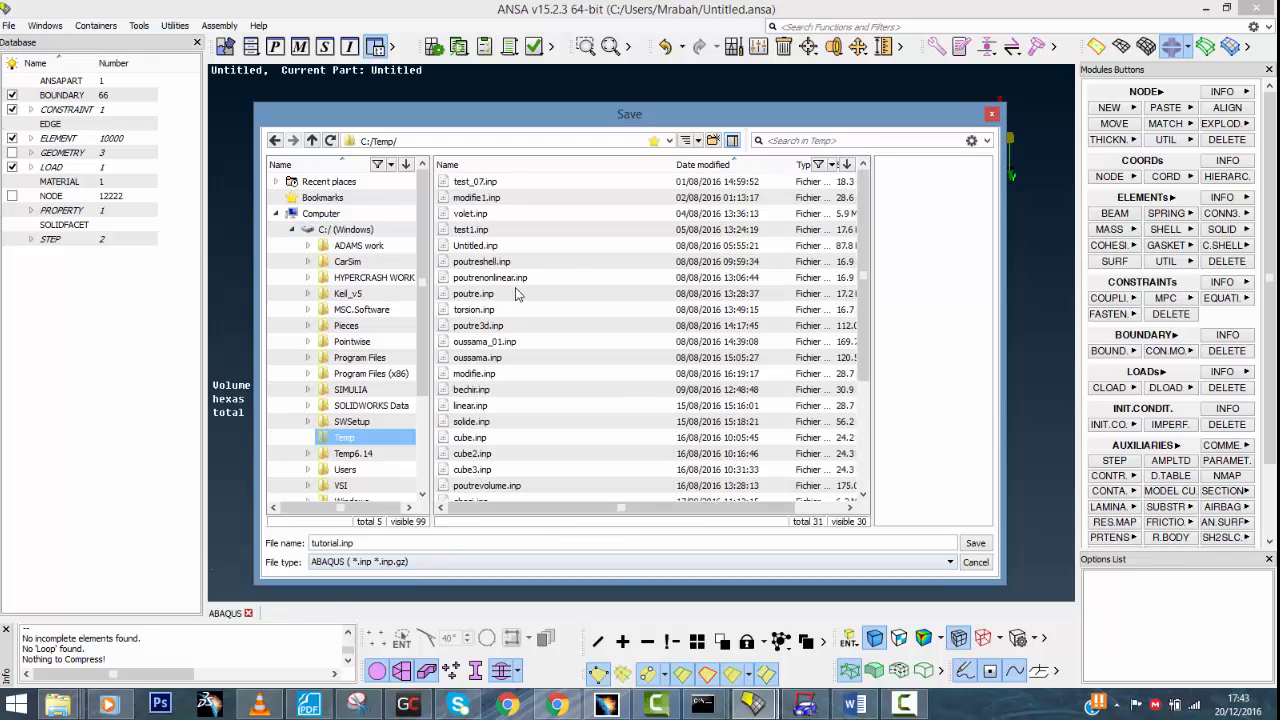
{"action": "left_click_drag", "start_coordinate": [865, 274], "coordinate": [862, 236]}
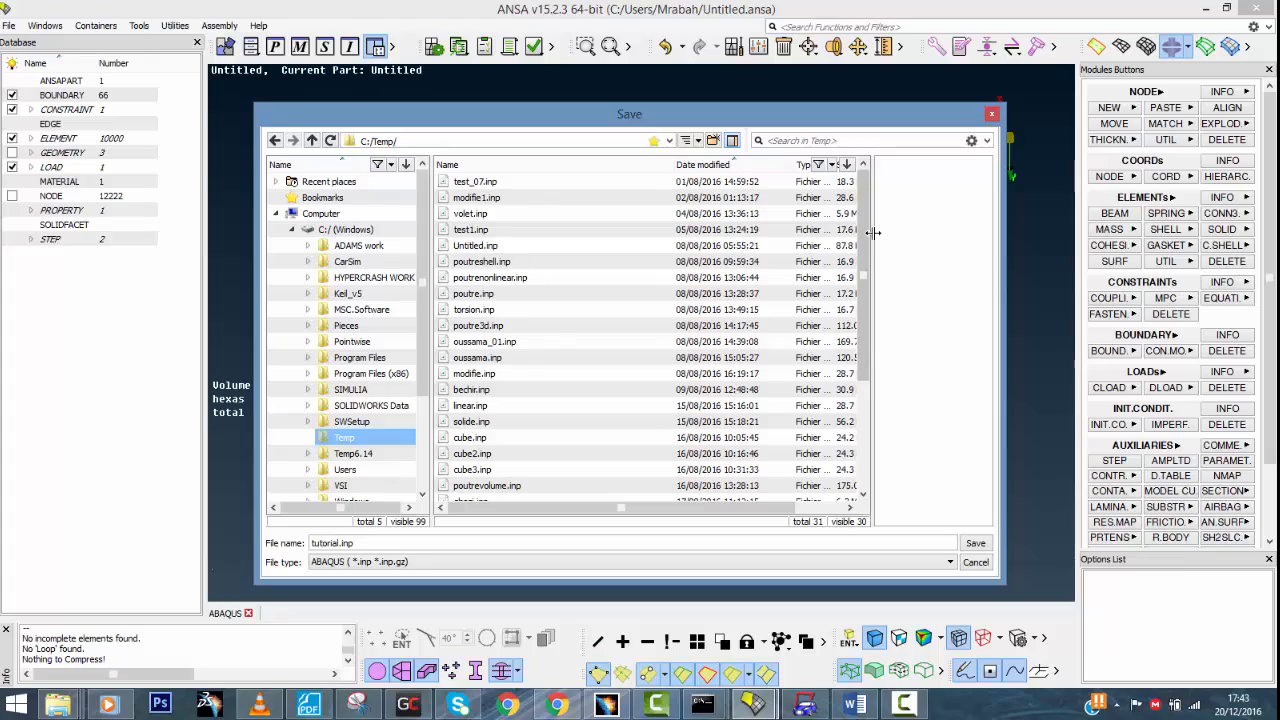
Launch Abaqus Command from the Abaqus 6.13-1 group of installed applications
{"action": "mouse_move", "coordinate": [62, 706]}
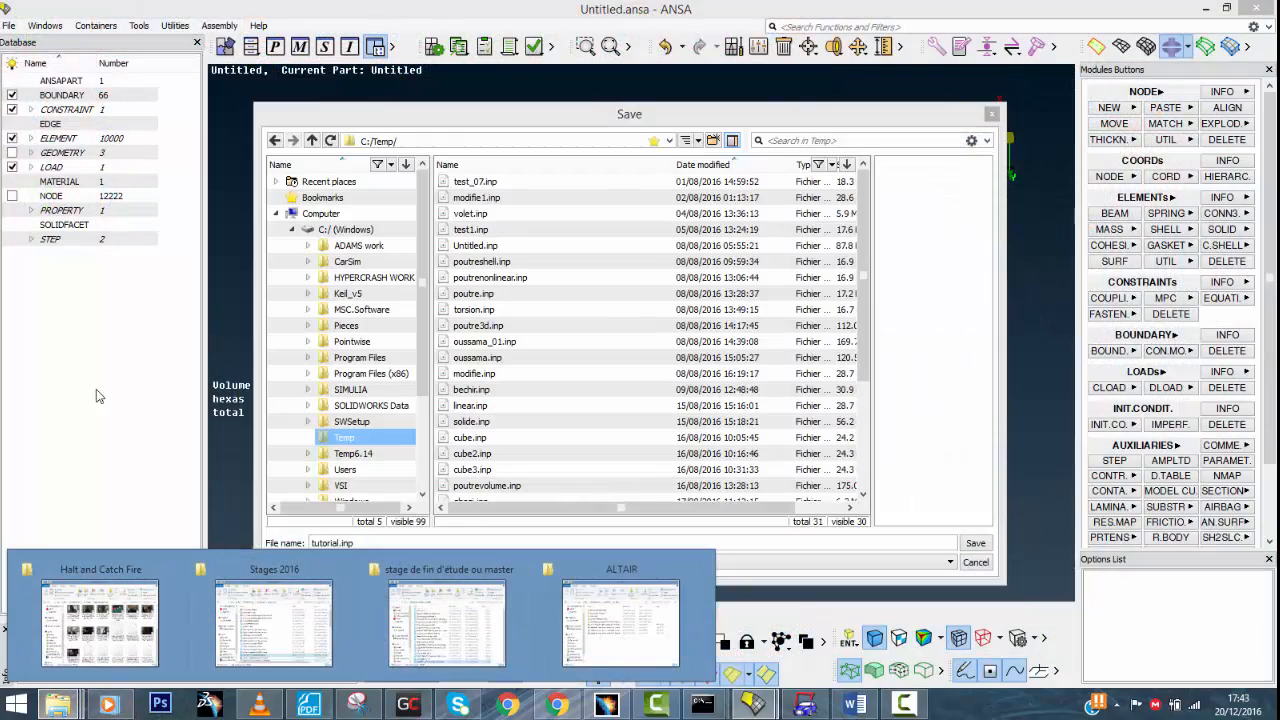
{"action": "left_click", "coordinate": [17, 705]}
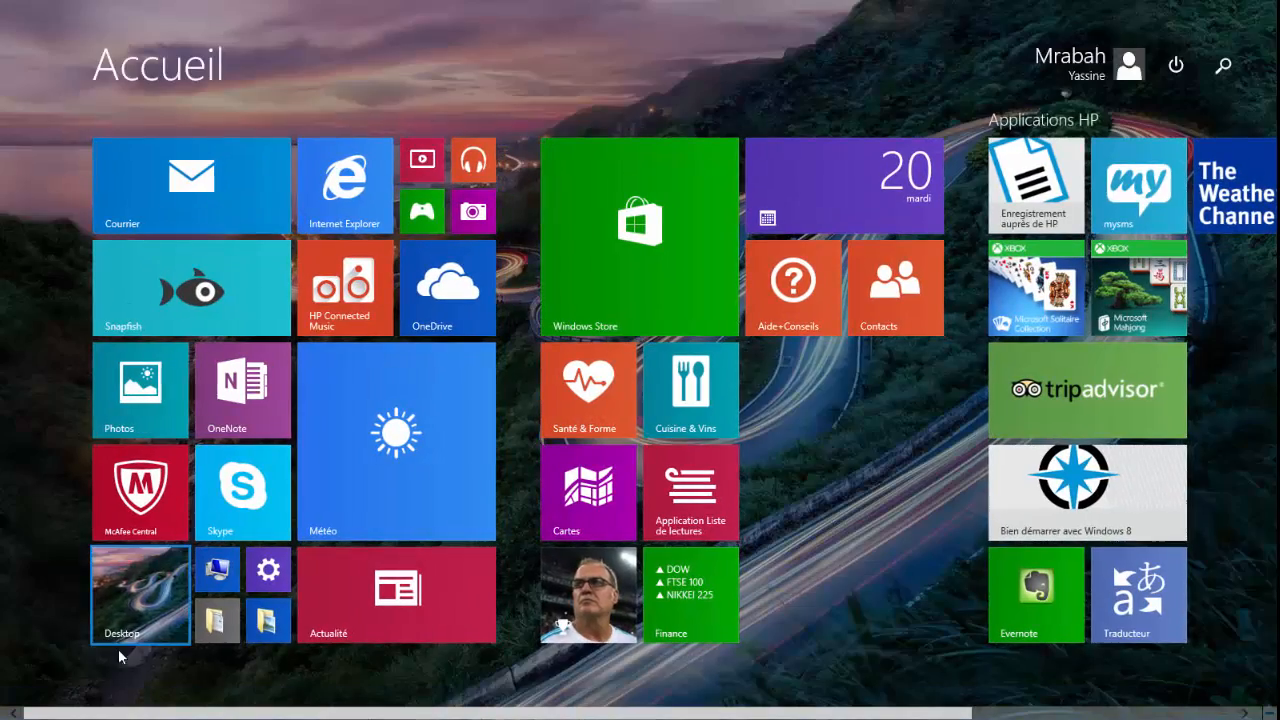
{"action": "left_click", "coordinate": [102, 684]}
{"action": "scroll", "coordinate": [1207, 320], "scroll_direction": "down", "scroll_amount": 3}
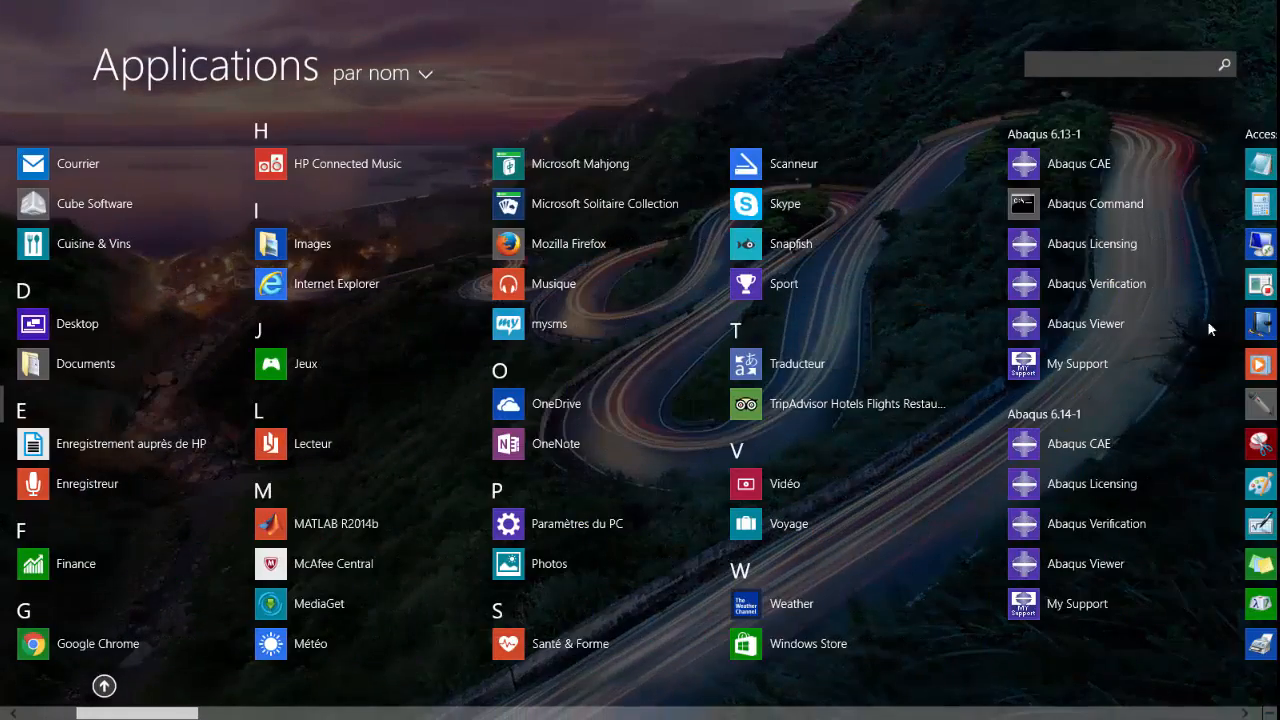
{"action": "scroll", "coordinate": [1237, 323], "scroll_direction": "down", "scroll_amount": 2}
{"action": "scroll", "coordinate": [1210, 290], "scroll_direction": "down", "scroll_amount": 1}
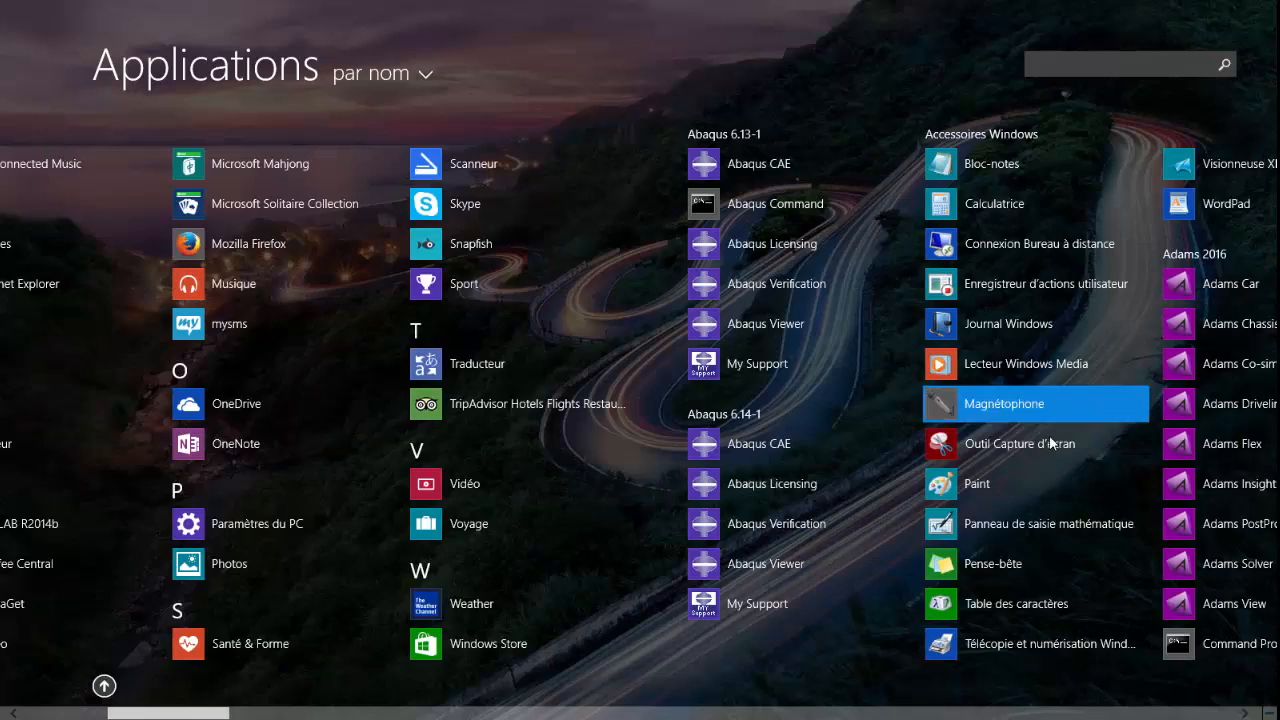
{"action": "left_click", "coordinate": [780, 205]}
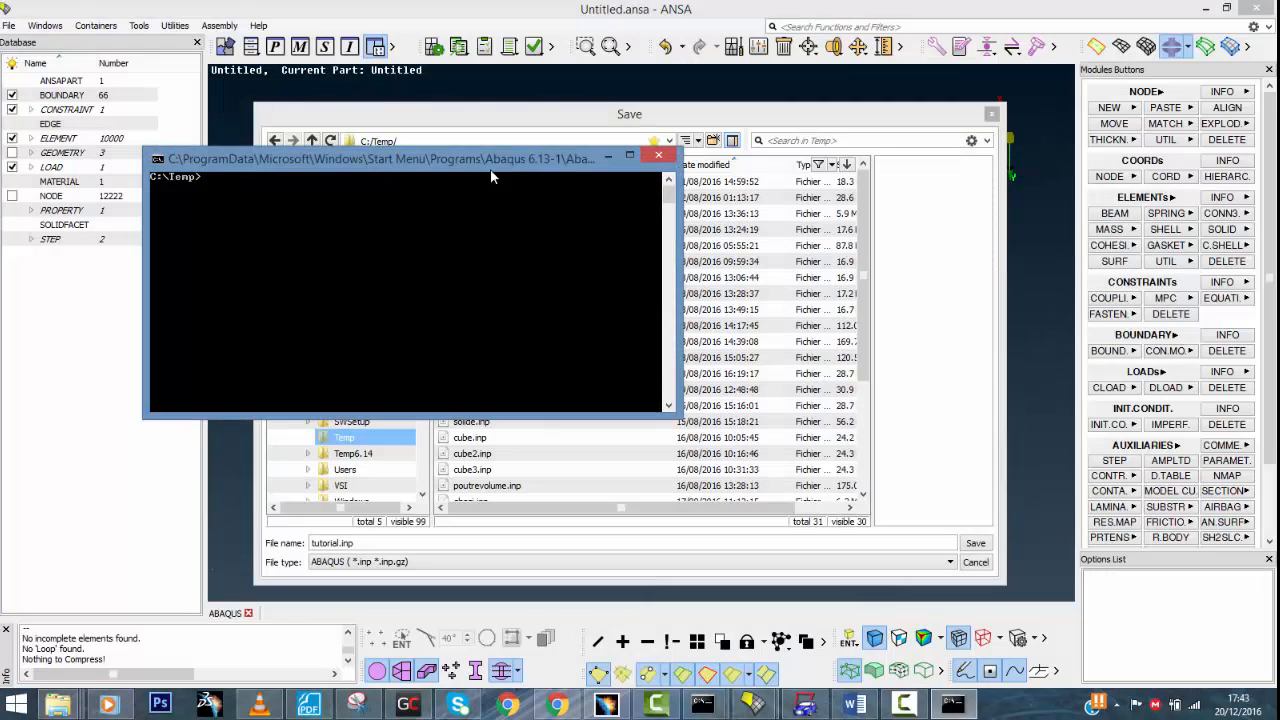
Launch Abaqus Viewer from the Abaqus 6.14-1 group and minimize its console window
{"action": "left_click", "coordinate": [16, 704]}
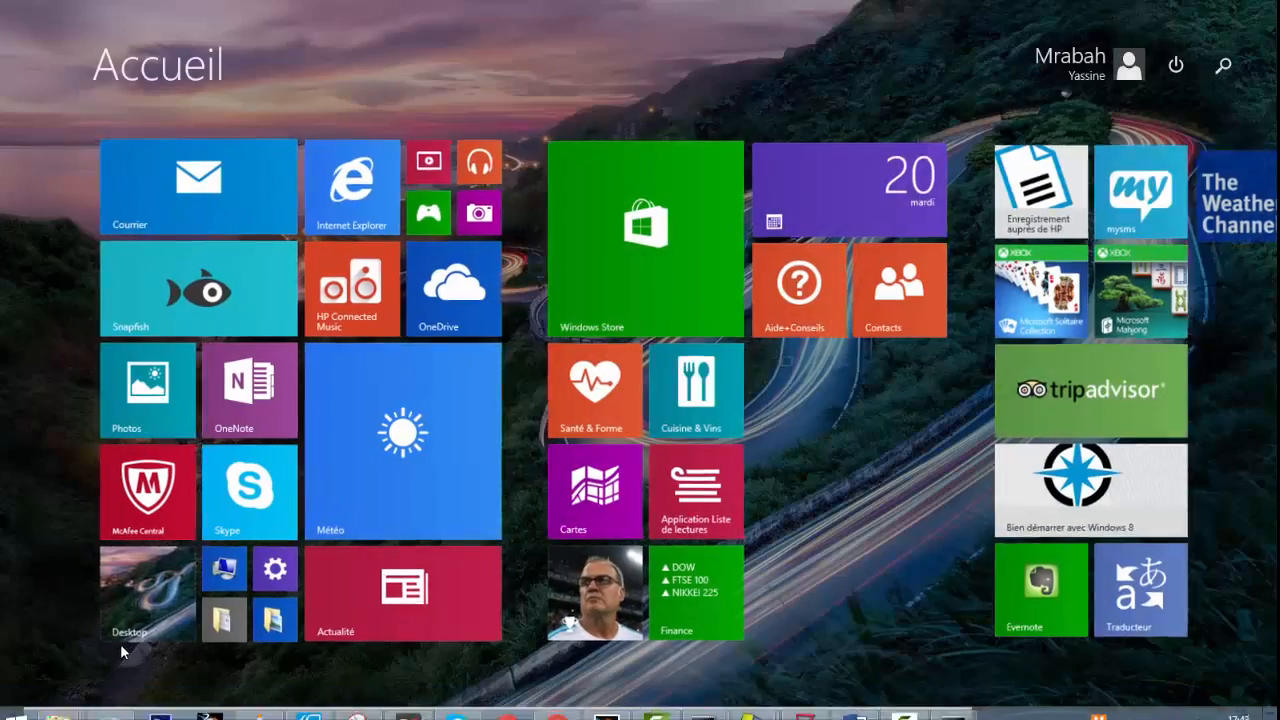
{"action": "left_click", "coordinate": [104, 685]}
{"action": "scroll", "coordinate": [108, 619], "scroll_direction": "down", "scroll_amount": 5}
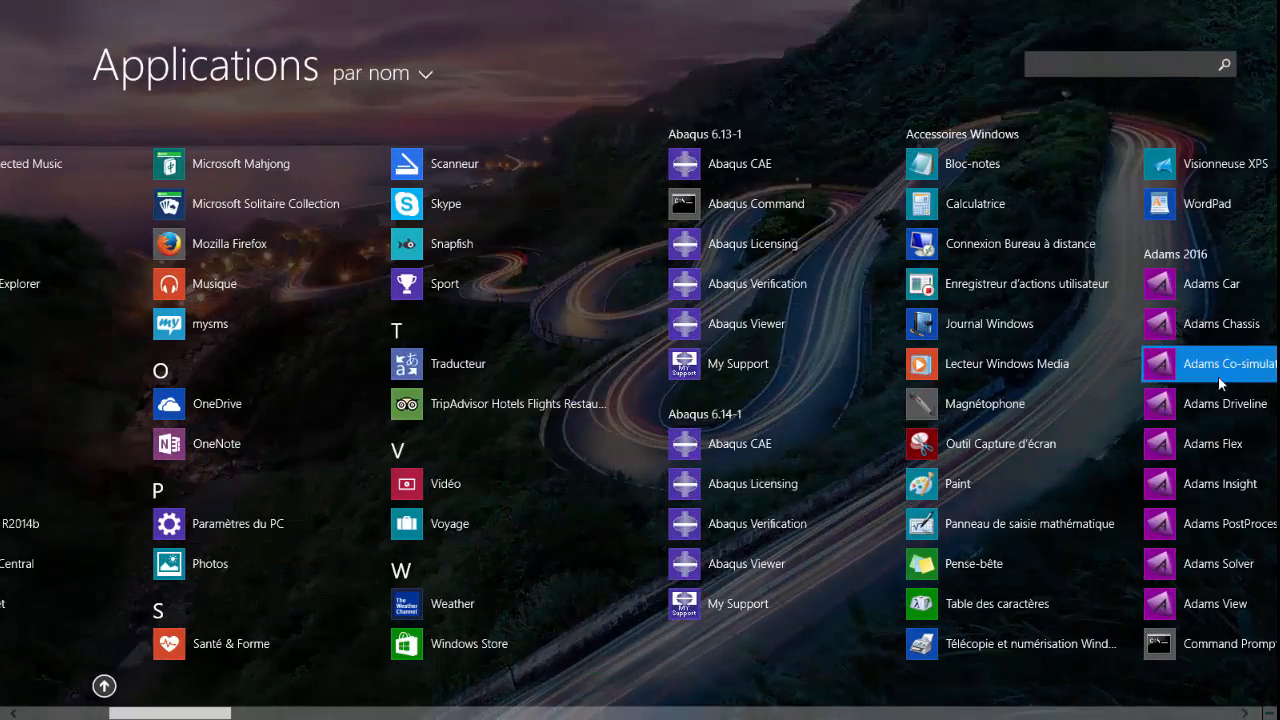
{"action": "left_click", "coordinate": [750, 564]}
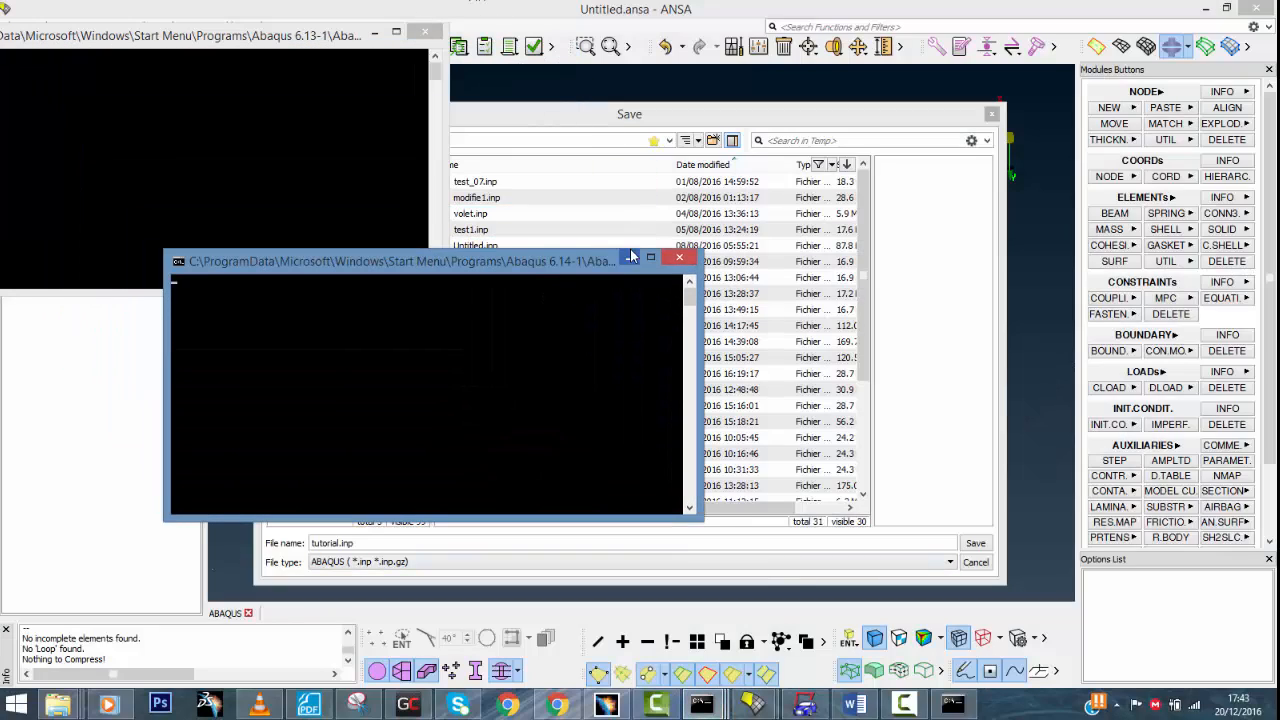
{"action": "left_click", "coordinate": [628, 262]}
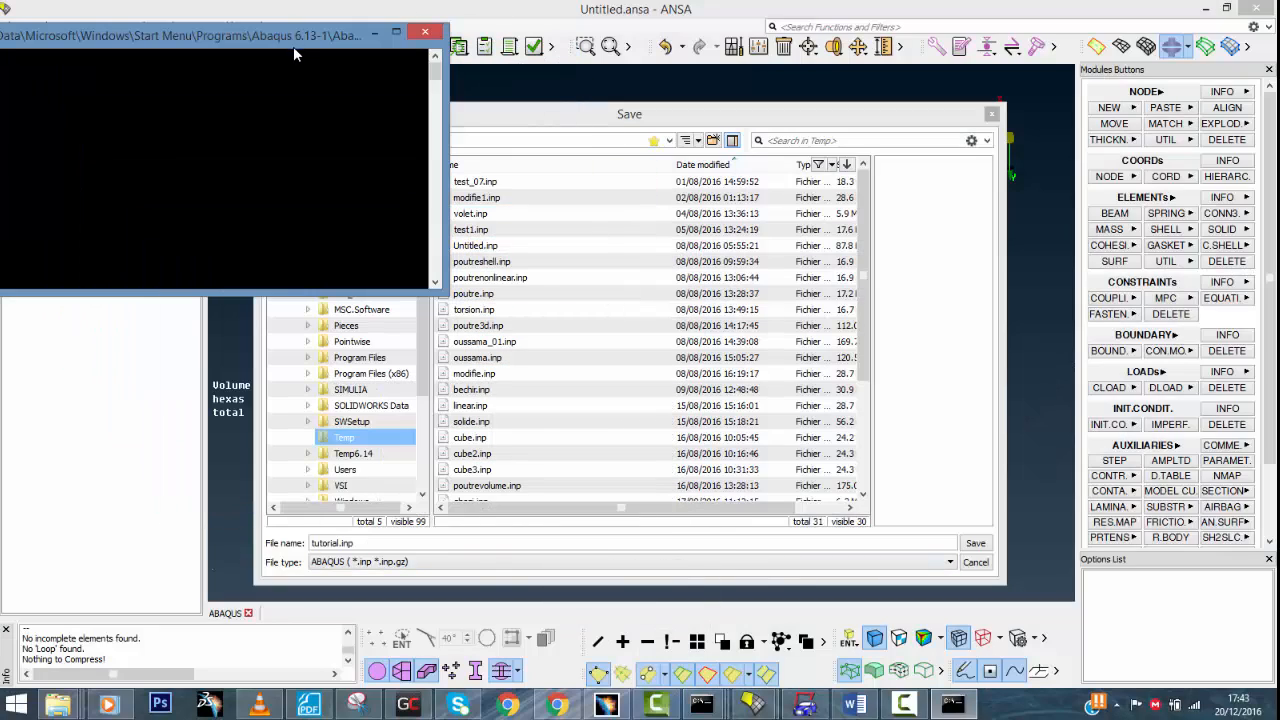
Move the Abaqus command window aside and confirm saving the output as tutorial.inp in C:/Temp
{"action": "left_click_drag", "start_coordinate": [293, 46], "coordinate": [1094, 53]}
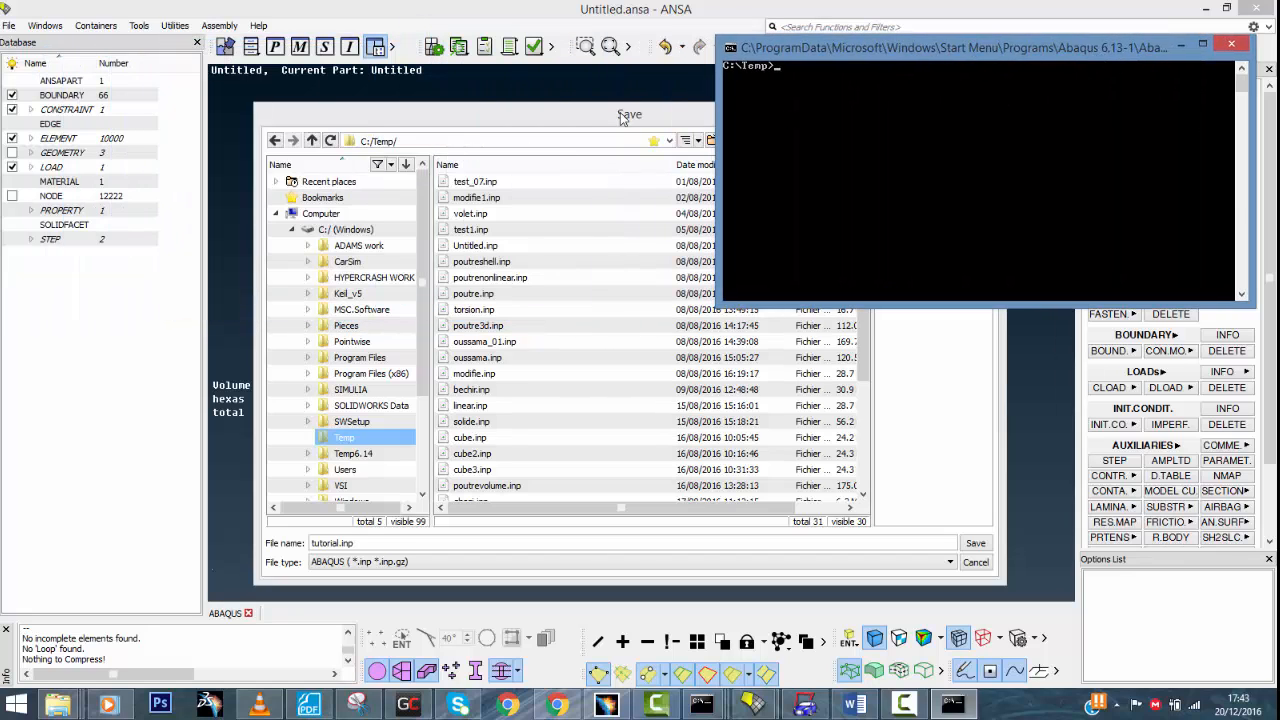
{"action": "left_click_drag", "start_coordinate": [568, 110], "coordinate": [562, 85]}
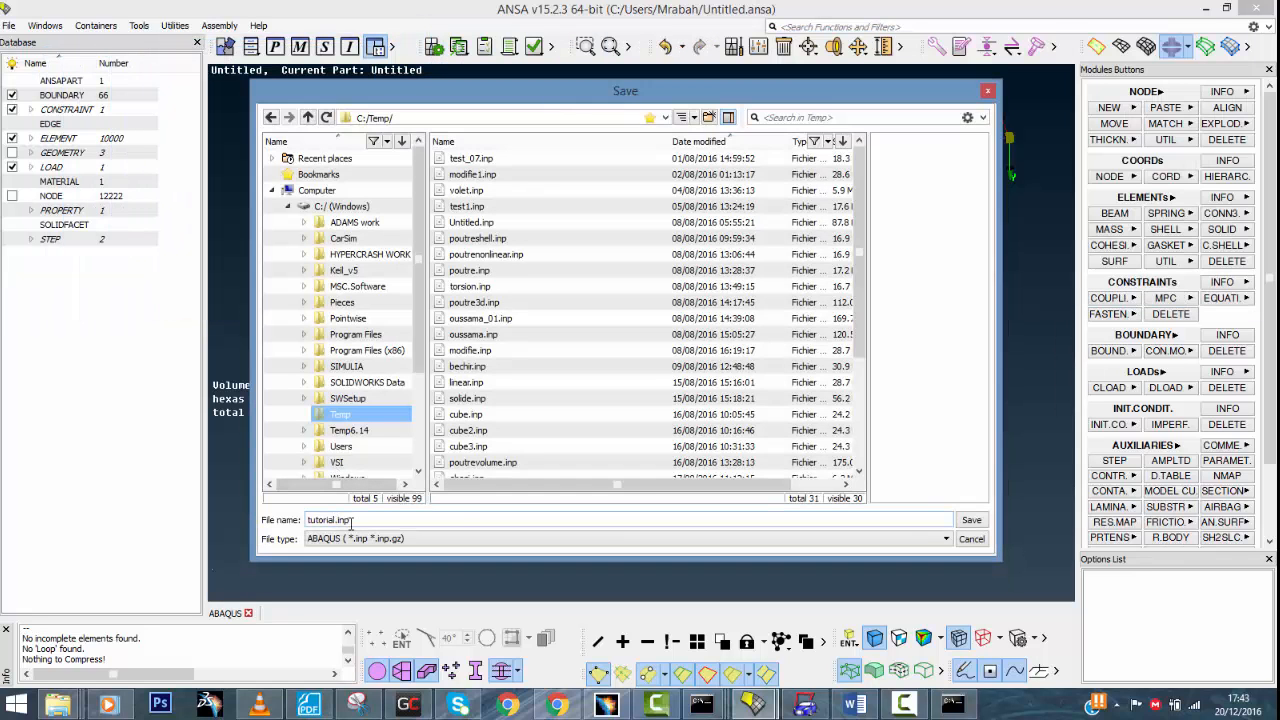
{"action": "left_click", "coordinate": [971, 519]}
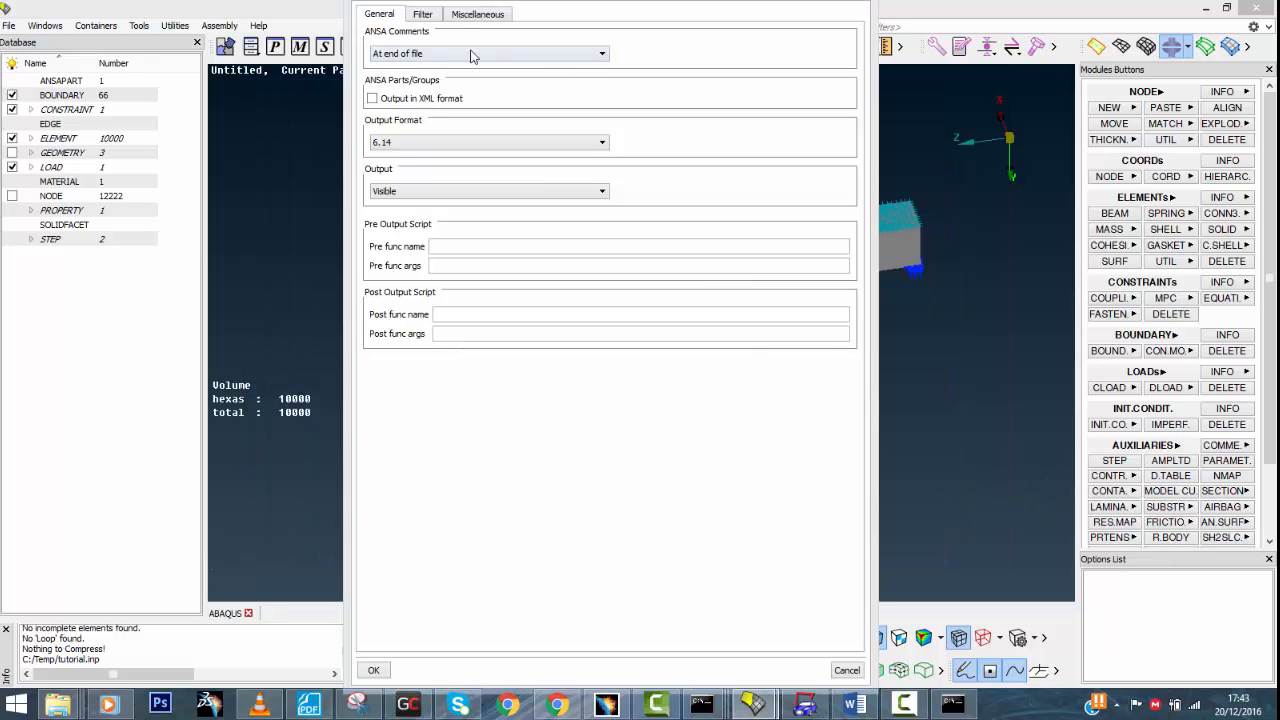
Set the output's ANSA comments to None and its scope to All, and review the filter and miscellaneous options
{"action": "left_click", "coordinate": [458, 52]}
{"action": "left_click", "coordinate": [385, 66]}
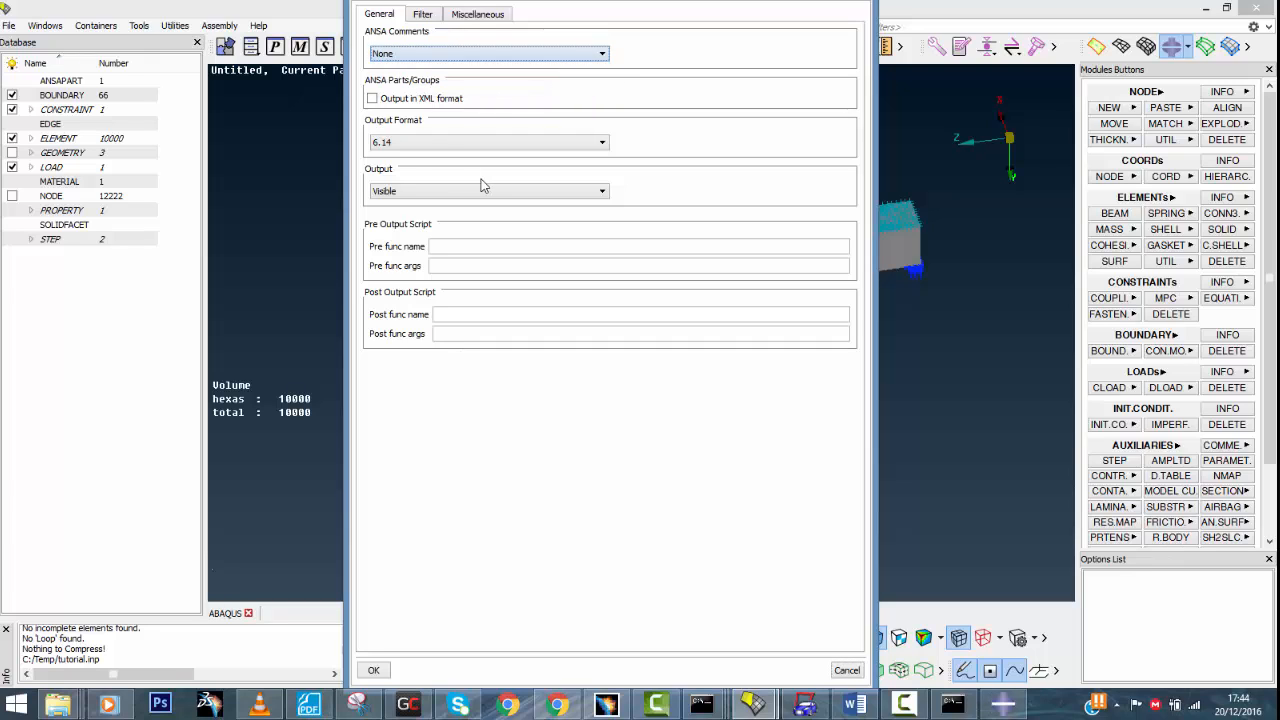
{"action": "left_click", "coordinate": [517, 190]}
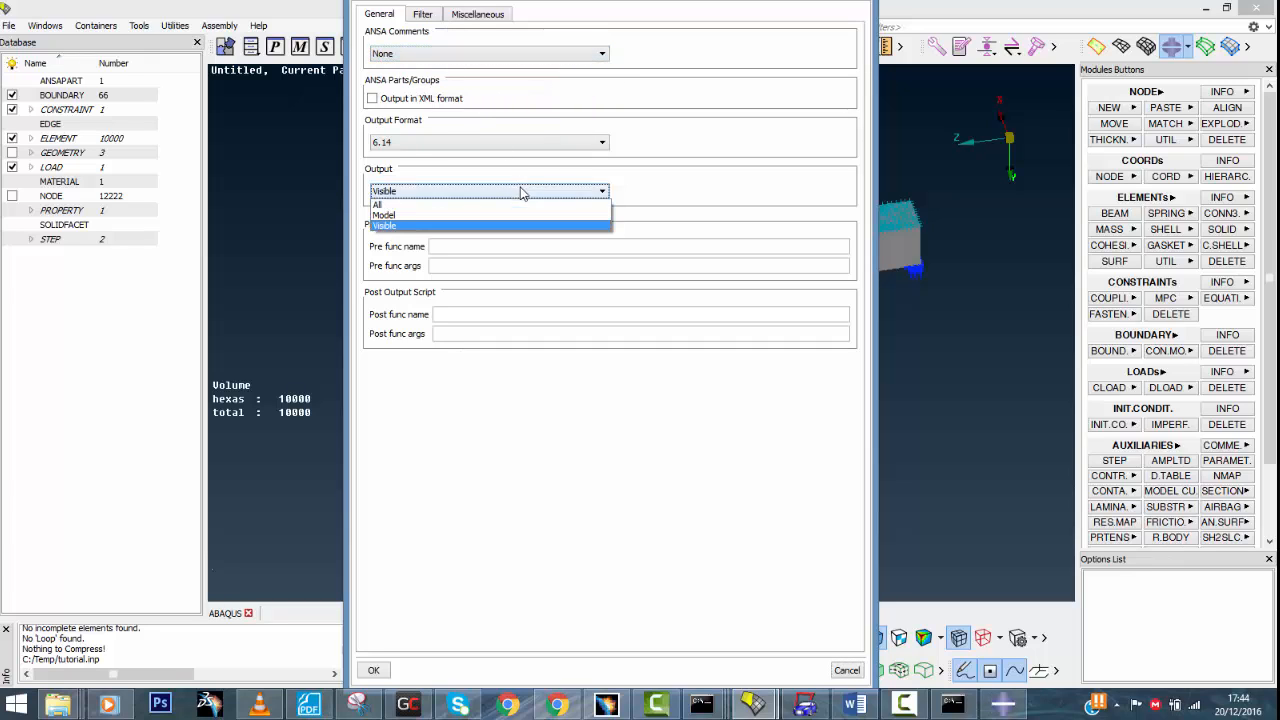
{"action": "left_click", "coordinate": [400, 203]}
{"action": "left_click", "coordinate": [423, 15]}
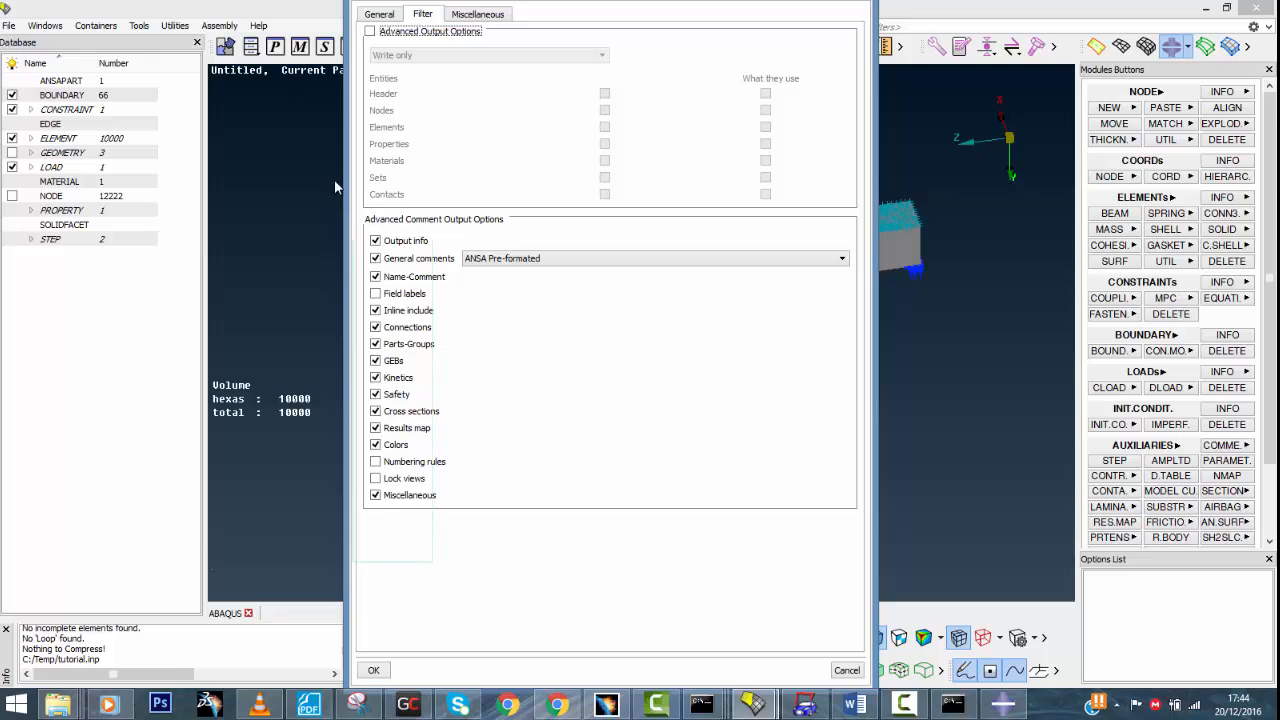
{"action": "left_click", "coordinate": [500, 15]}
{"action": "right_click_drag", "start_coordinate": [463, 473], "coordinate": [353, 132]}
{"action": "left_click", "coordinate": [380, 15]}
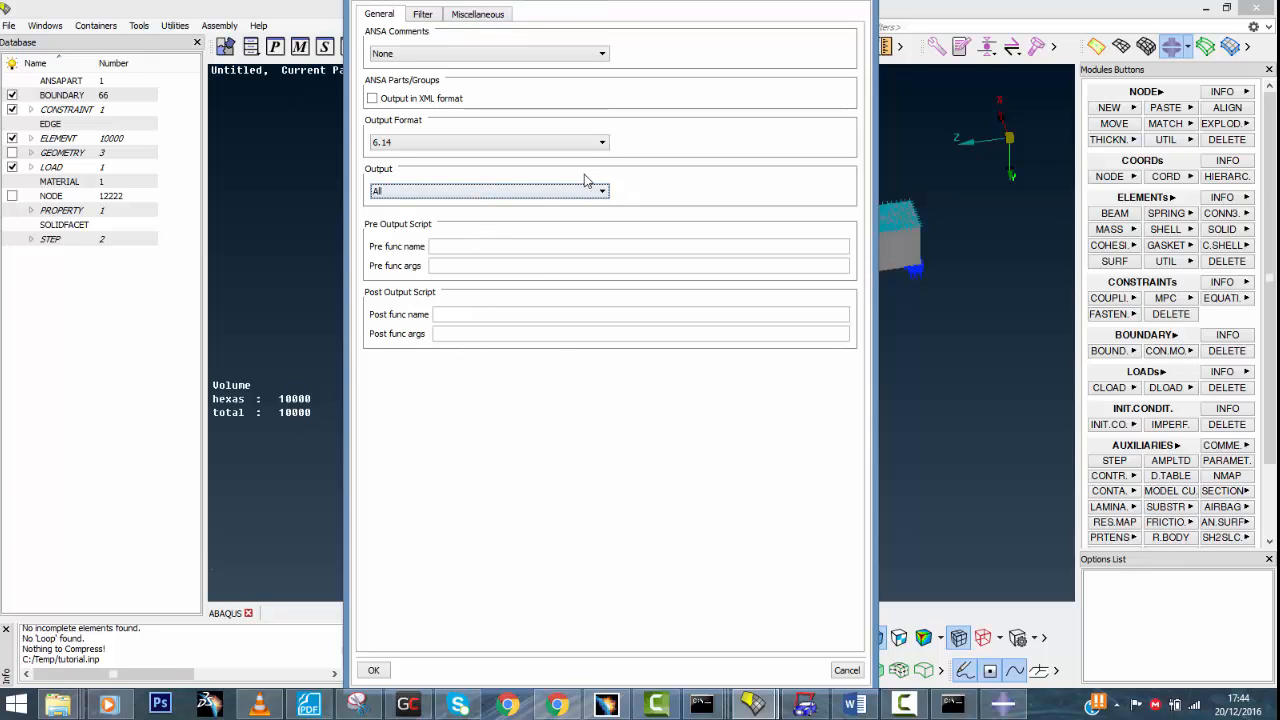
{"action": "left_click", "coordinate": [422, 14]}
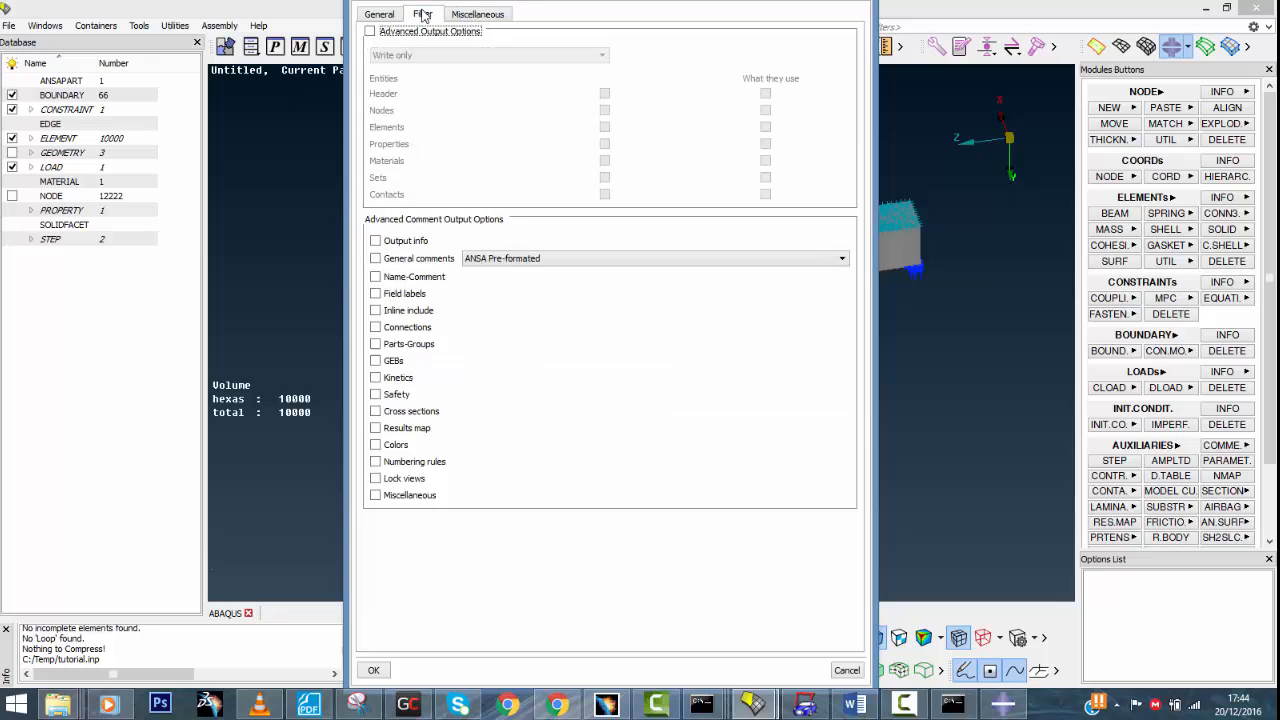
{"action": "left_click", "coordinate": [378, 15]}
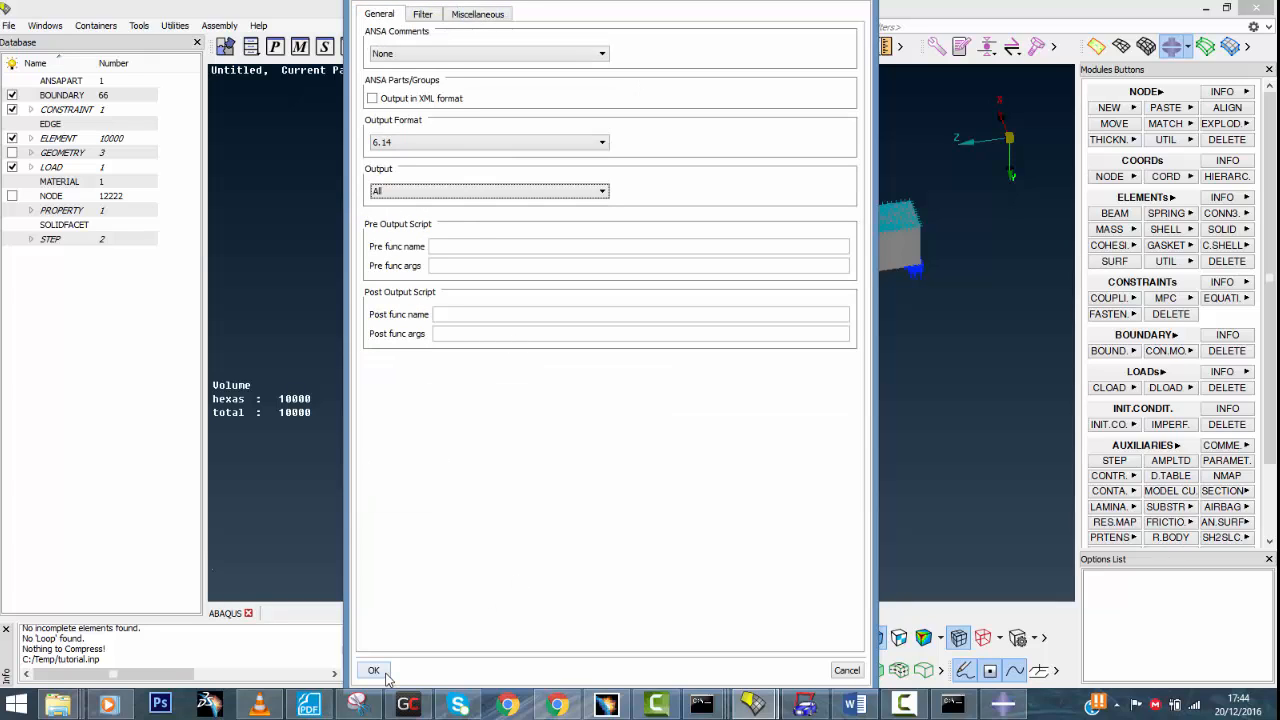
Choose 6.14 as the output format and write the ABAQUS input file
{"action": "left_click", "coordinate": [442, 142]}
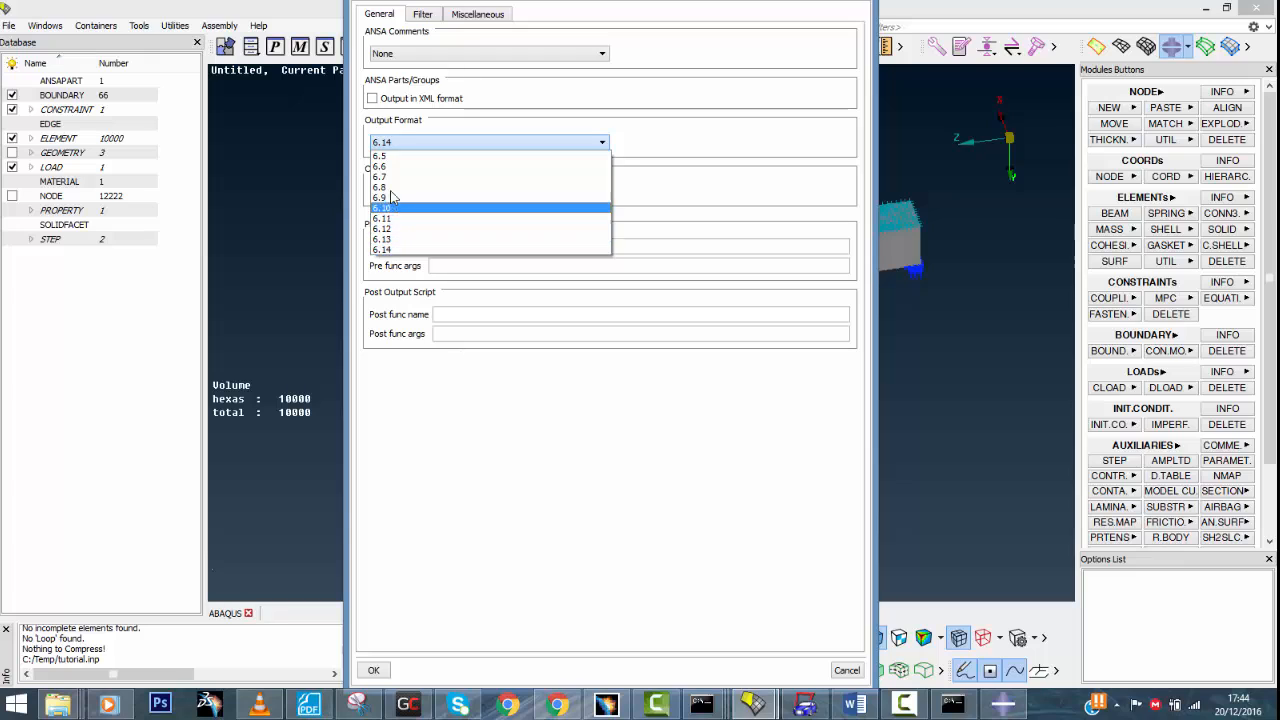
{"action": "left_click", "coordinate": [383, 250]}
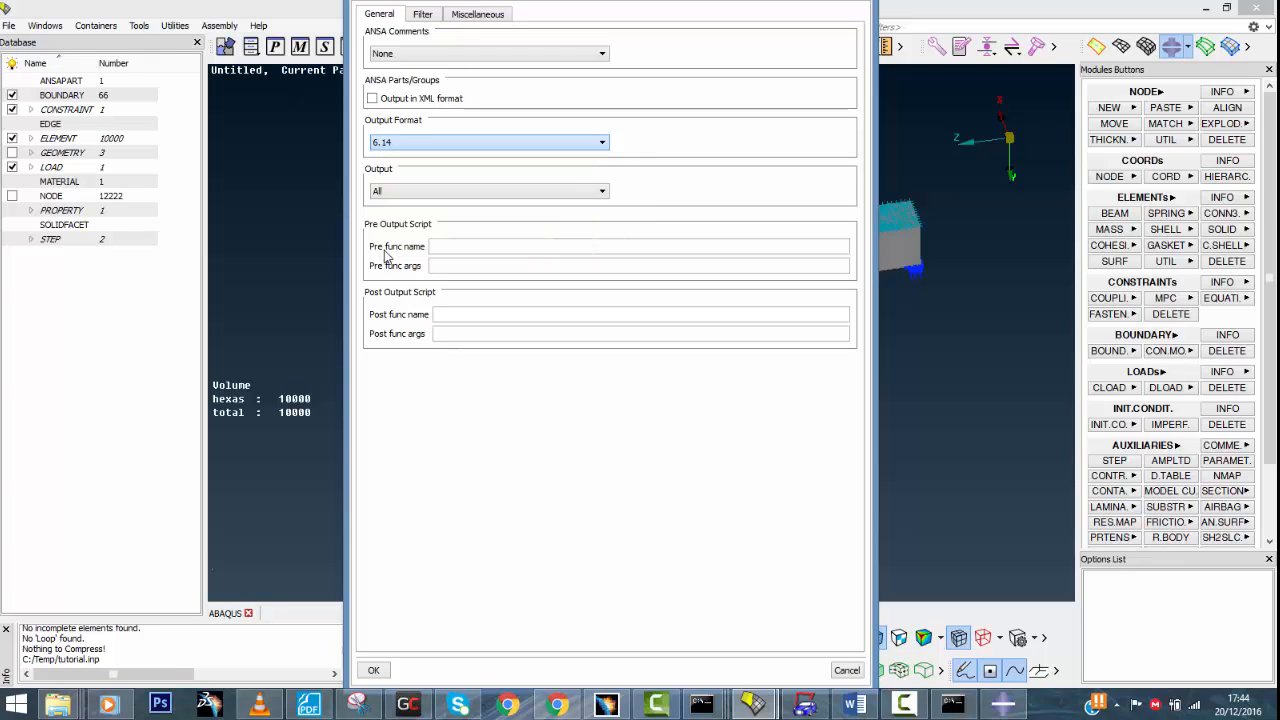
{"action": "left_click", "coordinate": [373, 671]}
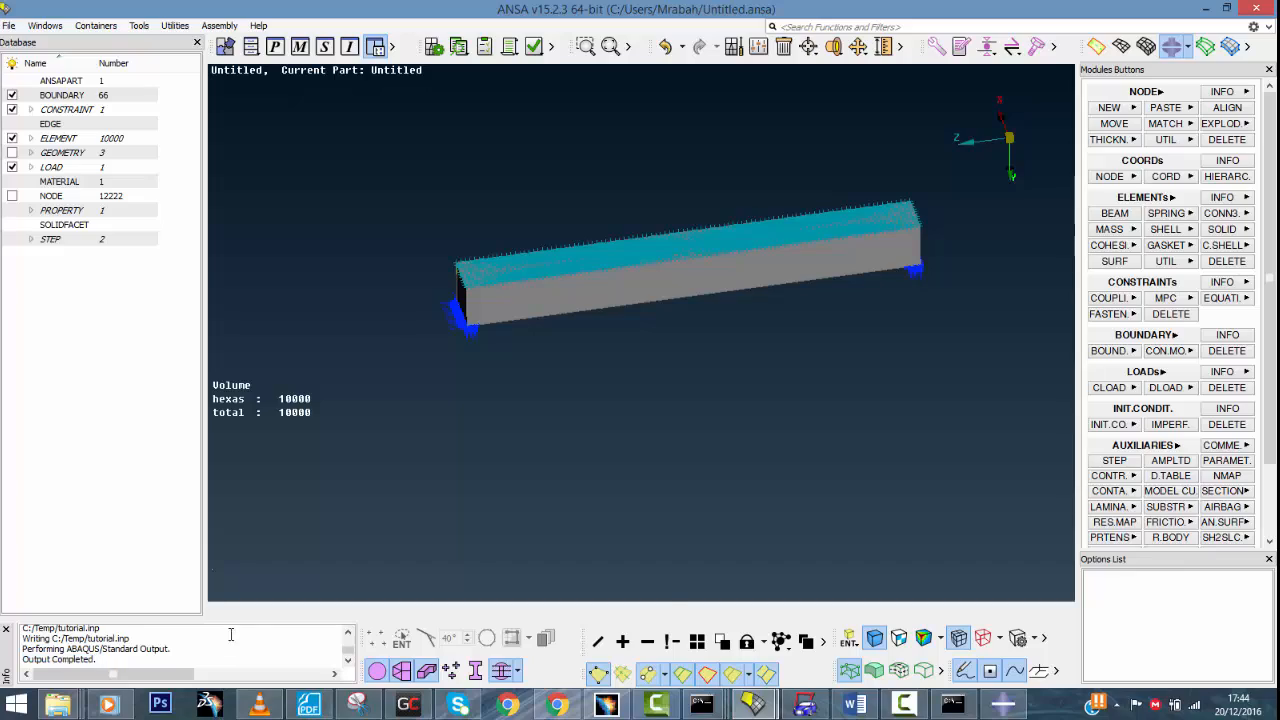
Switch to the Abaqus 6.13-1 command window and try to run the exported job with abq614 j=tutorial
{"action": "mouse_move", "coordinate": [703, 705]}
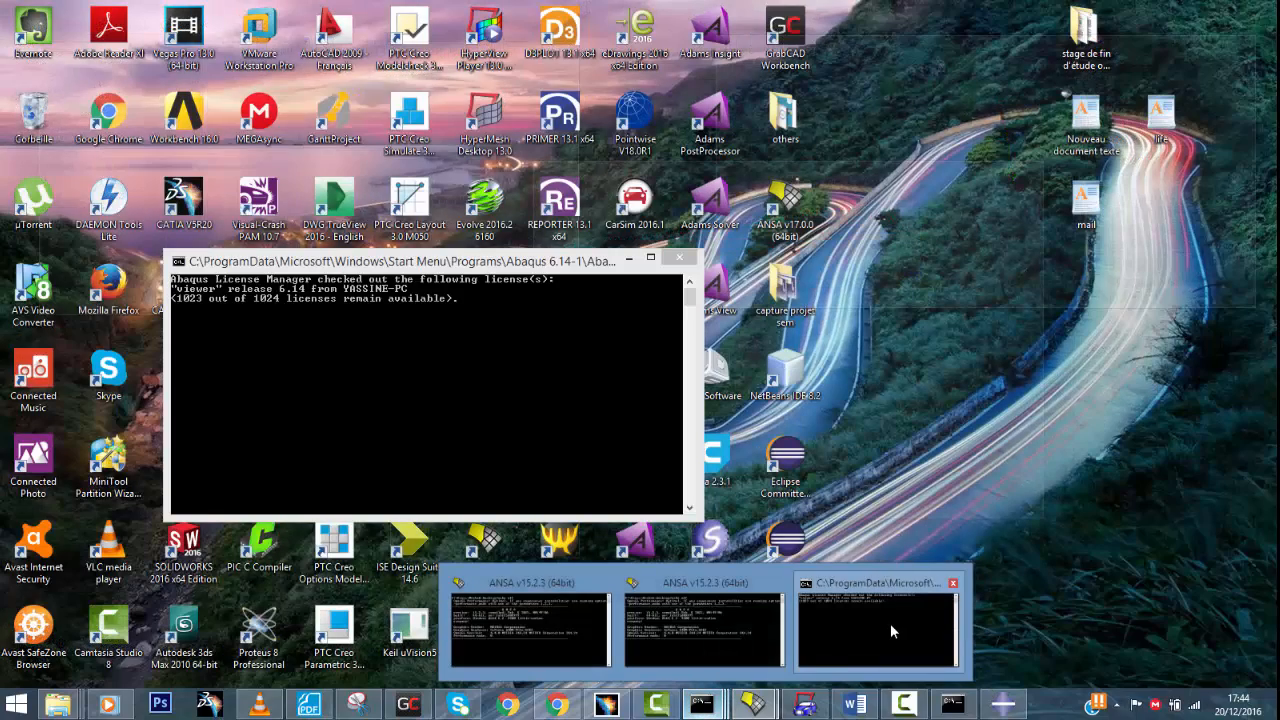
{"action": "mouse_move", "coordinate": [761, 622]}
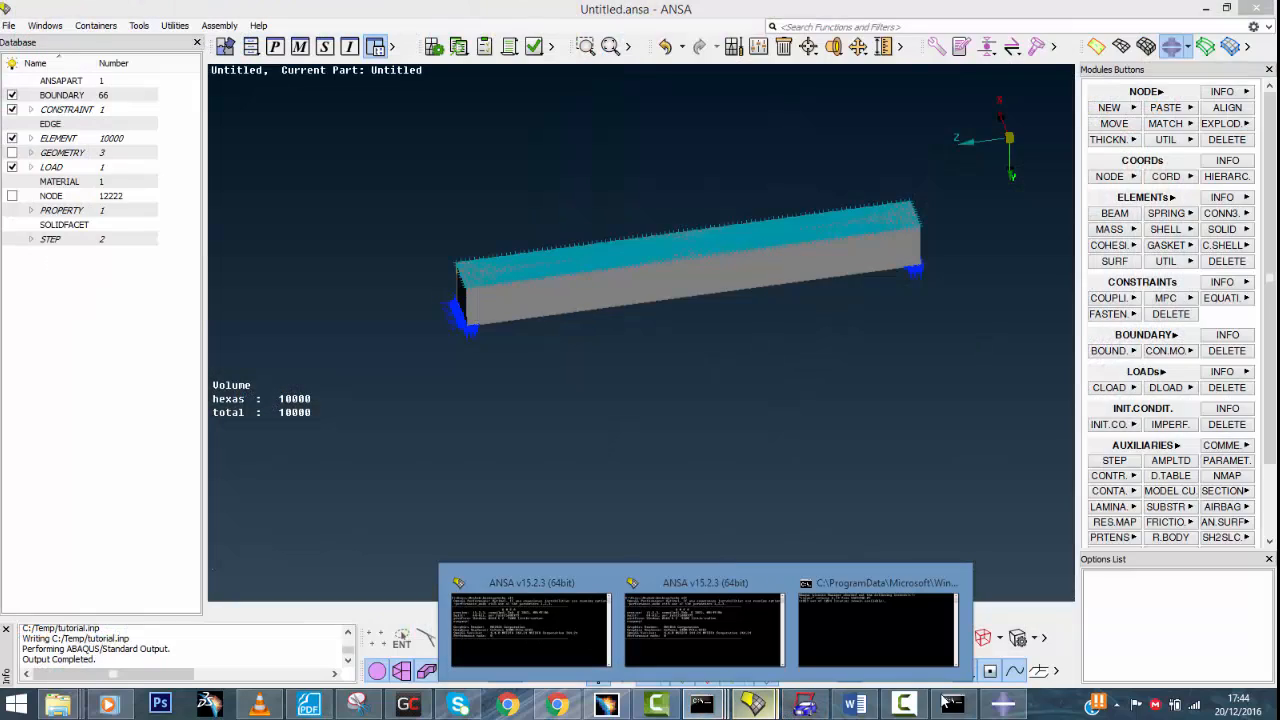
{"action": "left_click", "coordinate": [948, 704]}
{"action": "left_click_drag", "start_coordinate": [880, 44], "coordinate": [734, 348]}
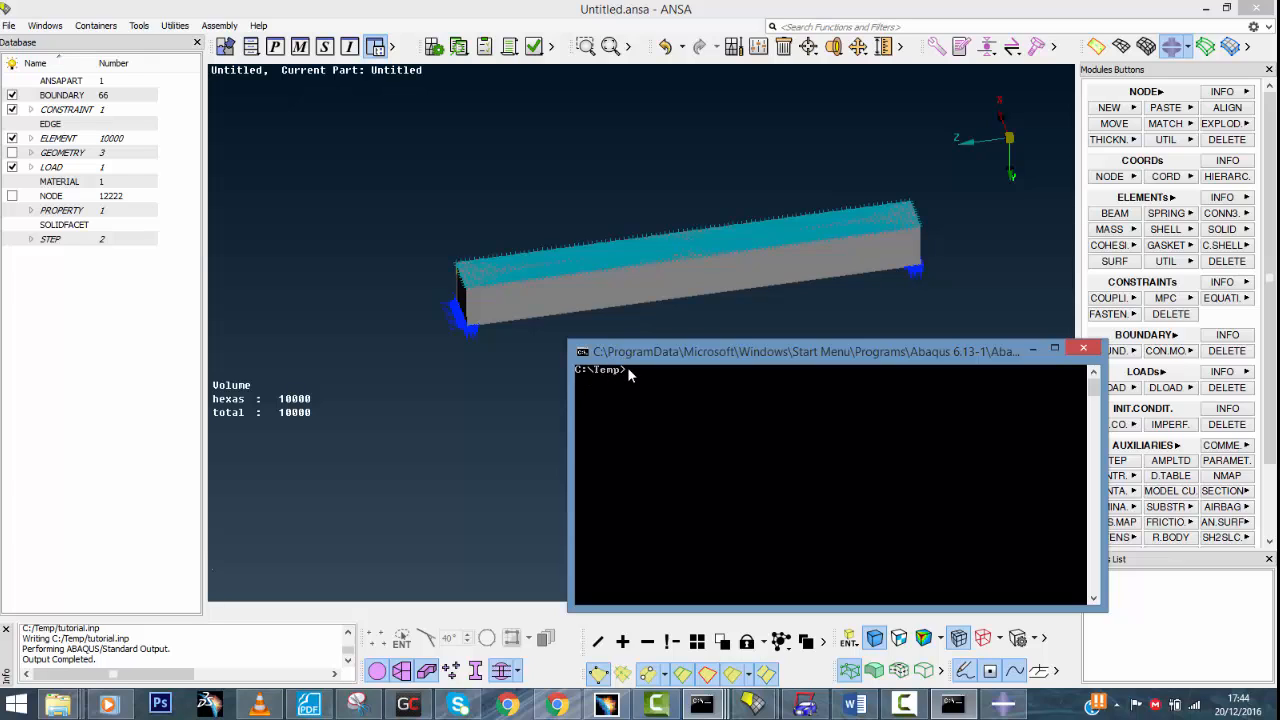
{"action": "left_click_drag", "start_coordinate": [707, 350], "coordinate": [694, 339]}
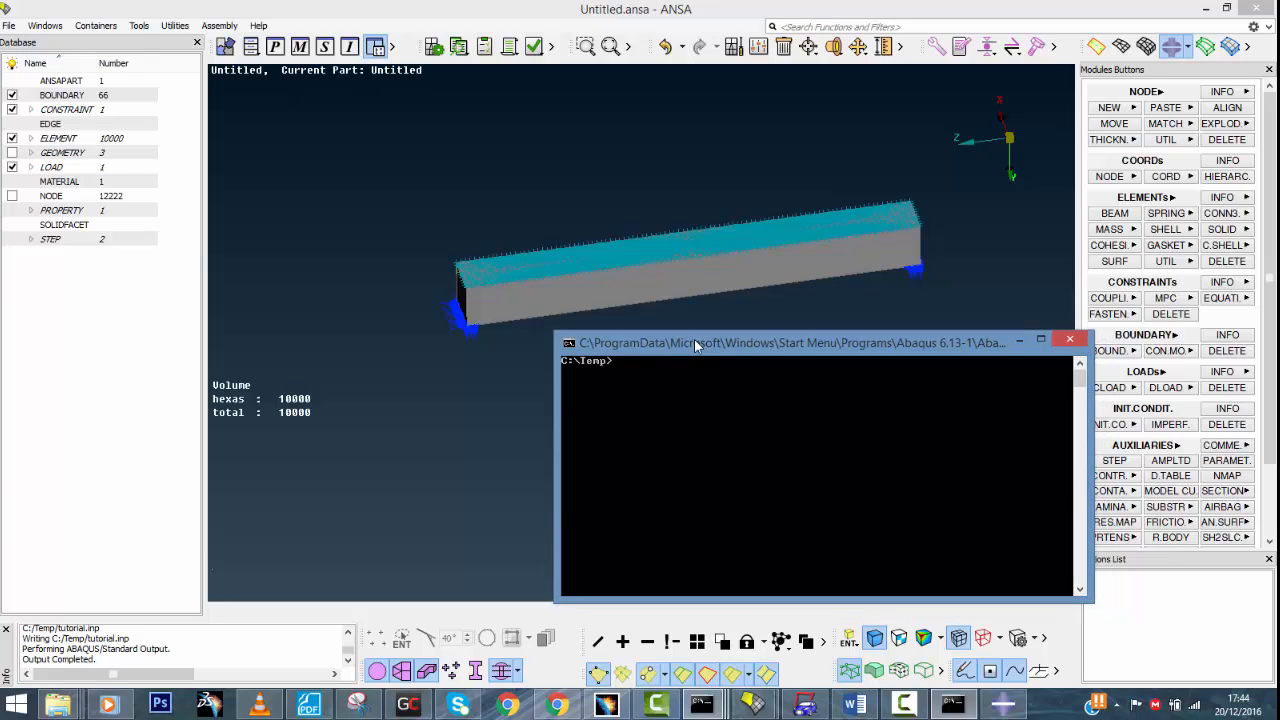
{"action": "left_click", "coordinate": [729, 272]}
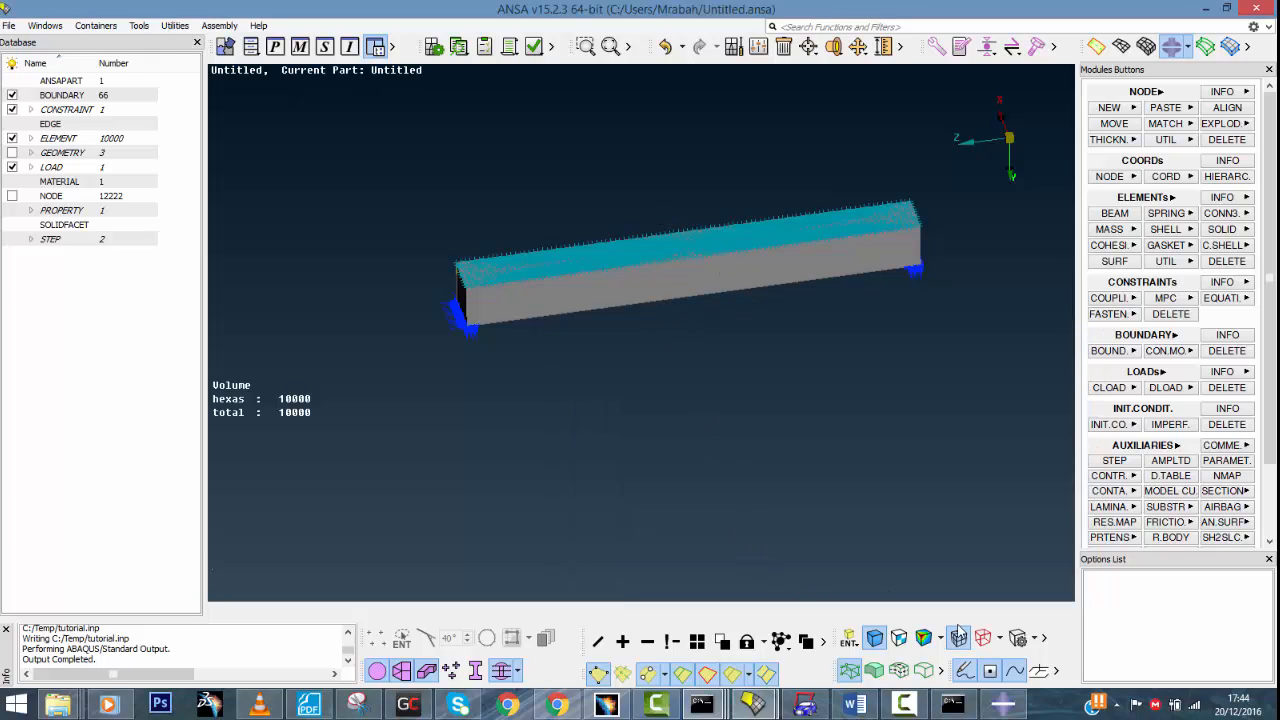
{"action": "left_click", "coordinate": [952, 704]}
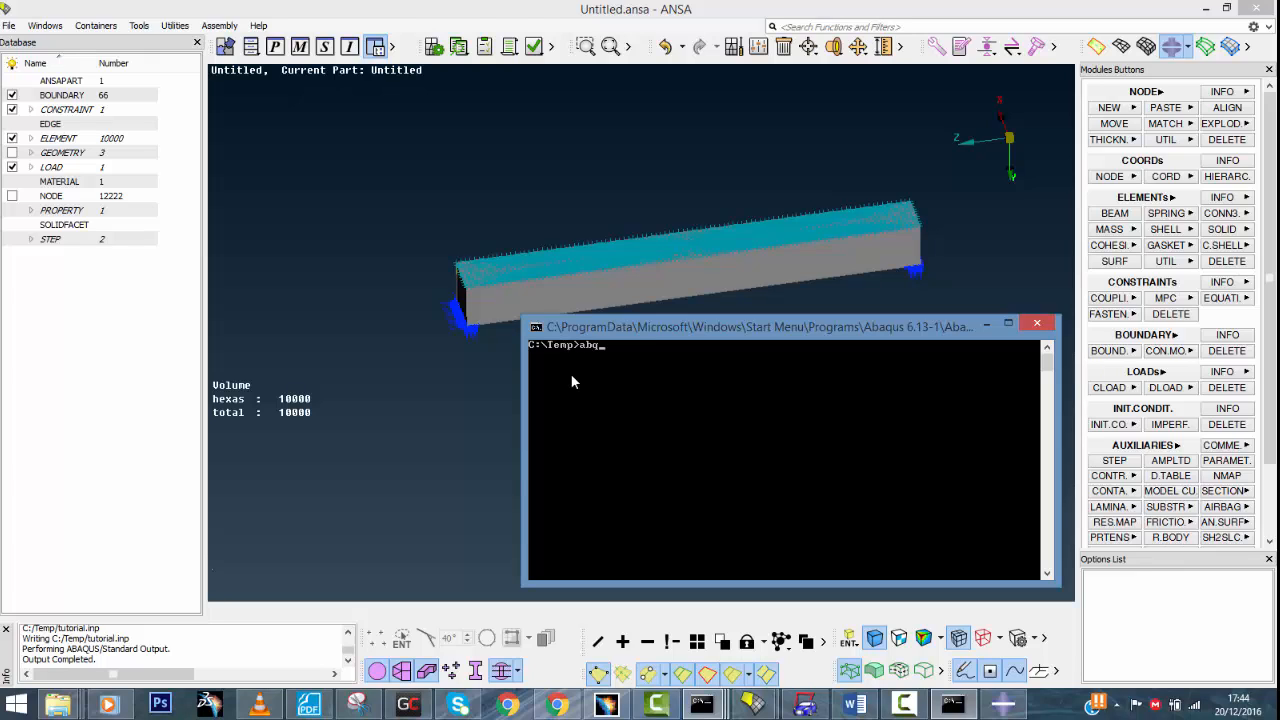
{"action": "type", "text": "614 j="}
{"action": "type", "text": "tutorial"}
{"action": "key", "text": "Return"}
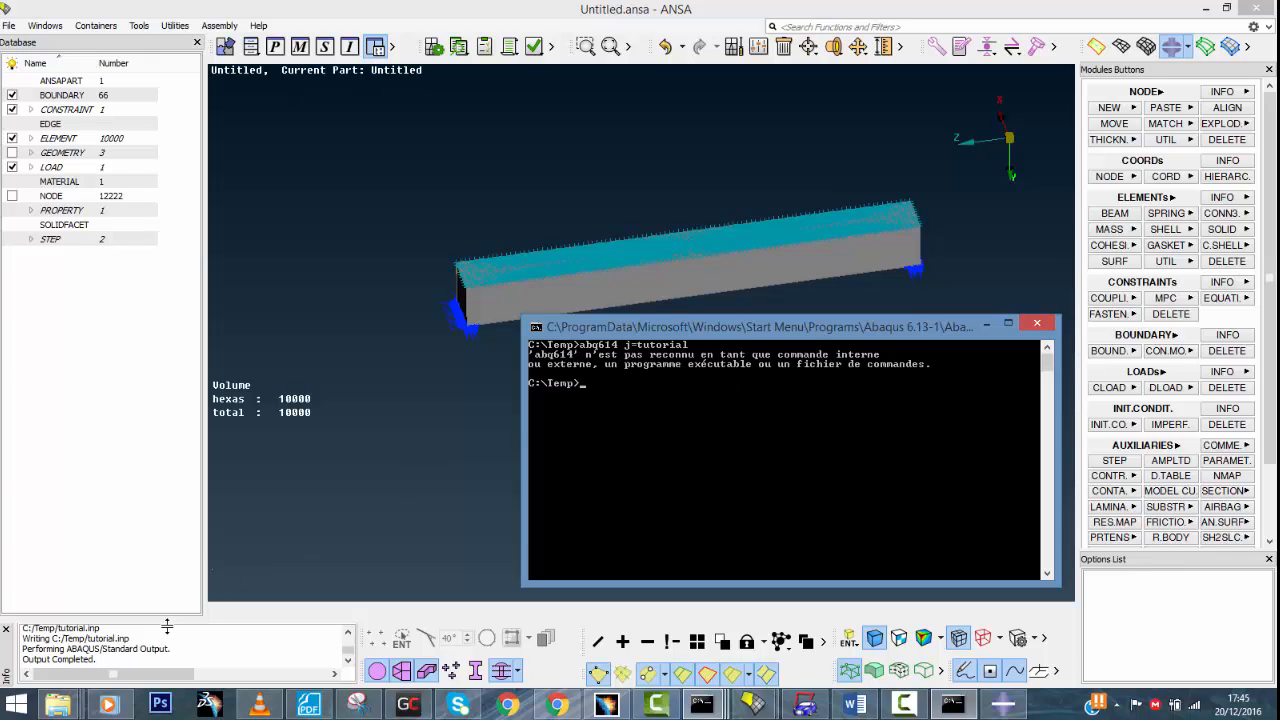
Switch to File Explorer and open the Temp folder on the C: drive
{"action": "left_click", "coordinate": [58, 705]}
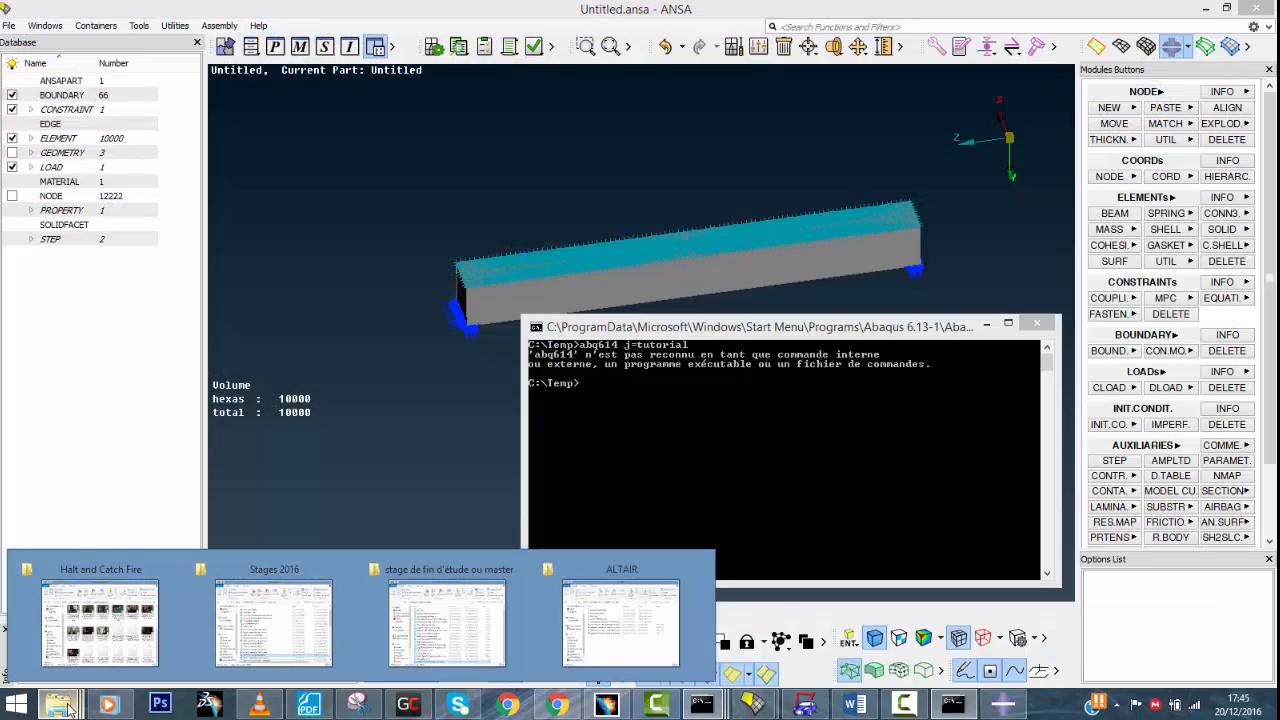
{"action": "left_click", "coordinate": [300, 615]}
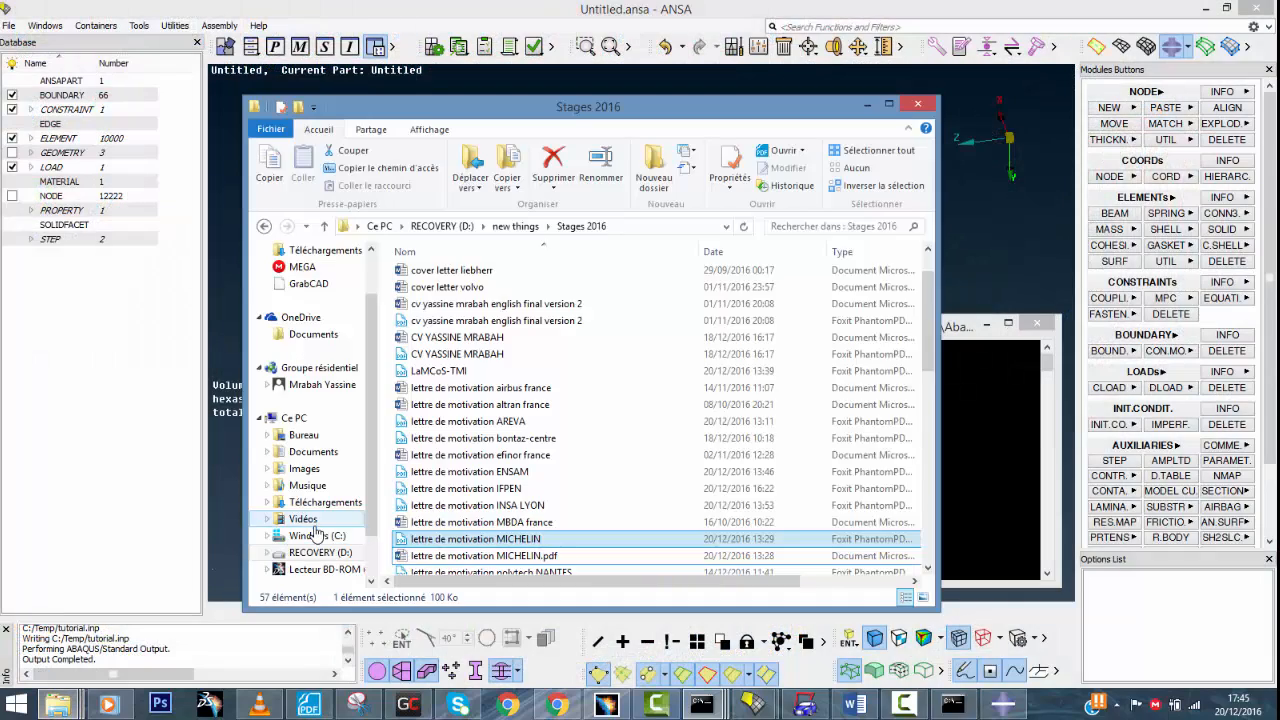
{"action": "left_click", "coordinate": [315, 535]}
{"action": "left_click", "coordinate": [430, 510]}
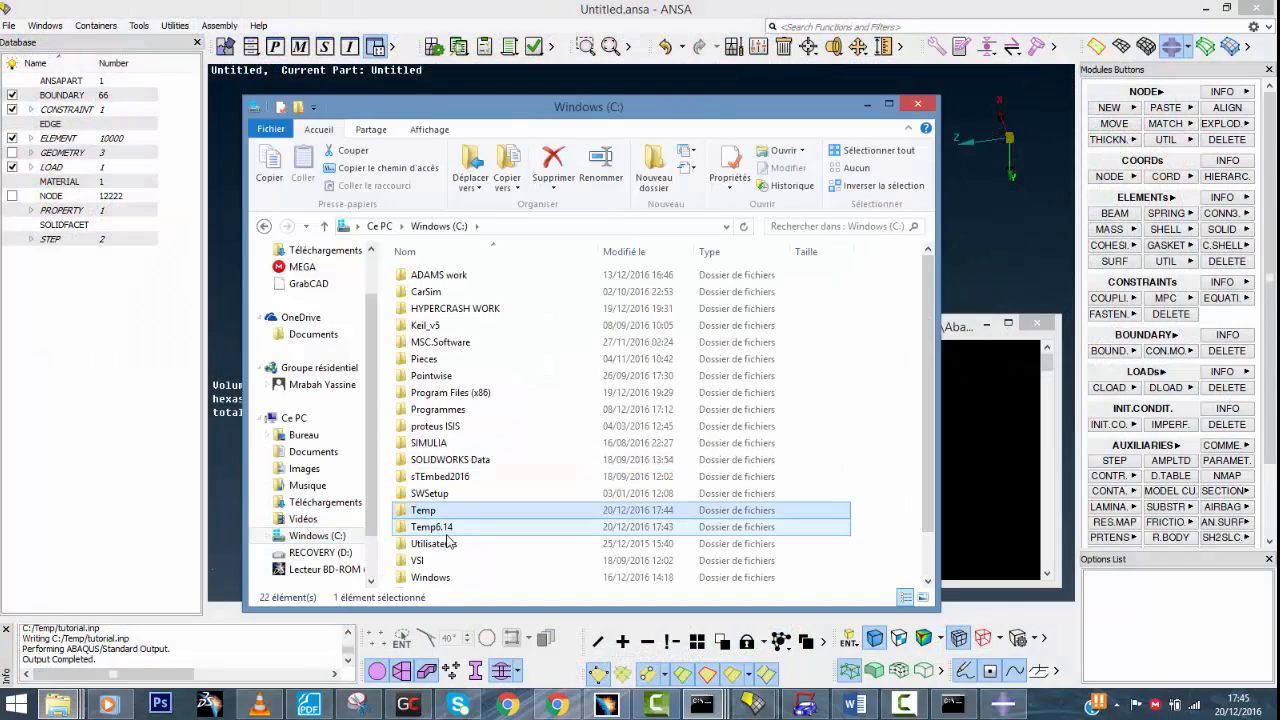
{"action": "double_click", "coordinate": [440, 510]}
Look through the Temp folder's files beginning with t for the exported tutorial input file
{"action": "left_click", "coordinate": [471, 474]}
{"action": "scroll", "coordinate": [470, 466], "scroll_direction": "down", "scroll_amount": 4}
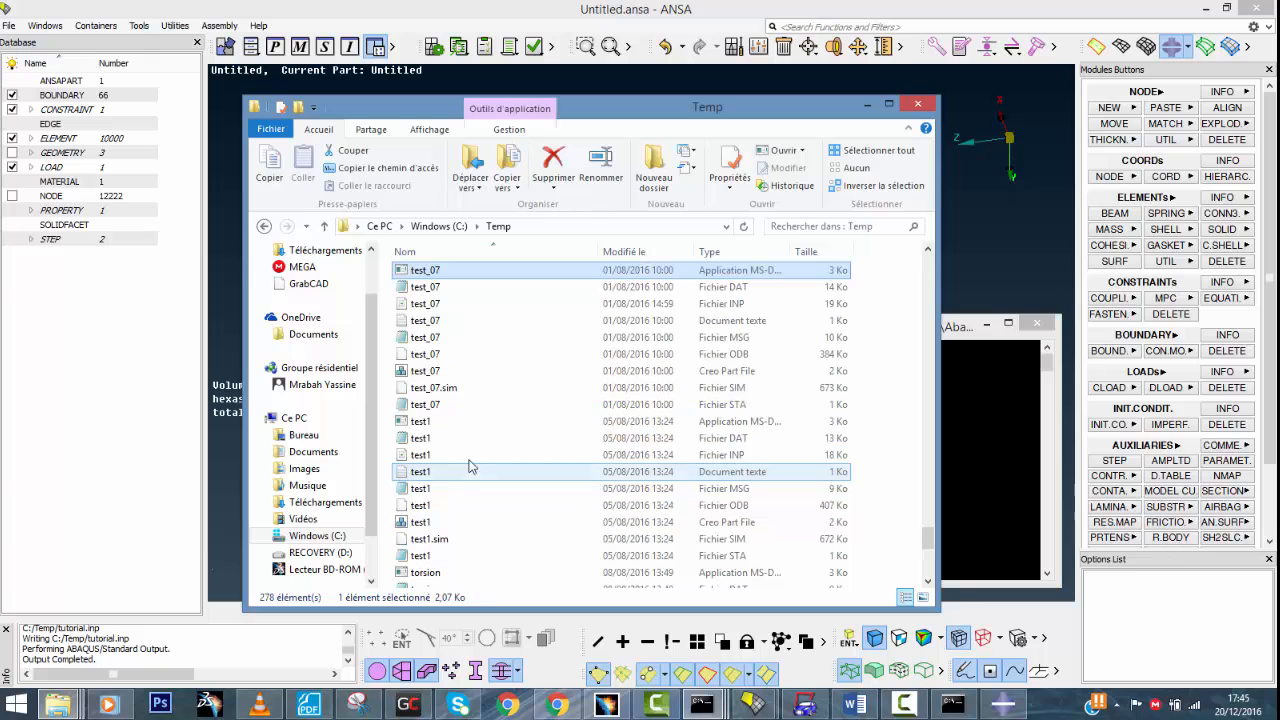
{"action": "key", "text": "t"}
{"action": "key", "text": "t"}
{"action": "key", "text": "t"}
{"action": "key", "text": "t"}
{"action": "key", "text": "t"}
{"action": "key", "text": "t"}
{"action": "key", "text": "t"}
{"action": "key", "text": "t"}
{"action": "key", "text": "t"}
{"action": "key", "text": "t"}
{"action": "key", "text": "t"}
{"action": "key", "text": "t"}
{"action": "key", "text": "t"}
{"action": "key", "text": "t"}
{"action": "key", "text": "t"}
{"action": "key", "text": "t"}
{"action": "key", "text": "t"}
{"action": "key", "text": "t"}
{"action": "key", "text": "t"}
{"action": "key", "text": "t"}
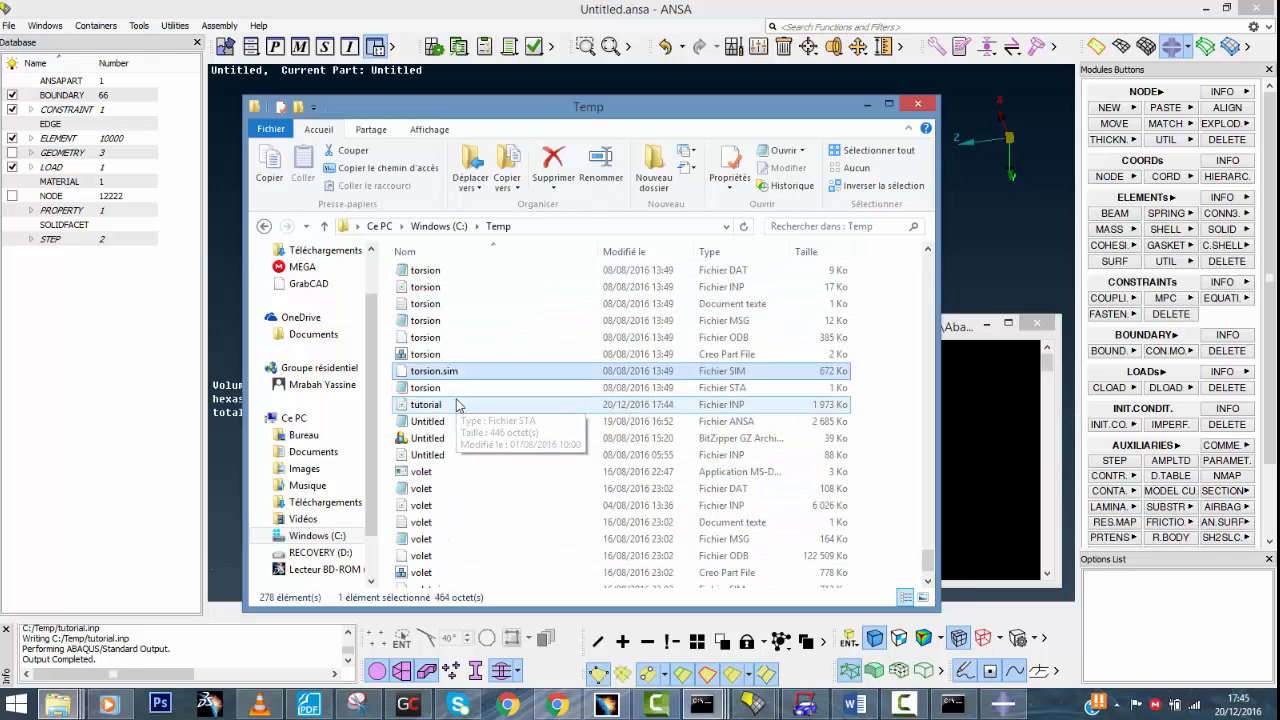
{"action": "key", "text": "t"}
{"action": "key", "text": "t"}
{"action": "key", "text": "t"}
{"action": "key", "text": "t"}
{"action": "key", "text": "t"}
{"action": "key", "text": "t"}
{"action": "key", "text": "t"}
{"action": "scroll", "coordinate": [467, 426], "scroll_direction": "down", "scroll_amount": 8}
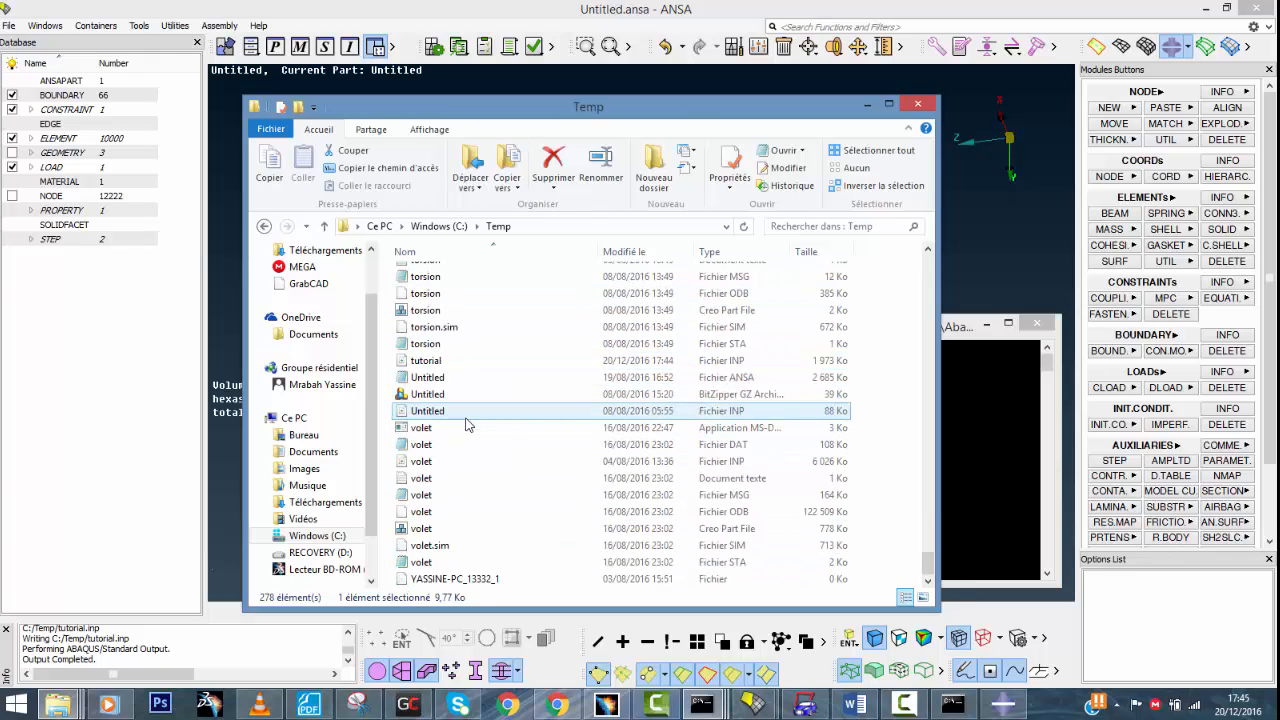
{"action": "scroll", "coordinate": [465, 426], "scroll_direction": "up", "scroll_amount": 10}
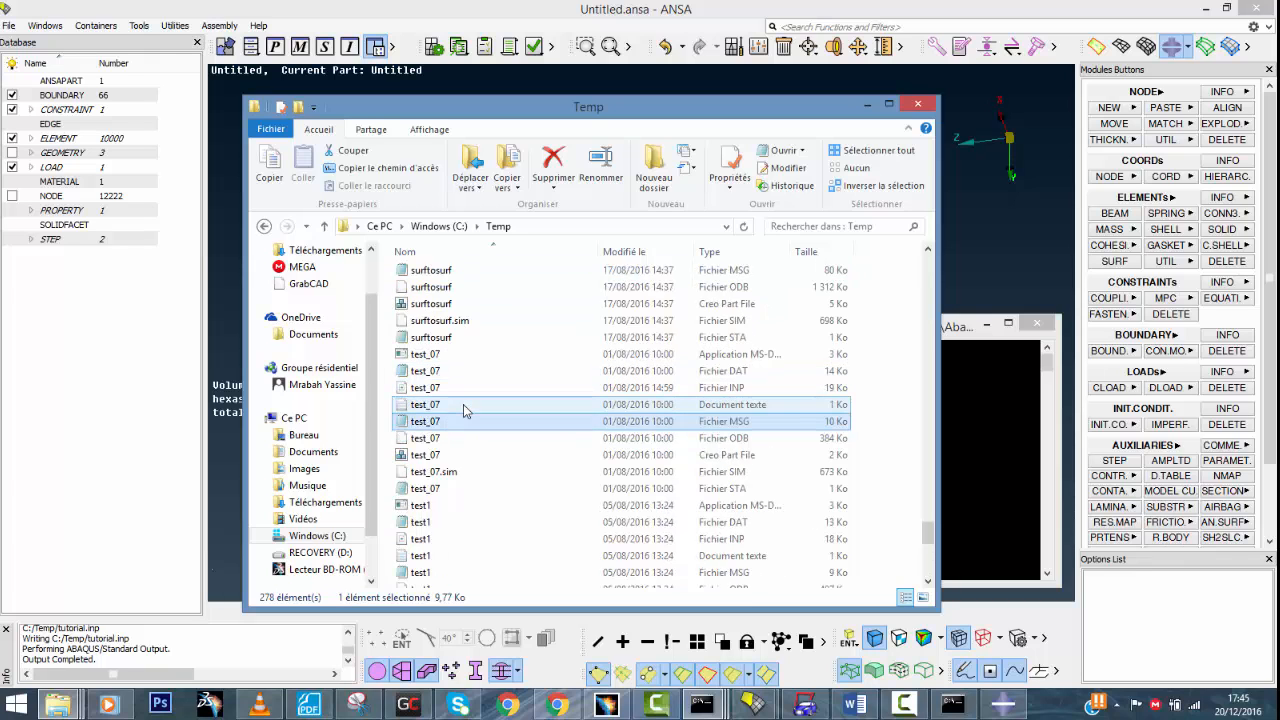
{"action": "scroll", "coordinate": [465, 400], "scroll_direction": "up", "scroll_amount": 8}
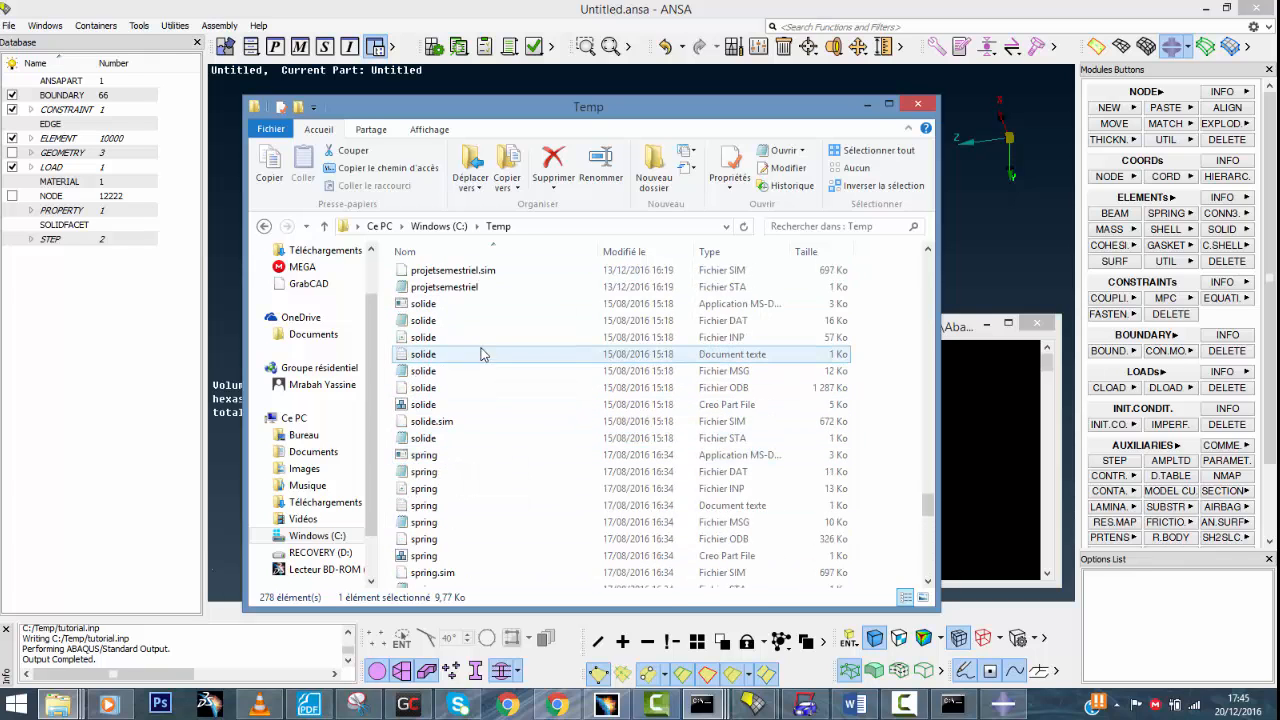
Return to ANSA and check the path of the written input file in the output log
{"action": "left_click", "coordinate": [867, 103]}
{"action": "left_click", "coordinate": [282, 12]}
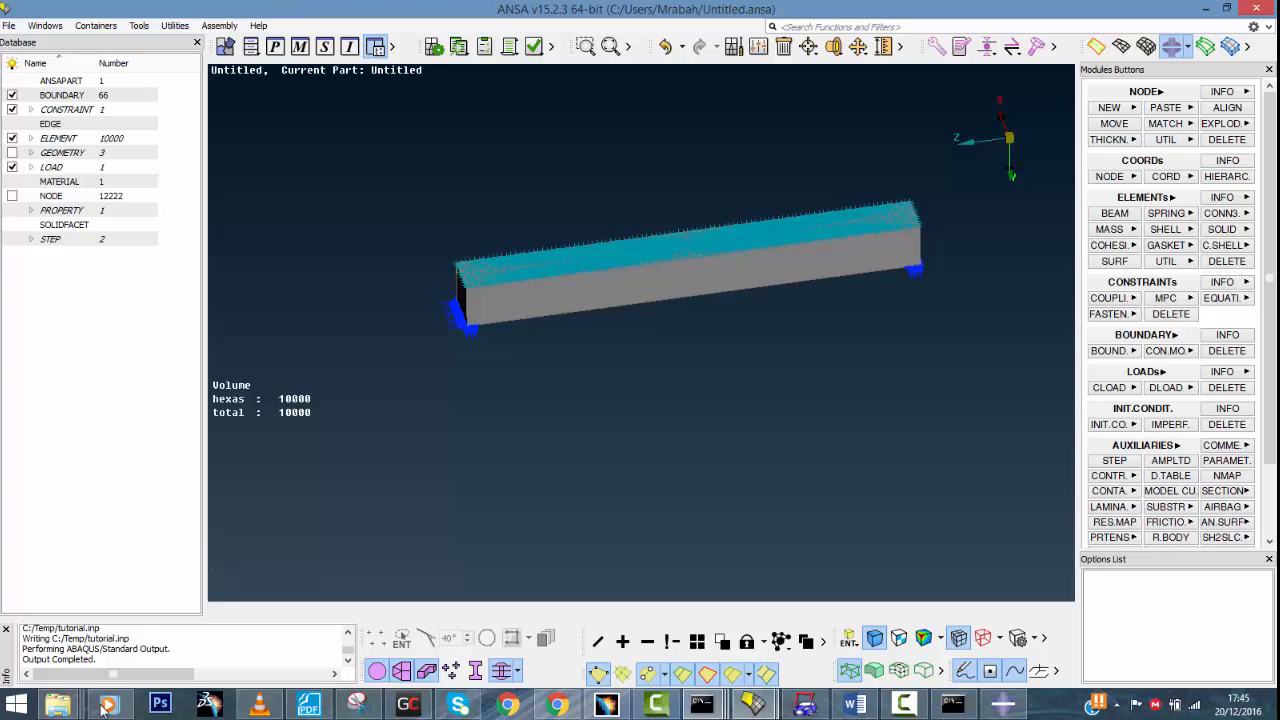
{"action": "left_click_drag", "start_coordinate": [53, 638], "coordinate": [131, 638]}
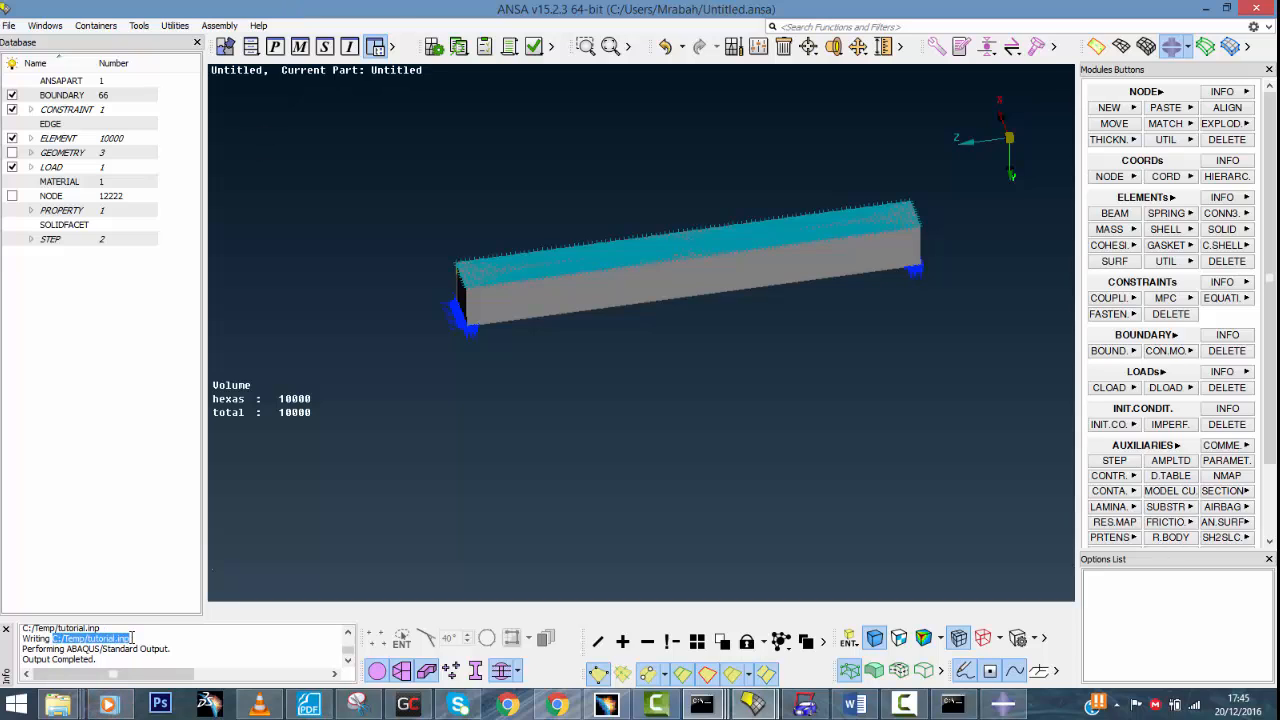
Go back to the Temp folder in File Explorer and check the tutorial input file among the t files
{"action": "left_click", "coordinate": [57, 705]}
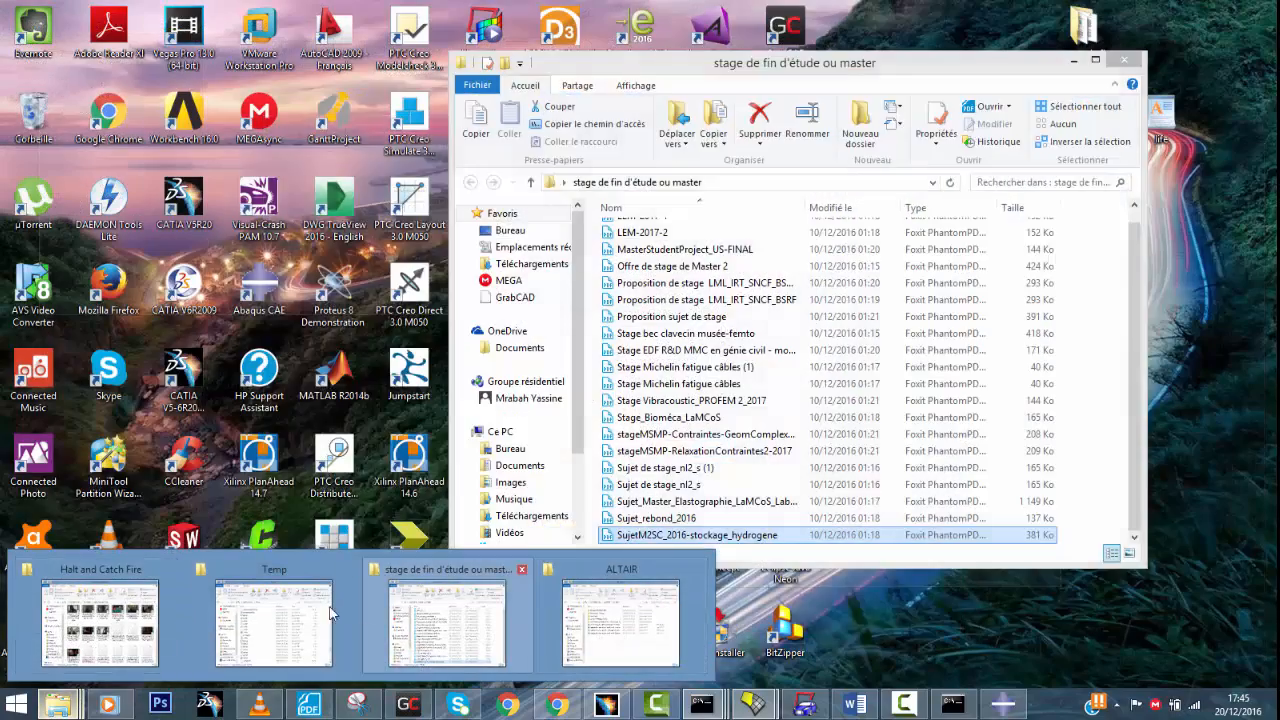
{"action": "left_click", "coordinate": [285, 615]}
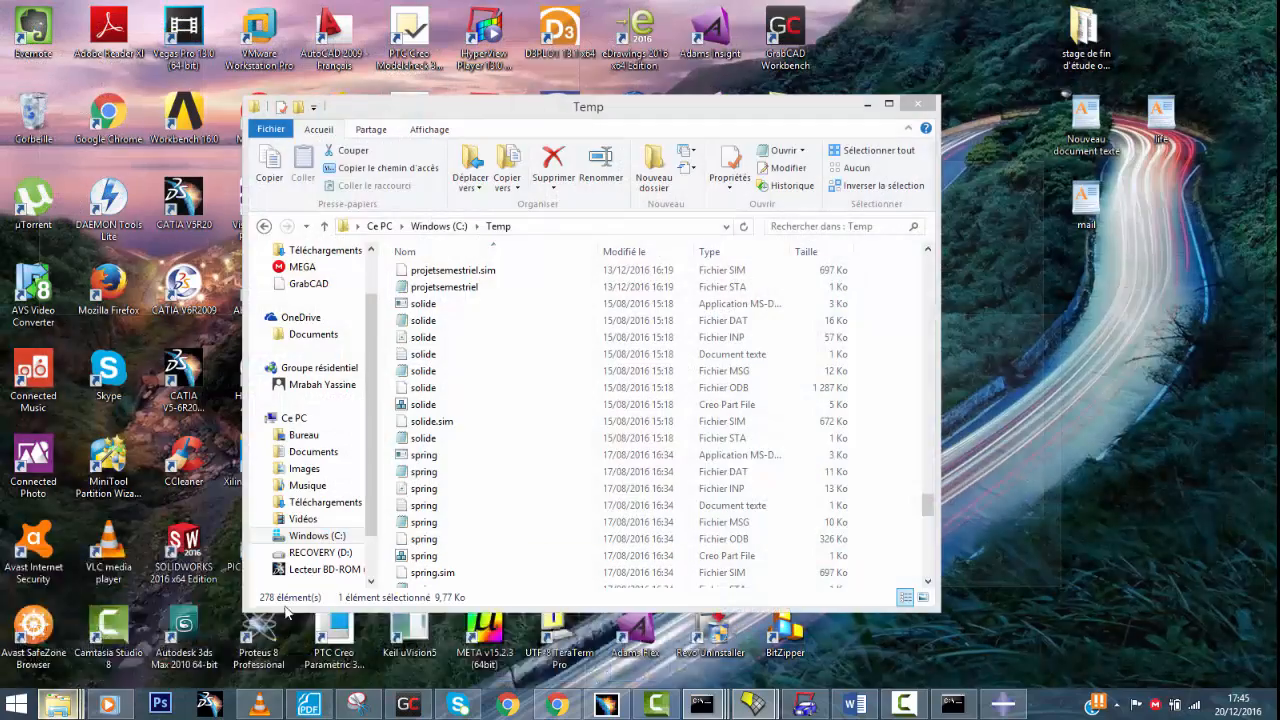
{"action": "left_click", "coordinate": [455, 438]}
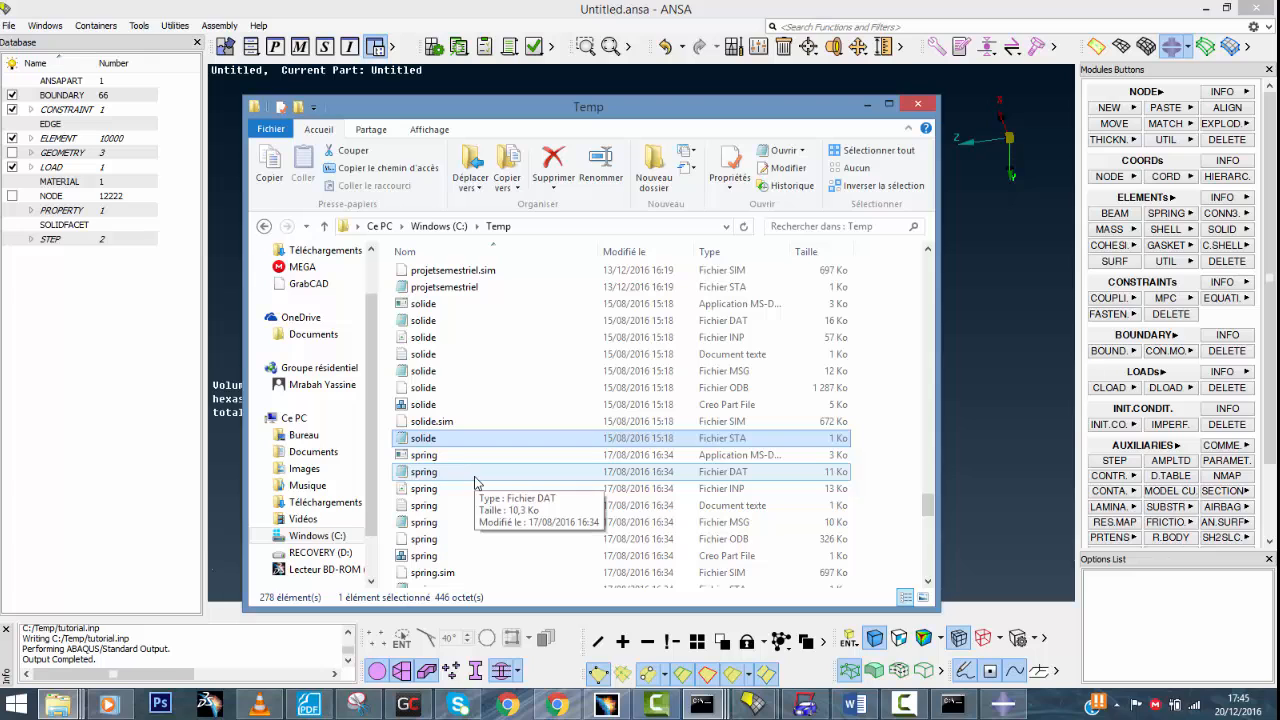
{"action": "key", "text": "t"}
{"action": "scroll", "coordinate": [487, 480], "scroll_direction": "up", "scroll_amount": 2}
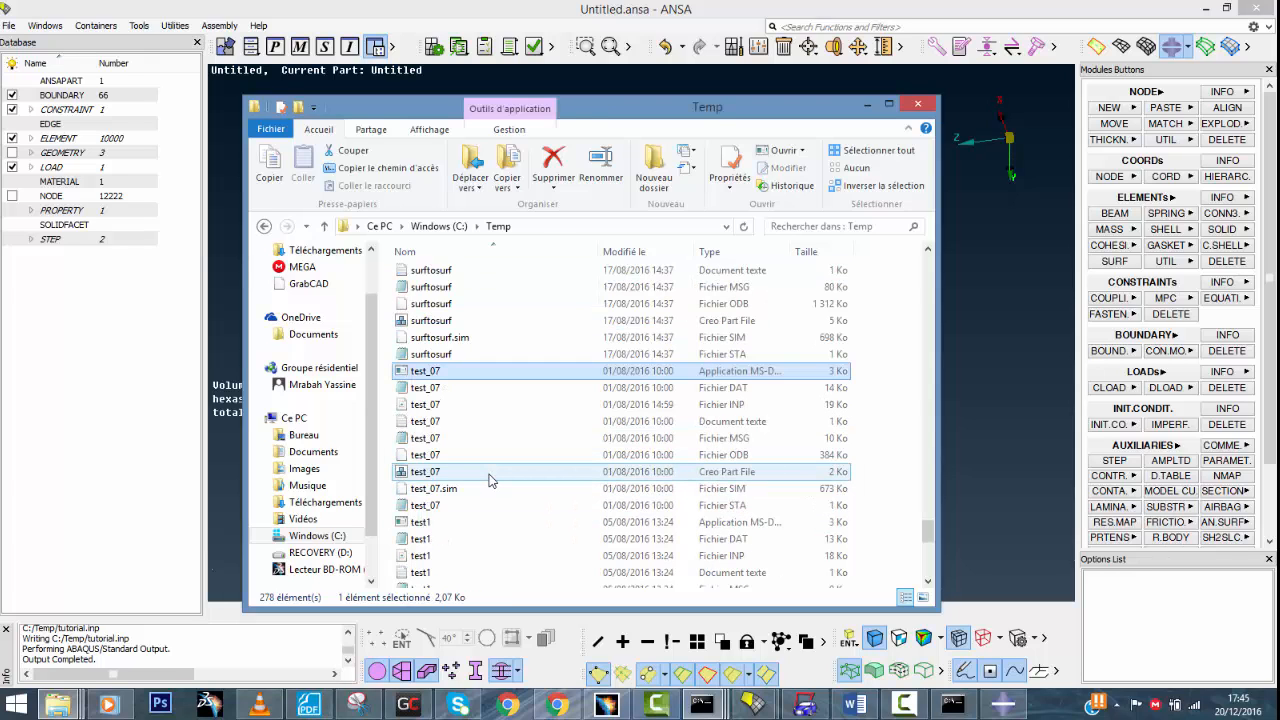
{"action": "scroll", "coordinate": [489, 477], "scroll_direction": "down", "scroll_amount": 2}
{"action": "scroll", "coordinate": [489, 477], "scroll_direction": "down", "scroll_amount": 6}
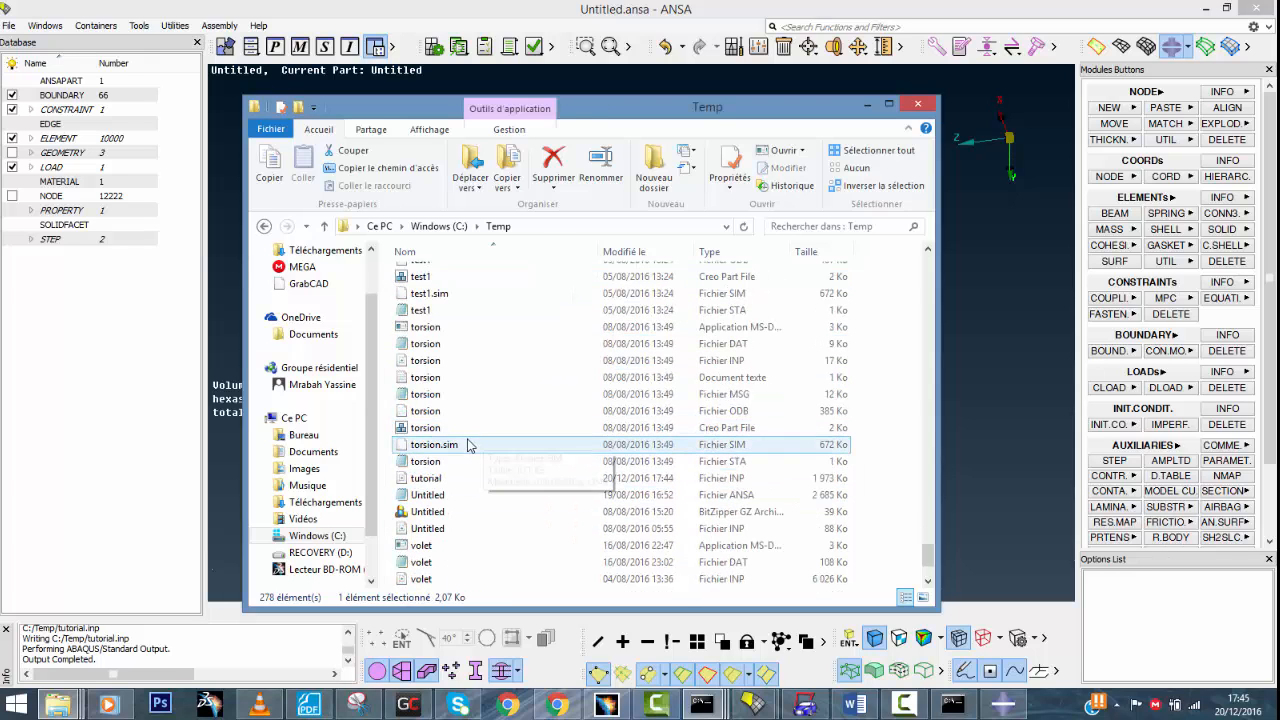
{"action": "scroll", "coordinate": [455, 480], "scroll_direction": "down", "scroll_amount": 2}
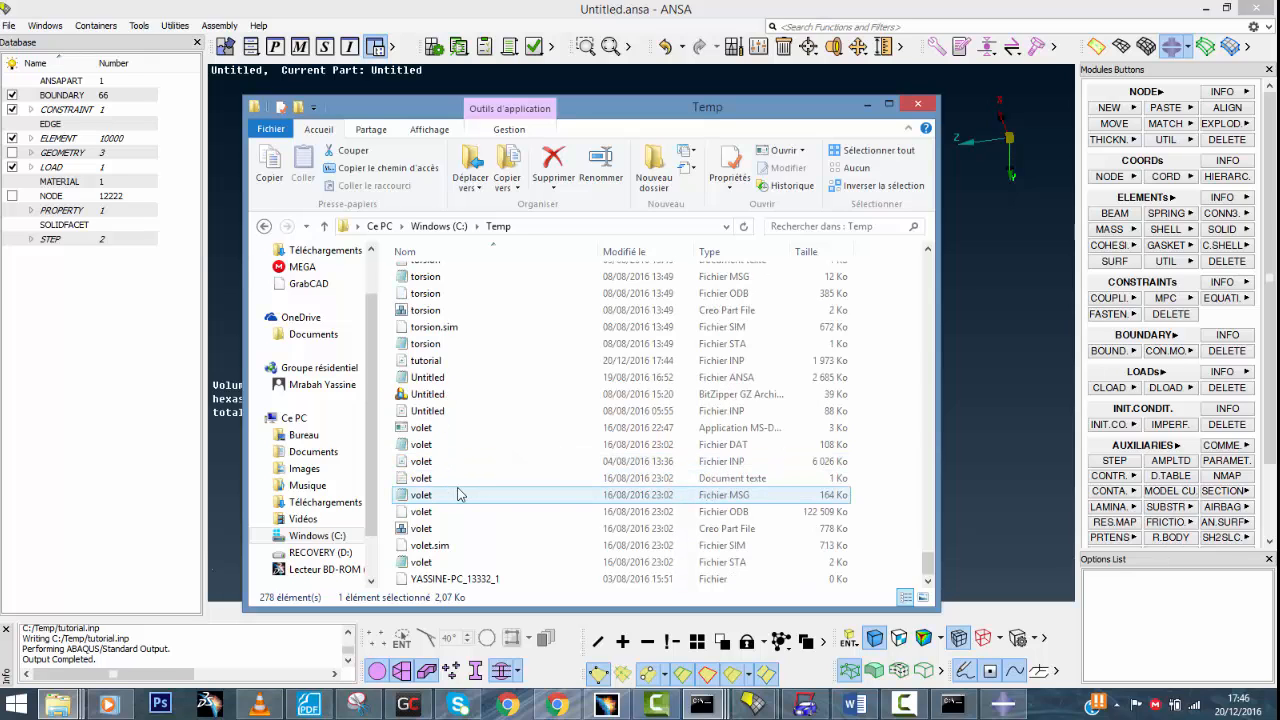
{"action": "scroll", "coordinate": [458, 494], "scroll_direction": "up", "scroll_amount": 2}
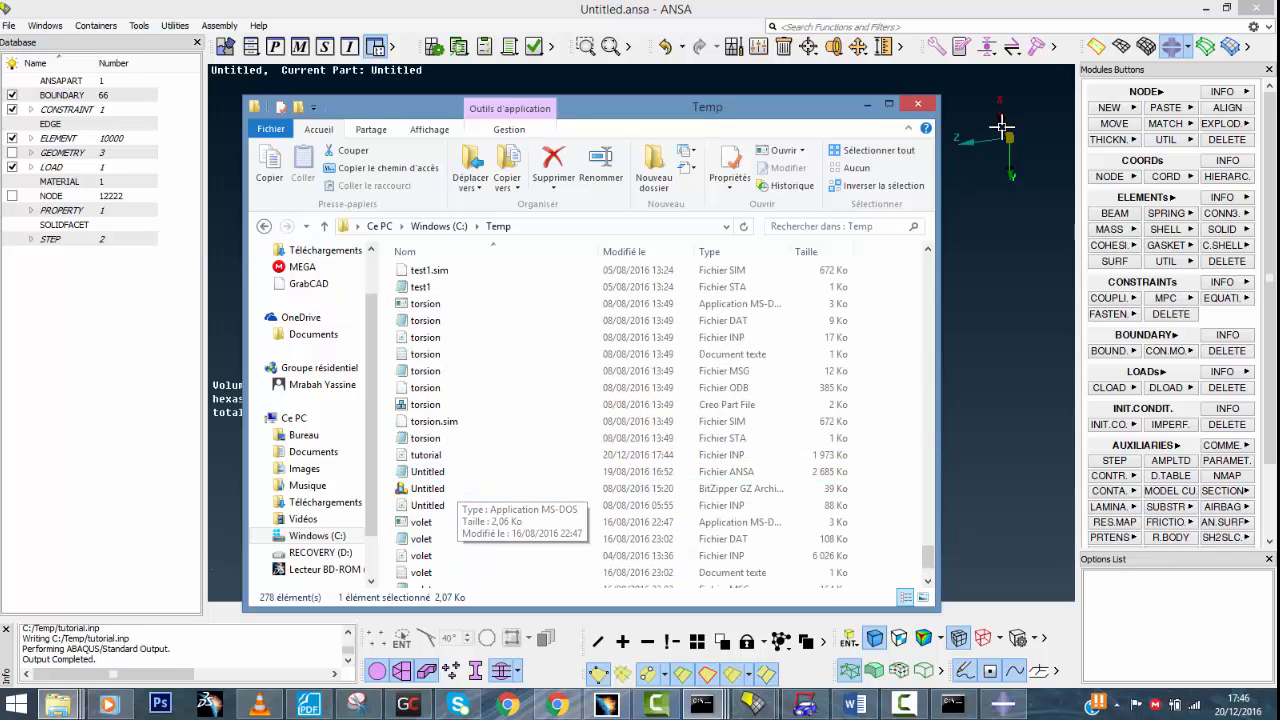
Return to ANSA and start another ABAQUS output saved as tutorial.inp in C:/Temp
{"action": "left_click", "coordinate": [866, 107]}
{"action": "left_click", "coordinate": [8, 25]}
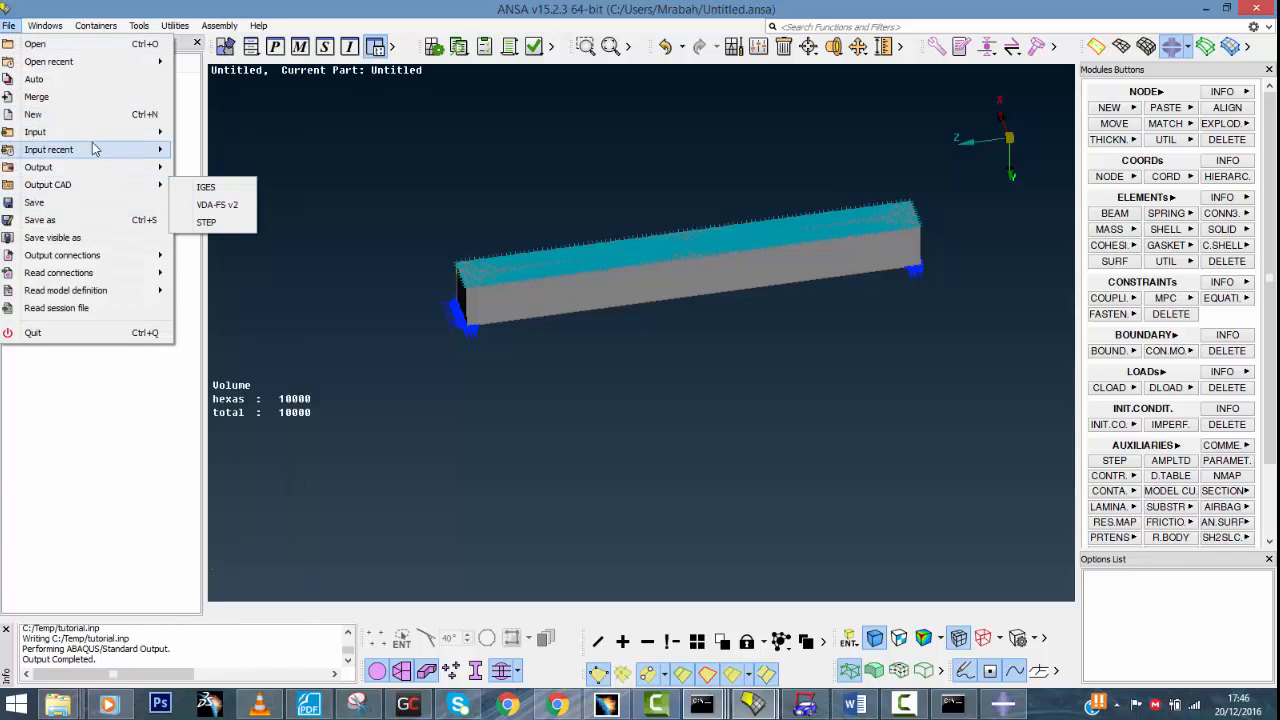
{"action": "mouse_move", "coordinate": [53, 172]}
{"action": "left_click", "coordinate": [230, 68]}
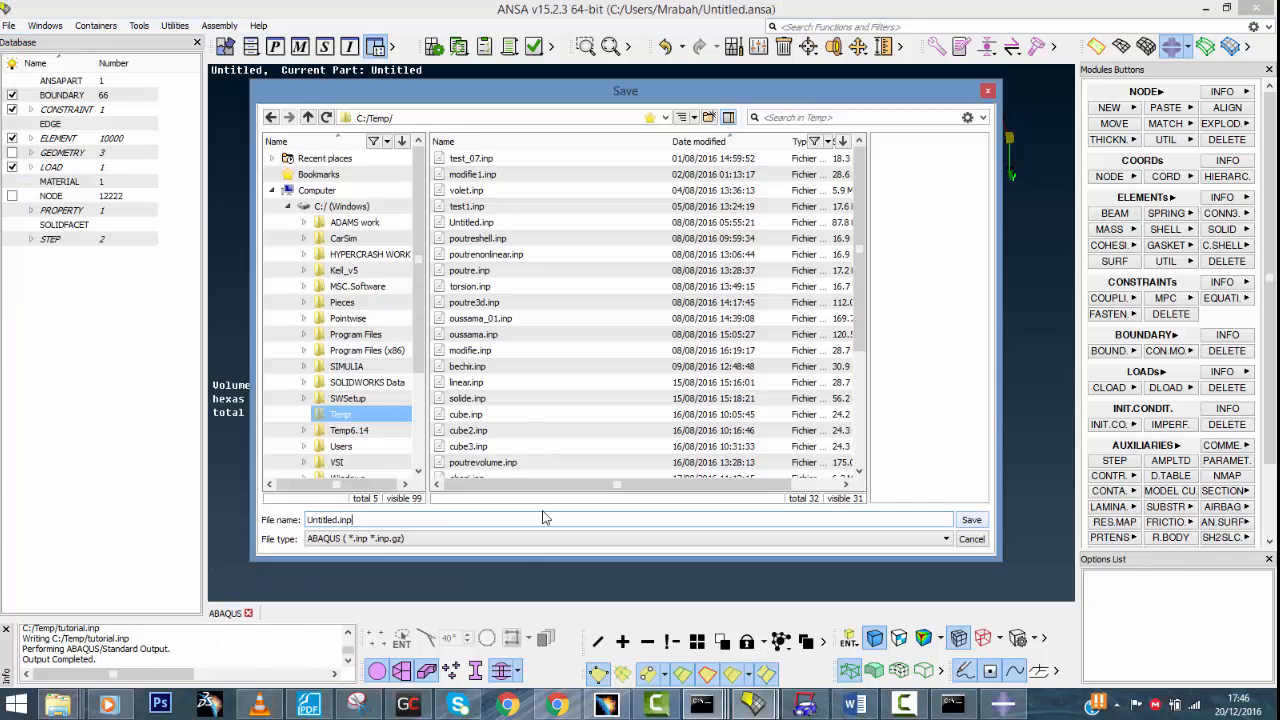
{"action": "left_click_drag", "start_coordinate": [357, 520], "coordinate": [229, 514]}
{"action": "type", "text": "tutoria"}
{"action": "left_click", "coordinate": [971, 521]}
Review the filter, miscellaneous and general output options and write the ABAQUS input file
{"action": "left_click", "coordinate": [416, 14]}
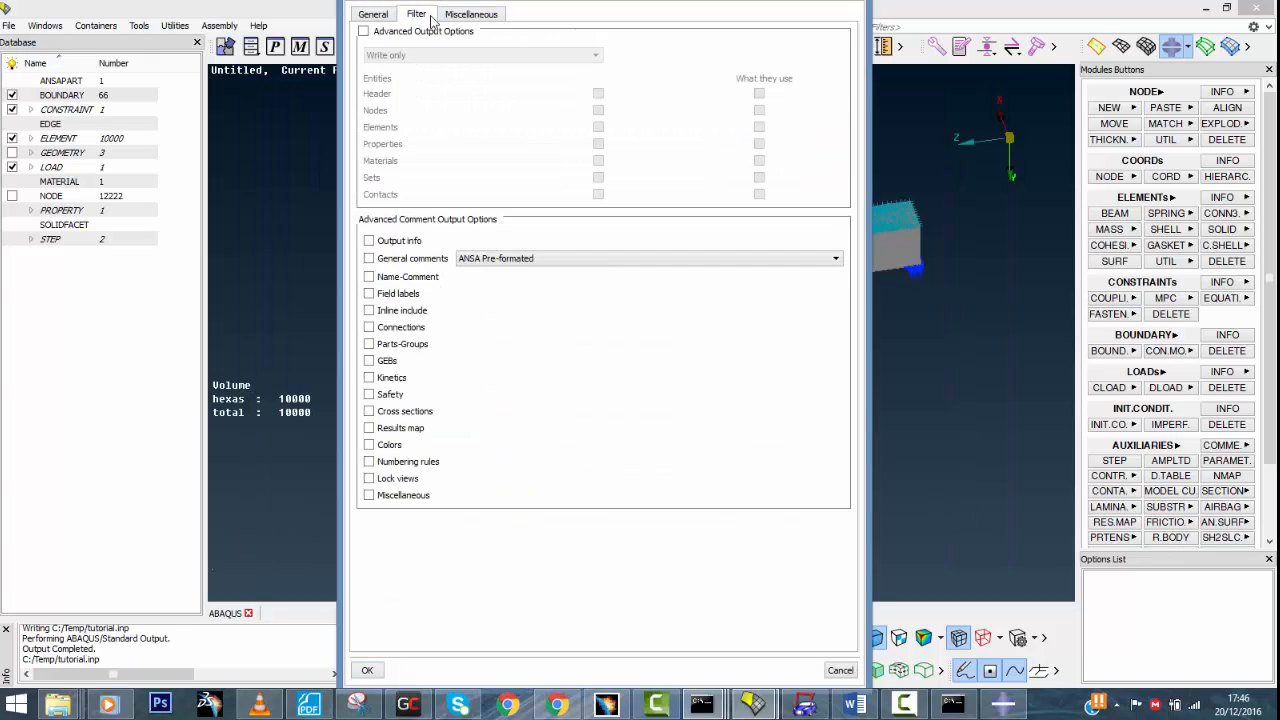
{"action": "left_click", "coordinate": [471, 14]}
{"action": "left_click", "coordinate": [373, 14]}
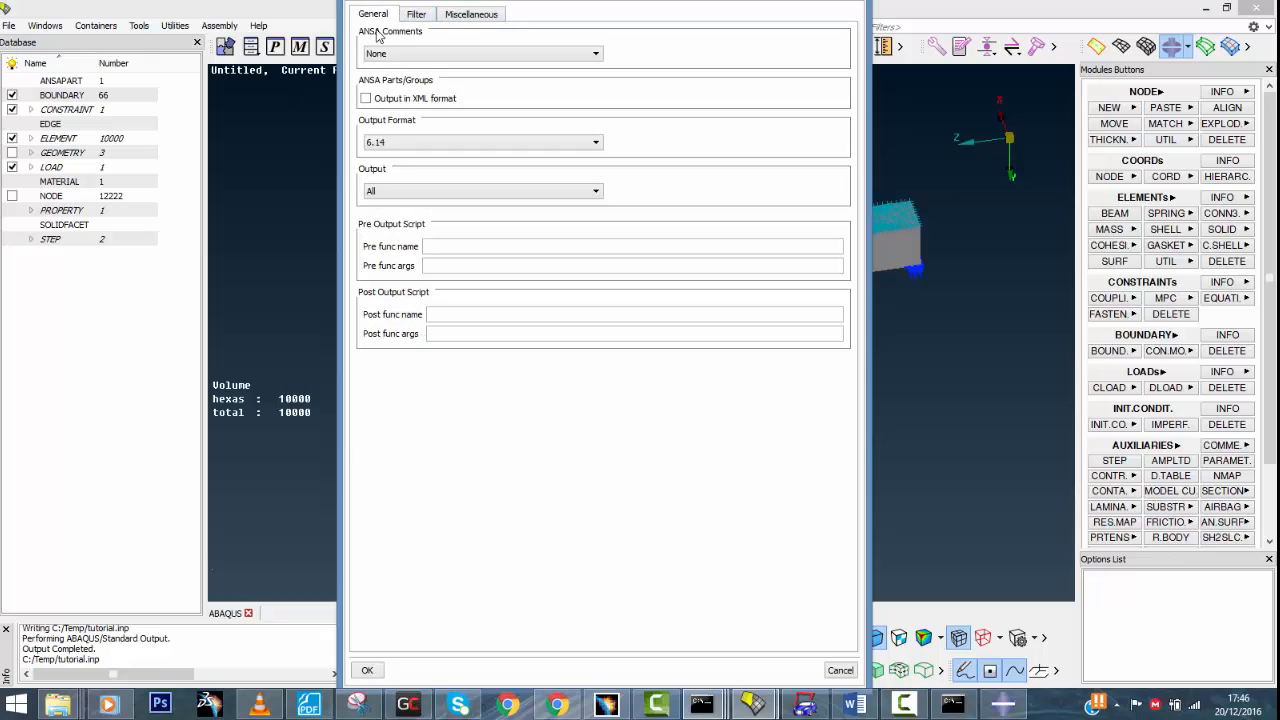
{"action": "left_click", "coordinate": [374, 674]}
{"action": "left_click", "coordinate": [307, 554]}
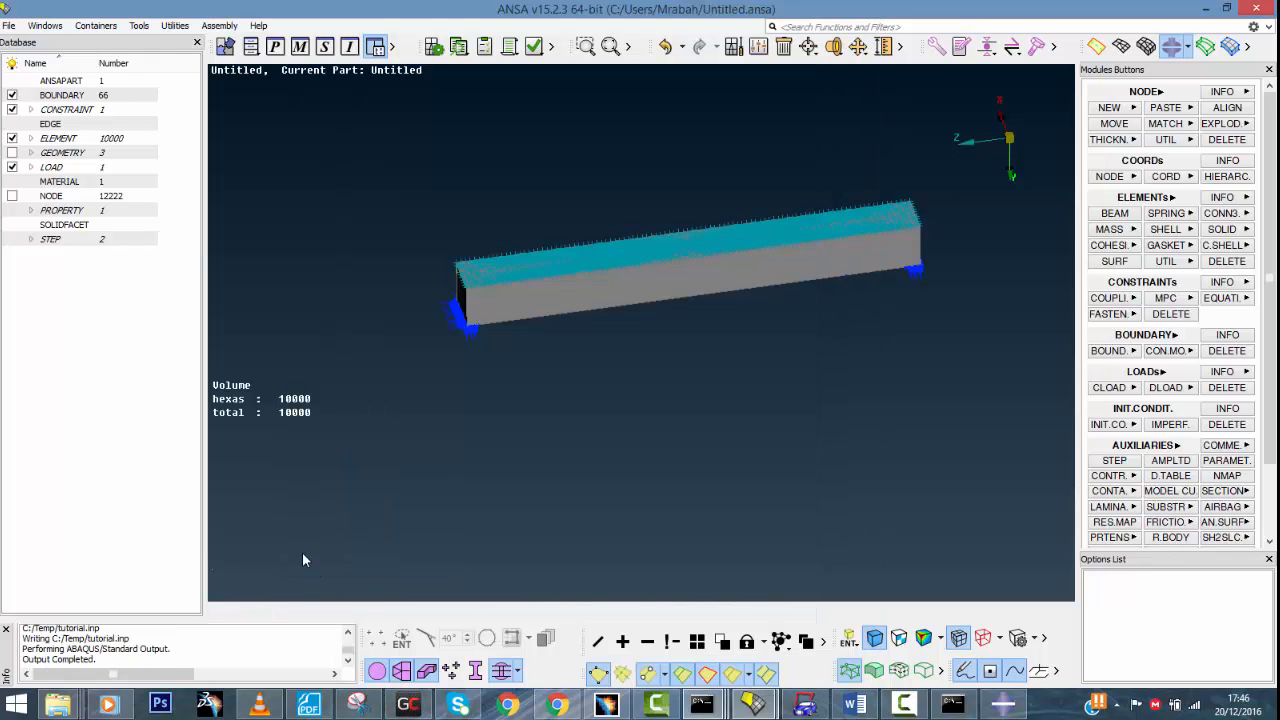
Check the rewritten tutorial INP file in the Temp folder in File Explorer
{"action": "left_click", "coordinate": [58, 705]}
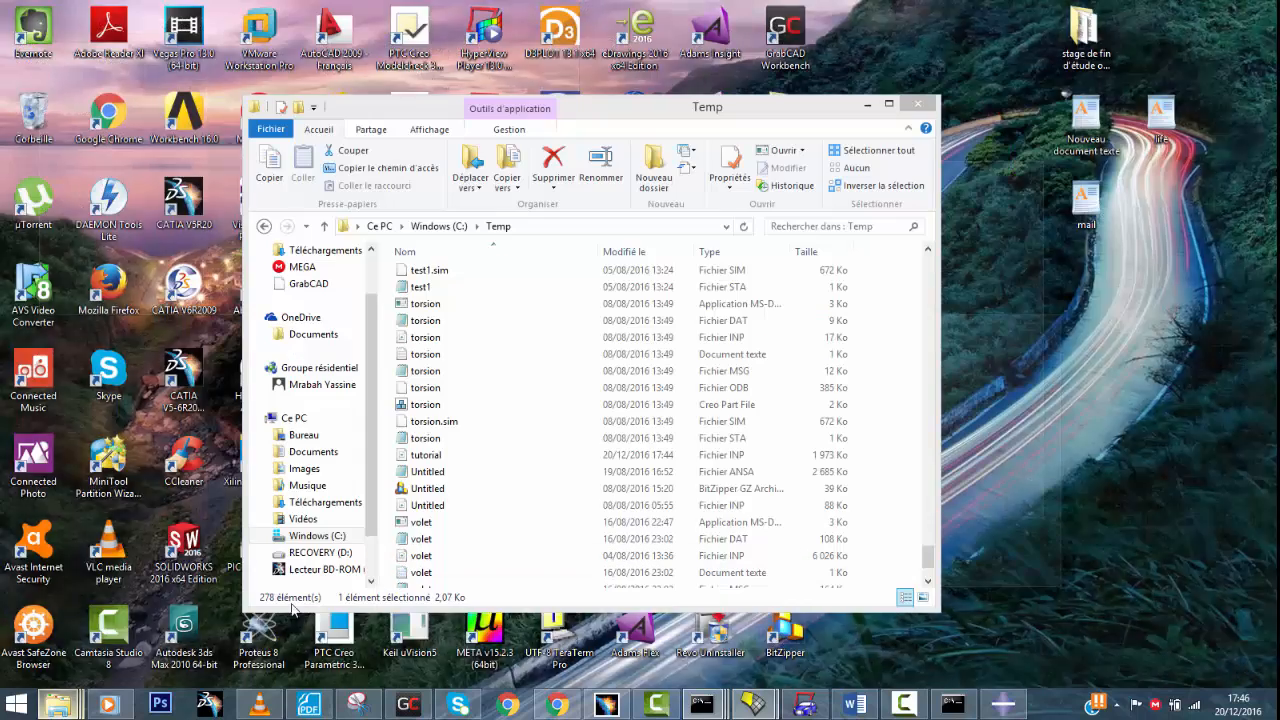
{"action": "left_click", "coordinate": [255, 632]}
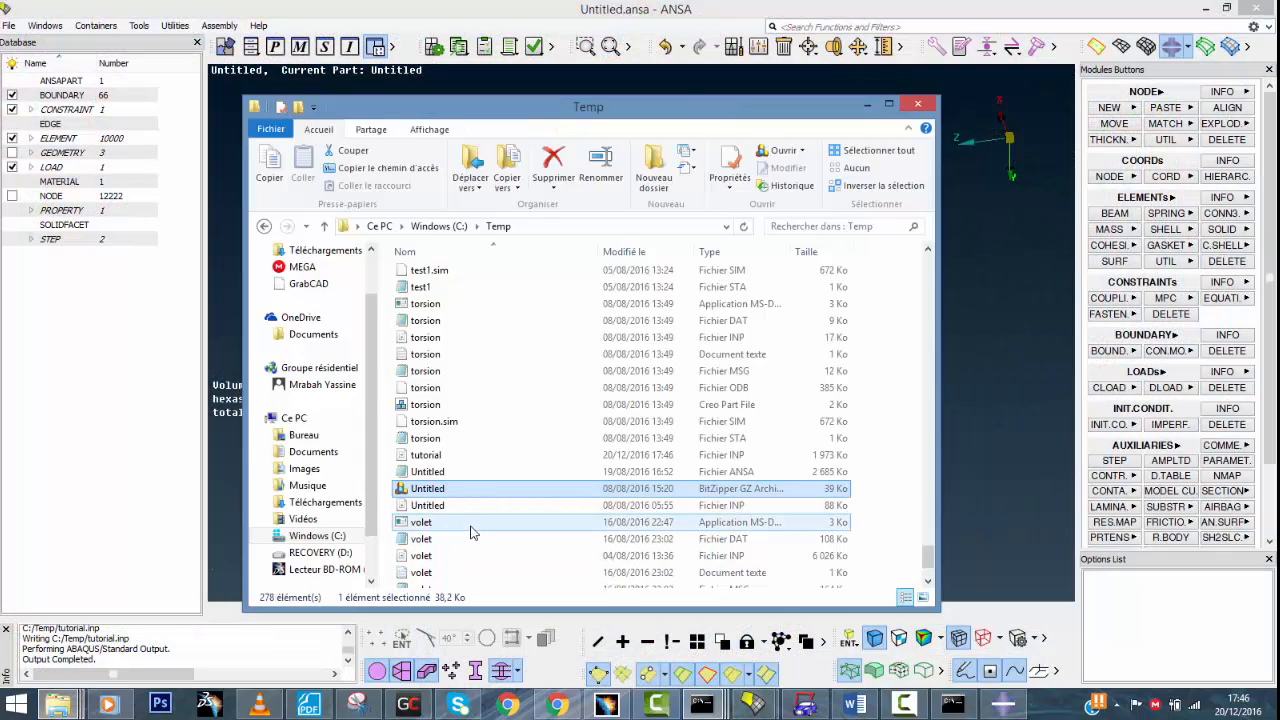
{"action": "left_click", "coordinate": [438, 457]}
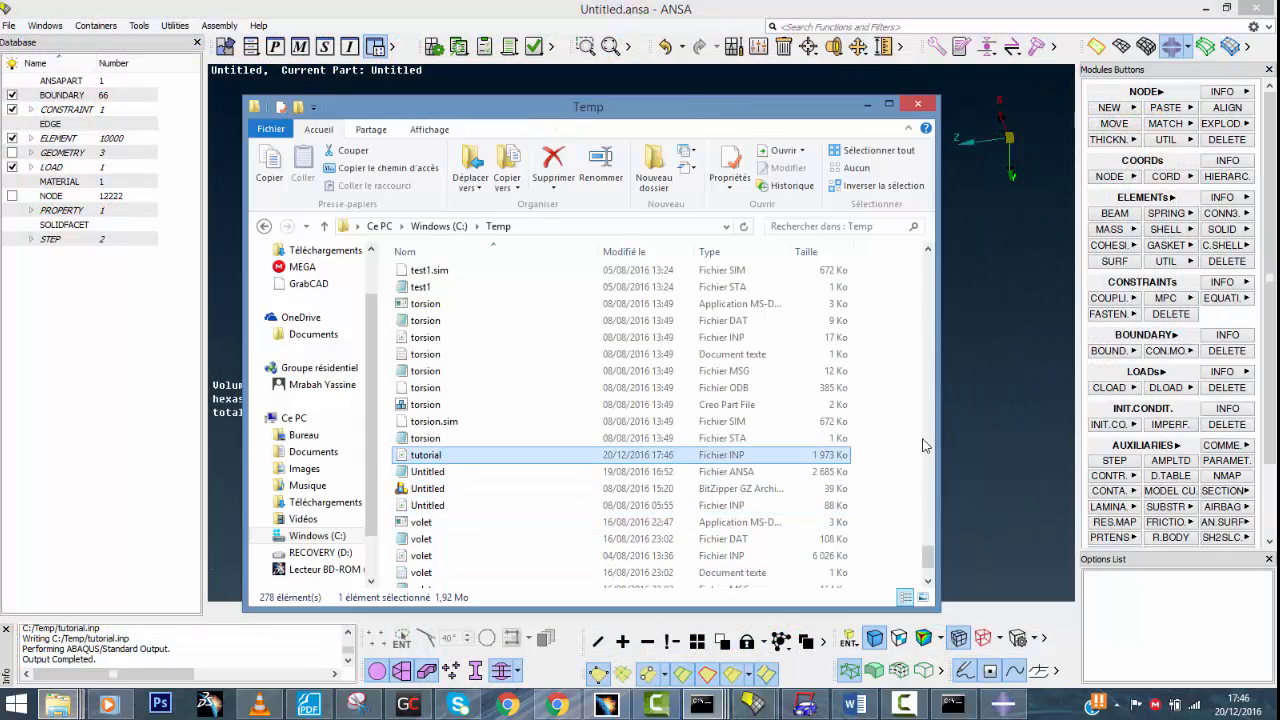
{"action": "left_click", "coordinate": [974, 434]}
Switch to the Abaqus command window and try again to run the job with abq614 j=tutorial
{"action": "left_click", "coordinate": [1000, 705]}
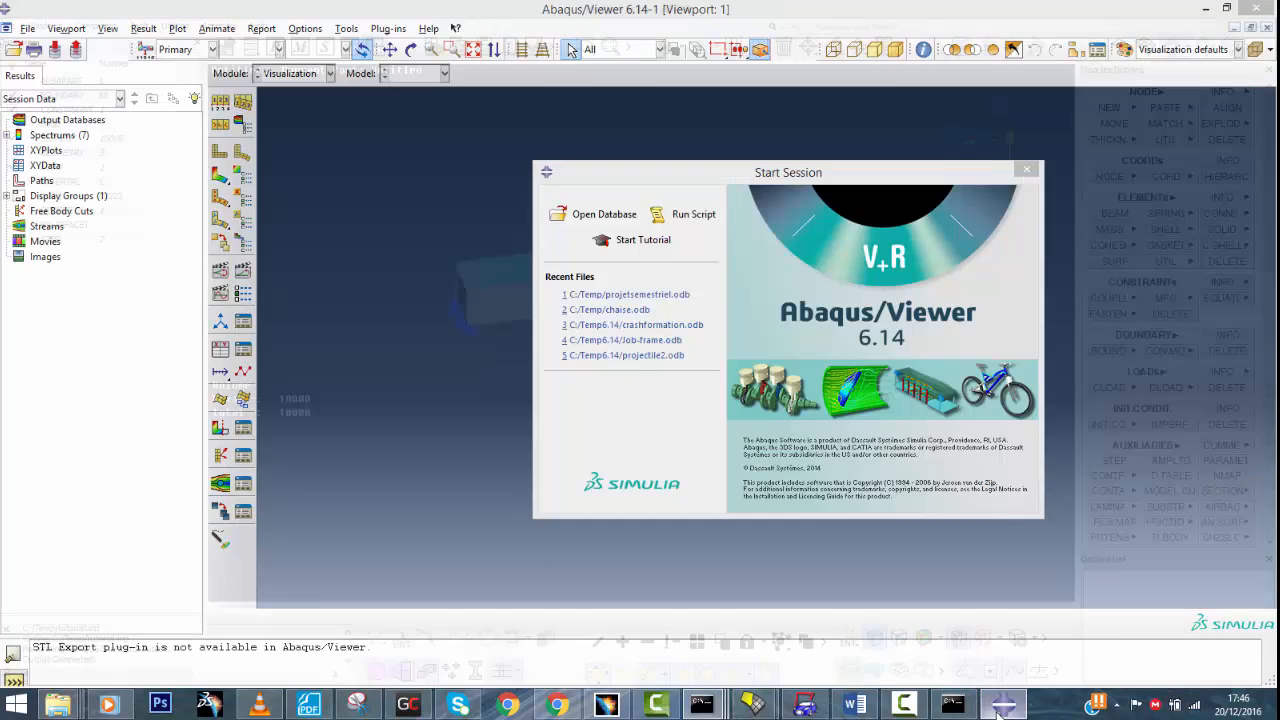
{"action": "left_click", "coordinate": [1000, 705]}
{"action": "left_click", "coordinate": [952, 705]}
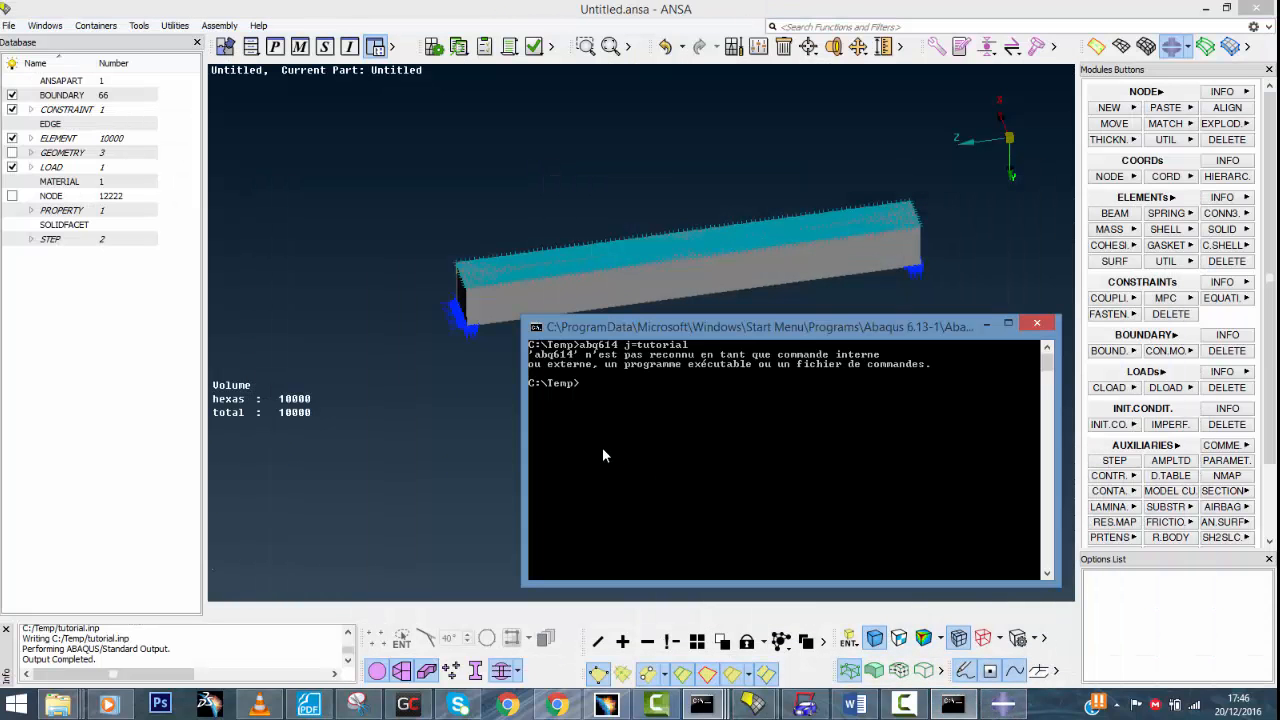
{"action": "type", "text": "abq614 j=tutorial"}
{"action": "key", "text": "Return"}
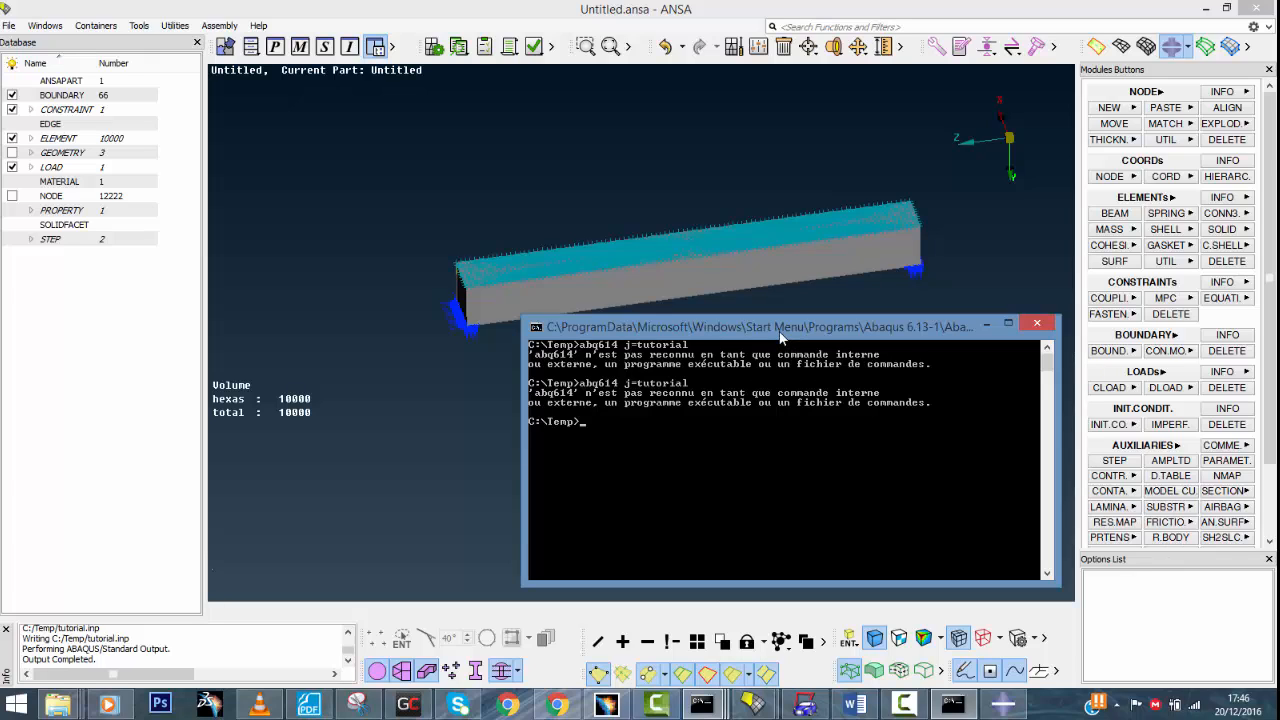
{"action": "left_click_drag", "start_coordinate": [776, 324], "coordinate": [686, 330]}
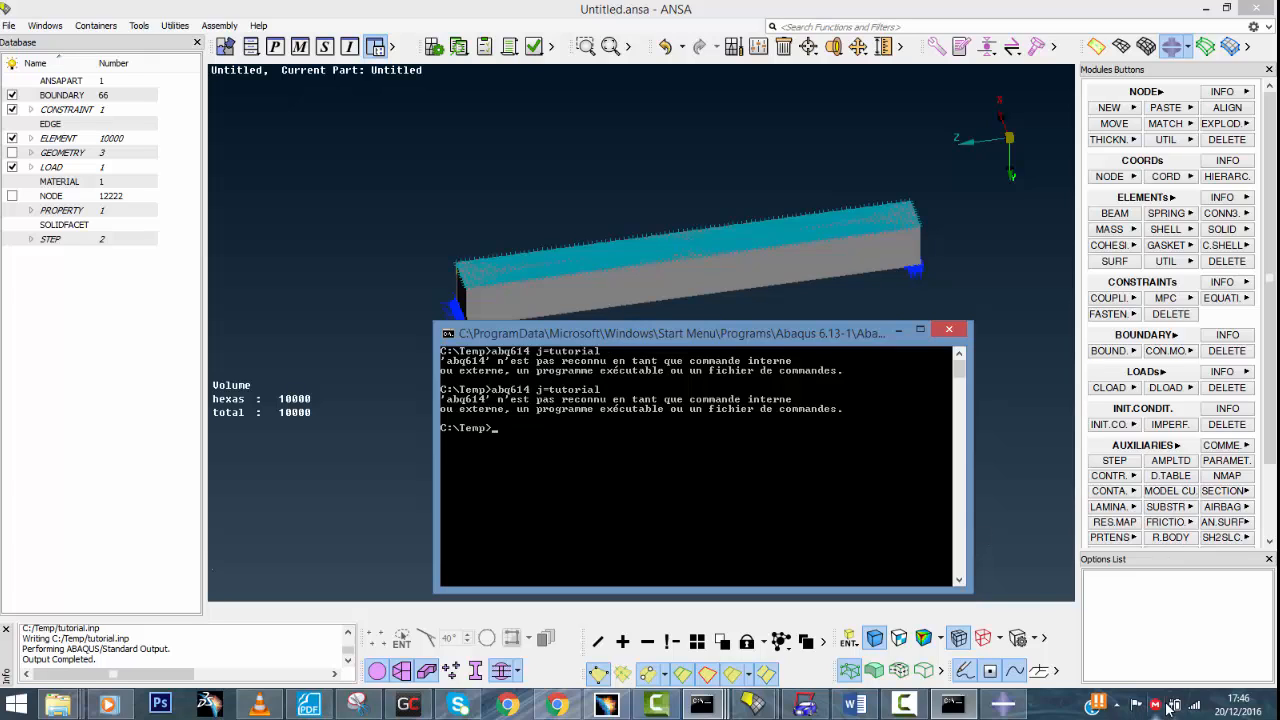
{"action": "left_click", "coordinate": [1117, 705]}
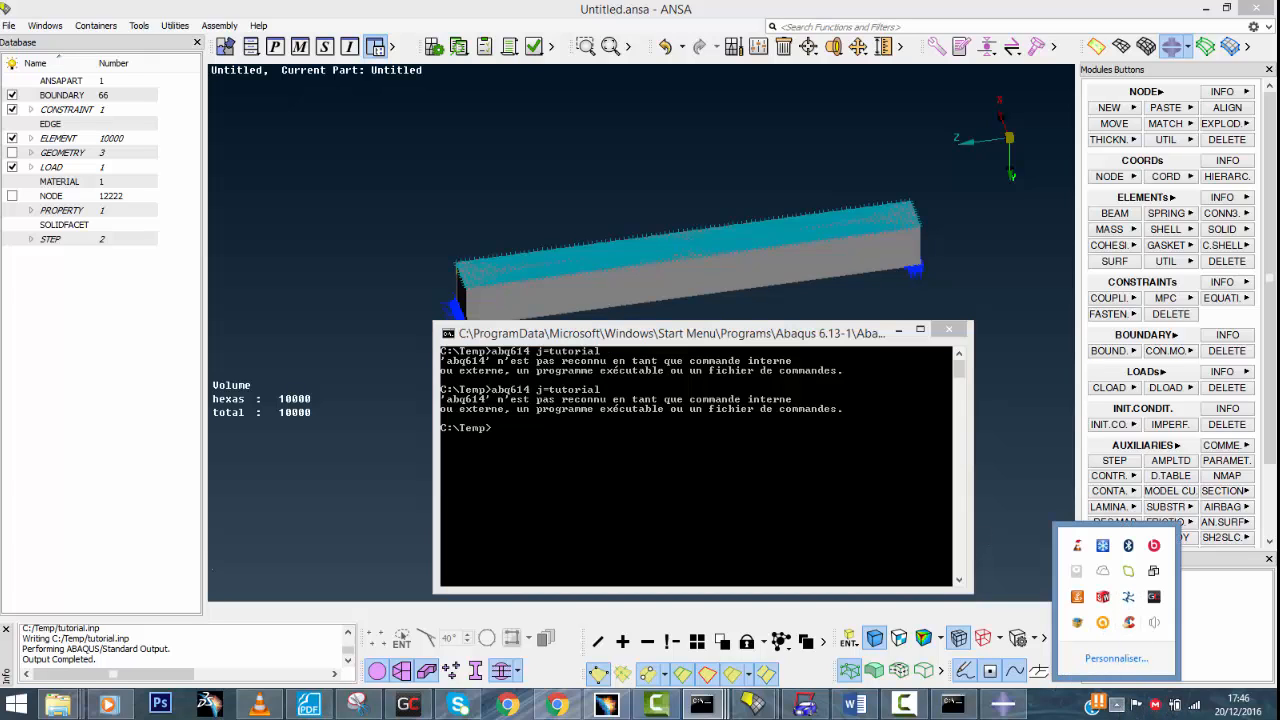
{"action": "left_click", "coordinate": [905, 706]}
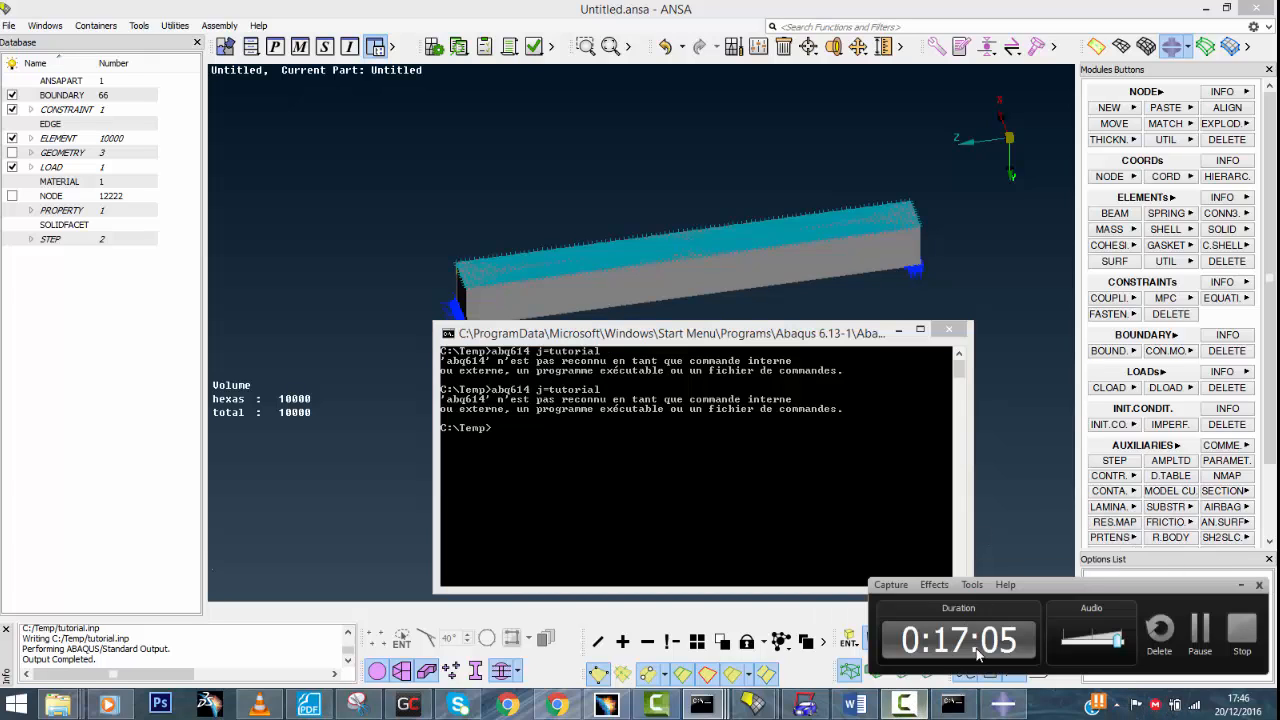
{"action": "left_click", "coordinate": [1203, 628]}
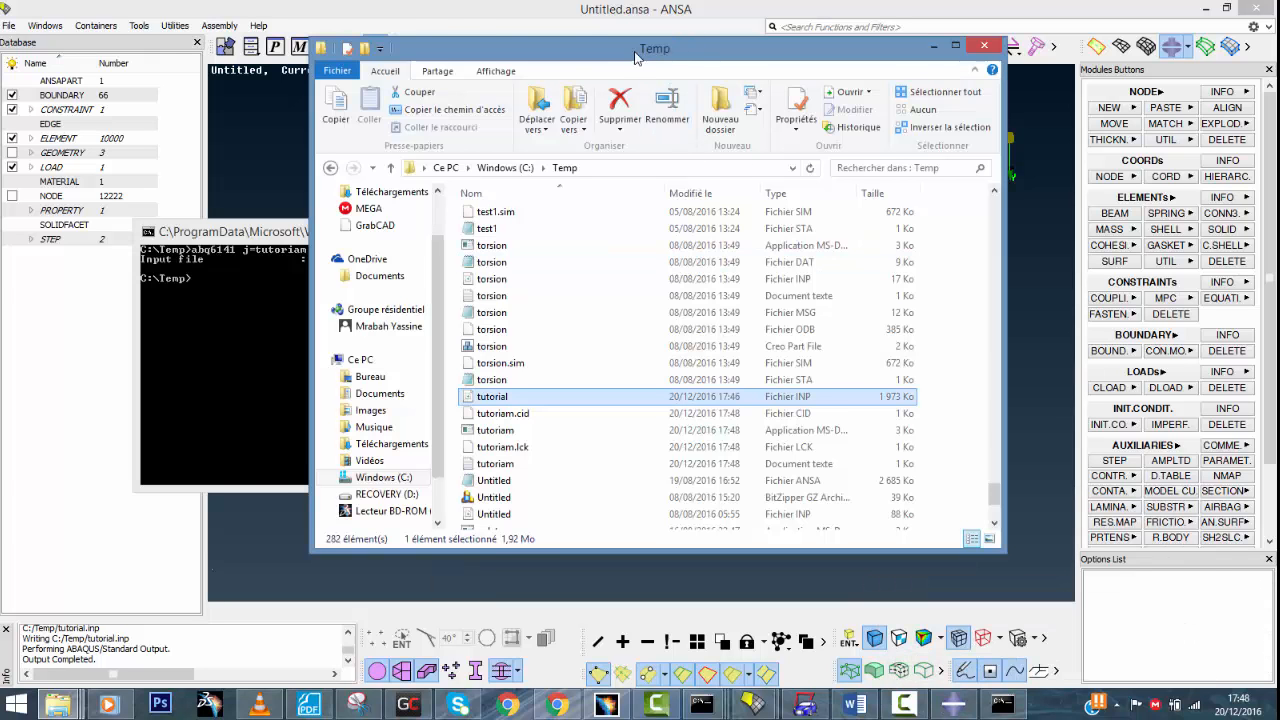
Move the Temp folder window aside and examine the job files listed below the tutorial input file
{"action": "left_click_drag", "start_coordinate": [634, 55], "coordinate": [581, 63]}
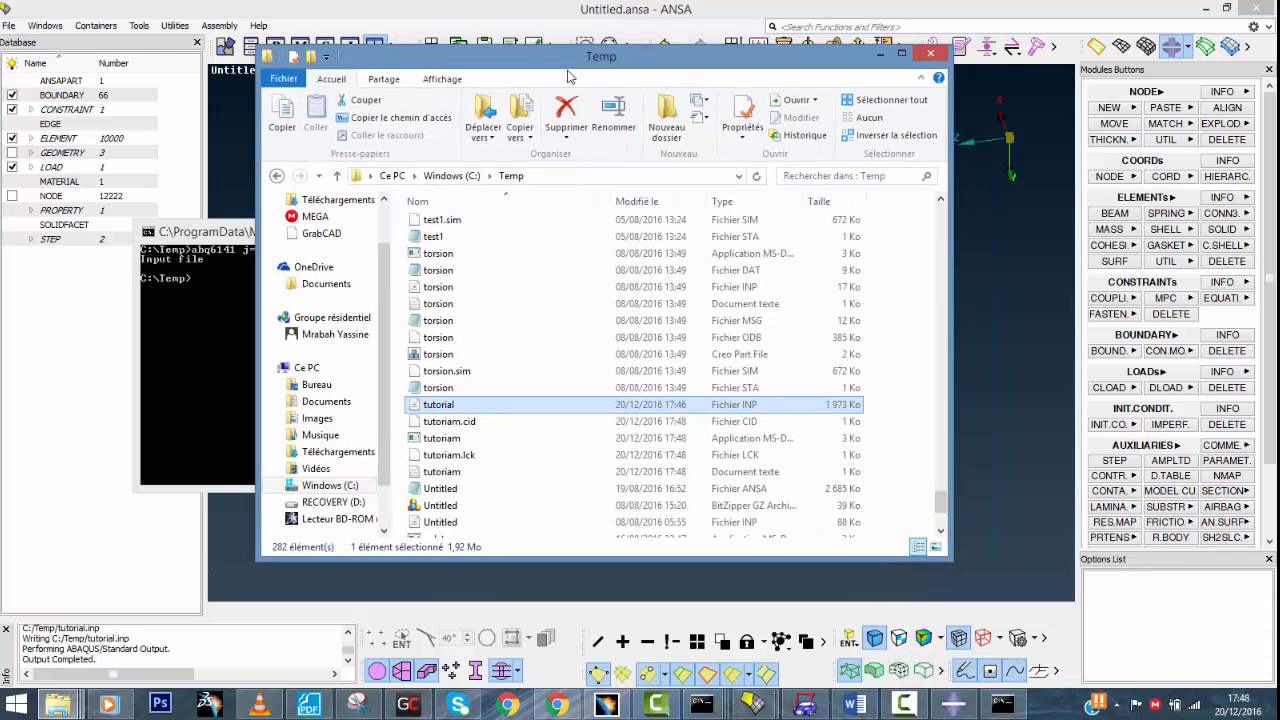
{"action": "left_click", "coordinate": [905, 706]}
{"action": "left_click", "coordinate": [908, 706]}
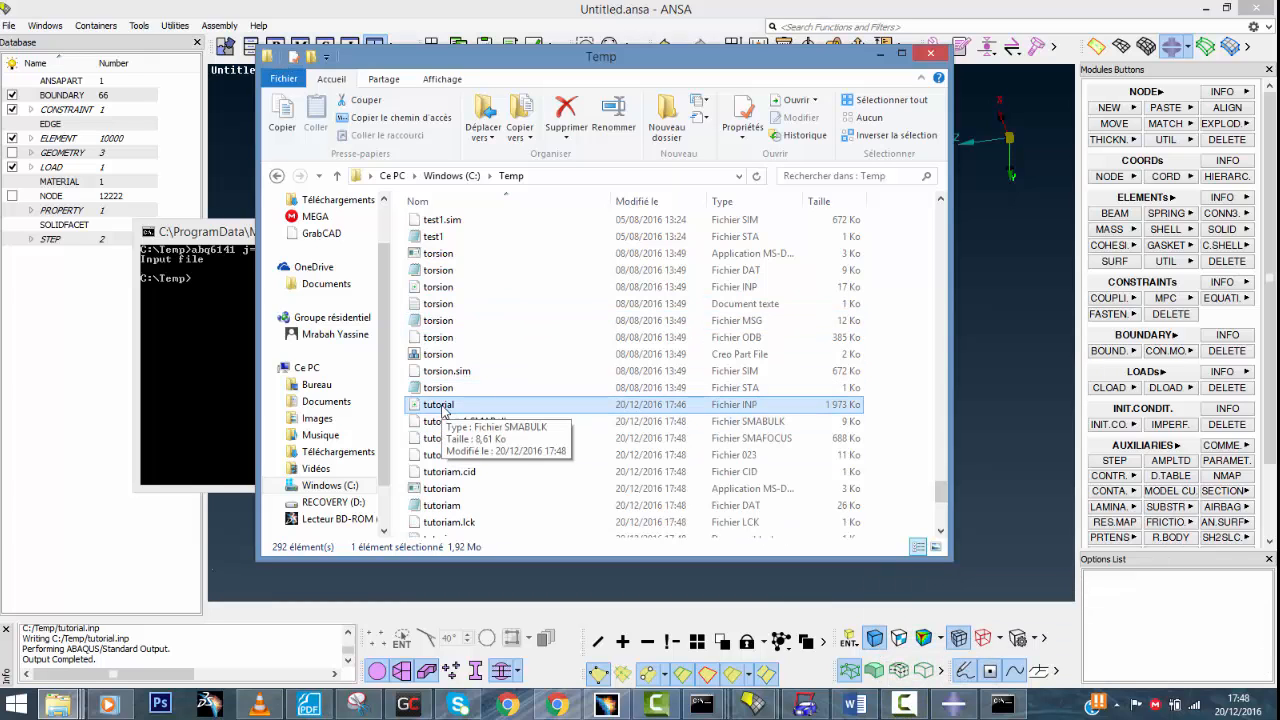
{"action": "scroll", "coordinate": [463, 416], "scroll_direction": "down", "scroll_amount": 1}
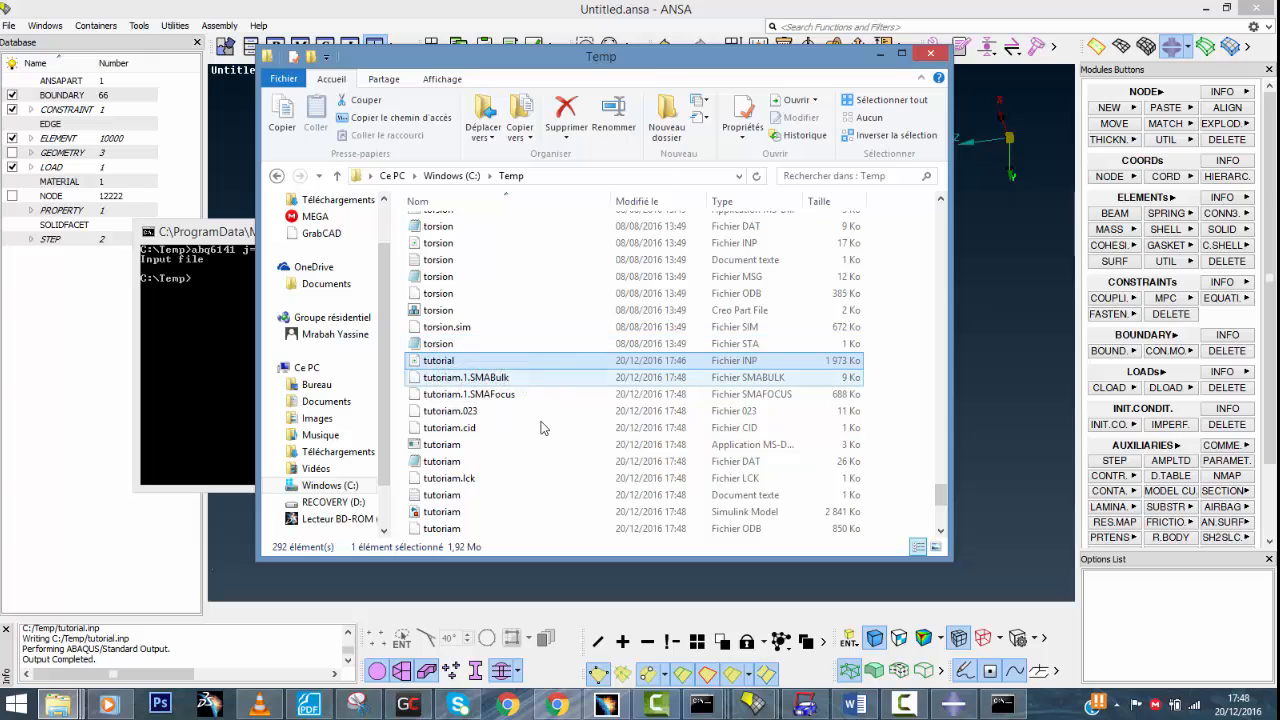
Arrange the Abaqus command window and the Temp folder window side by side so the job files stay visible
{"action": "left_click_drag", "start_coordinate": [427, 57], "coordinate": [764, 50]}
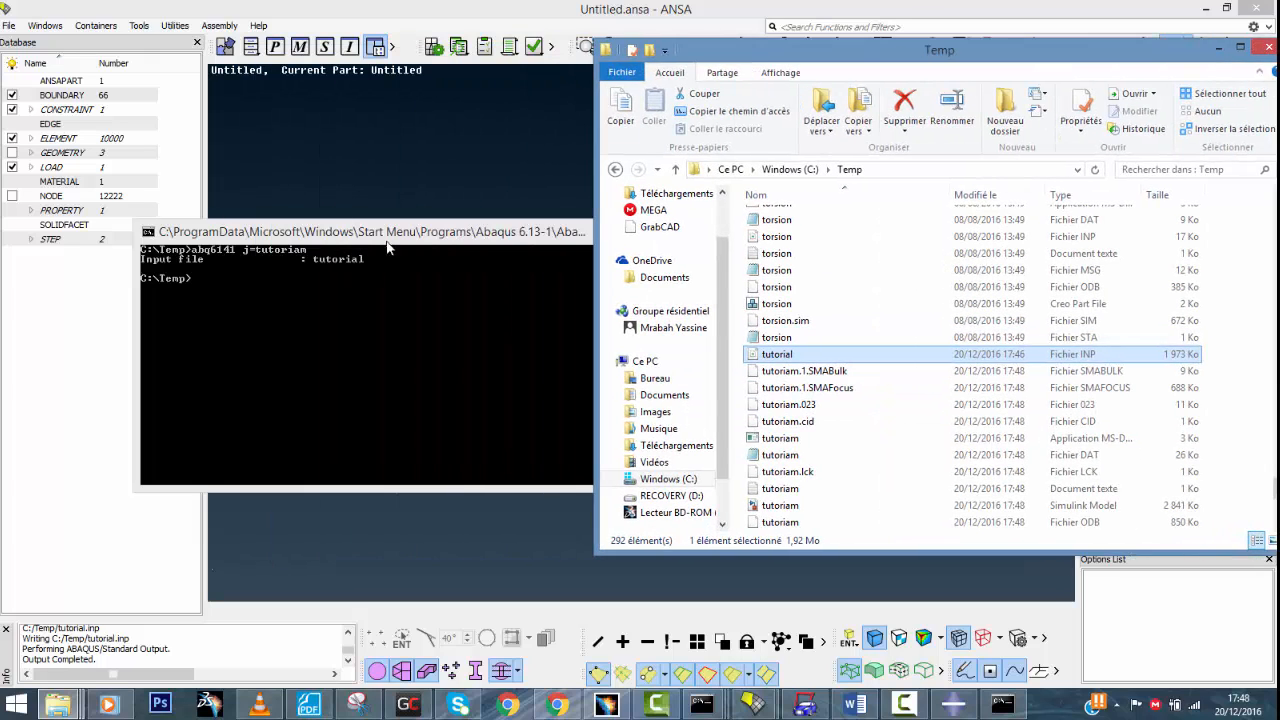
{"action": "left_click_drag", "start_coordinate": [382, 232], "coordinate": [238, 215]}
{"action": "left_click_drag", "start_coordinate": [946, 62], "coordinate": [797, 78]}
{"action": "left_click_drag", "start_coordinate": [347, 222], "coordinate": [419, 214]}
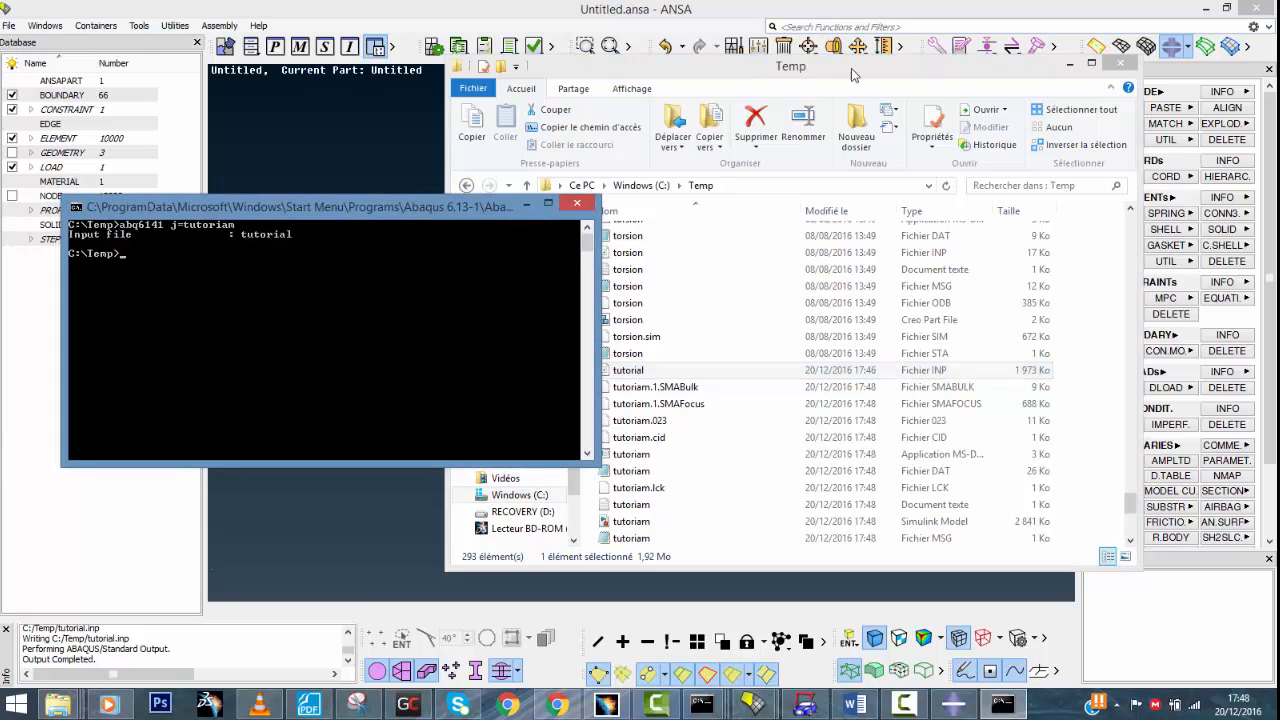
{"action": "left_click_drag", "start_coordinate": [855, 74], "coordinate": [887, 79]}
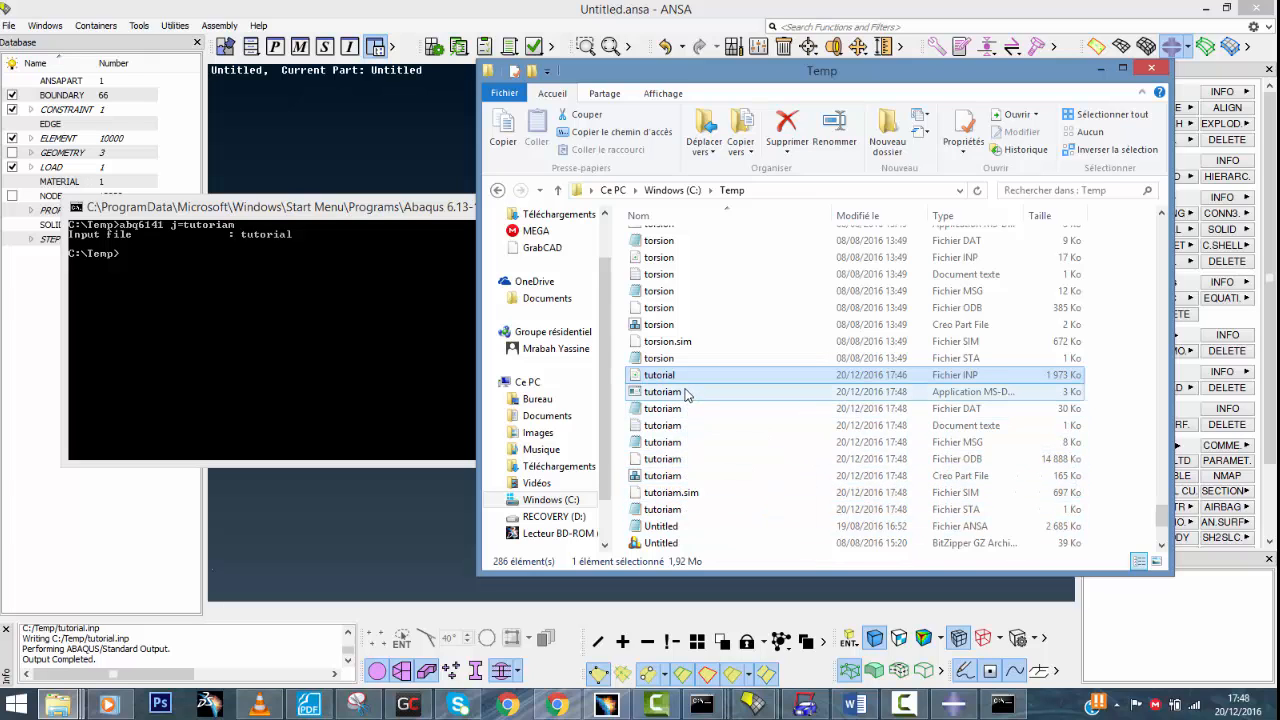
Open the tutoriam STA file from the Temp folder, check the analysis status line and close the file
{"action": "scroll", "coordinate": [685, 399], "scroll_direction": "down", "scroll_amount": 1}
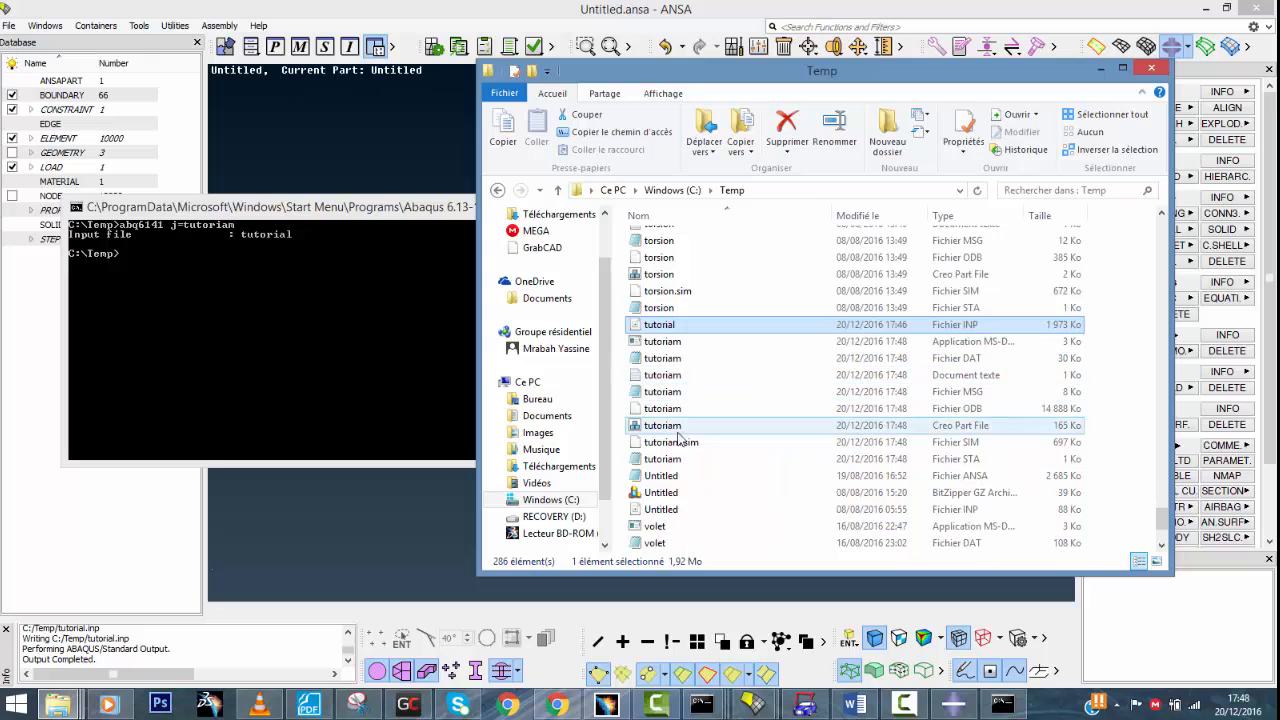
{"action": "left_click", "coordinate": [966, 460]}
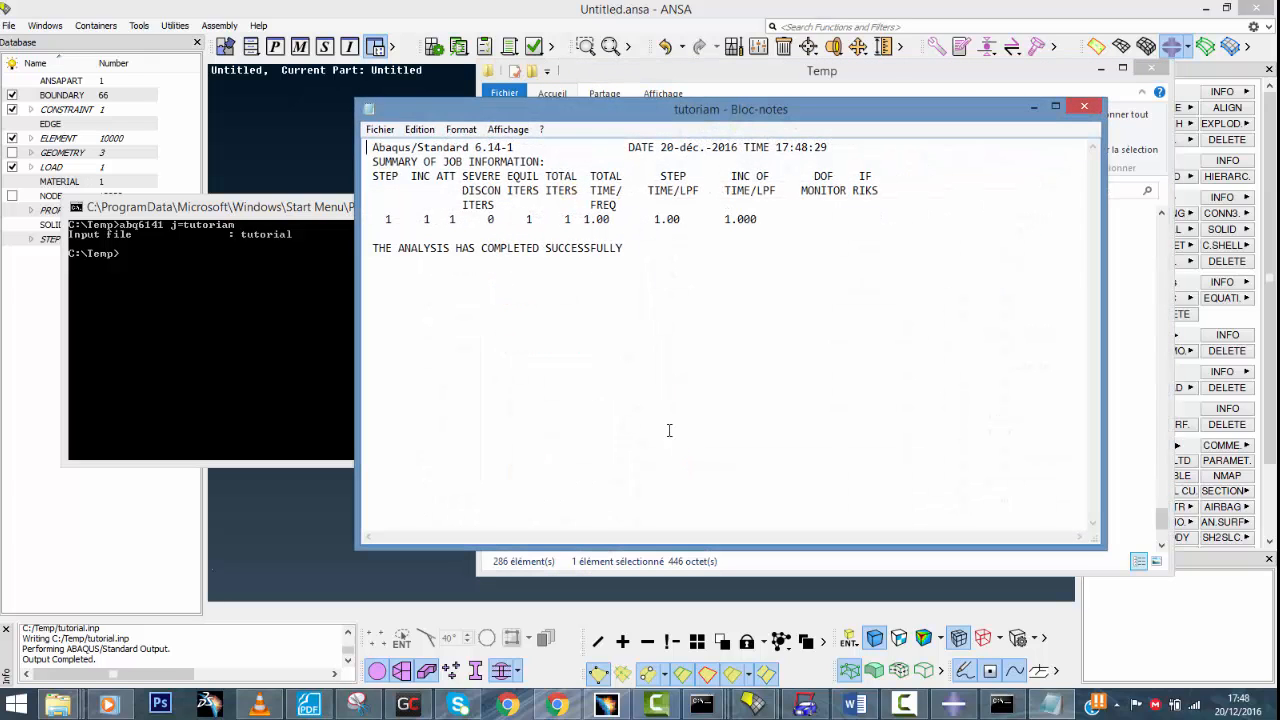
{"action": "left_click_drag", "start_coordinate": [372, 245], "coordinate": [621, 270]}
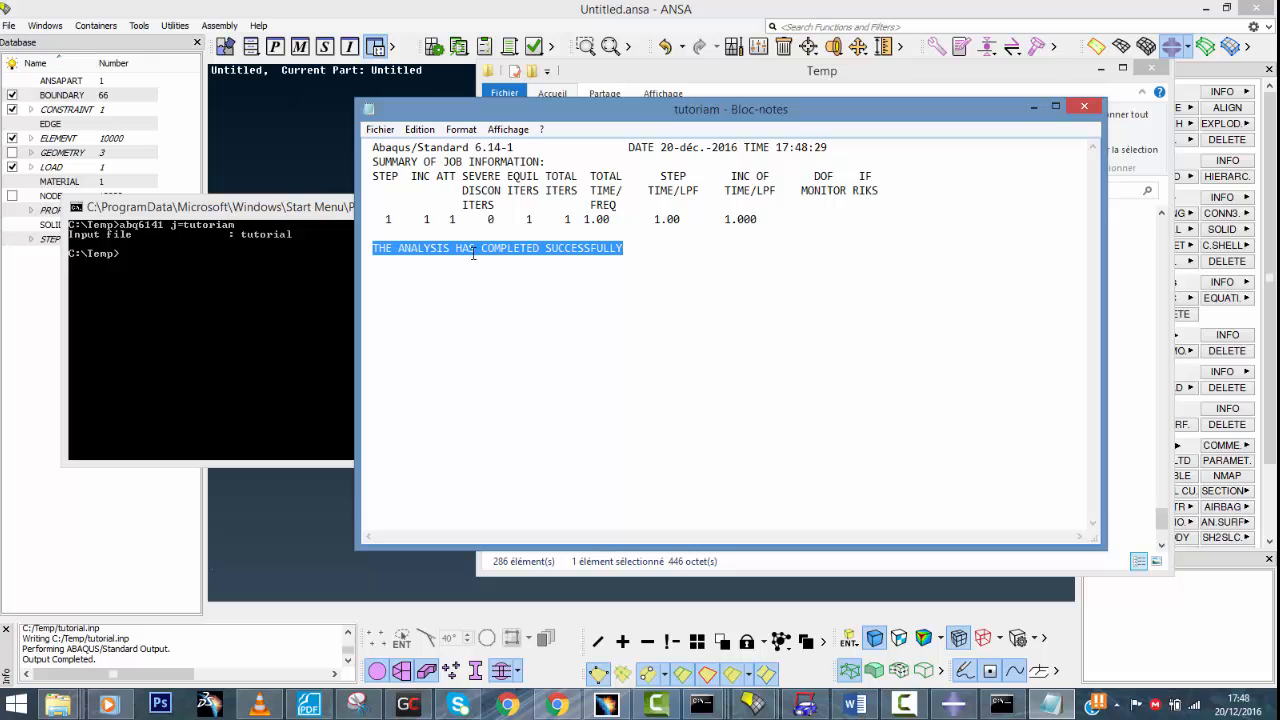
{"action": "left_click", "coordinate": [697, 257]}
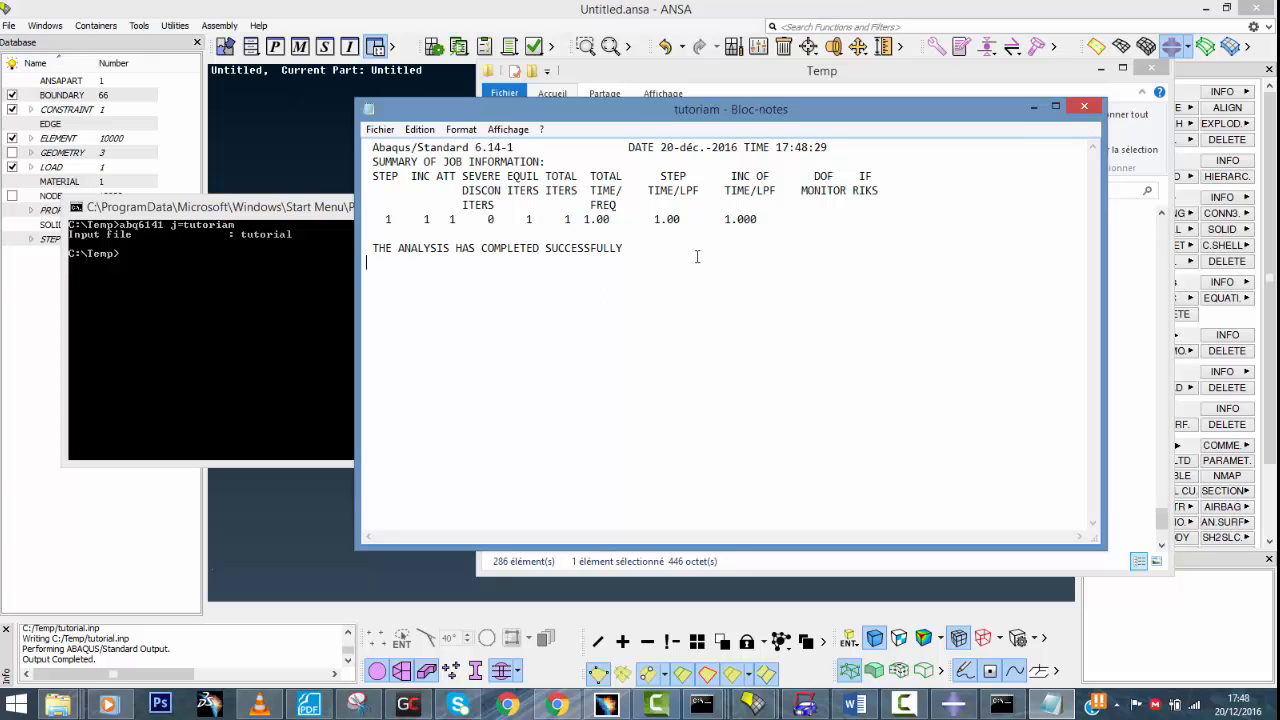
{"action": "left_click", "coordinate": [1086, 107]}
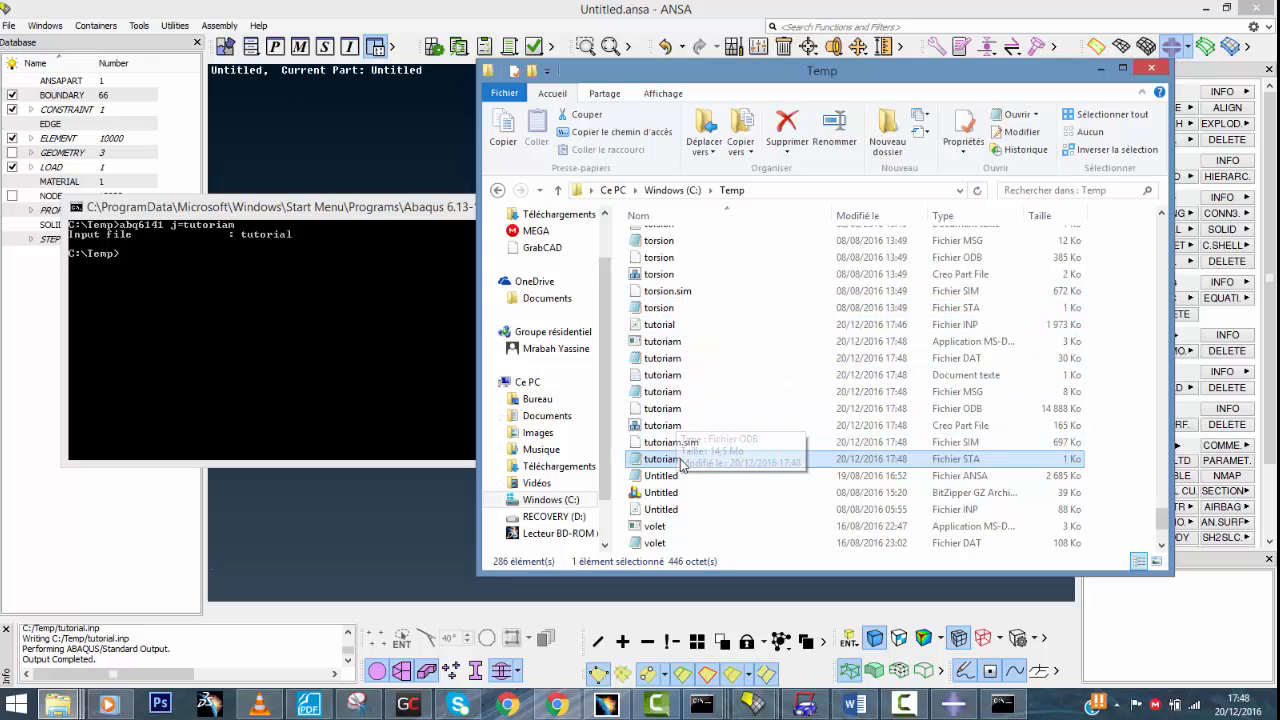
Open the tutoriam DAT file from the Temp folder, examine the analysis summary at its end and close it
{"action": "left_click", "coordinate": [667, 310]}
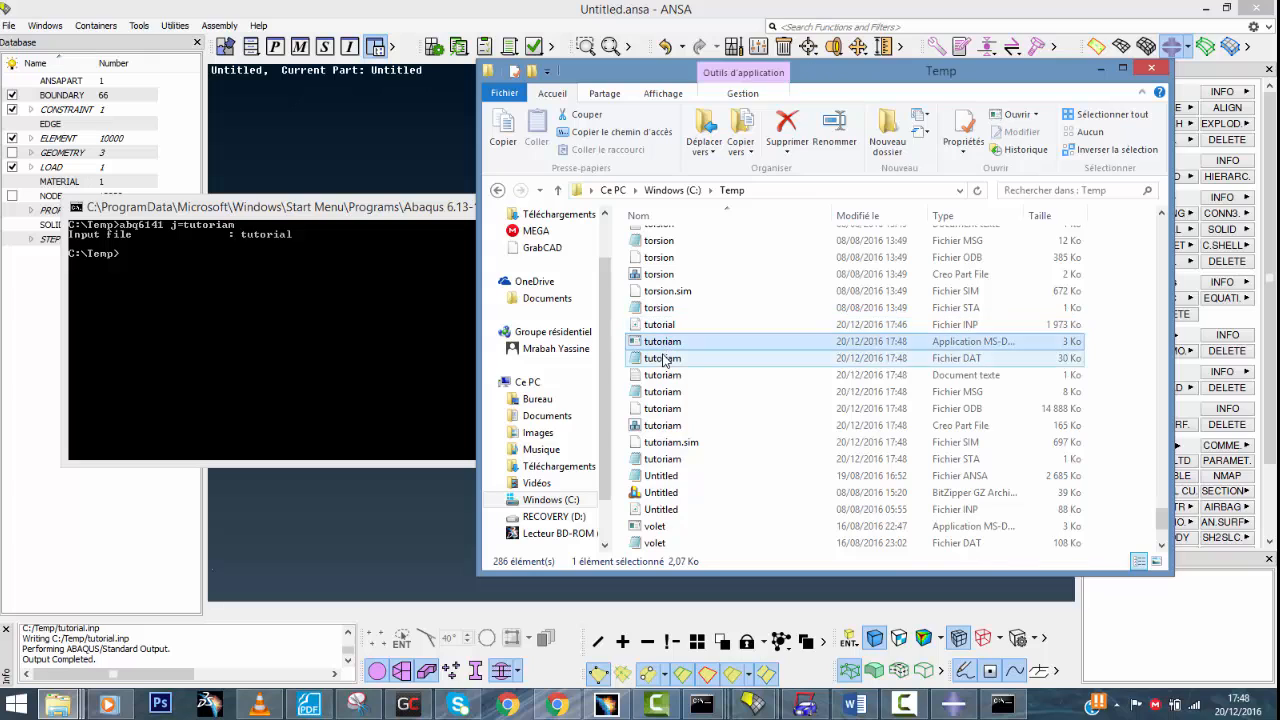
{"action": "left_click", "coordinate": [662, 391]}
{"action": "left_click", "coordinate": [670, 442]}
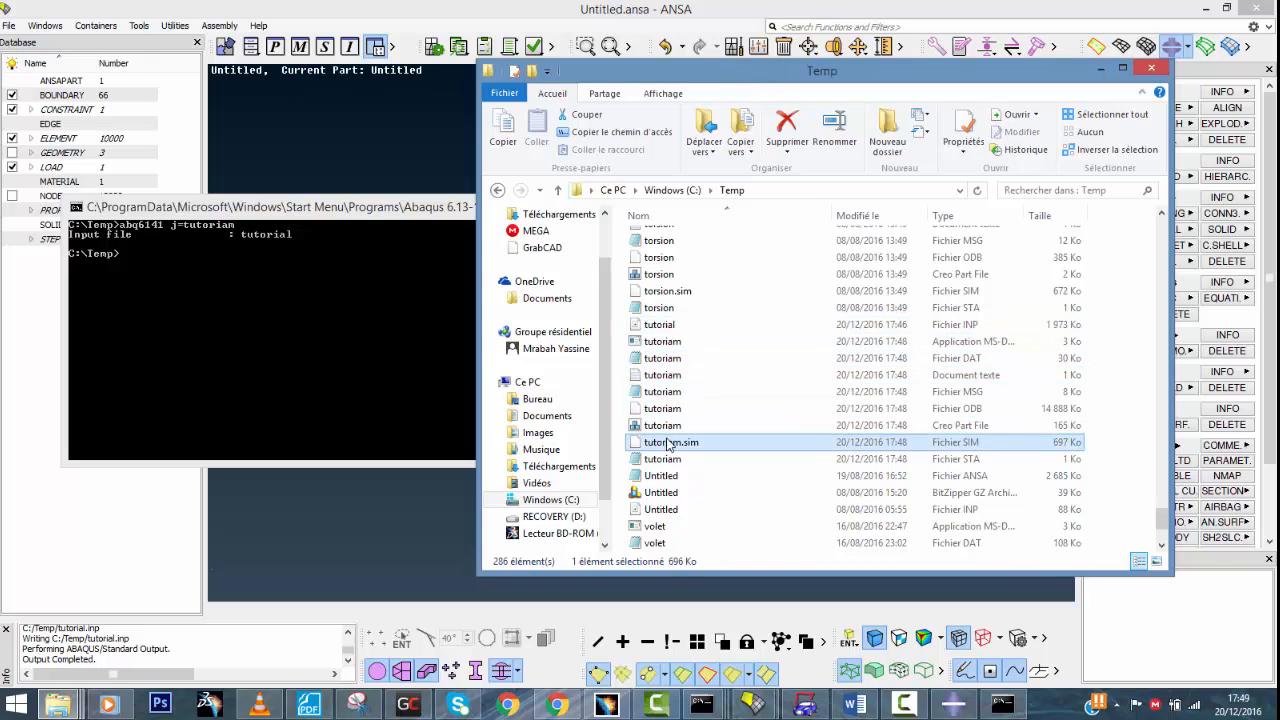
{"action": "left_click", "coordinate": [665, 408]}
{"action": "left_click", "coordinate": [985, 360]}
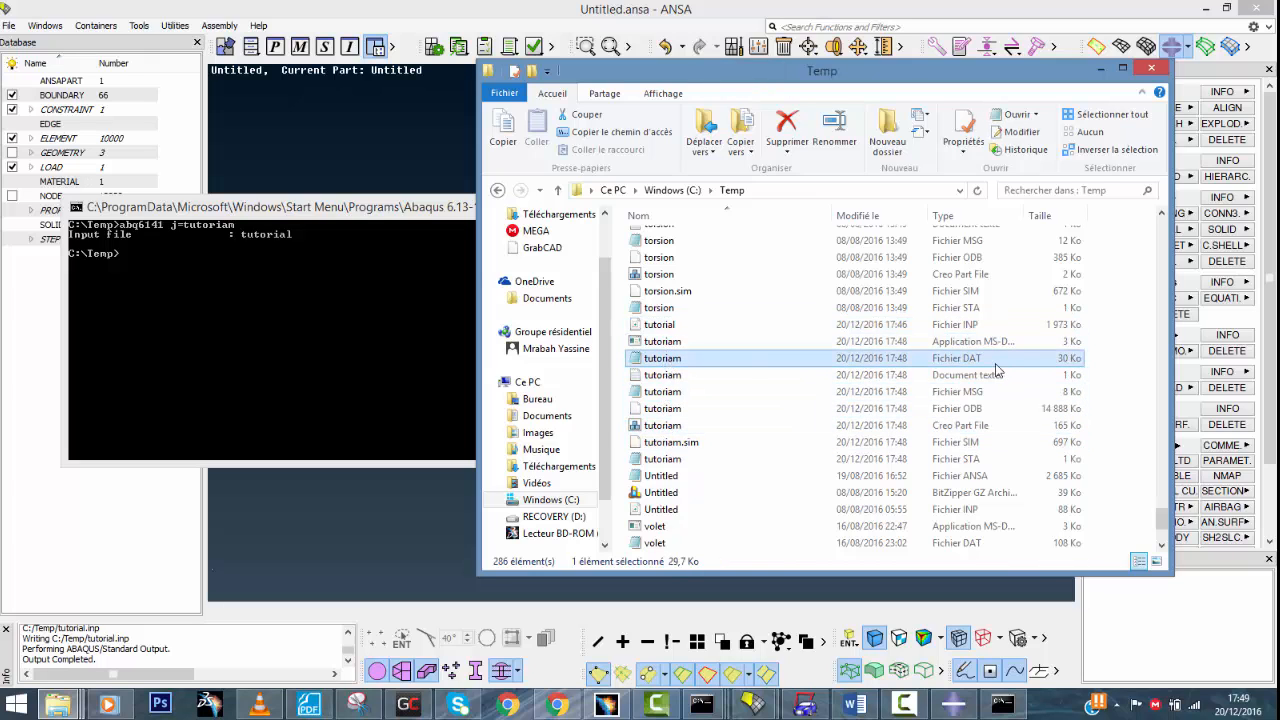
{"action": "double_click", "coordinate": [677, 360]}
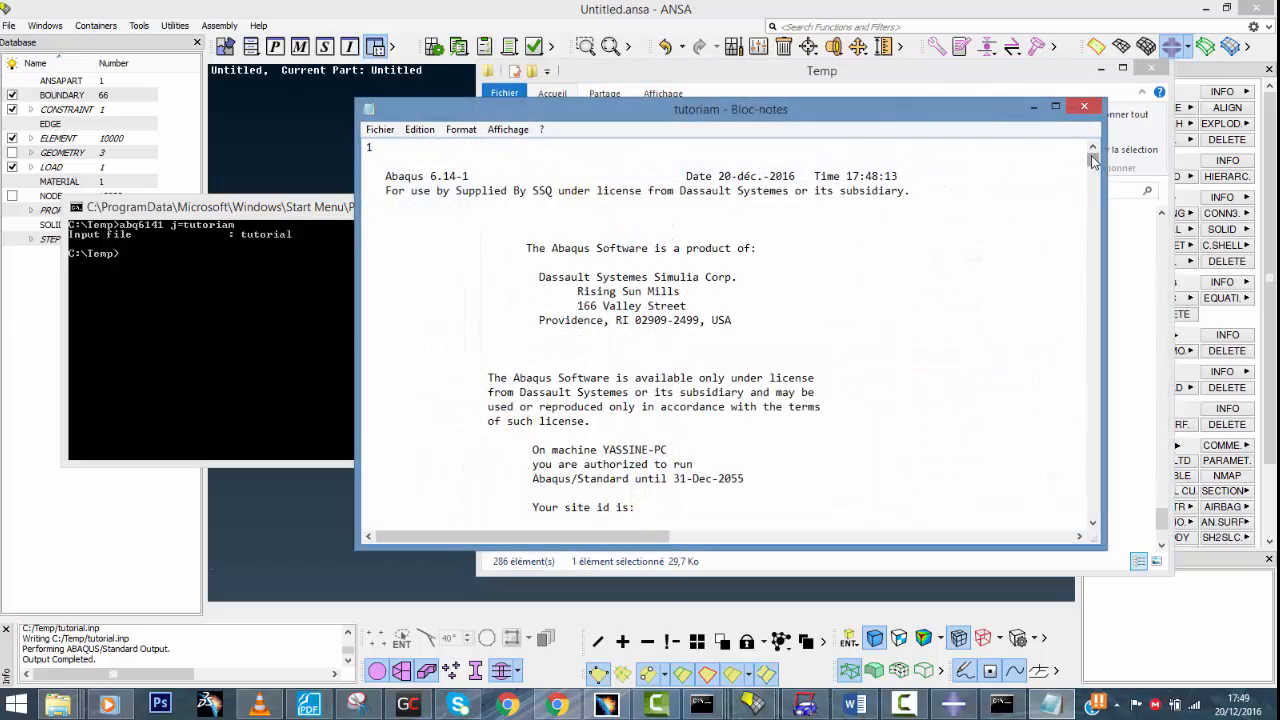
{"action": "left_click_drag", "start_coordinate": [1094, 160], "coordinate": [1090, 510]}
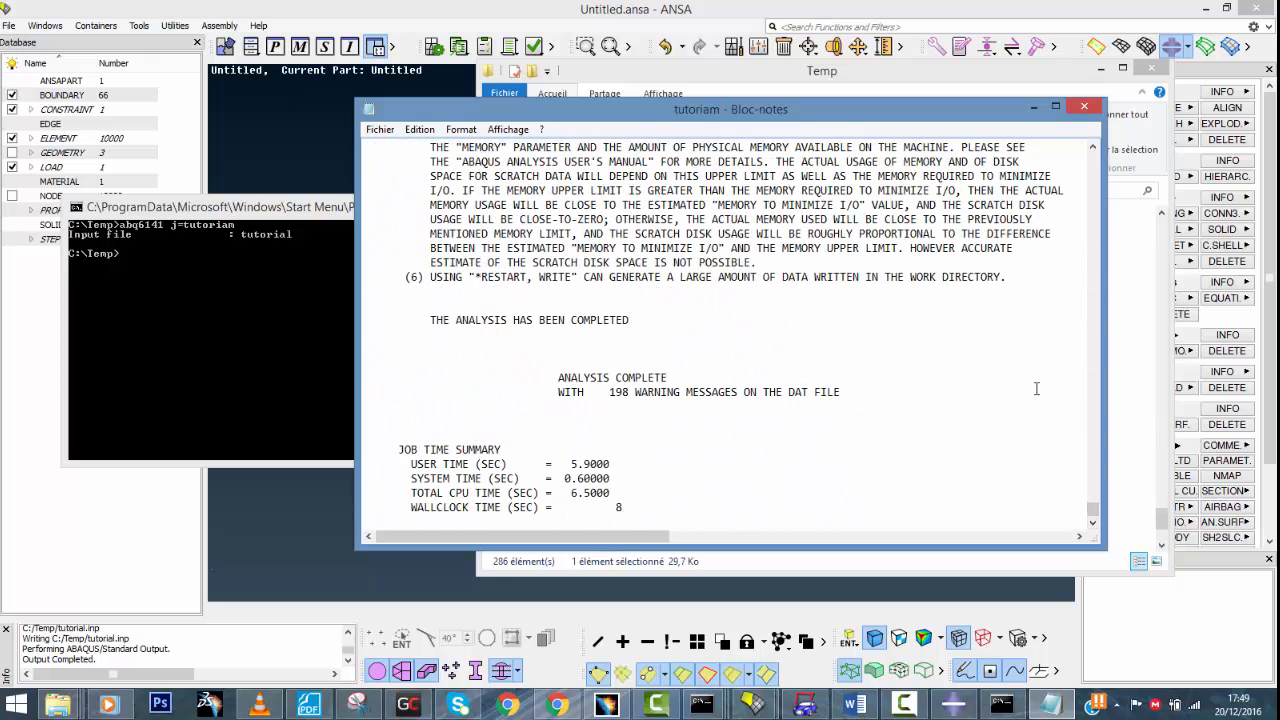
{"action": "left_click", "coordinate": [1083, 107]}
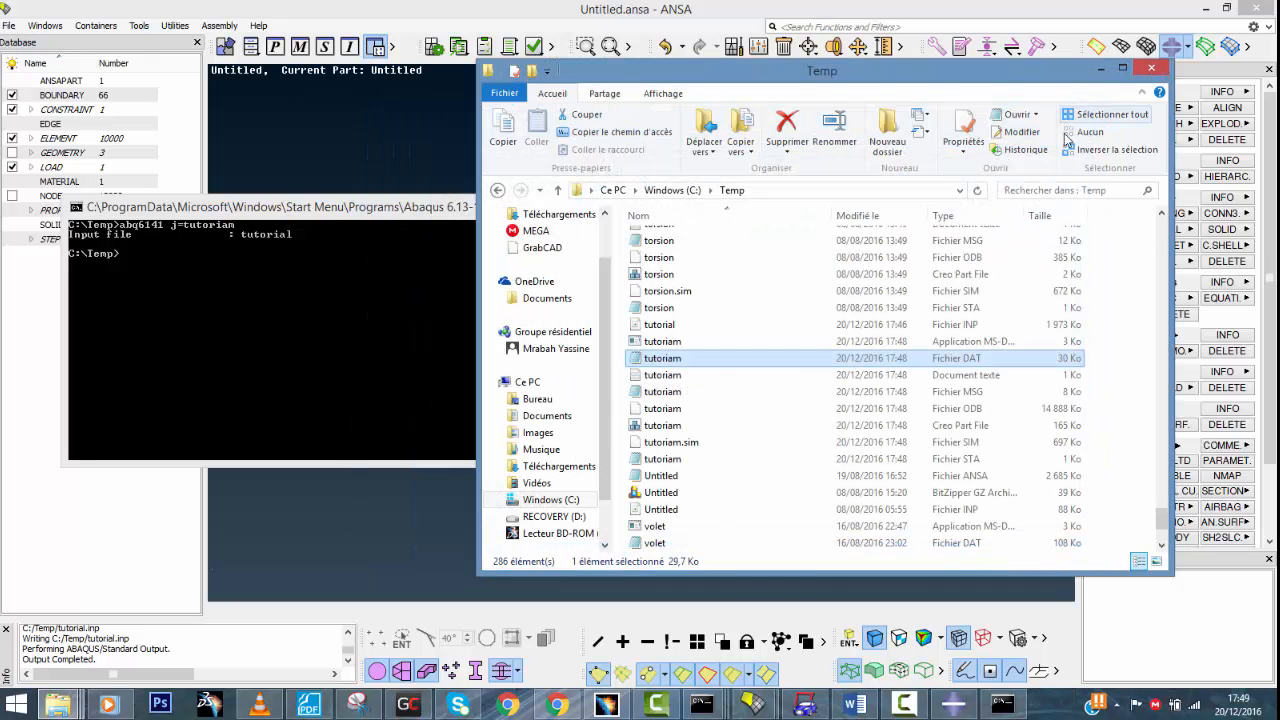
Switch to Abaqus/Viewer and open the output database tutoriam.odb from the C:\Temp directory
{"action": "left_click", "coordinate": [963, 708]}
{"action": "left_click", "coordinate": [1027, 170]}
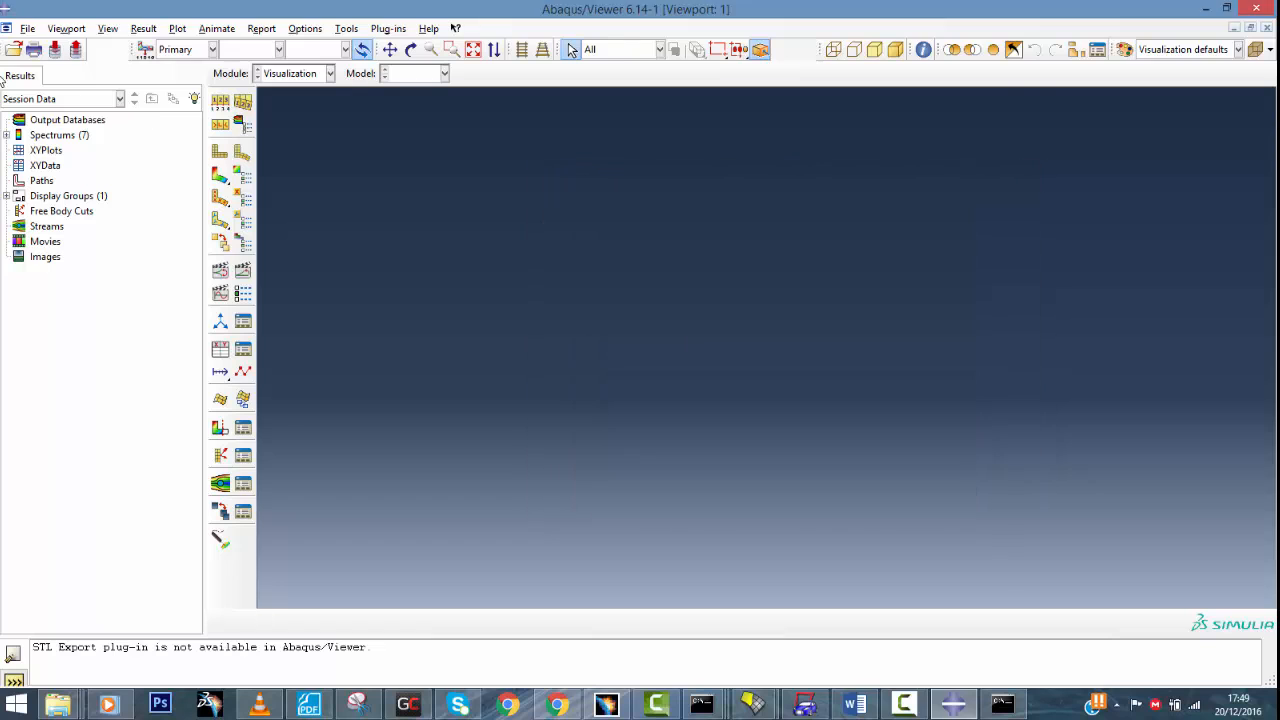
{"action": "left_click", "coordinate": [14, 50]}
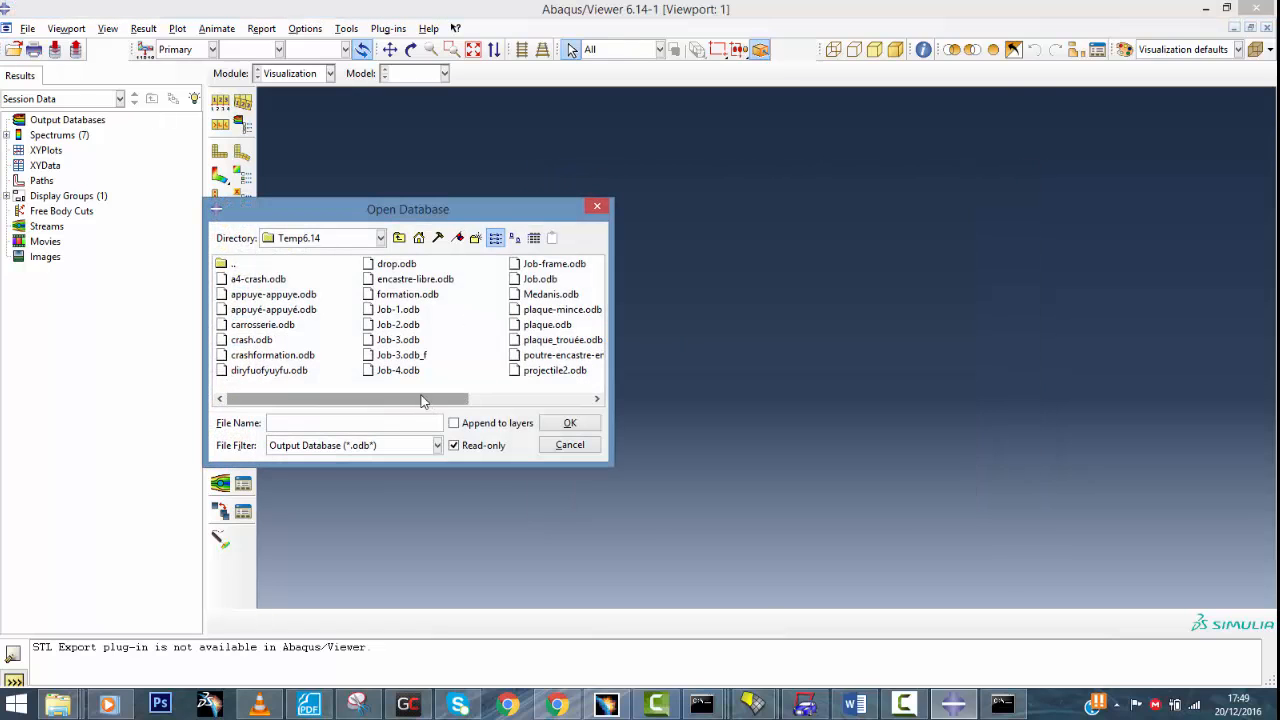
{"action": "left_click", "coordinate": [397, 239]}
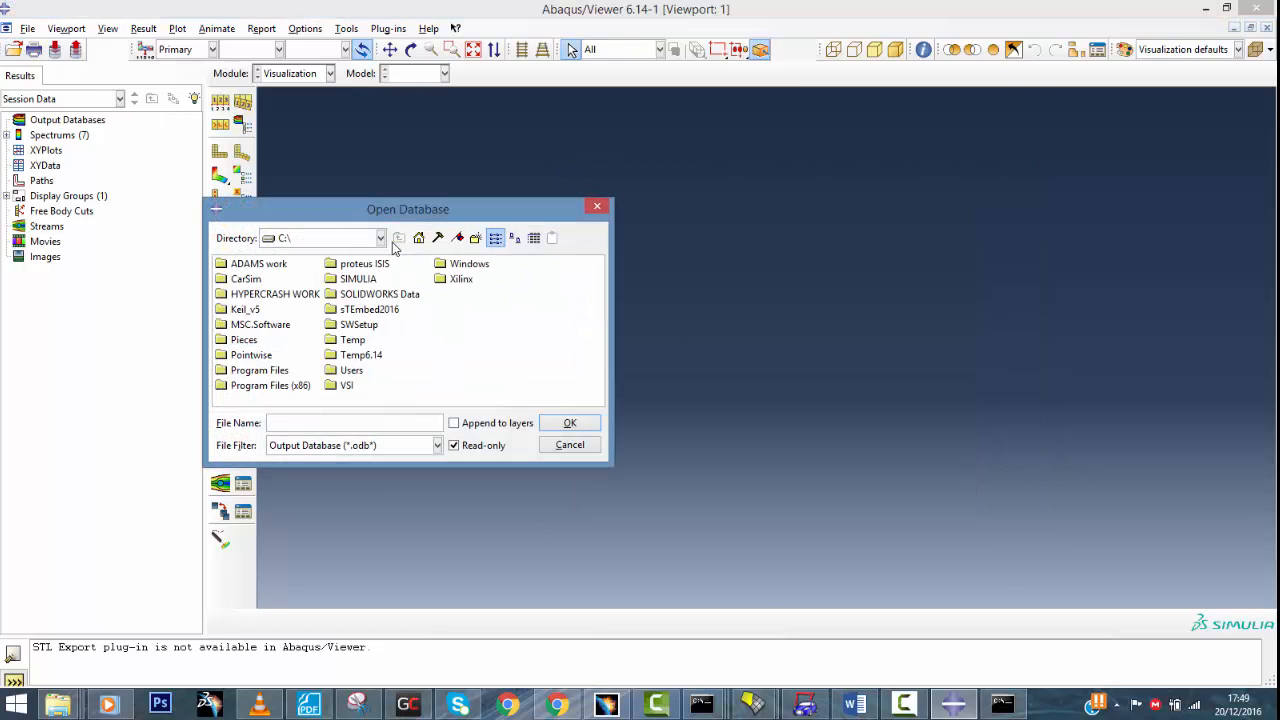
{"action": "double_click", "coordinate": [352, 340]}
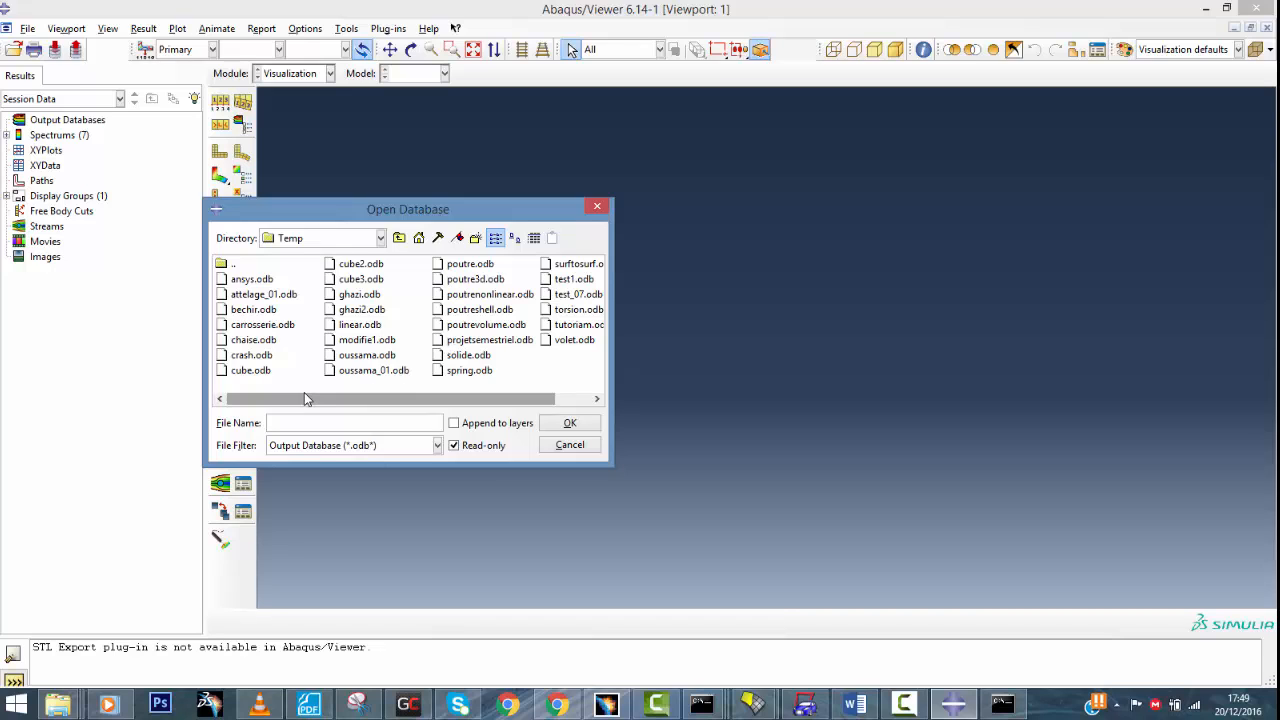
{"action": "left_click_drag", "start_coordinate": [304, 397], "coordinate": [340, 397]}
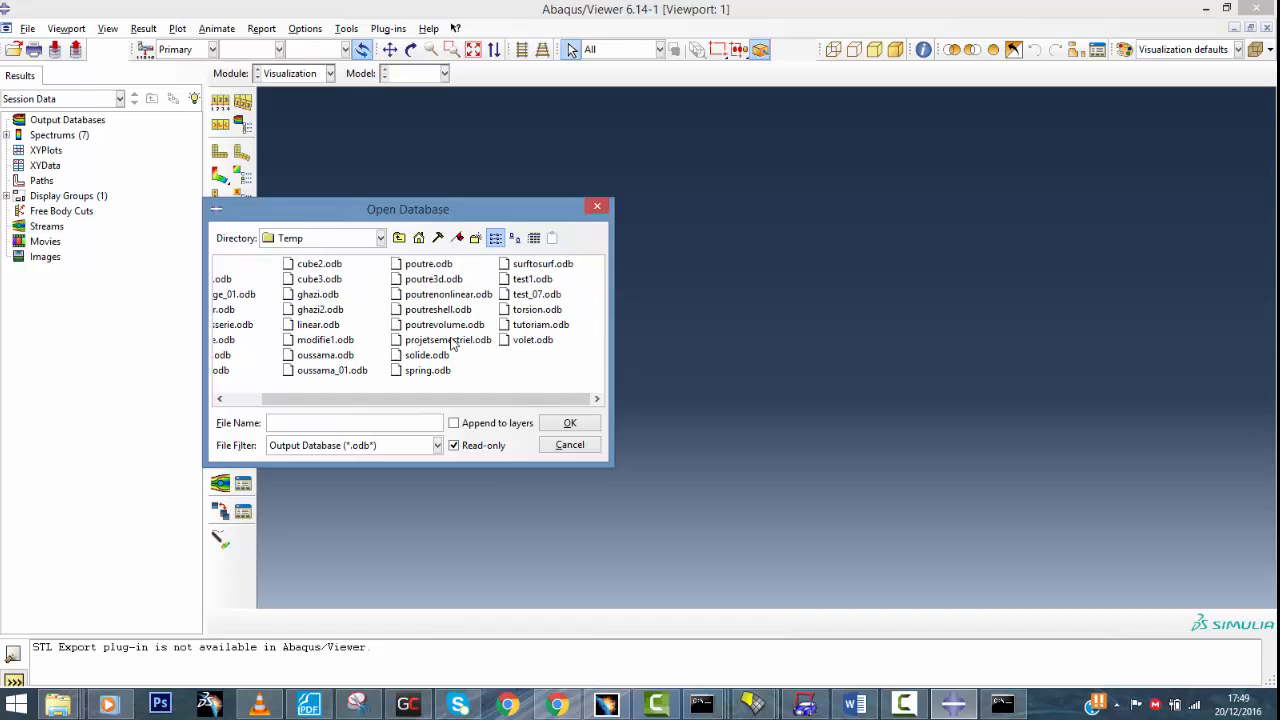
{"action": "left_click", "coordinate": [320, 311]}
{"action": "key", "text": "t"}
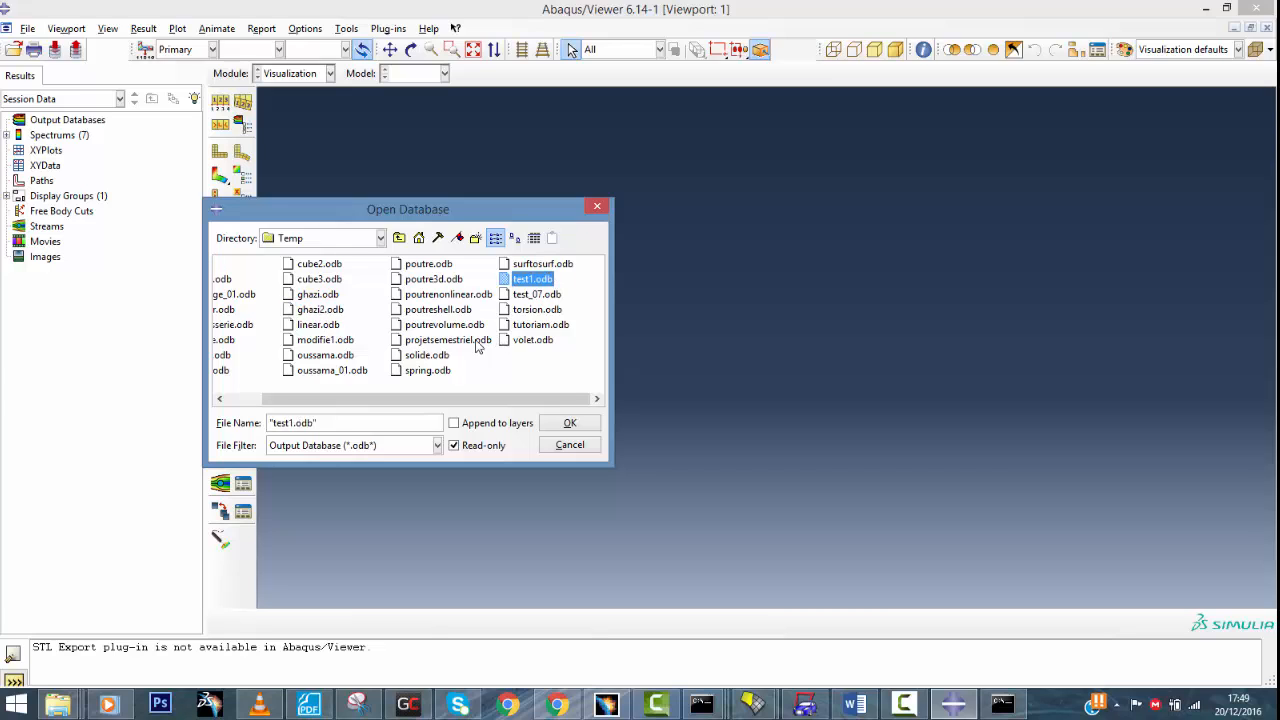
{"action": "left_click", "coordinate": [553, 327]}
{"action": "left_click", "coordinate": [571, 423]}
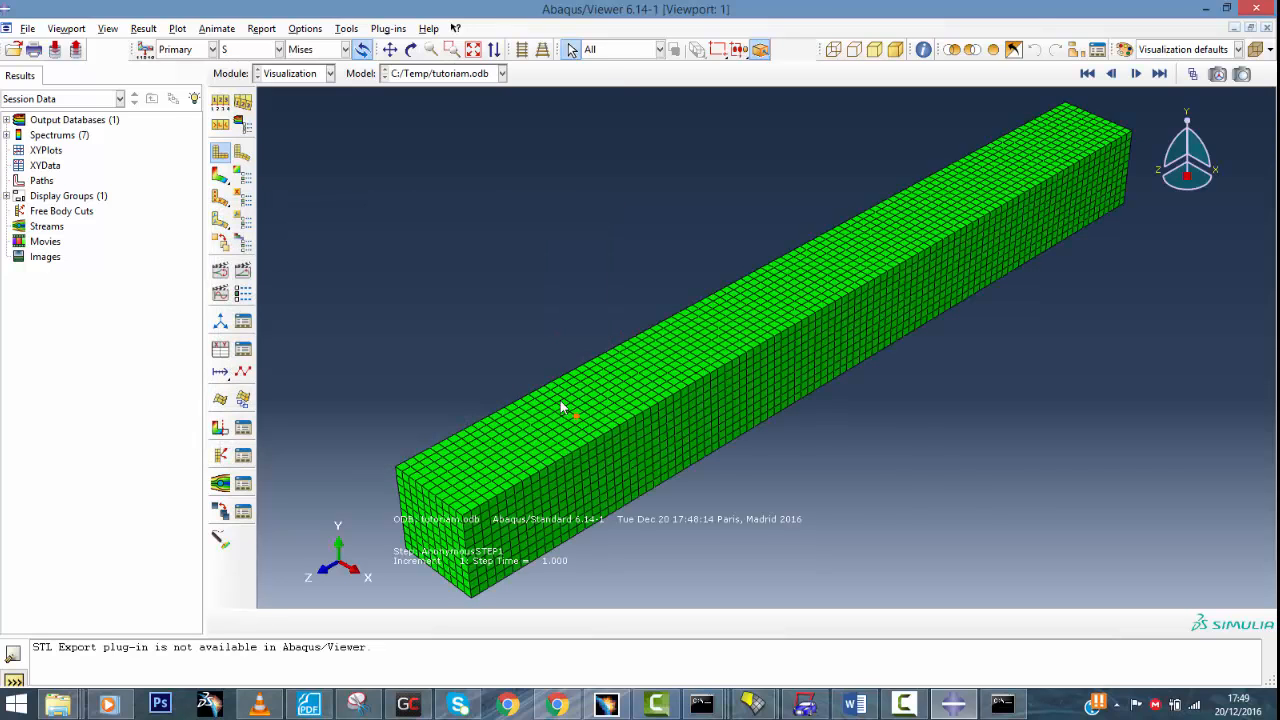
Plot the Mises stress contours on the deformed beam and rotate the model to inspect them
{"action": "left_click", "coordinate": [220, 176]}
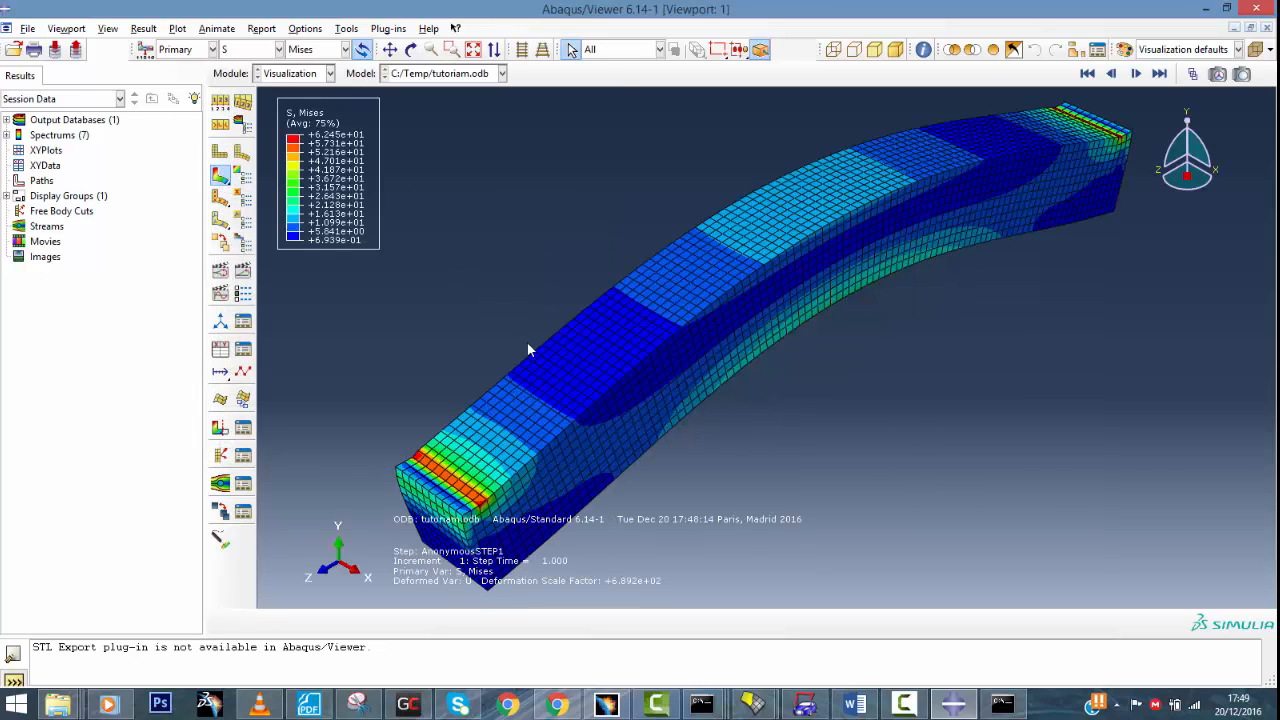
{"action": "scroll", "coordinate": [527, 395], "scroll_direction": "up", "scroll_amount": 4}
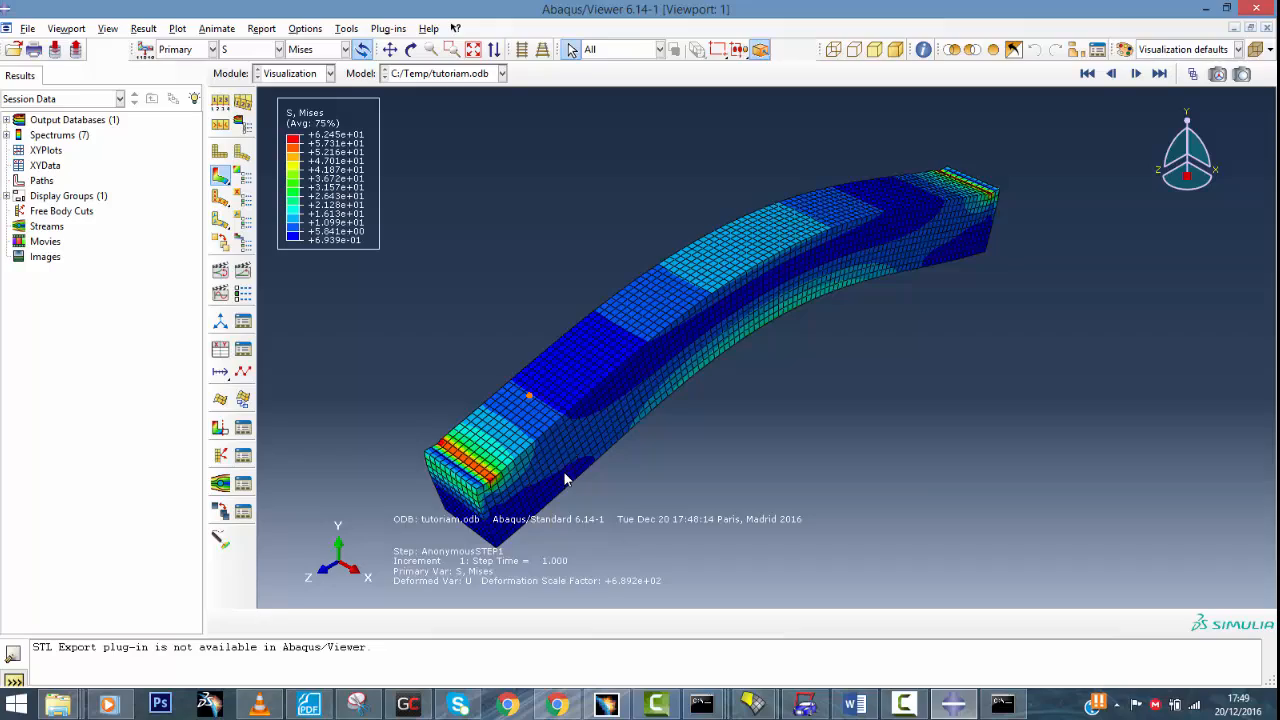
{"action": "left_click_drag", "start_coordinate": [556, 471], "coordinate": [546, 420], "text": "ctrl+alt"}
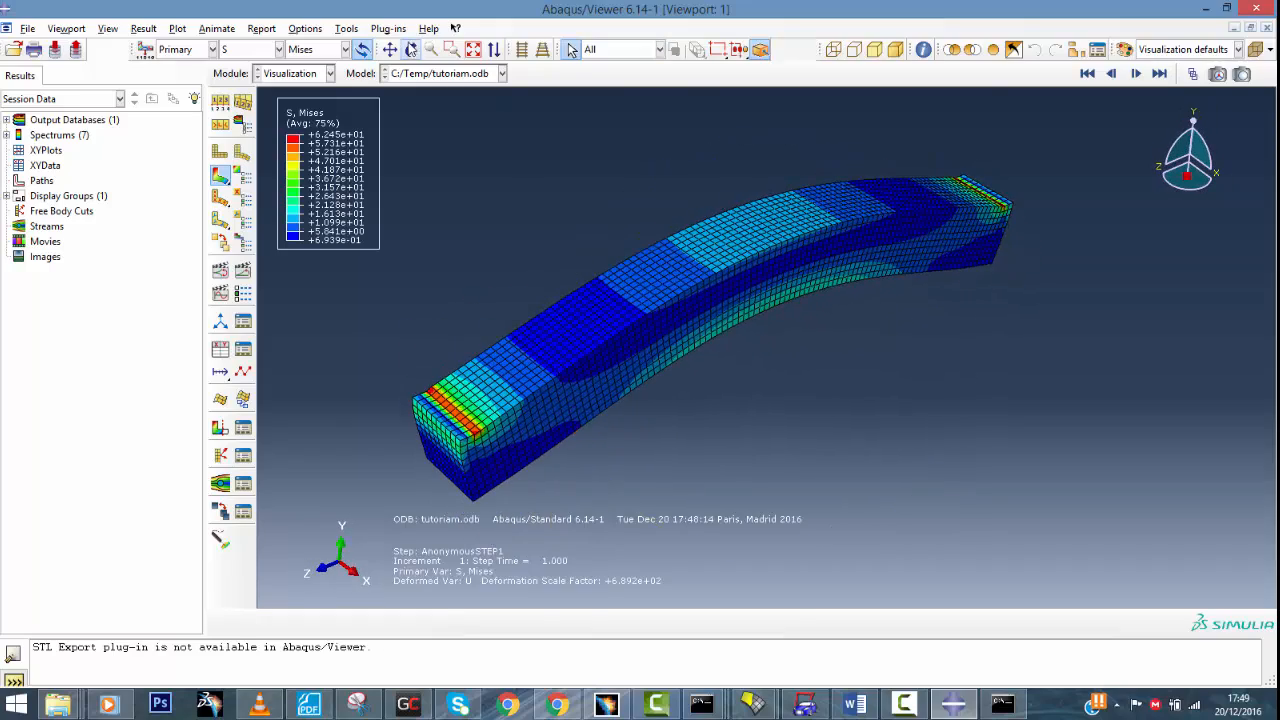
{"action": "left_click", "coordinate": [411, 50]}
{"action": "left_click_drag", "start_coordinate": [716, 368], "coordinate": [520, 271]}
Start the time history animation of the beam and slow its frame rate to slightly below the middle of the range
{"action": "left_click", "coordinate": [243, 270]}
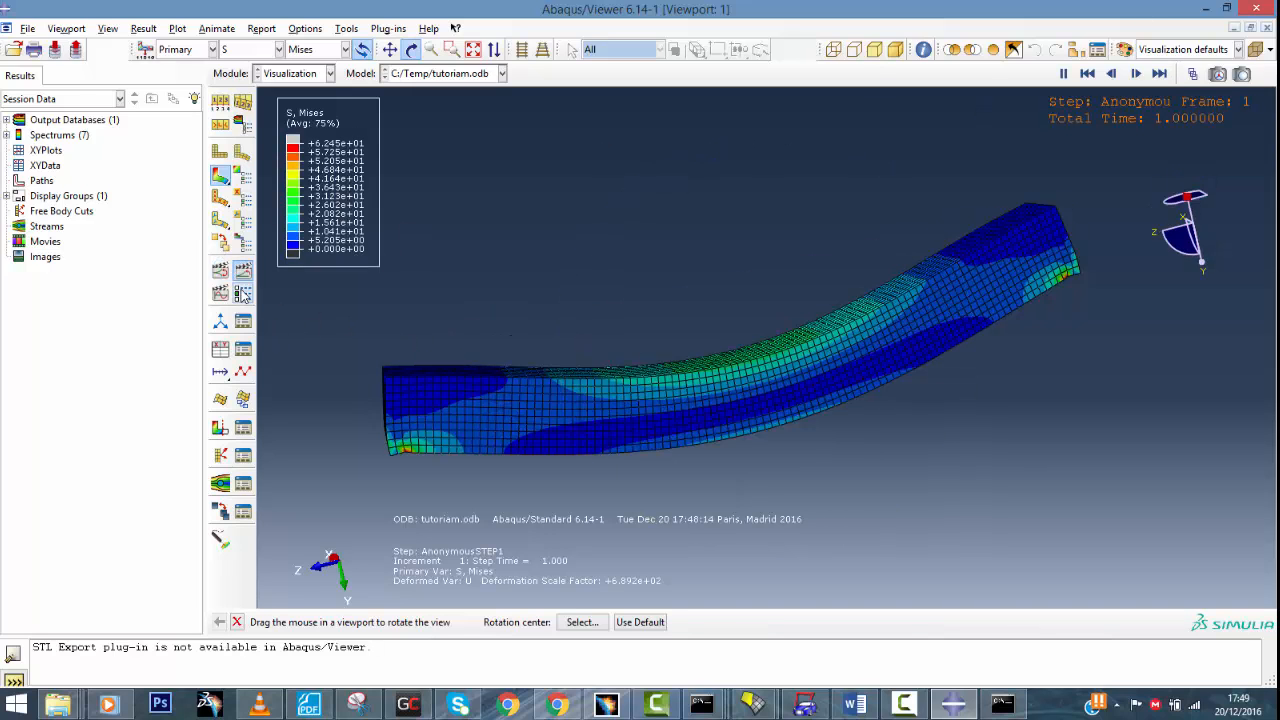
{"action": "left_click", "coordinate": [243, 292]}
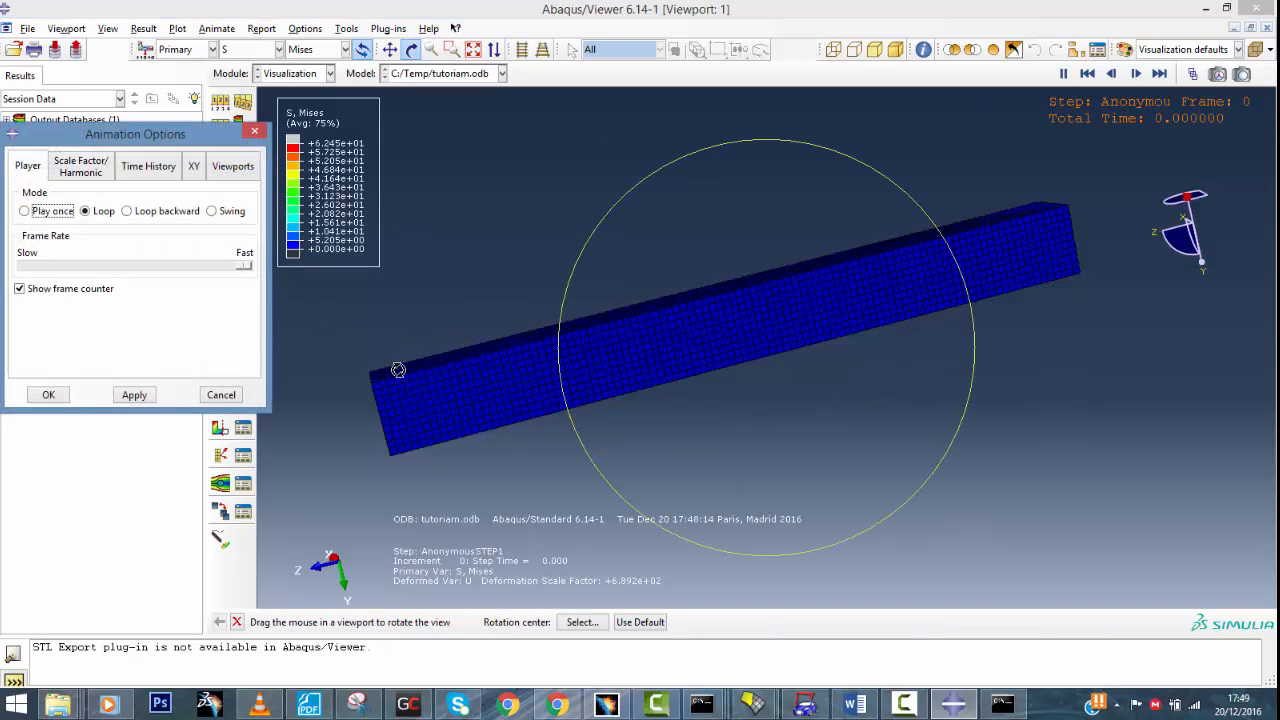
{"action": "left_click", "coordinate": [233, 270]}
{"action": "left_click_drag", "start_coordinate": [233, 270], "coordinate": [107, 272]}
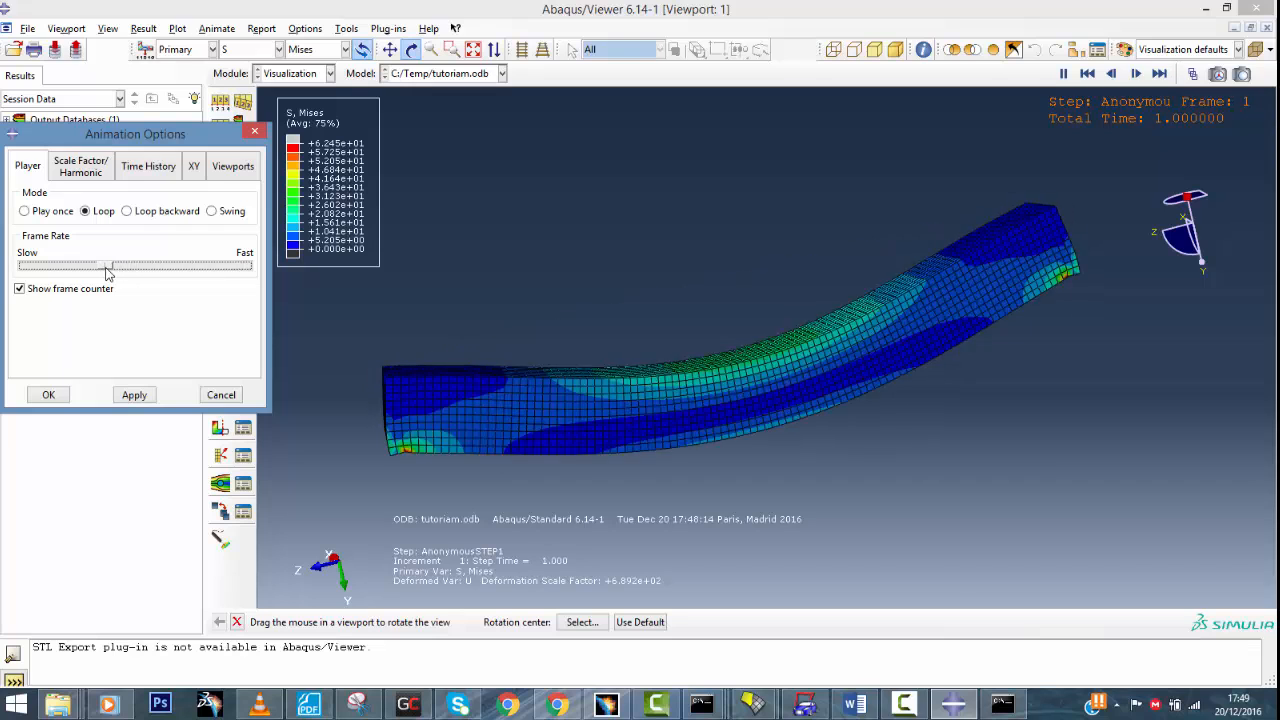
{"action": "left_click", "coordinate": [136, 396]}
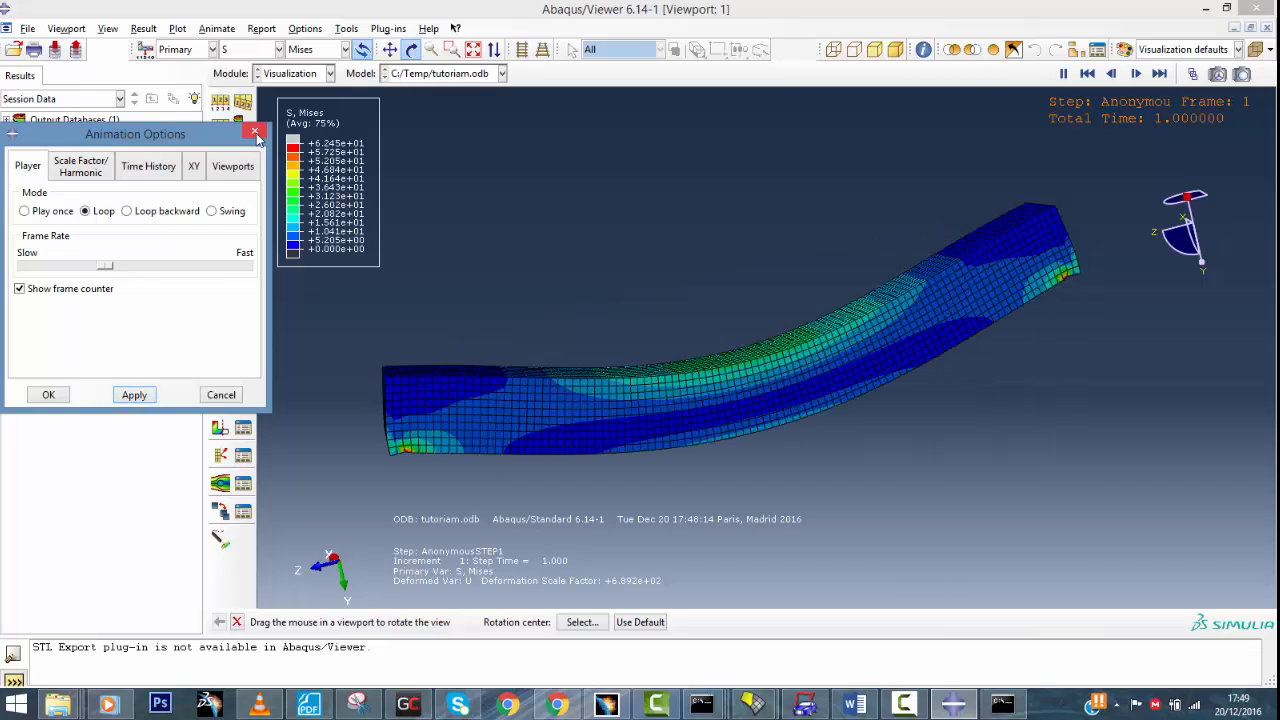
{"action": "left_click", "coordinate": [256, 134]}
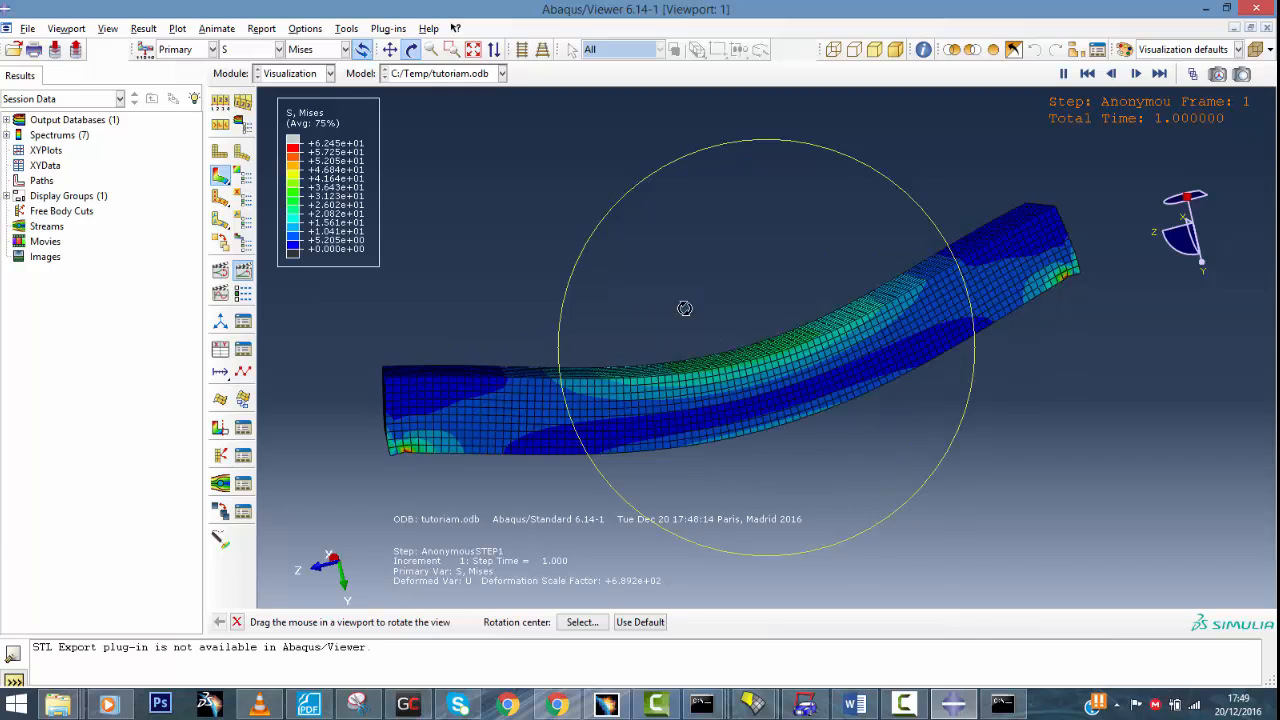
Examine the animated deformation and Mises stress distribution of the beam from several viewing angles
{"action": "left_click_drag", "start_coordinate": [684, 308], "coordinate": [804, 402]}
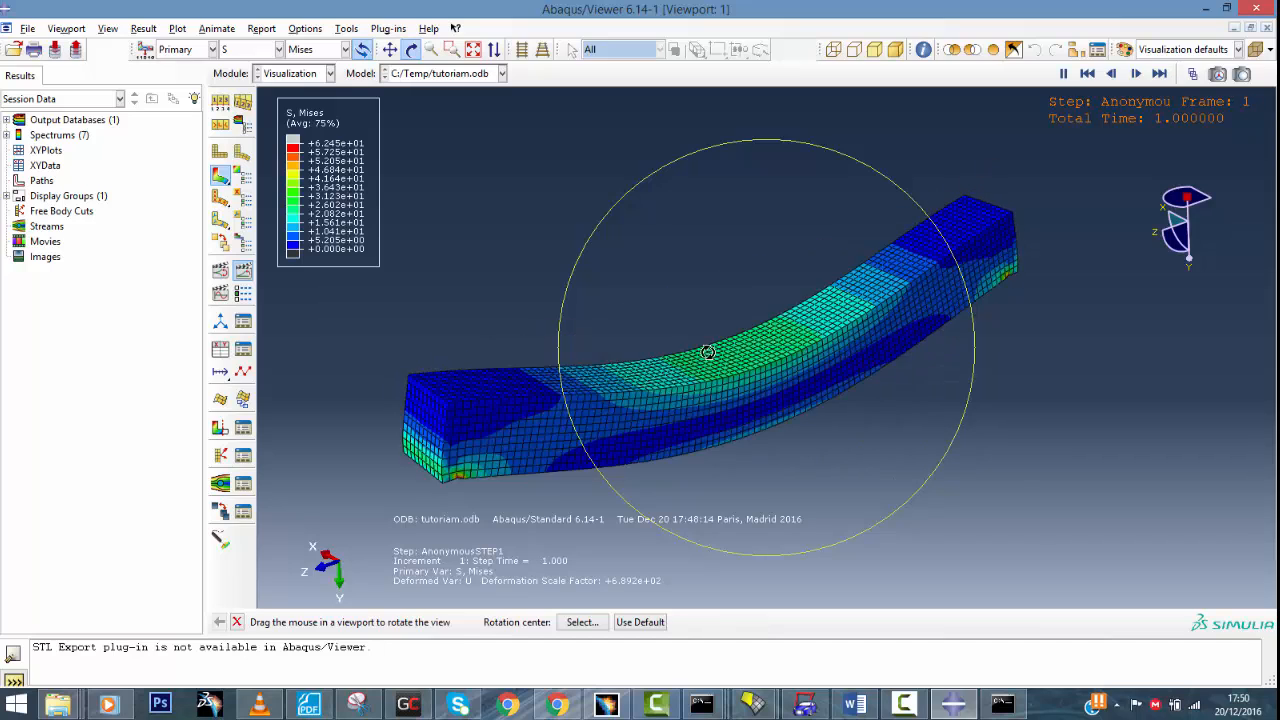
{"action": "left_click_drag", "start_coordinate": [866, 327], "coordinate": [1186, 346]}
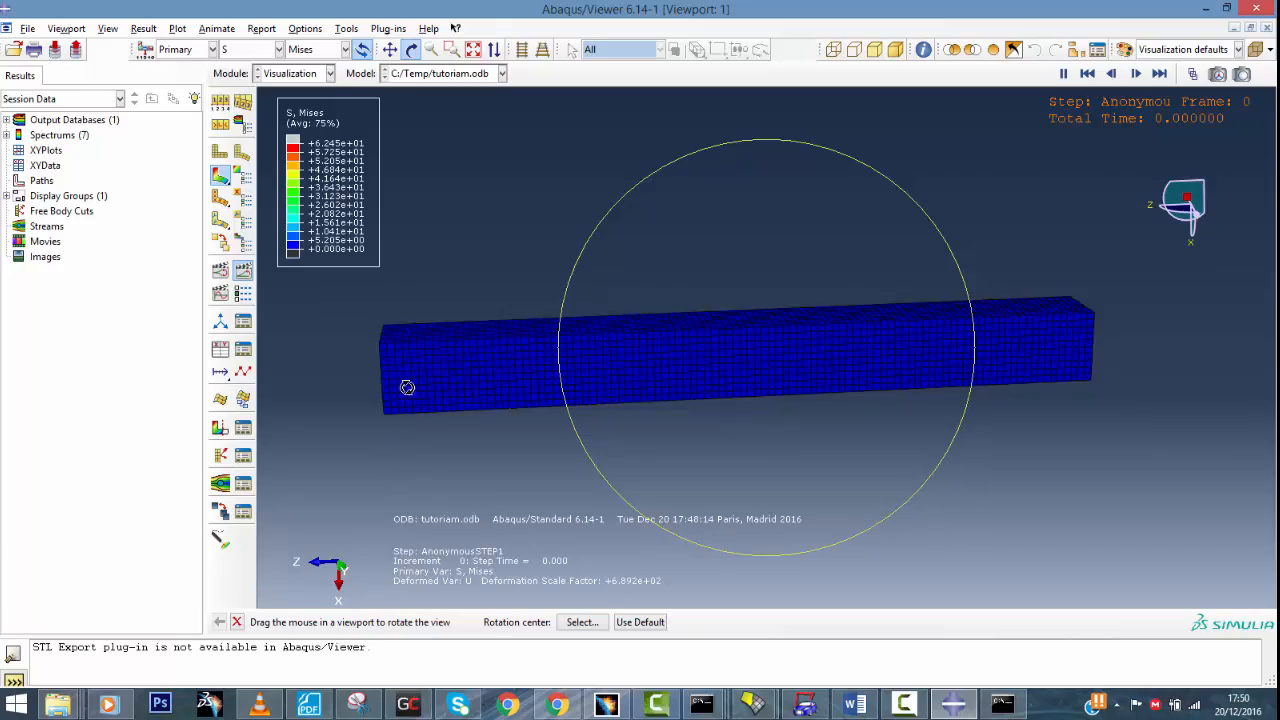
{"action": "left_click_drag", "start_coordinate": [409, 386], "coordinate": [826, 408]}
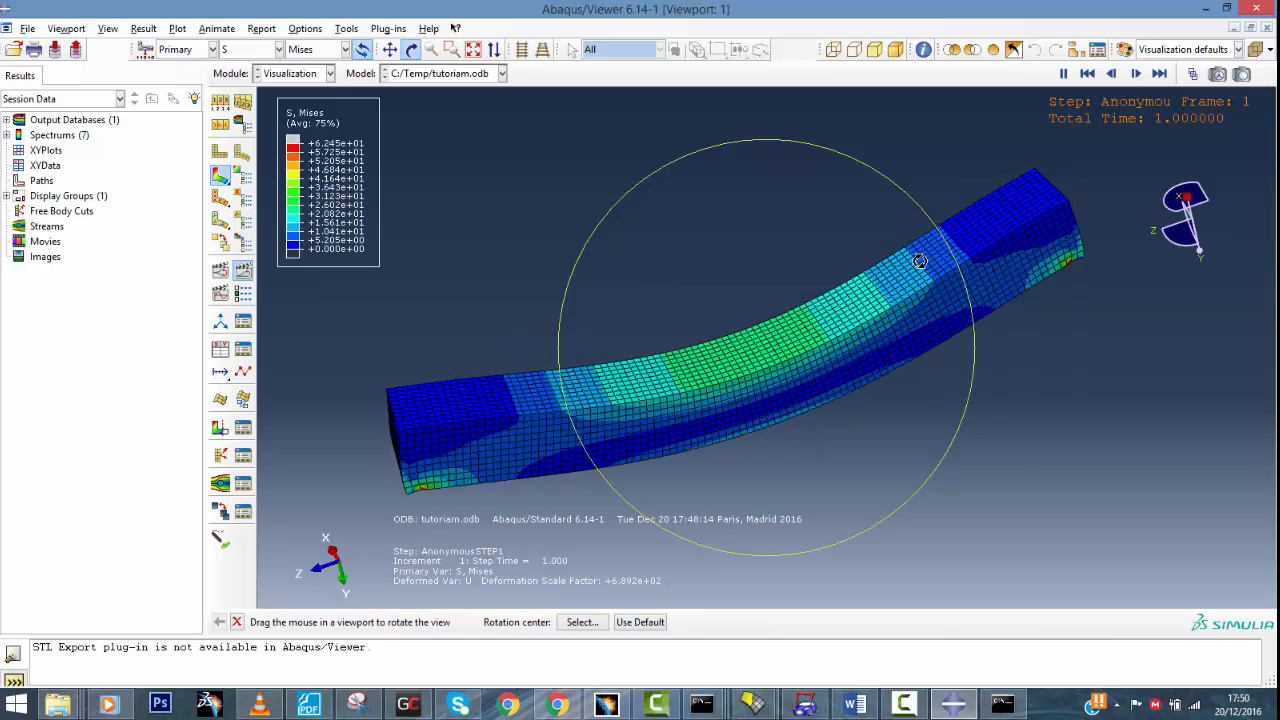
{"action": "left_click_drag", "start_coordinate": [717, 368], "coordinate": [758, 356]}
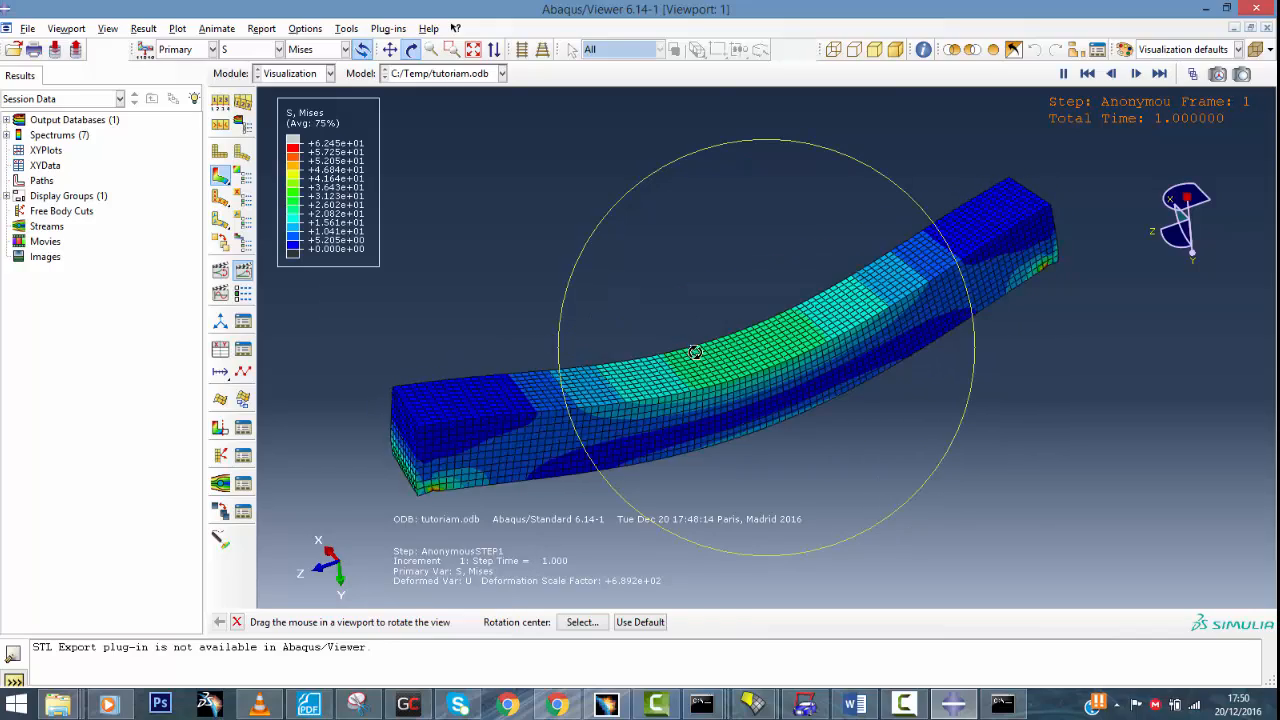
{"action": "left_click_drag", "start_coordinate": [695, 352], "coordinate": [756, 283]}
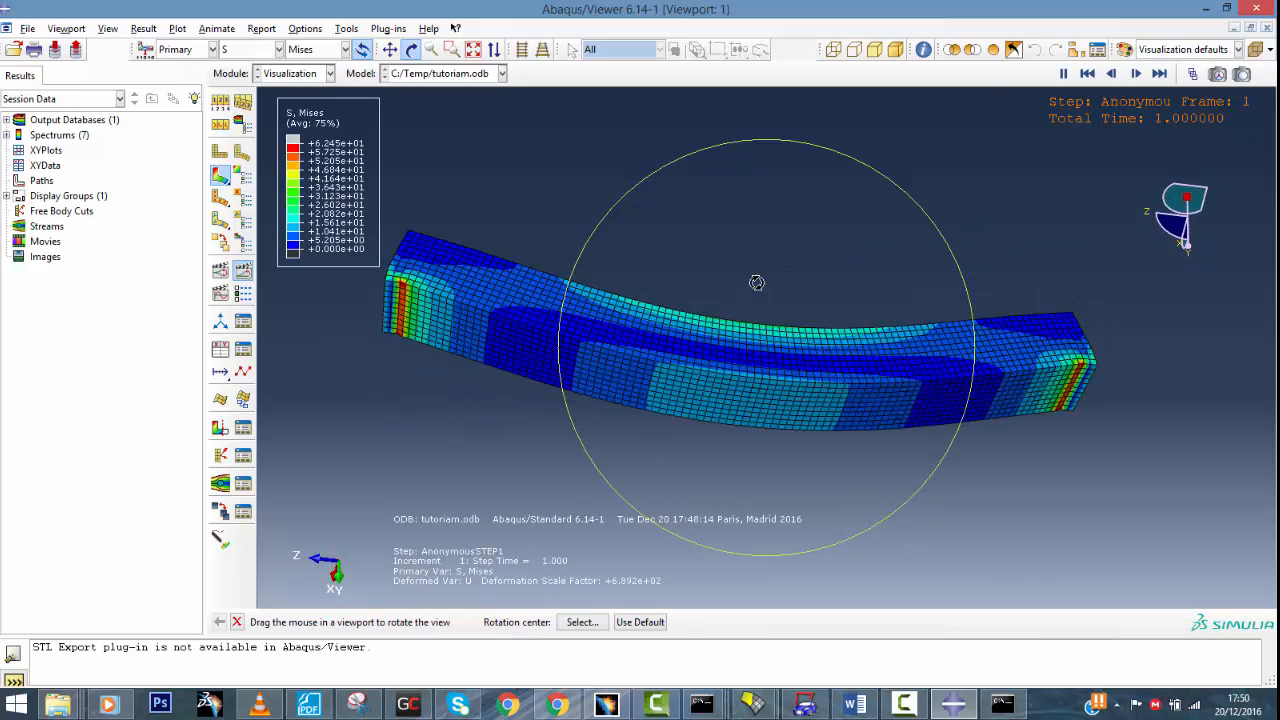
{"action": "left_click_drag", "start_coordinate": [751, 411], "coordinate": [814, 391]}
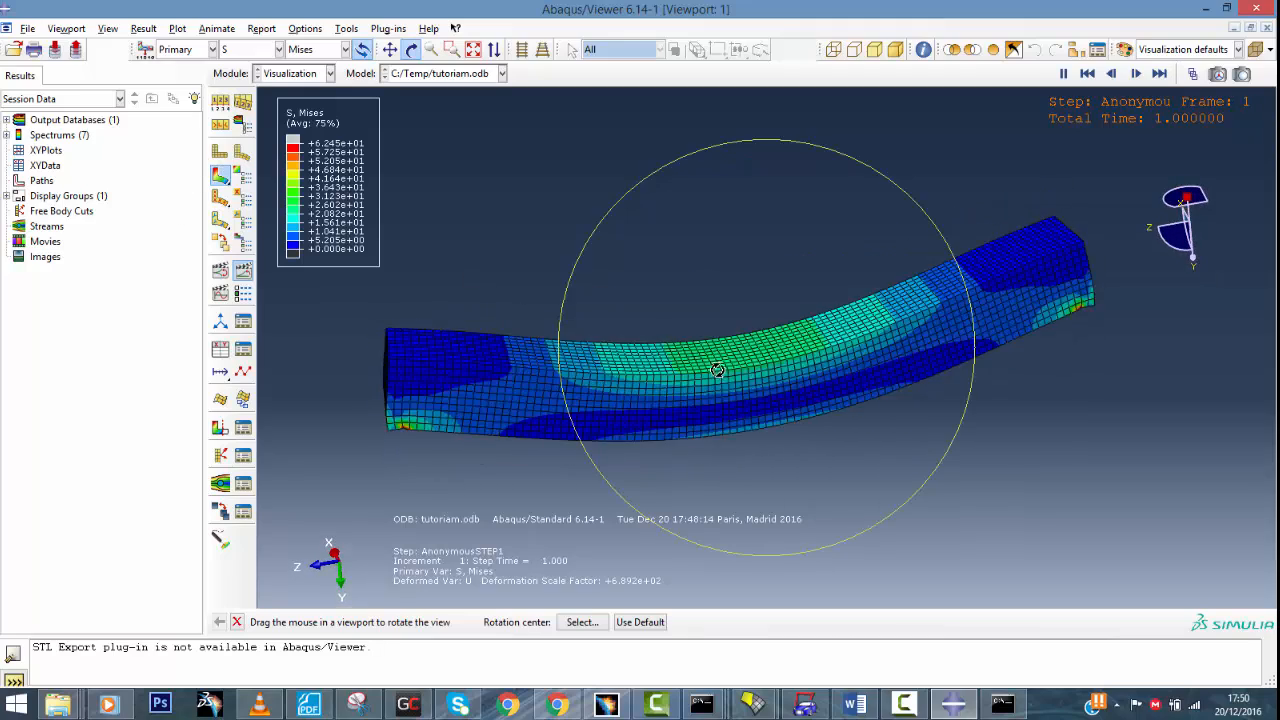
{"action": "left_click_drag", "start_coordinate": [717, 370], "coordinate": [726, 290]}
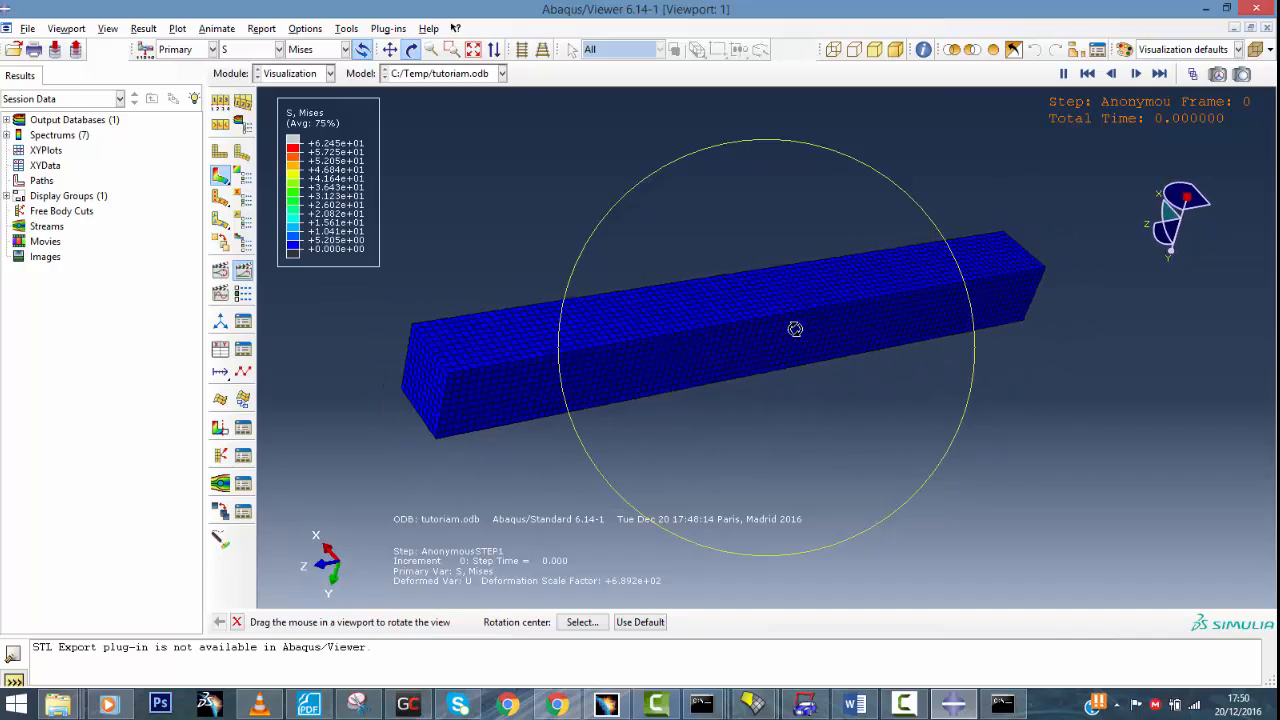